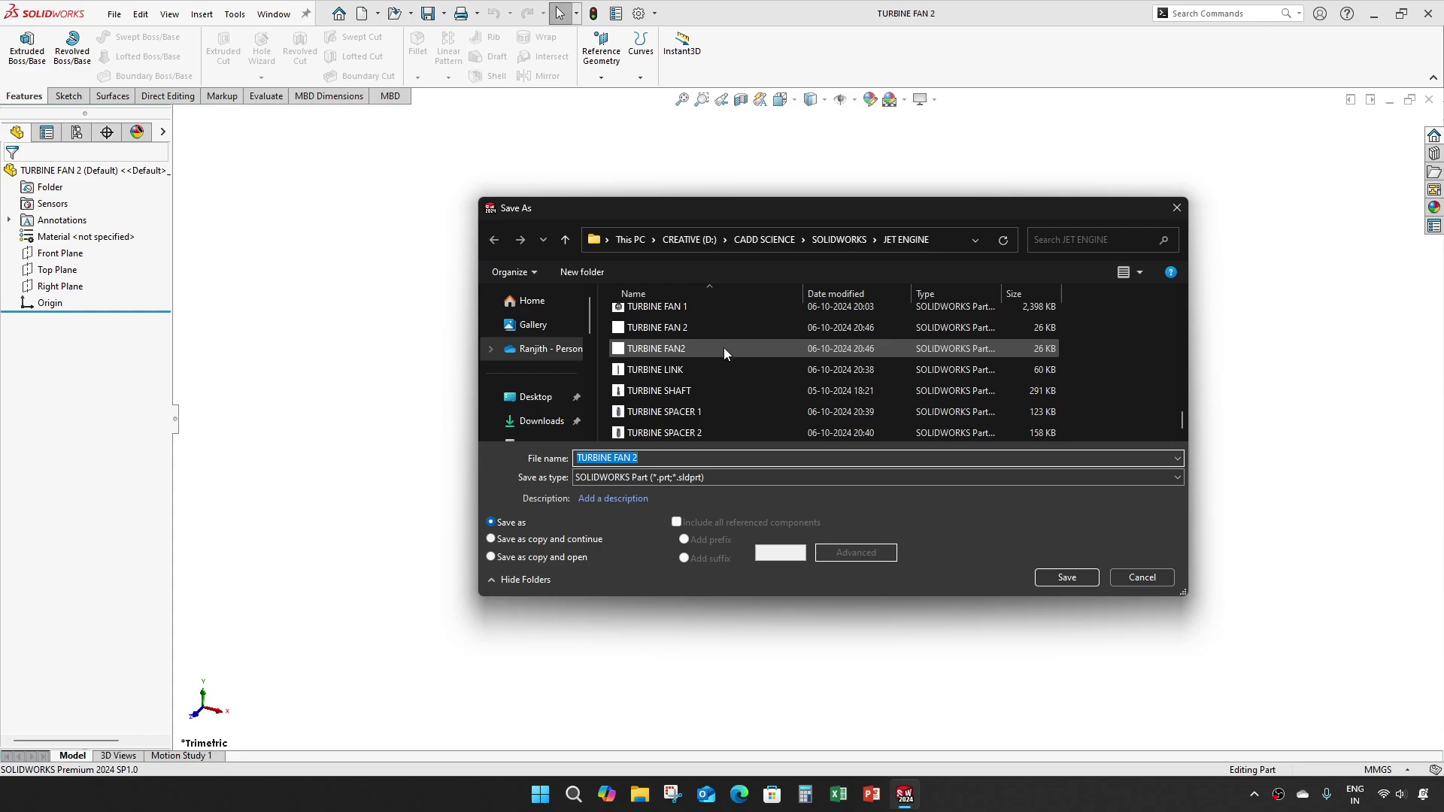
- Delete the duplicate TURBINE FAN2 part file from the JET ENGINE folder and close the save dialog
click(723, 347)
key(Delete)
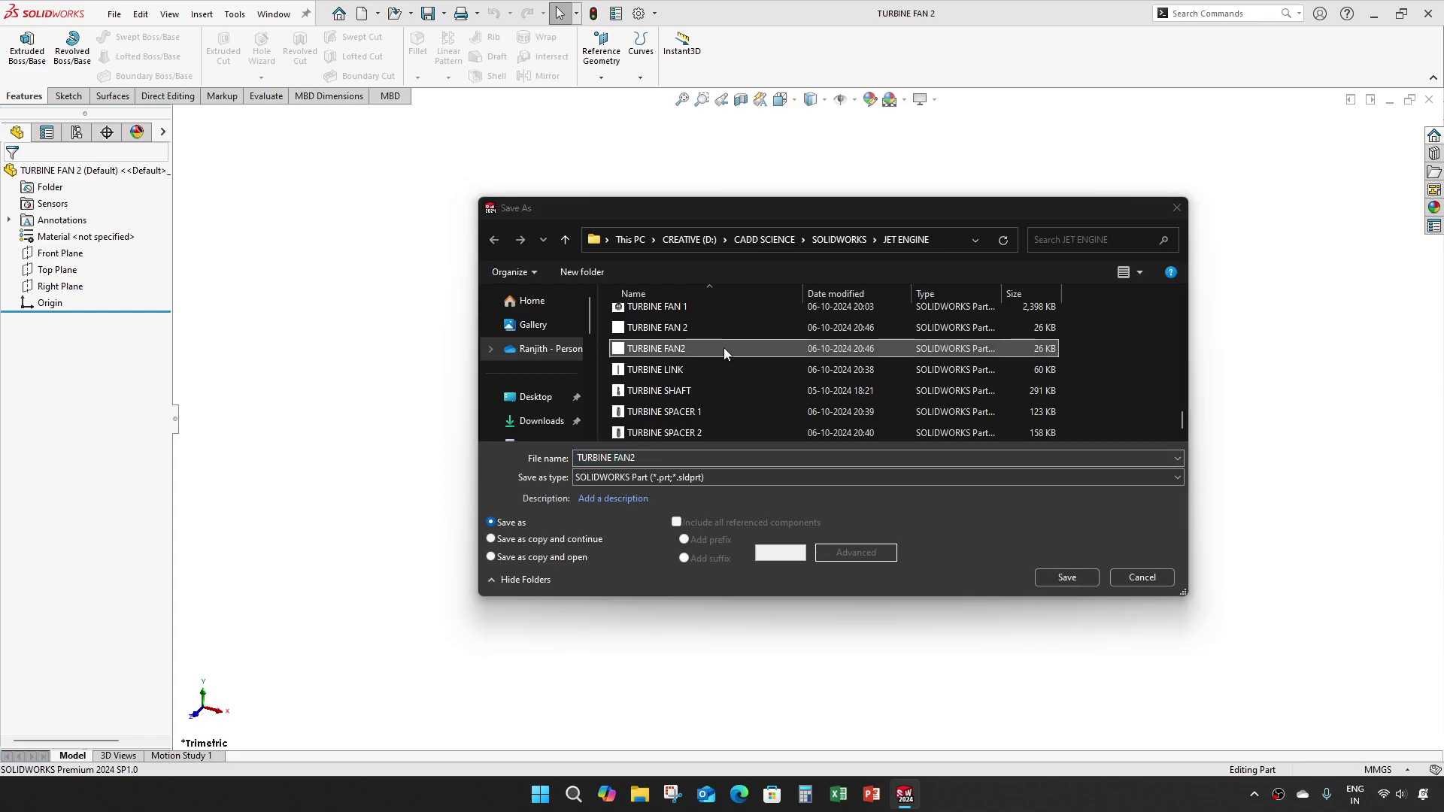
click(1176, 208)
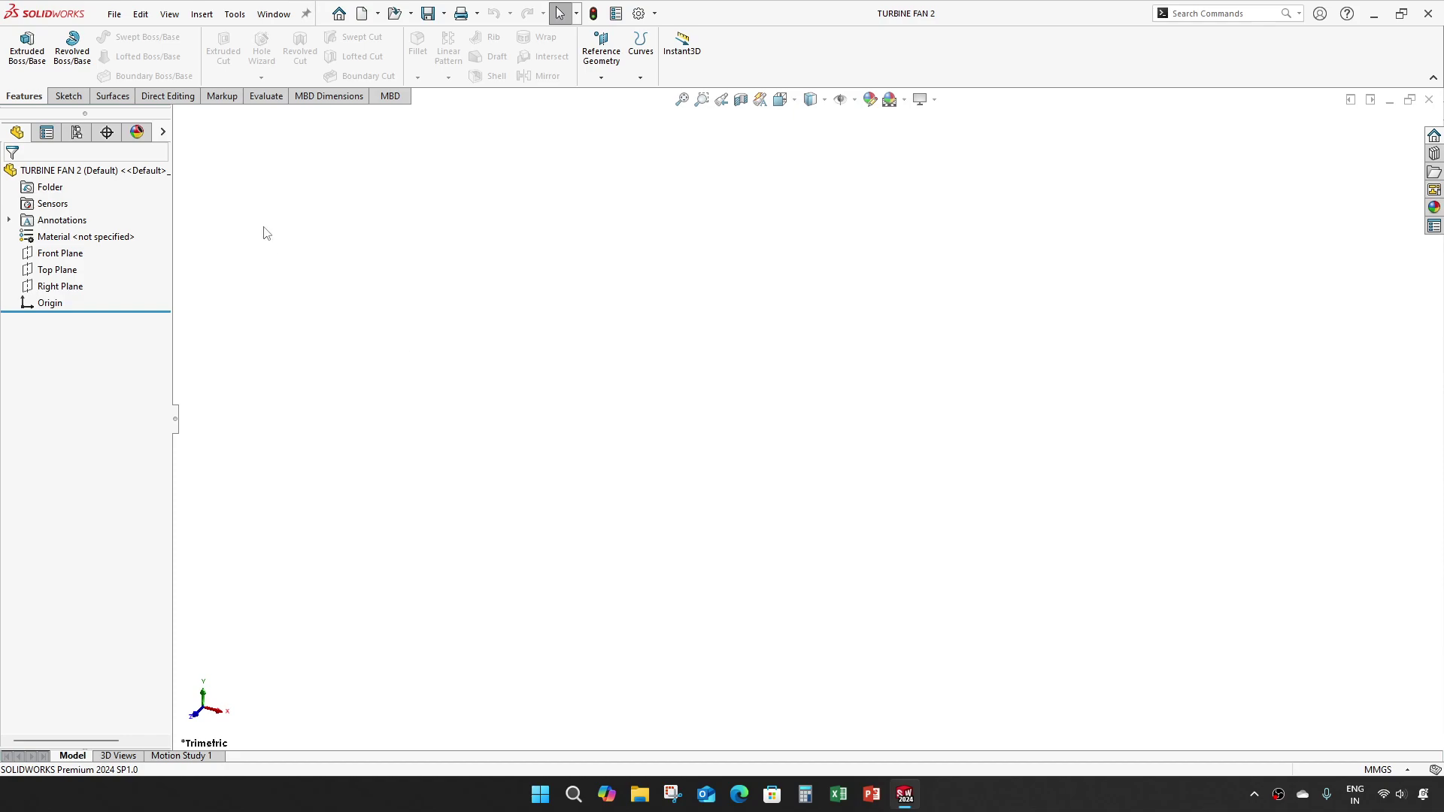
- Start a boss extrude on the Top Plane and sketch two origin-centred circles, about 149 mm and 109 mm in diameter
click(27, 46)
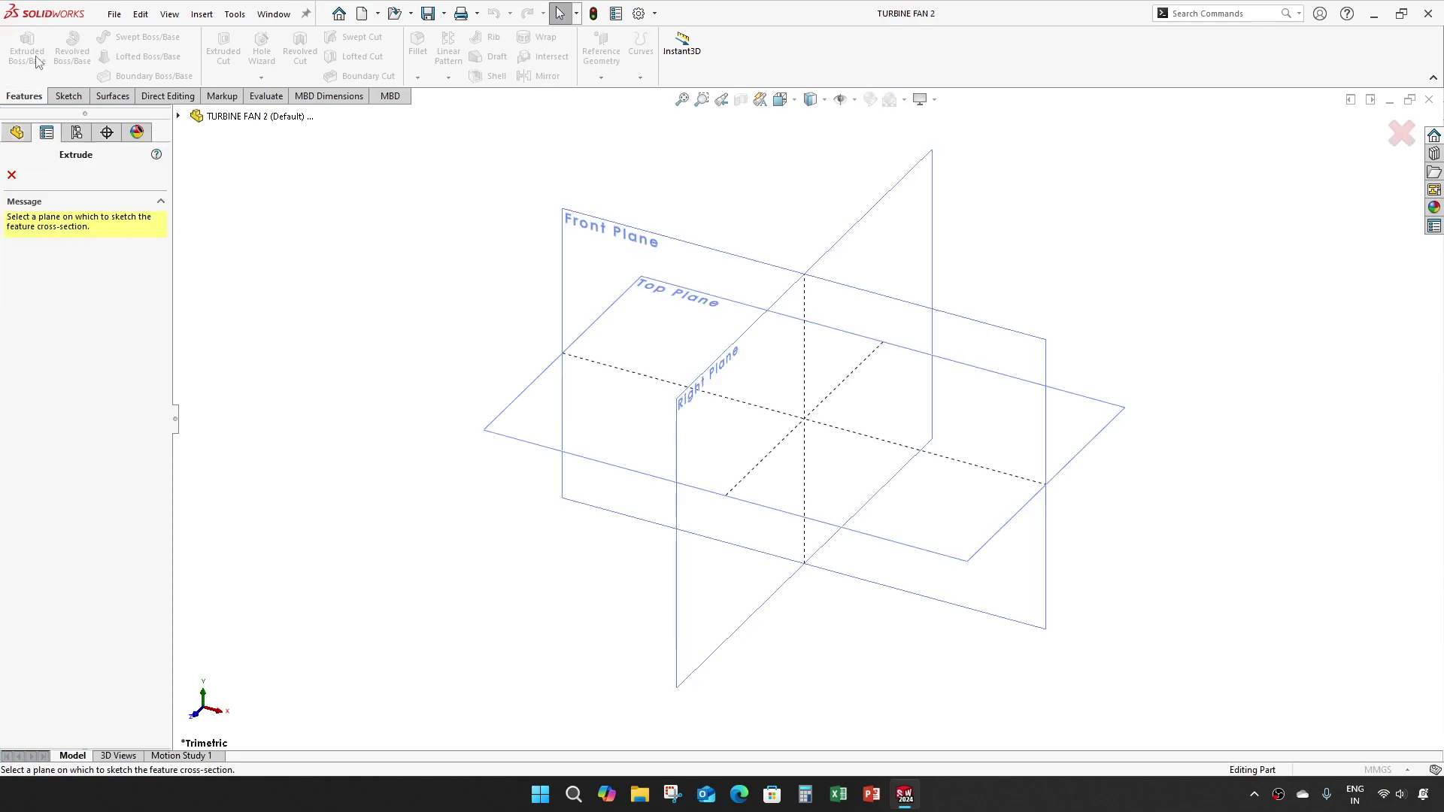
click(670, 289)
click(130, 37)
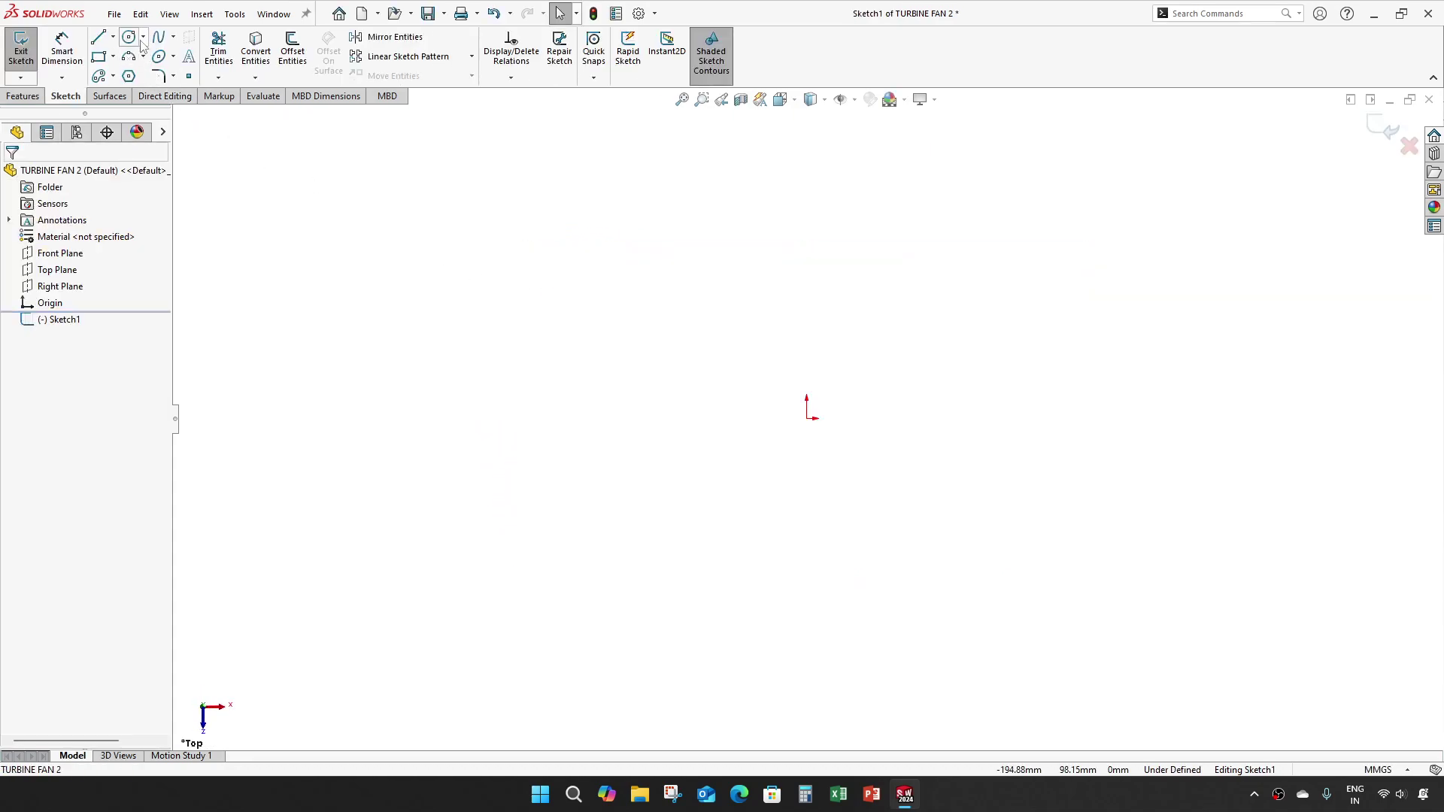
click(806, 419)
click(974, 252)
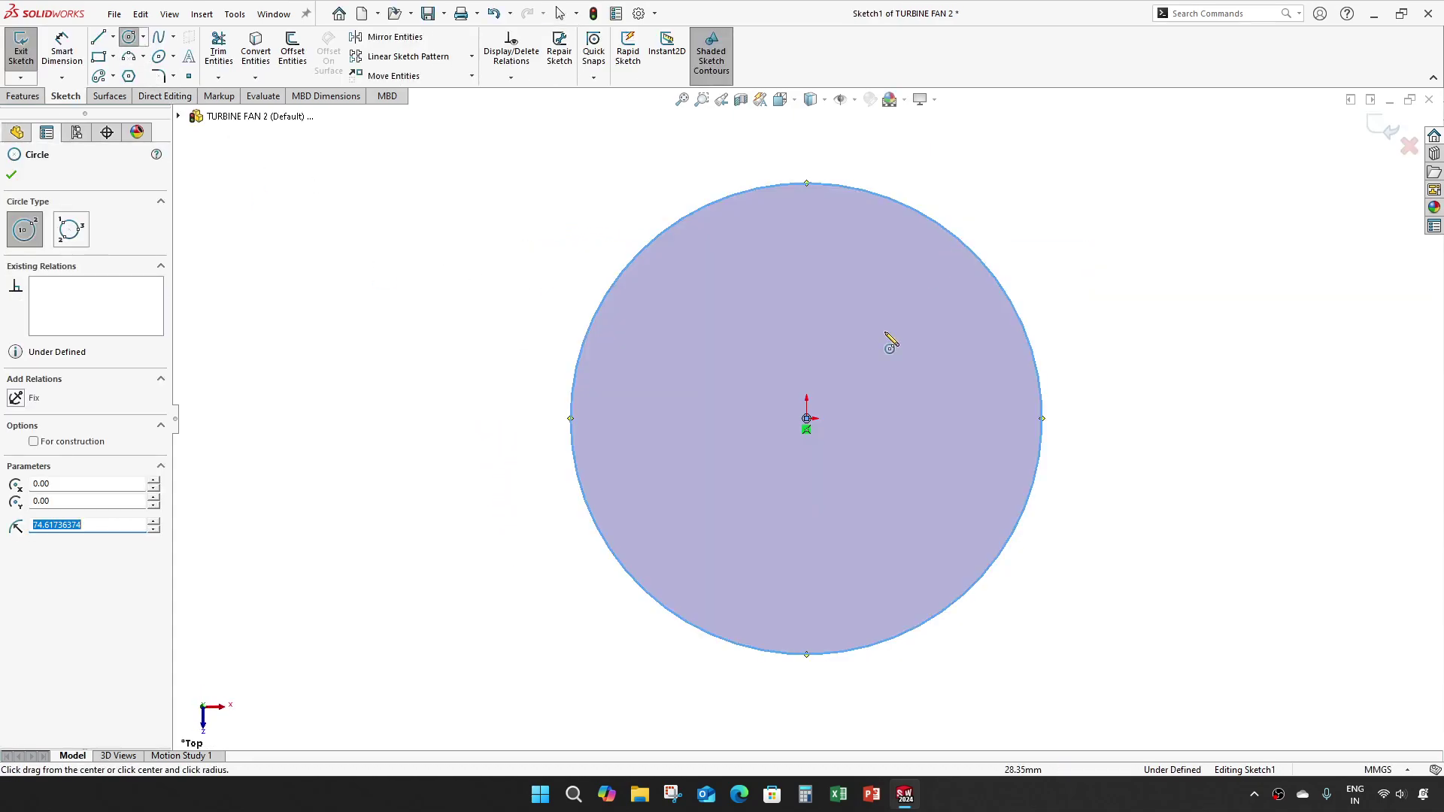
click(807, 418)
click(917, 286)
key(Escape)
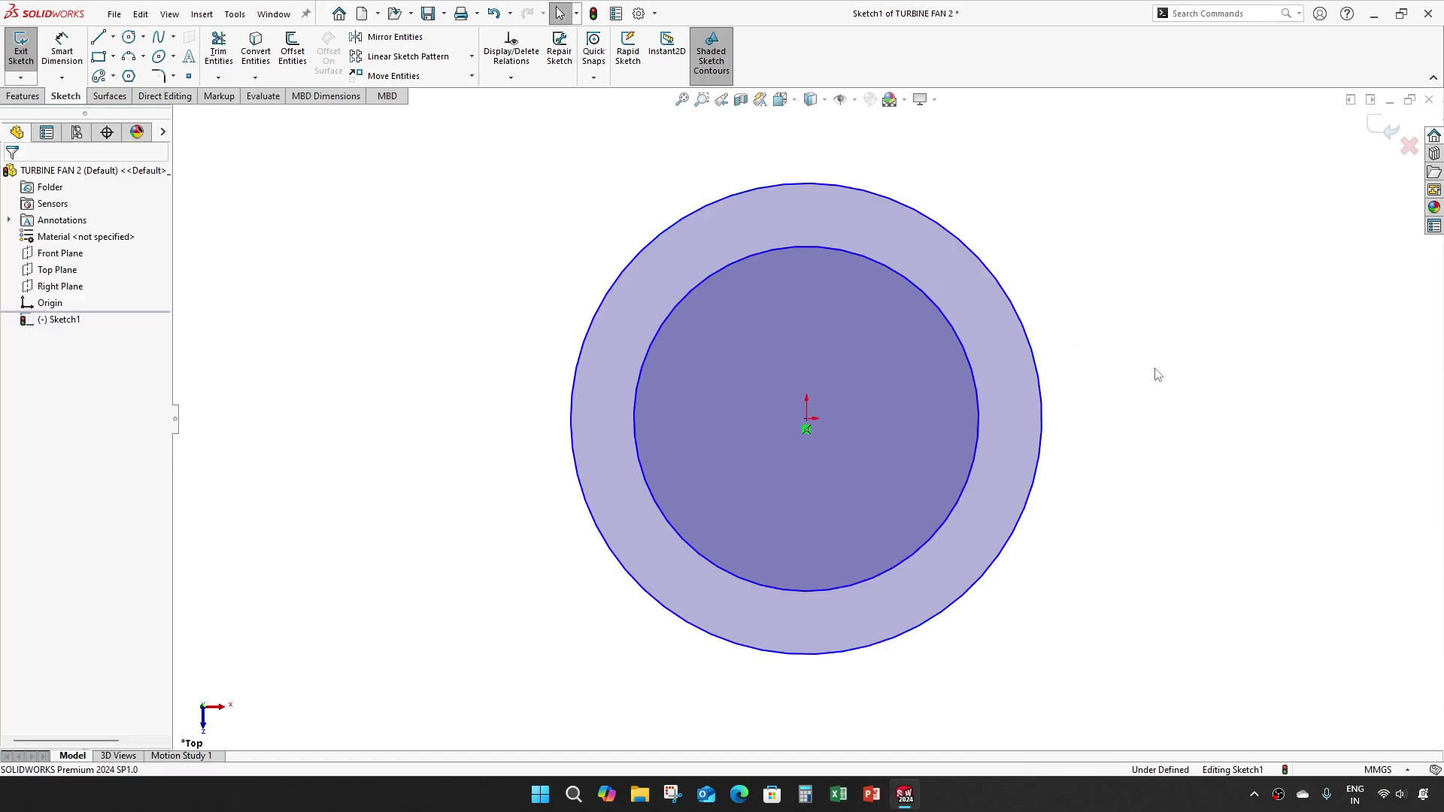
- Dimension the inner circle's diameter to 65 mm and the outer circle's diameter to 175.45 mm
key(d)
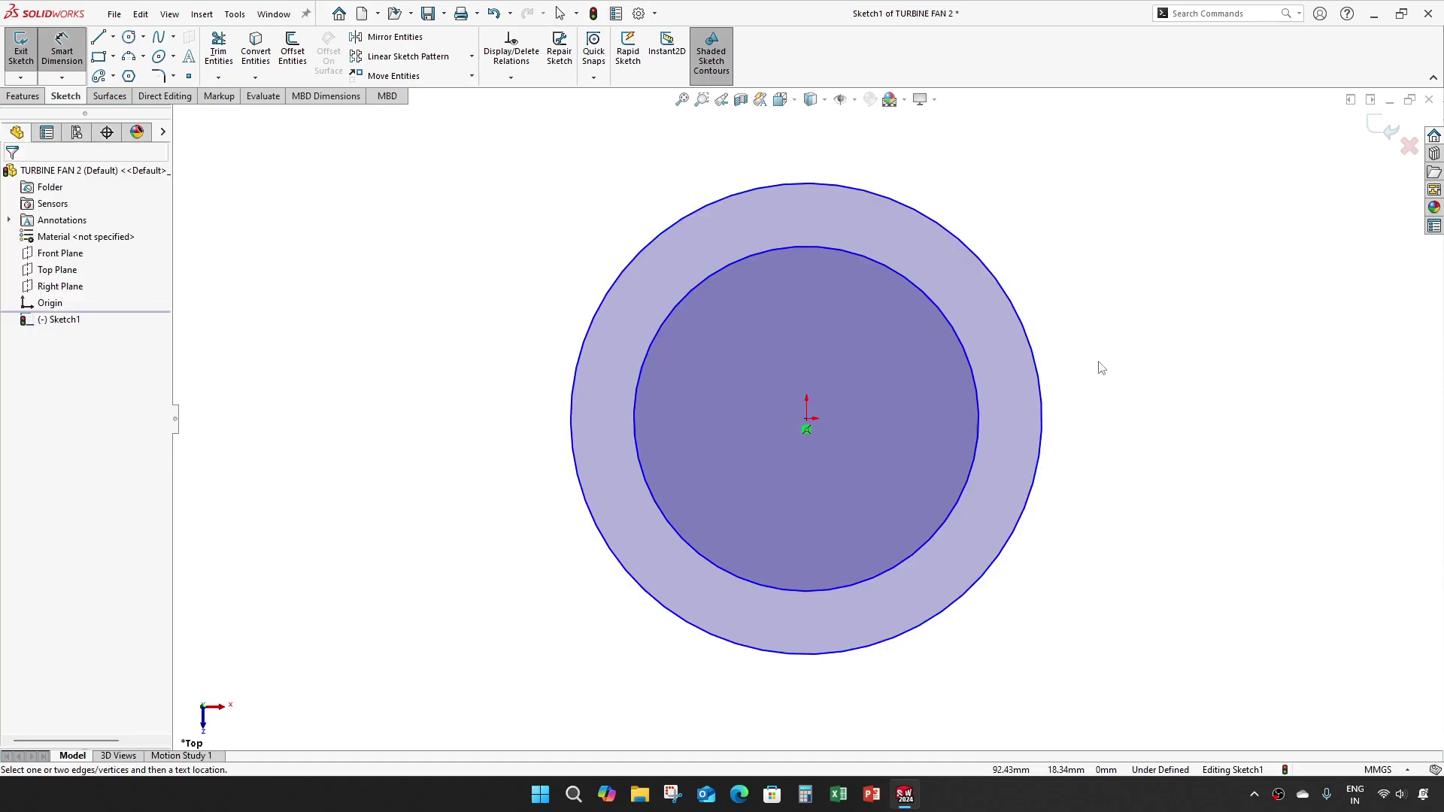
click(979, 407)
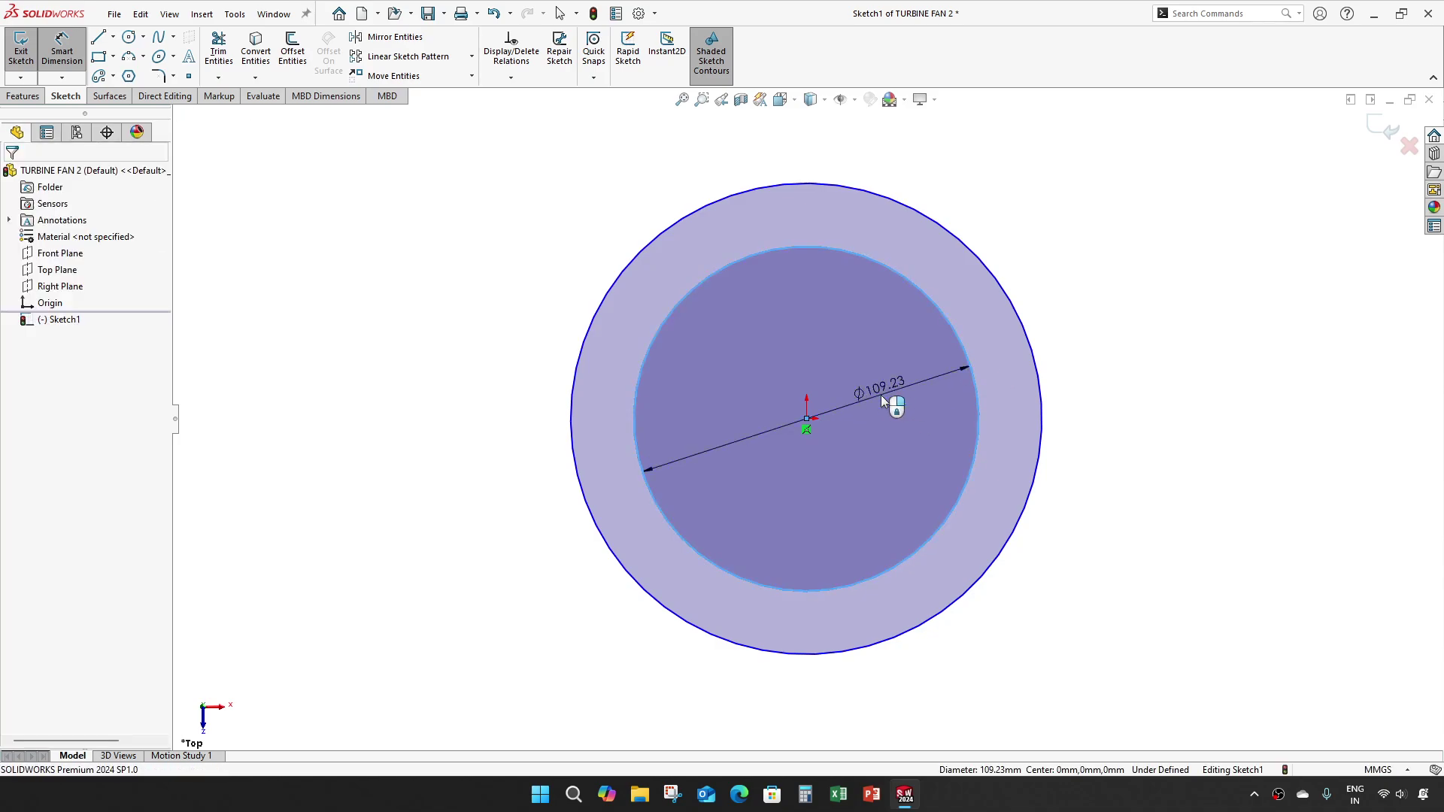
click(882, 394)
text(65)
key(Return)
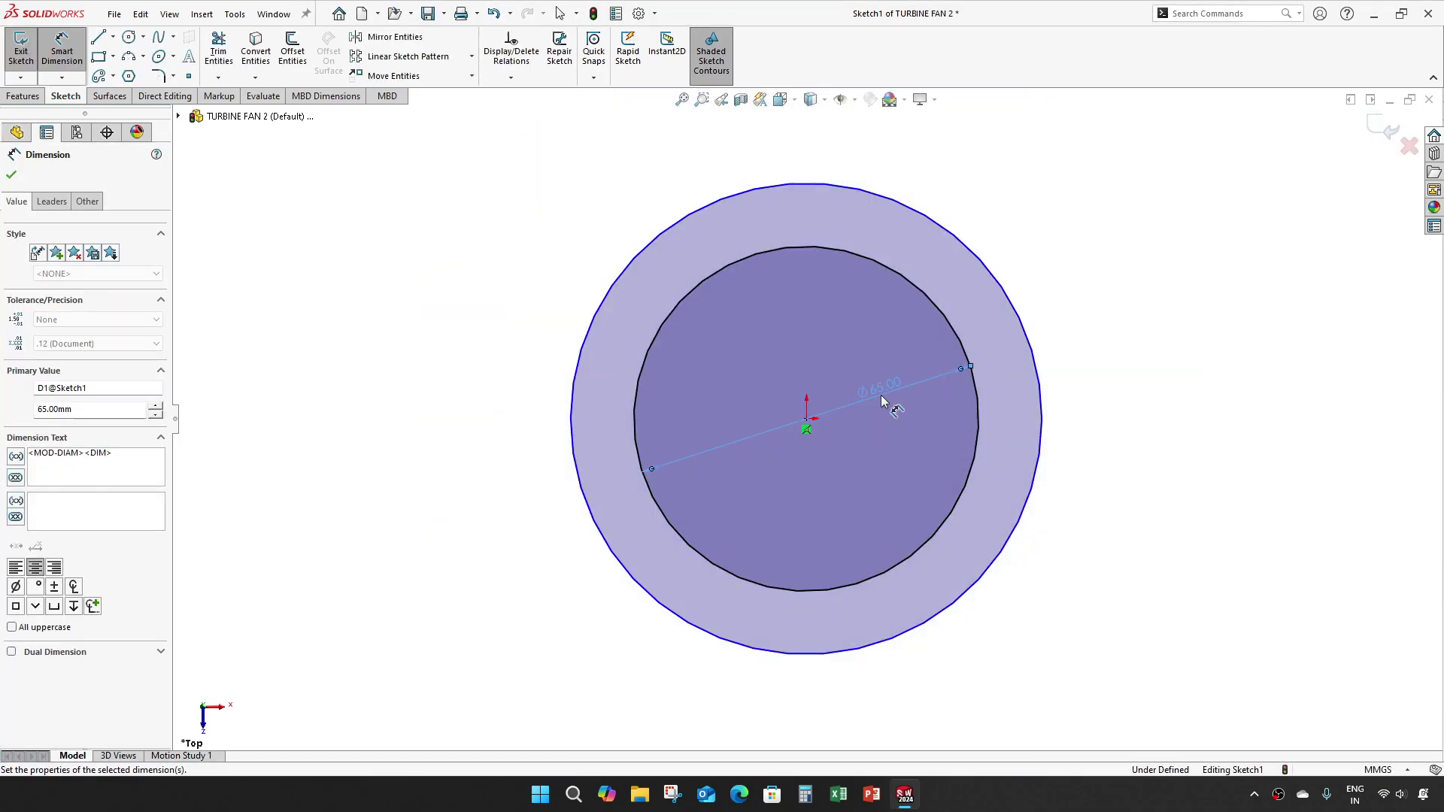
click(1047, 429)
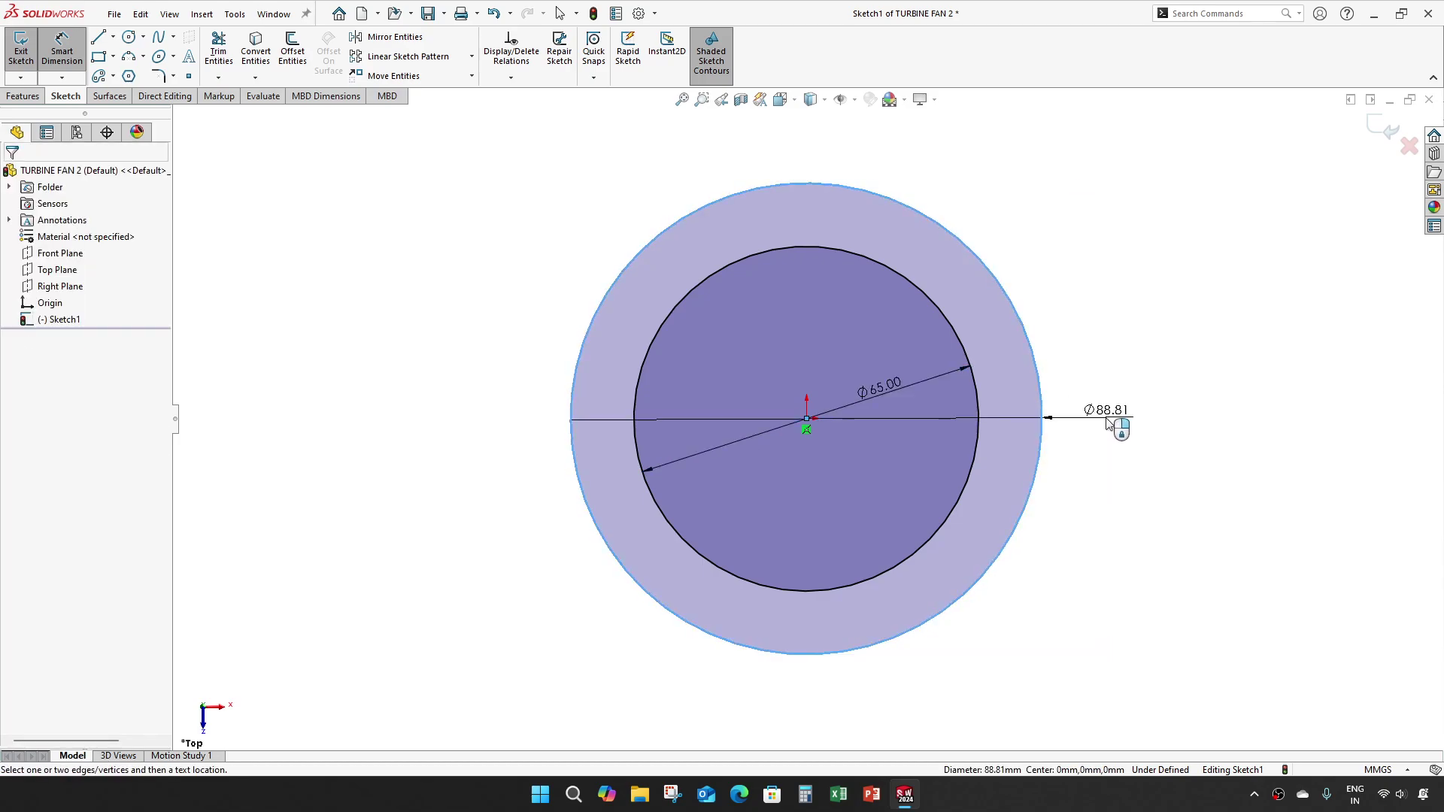
click(1107, 418)
text(175.45)
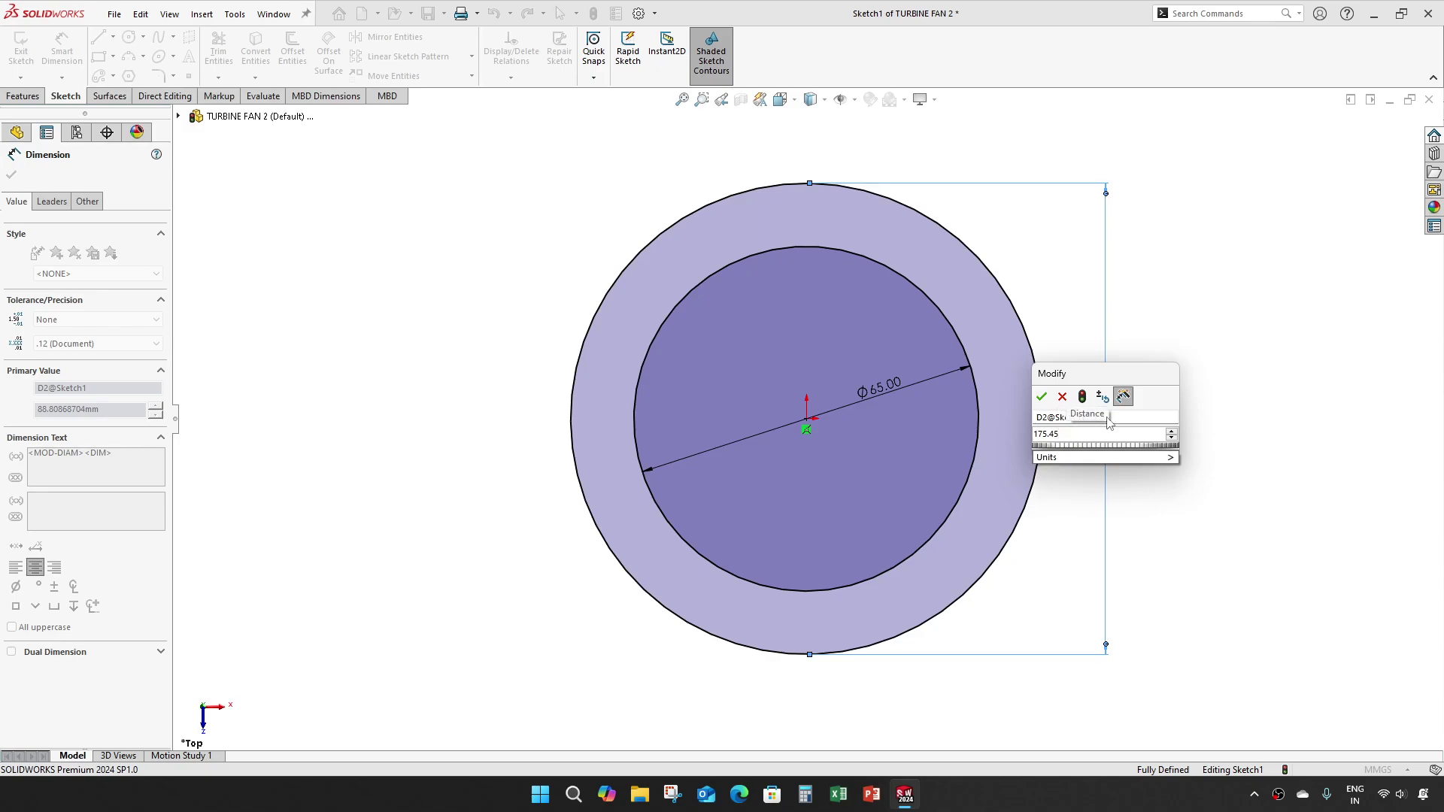
key(Return)
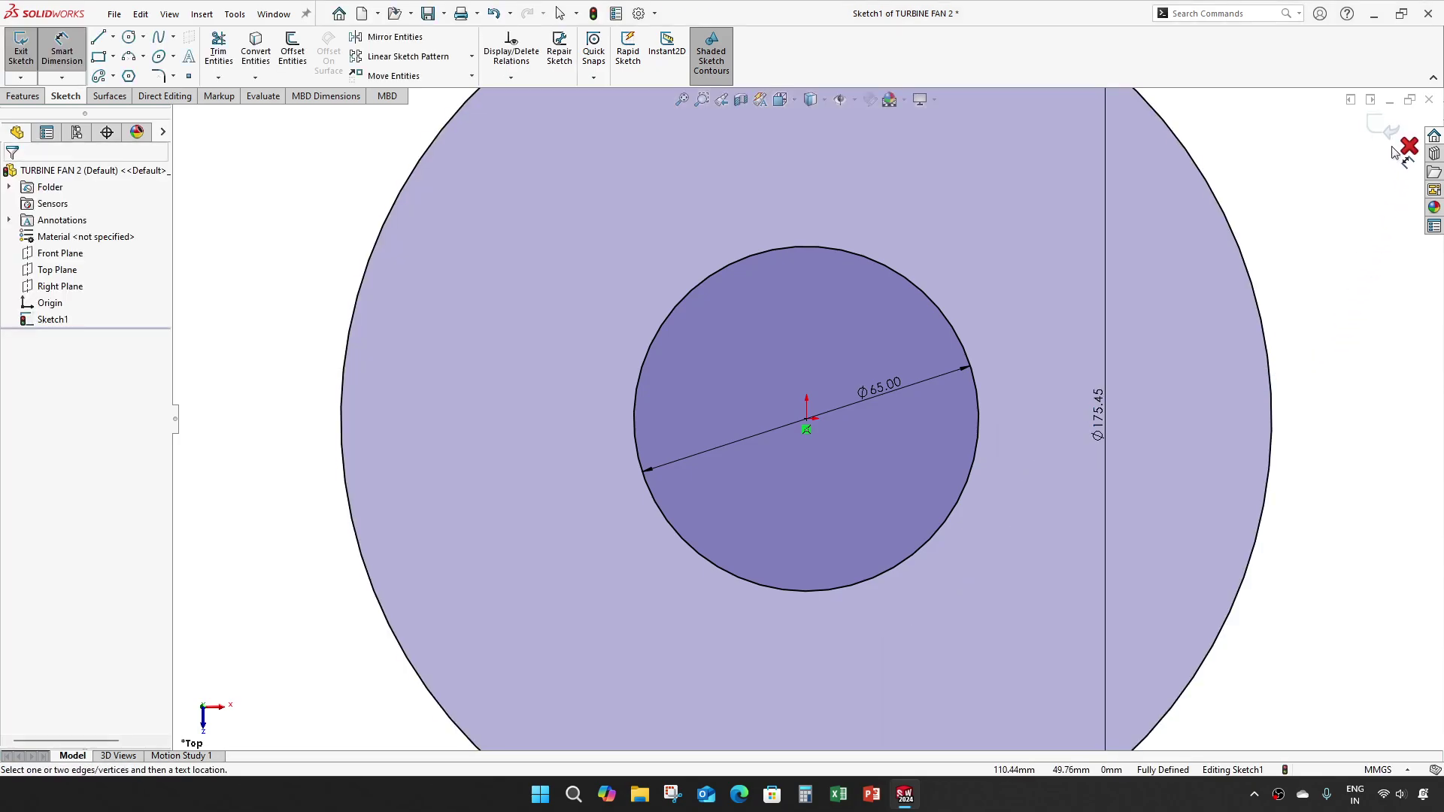
- Extrude the ring profile as a blind boss 15 mm deep
key(e)
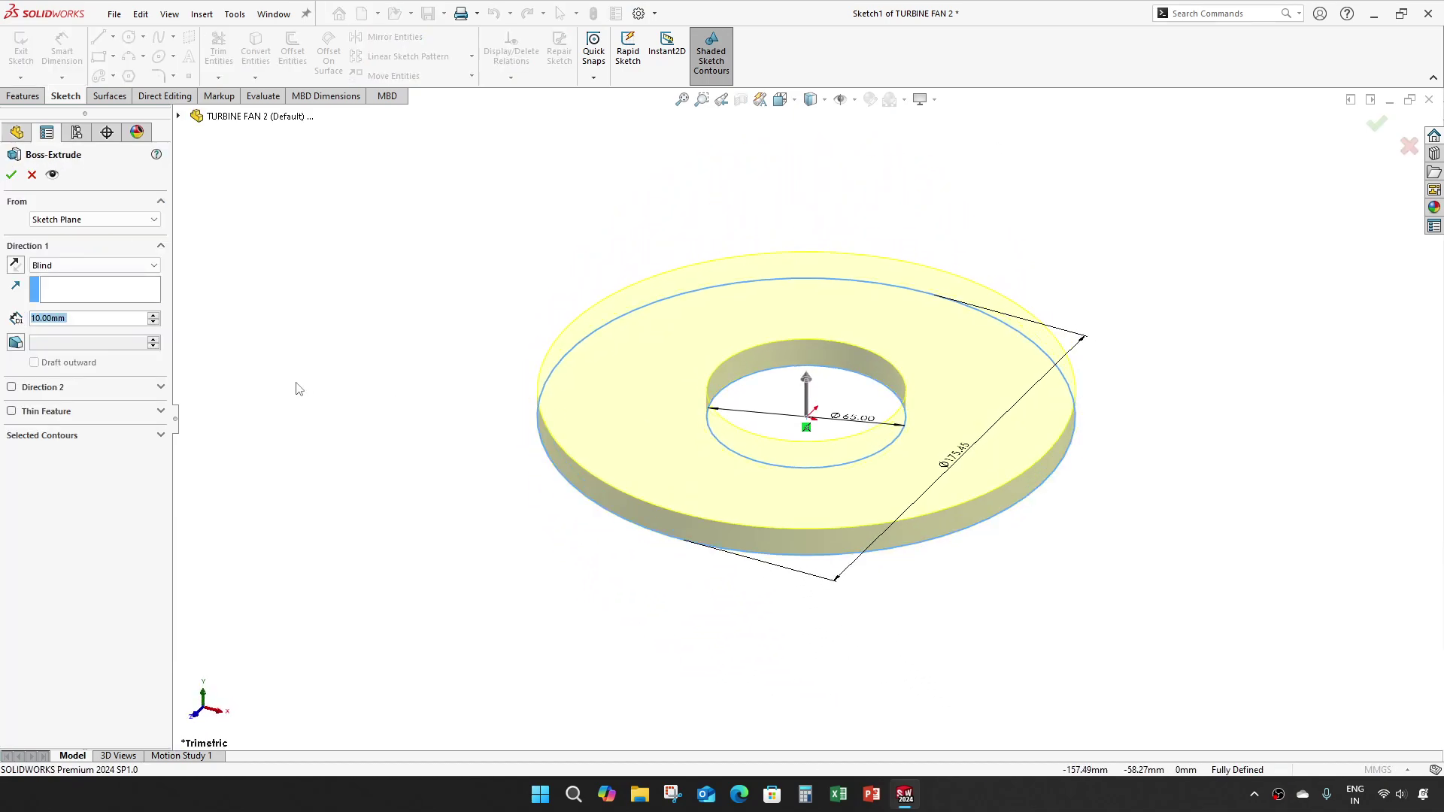
text(15)
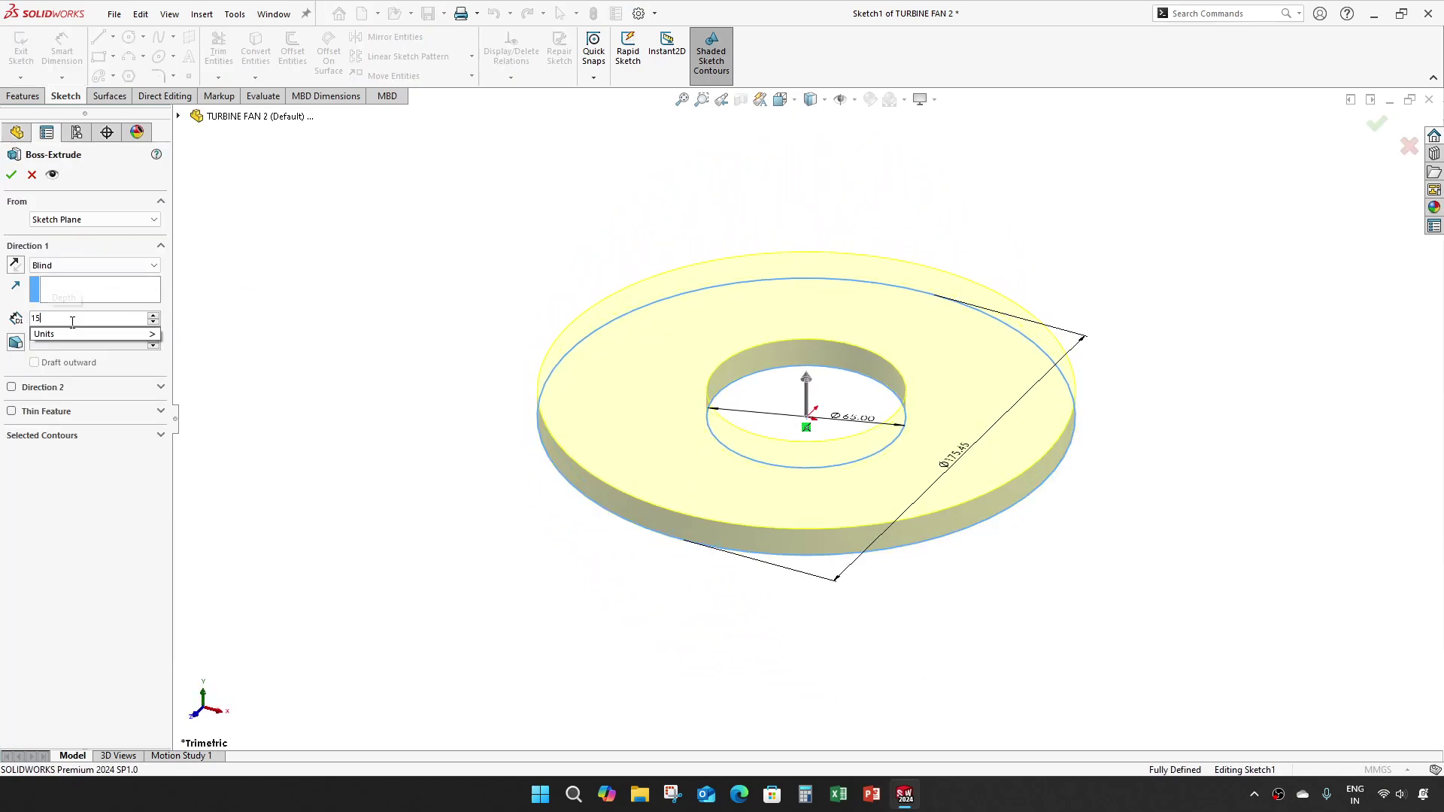
key(Return)
click(11, 176)
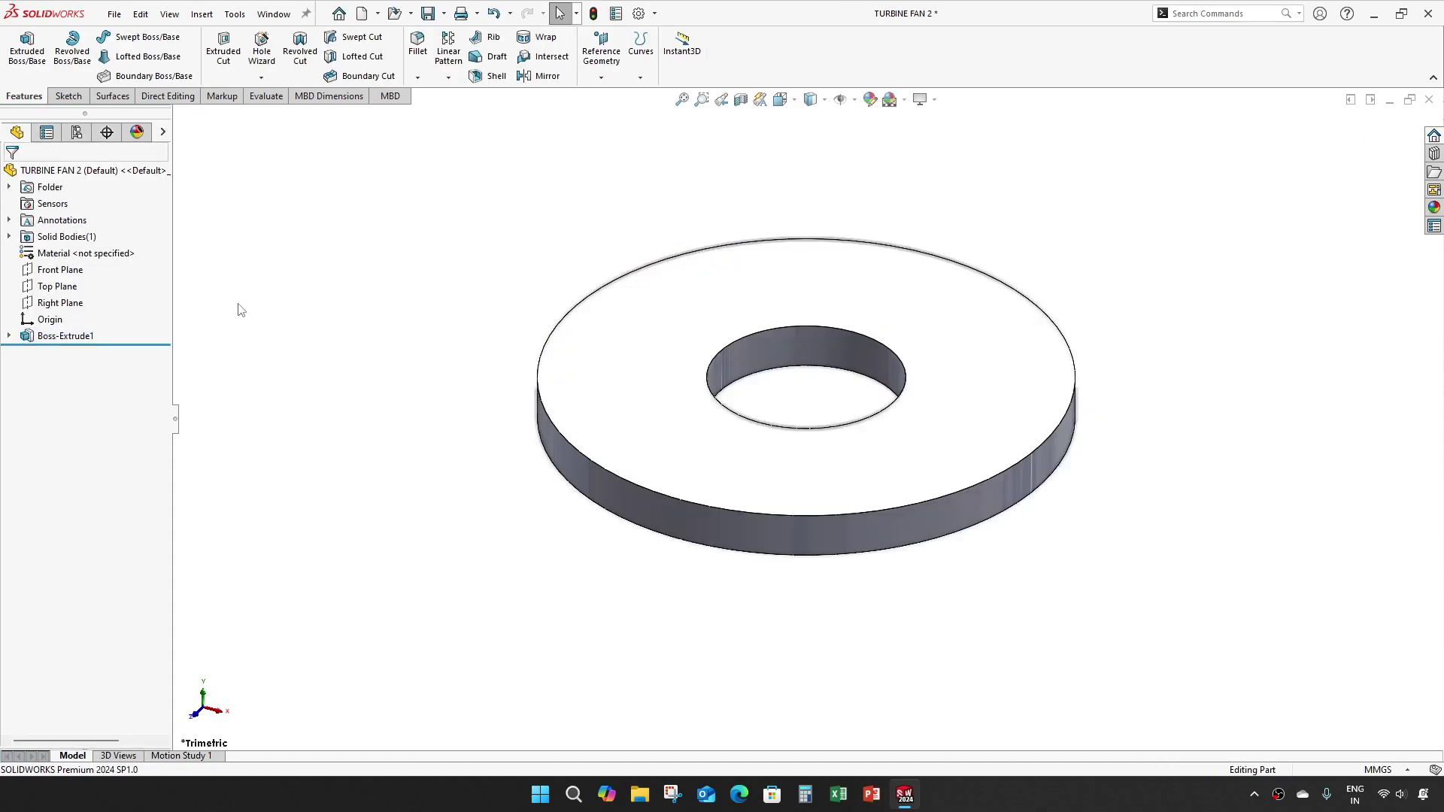
- Start an extruded cut on the disc's upper face and sketch an origin-centred circle about 154.5 mm in diameter
click(223, 50)
click(598, 314)
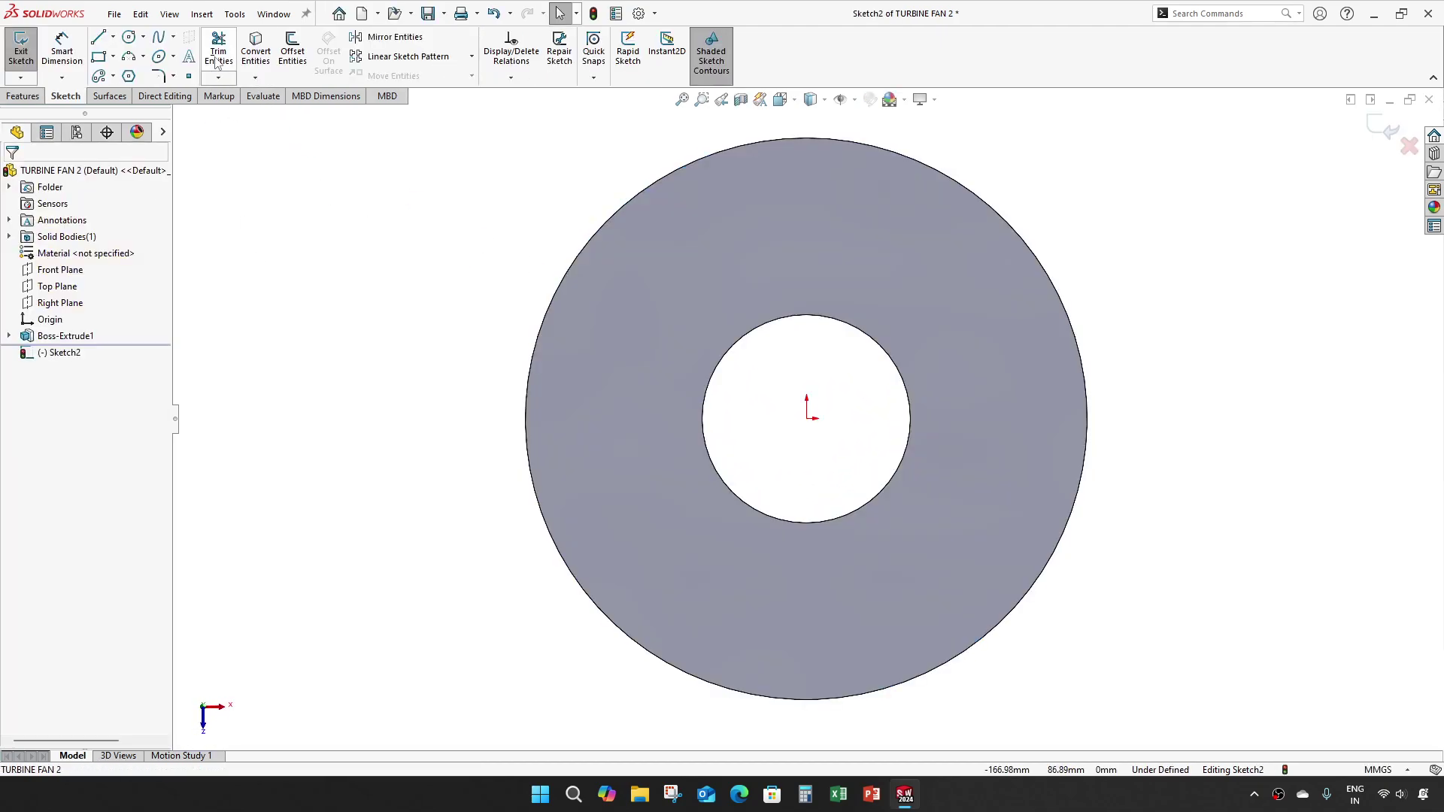
click(128, 36)
click(807, 418)
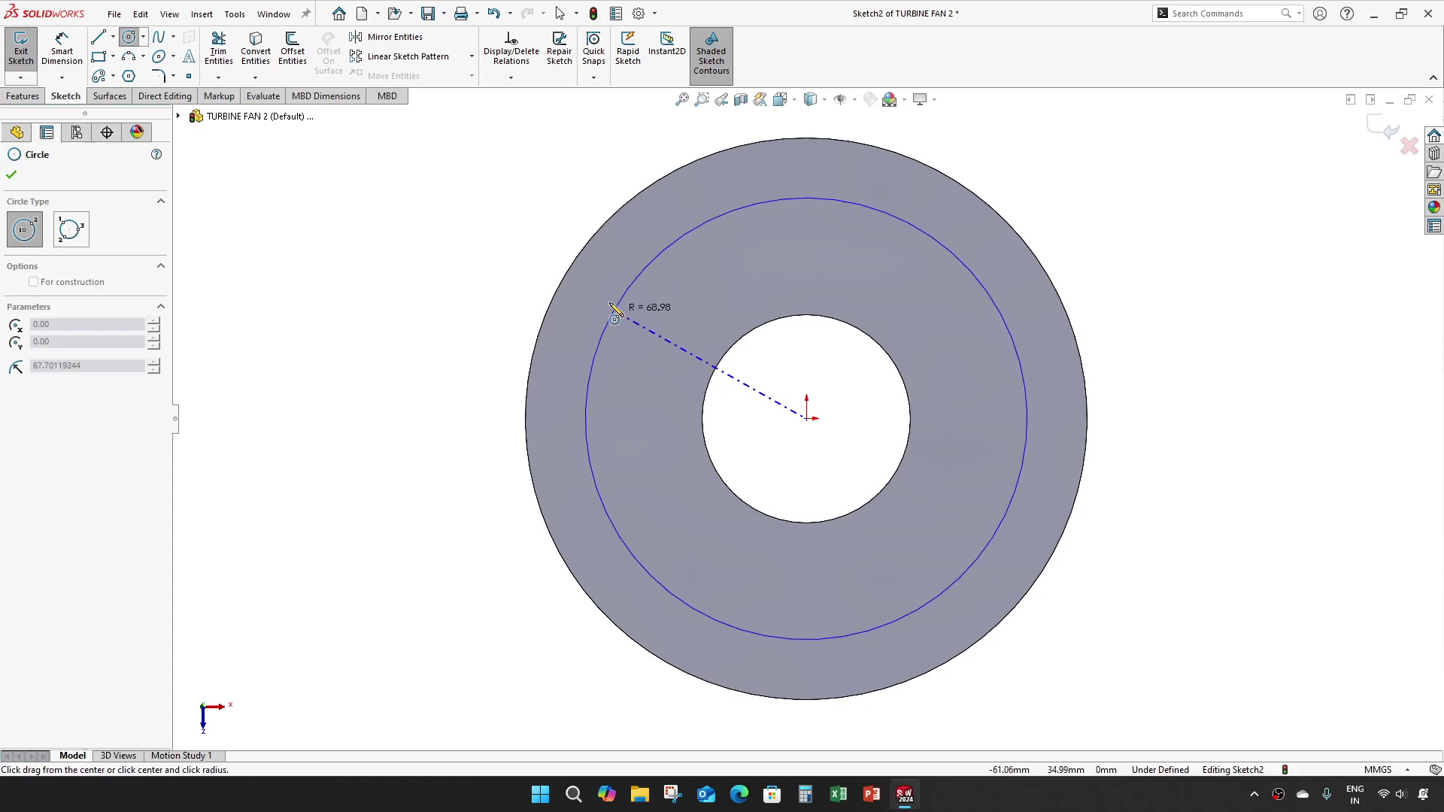
click(602, 283)
key(Escape)
key(Escape)
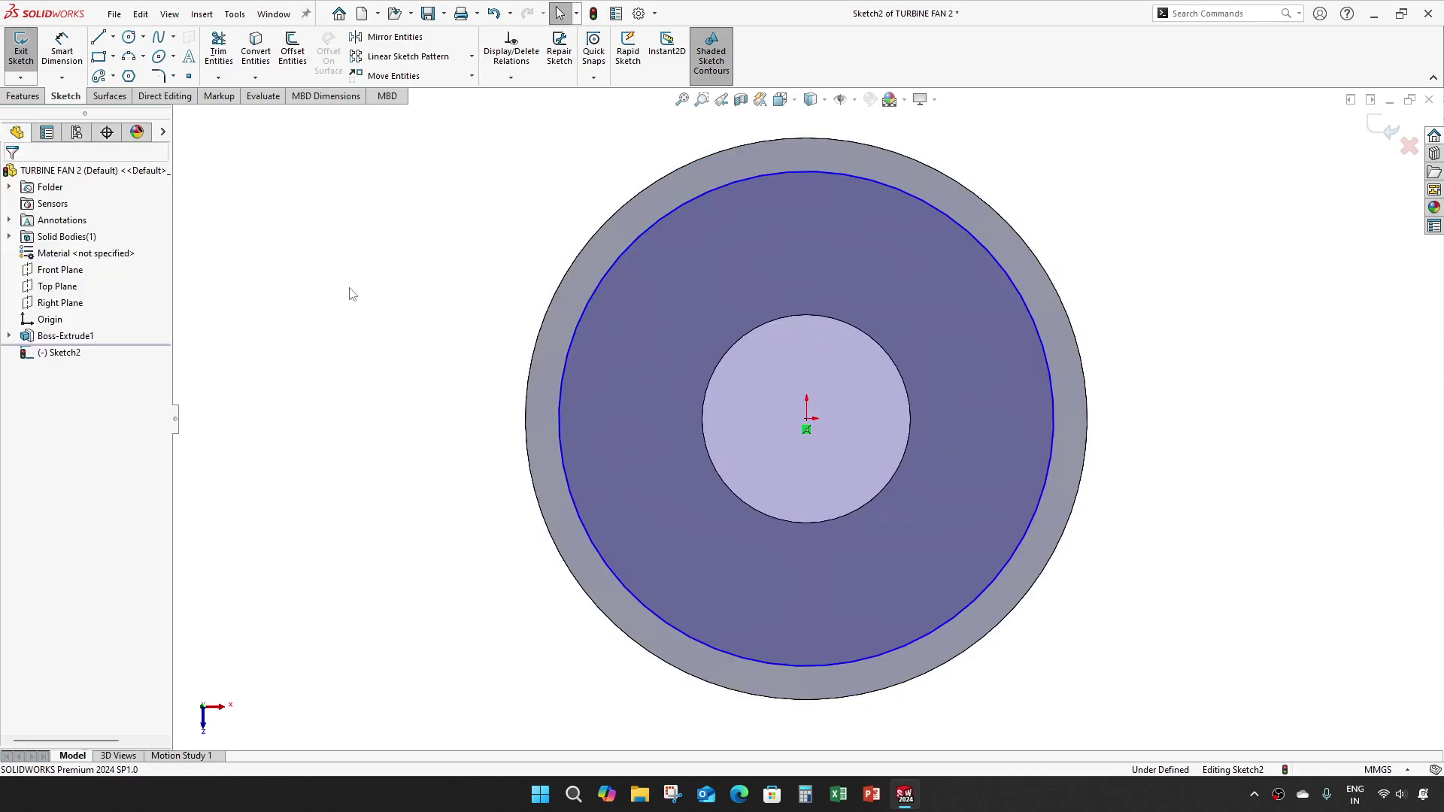
- Dimension the cut circle's diameter to 166 mm and finish the sketch
key(d)
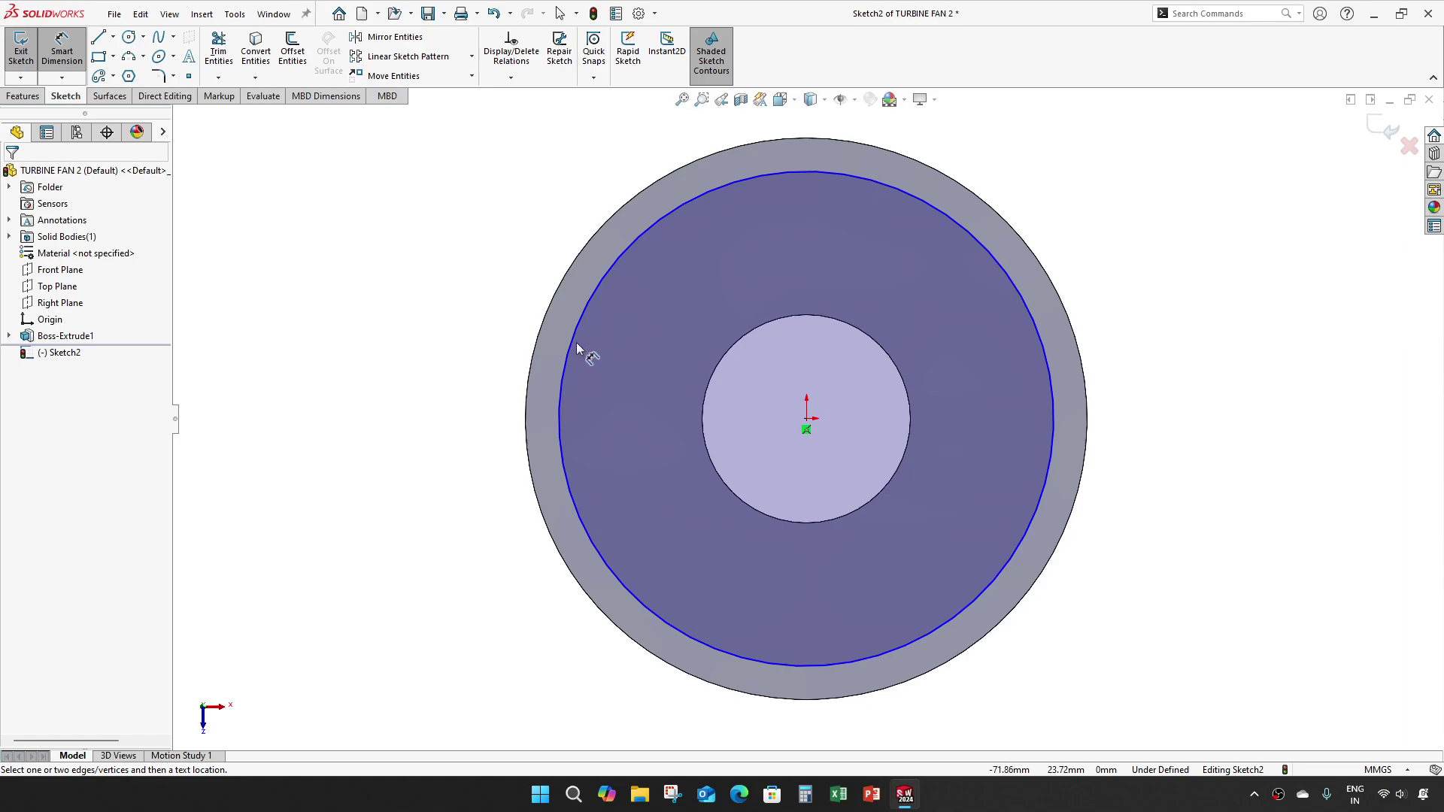
click(565, 342)
click(501, 297)
text(166)
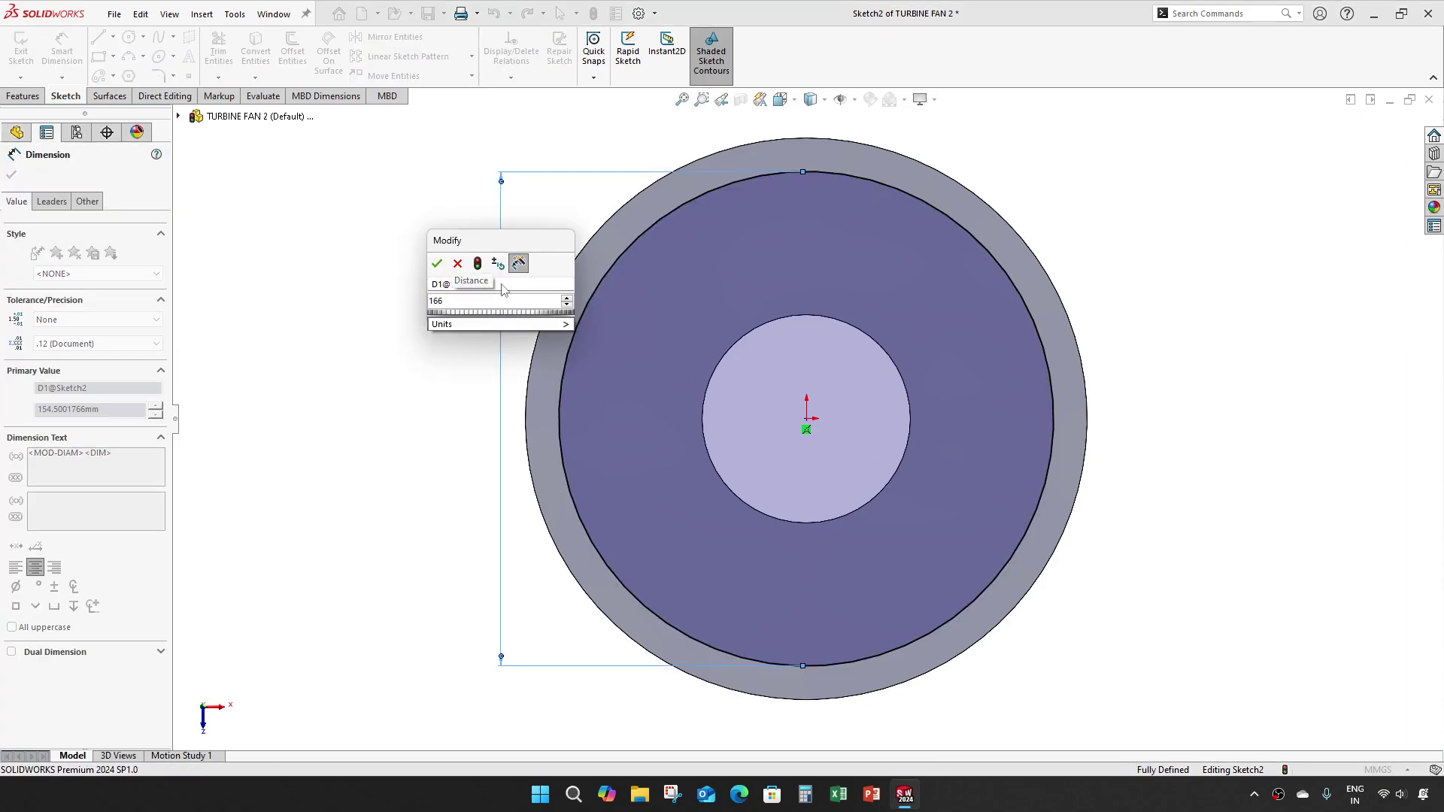
key(Return)
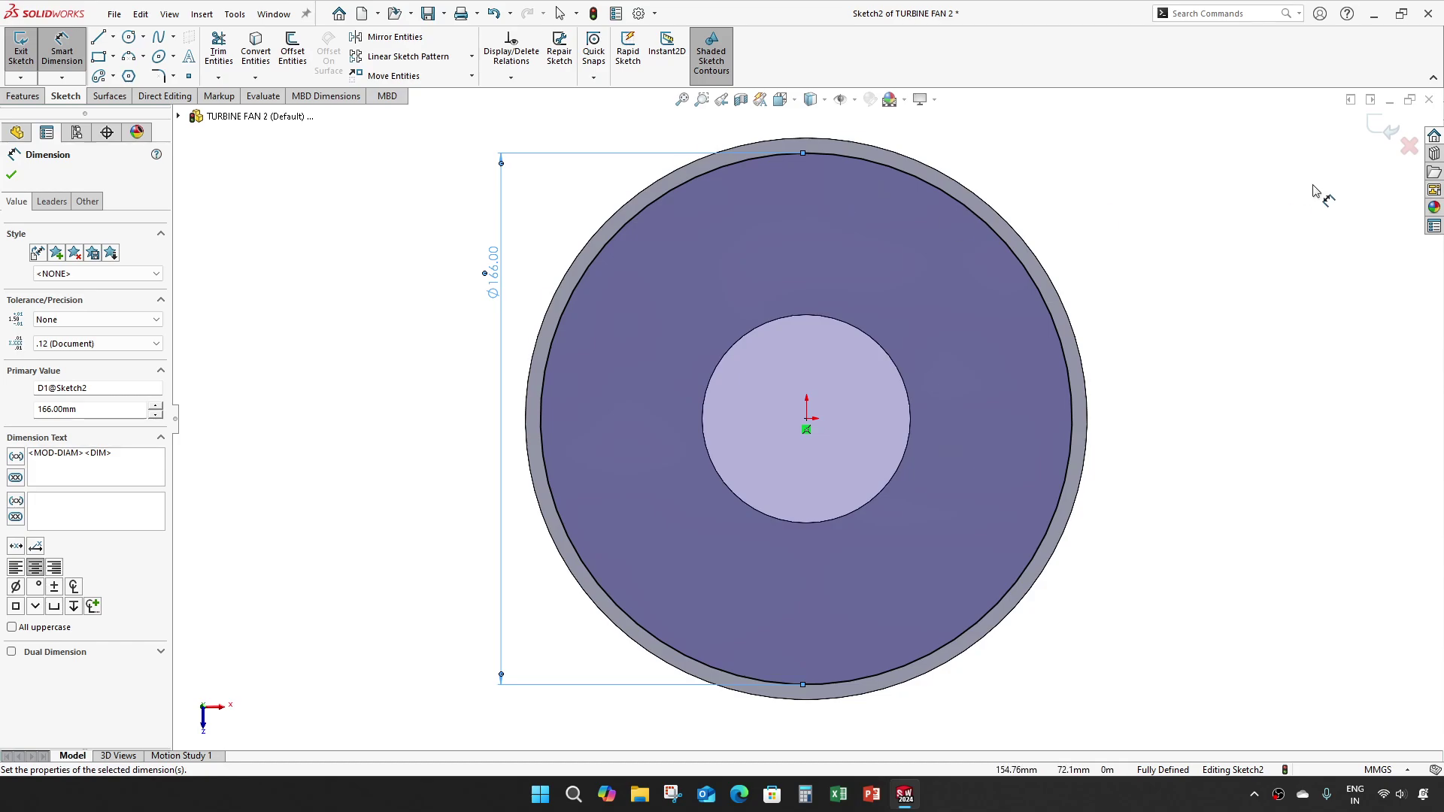
click(1376, 126)
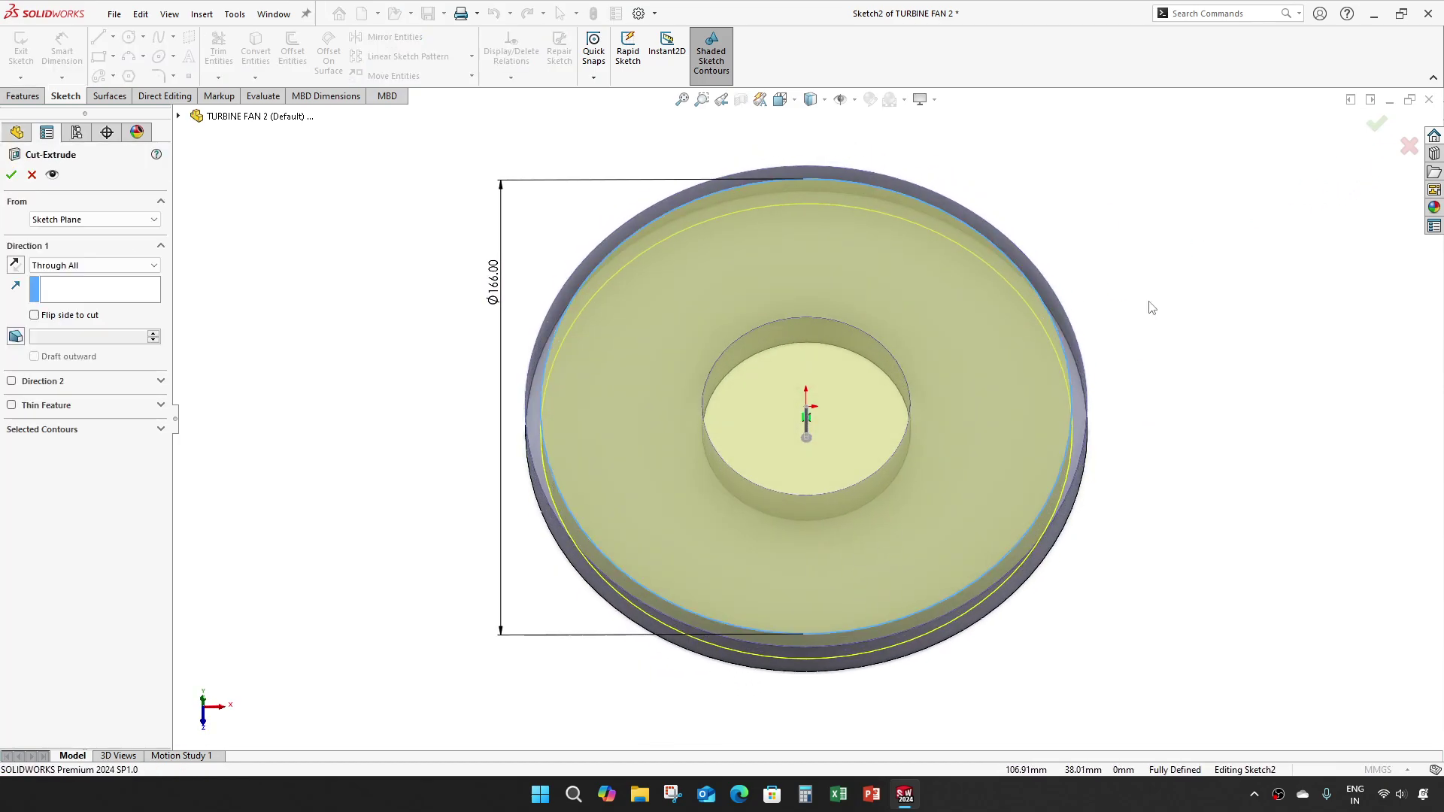
- Cut the circular recess into the disc with a blind depth of 7.5 mm
click(80, 265)
click(67, 277)
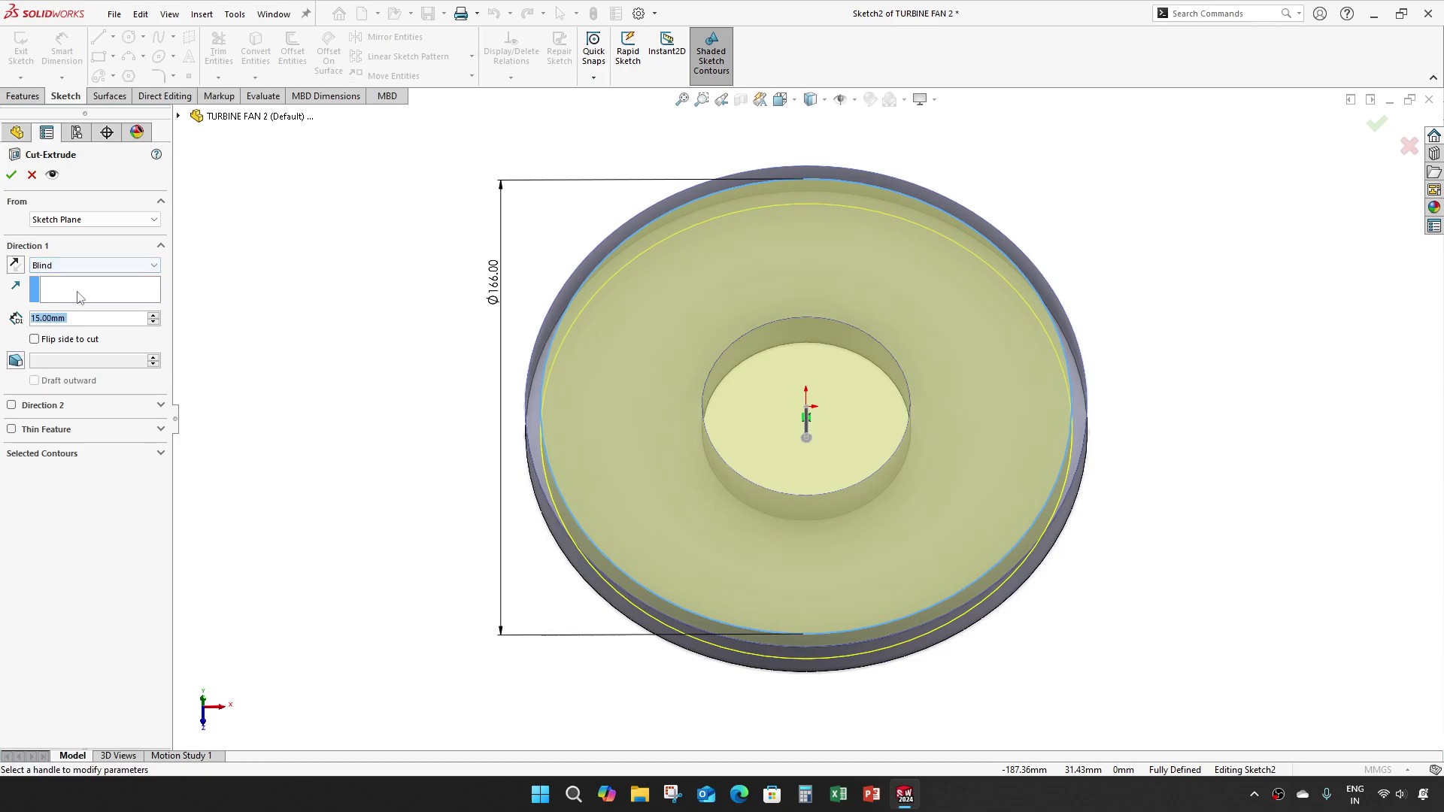
text(7.5)
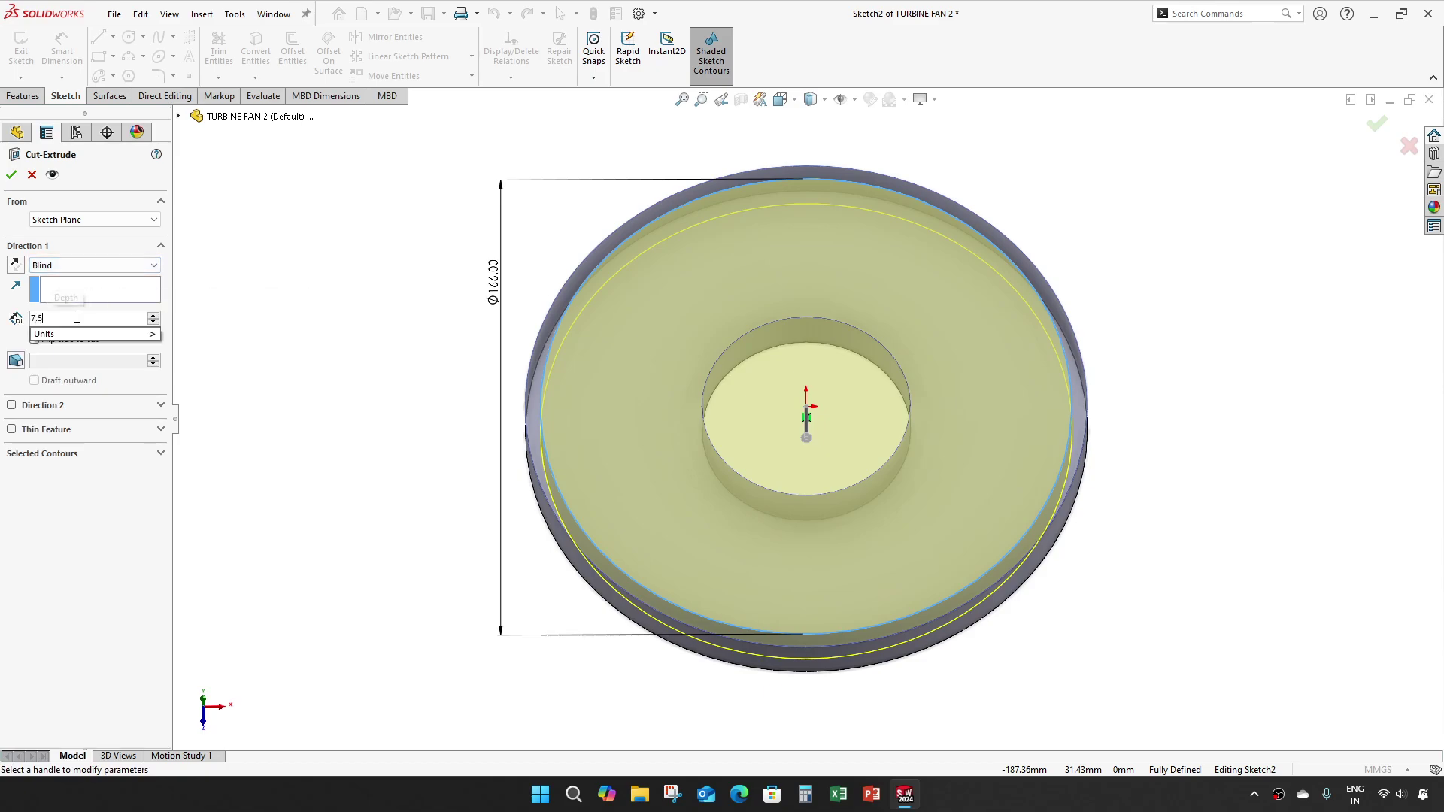
key(Return)
click(12, 174)
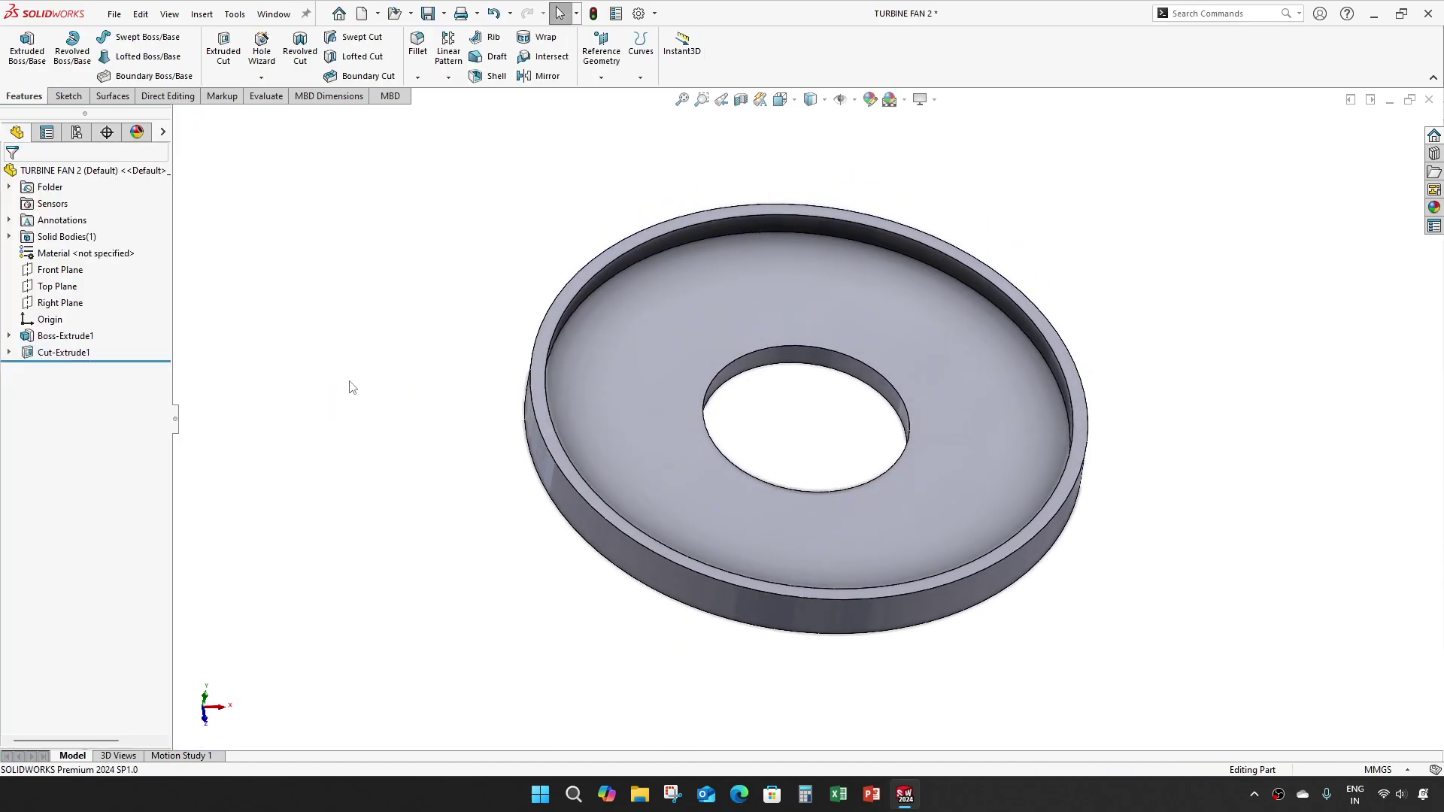
- Fillet the inner bottom edge of the recess, where the floor meets the rim, with an 8 mm radius
click(417, 44)
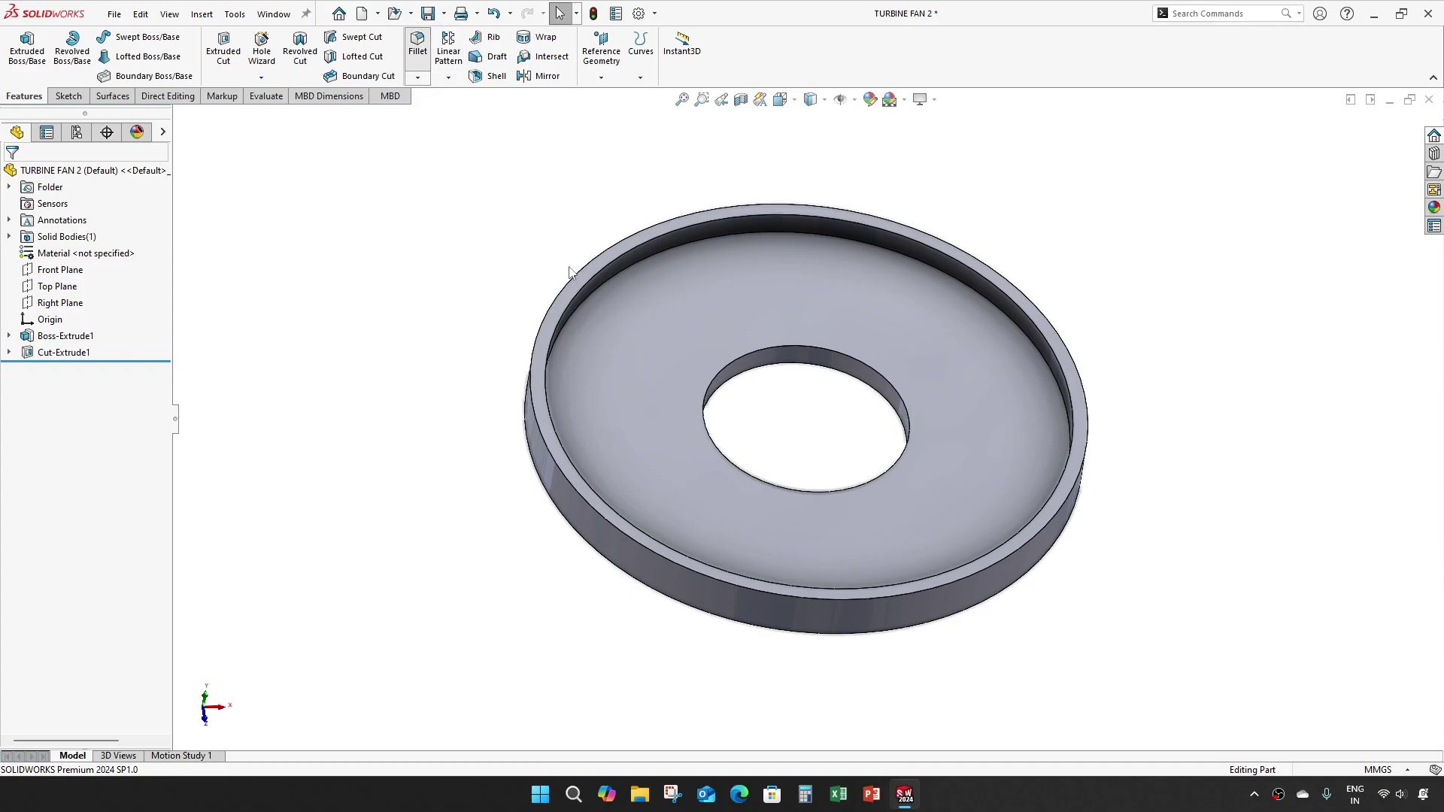
click(603, 283)
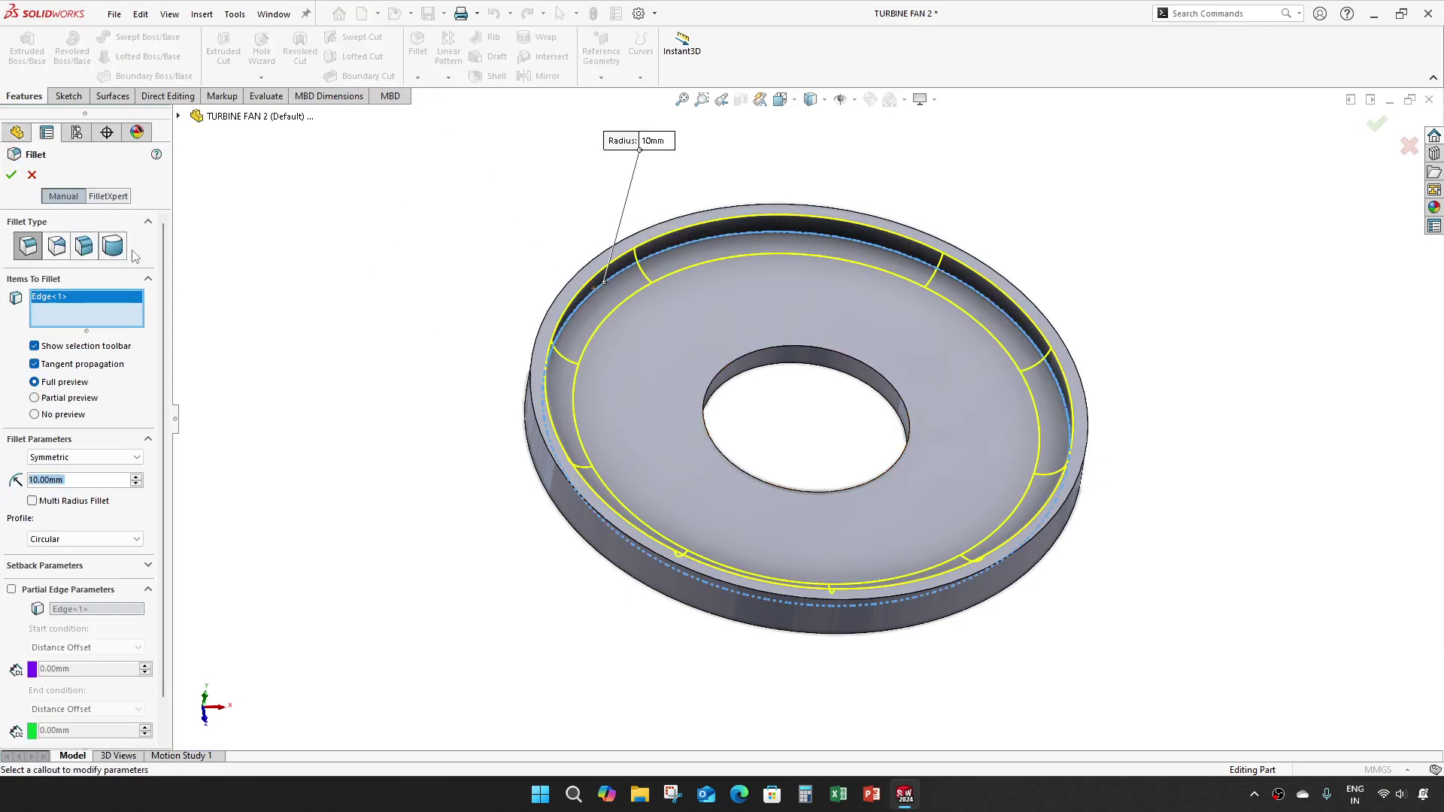
text(8)
key(Return)
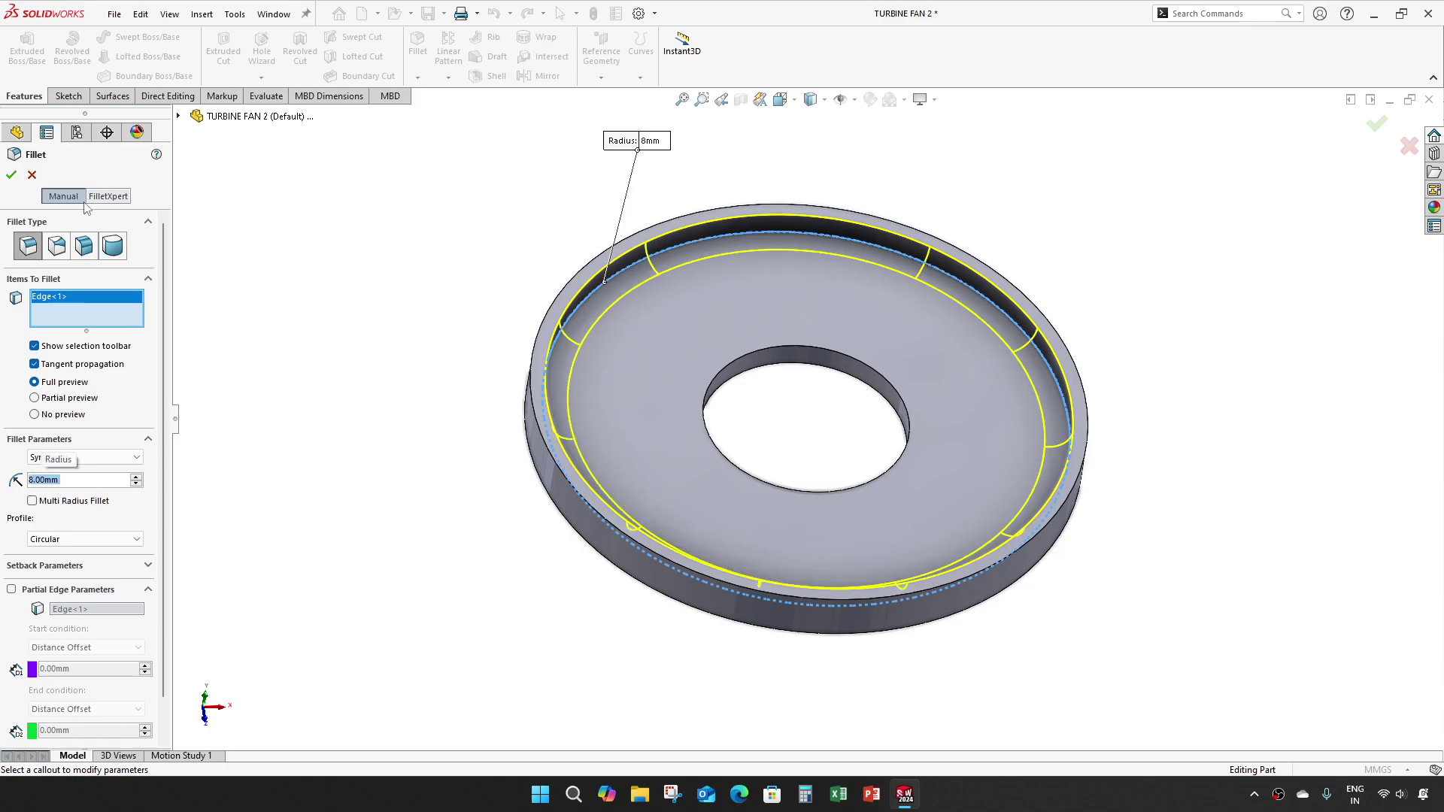
click(10, 176)
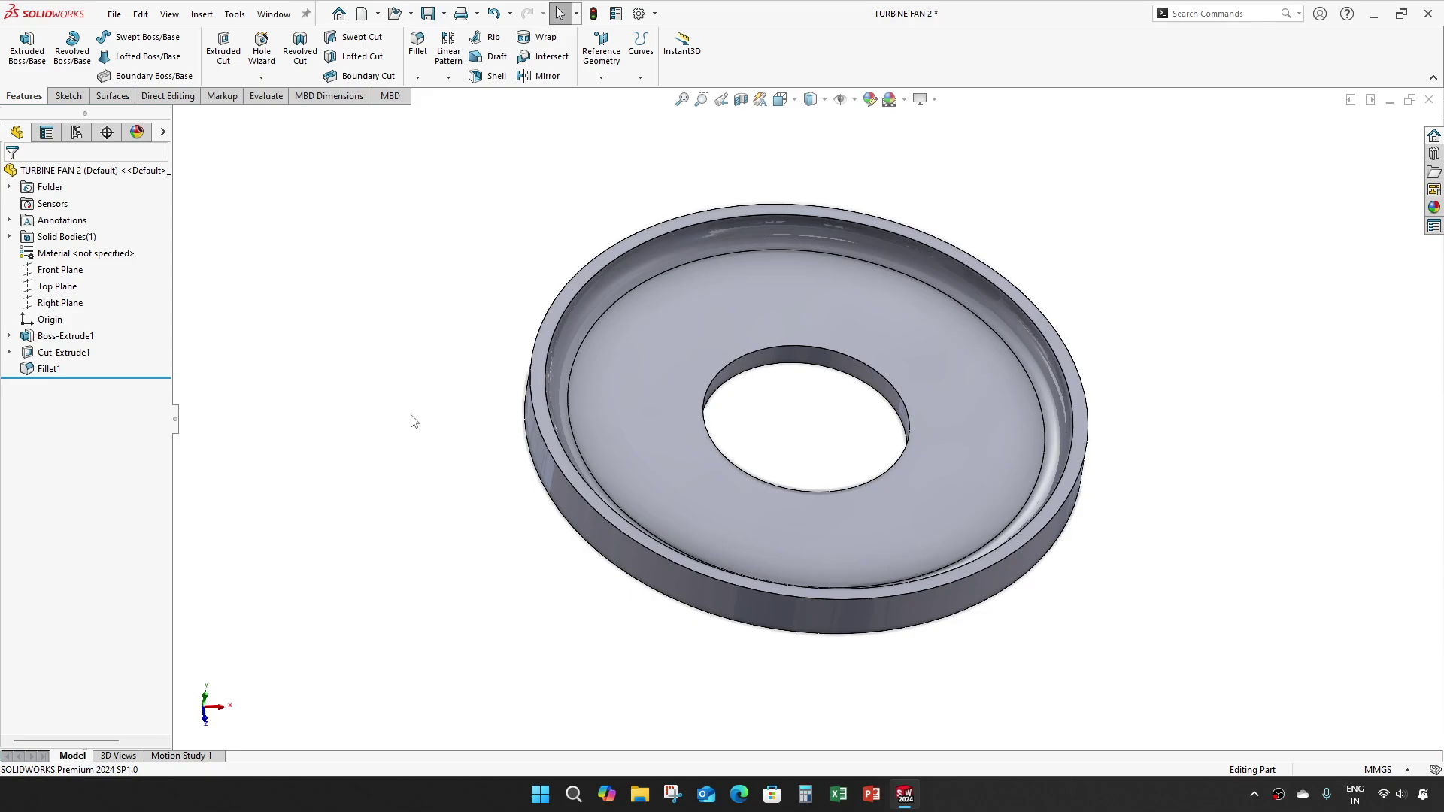
- Examine the disc's side profile in front view and where the Top Plane lies relative to it
middle_drag(412, 415, 424, 271)
scroll(863, 348, down, 3)
middle_drag(760, 407, 710, 367)
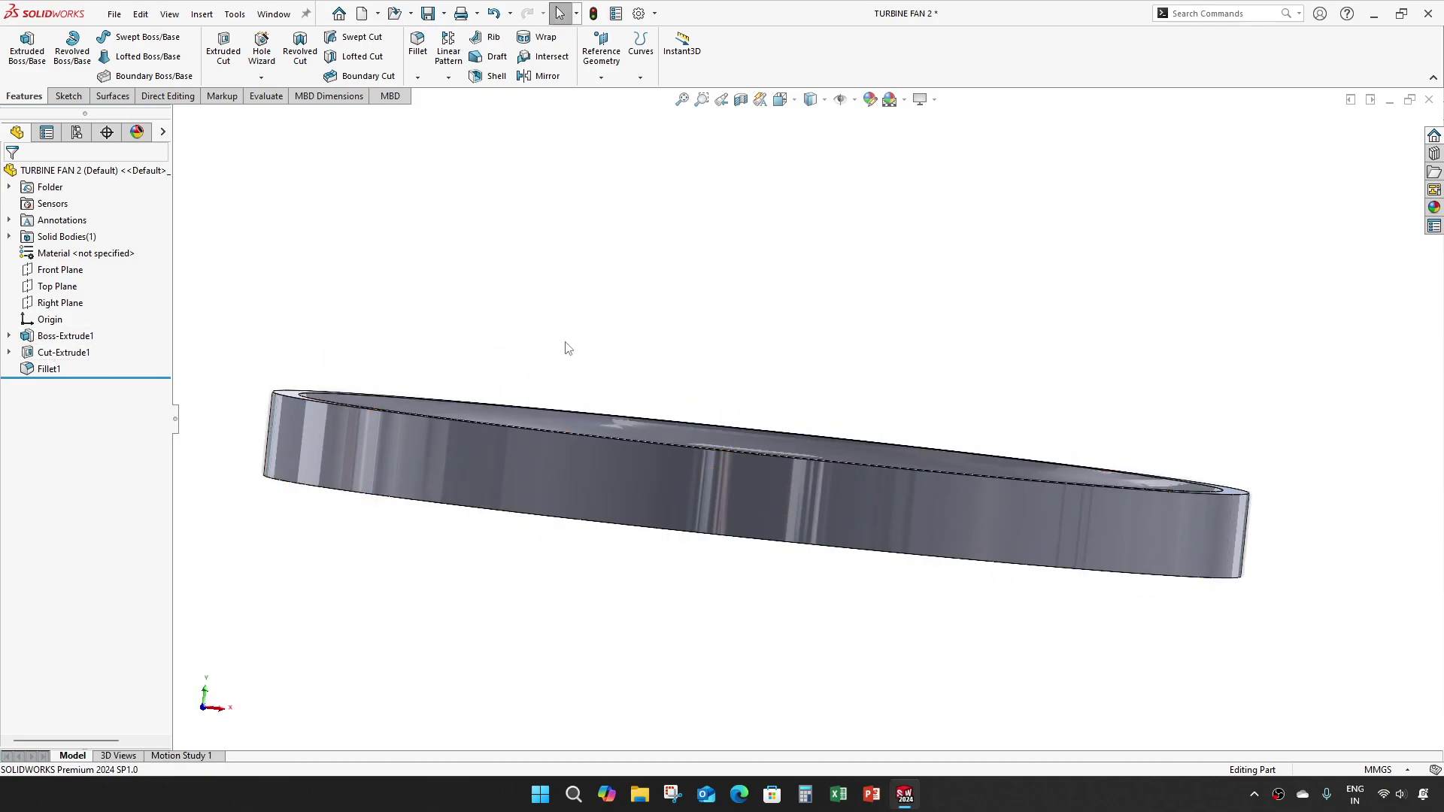
key(space)
click(588, 436)
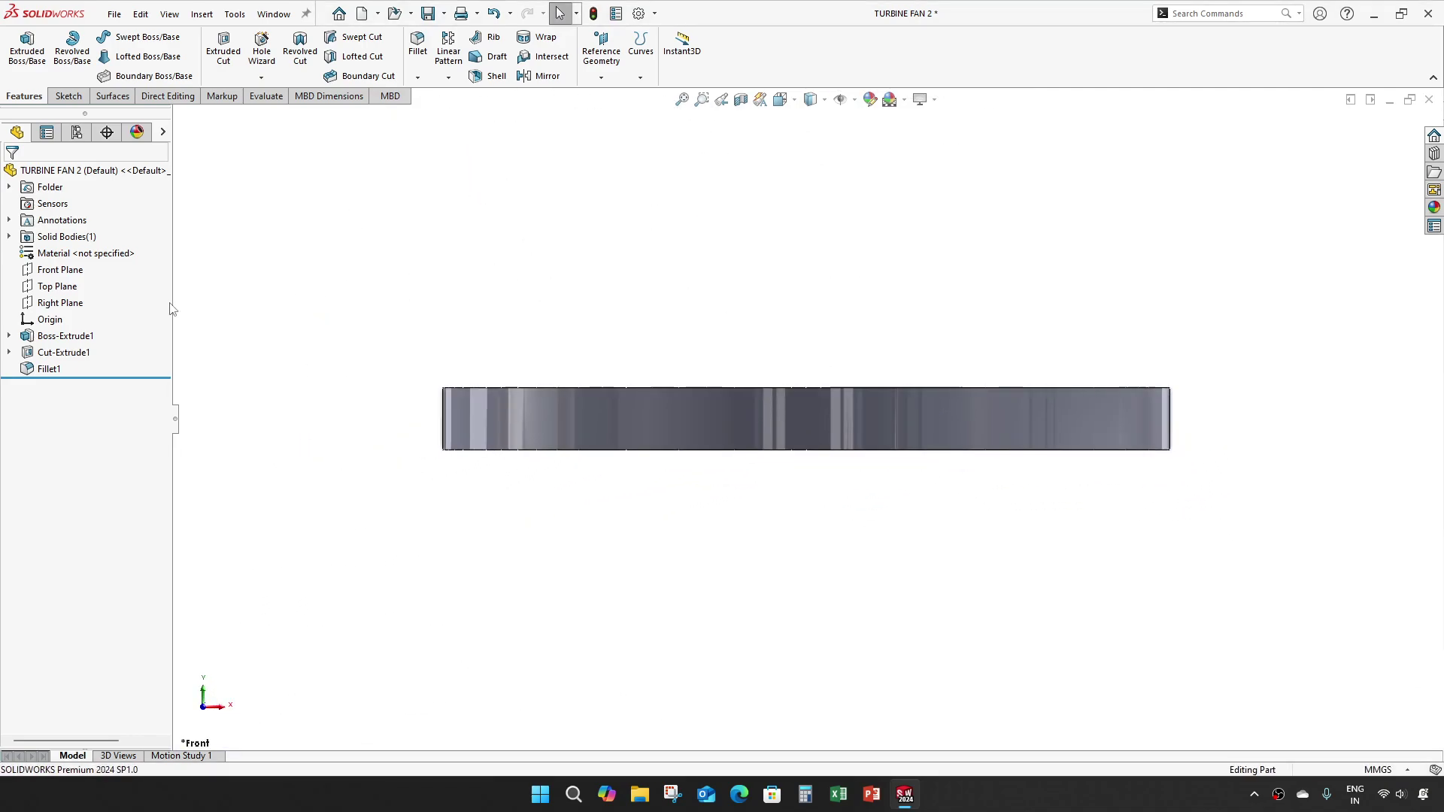
click(65, 291)
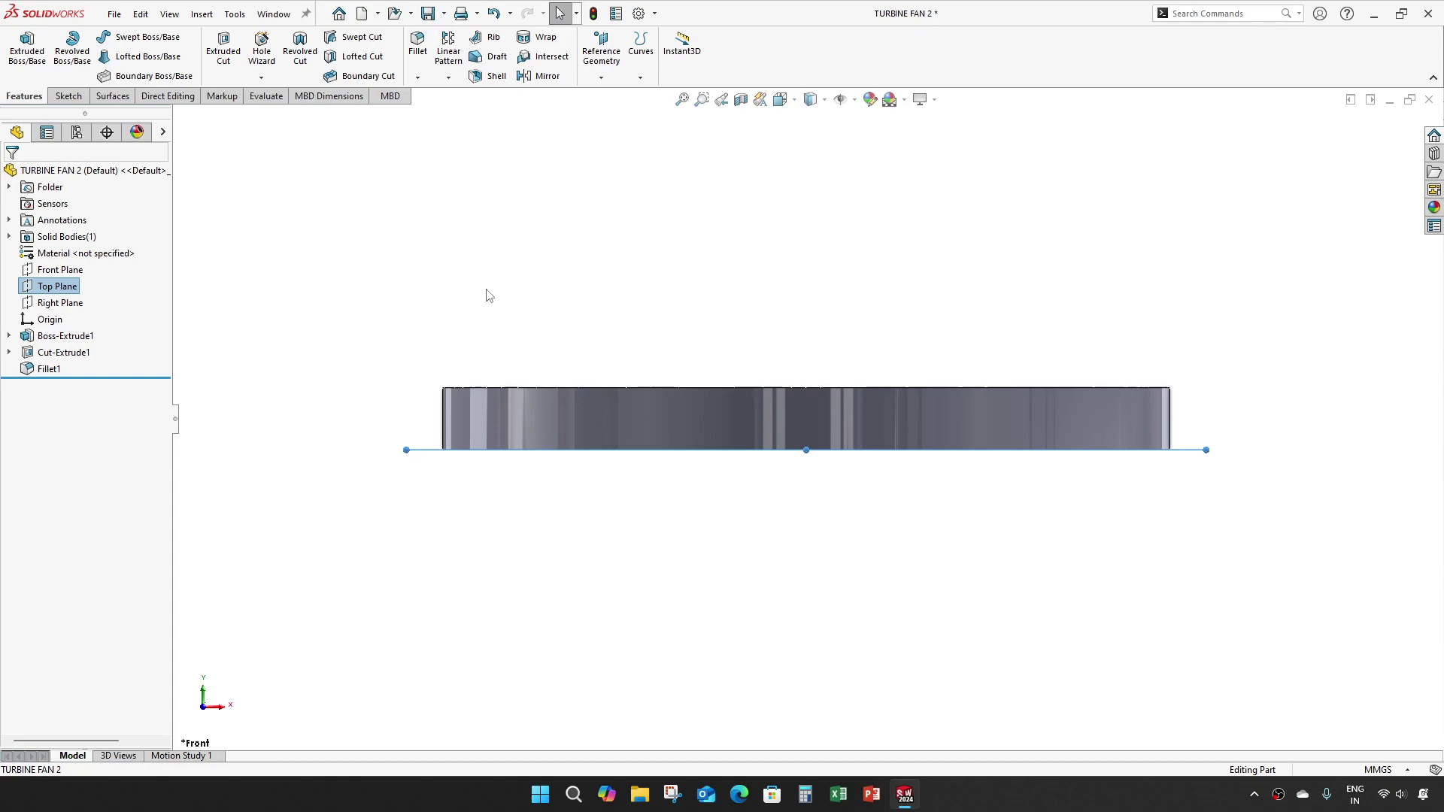
middle_drag(490, 296, 477, 443)
click(215, 323)
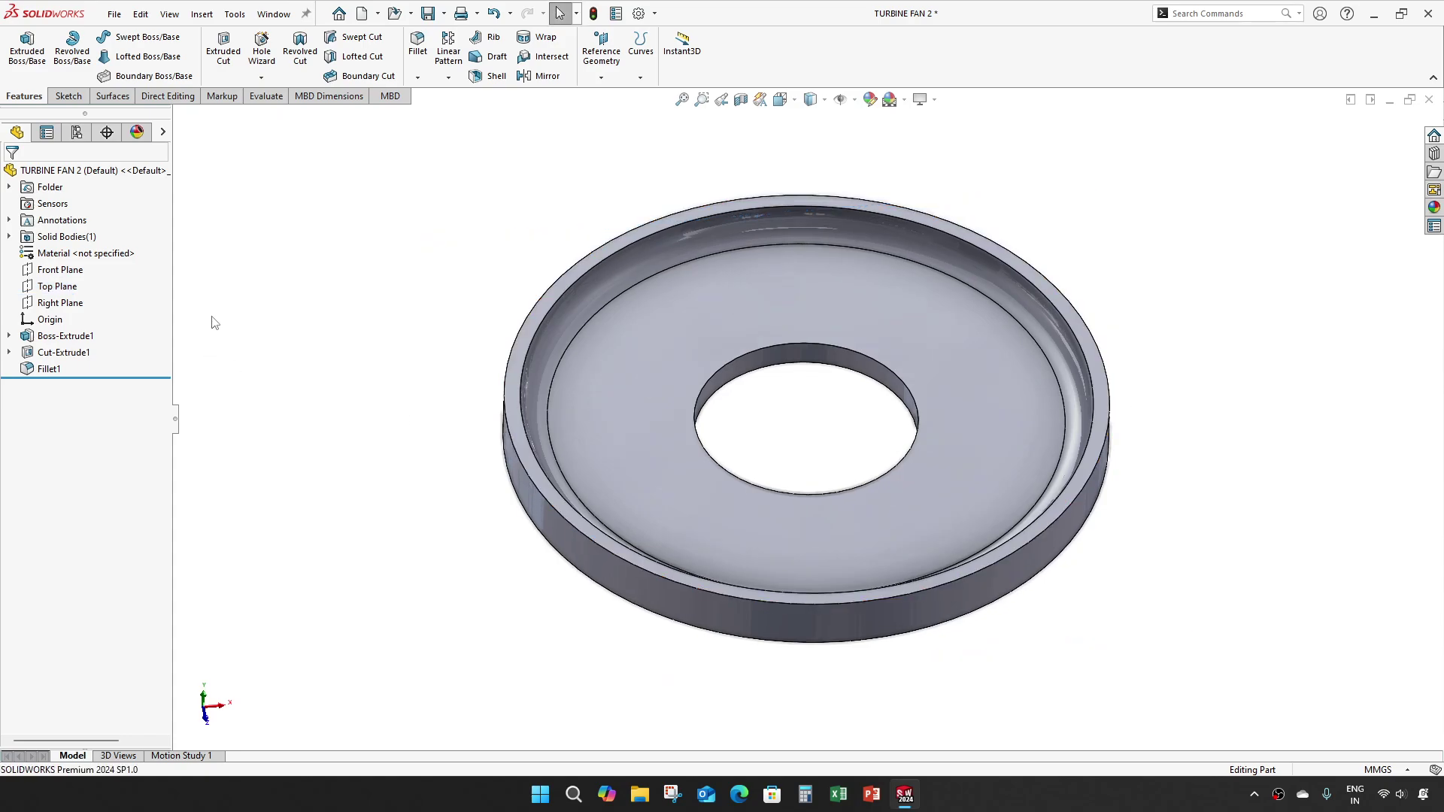
- Start an extrusion sketch on the Top Plane and draw two origin-centred circles around the disc, about 241 mm and 255 mm in diameter
click(57, 286)
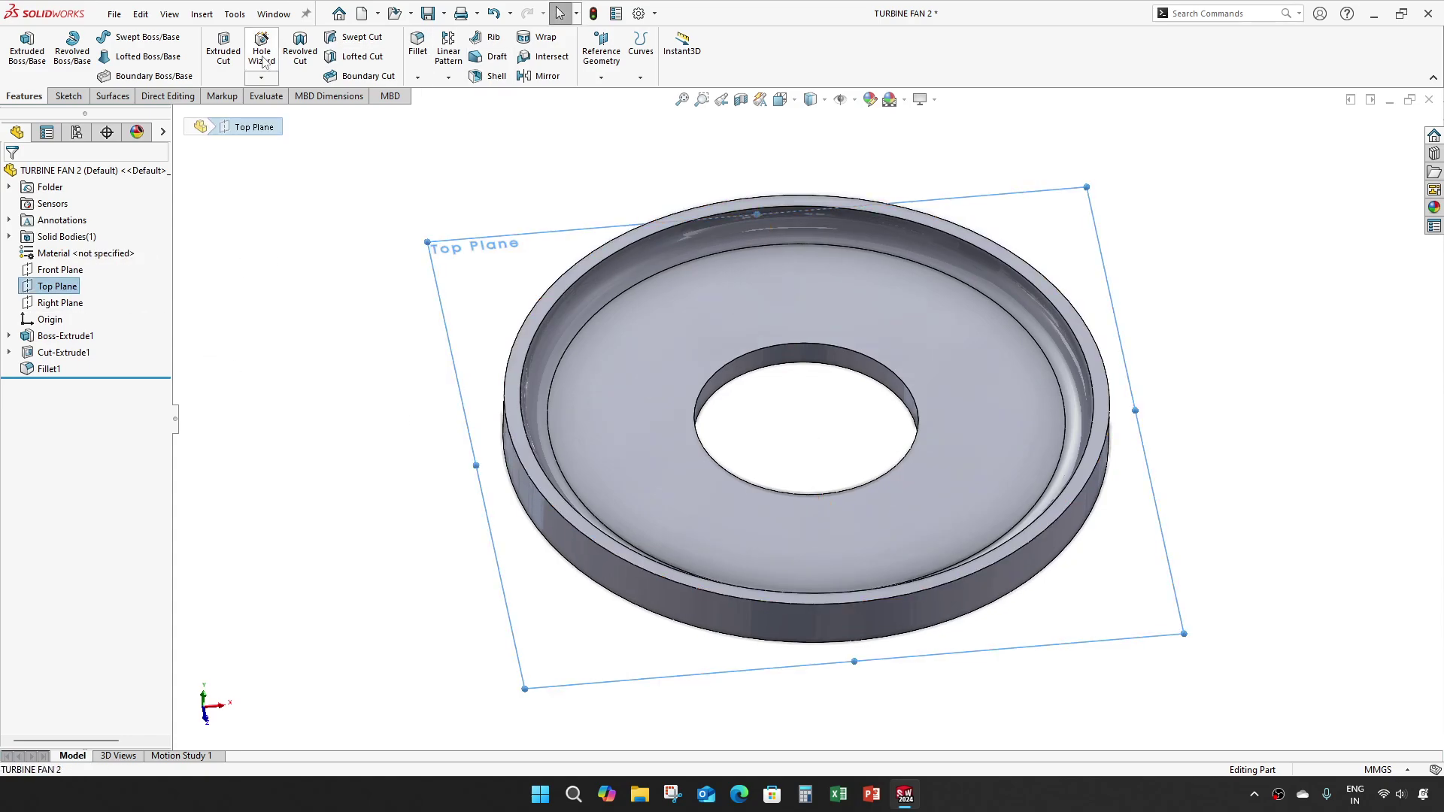
click(28, 51)
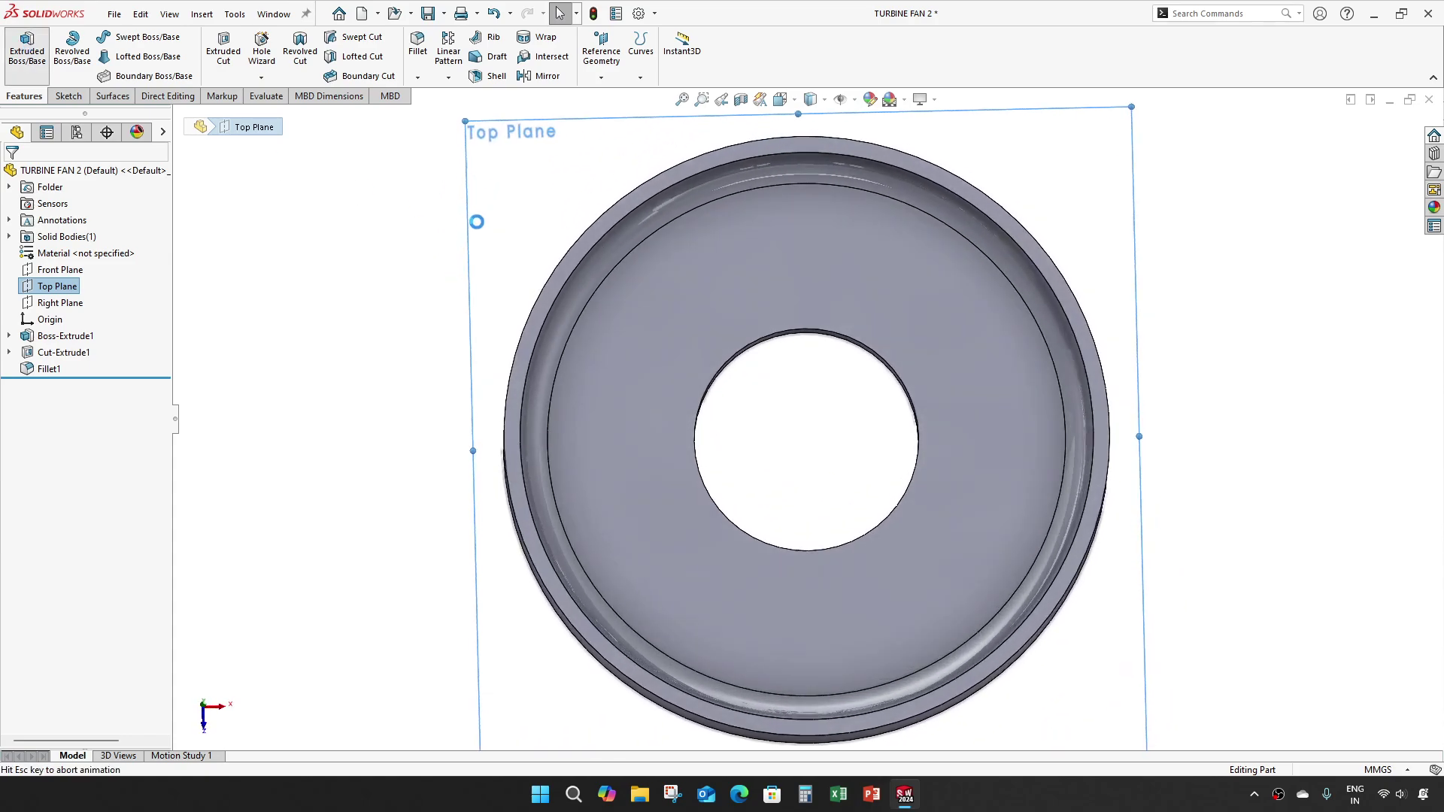
click(129, 36)
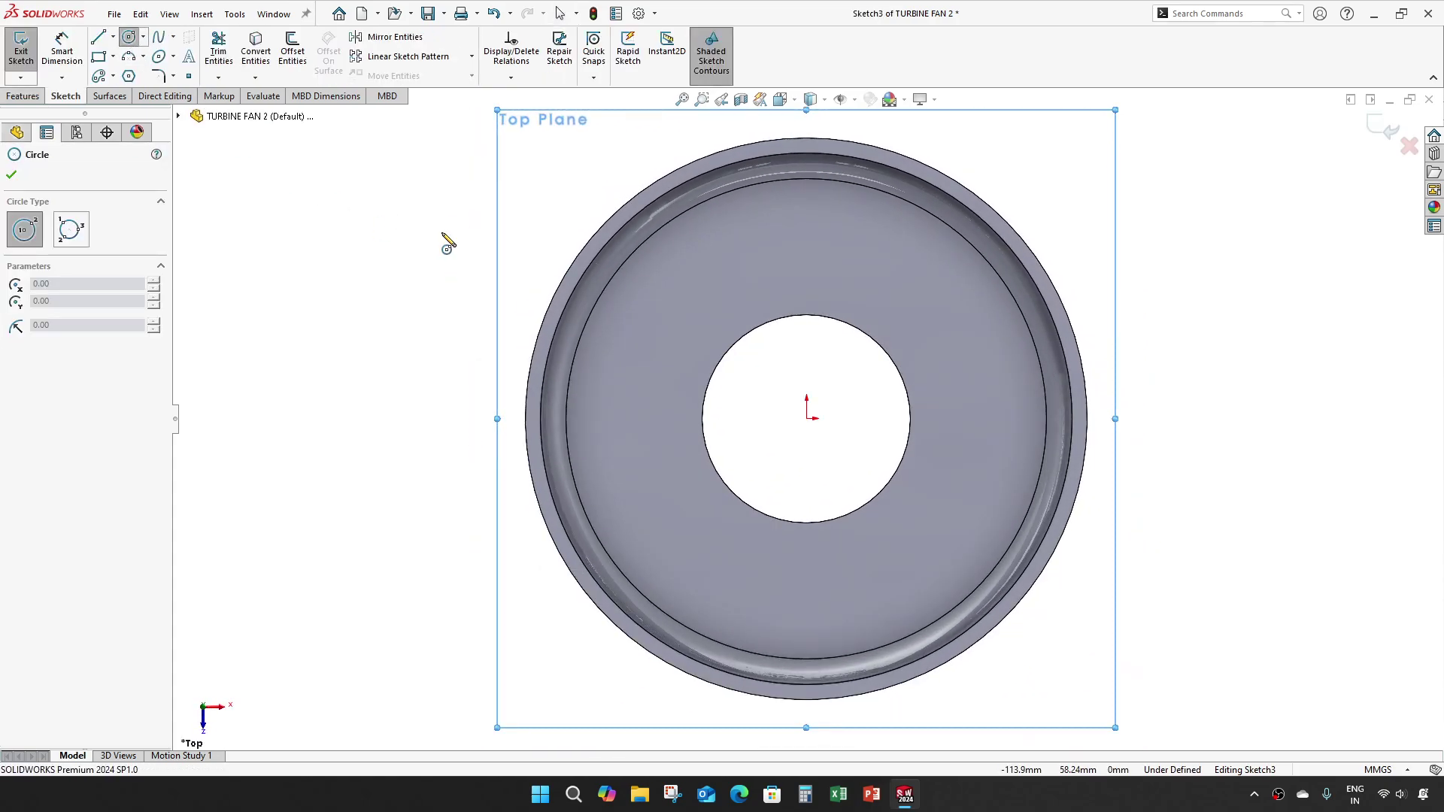
click(807, 417)
scroll(809, 418, up, 2)
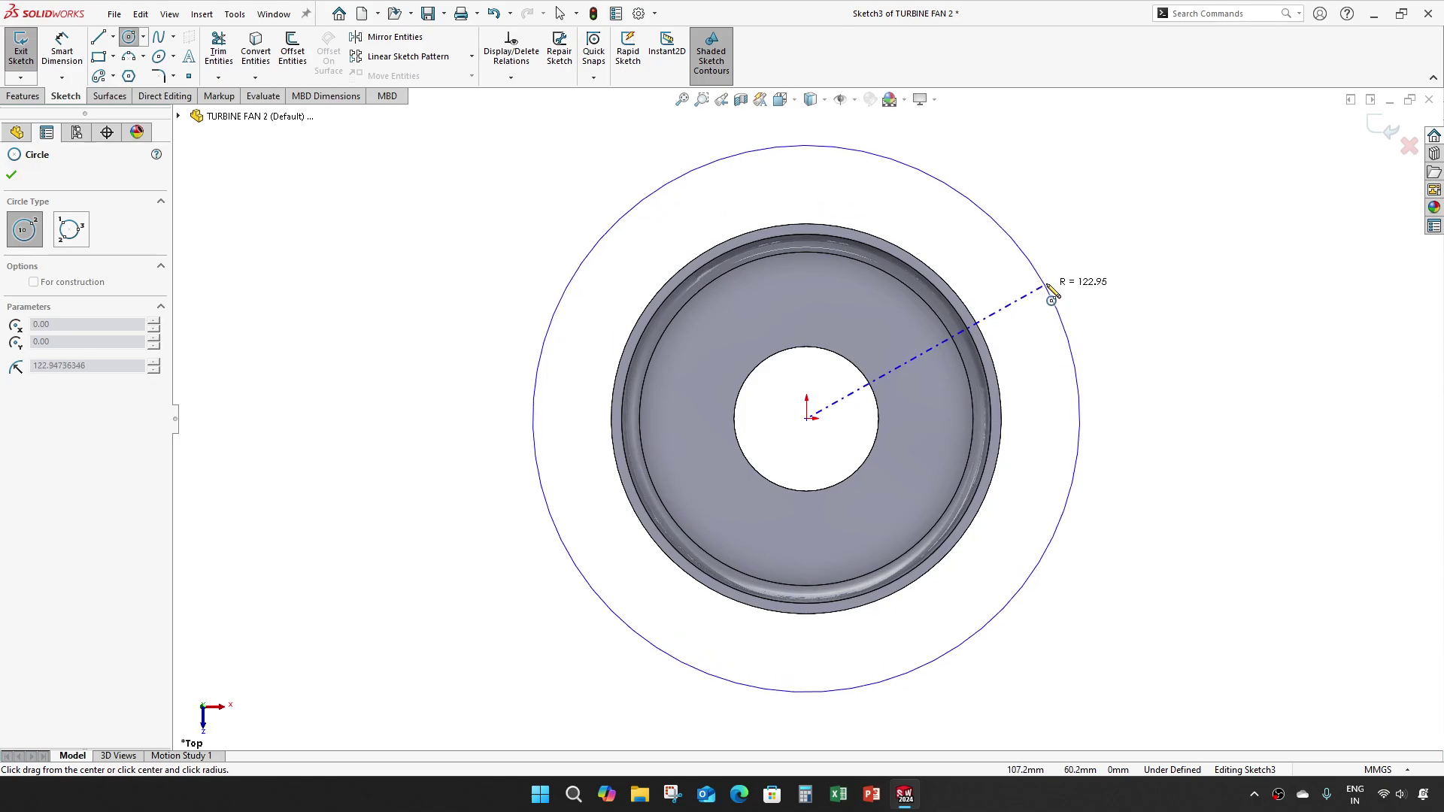
click(1061, 290)
click(807, 418)
click(1070, 289)
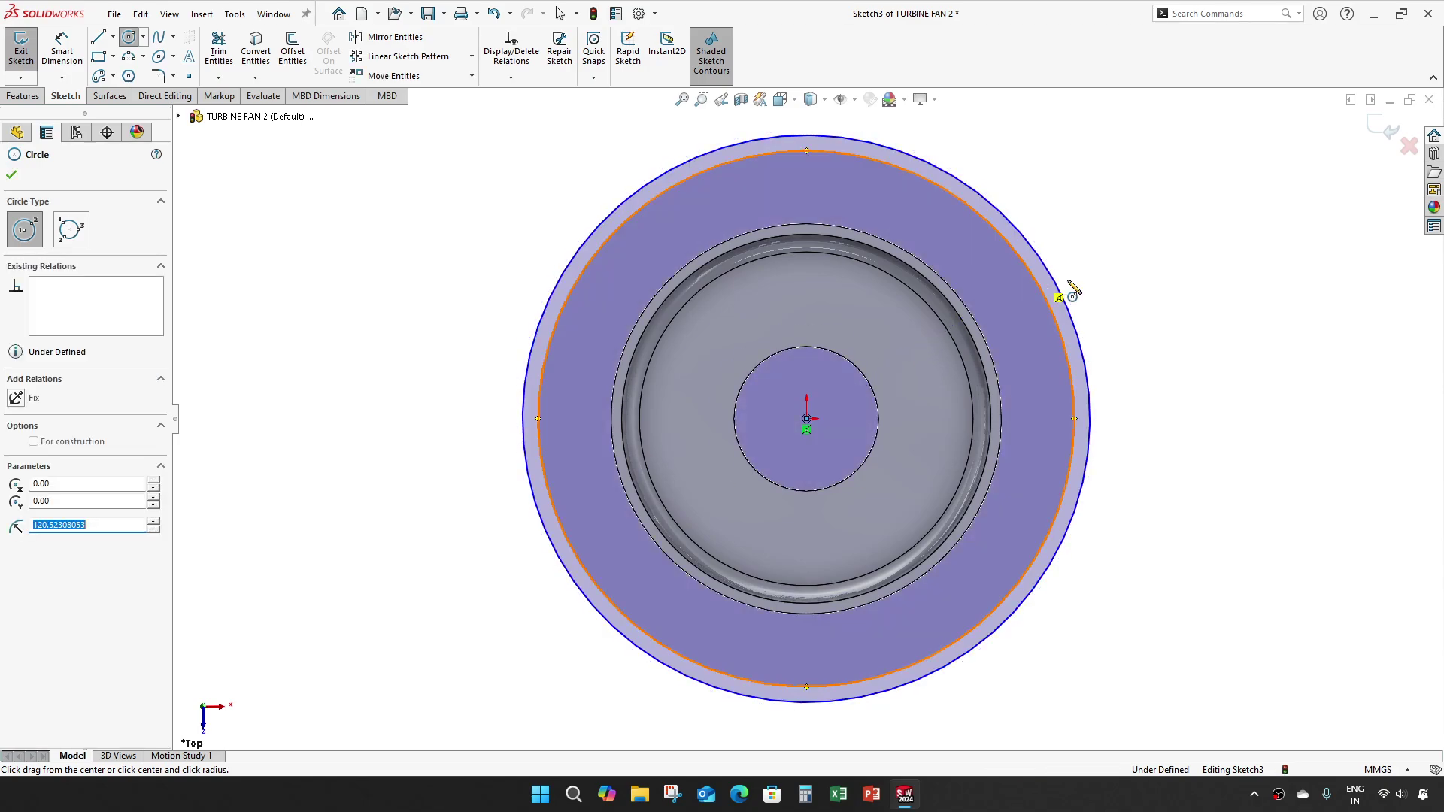
key(Escape)
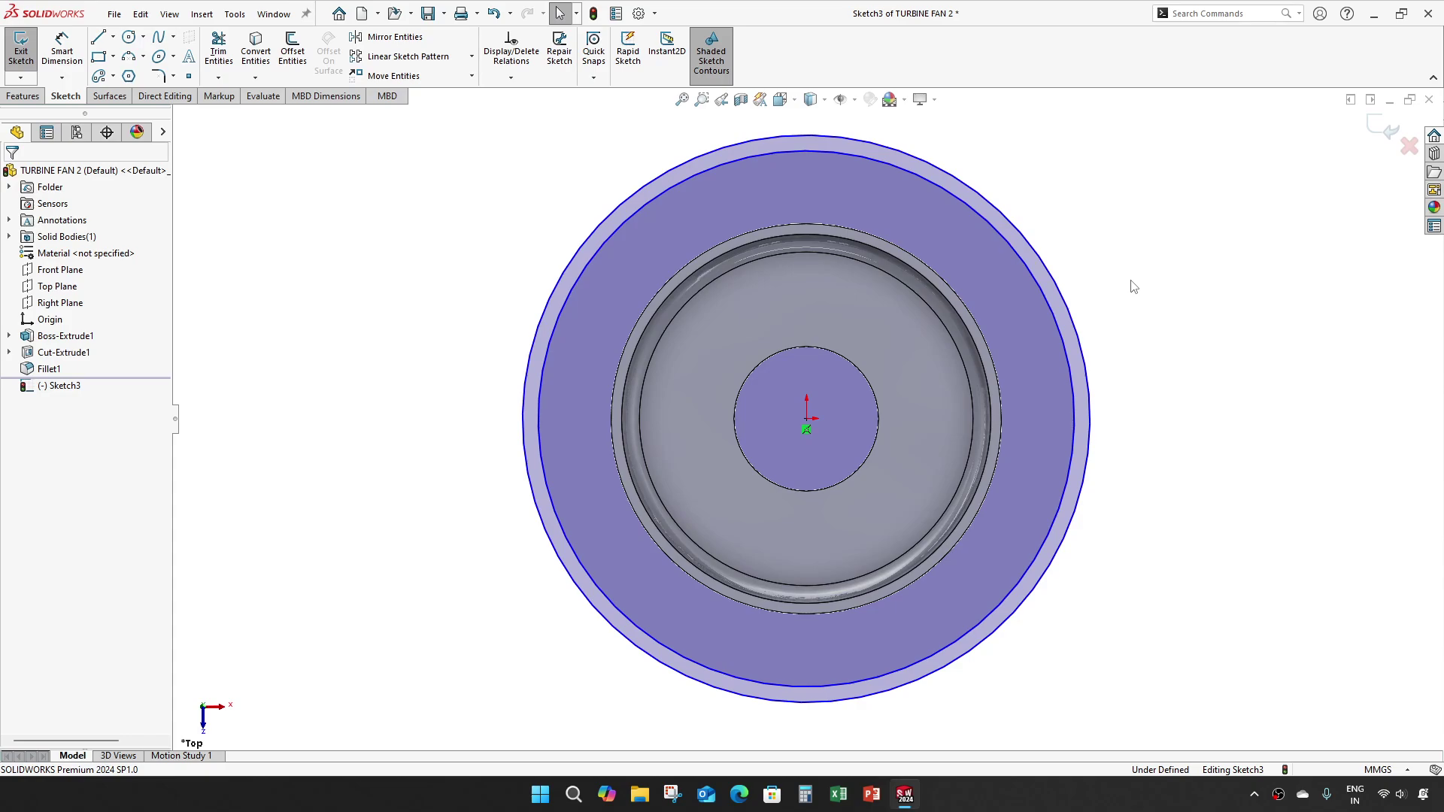
- Dimension the larger of the two sketched circles to a diameter of 234 mm
key(d)
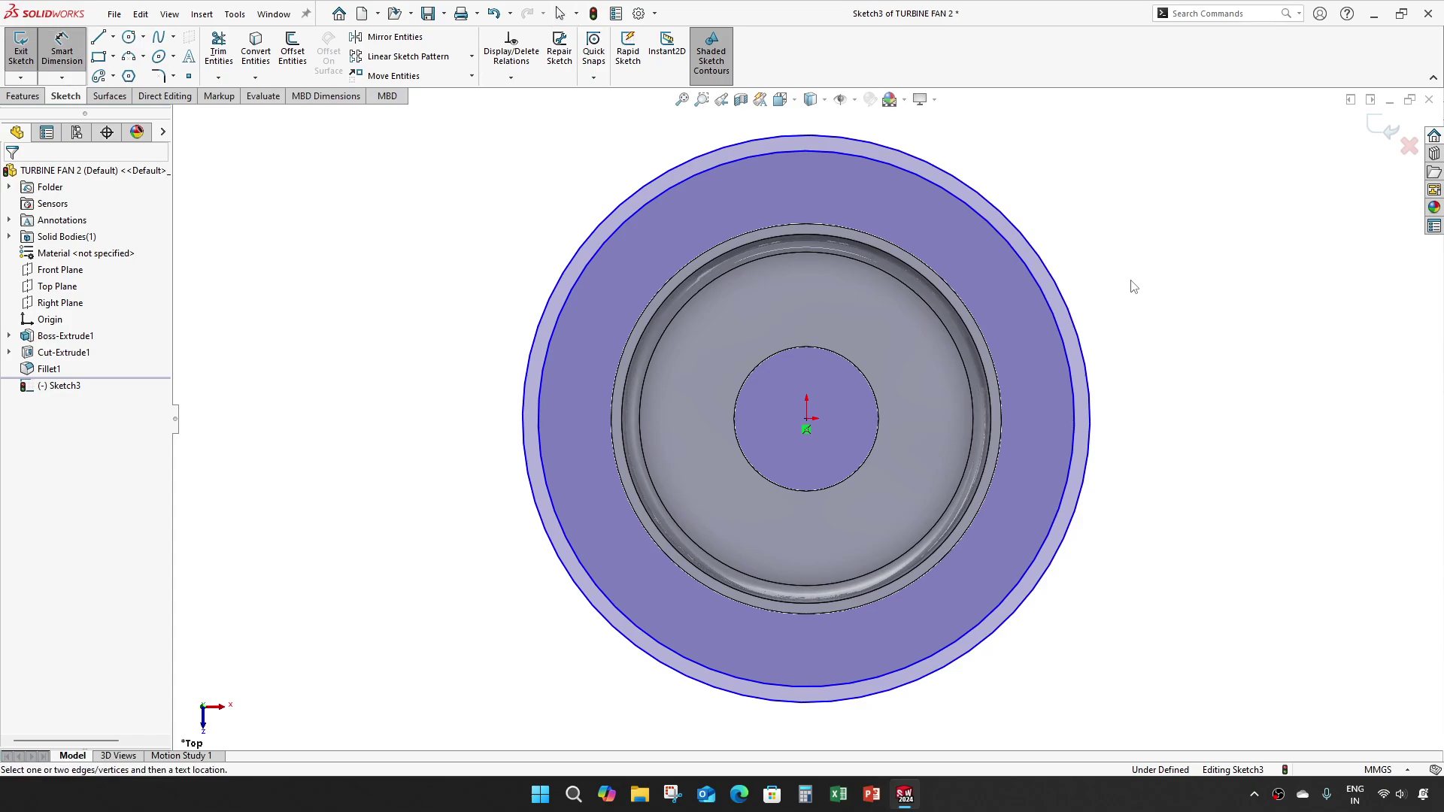
click(1085, 353)
click(1159, 352)
text(2)
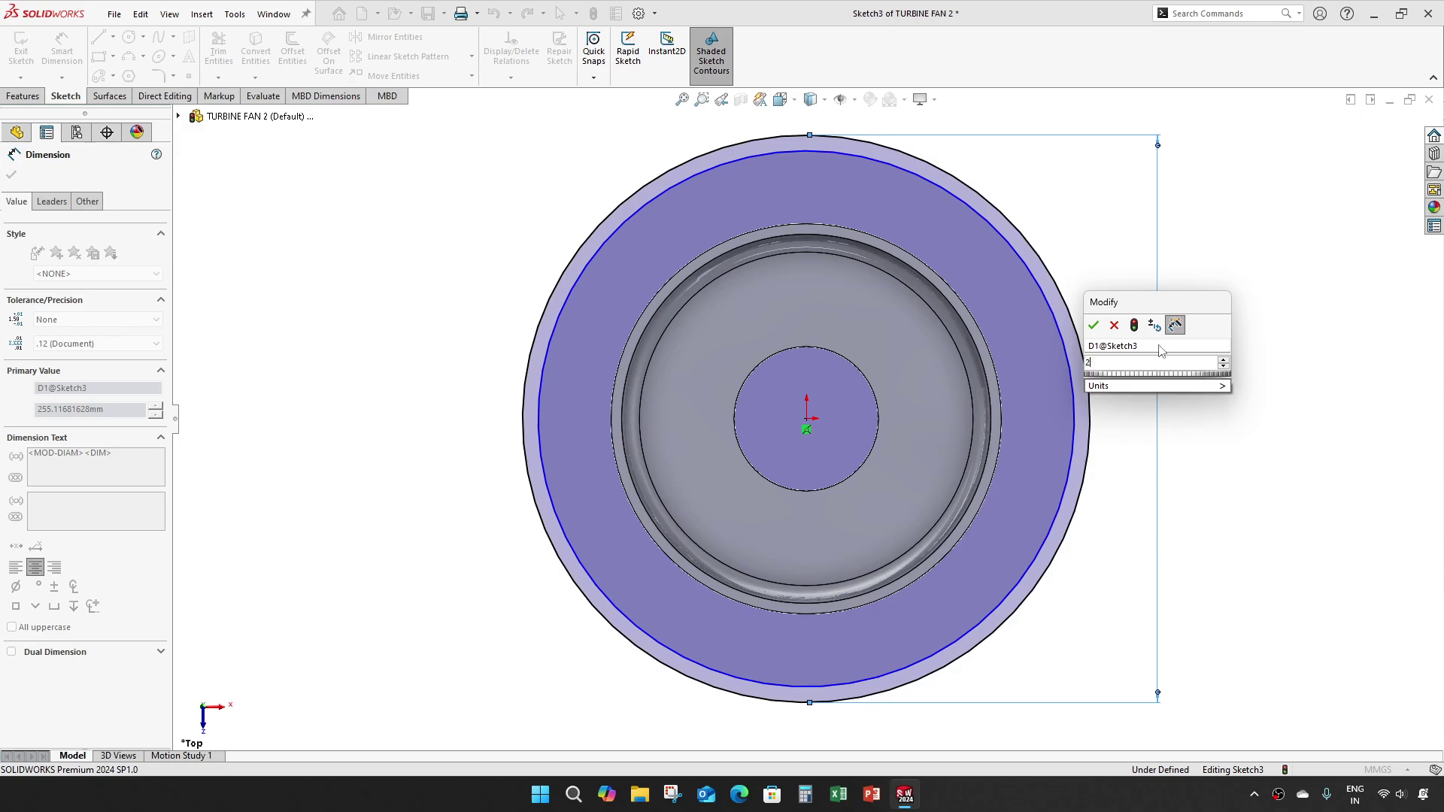
text(34)
key(Return)
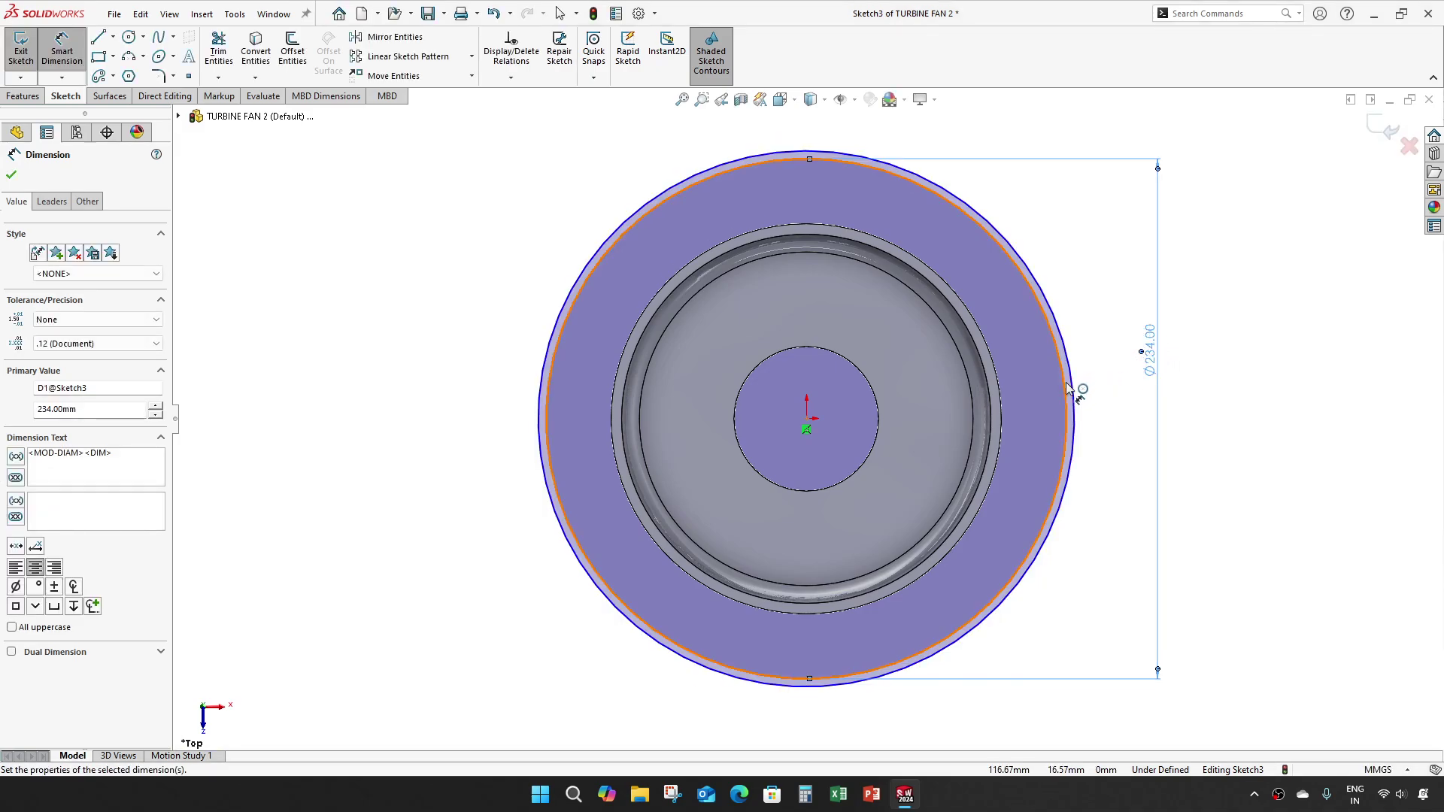
- Dimension the second circle's diameter to 228 mm and finish the sketch
scroll(1134, 410, down, 3)
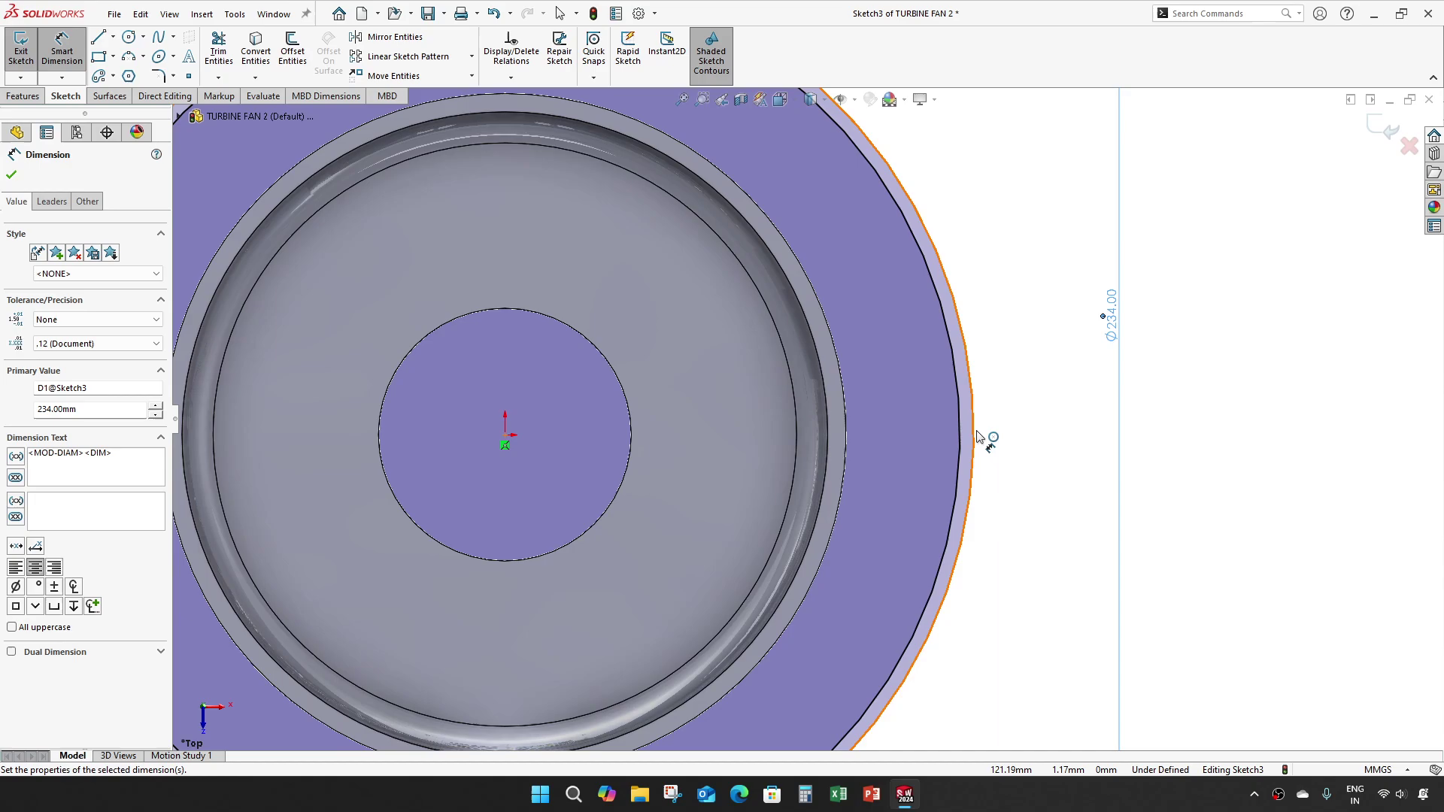
click(982, 435)
click(1027, 429)
text(228)
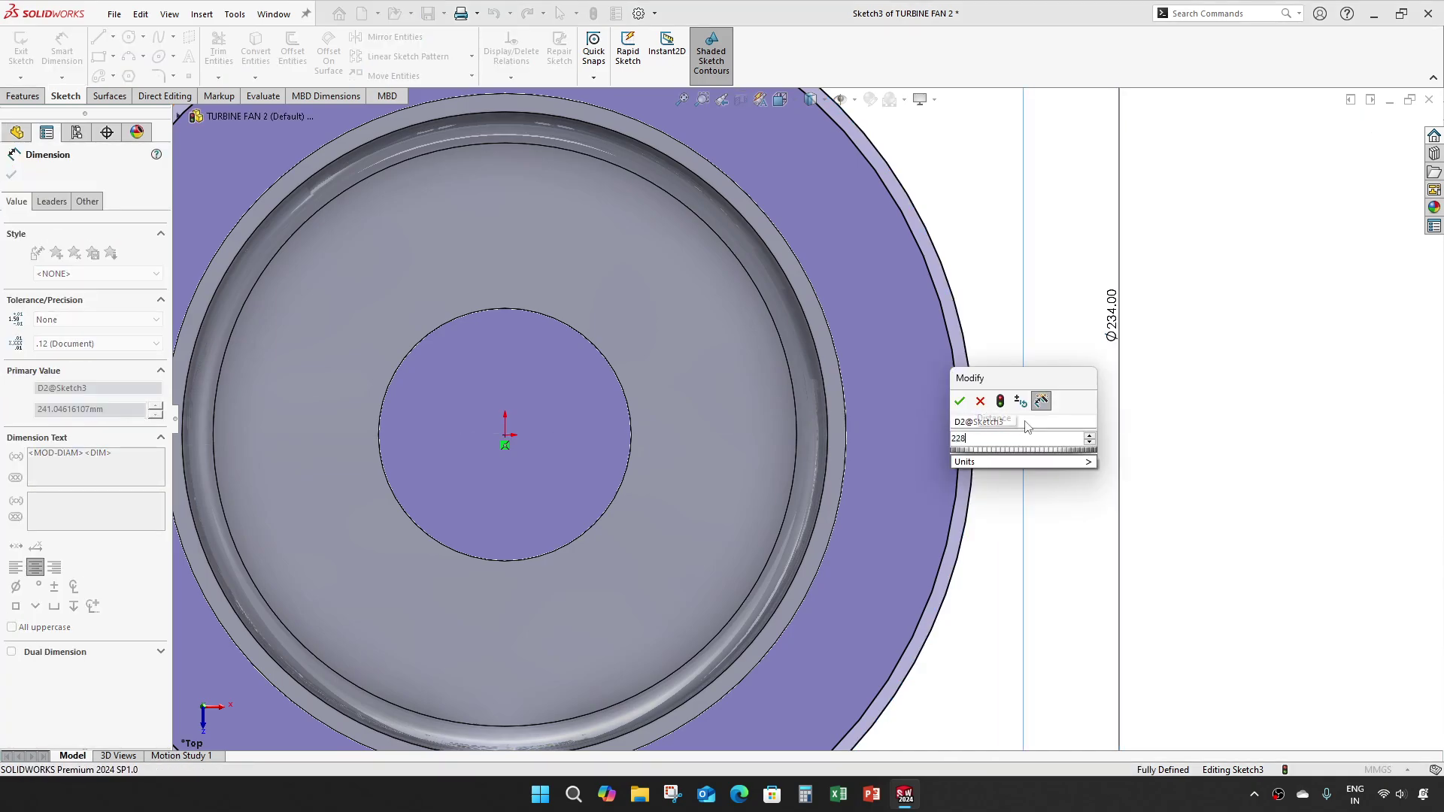
key(Return)
click(1177, 441)
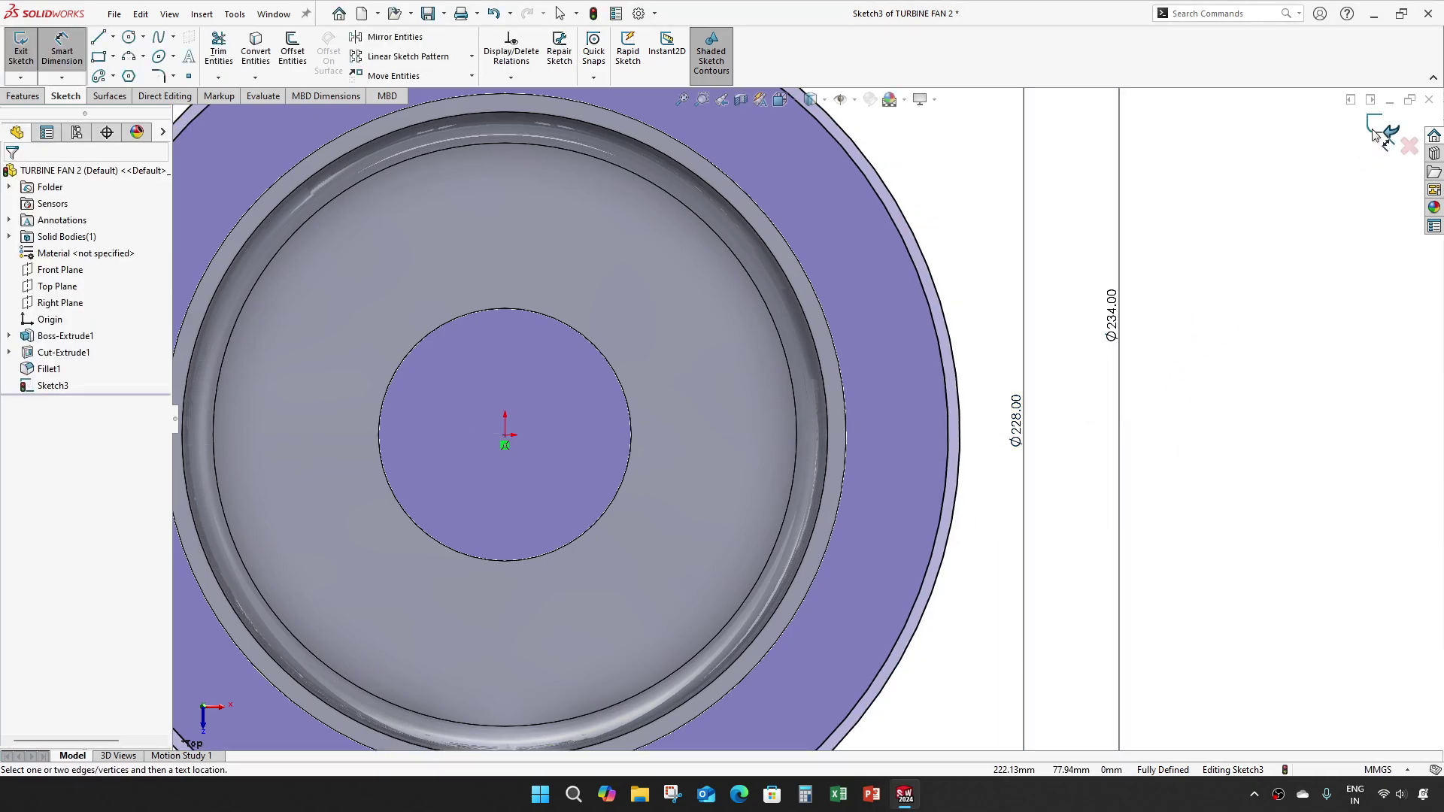
click(1384, 130)
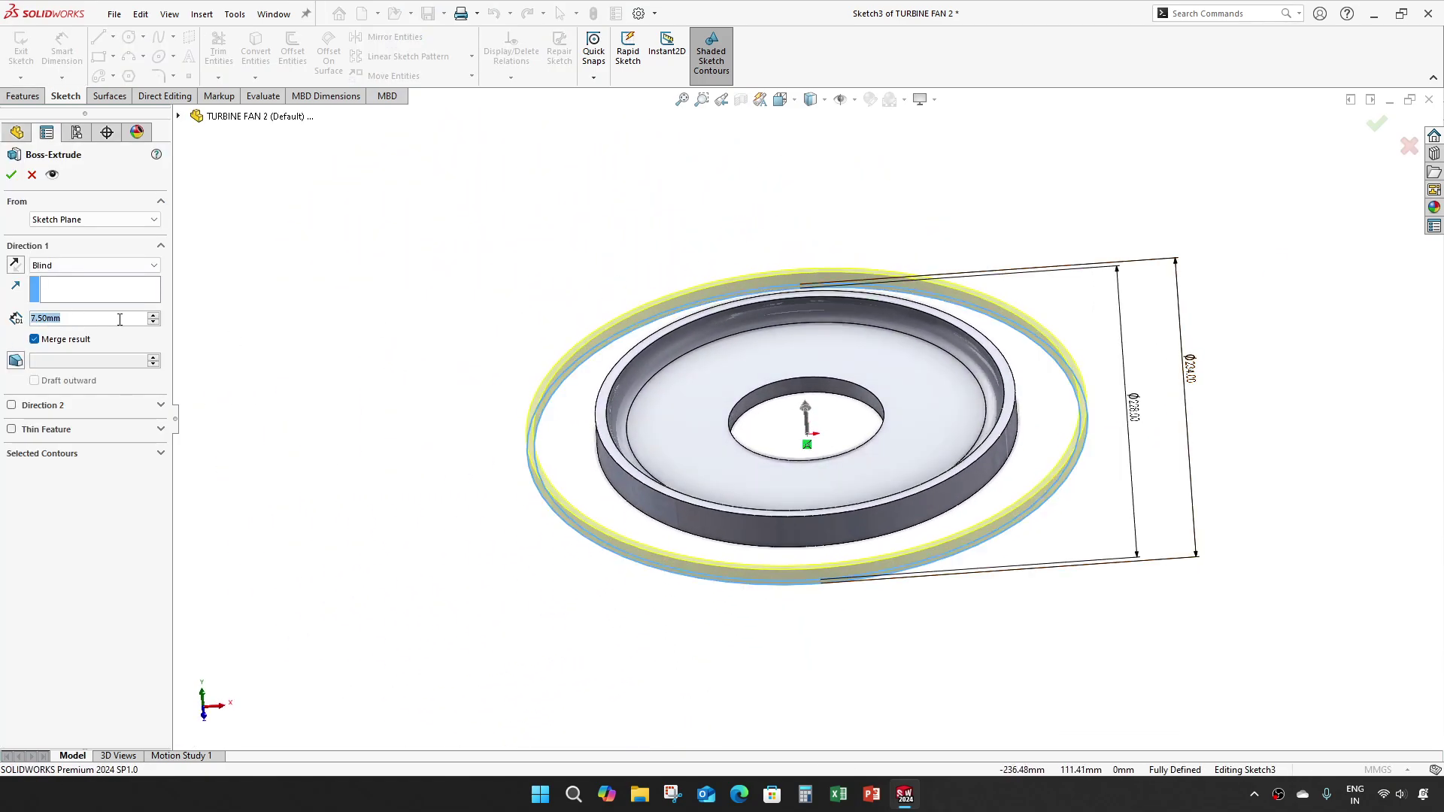
- Extrude the ring between the two circles with a blind depth of 15.5 mm
text(15.5)
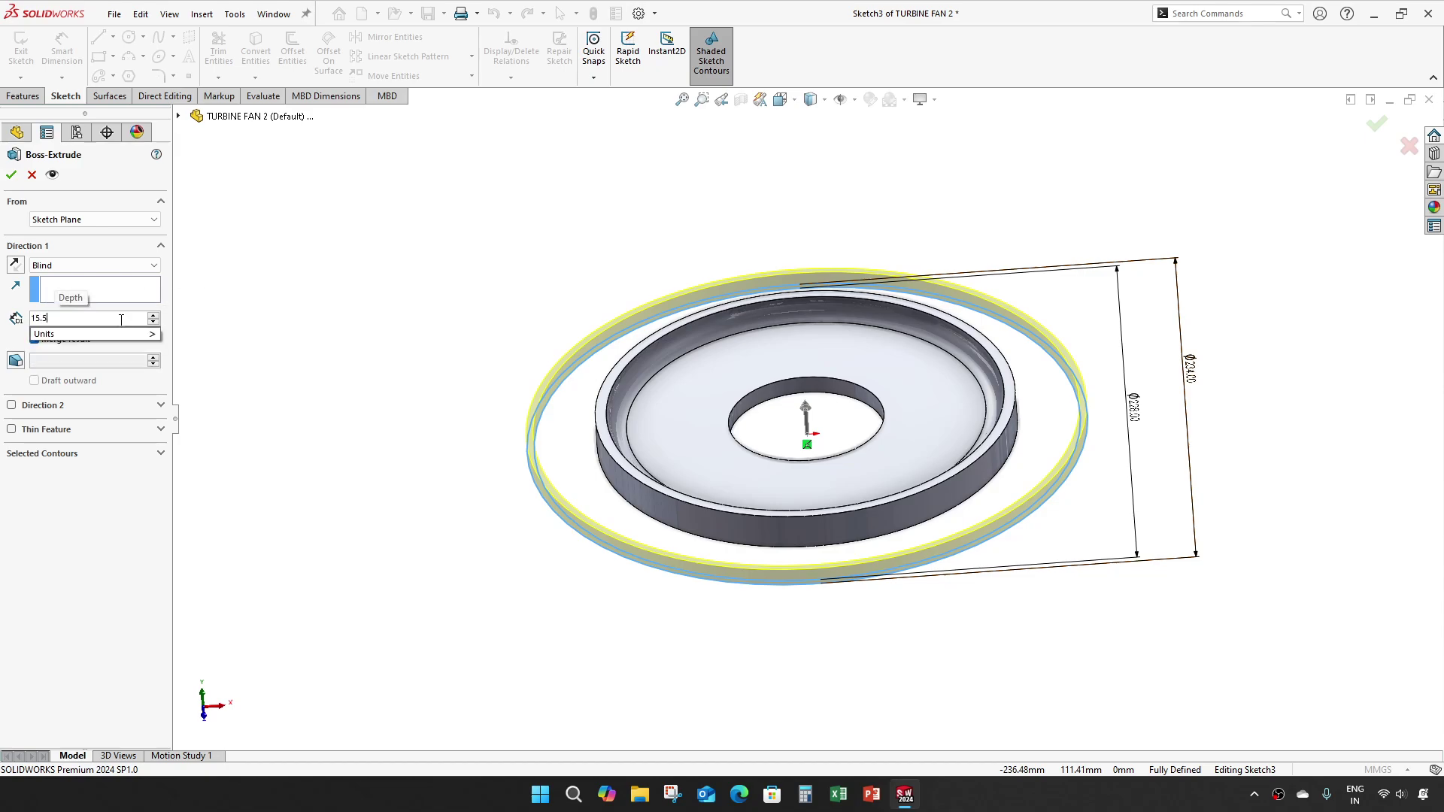
key(Return)
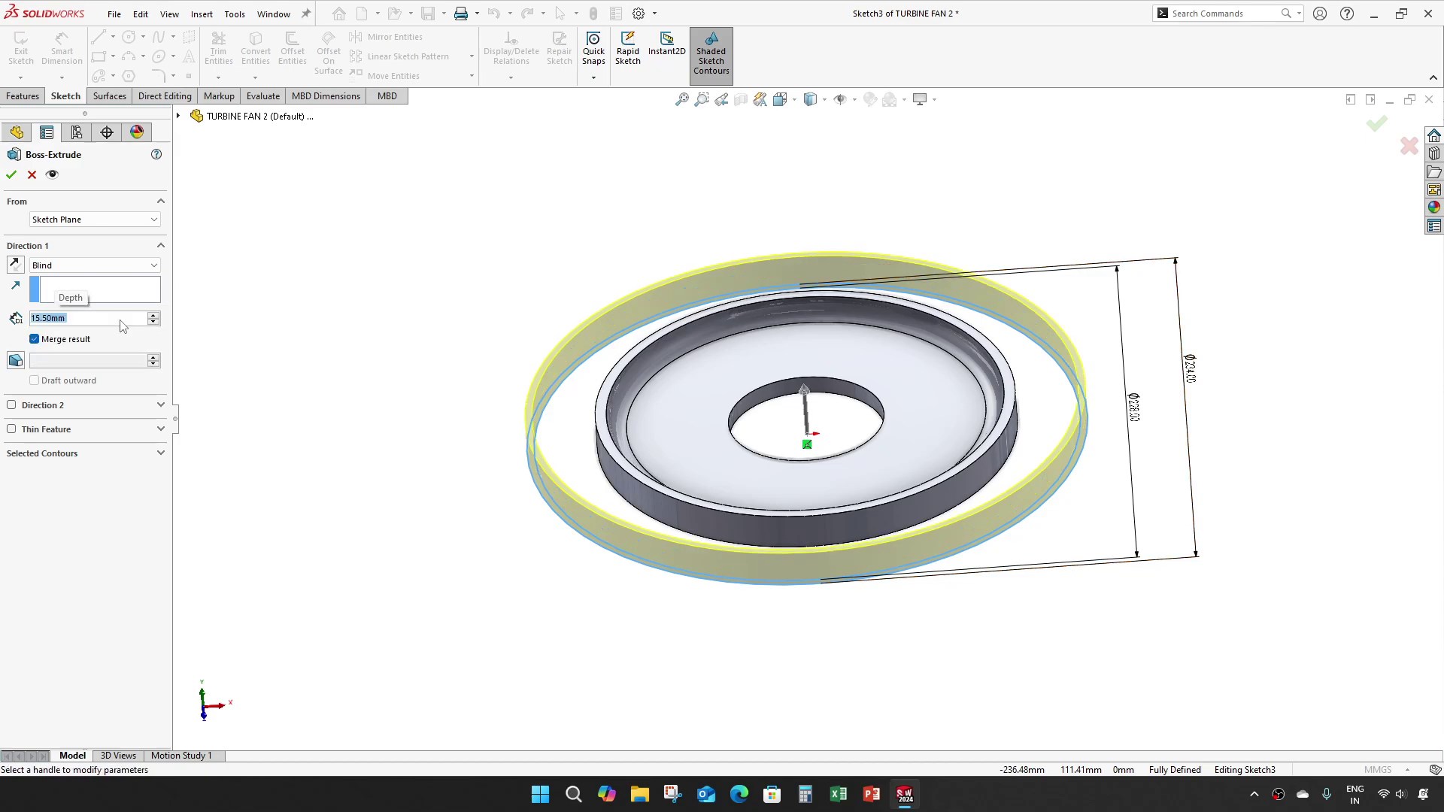
click(11, 175)
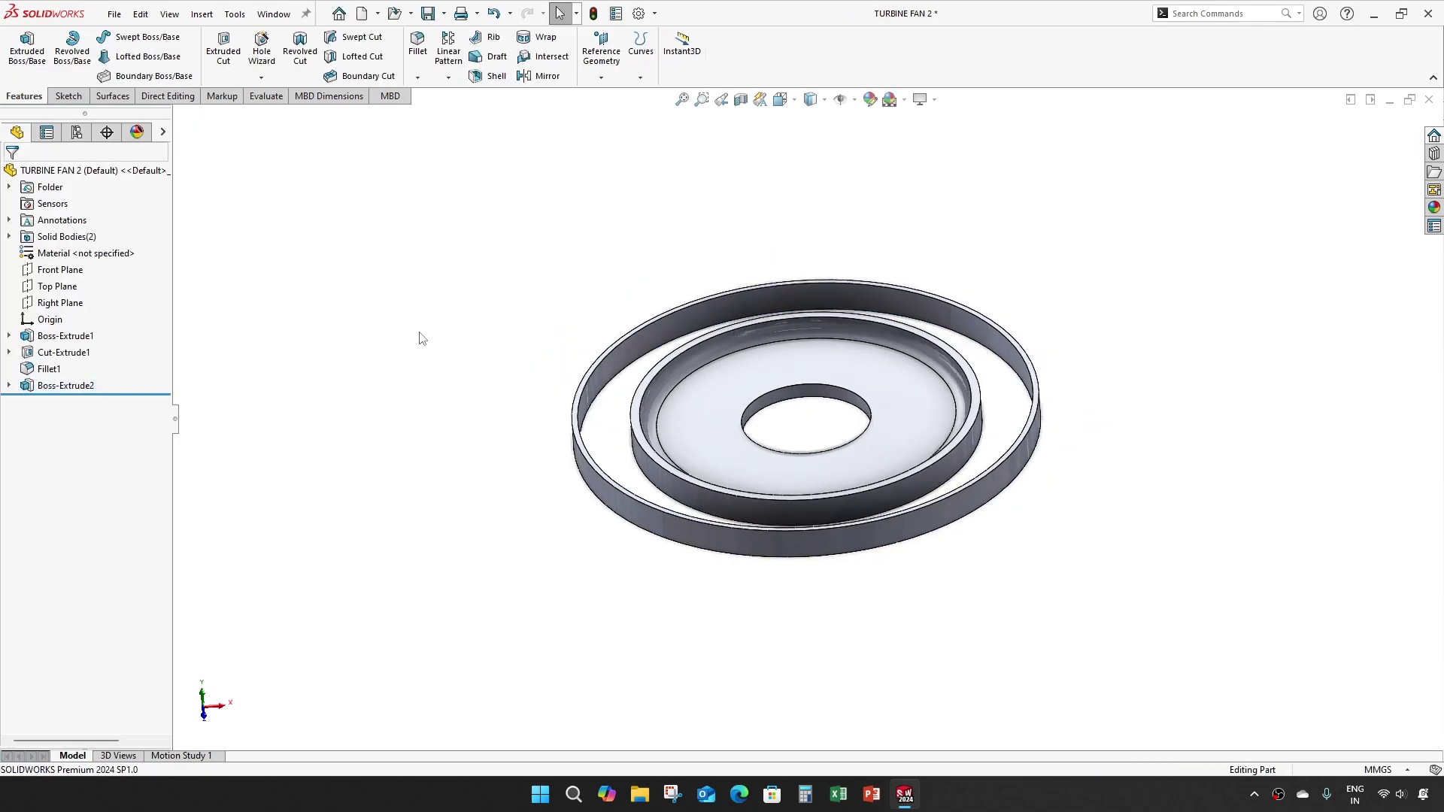
middle_drag(713, 267, 766, 321)
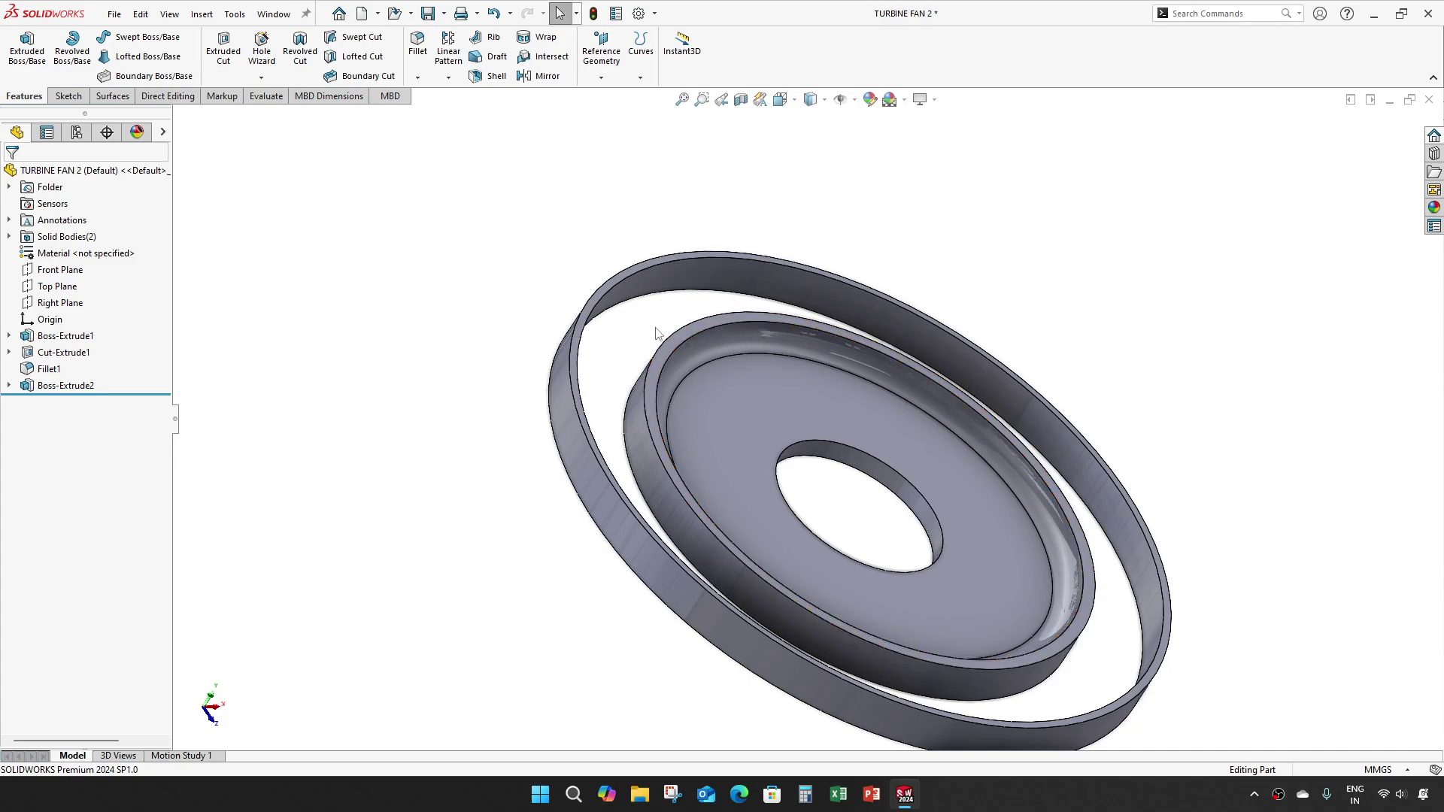
mouse_move(683, 351)
middle_down()
mouse_move(743, 345)
mouse_move(765, 366)
mouse_move(666, 346)
middle_up()
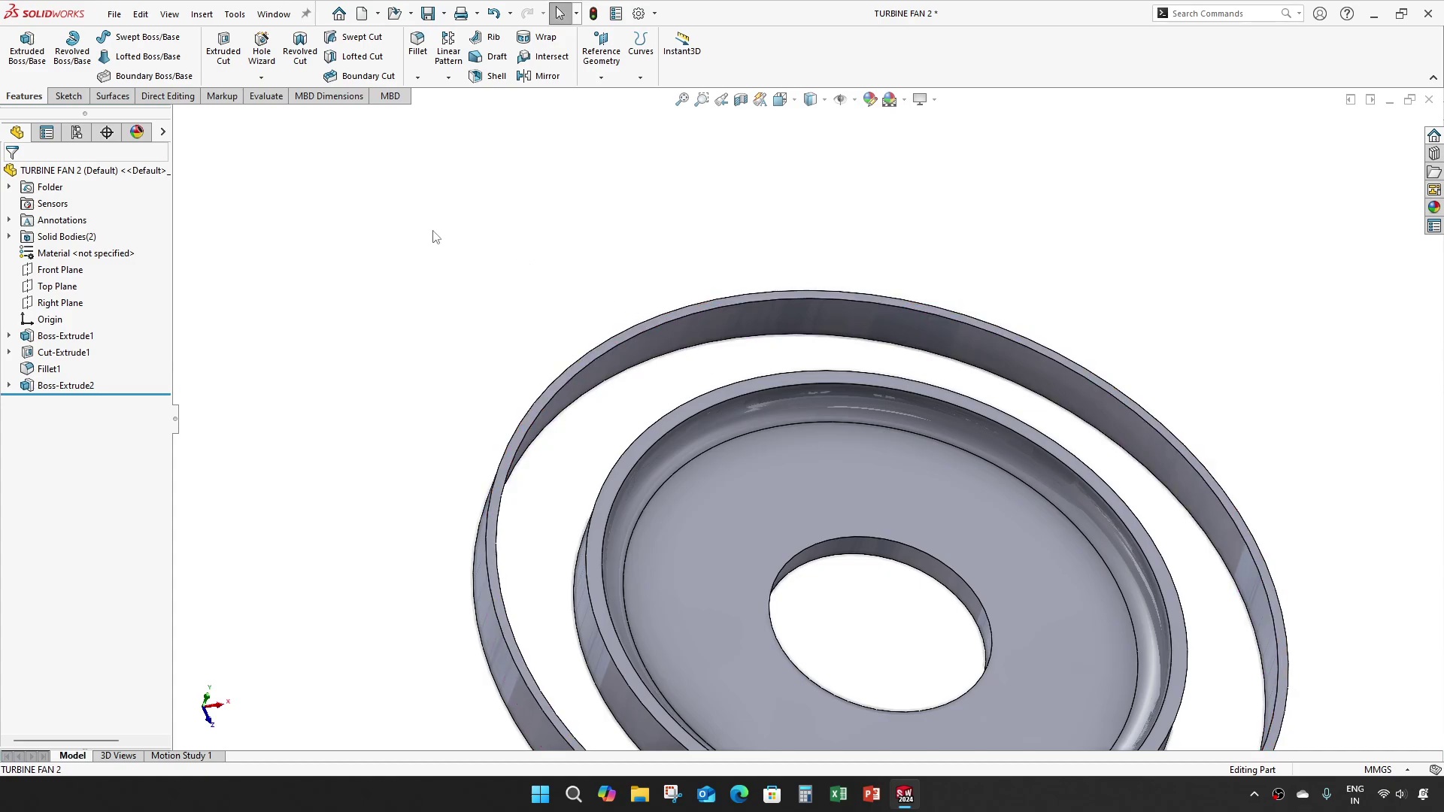
key(f)
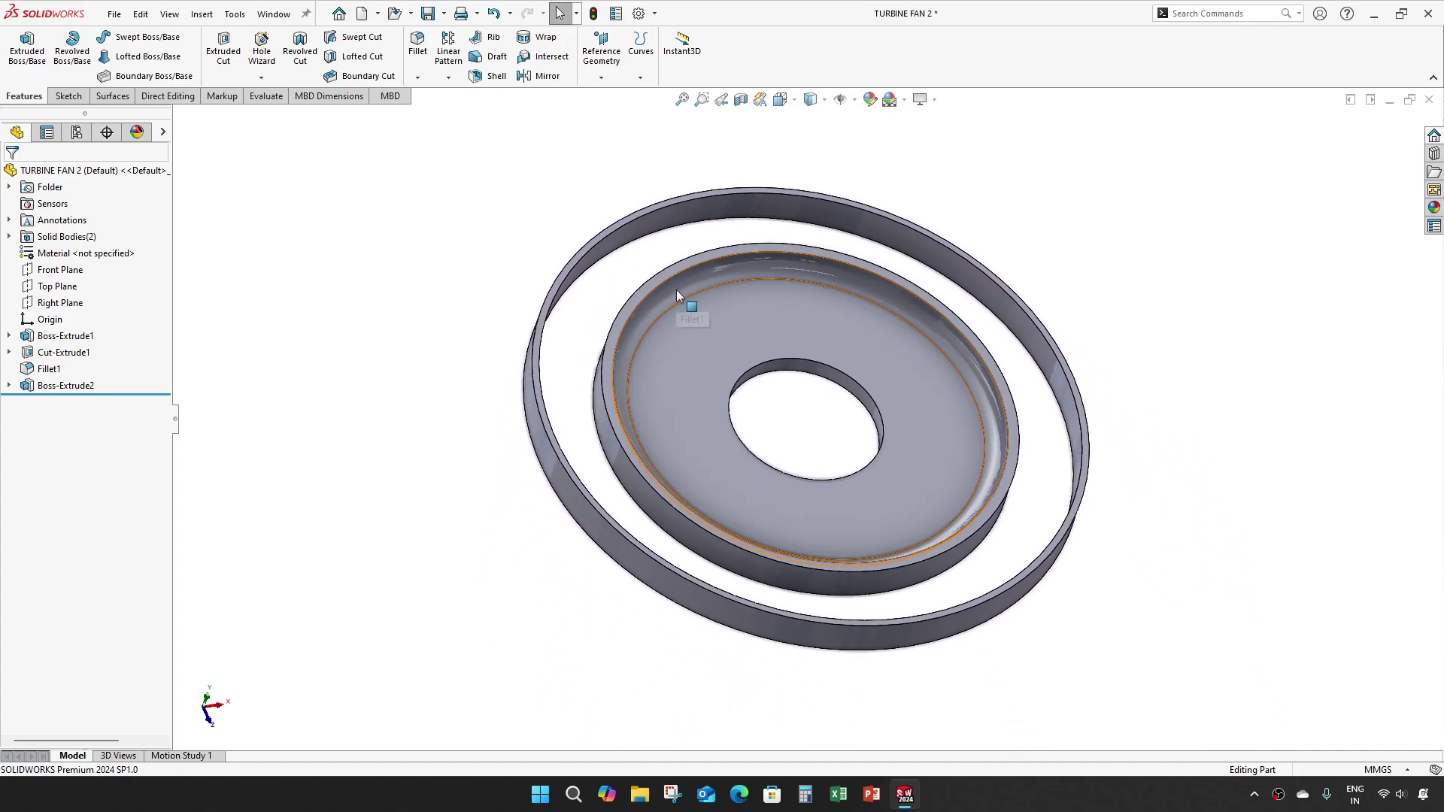
- Start an extrusion sketch on the part's flat underside and draw a rectangle about 18 by 39 mm bridging the disc and outer ring
click(26, 58)
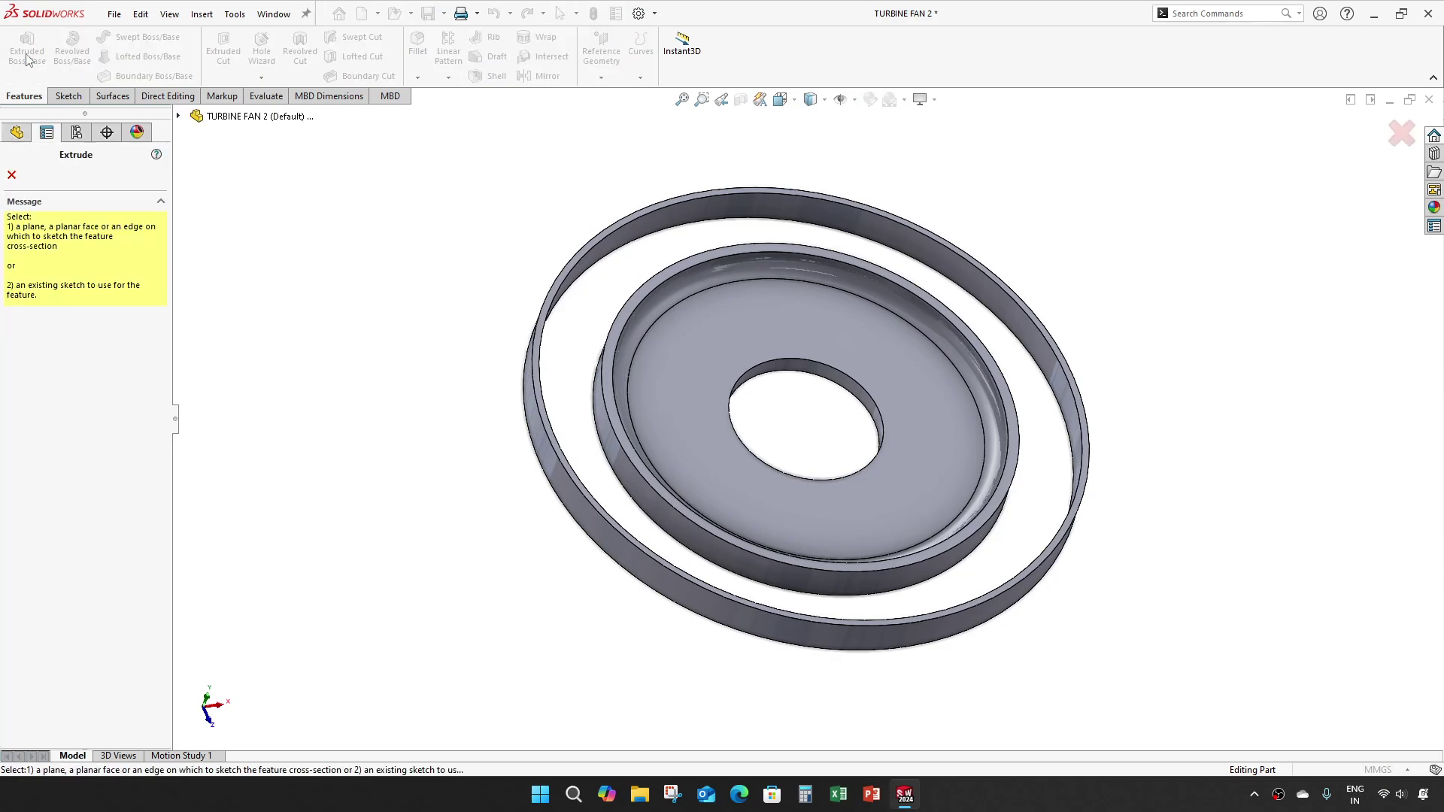
middle_drag(435, 345, 622, 258)
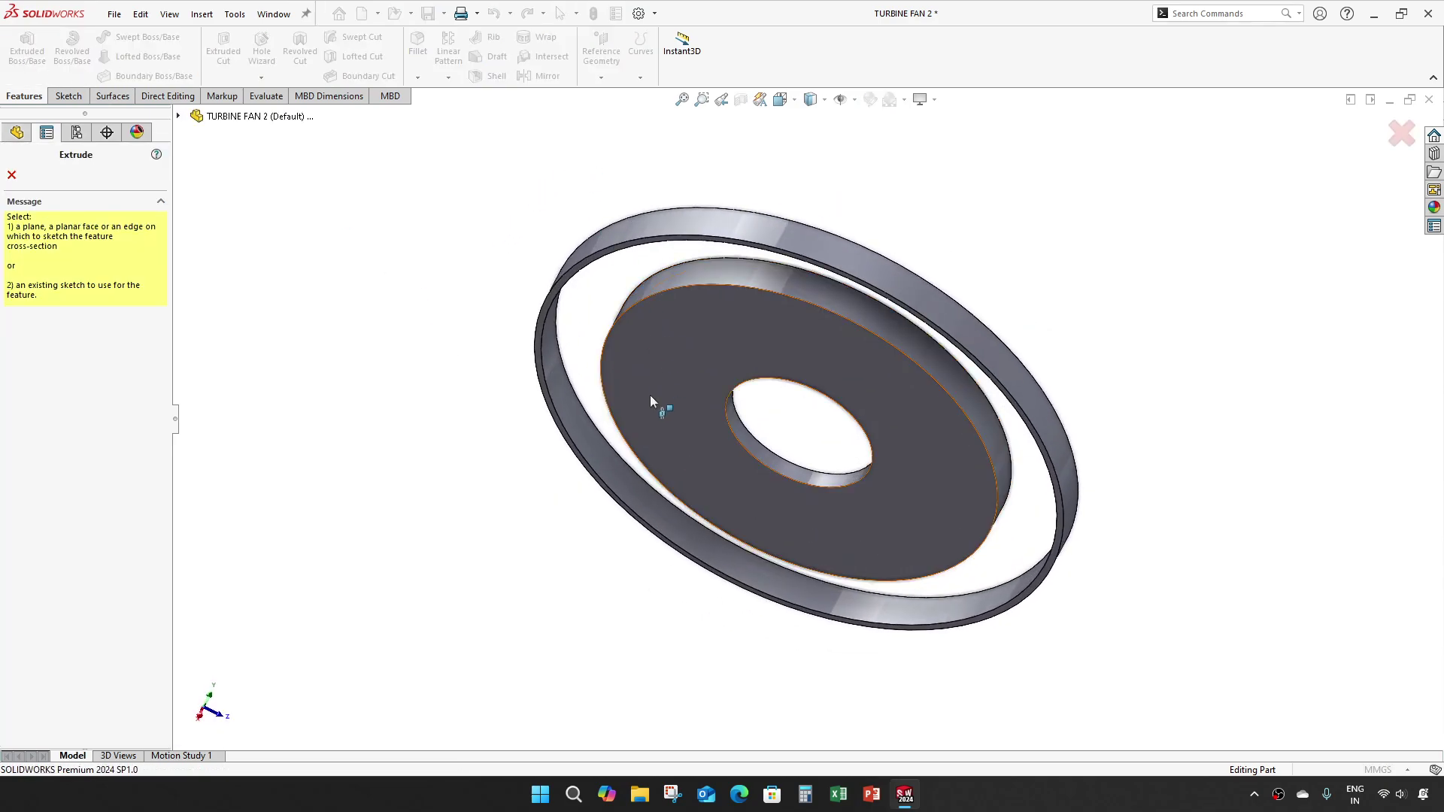
mouse_move(651, 397)
middle_down()
mouse_move(661, 242)
mouse_move(764, 203)
mouse_move(764, 232)
mouse_move(705, 202)
mouse_move(698, 252)
middle_up()
click(698, 256)
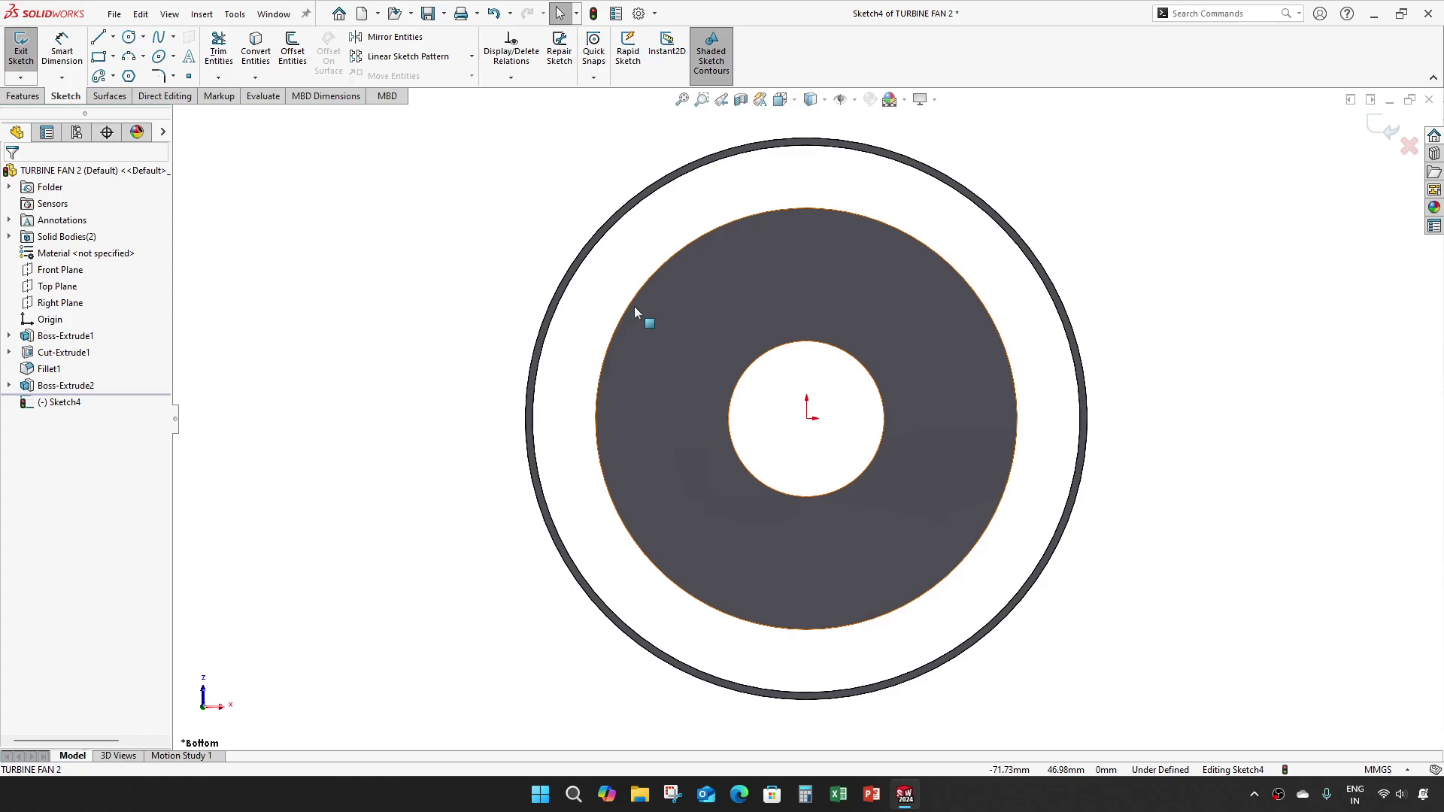
click(99, 57)
scroll(777, 140, down, 2)
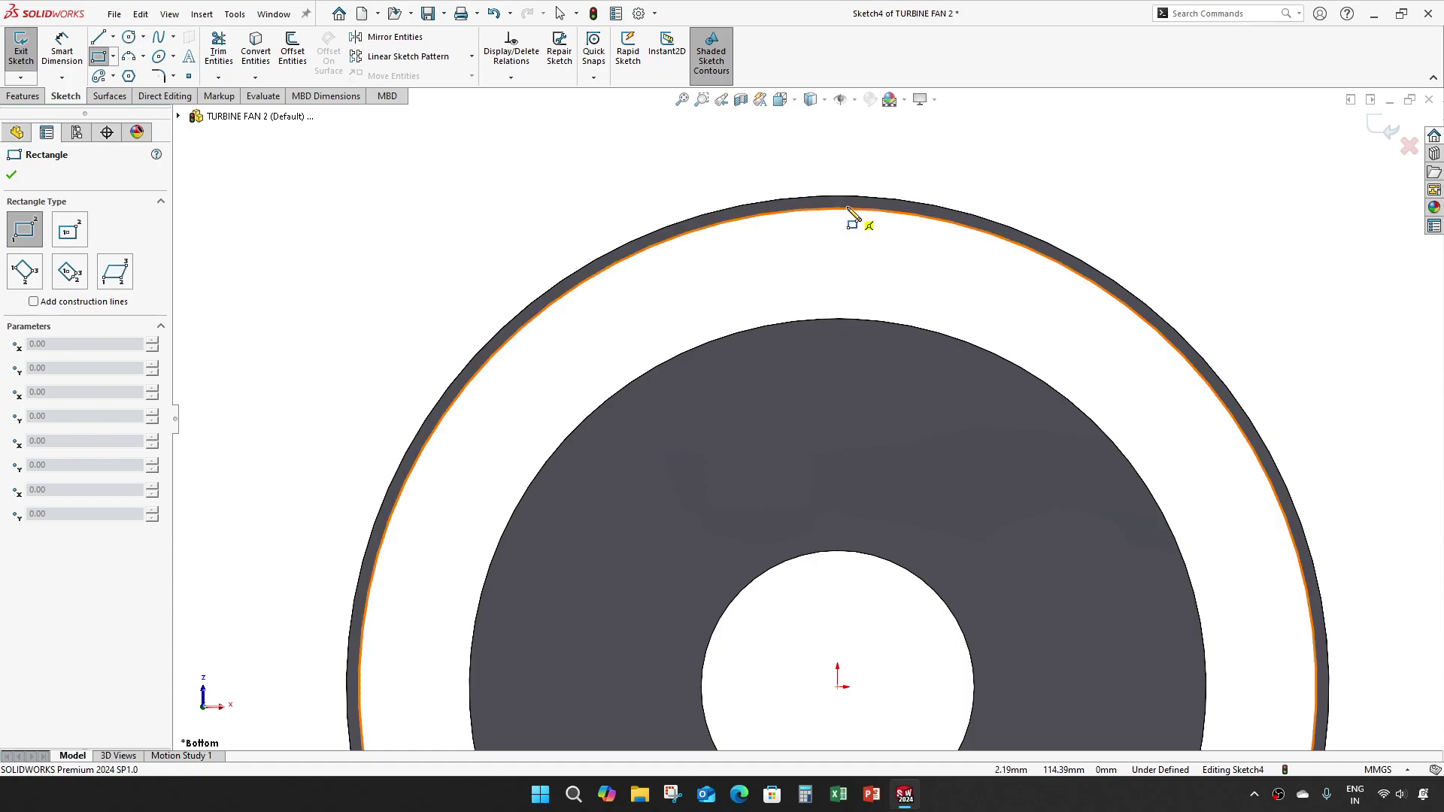
scroll(851, 219, down, 2)
click(796, 239)
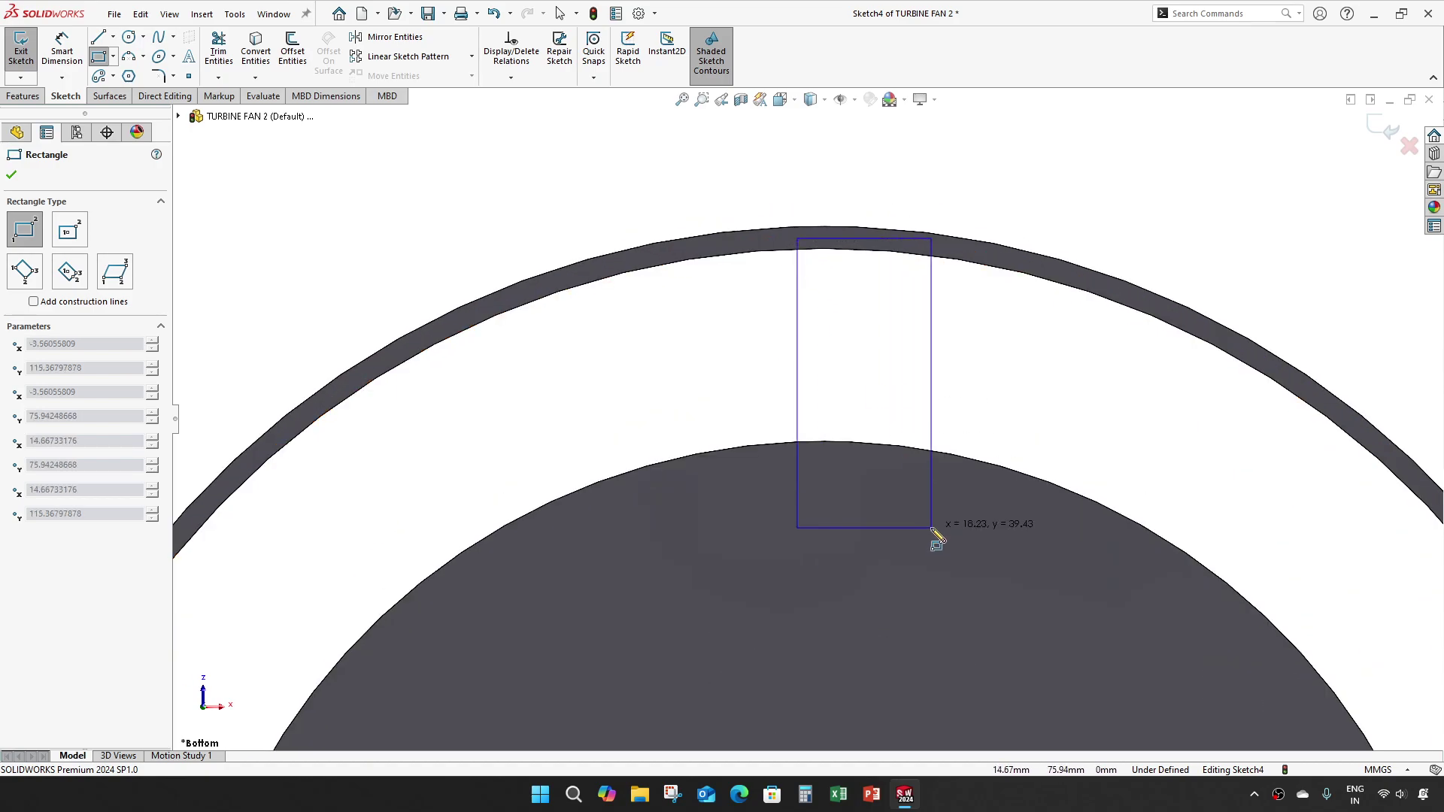
click(932, 528)
key(Escape)
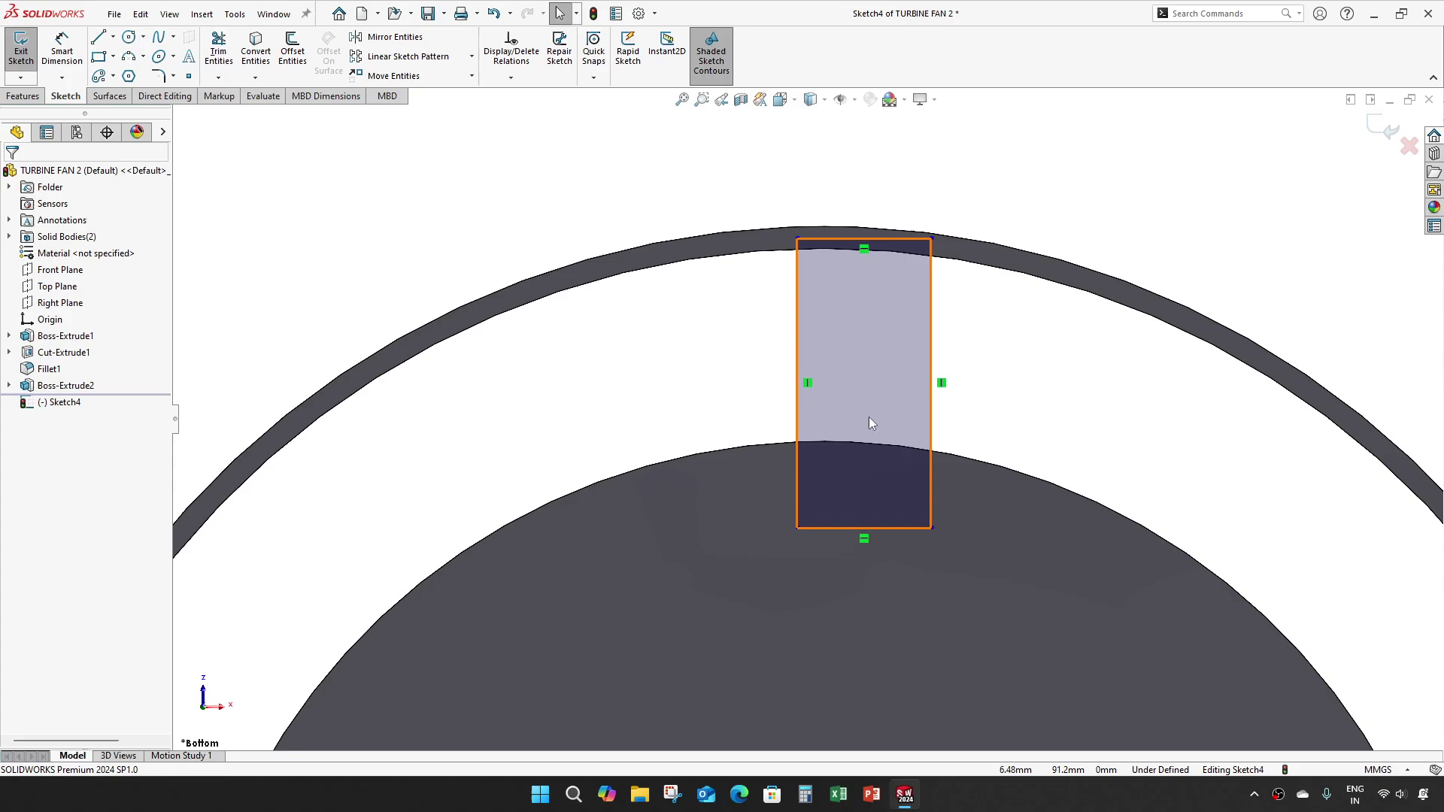
- Dimension the rectangle's width to 6 mm
right_drag(859, 442, 878, 349)
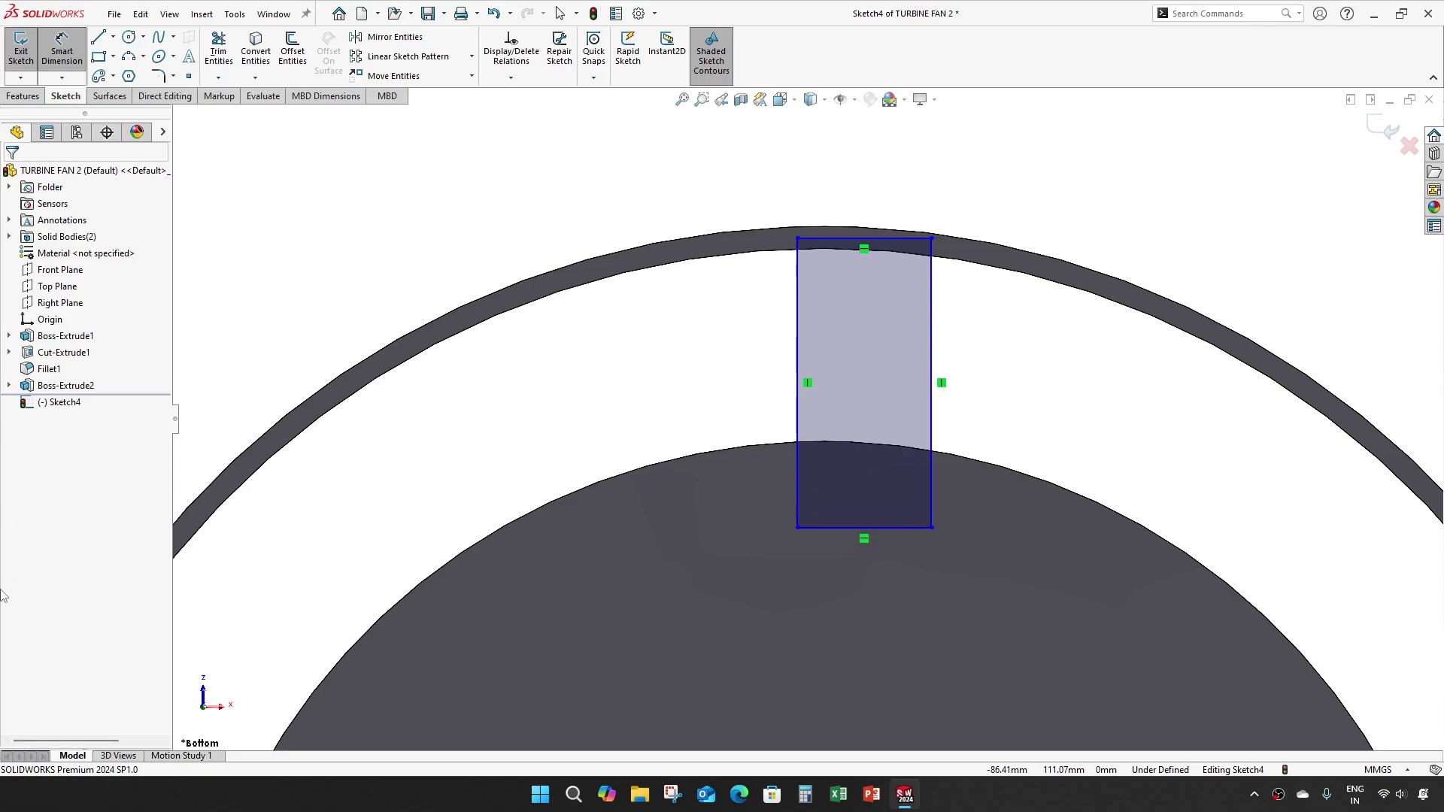
click(877, 527)
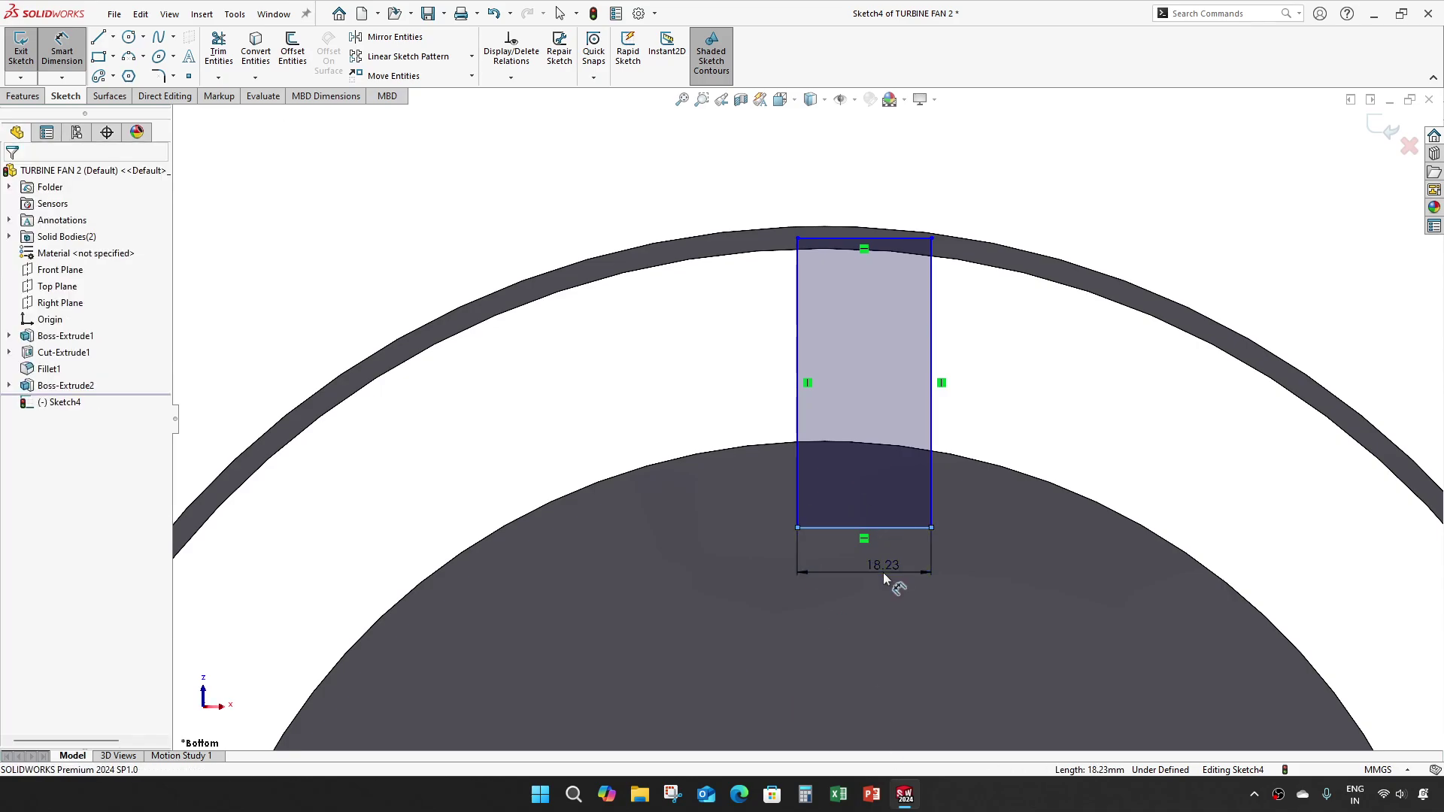
click(883, 572)
text(6)
key(Return)
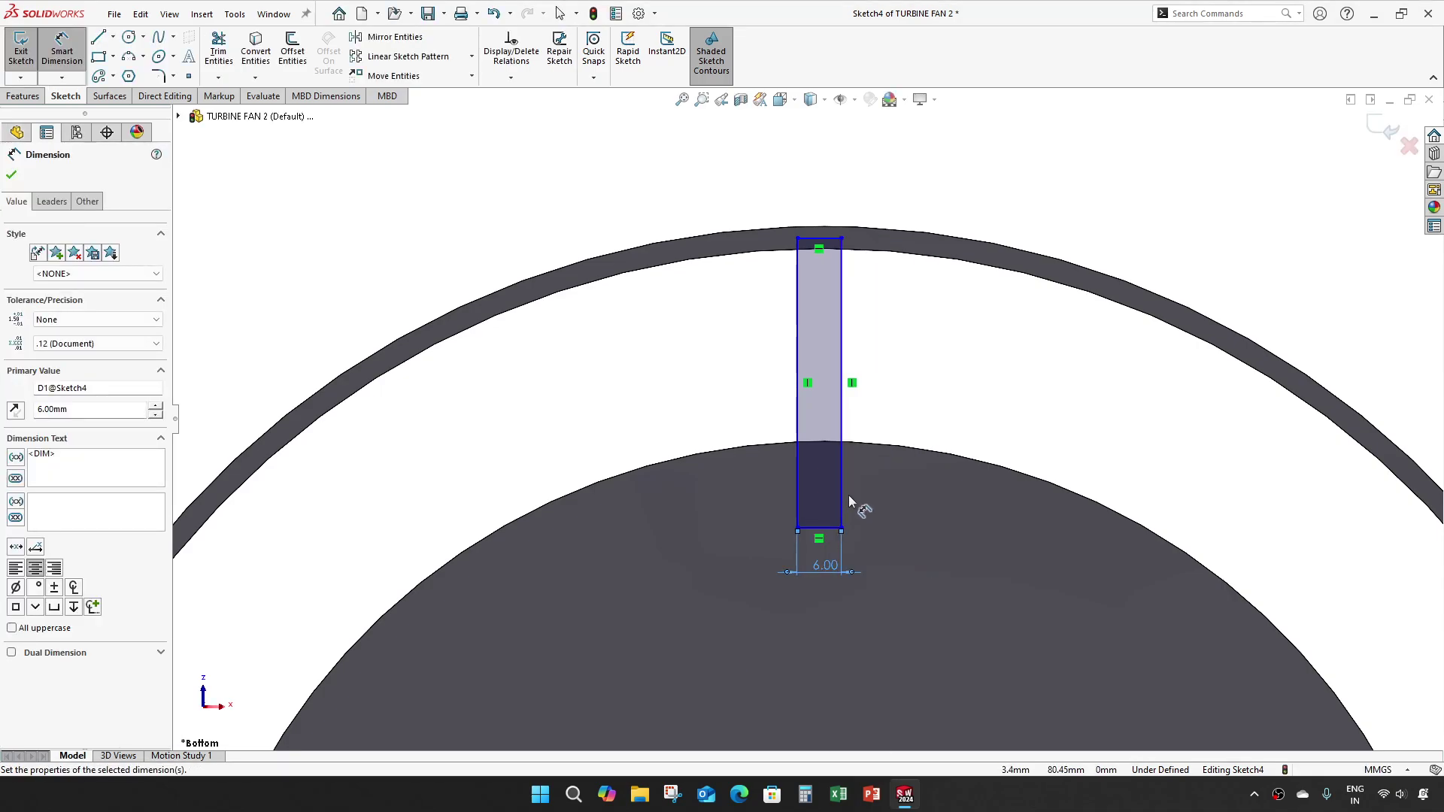
- Dimension the distance from one long side of the rectangle to the origin as 3 mm
click(797, 429)
scroll(714, 383, up, 5)
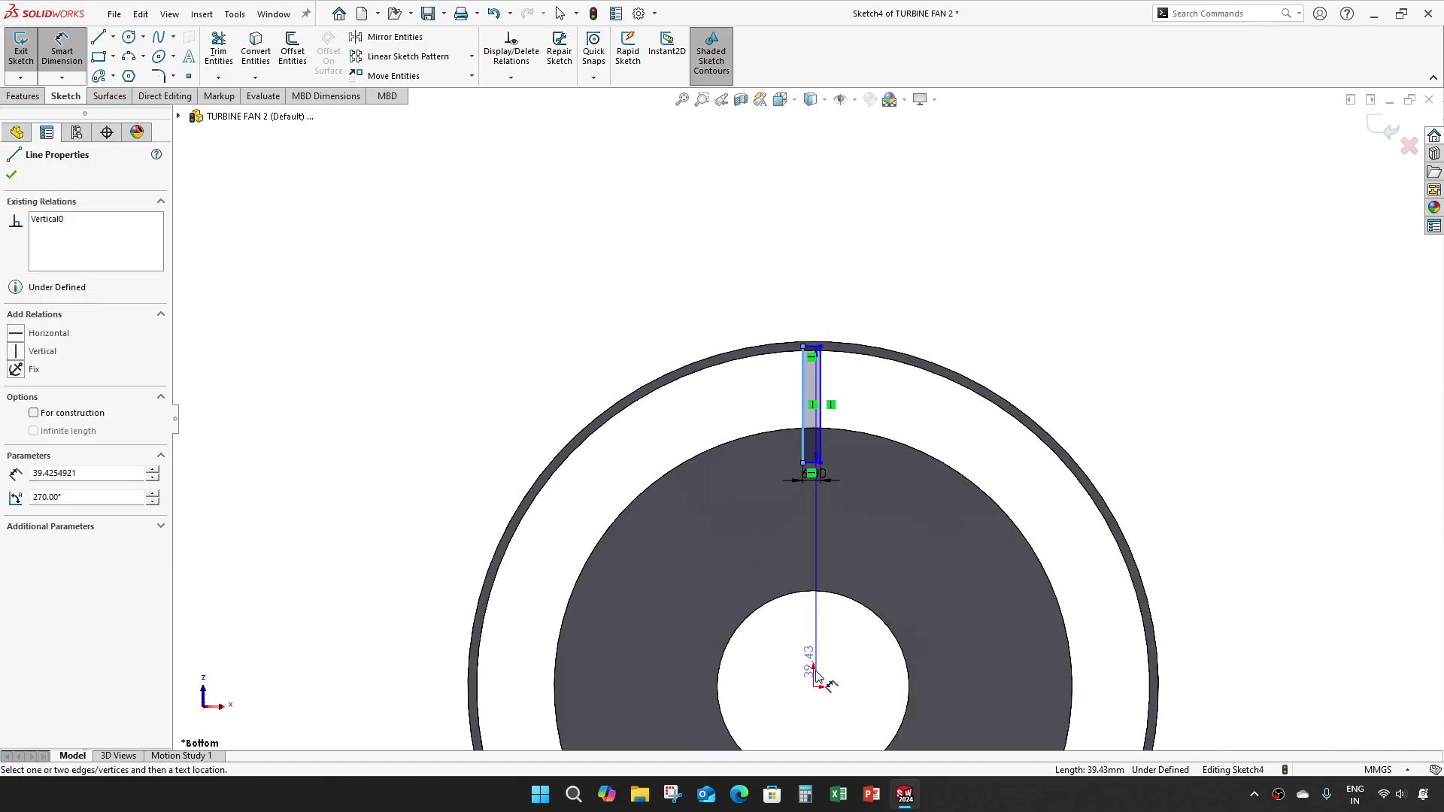
click(813, 683)
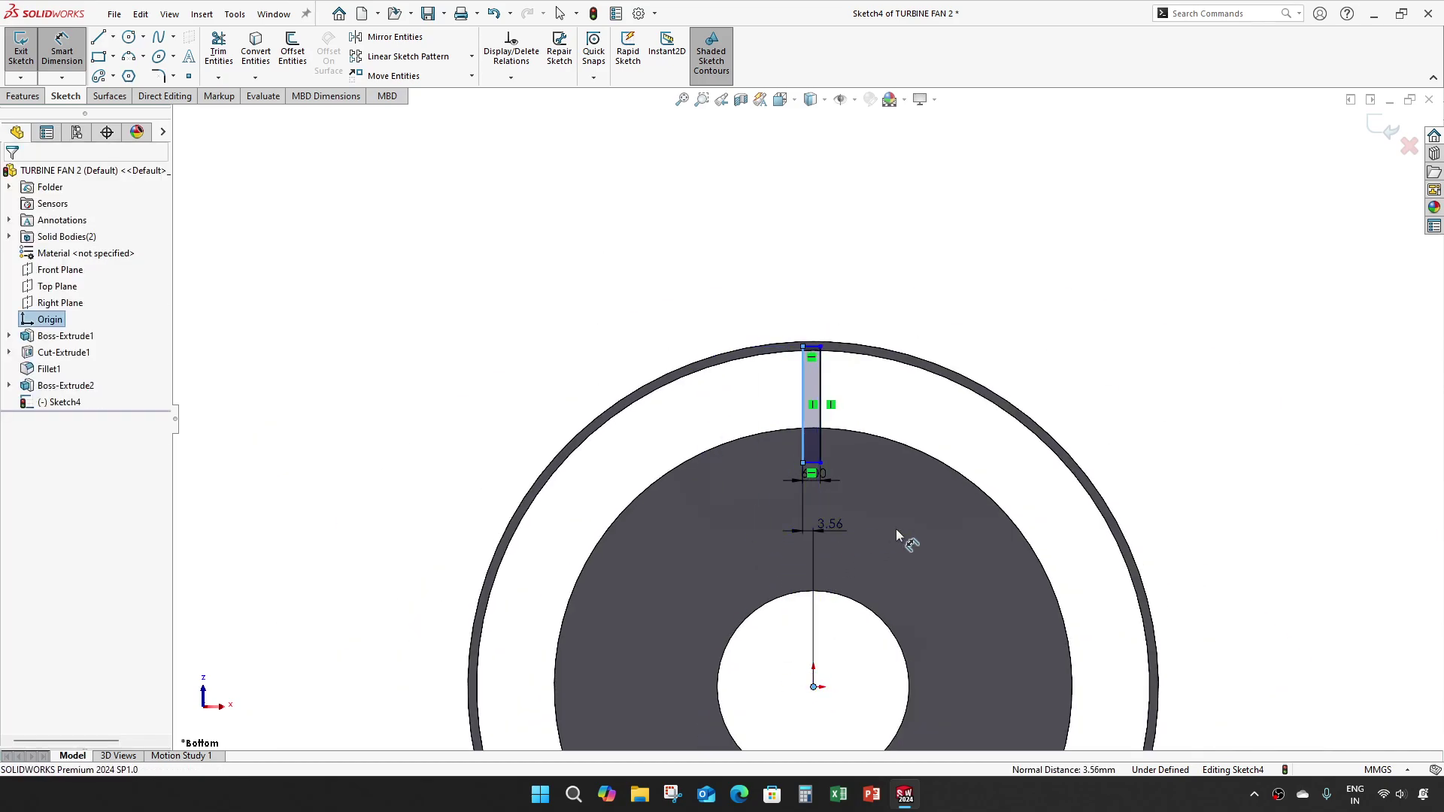
click(896, 530)
text(3)
key(Return)
scroll(825, 459, down, 3)
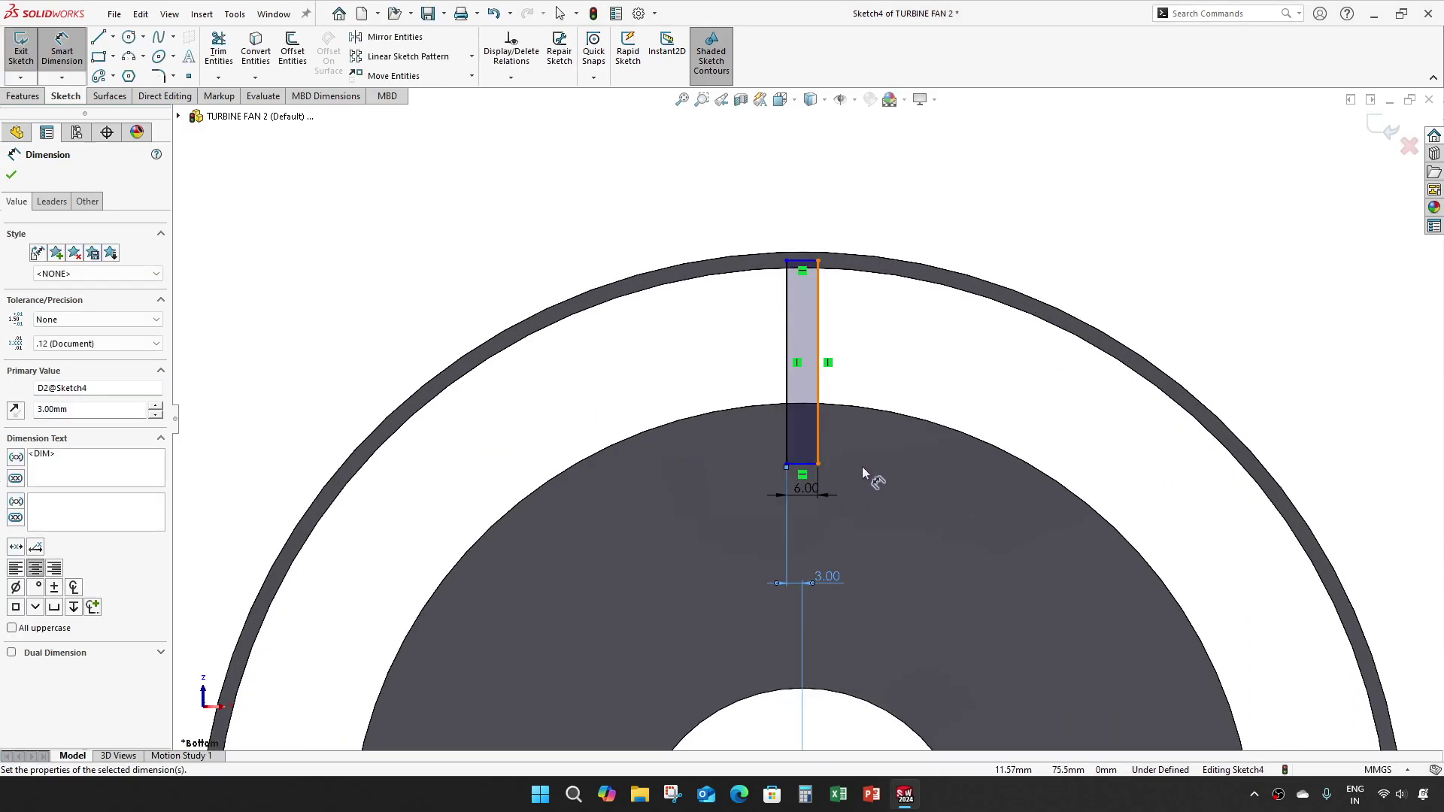
- Dimension the rectangle's length to 28 mm
click(822, 352)
click(862, 358)
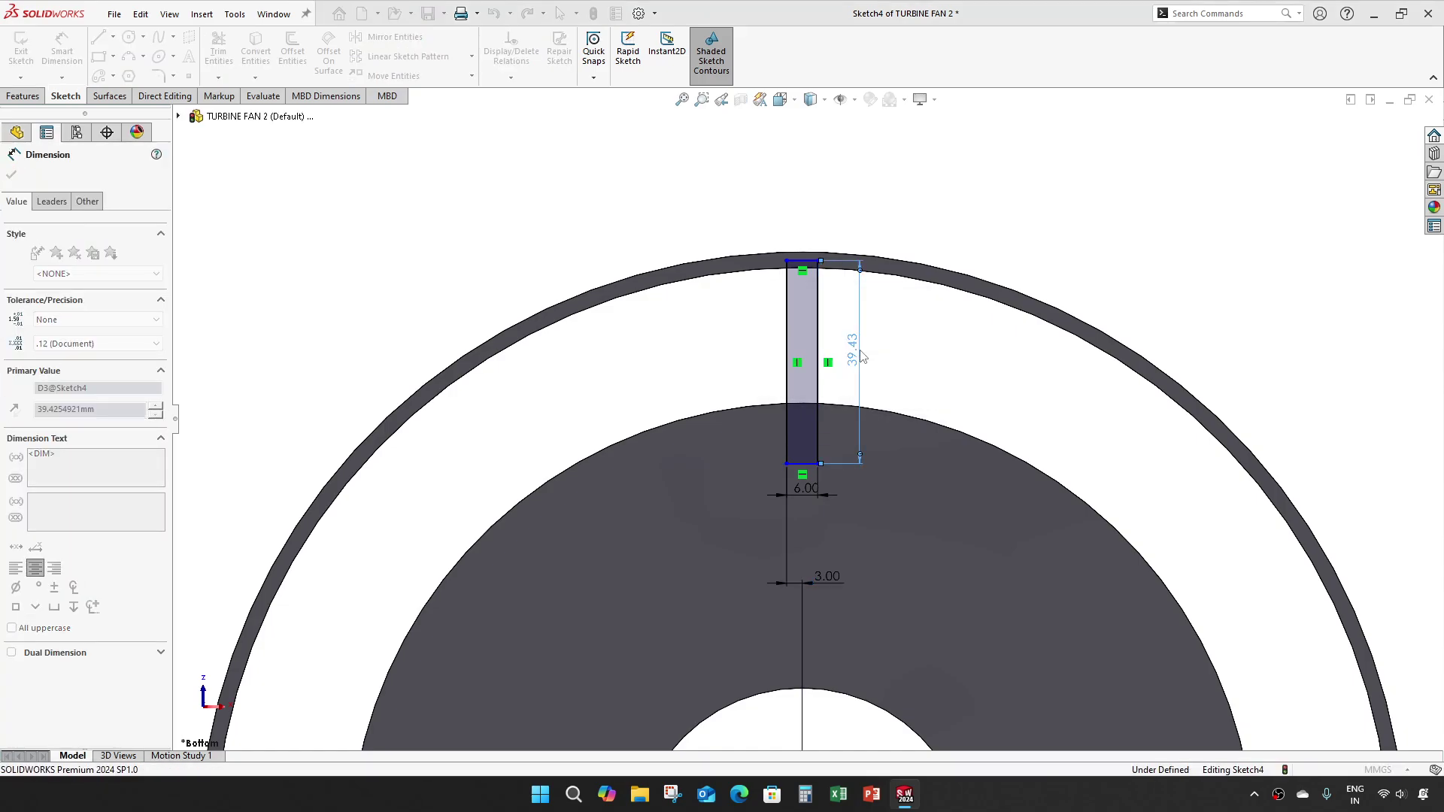
text(28)
key(Return)
scroll(859, 371, down, 2)
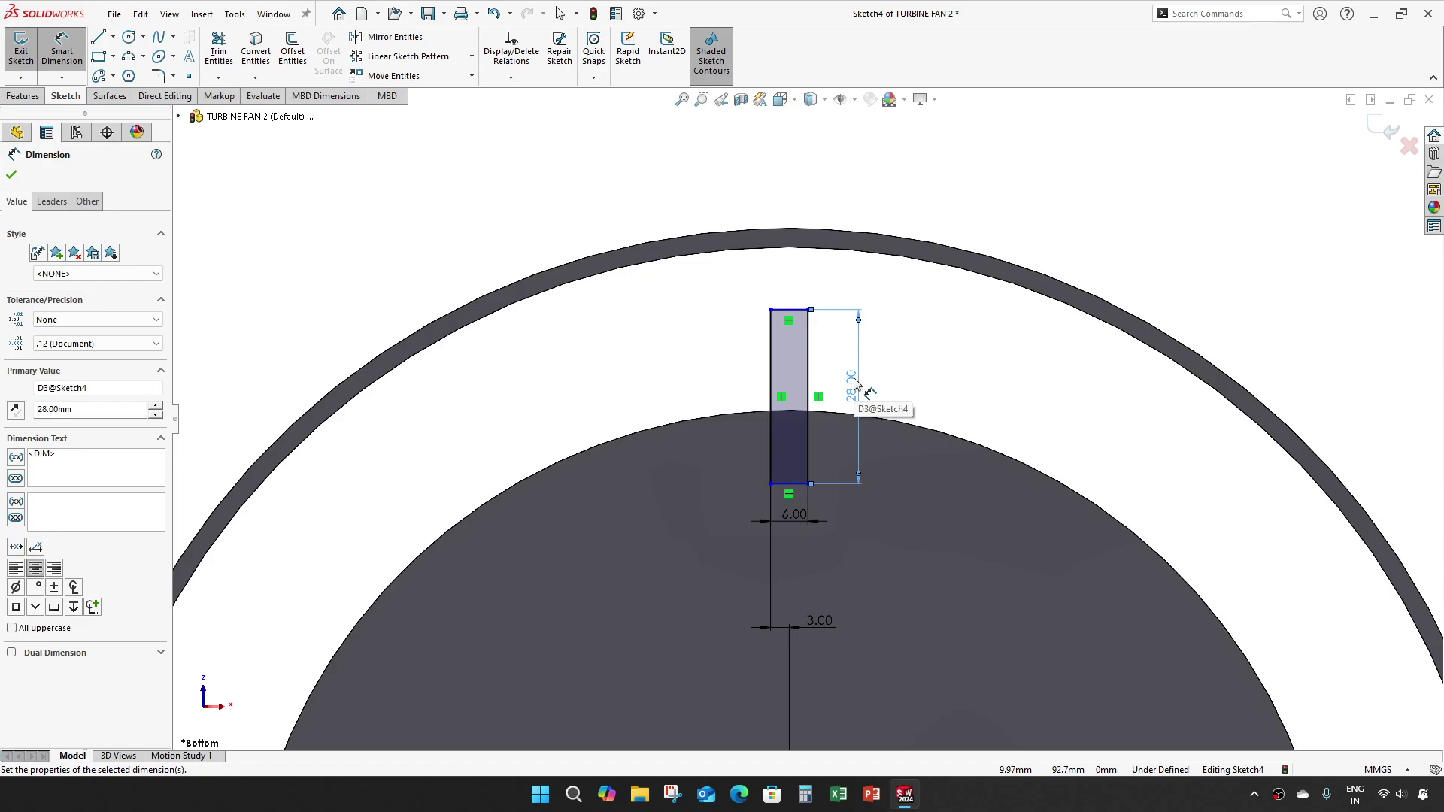
key(Escape)
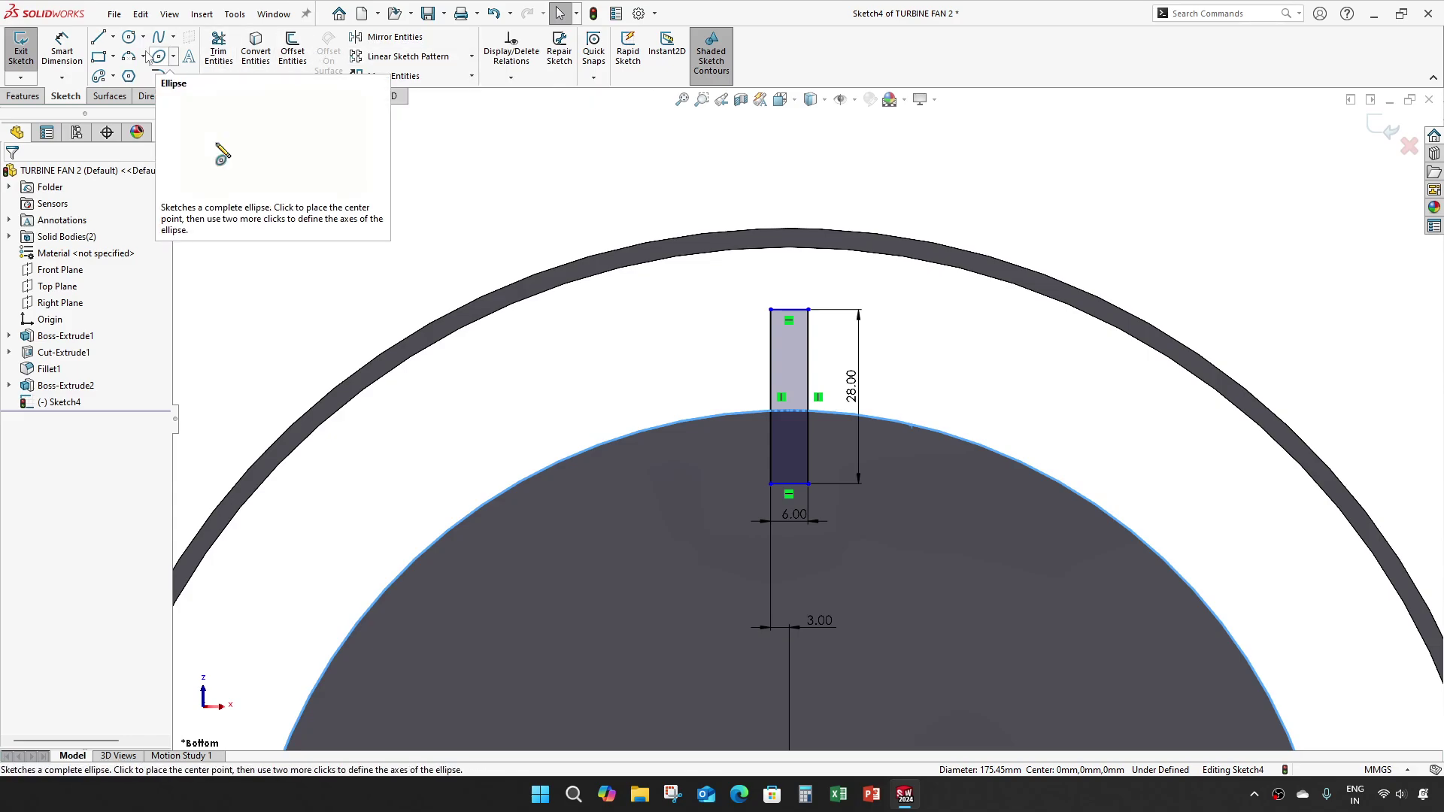
- Convert the hub disc's outer circular edge into the rectangle's sketch
click(261, 59)
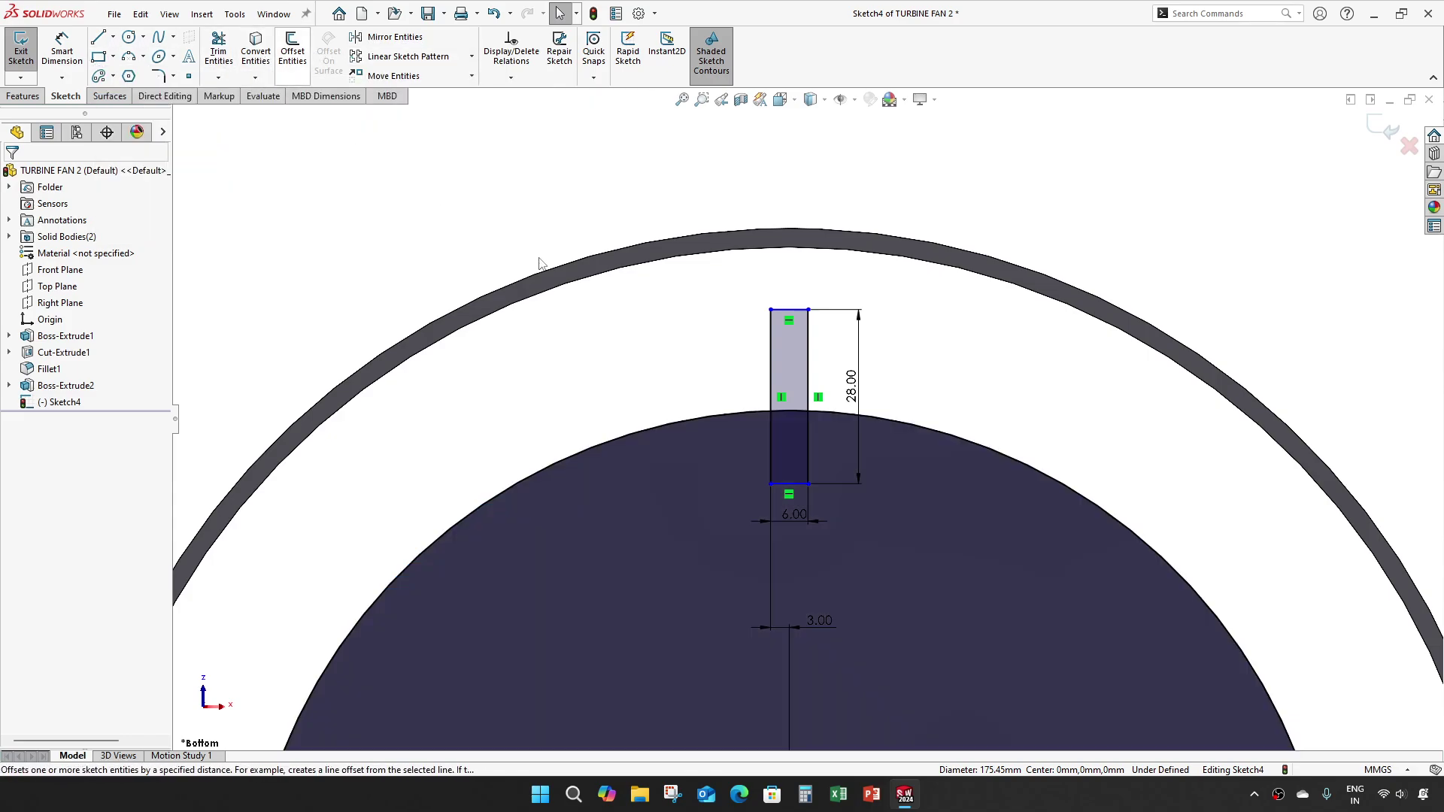
- Convert the circle projected from the hub disc's outer edge into construction geometry
click(907, 426)
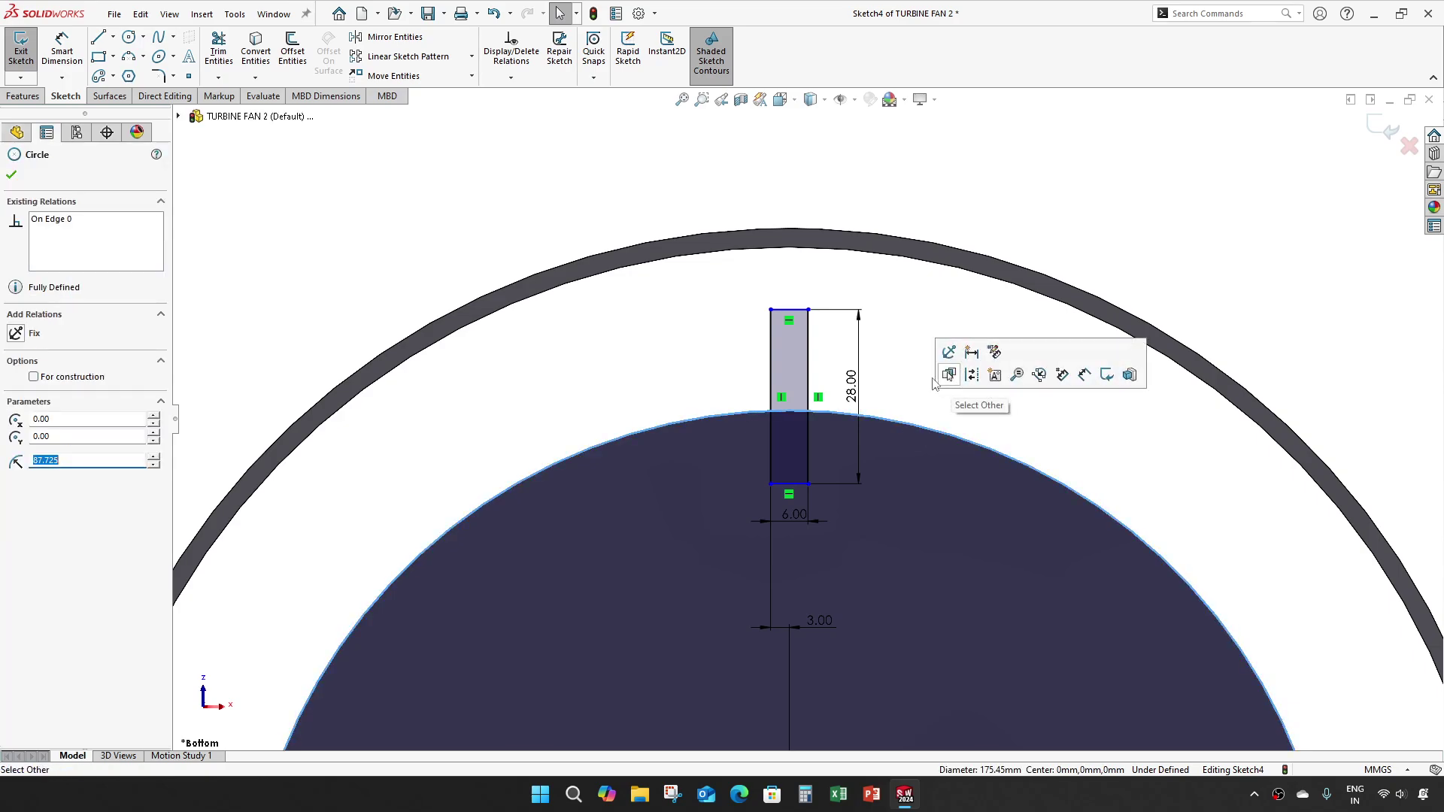
click(12, 177)
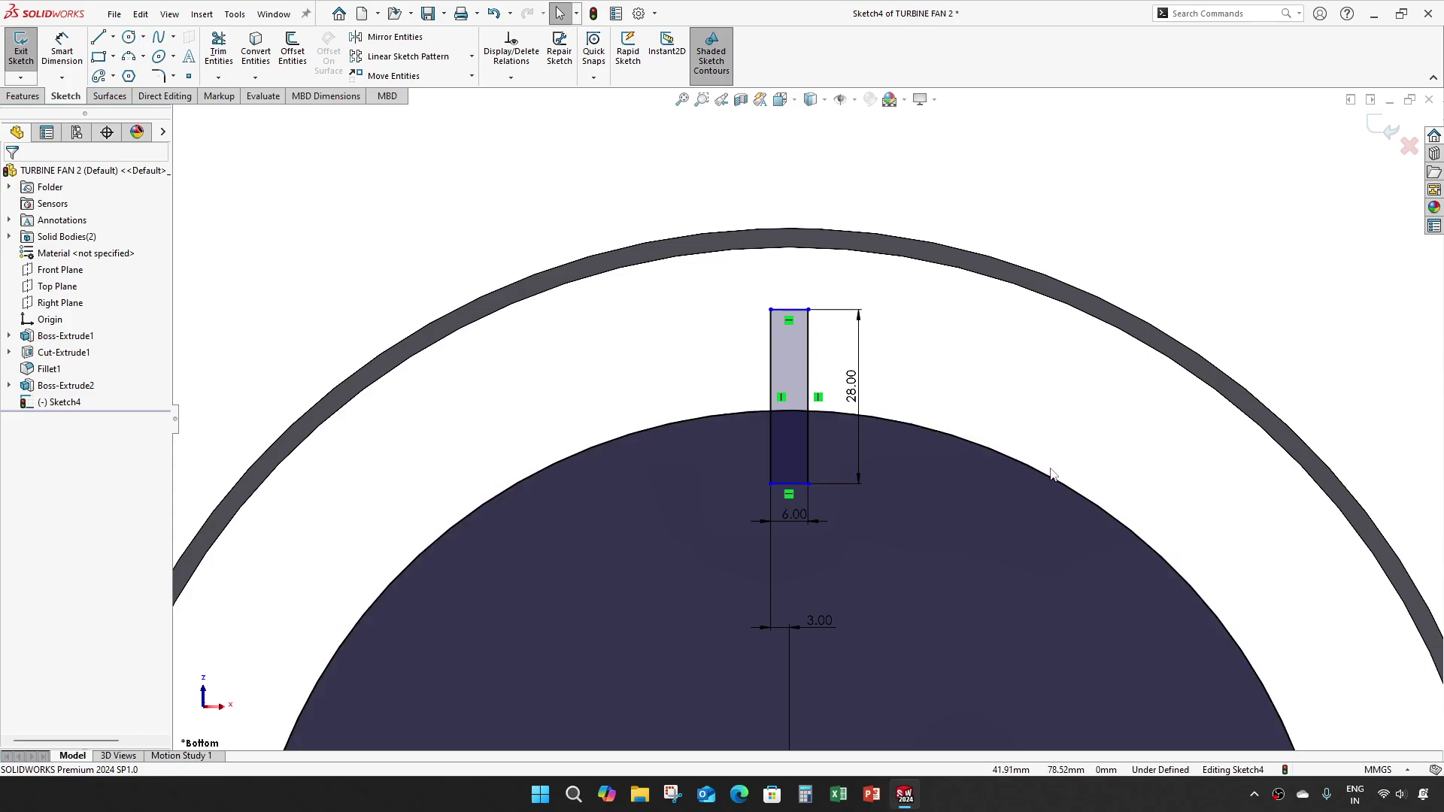
click(1008, 461)
click(1061, 402)
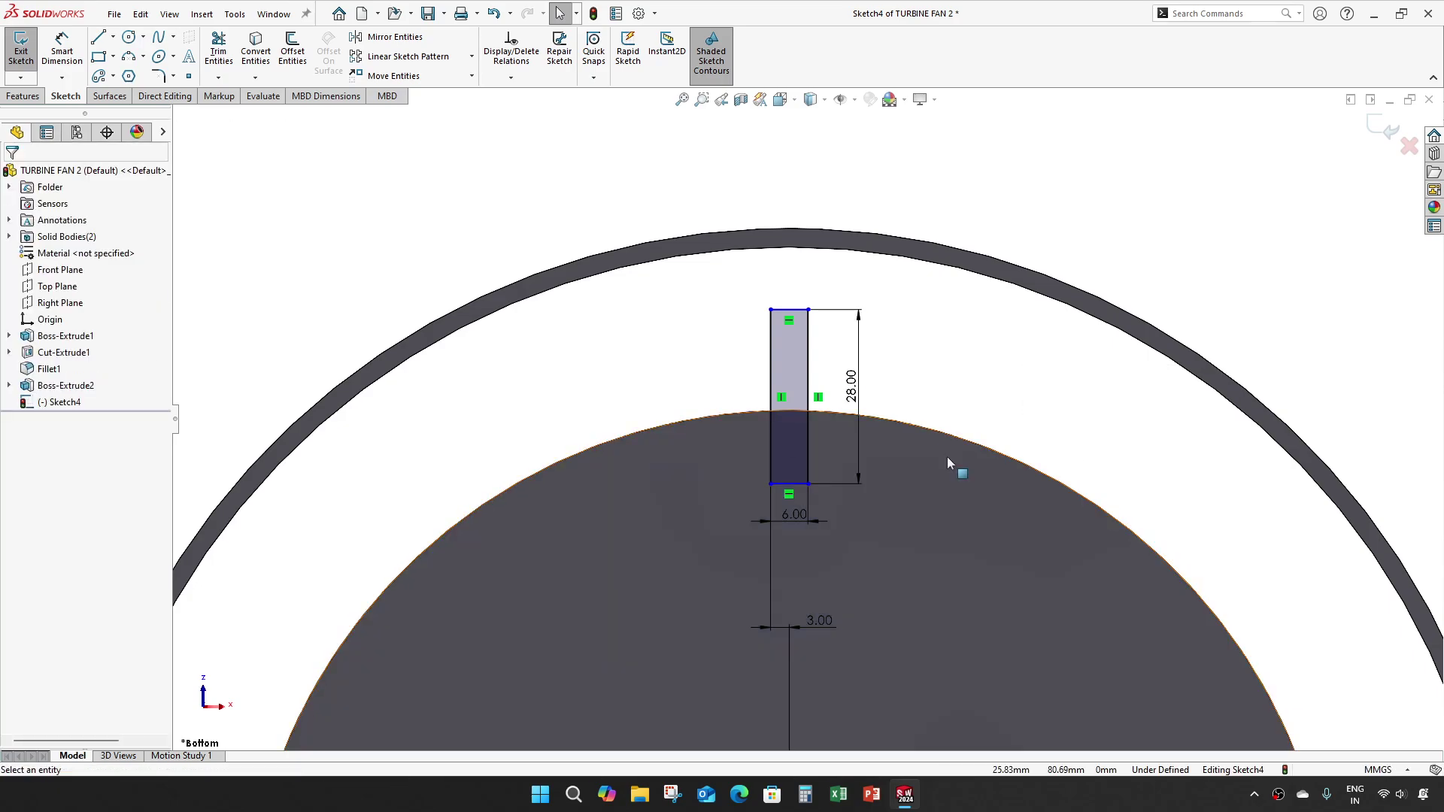
- Make an inner corner of the blade rectangle coincident with the hub's construction circle
scroll(856, 406, down, 4)
scroll(790, 422, down, 4)
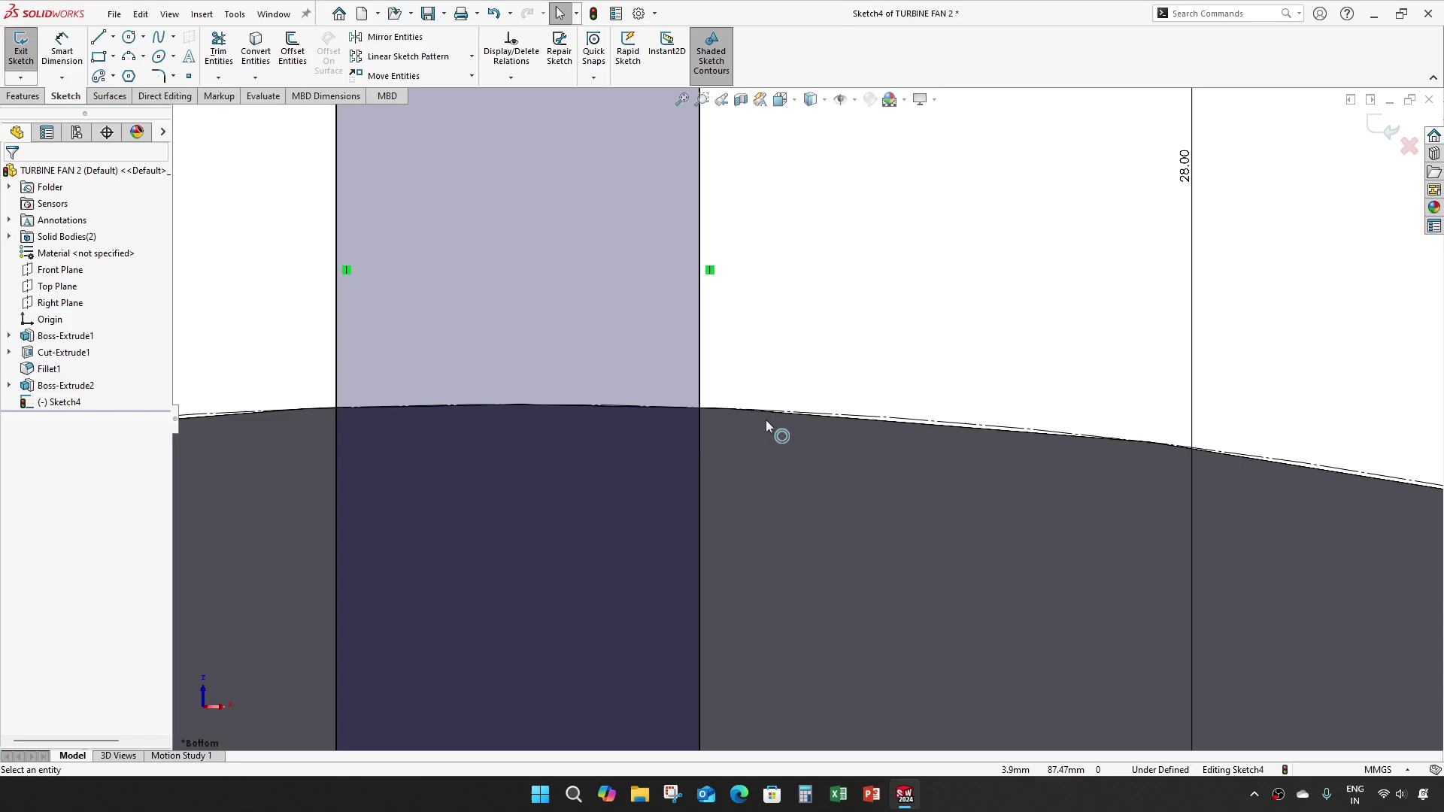
scroll(775, 422, up, 4)
click(783, 575)
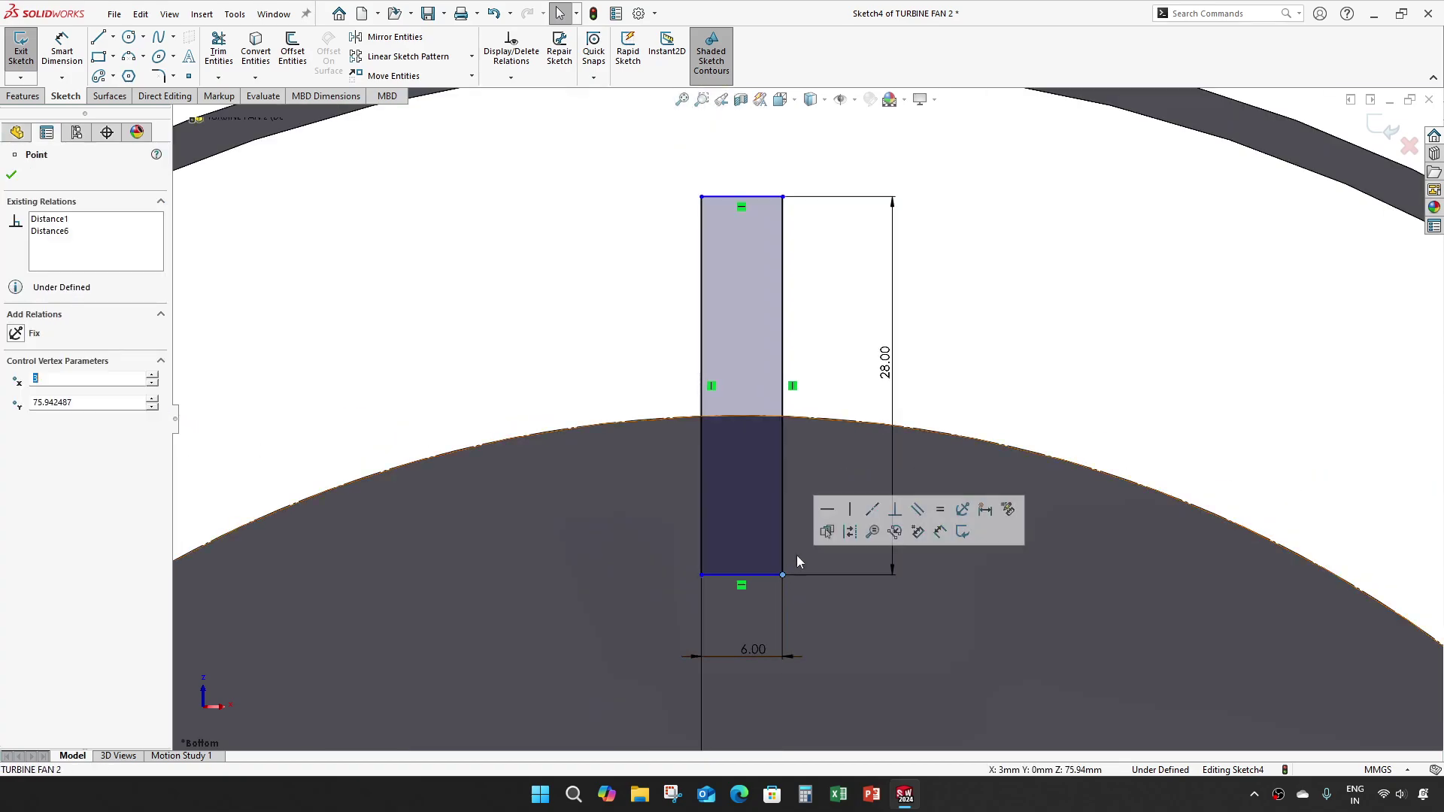
click(842, 421)
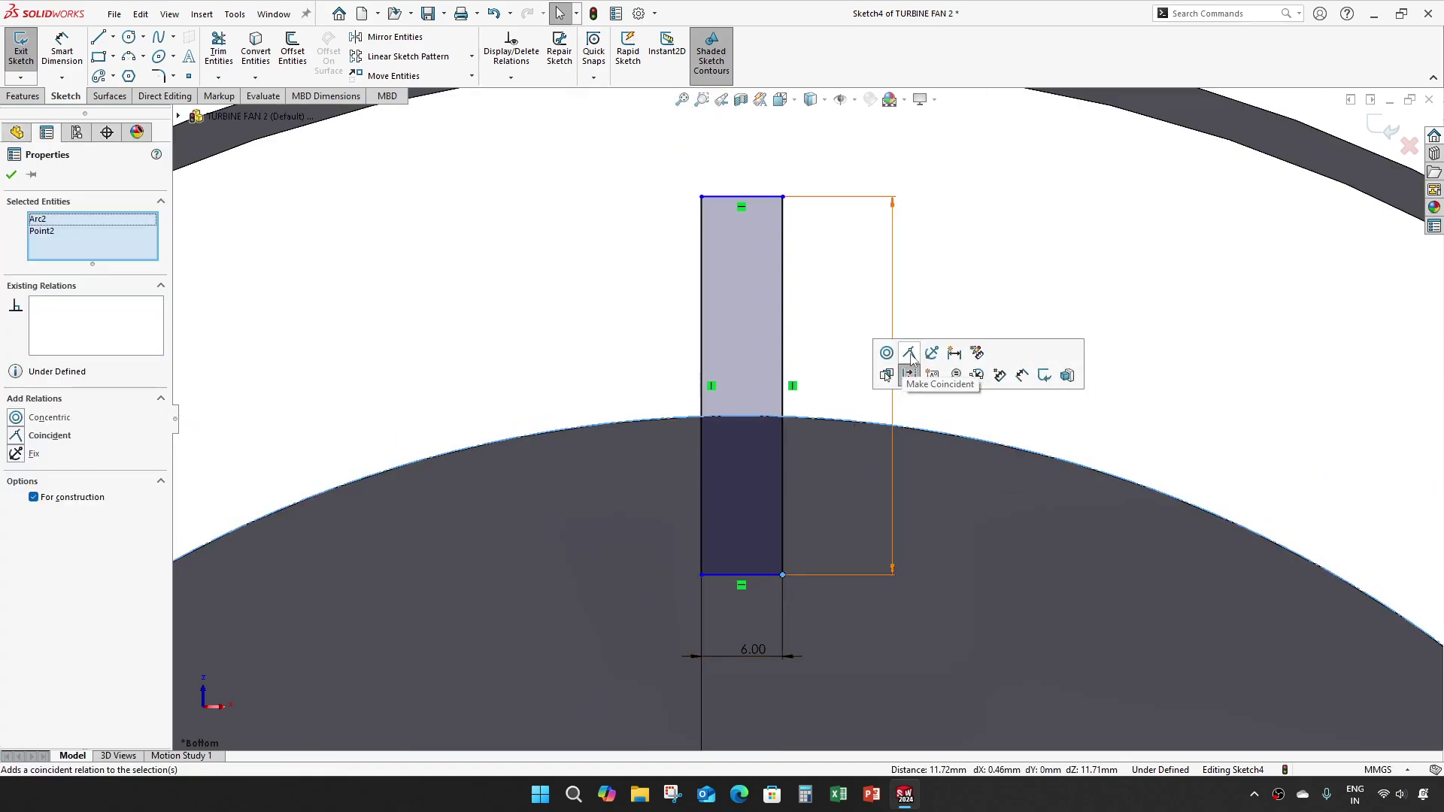
click(909, 354)
click(1153, 447)
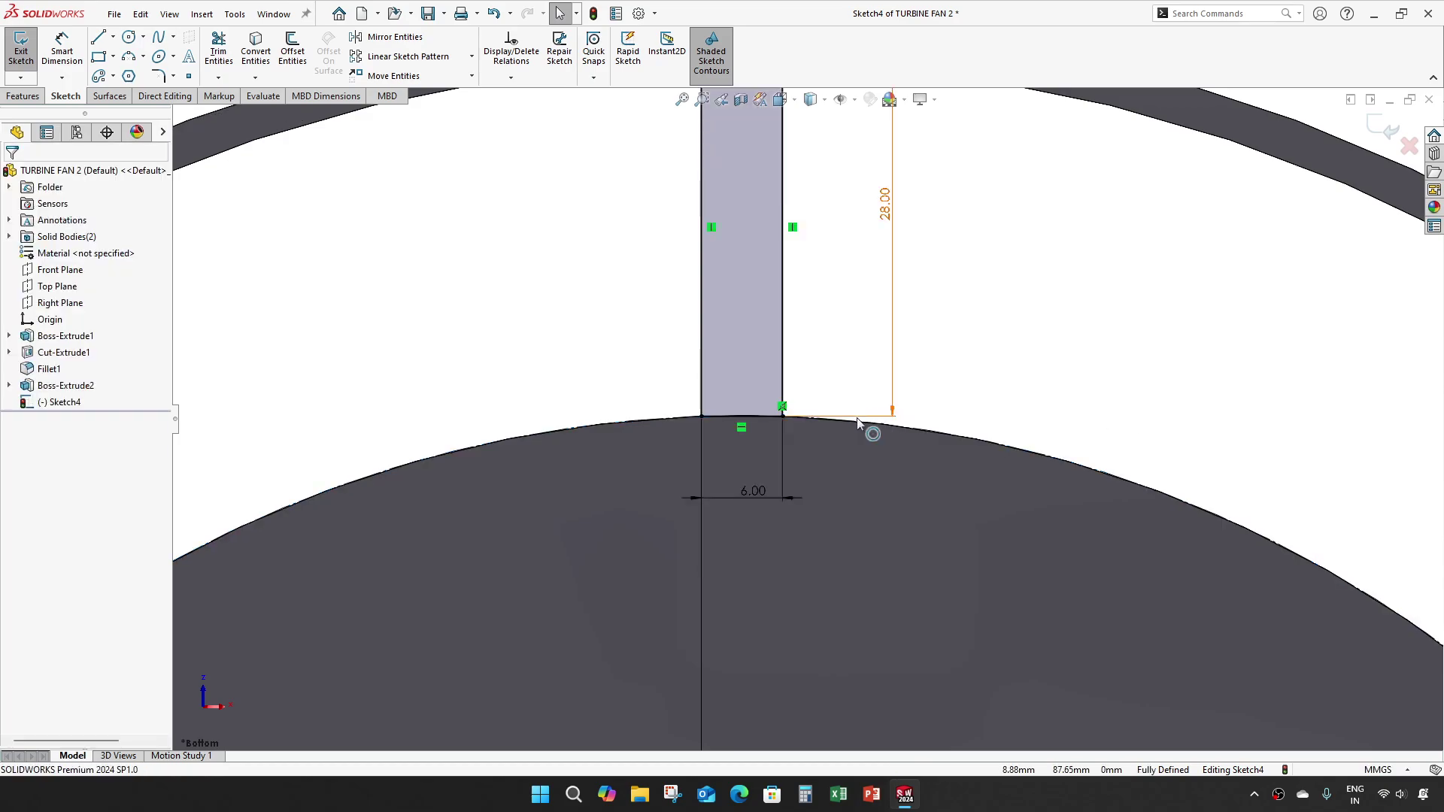
- Extrude the blade rectangle up to the hub's rim face on the recessed side, merging the result
scroll(848, 430, up, 3)
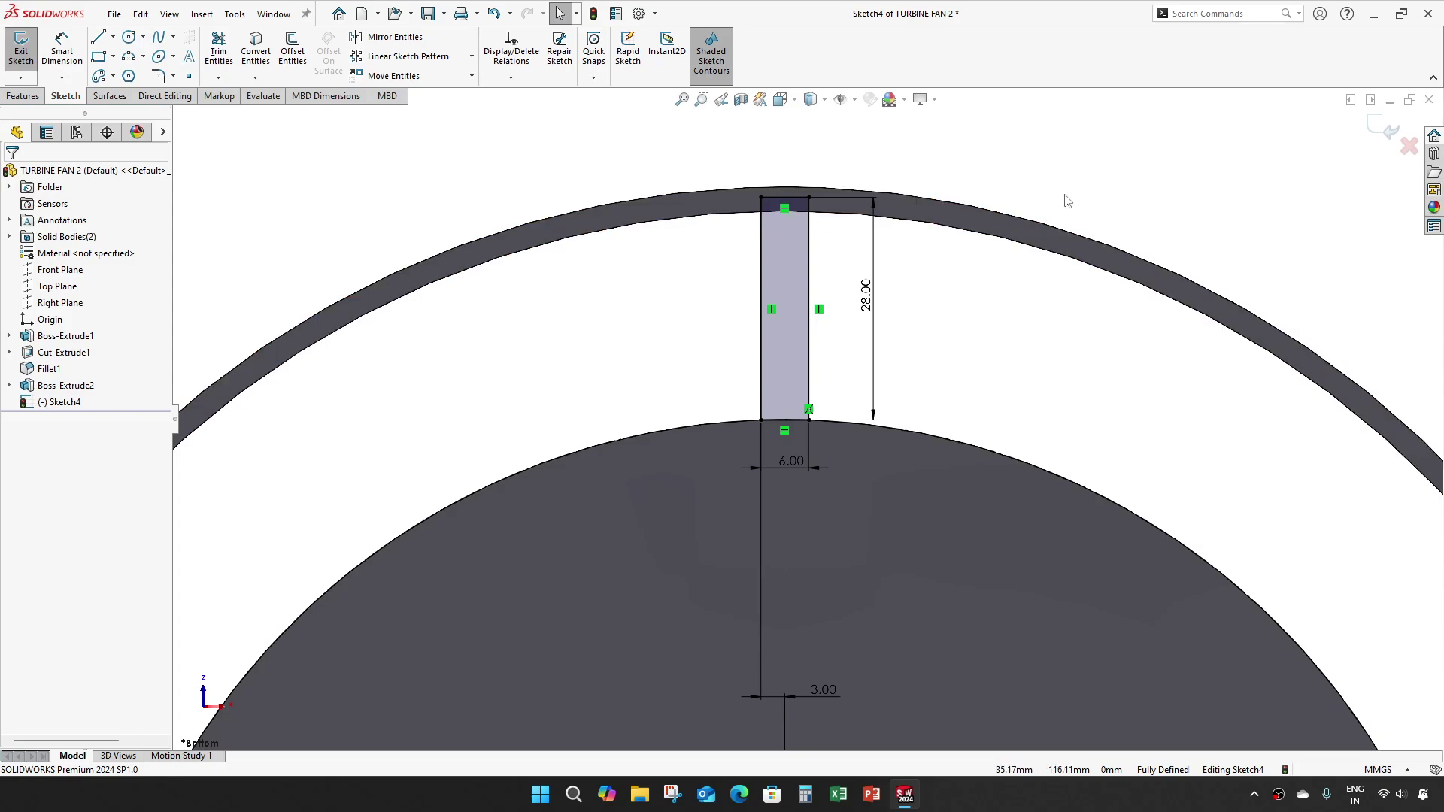
click(1377, 128)
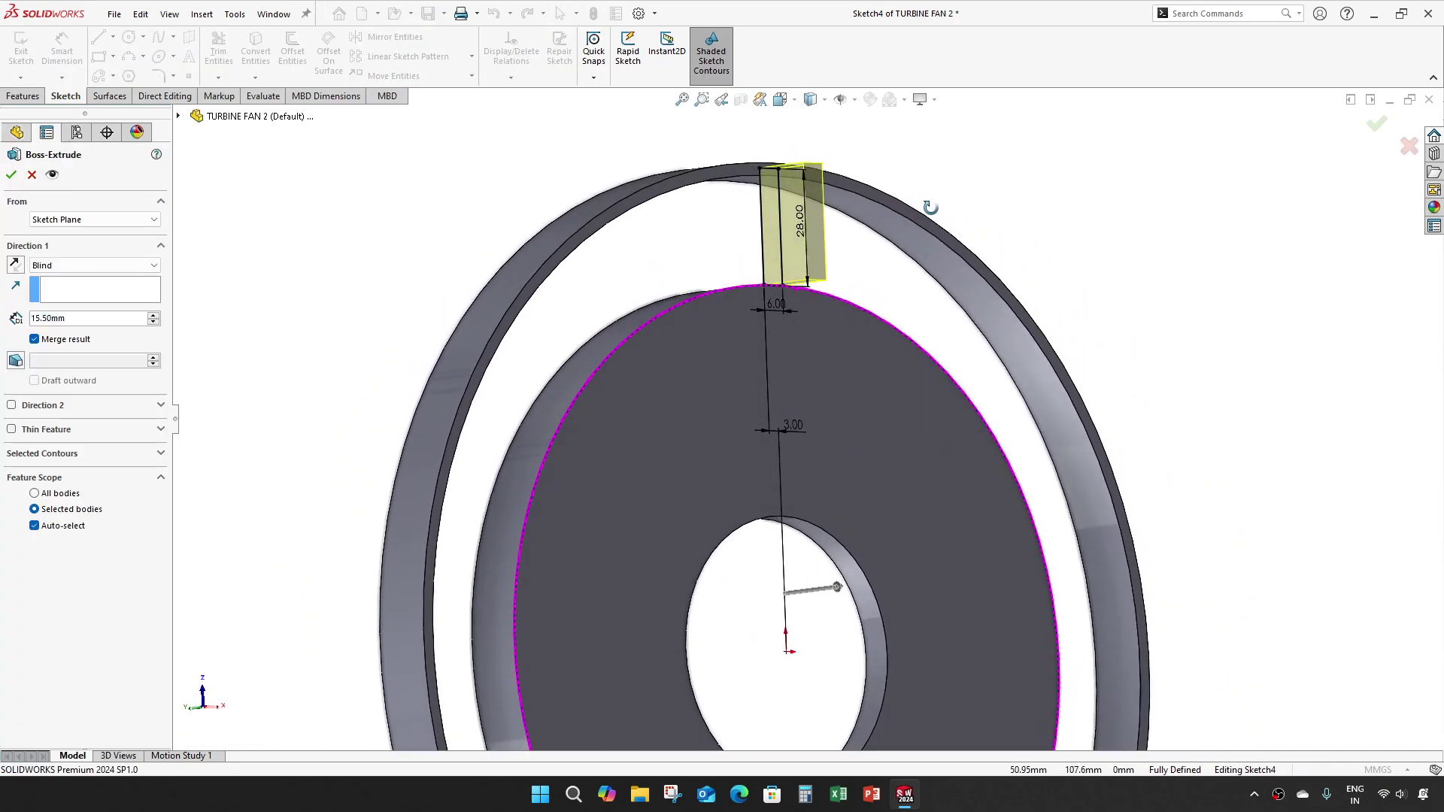
click(80, 266)
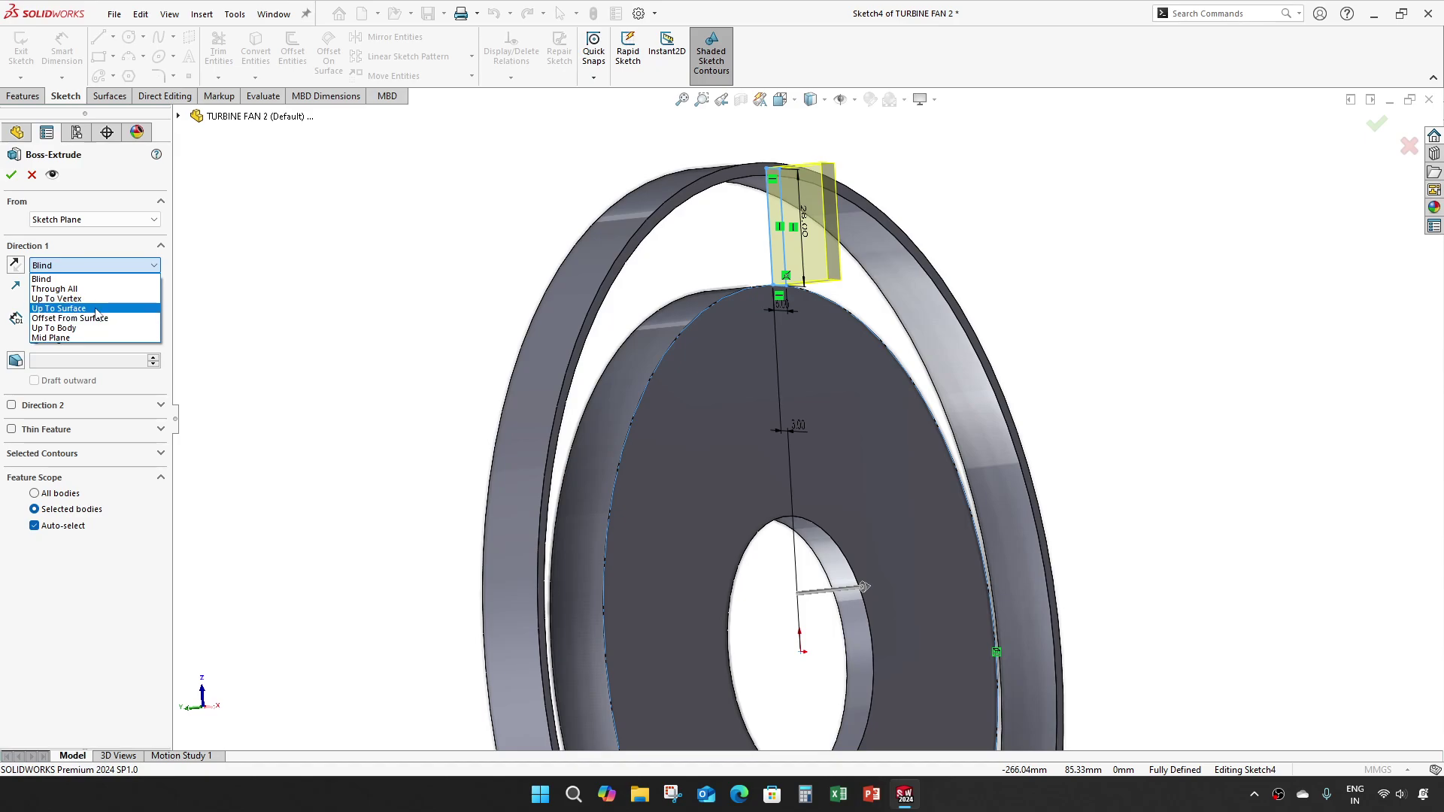
click(95, 308)
middle_drag(426, 348, 535, 341)
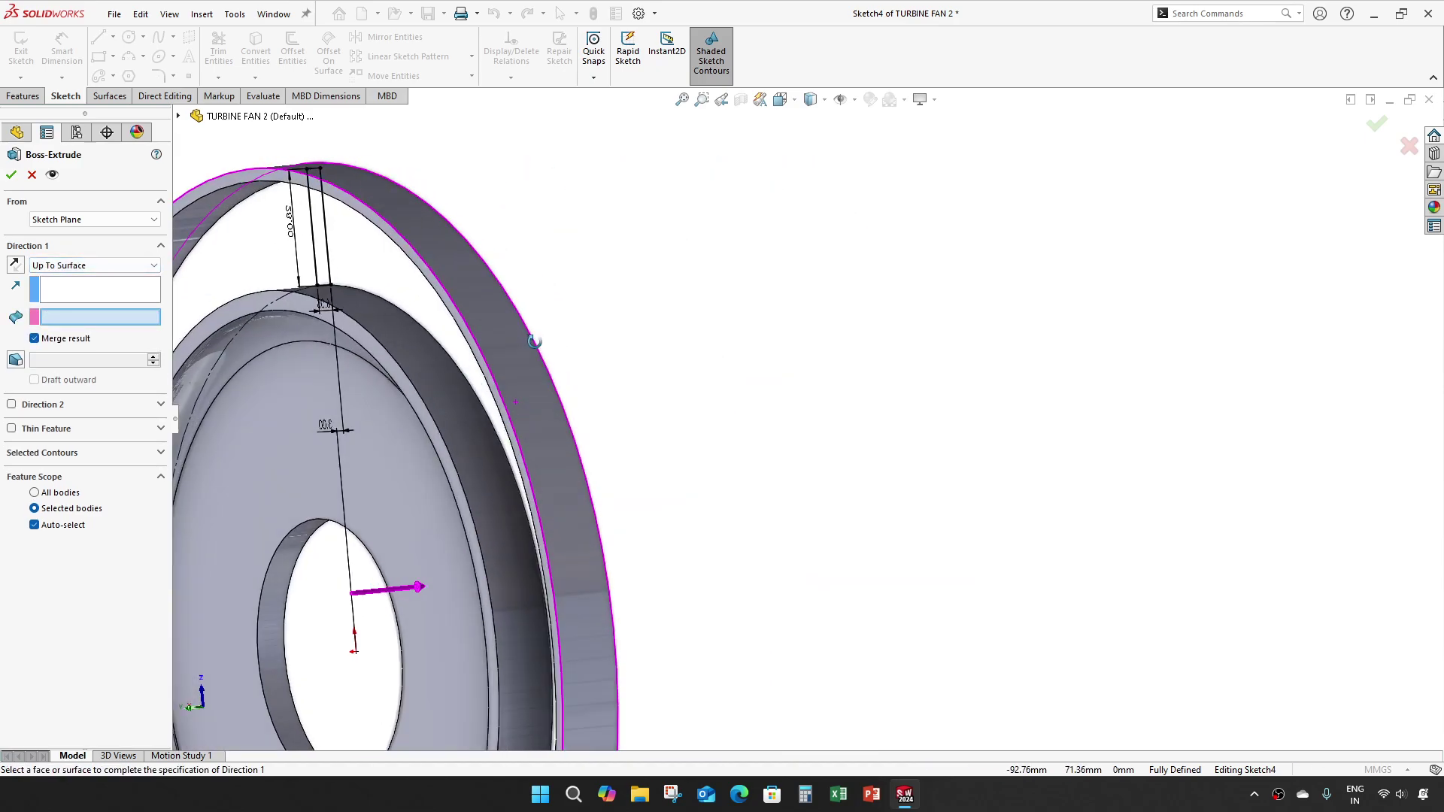
click(259, 299)
middle_drag(699, 412, 456, 416)
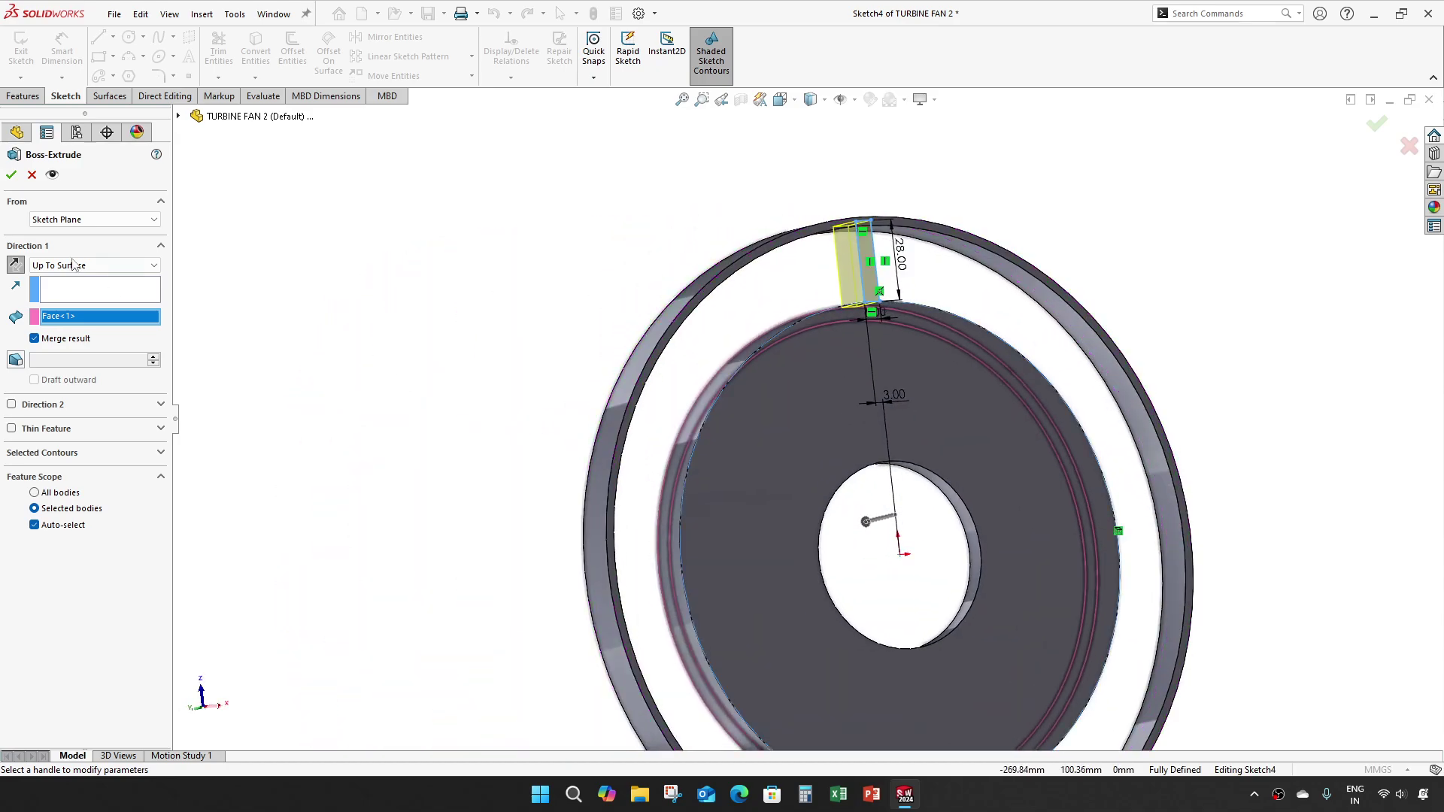
click(11, 174)
- Circular-pattern the blade about the hub's outer cylindrical face with 30 equally spaced instances over 360 degrees
scroll(873, 255, down, 2)
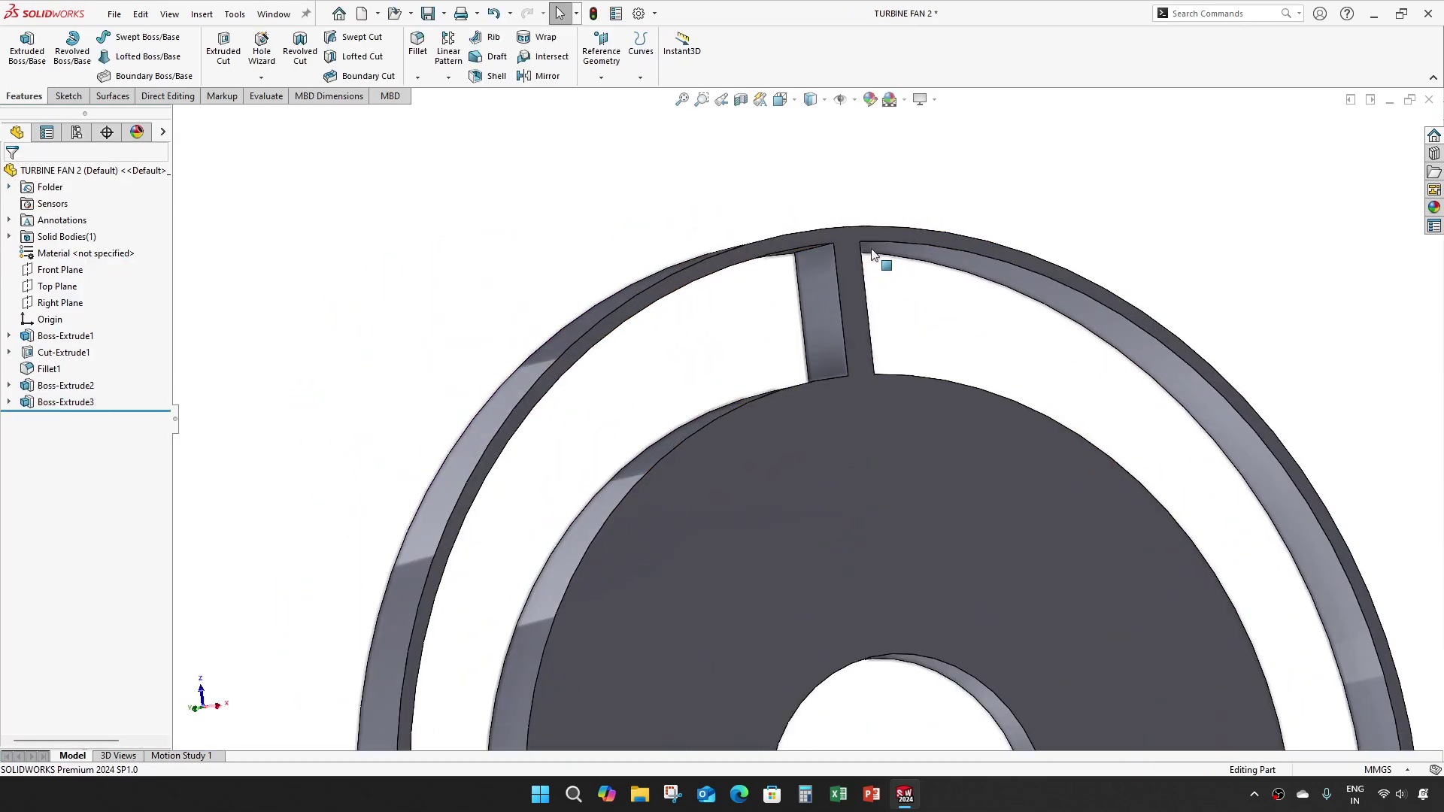
middle_drag(872, 249, 788, 231)
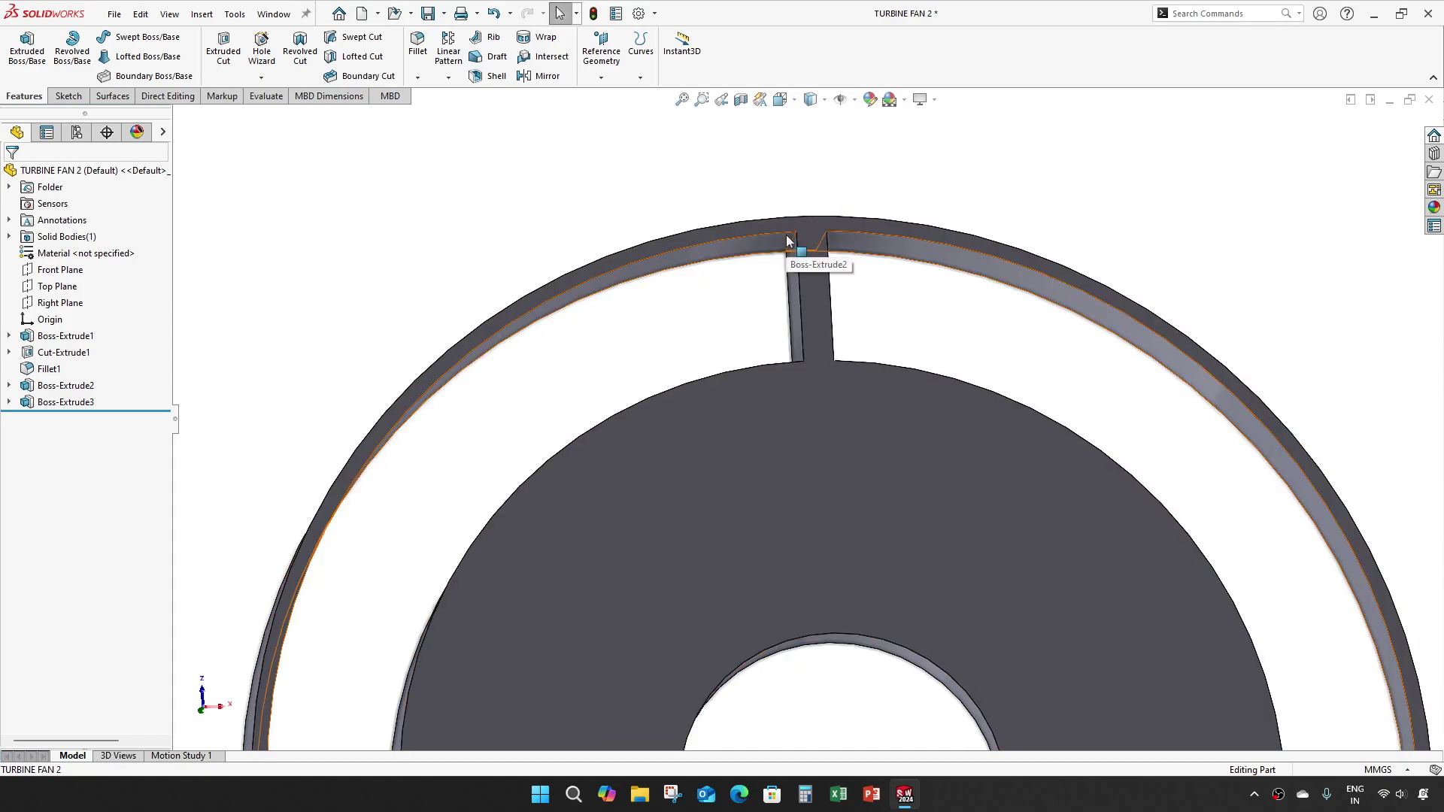
click(63, 405)
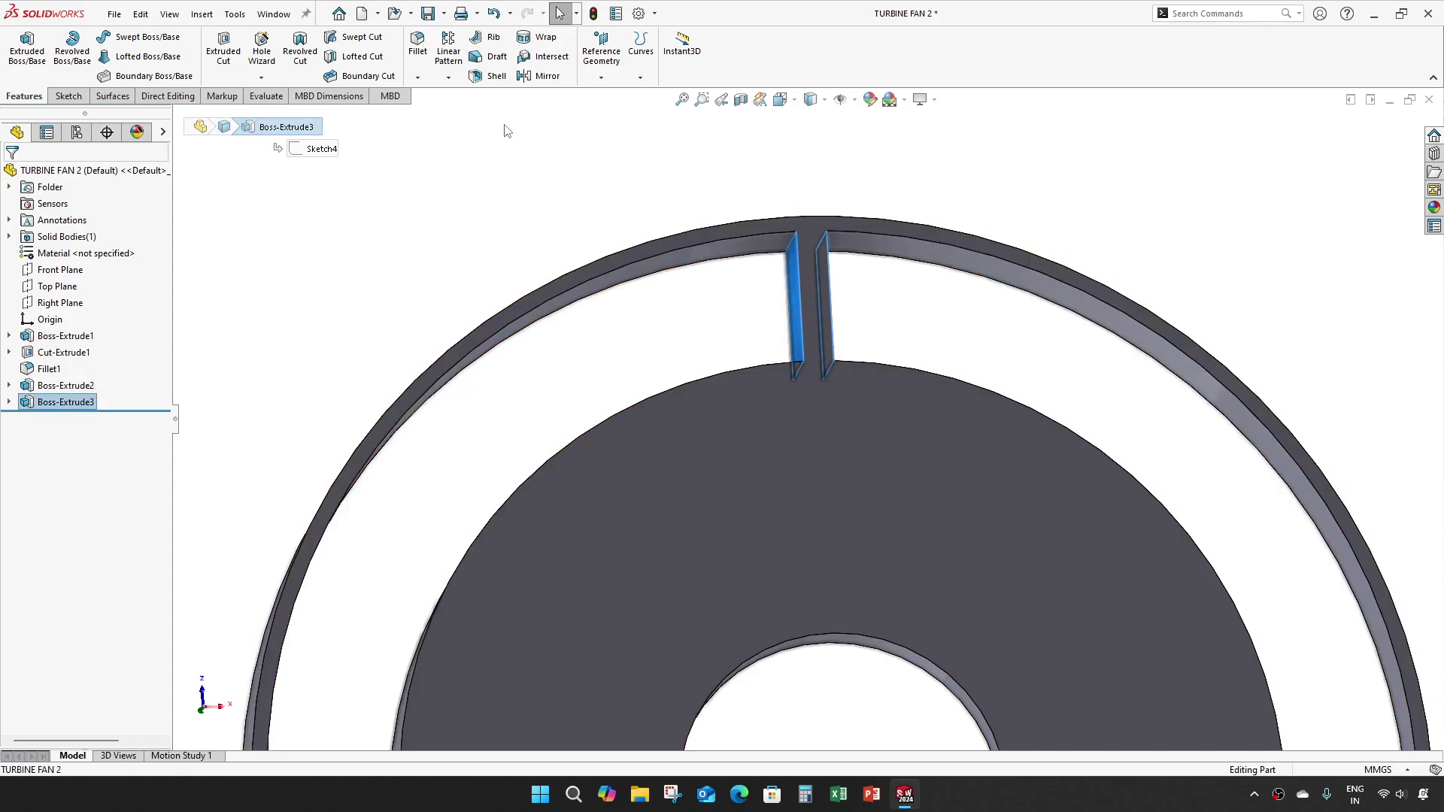
click(448, 78)
click(451, 110)
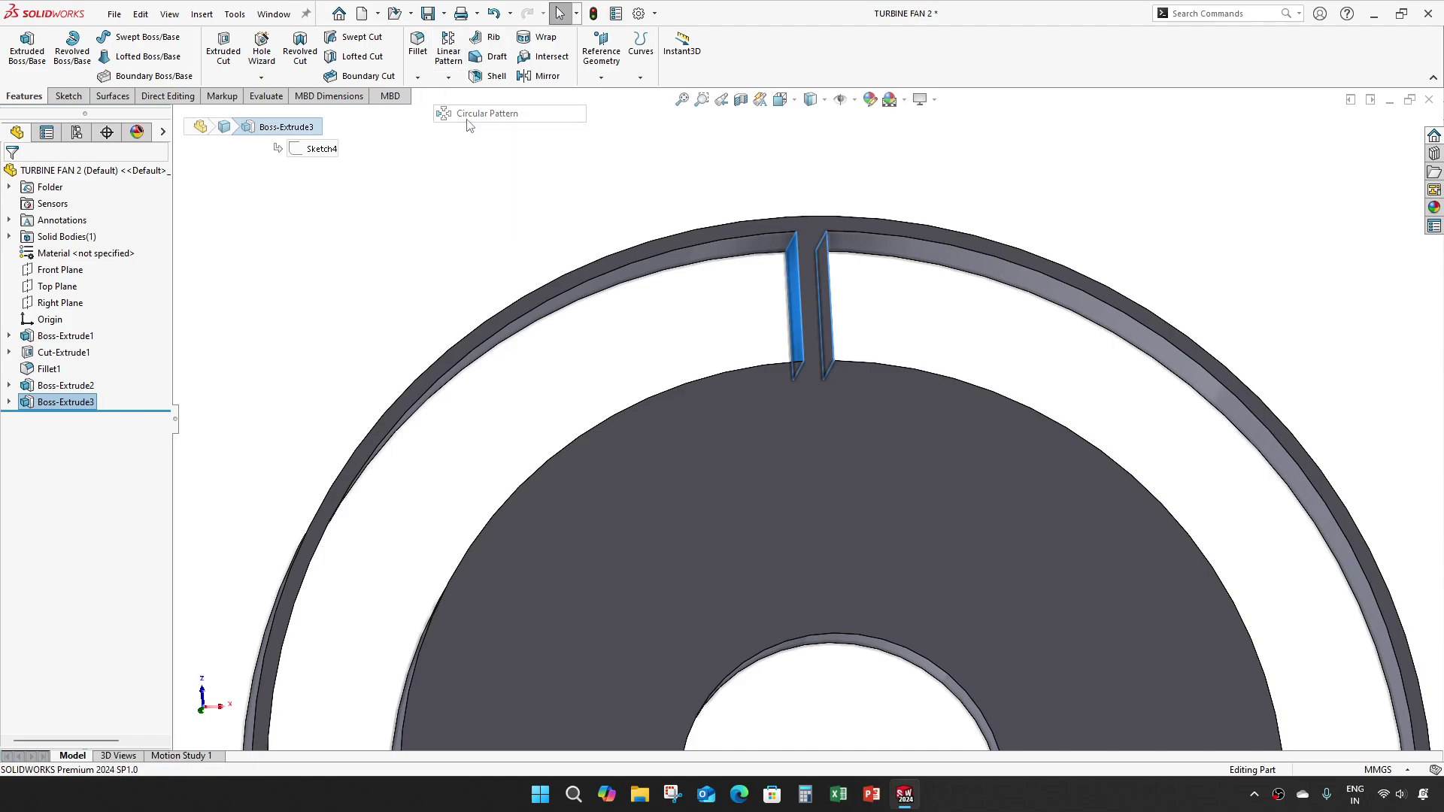
click(557, 437)
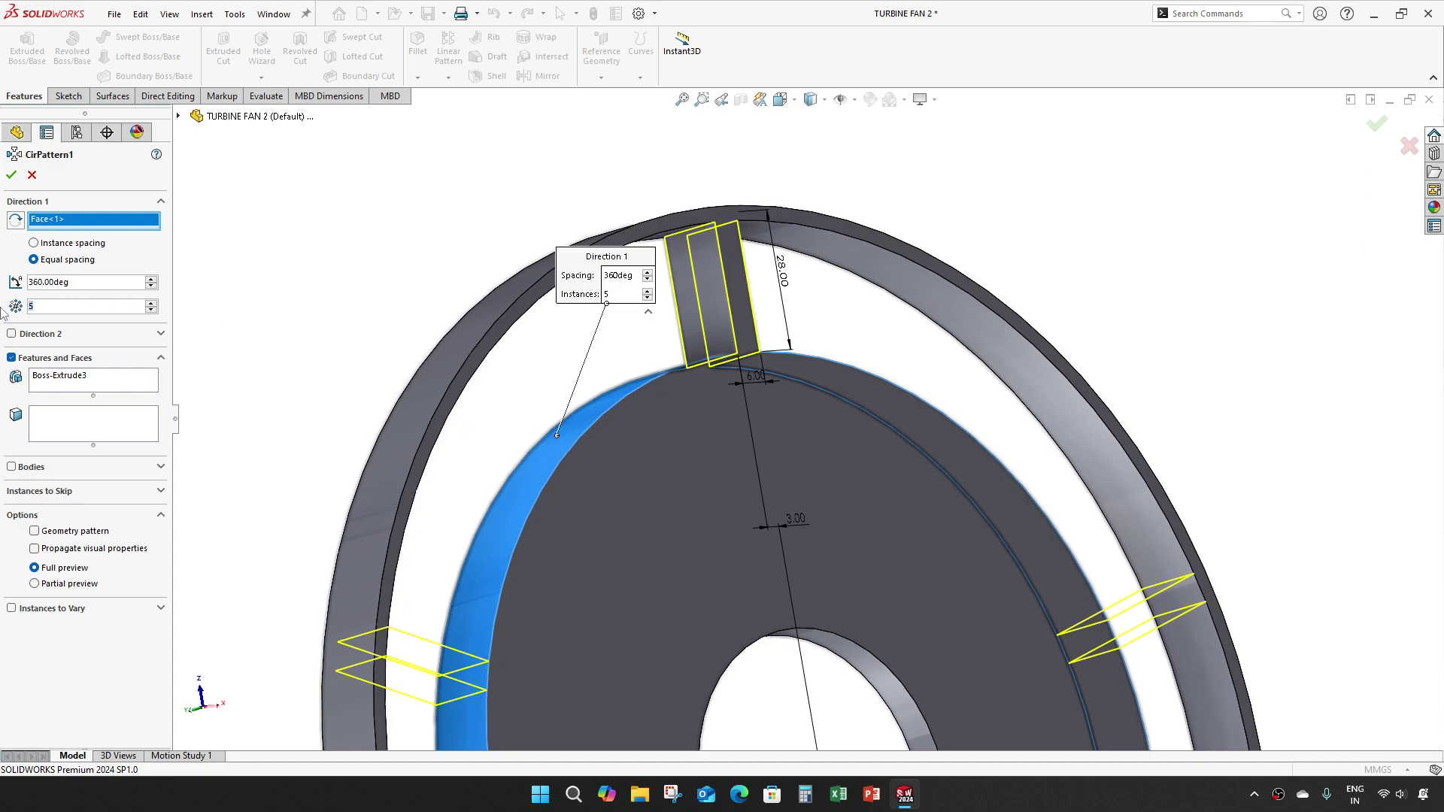
text(30)
key(Return)
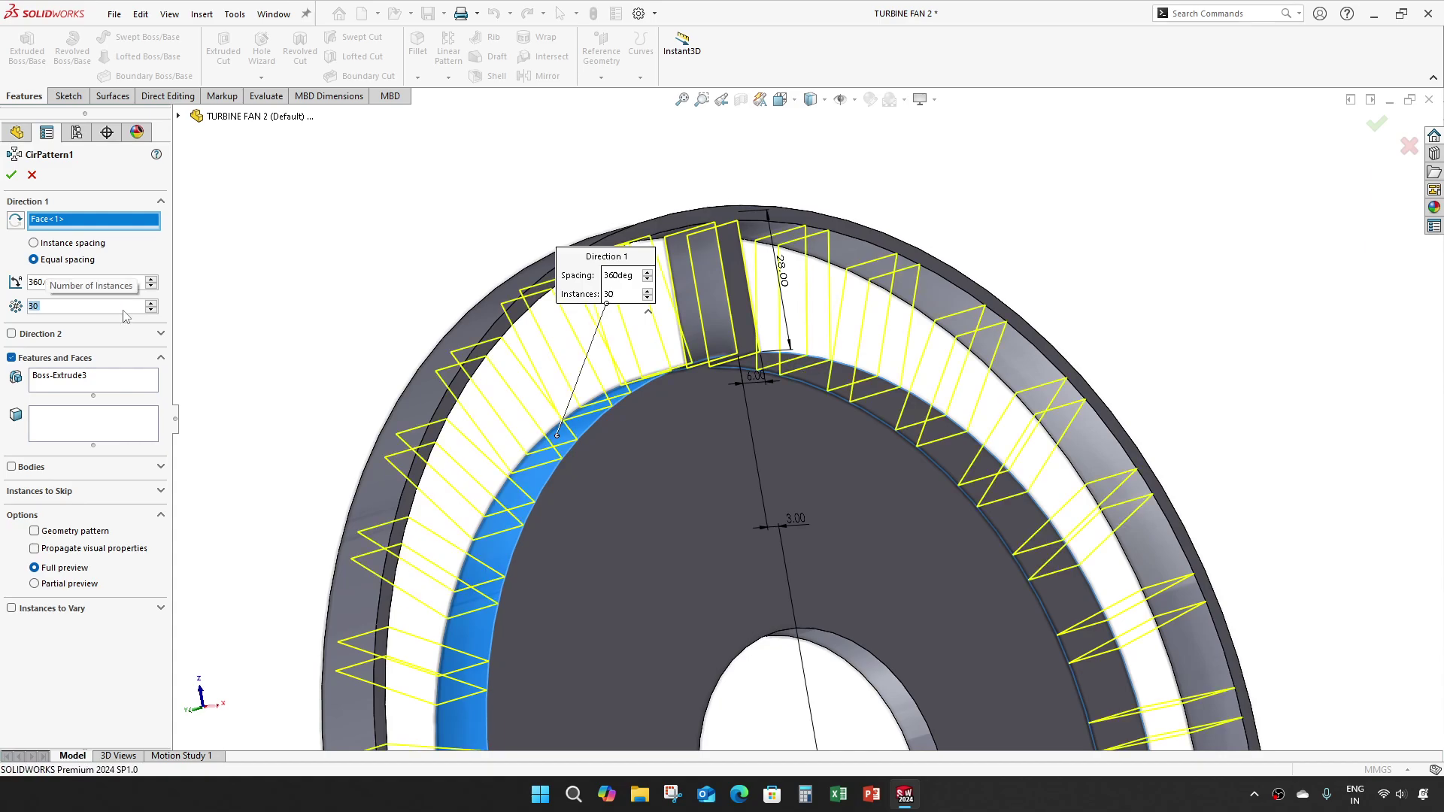
click(11, 176)
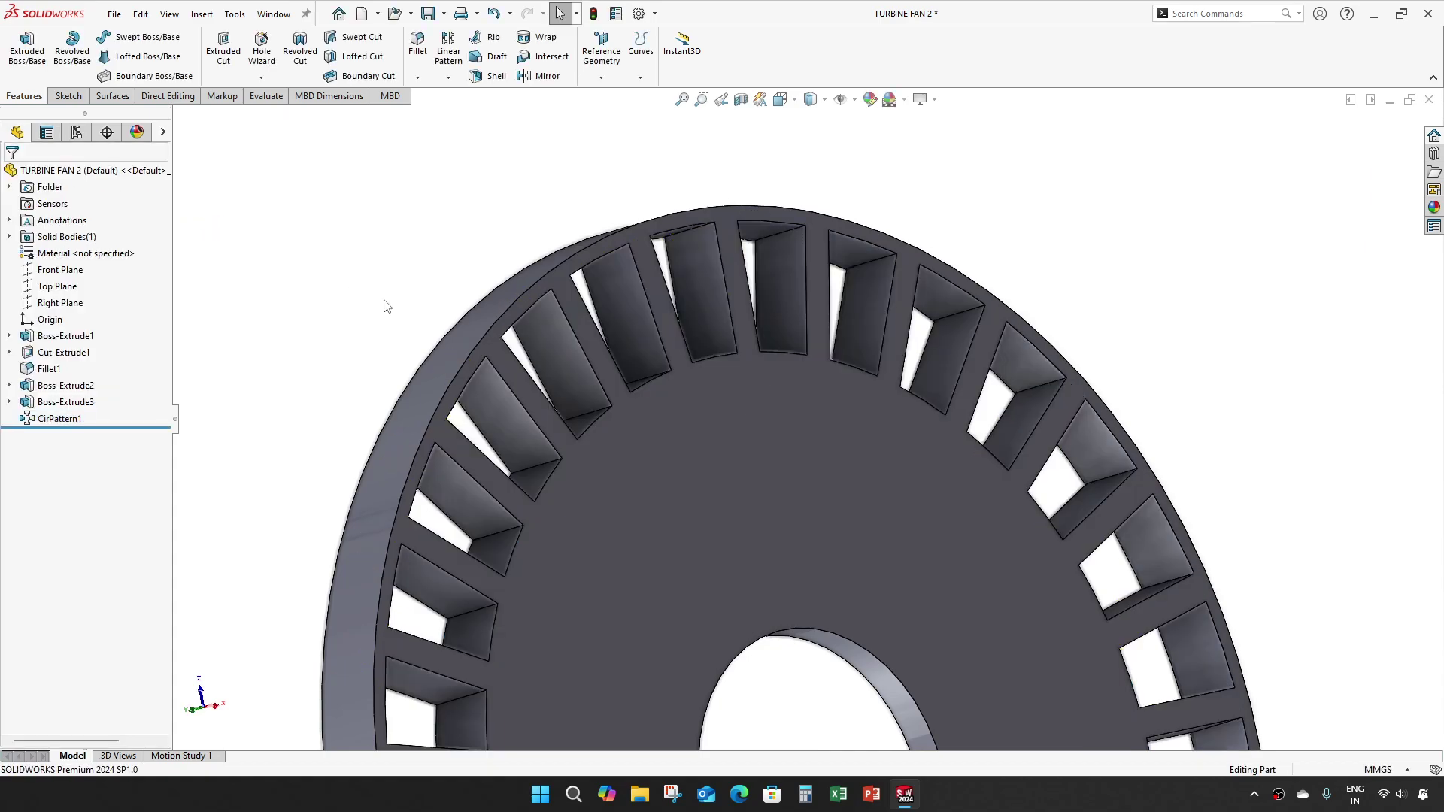
- Start an extruded cut on the hub's recessed face and sketch a circle about 22.6 mm in diameter beside the central bore
scroll(547, 395, up, 3)
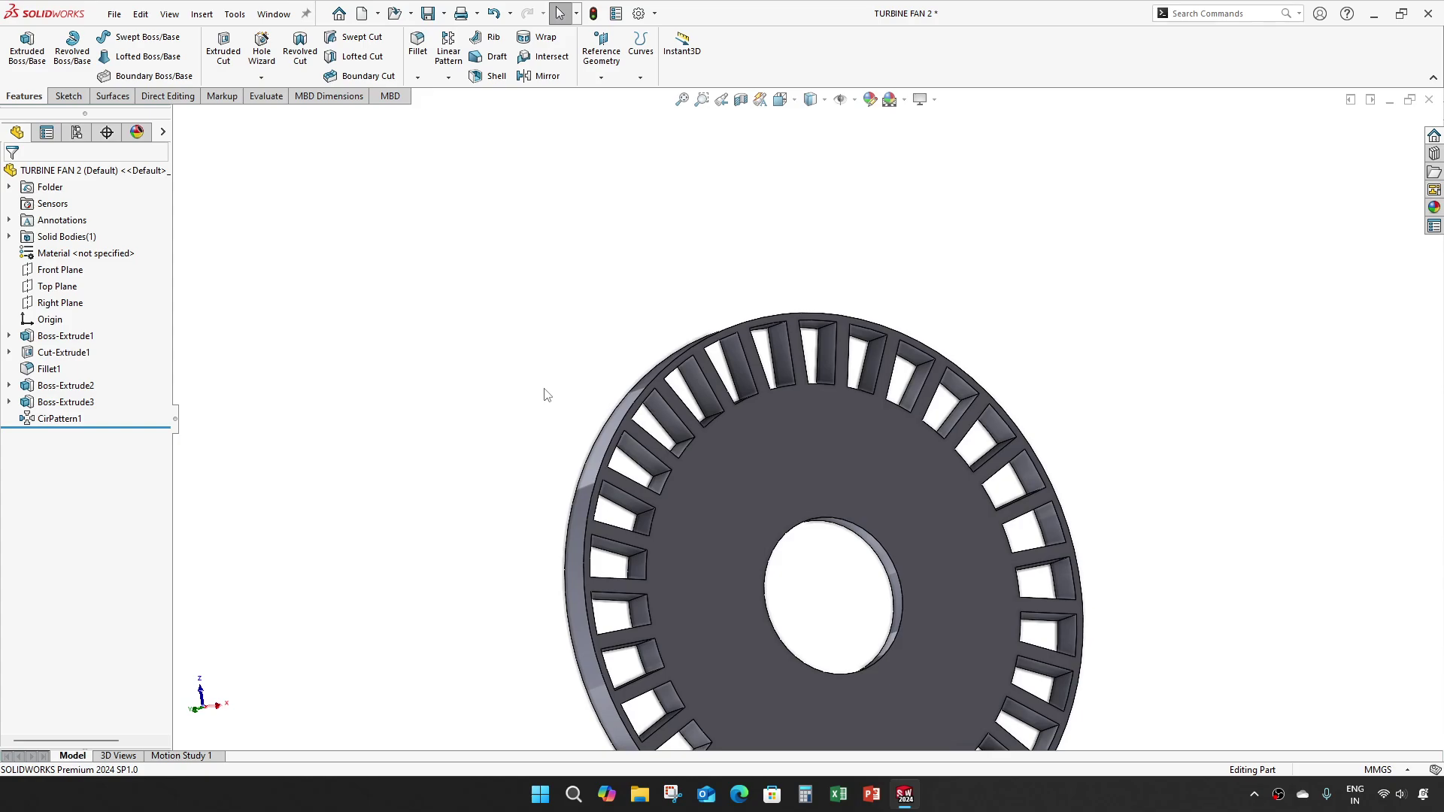
scroll(692, 433, up, 2)
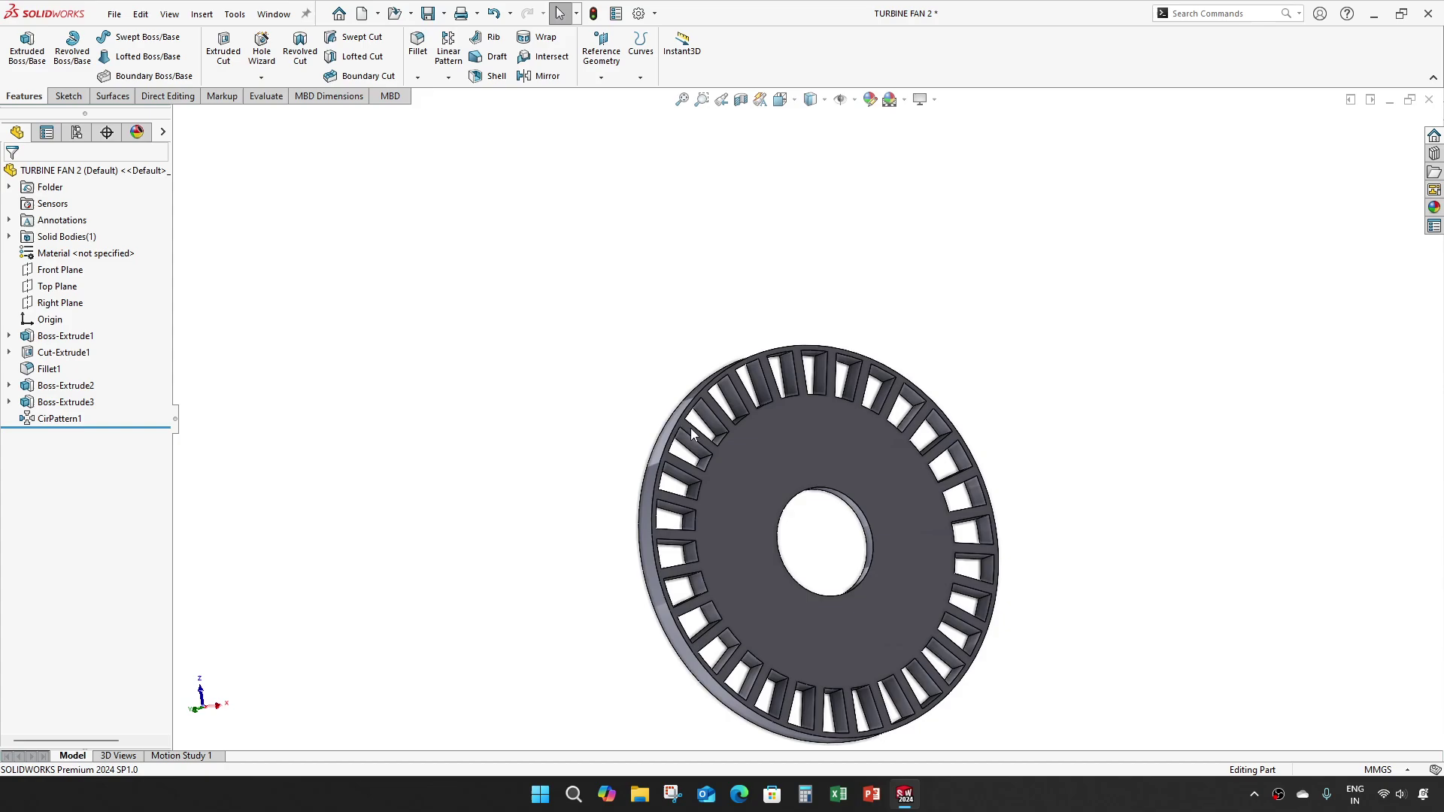
middle_drag(669, 481, 959, 478)
scroll(783, 545, down, 2)
middle_drag(761, 527, 778, 484)
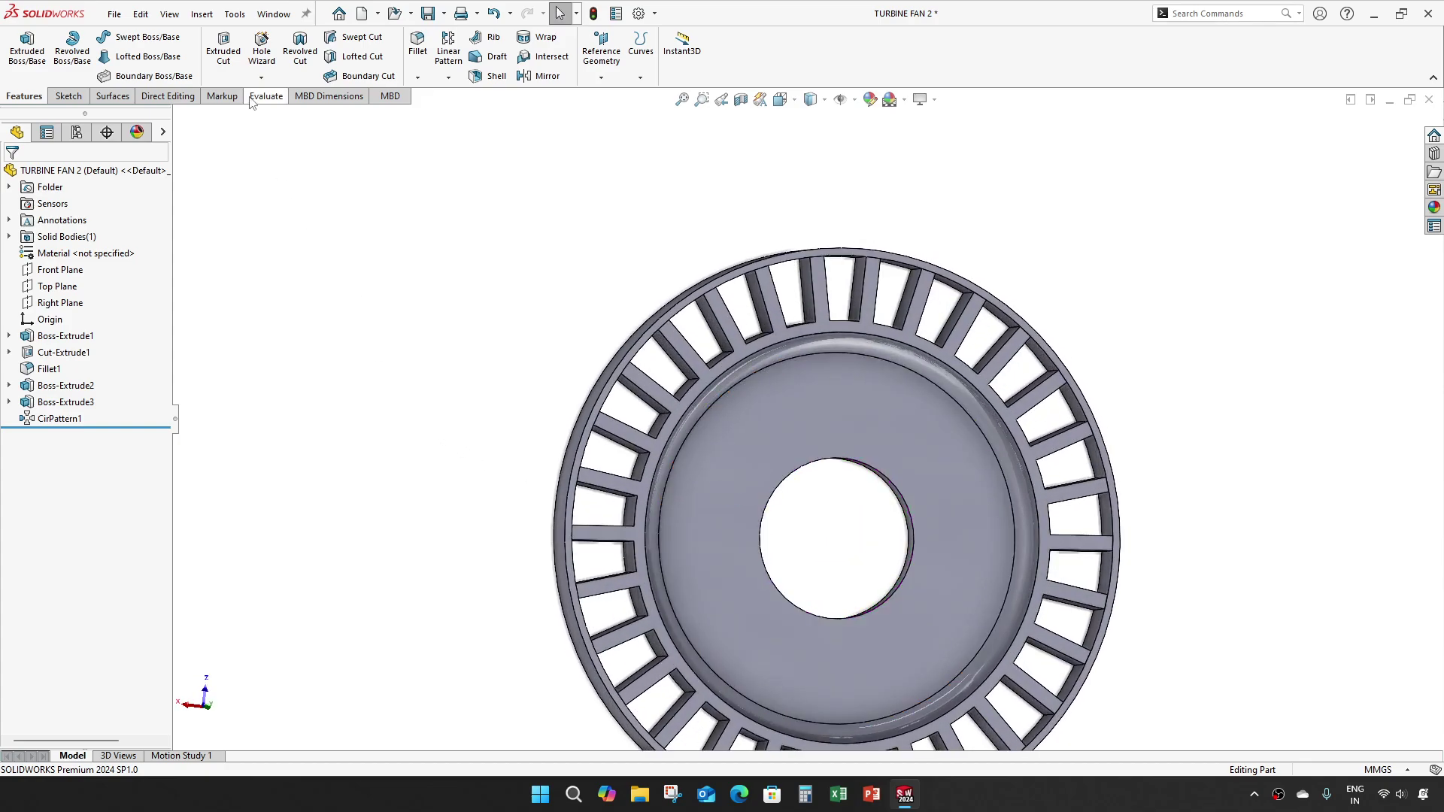
click(224, 48)
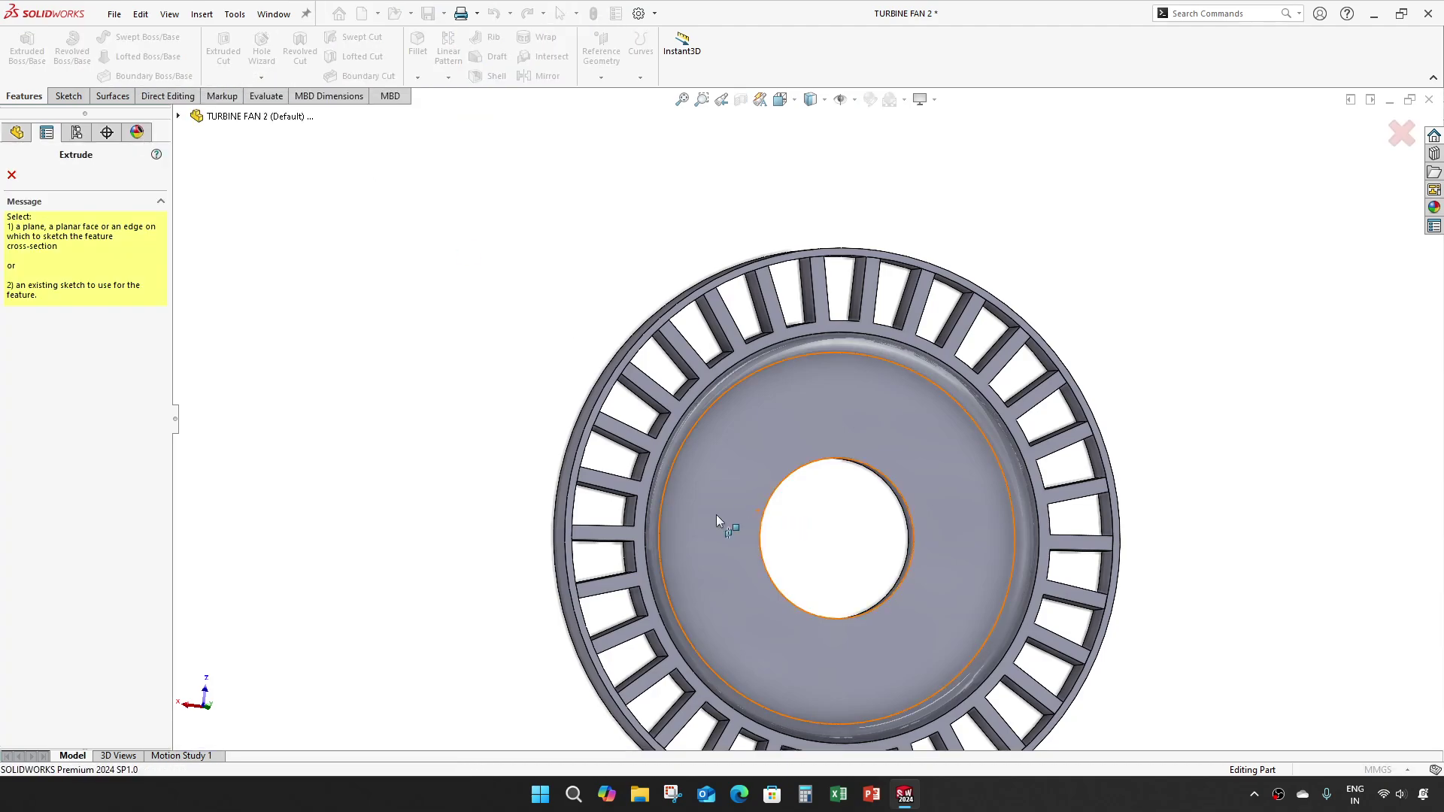
click(716, 514)
click(131, 39)
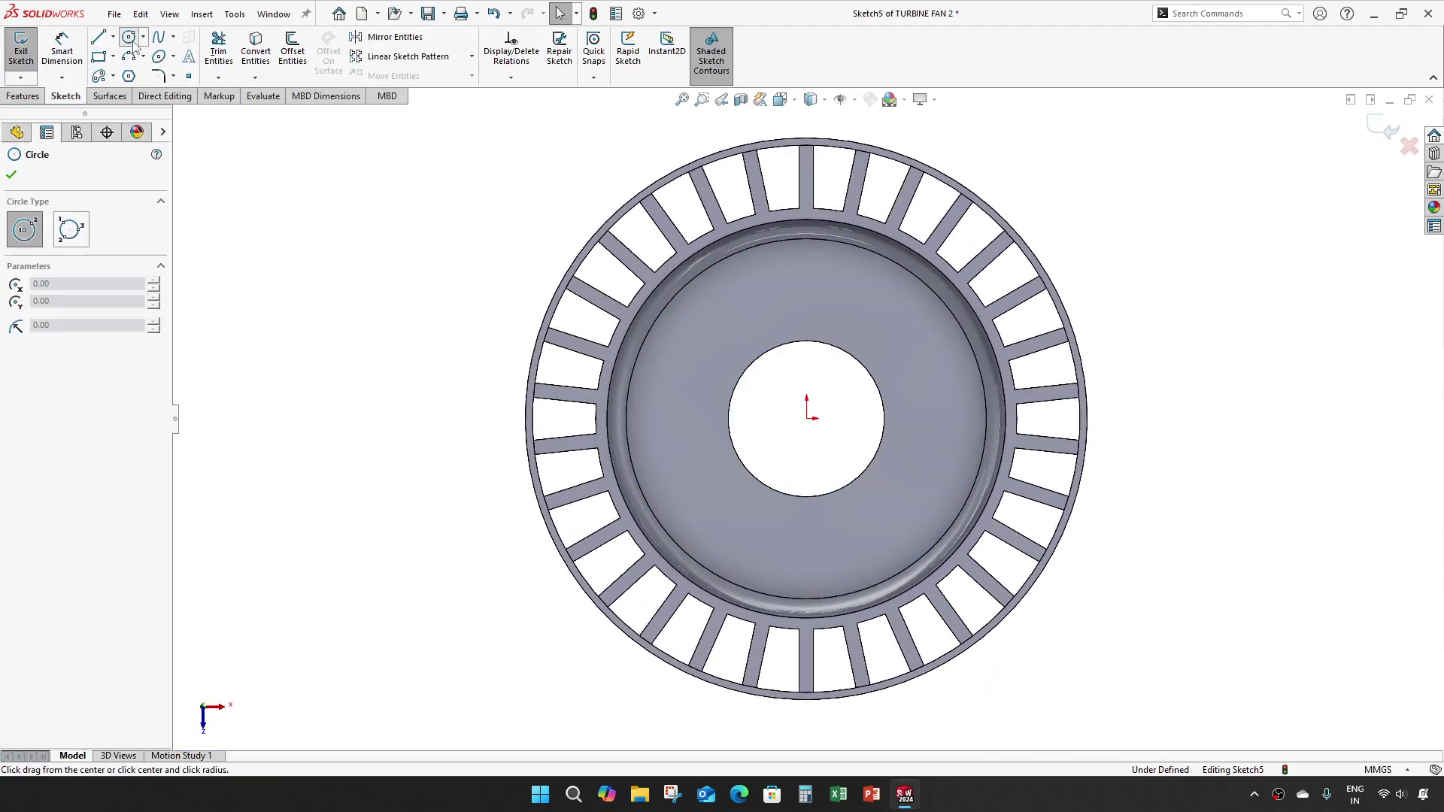
click(683, 419)
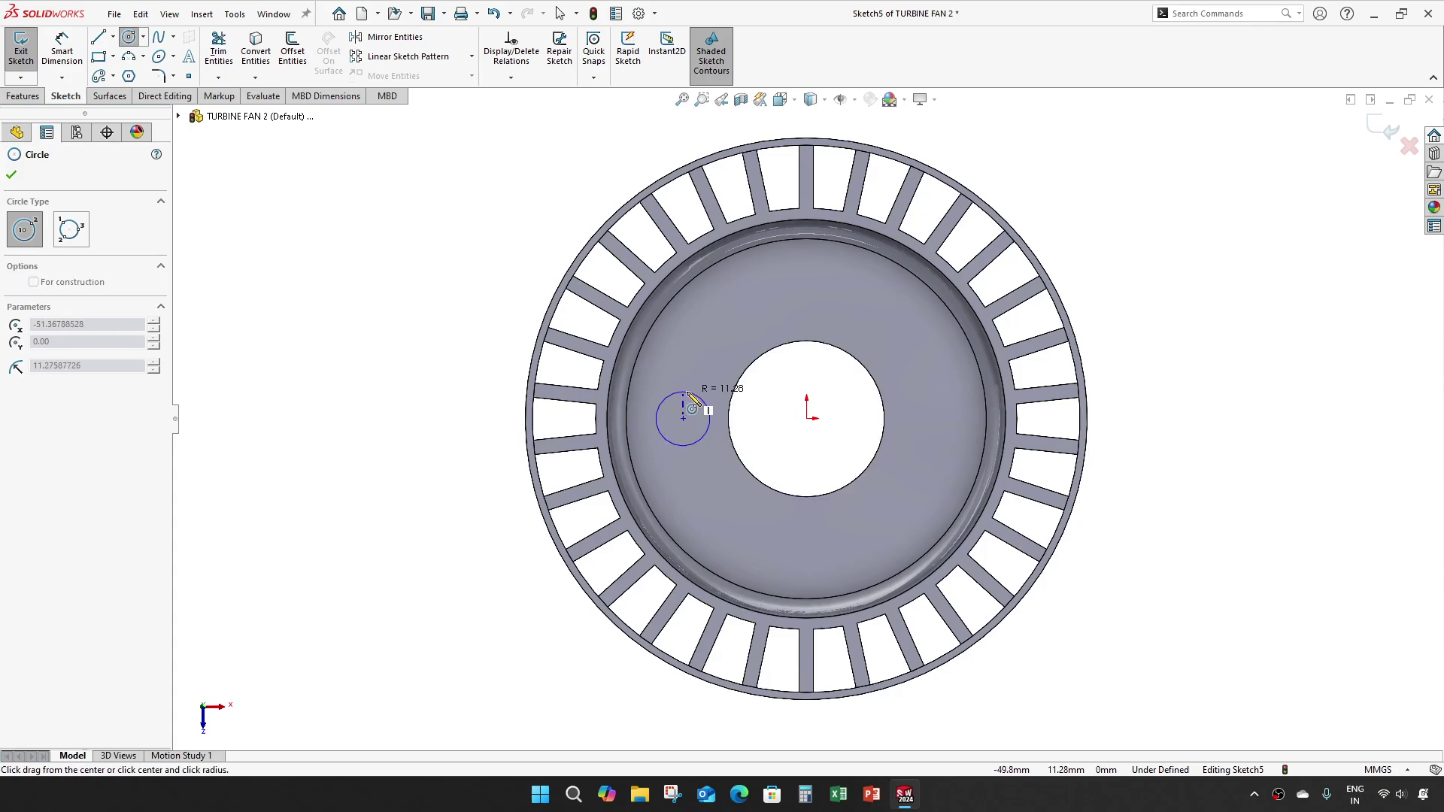
click(689, 393)
key(Escape)
- Dimension the small circle's diameter to 16 mm
scroll(689, 409, down, 3)
key(d)
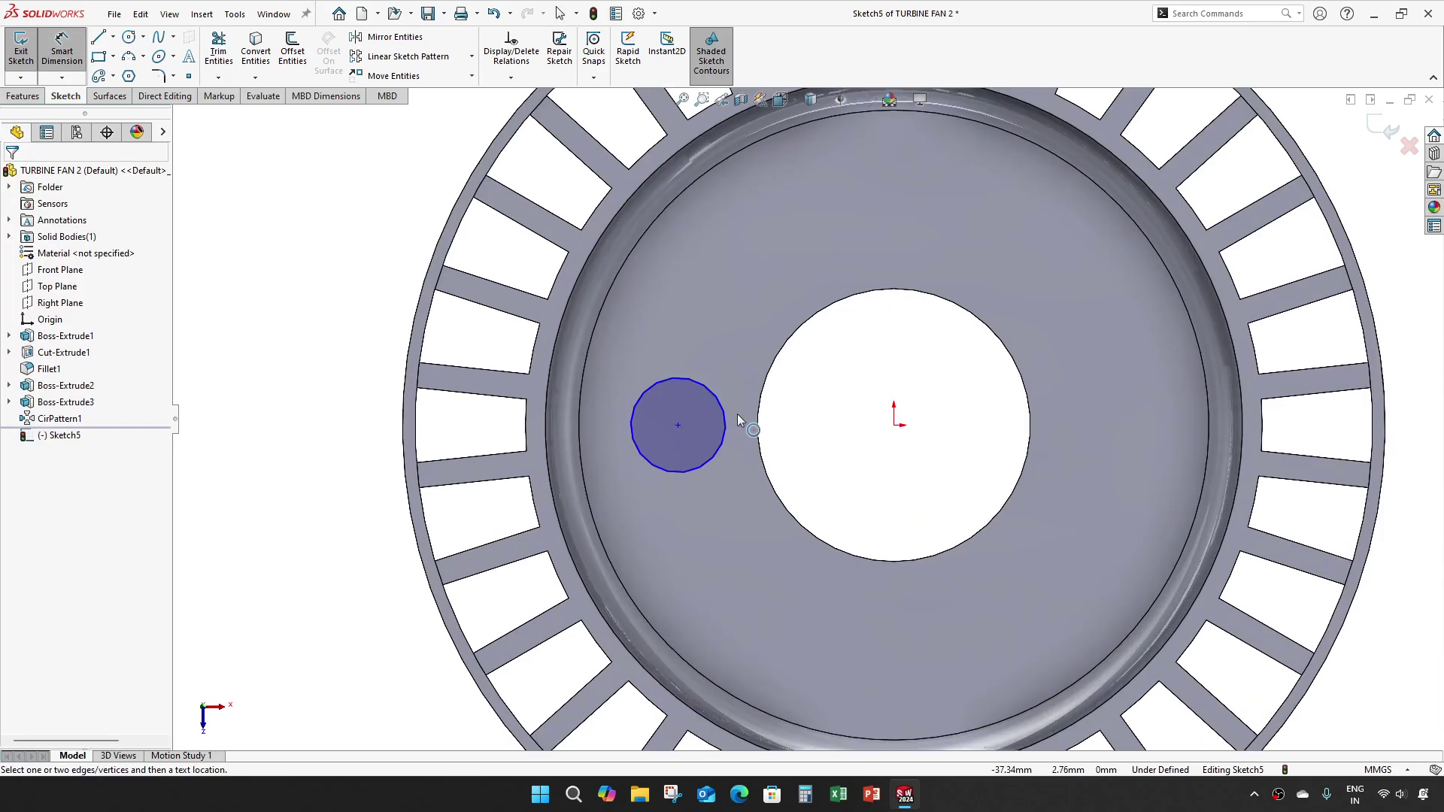
click(725, 418)
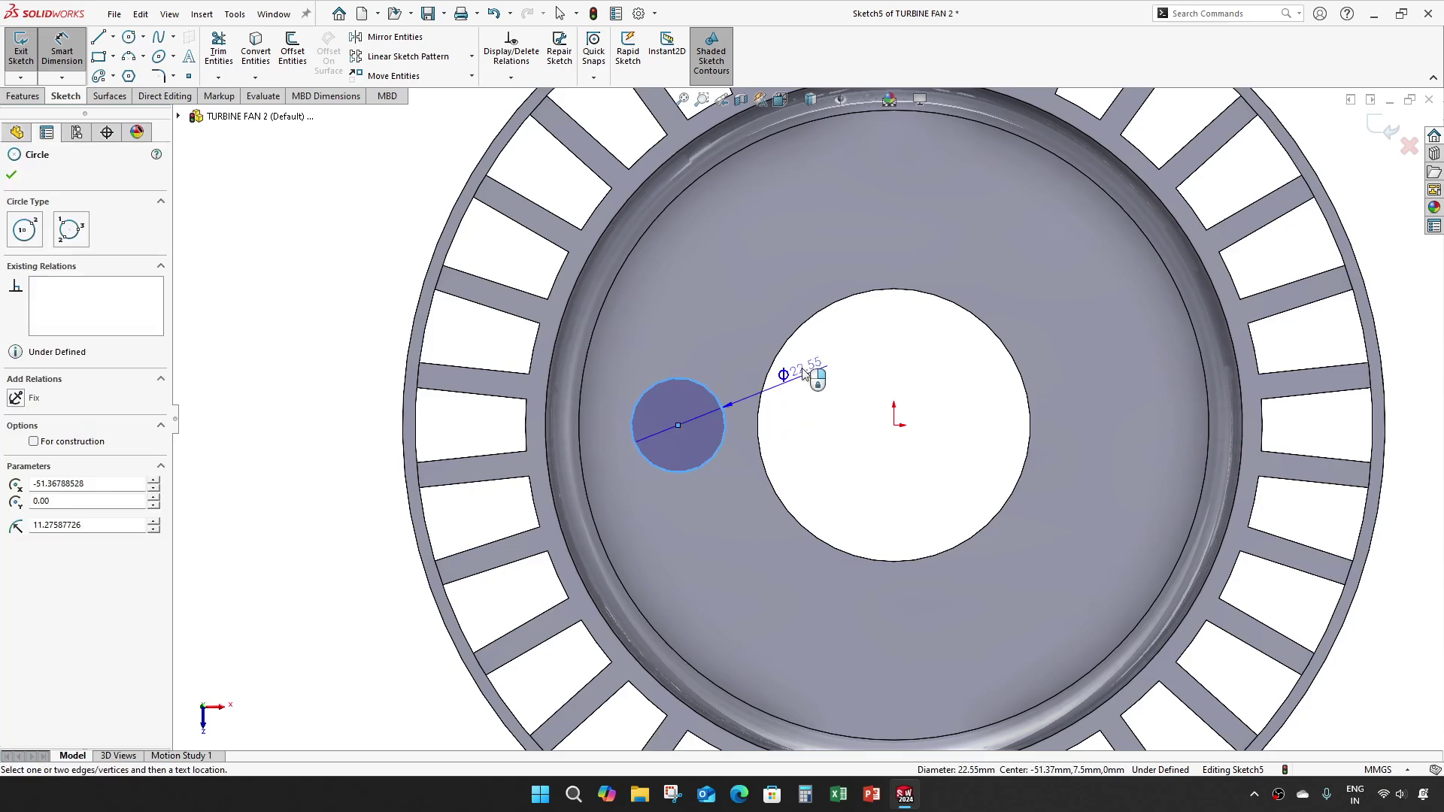
click(803, 364)
text(16)
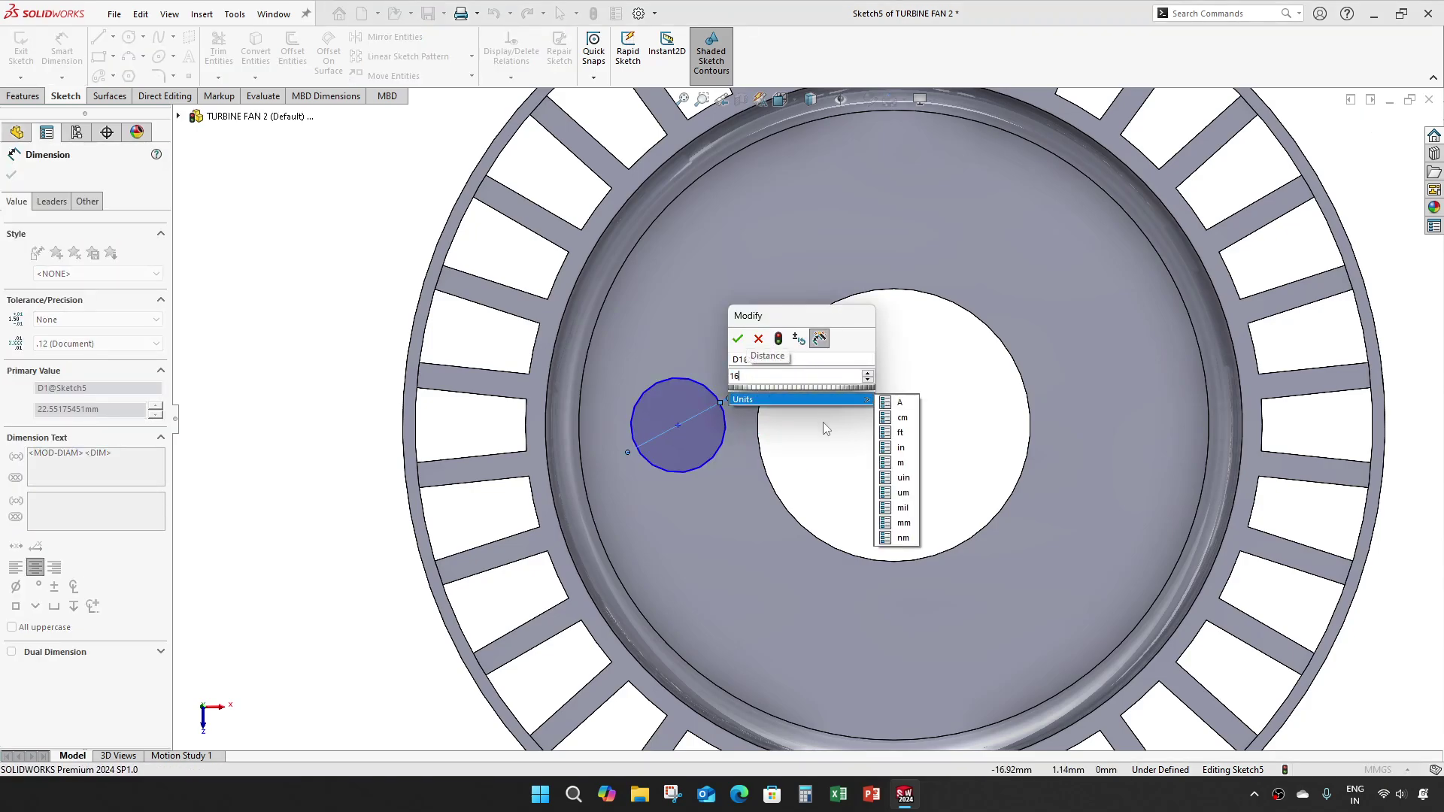
key(Return)
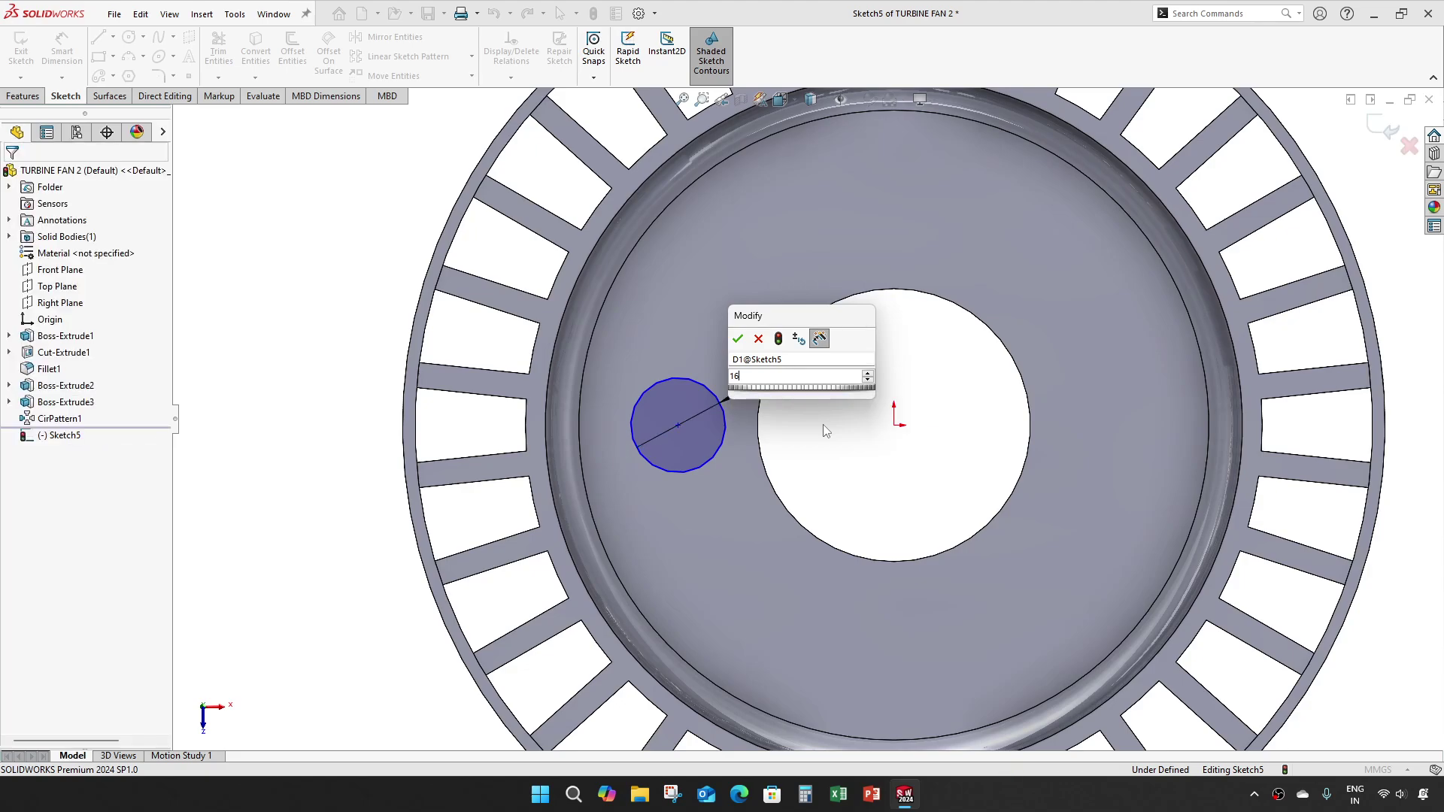
key(Return)
scroll(823, 425, down, 3)
key(Escape)
- Add a horizontal relation between the origin and the small circle's centre
click(924, 443)
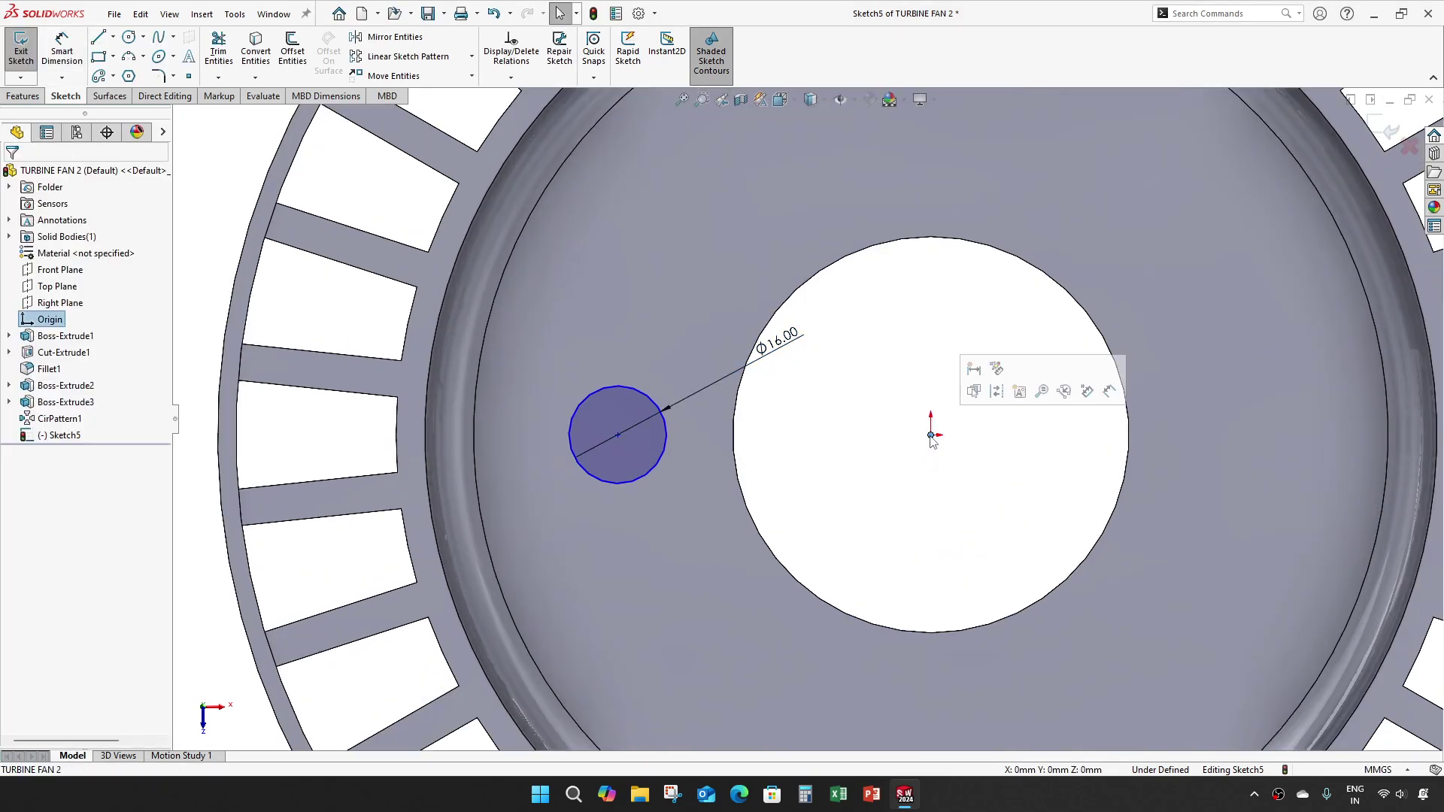
ctrl+click(618, 435)
click(666, 371)
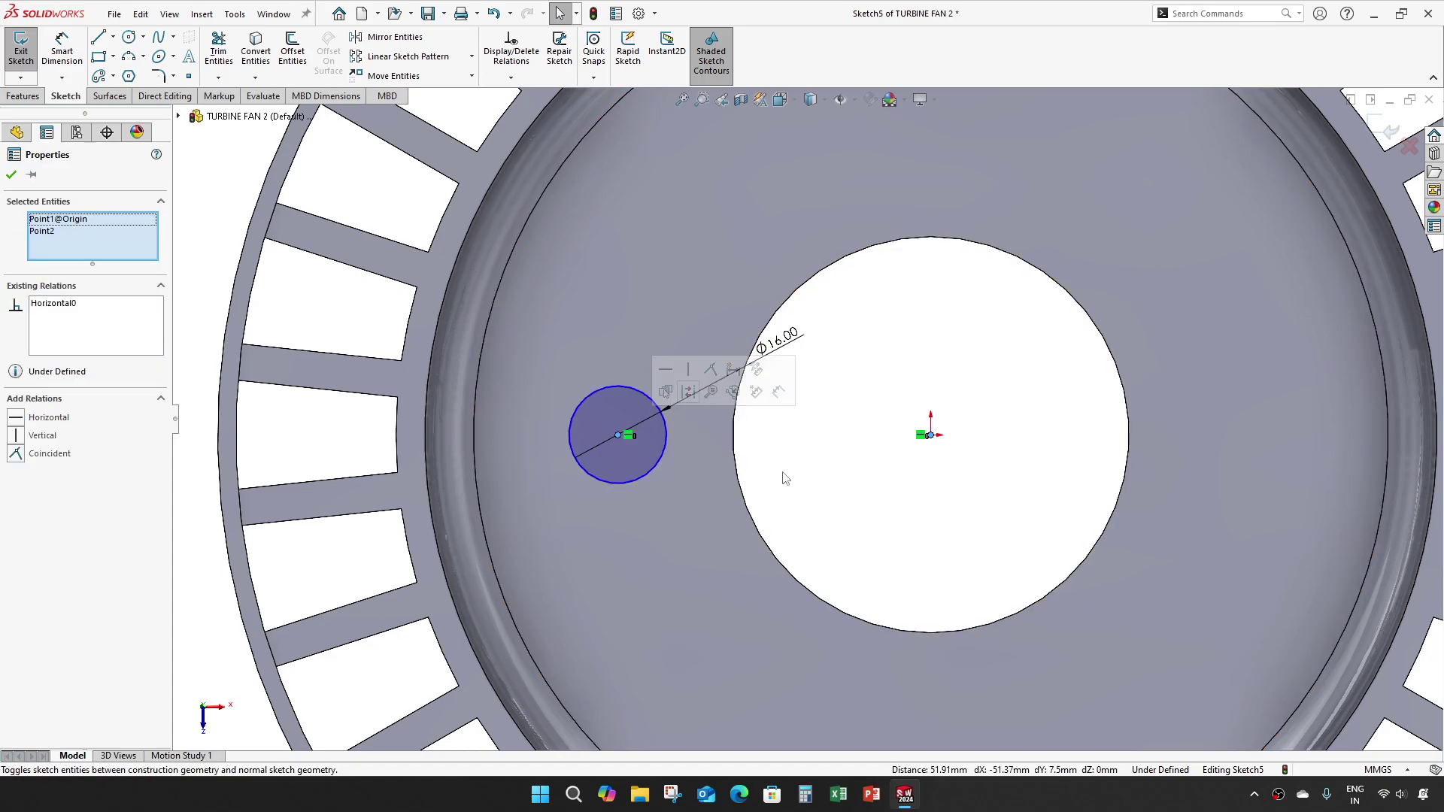
- Dimension the horizontal distance between the small circle's centre and the origin to 45 mm
key(d)
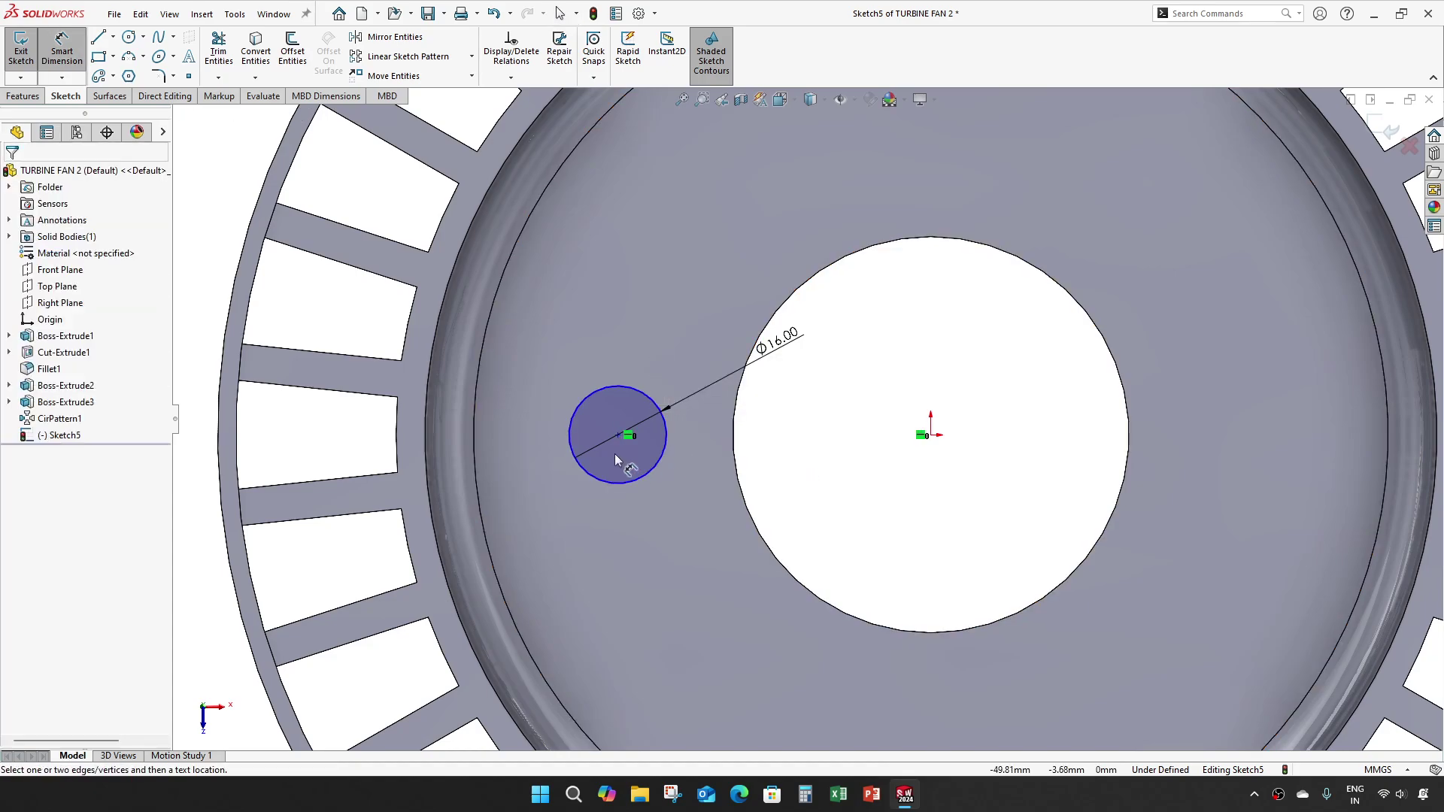
click(618, 435)
click(931, 437)
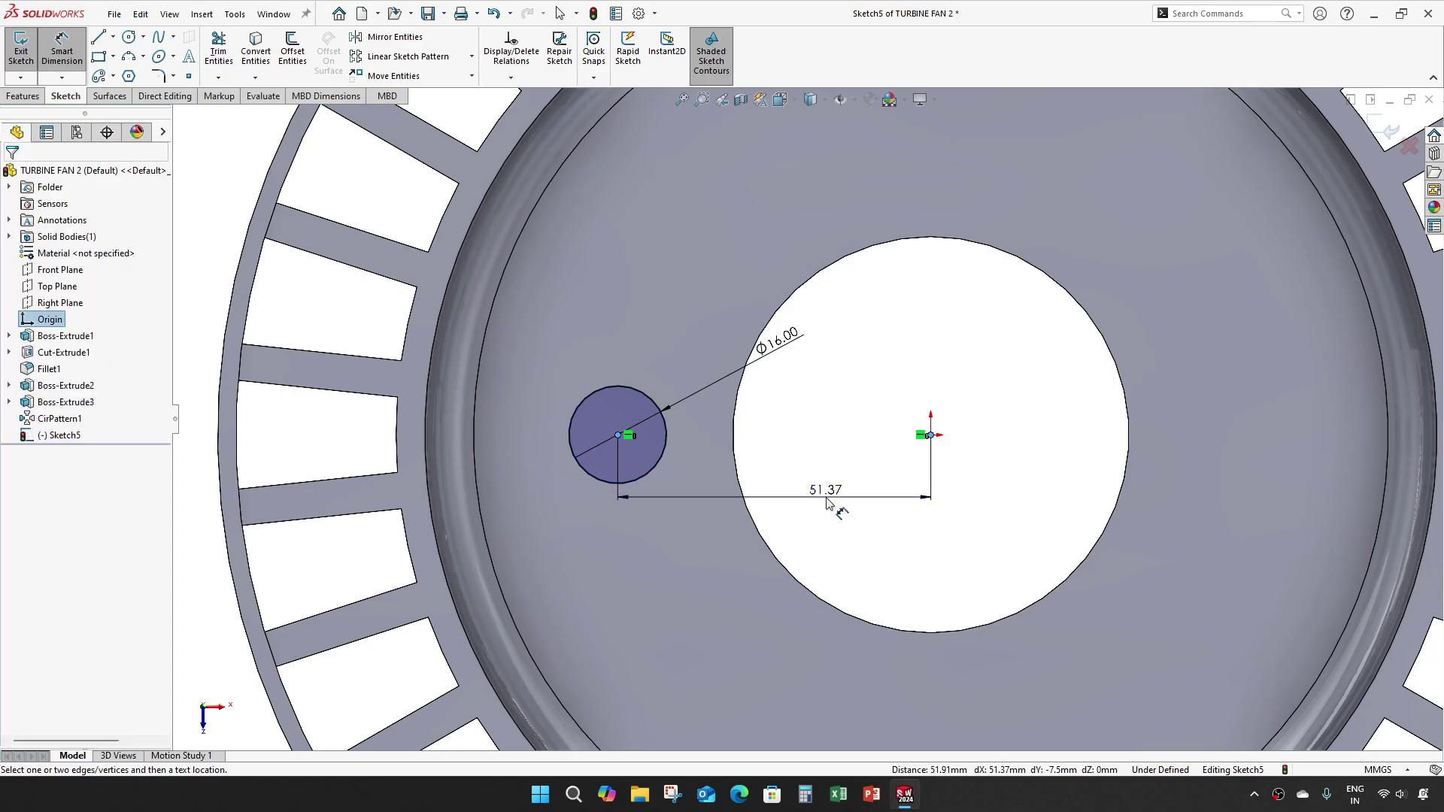
click(827, 492)
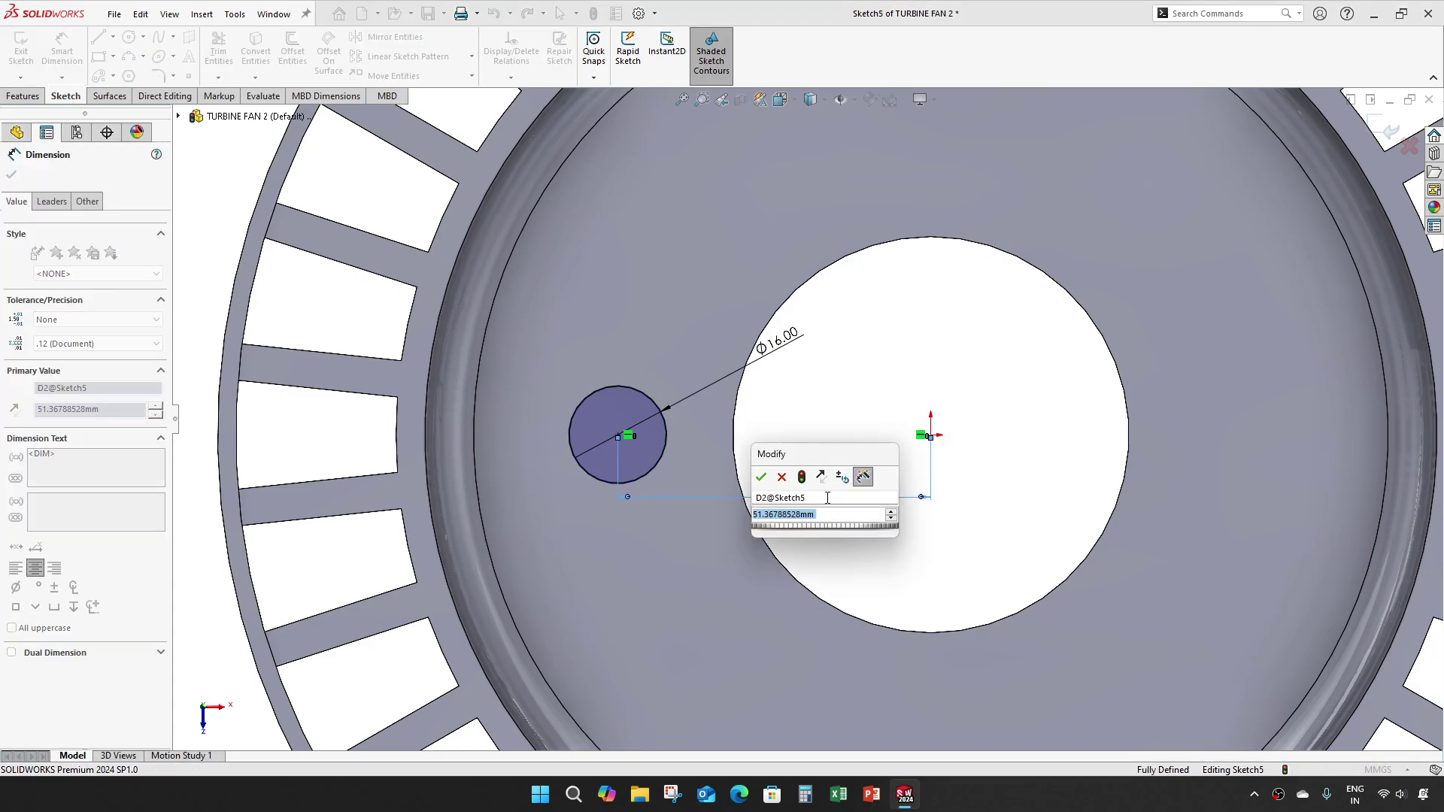
text(45)
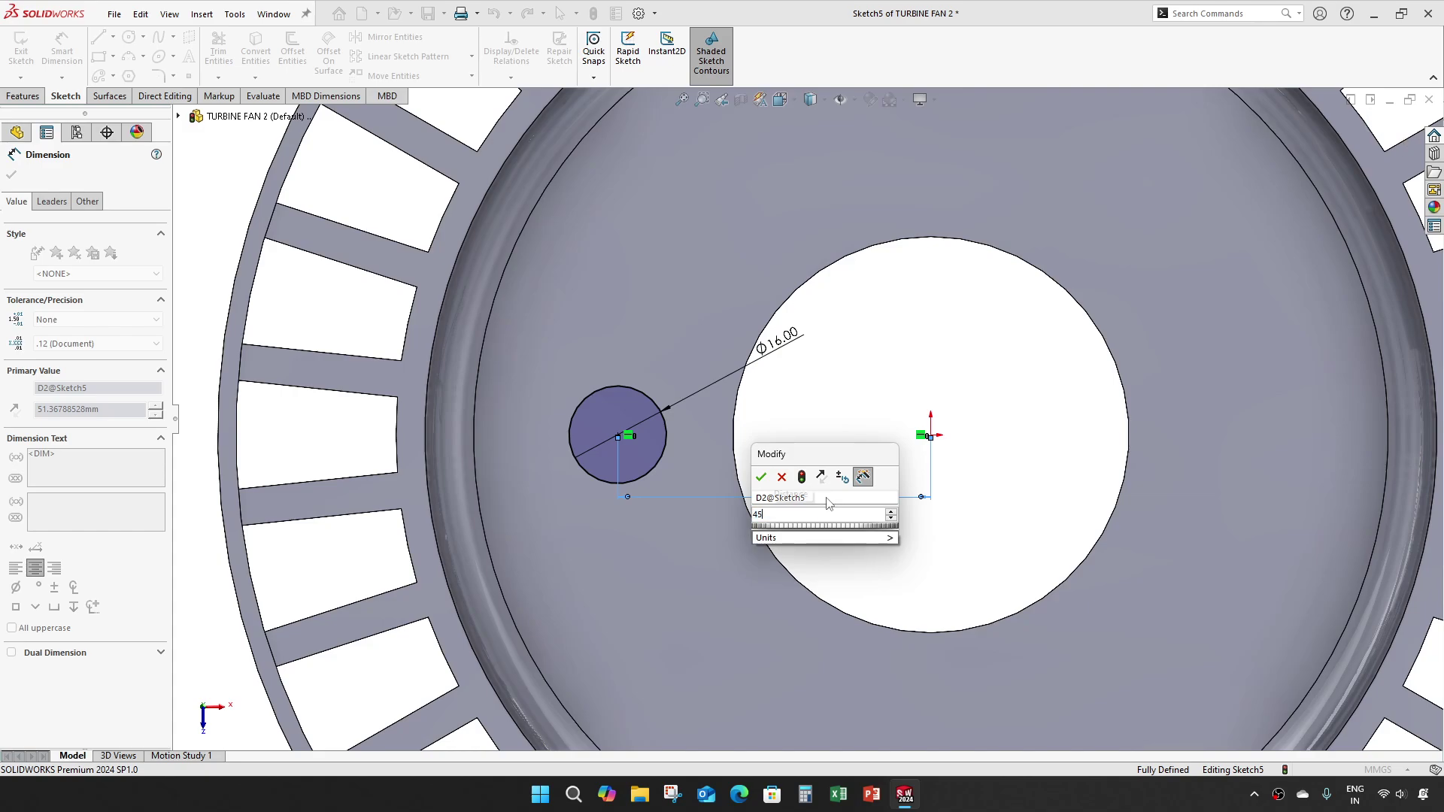
key(Return)
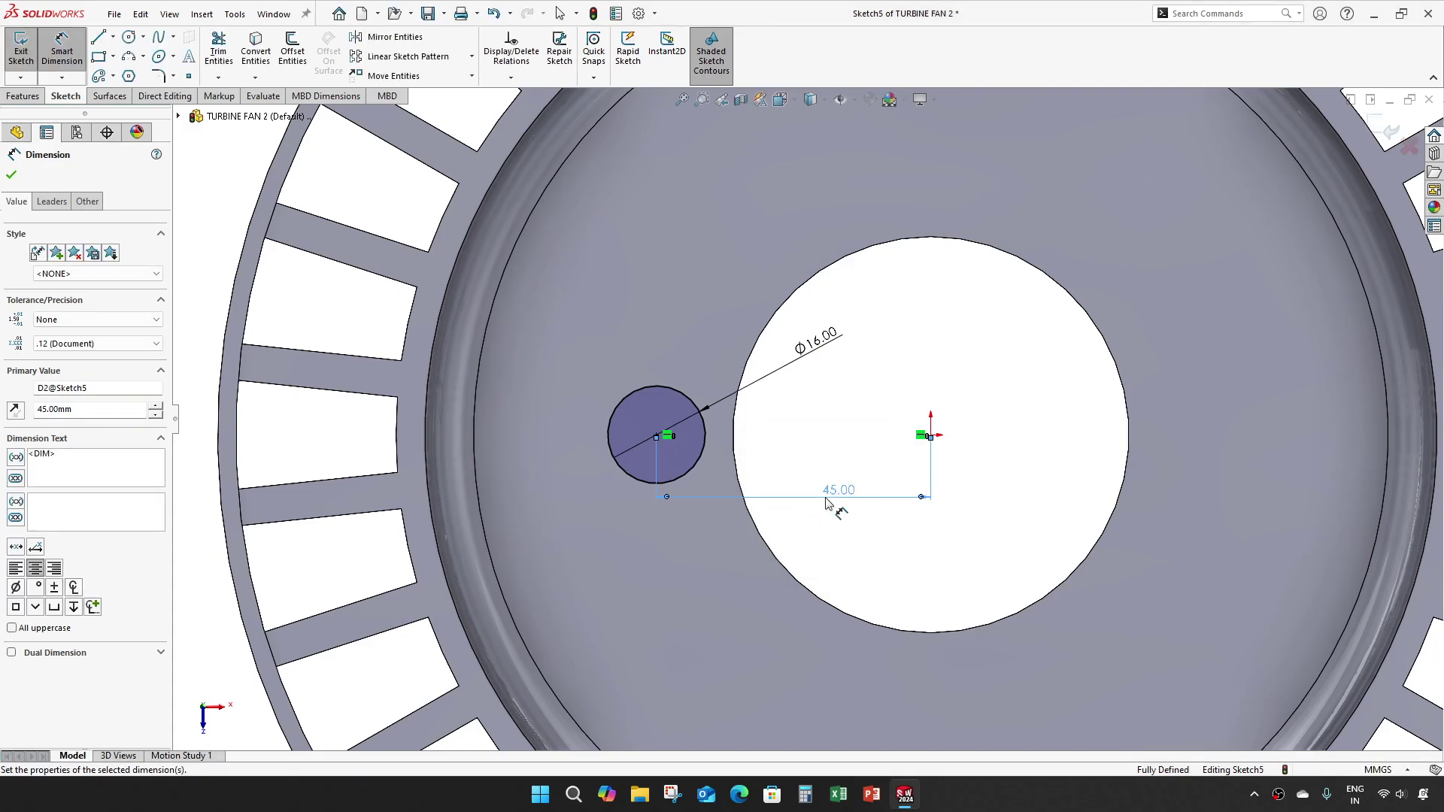
click(850, 437)
- Exit the sketch and cut the 16 mm circle all the way through the hub
click(1389, 132)
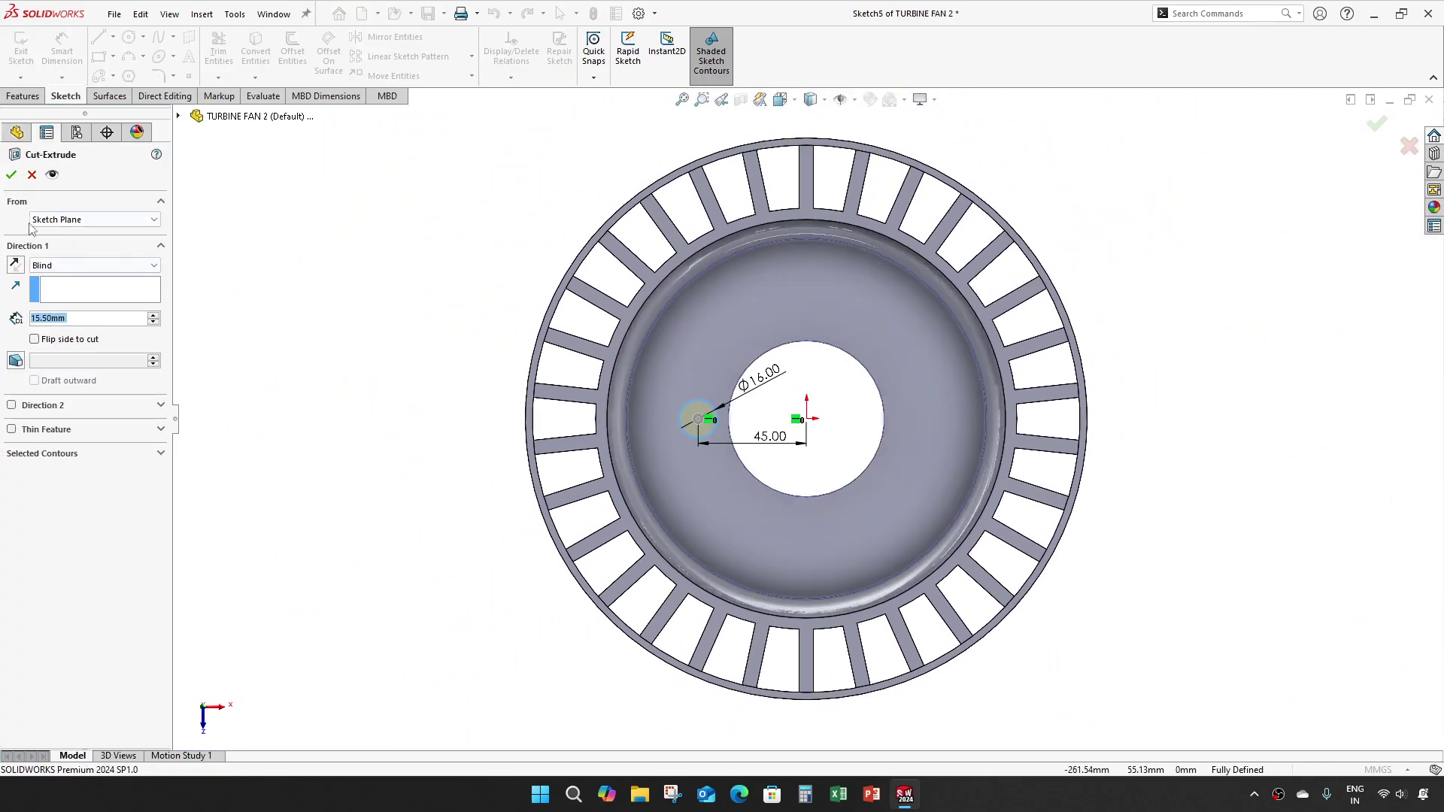
click(90, 265)
click(60, 286)
click(11, 175)
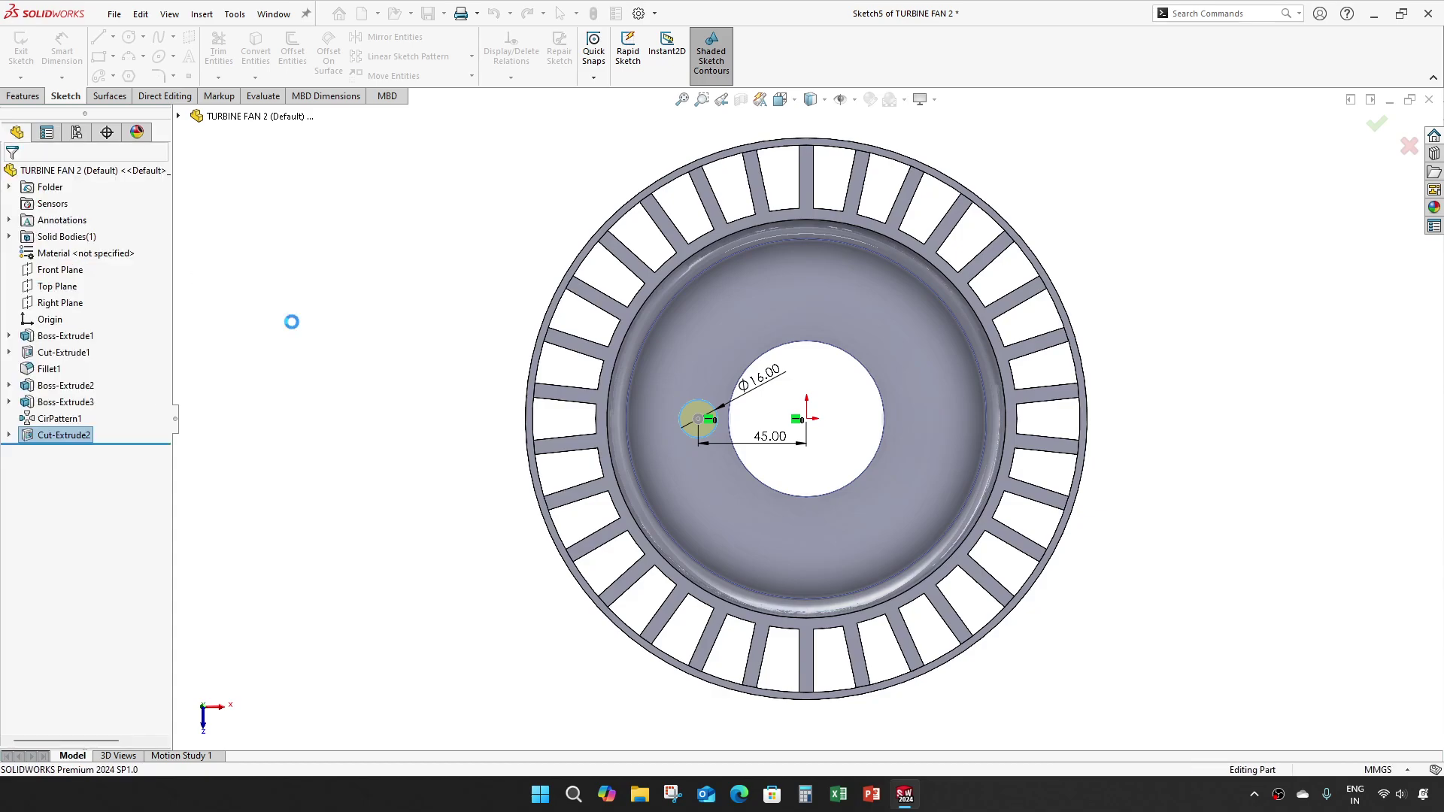
- Circular-pattern the small hole's cut about the central bore's cylindrical face with 5 equally spaced instances over 360 degrees
scroll(808, 419, down, 3)
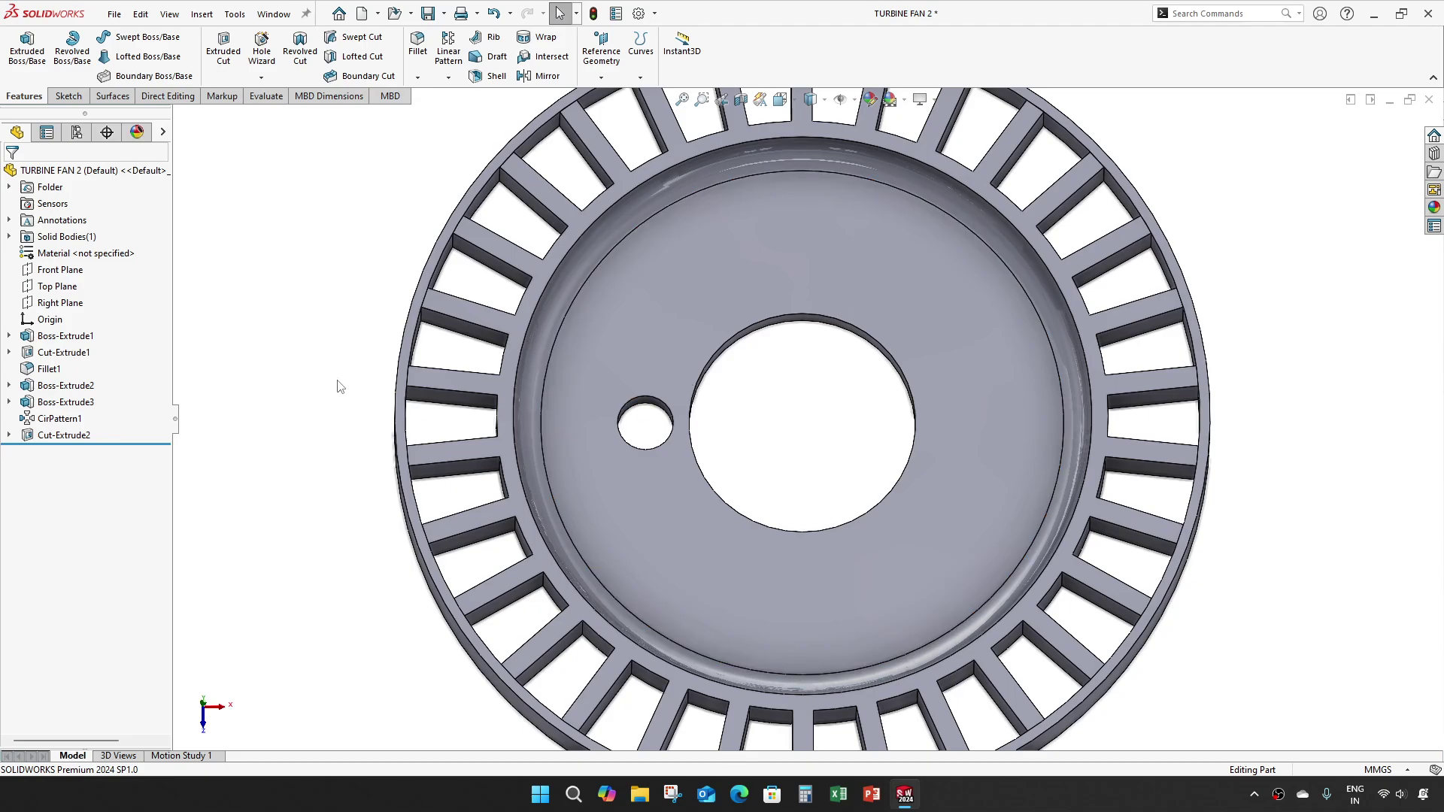
click(72, 435)
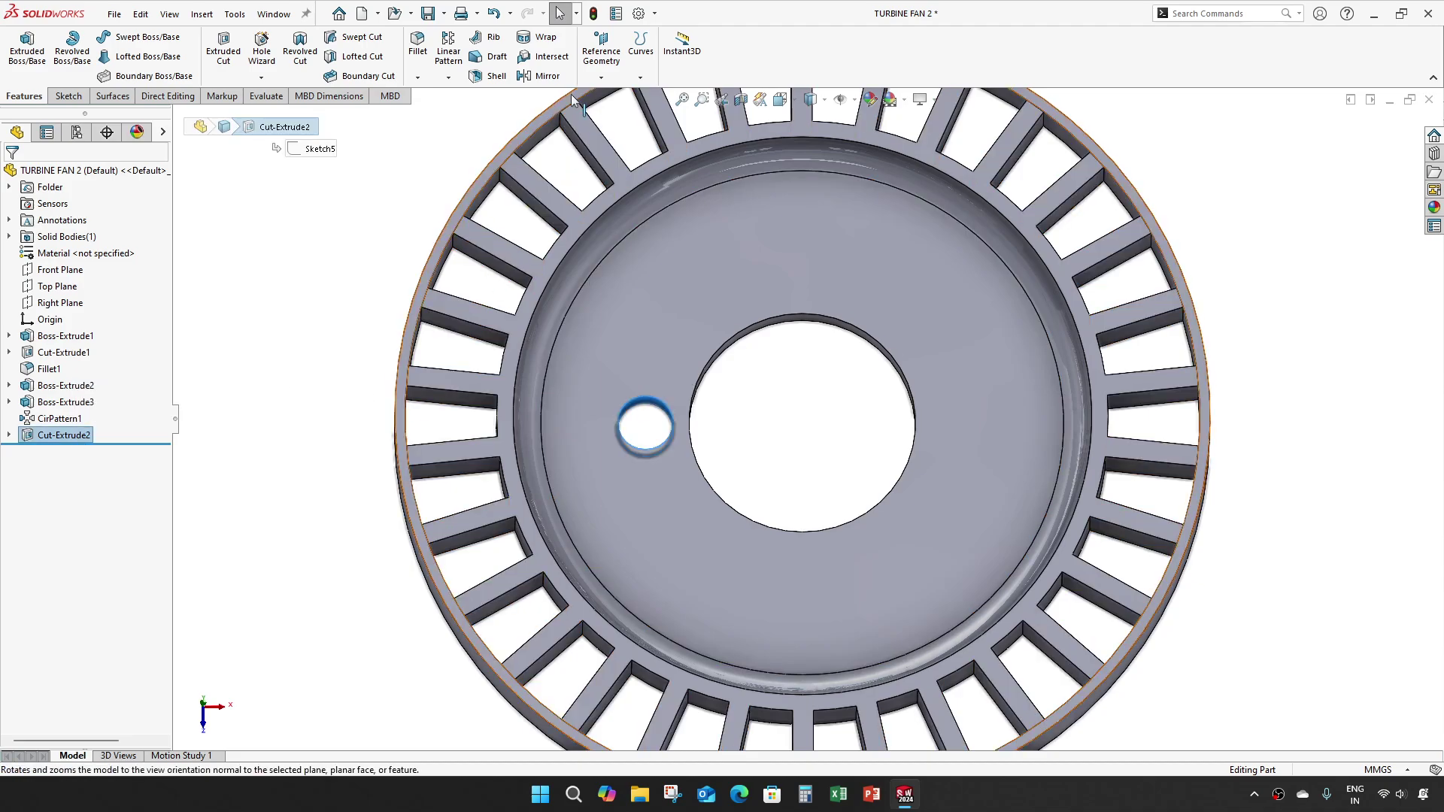
click(448, 78)
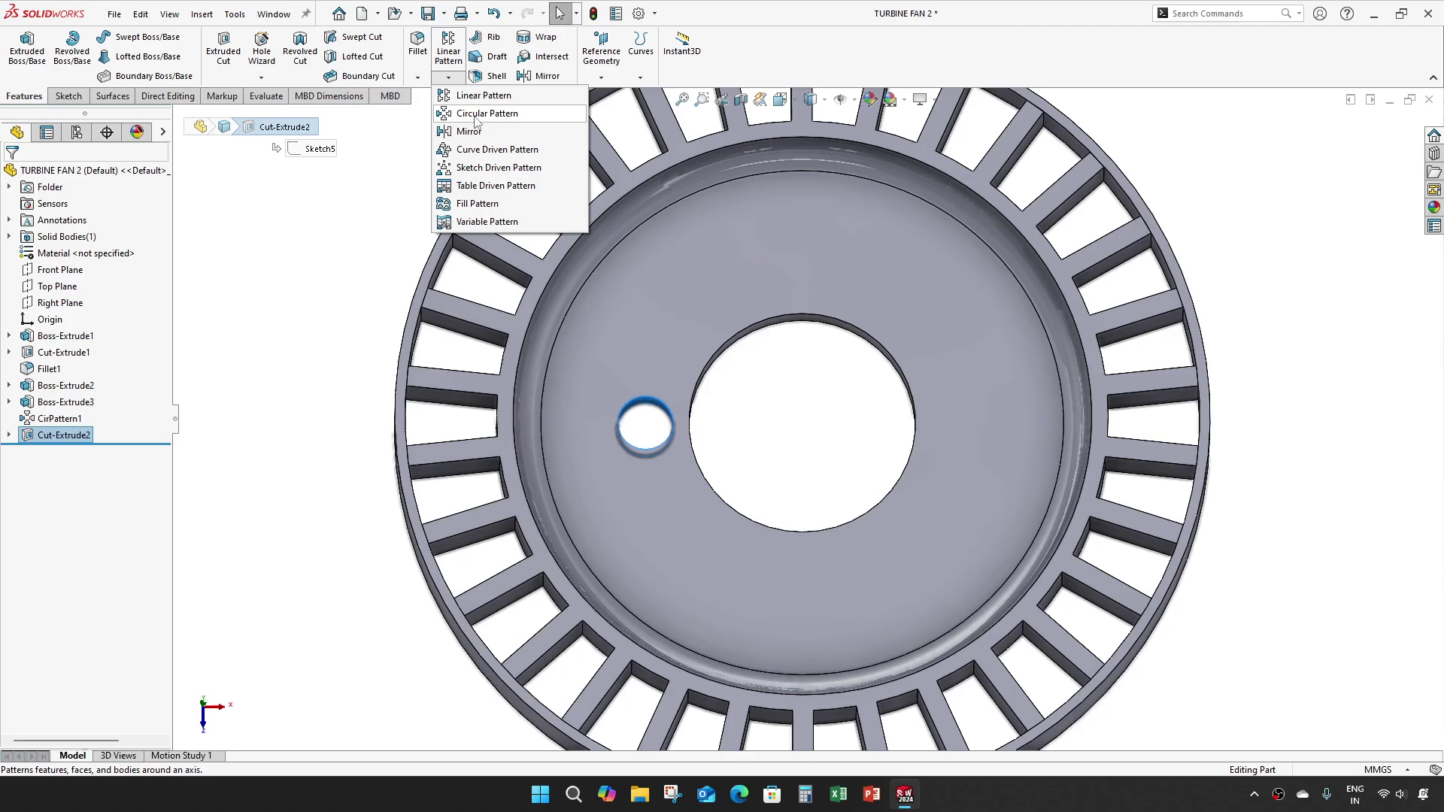
click(482, 117)
middle_drag(593, 331, 644, 315)
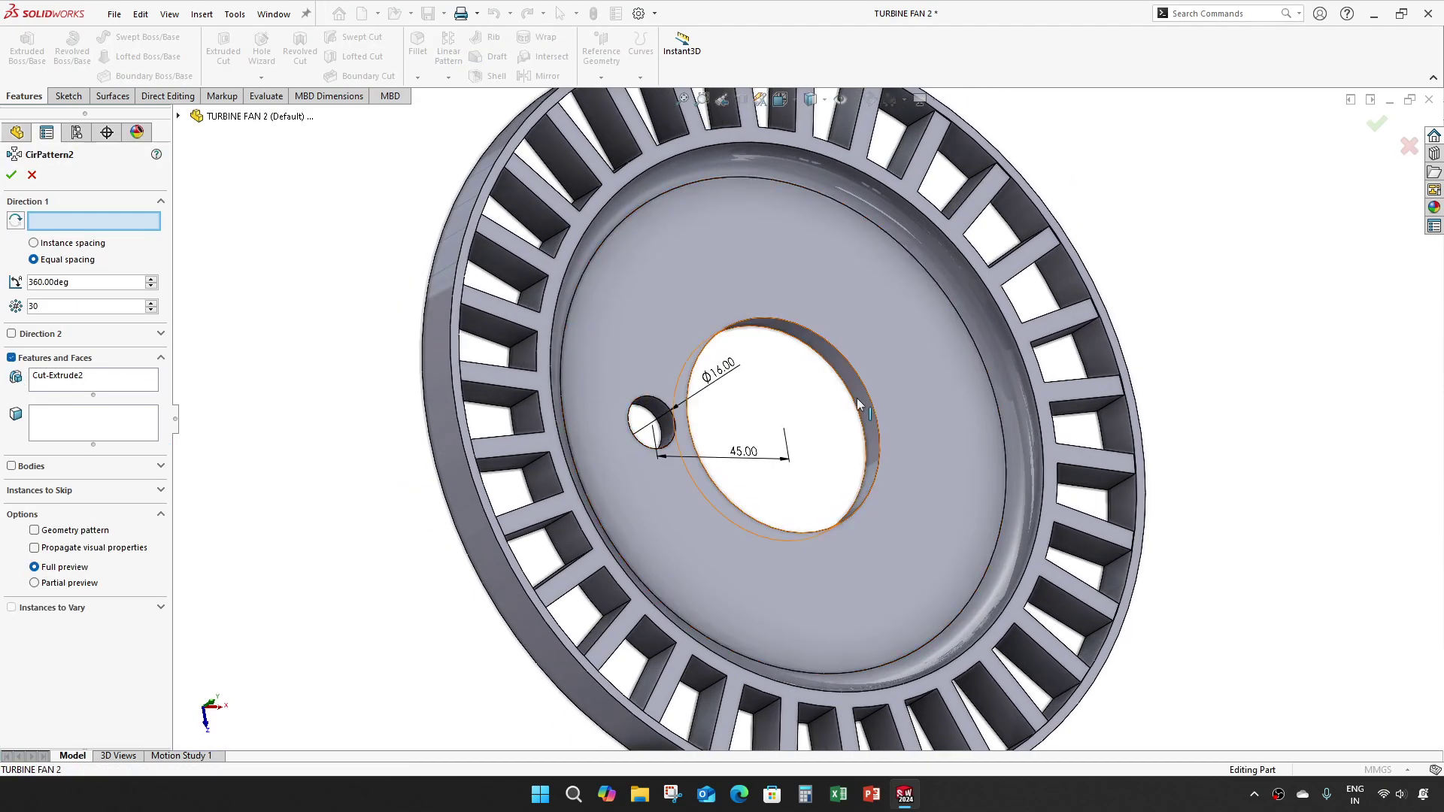
click(822, 402)
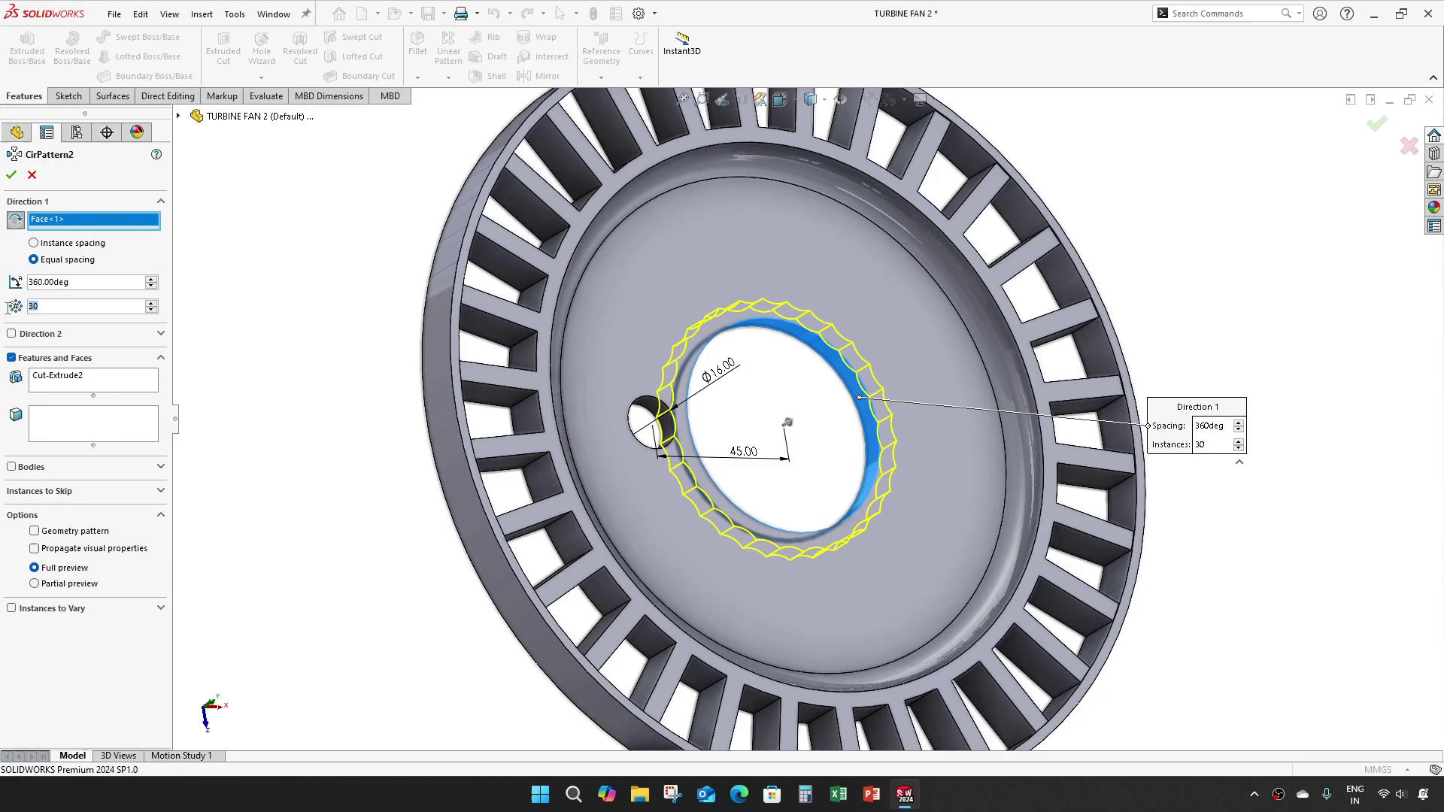
text(5)
key(Return)
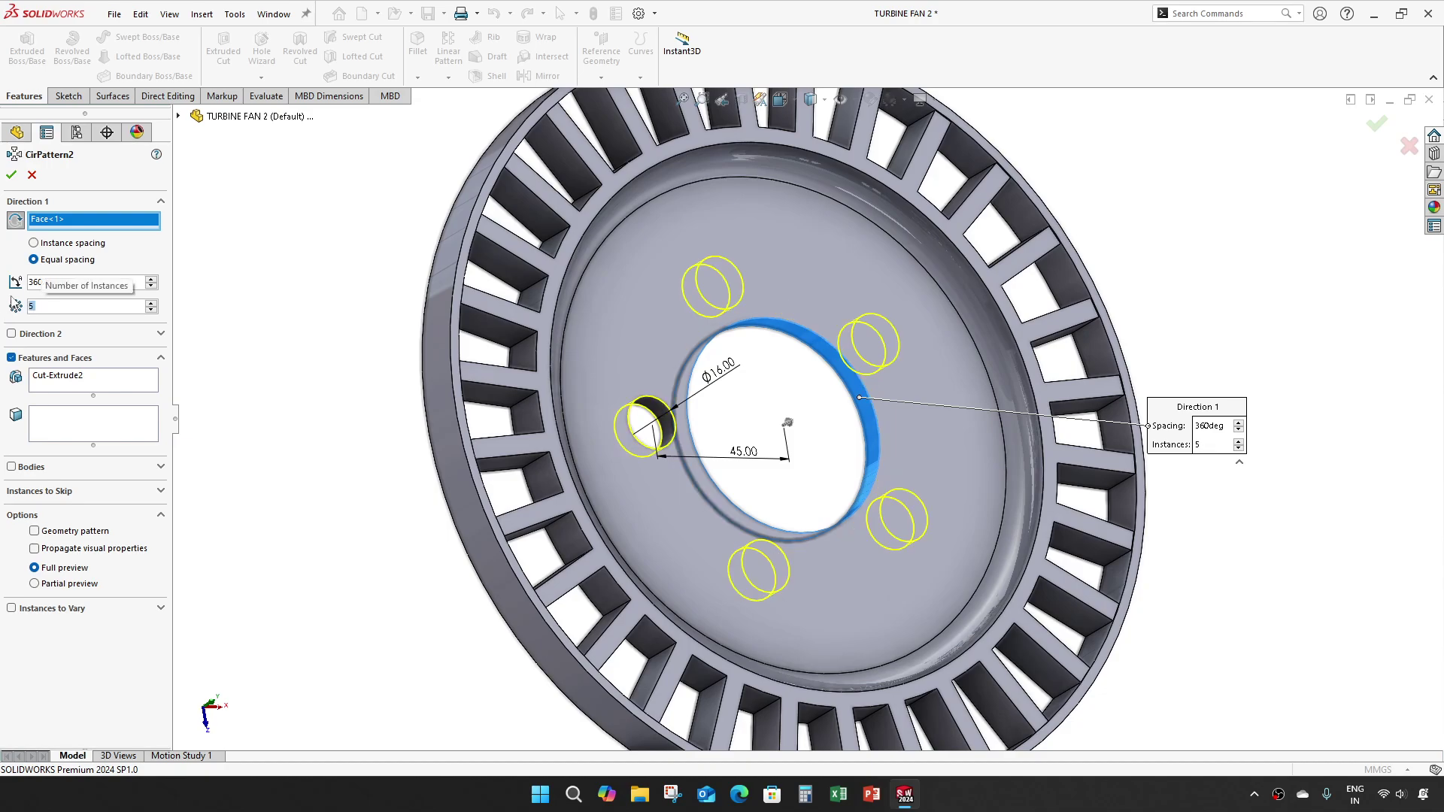
click(12, 172)
- Start a constant-size fillet with a 1 mm radius and select the front face of the hub rim and blades
key(ctrl+1)
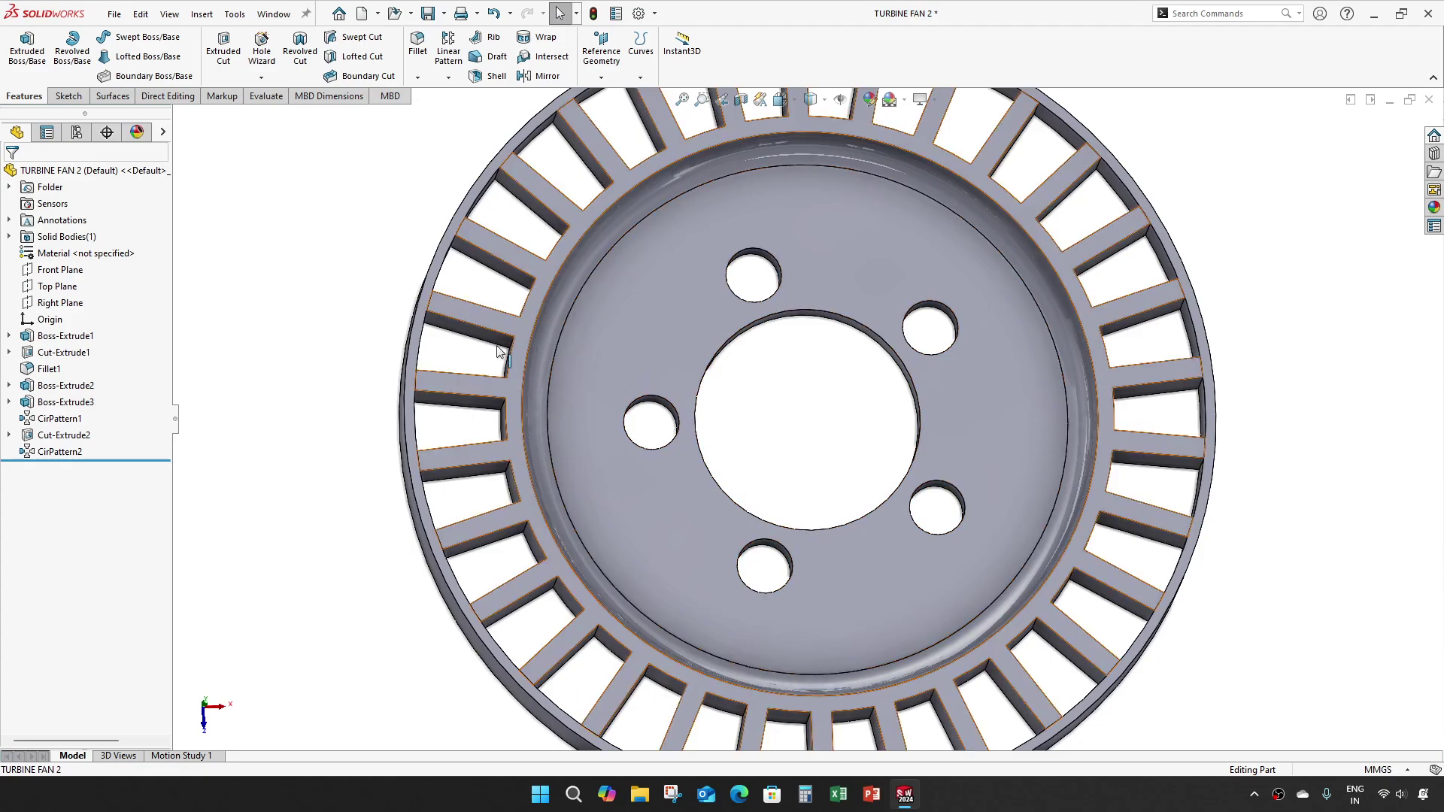
key(f)
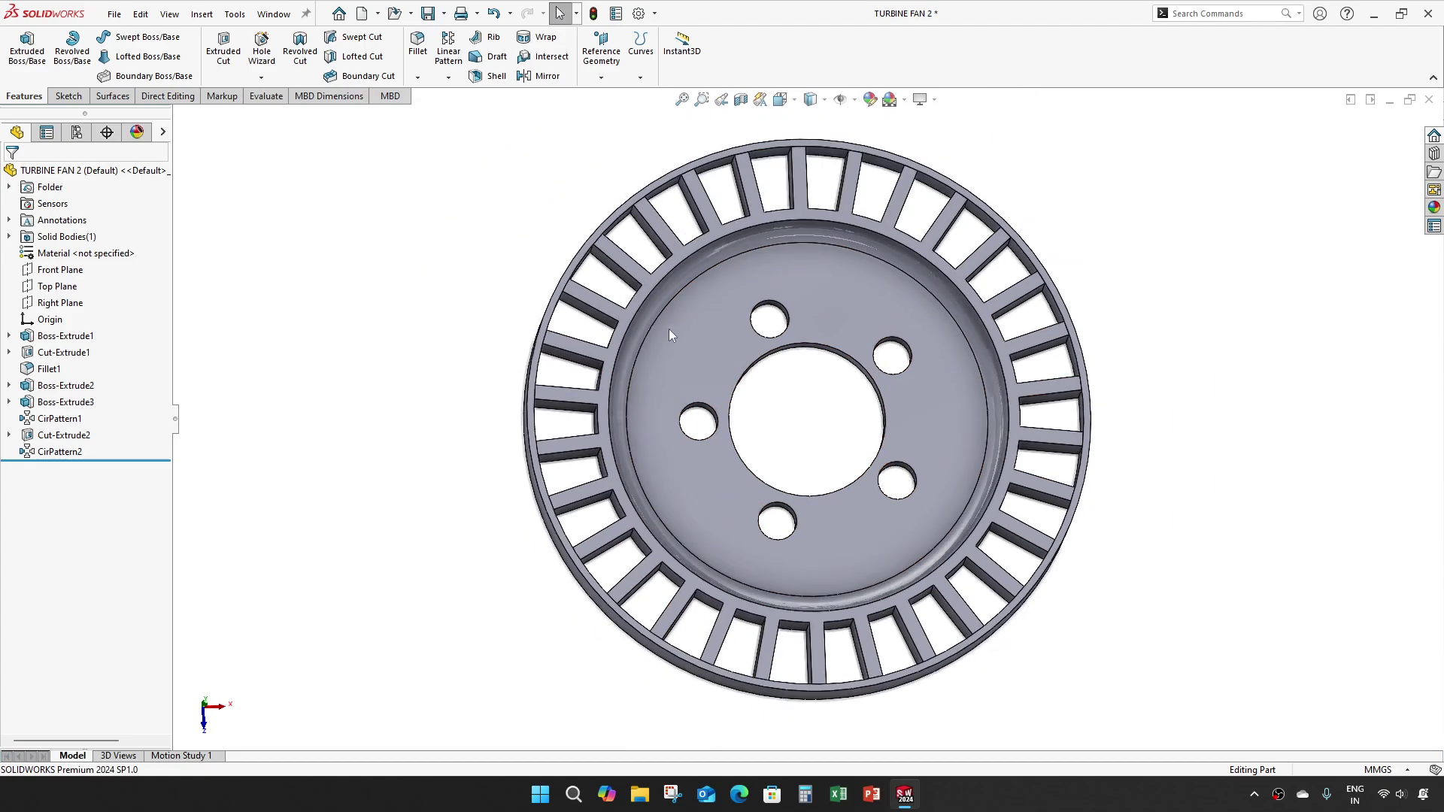
click(417, 43)
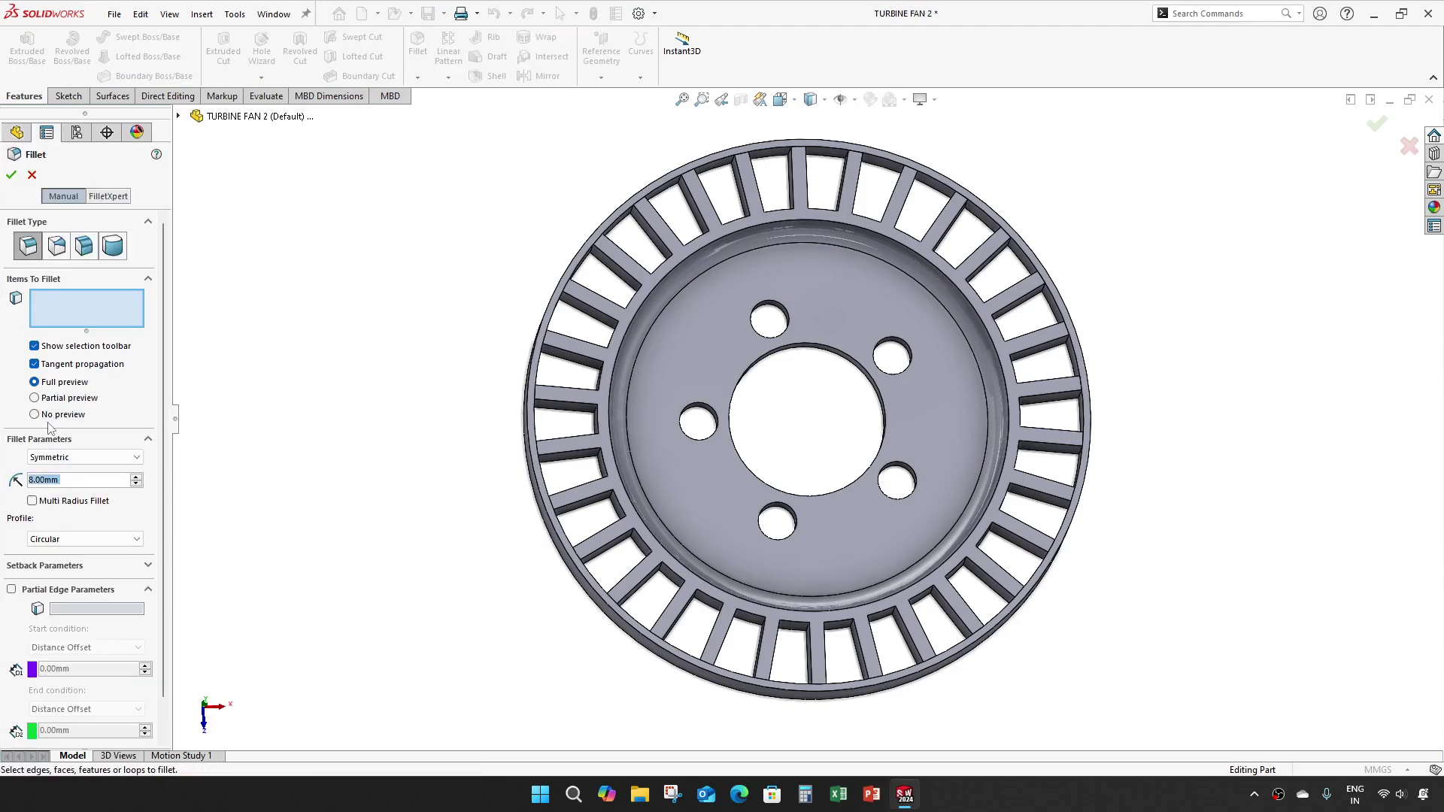
text(1)
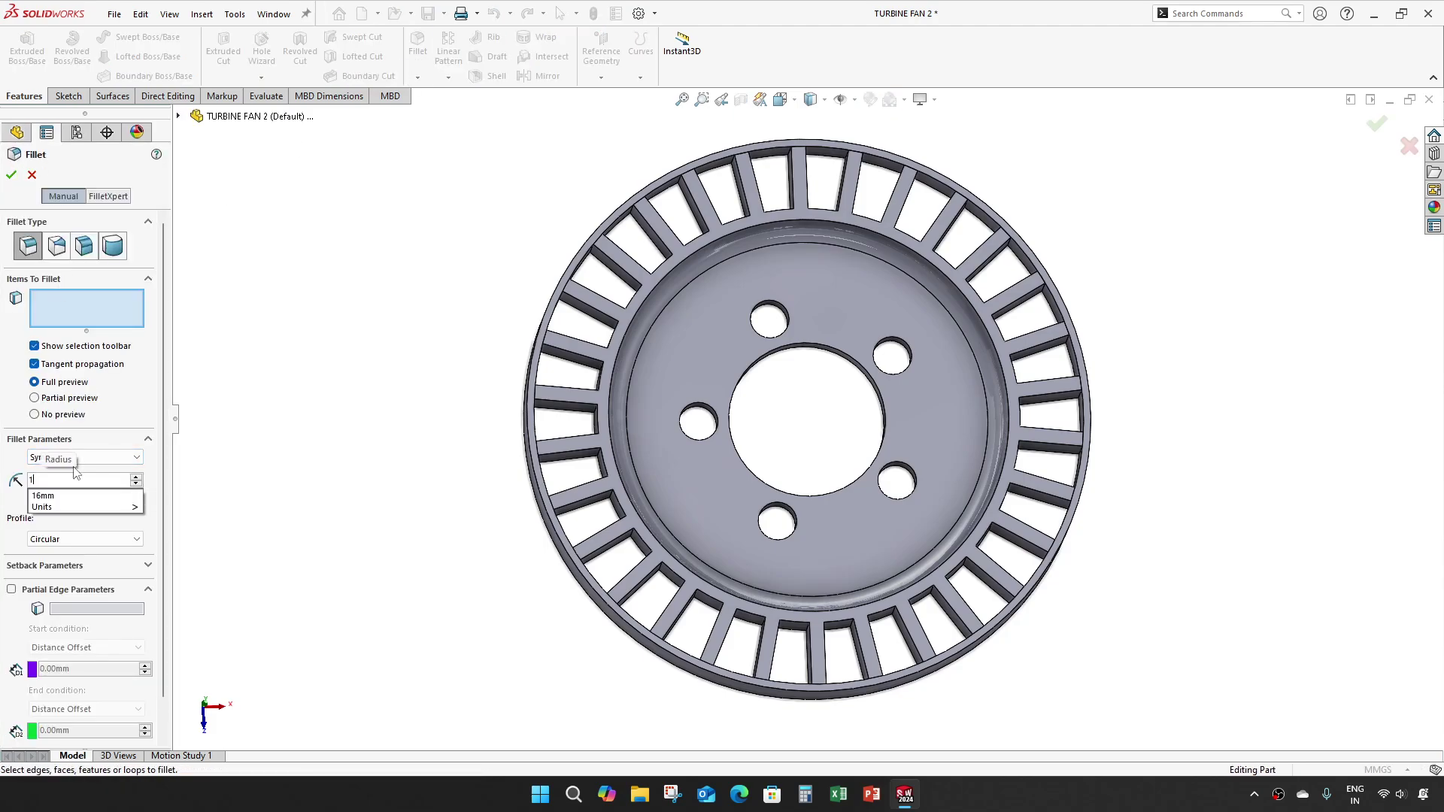
key(Return)
click(91, 299)
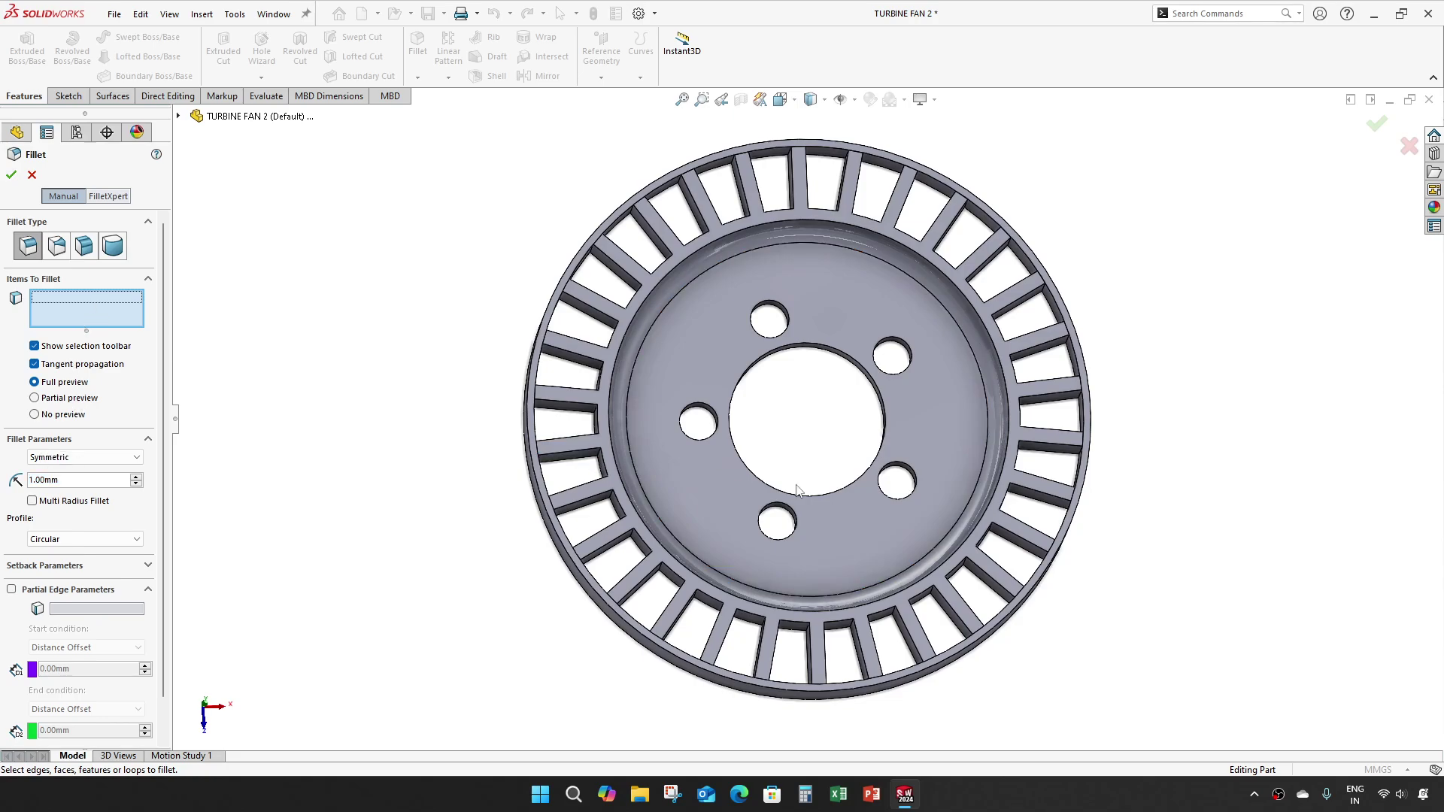
scroll(803, 487, down, 3)
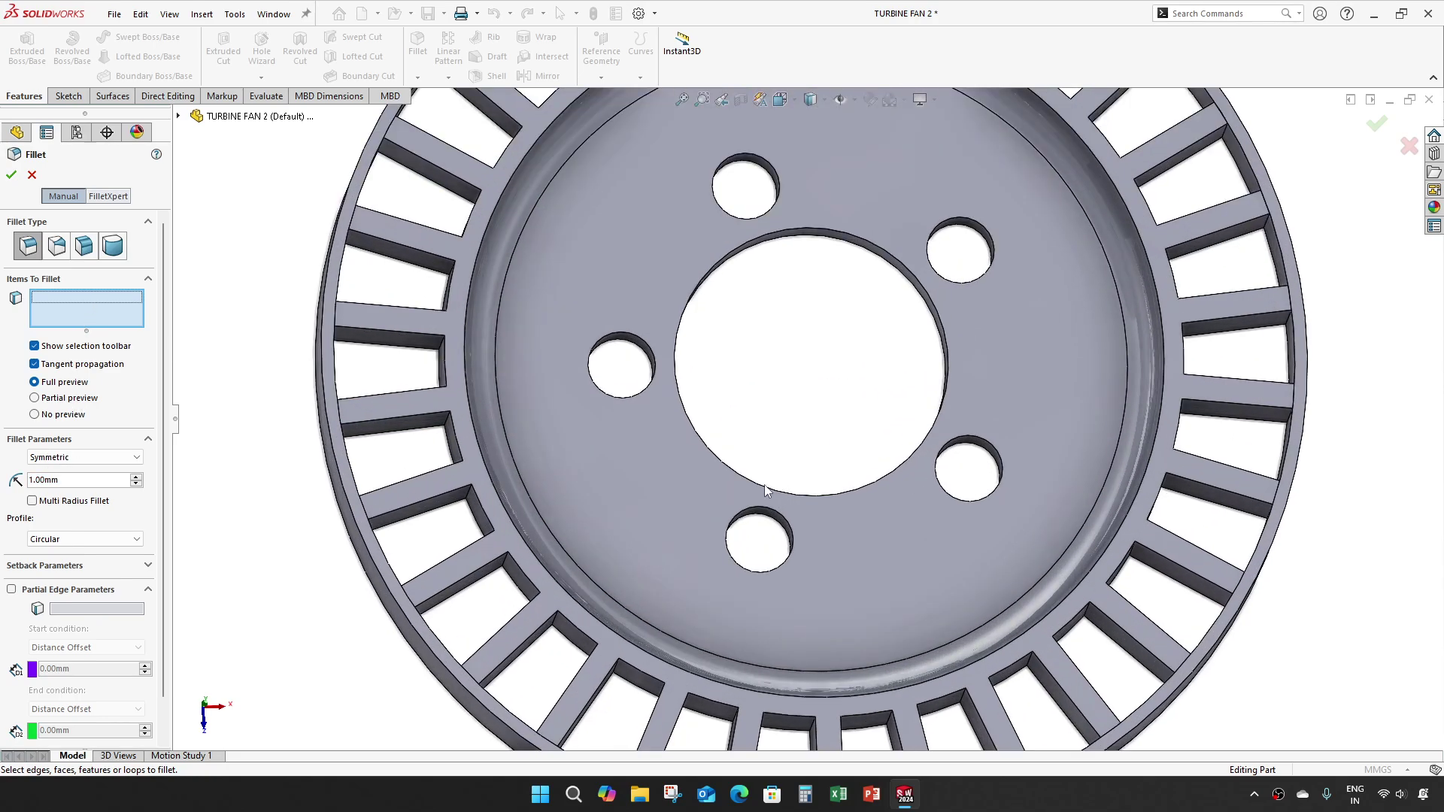
middle_drag(757, 458, 740, 428)
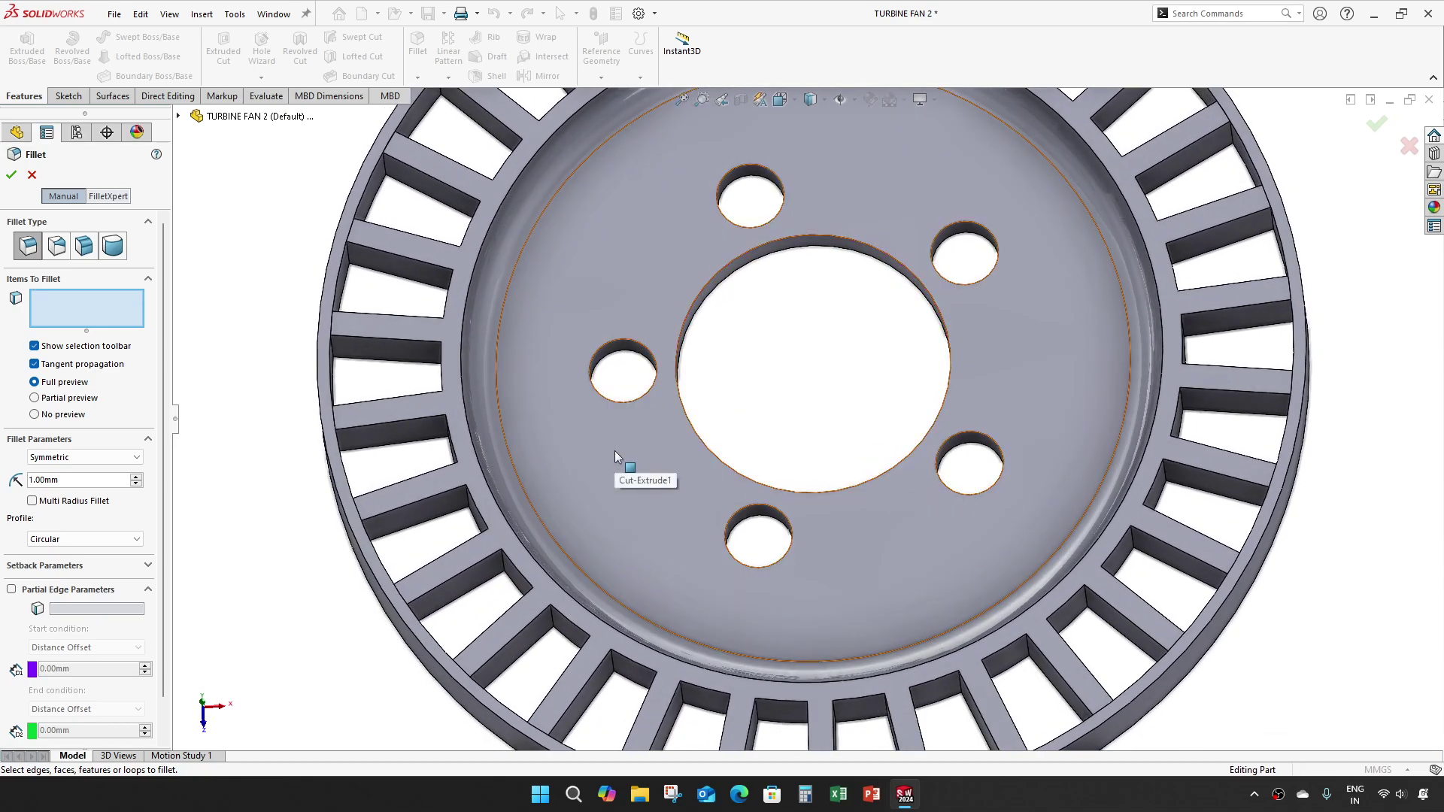
click(448, 397)
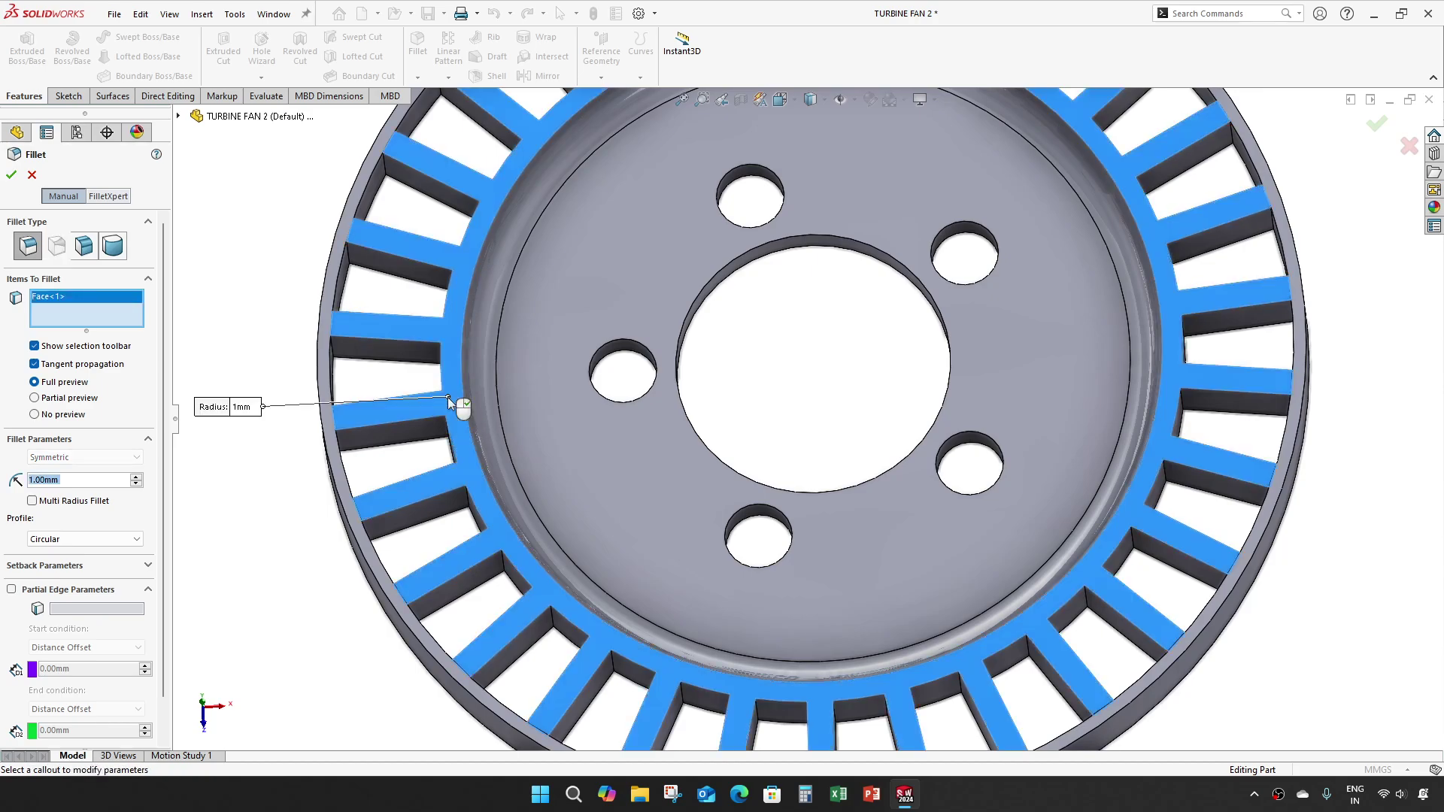
- Add the back face and the hub's recessed face to the selection and try to create the 1 mm fillet
middle_drag(531, 484, 737, 348)
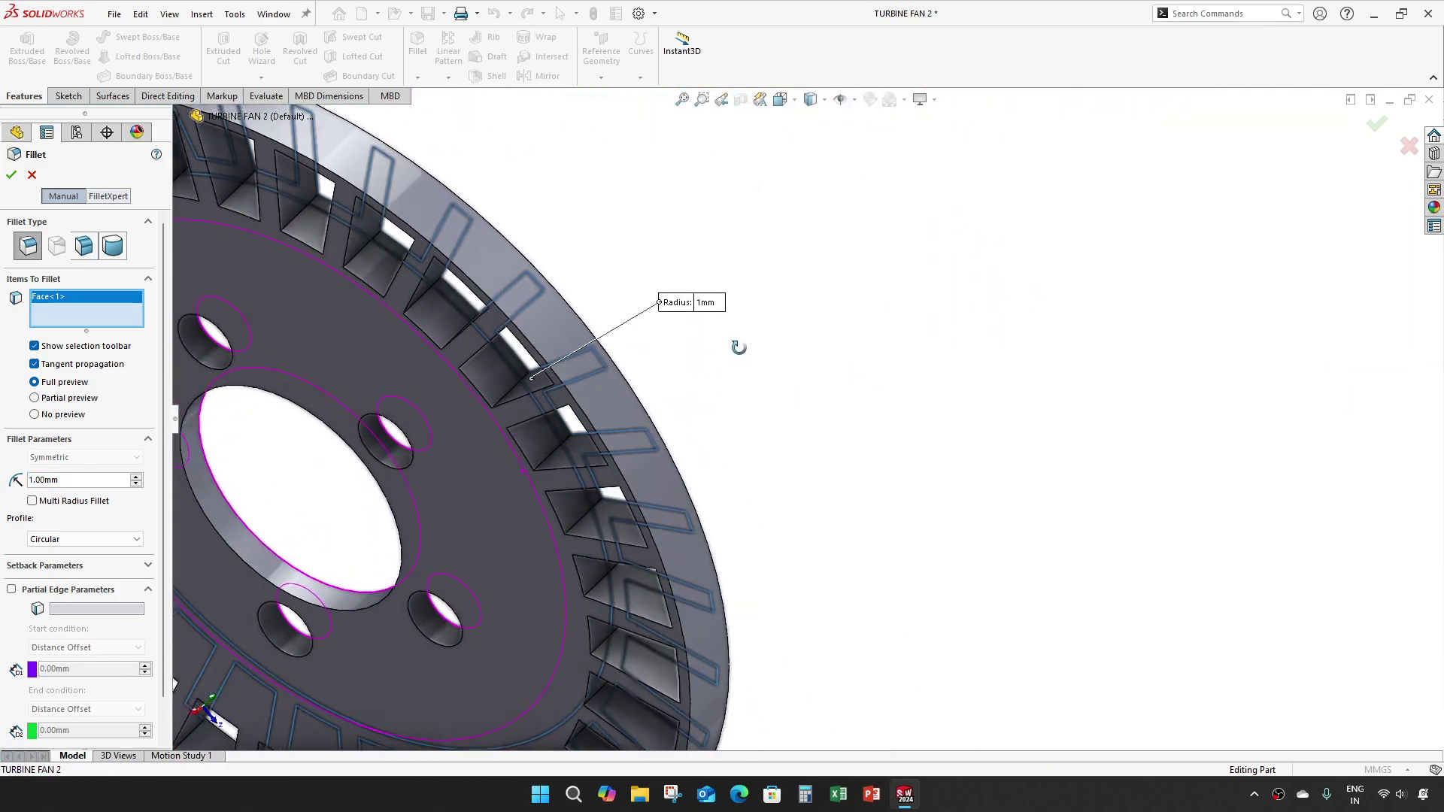
click(531, 489)
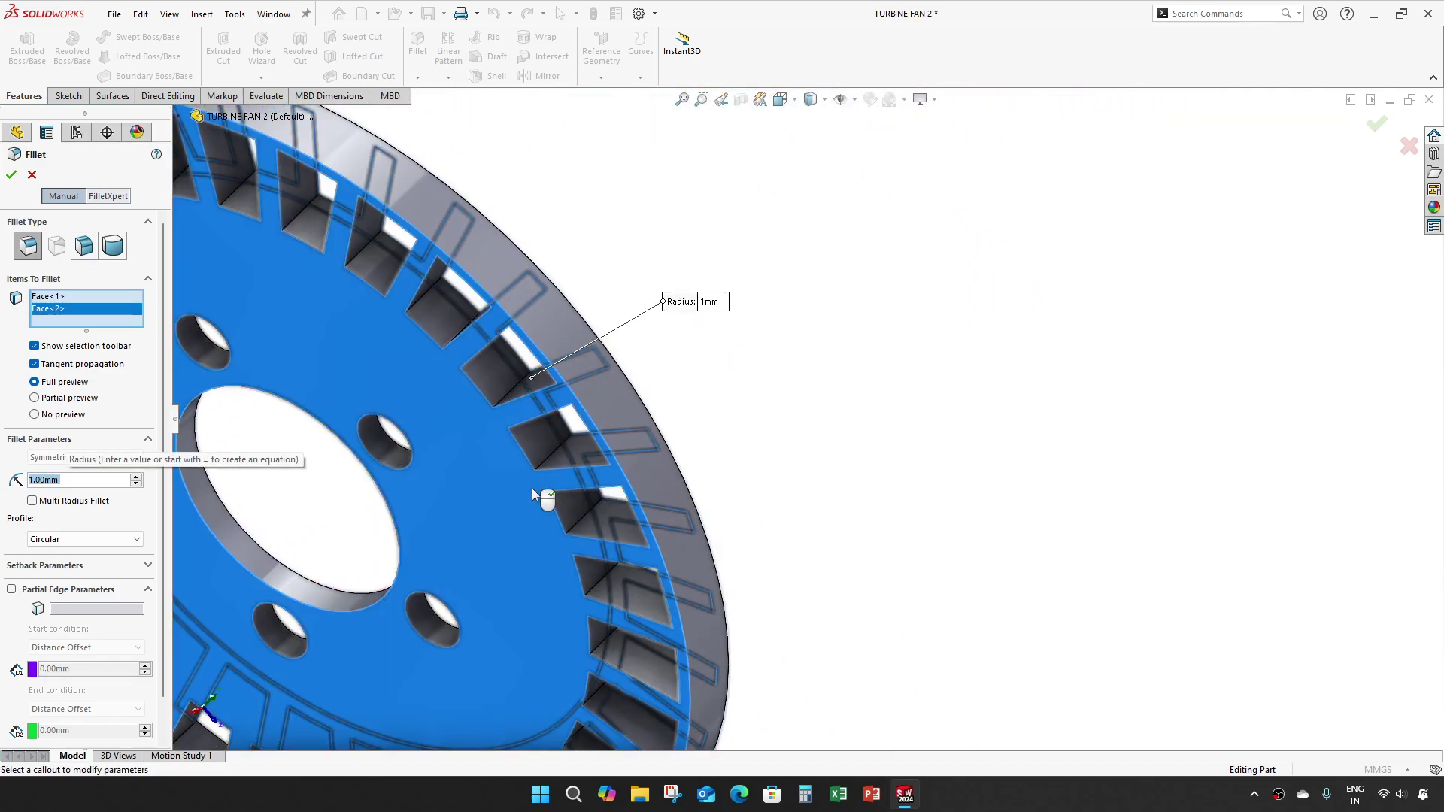
middle_drag(568, 443, 431, 496)
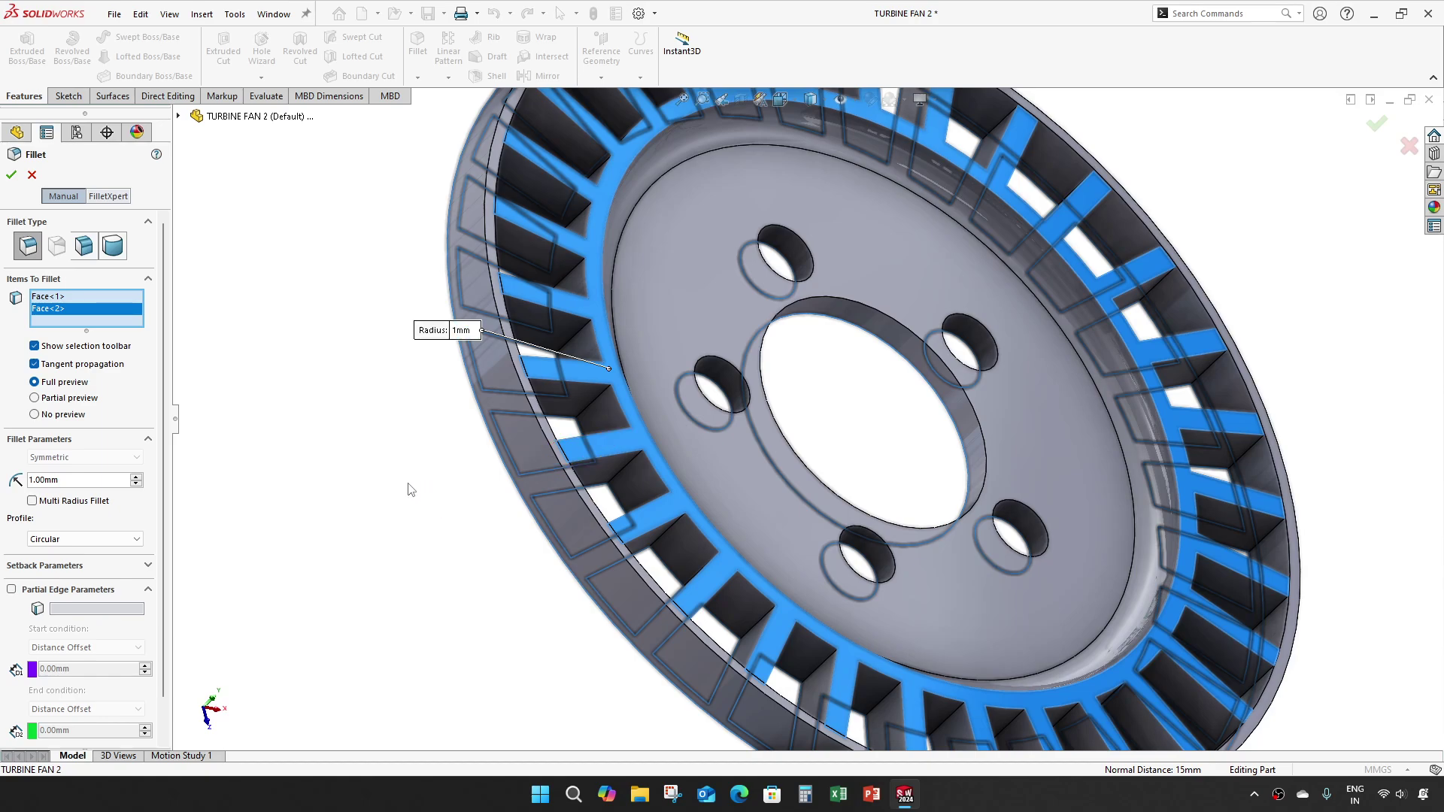
scroll(888, 412, up, 1)
click(1003, 436)
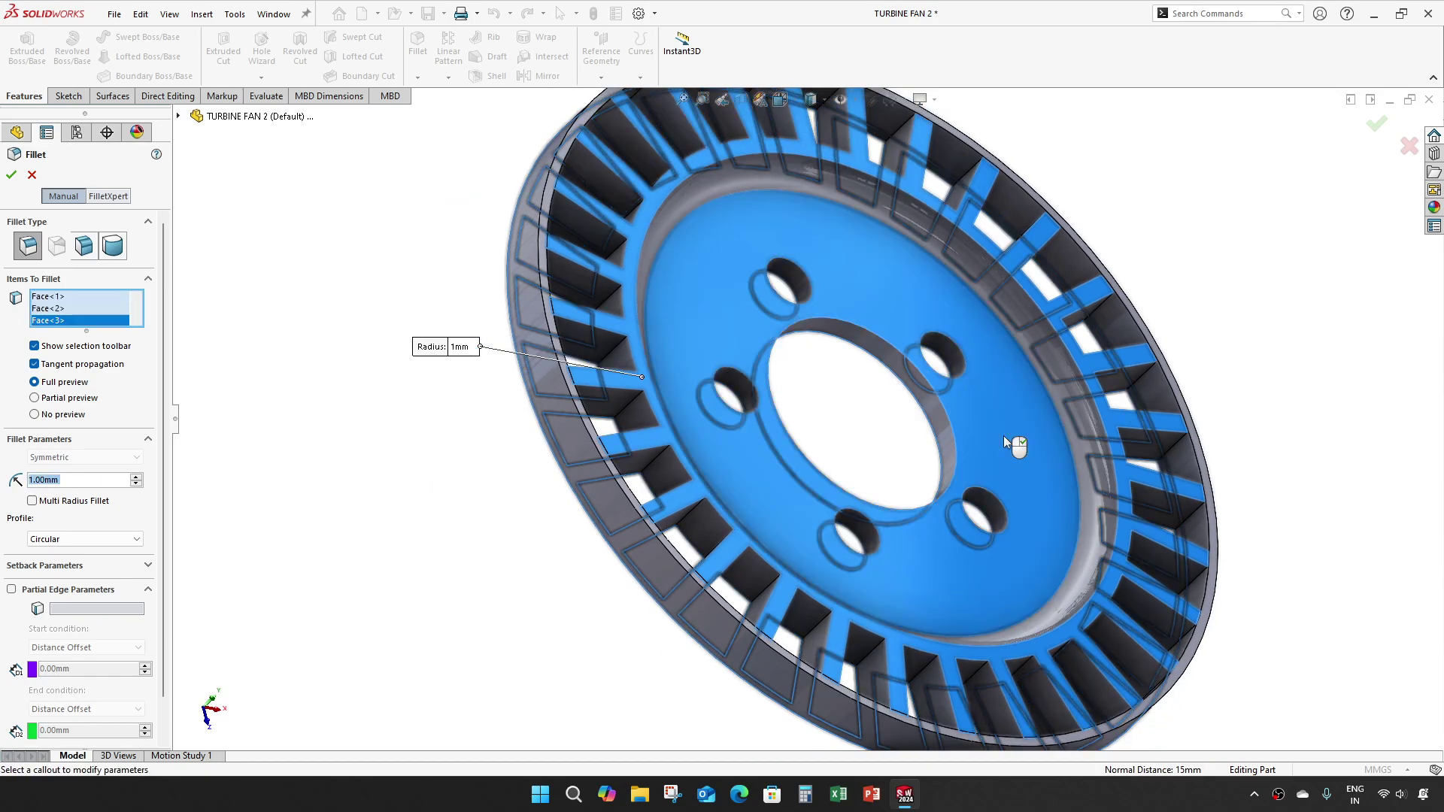
scroll(633, 472, up, 2)
scroll(979, 379, down, 1)
middle_drag(979, 379, 814, 446)
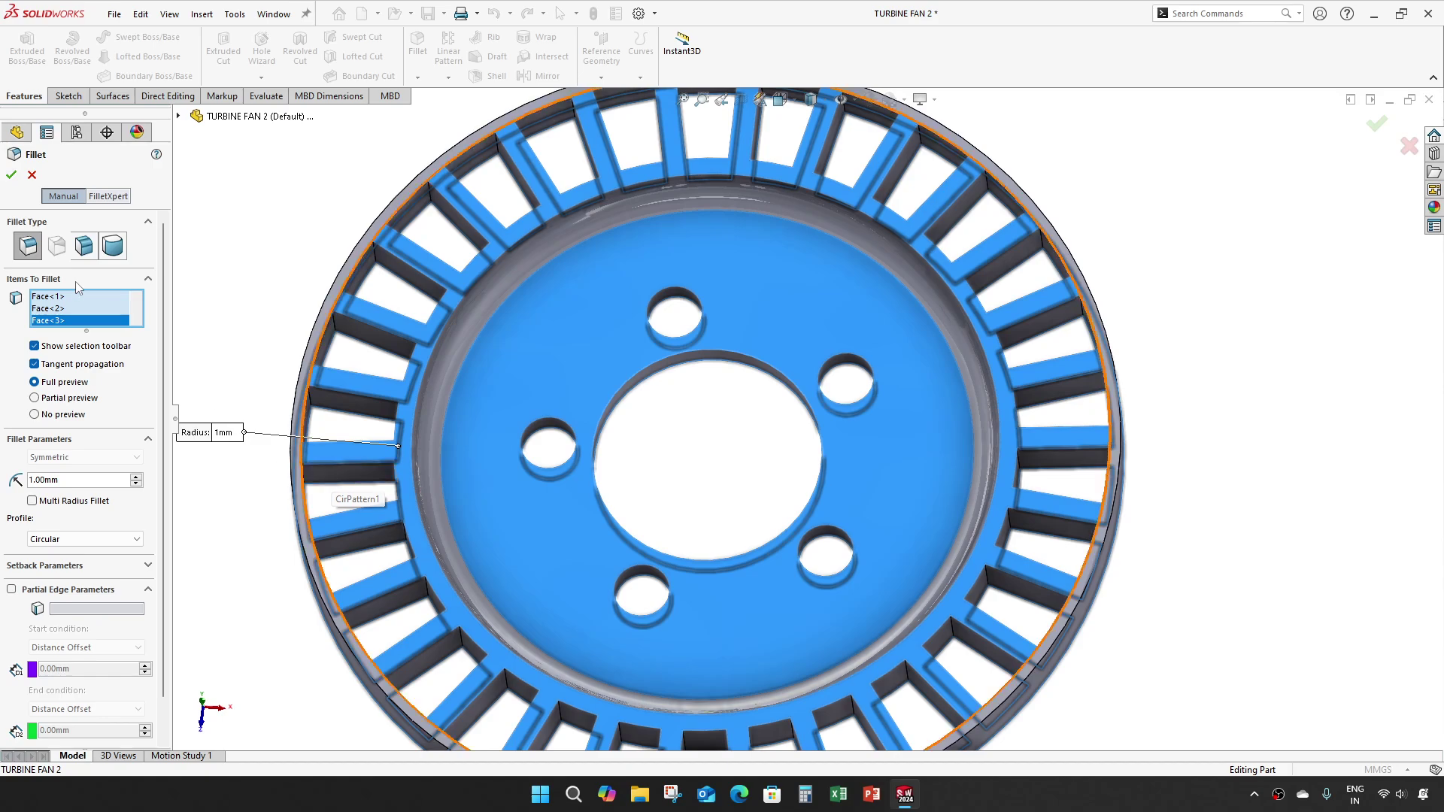
click(11, 174)
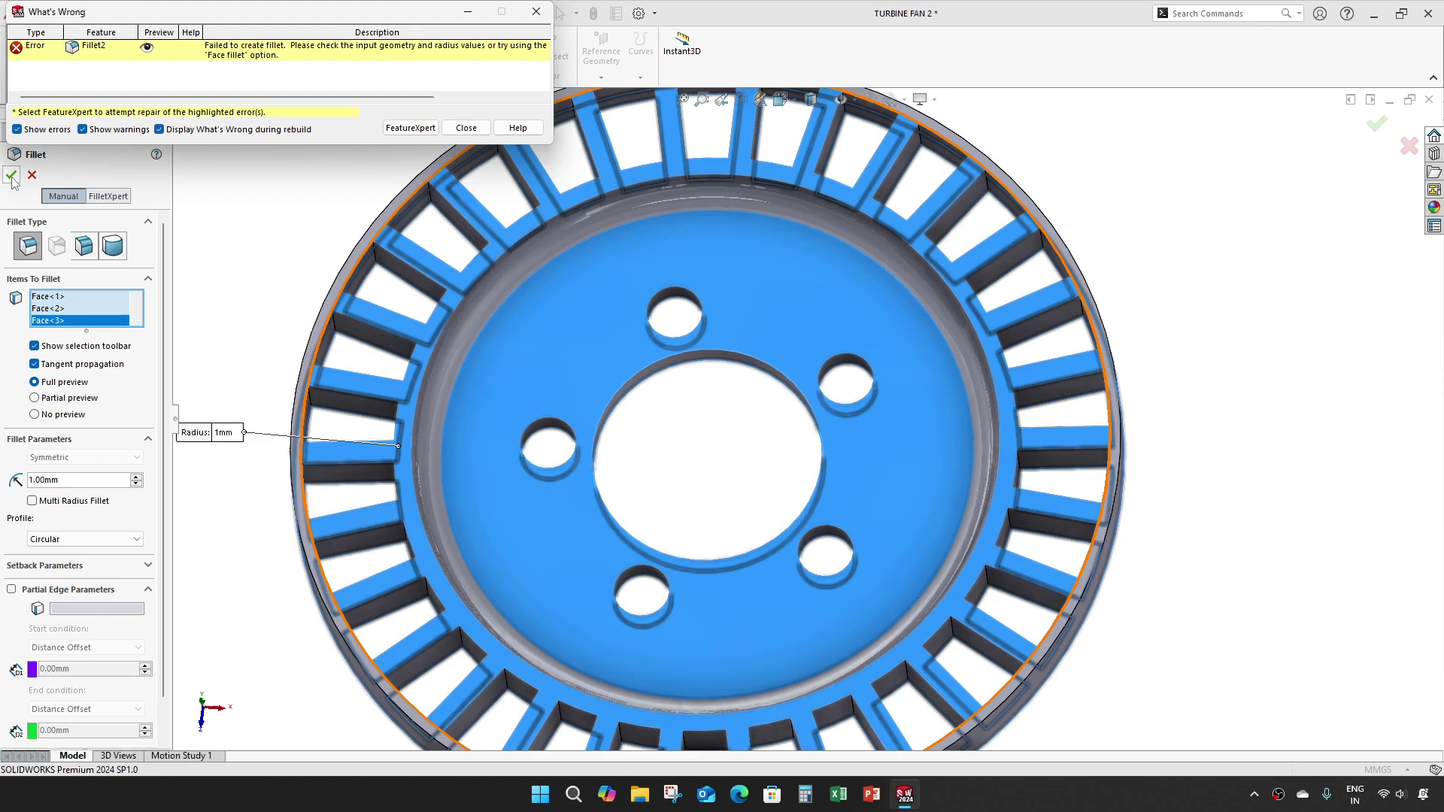
key(Escape)
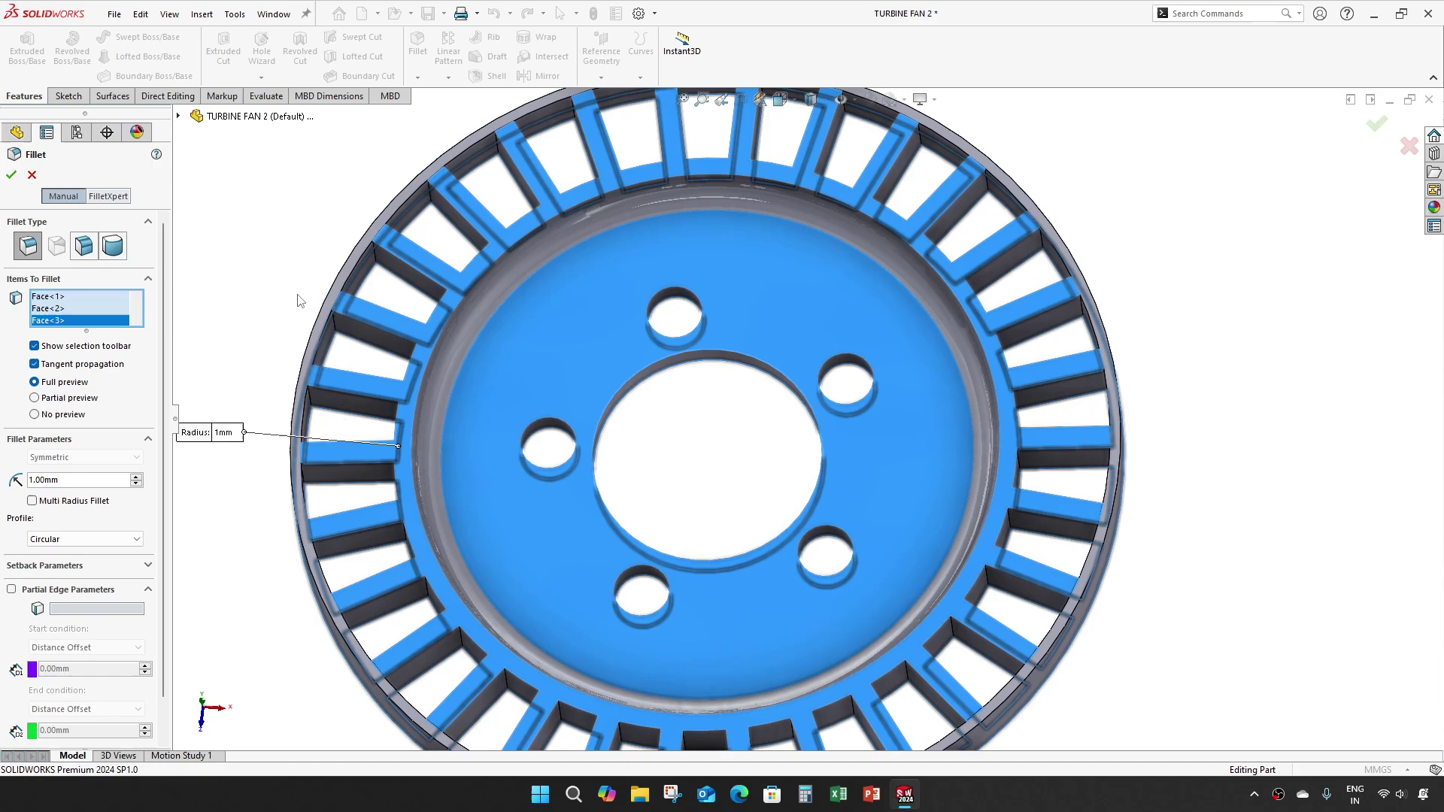
key(Escape)
- Start a new constant-size fillet with a 1 mm radius and select the hub's recessed face
click(422, 50)
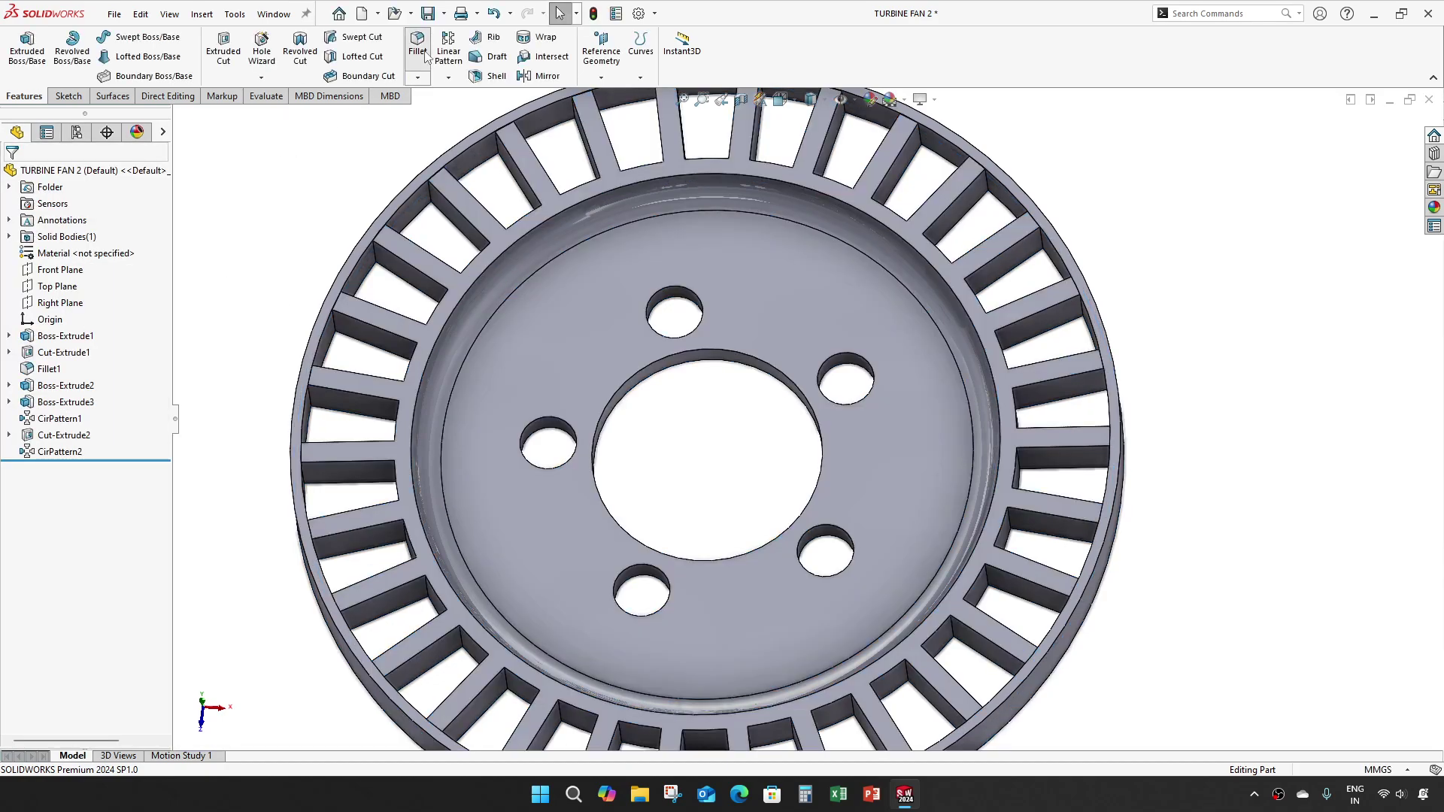
click(30, 255)
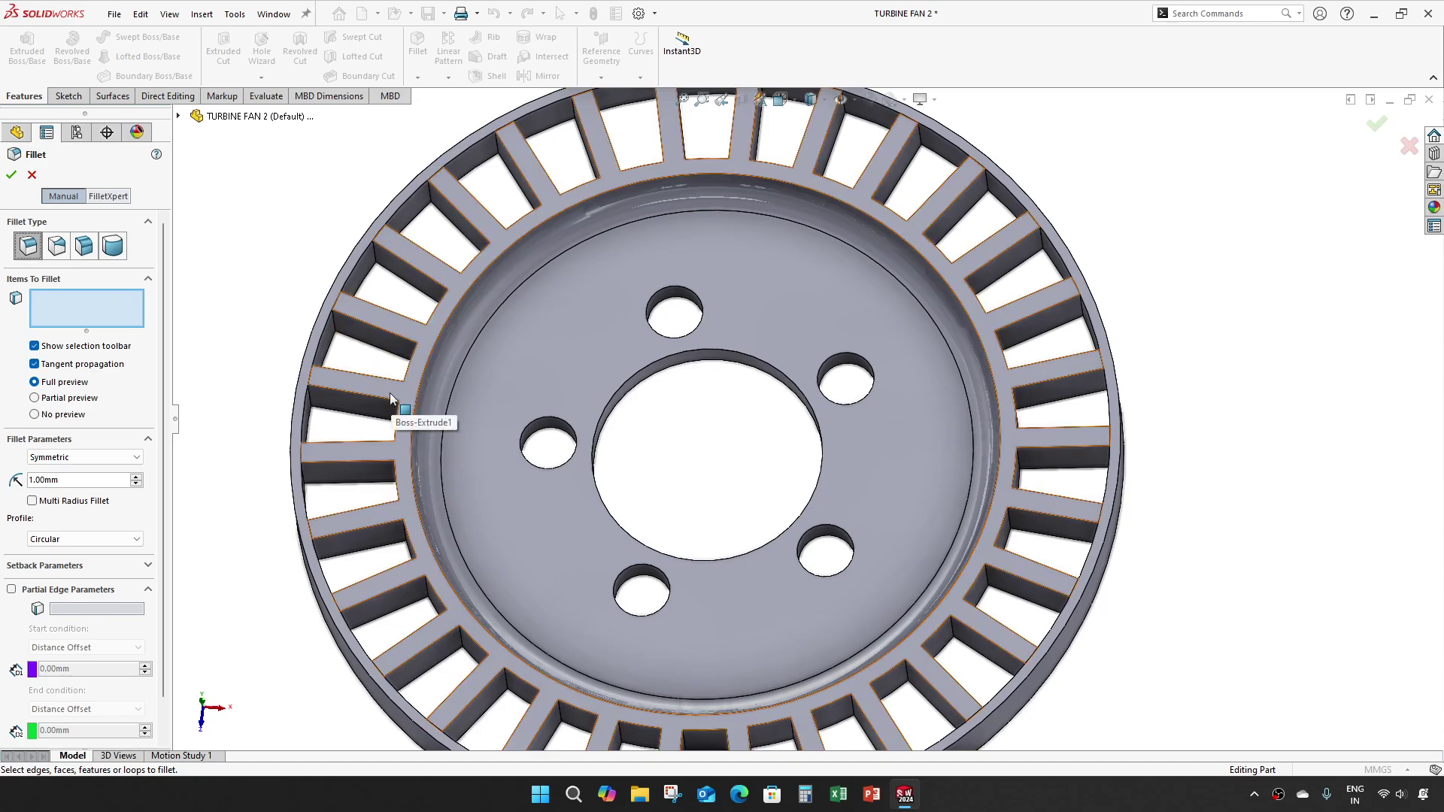
scroll(390, 392, down, 3)
middle_drag(336, 413, 381, 436)
click(799, 392)
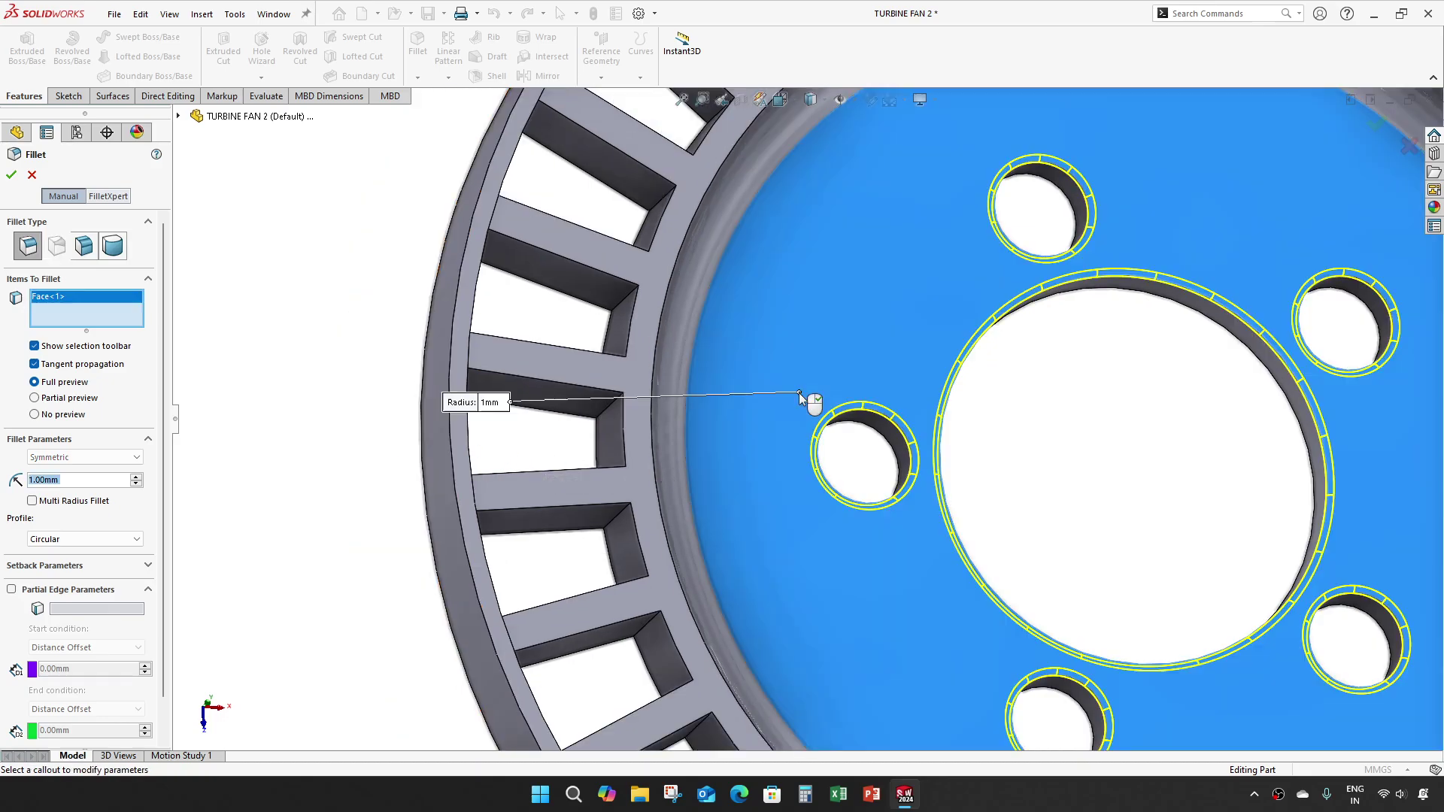
scroll(799, 421, up, 2)
scroll(1151, 464, down, 1)
middle_drag(1150, 464, 1004, 400)
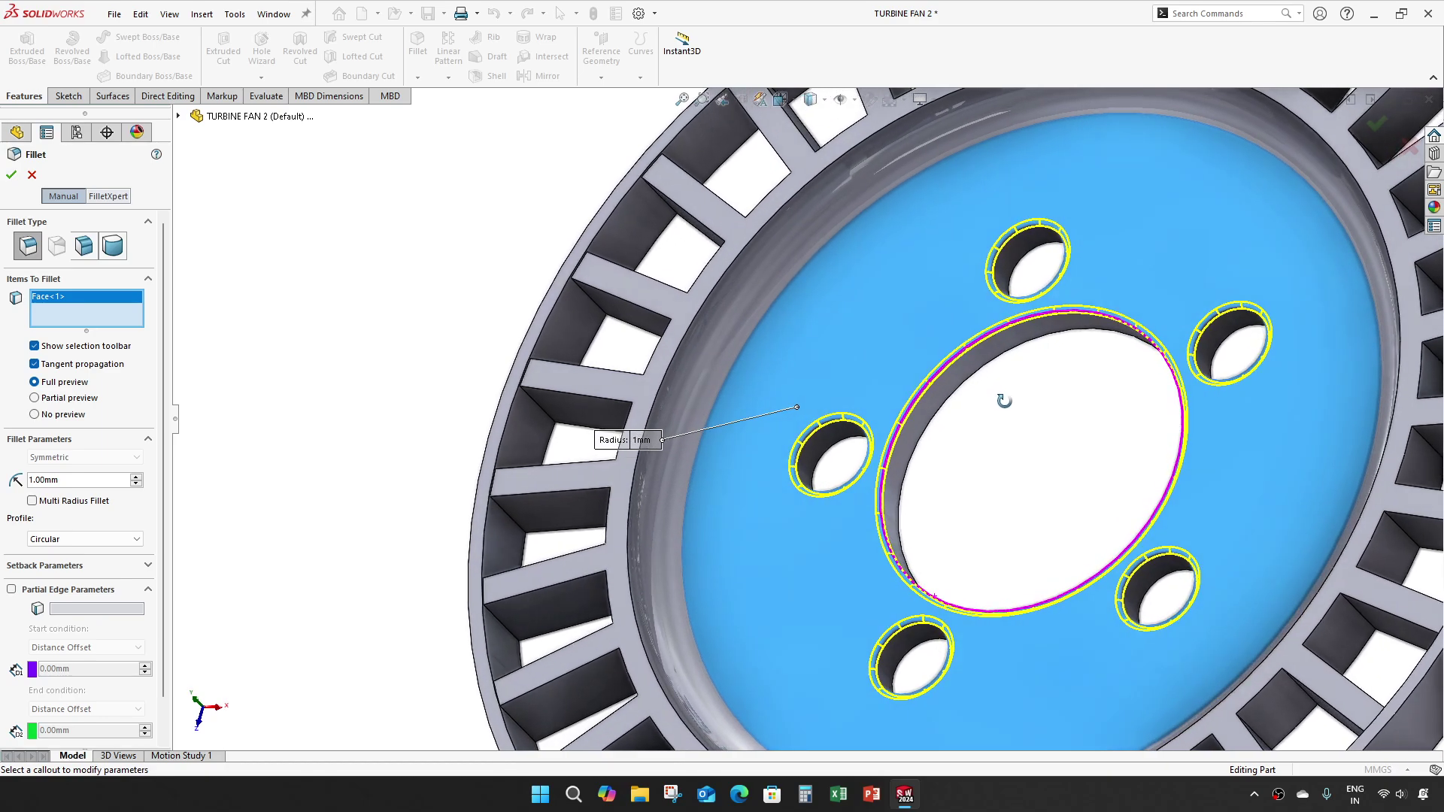
- Try adding the front face of the hub rim and blades to the 1 mm fillet and remove it from the selection
click(650, 384)
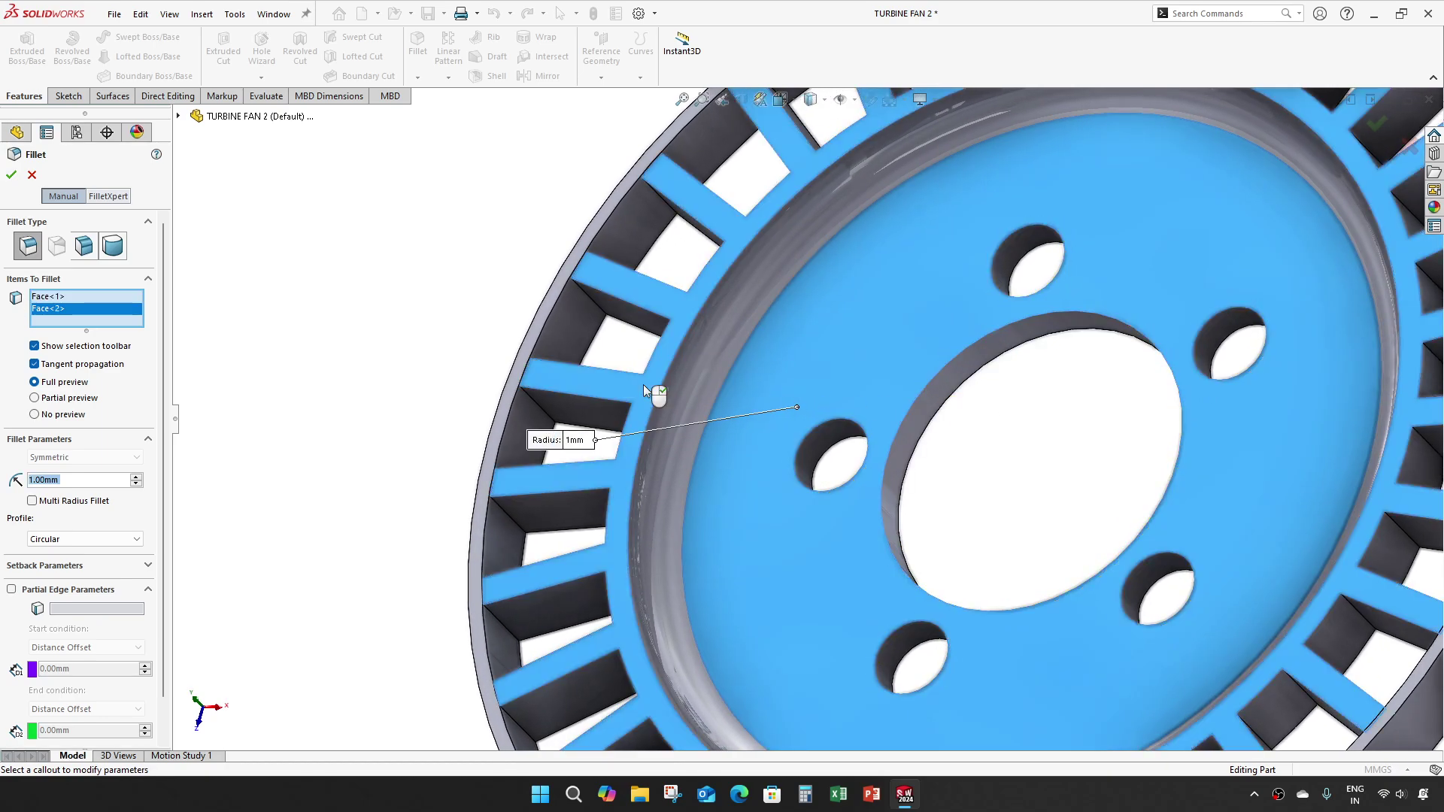
scroll(643, 385, up, 4)
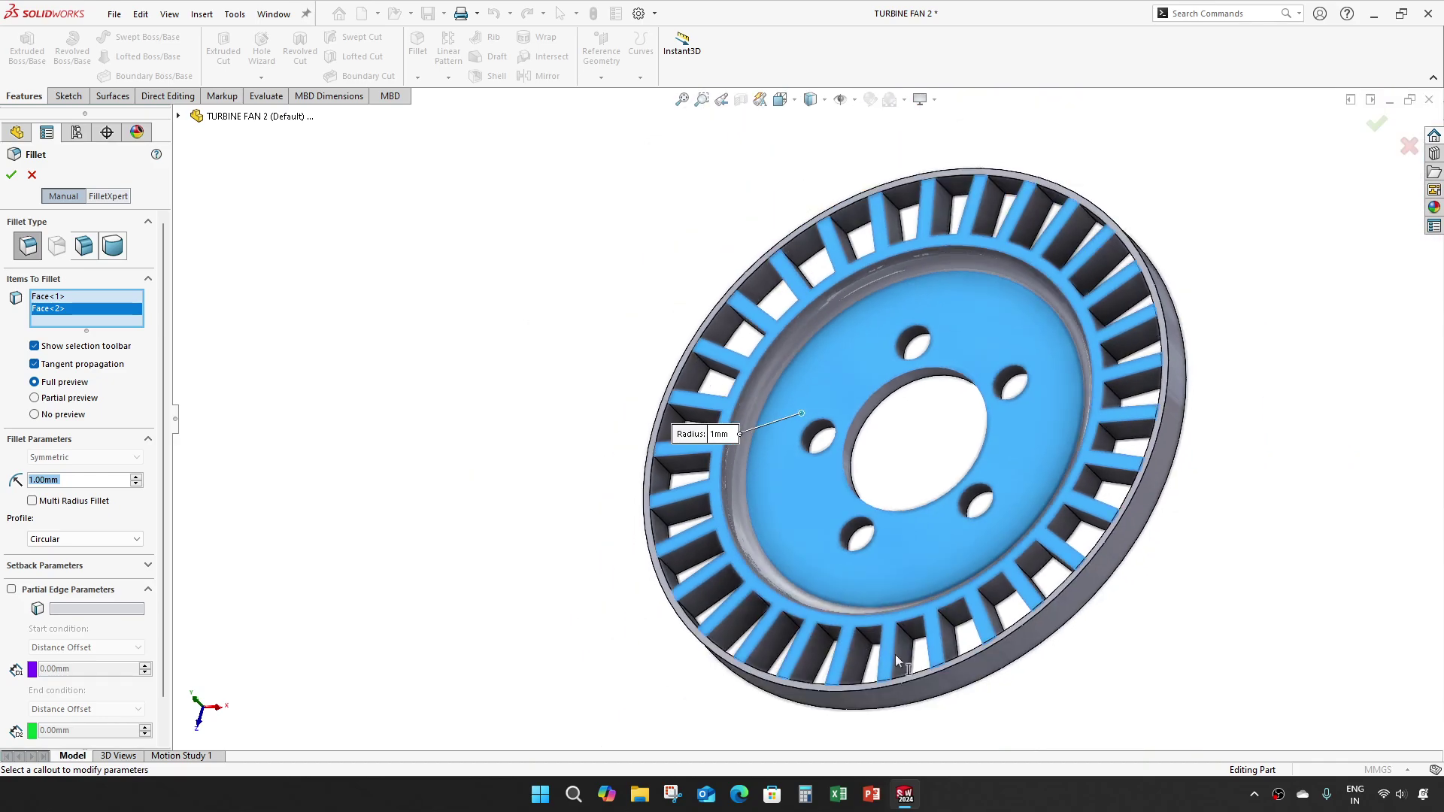
scroll(895, 655, down, 3)
middle_drag(841, 580, 798, 550)
scroll(833, 573, down, 3)
right_click(92, 314)
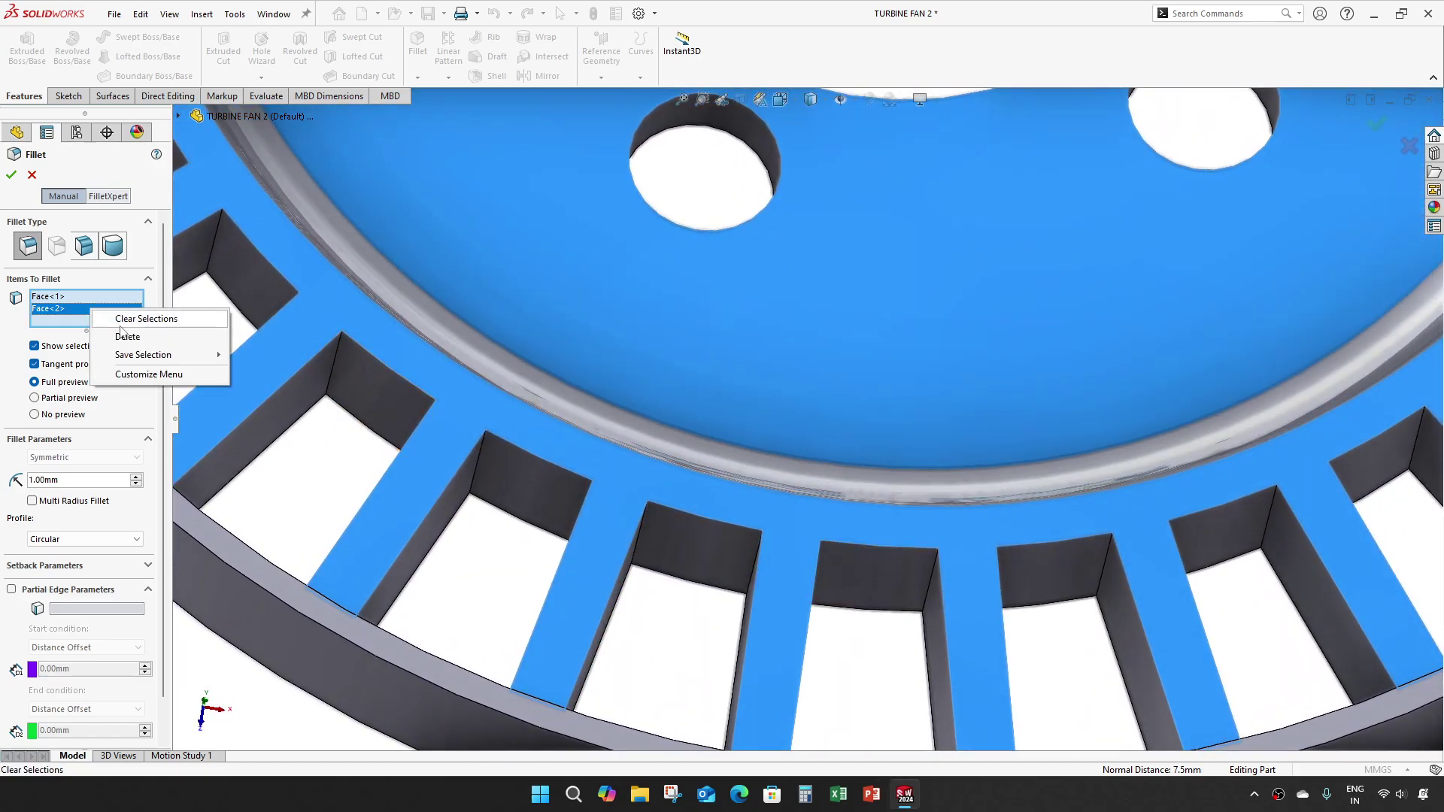
click(124, 335)
- Add the wheel's back face to the 1 mm fillet selection alongside the hub's recessed face
scroll(630, 479, up, 3)
scroll(755, 361, up, 3)
scroll(809, 257, down, 3)
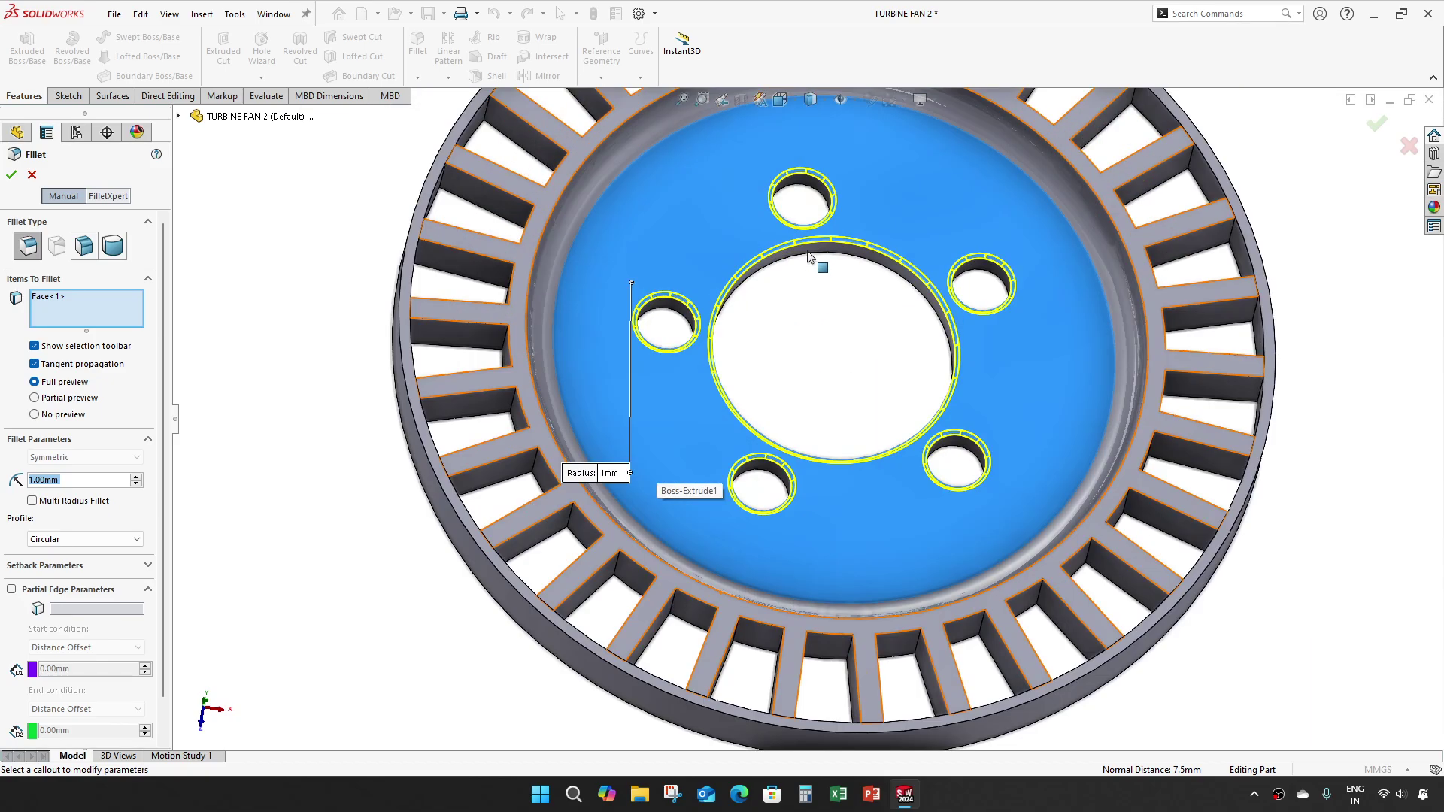
scroll(905, 294, down, 1)
middle_drag(836, 338, 857, 320)
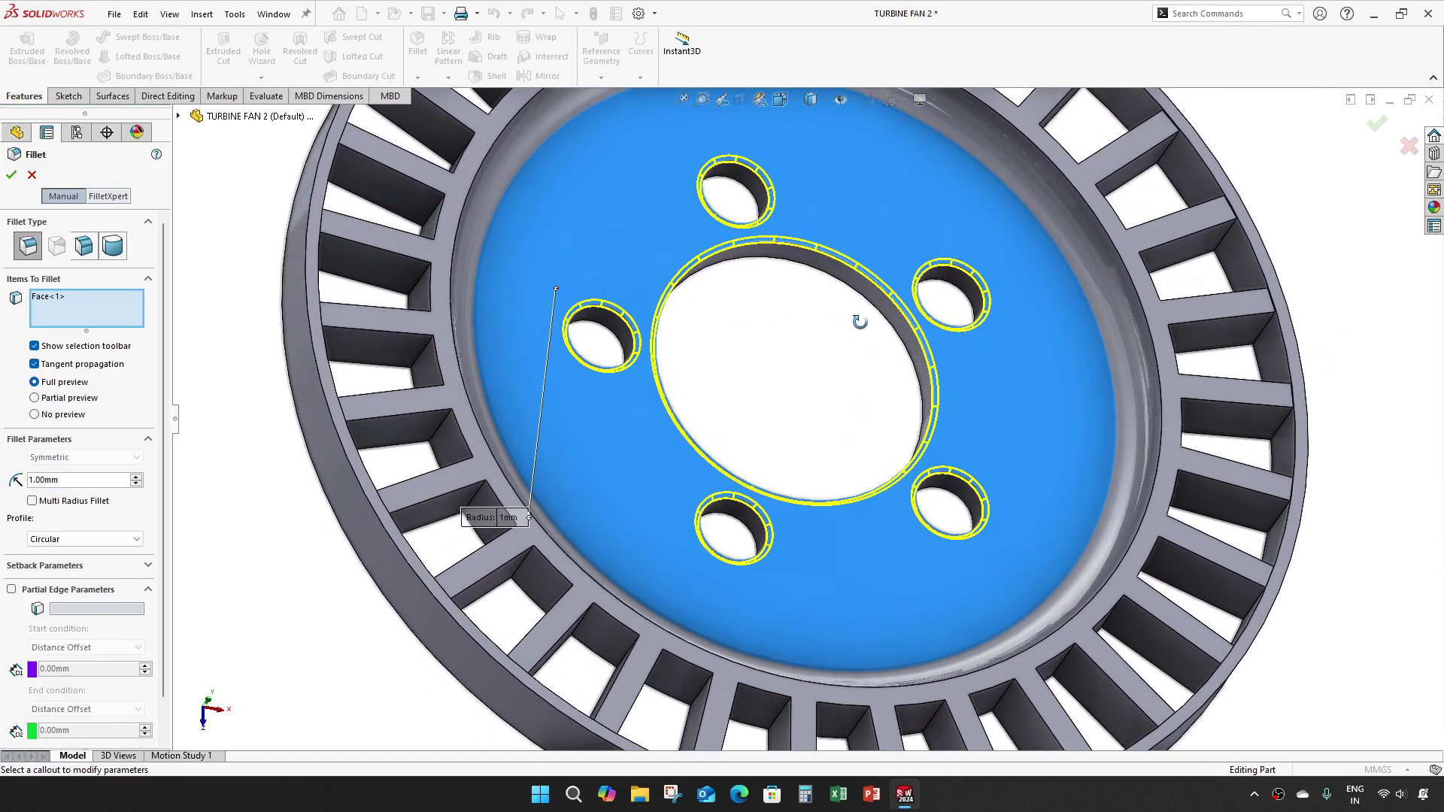
middle_drag(757, 380, 561, 471)
click(557, 472)
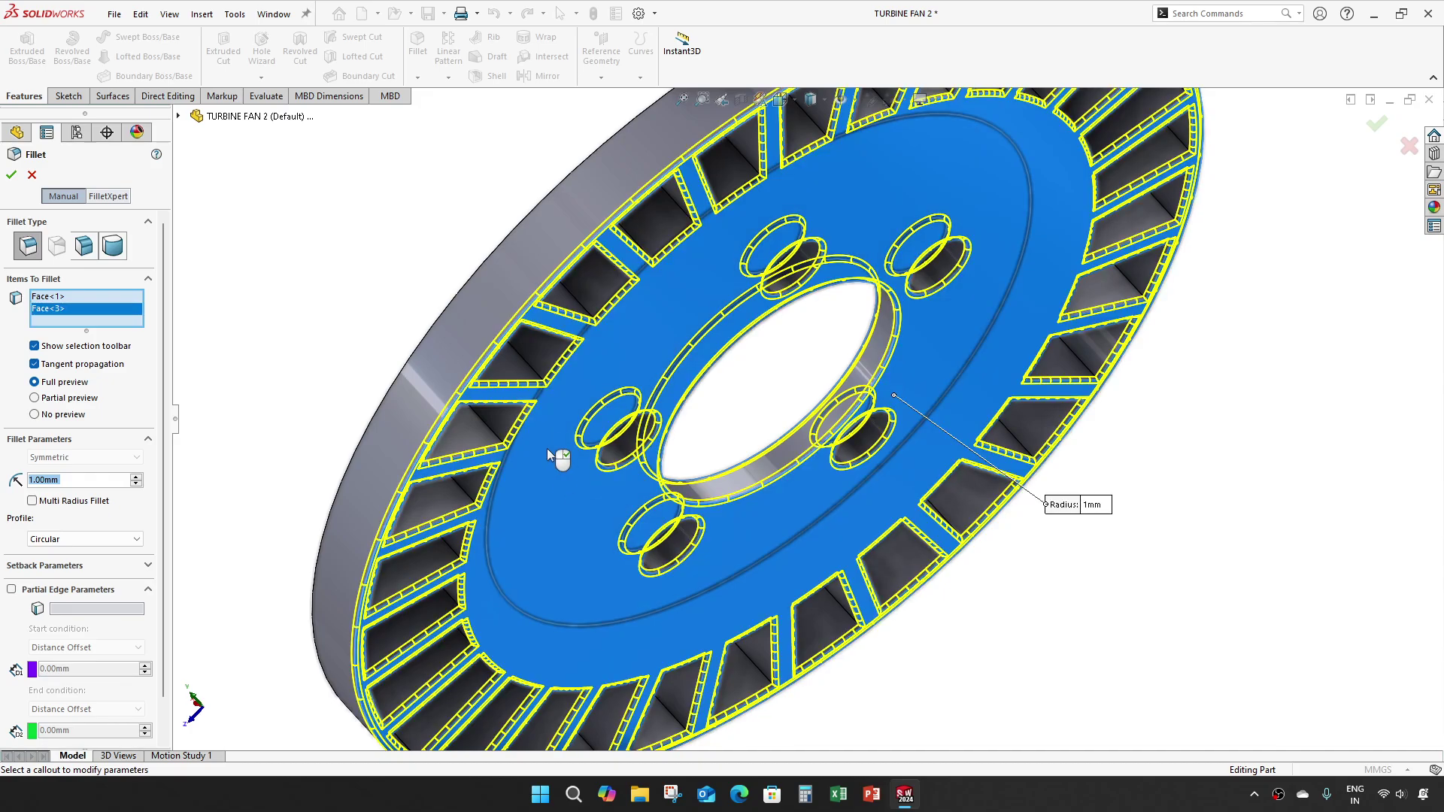
- Select the front face of the rim and blades for the fillet again, then take it back out of the selection
scroll(548, 449, down, 5)
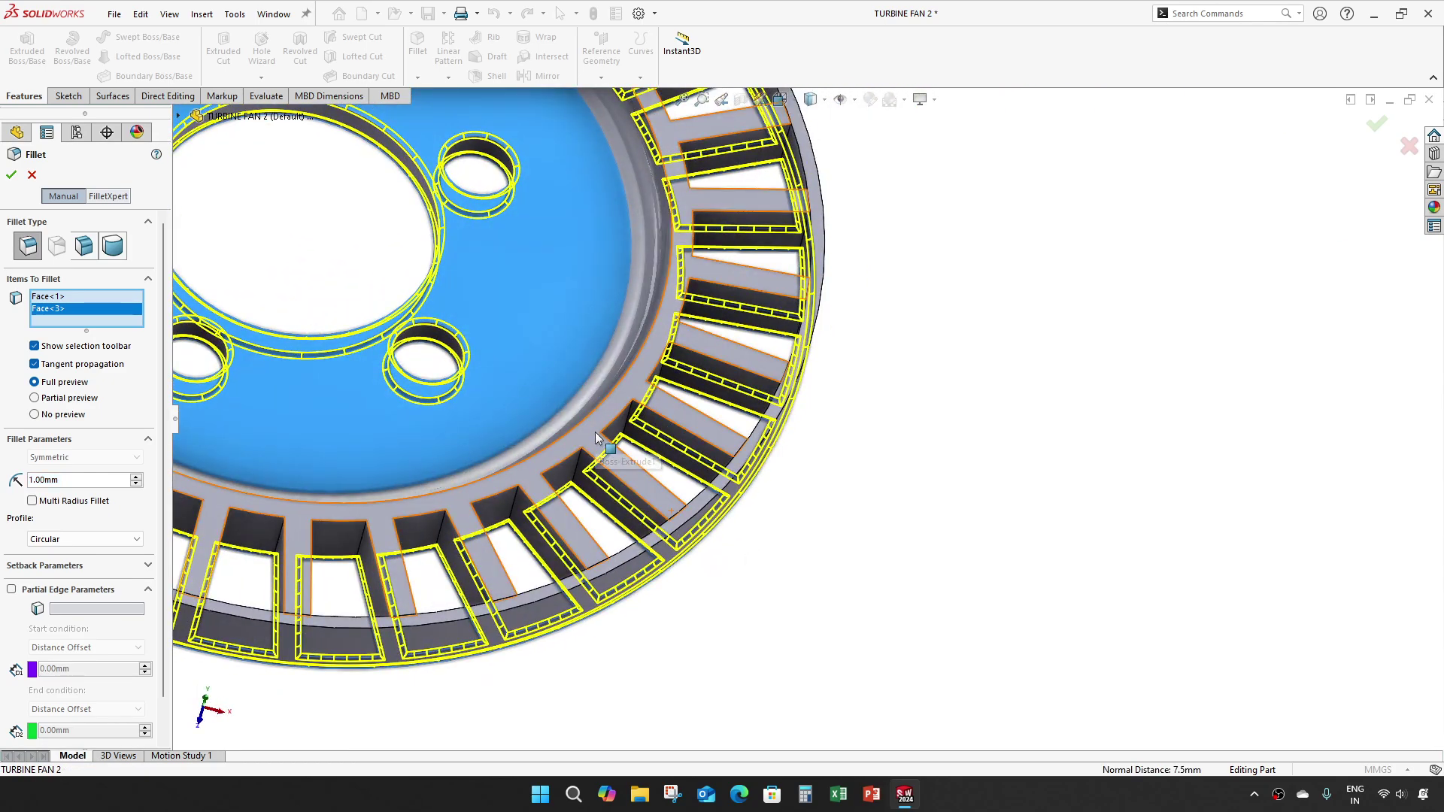
click(607, 454)
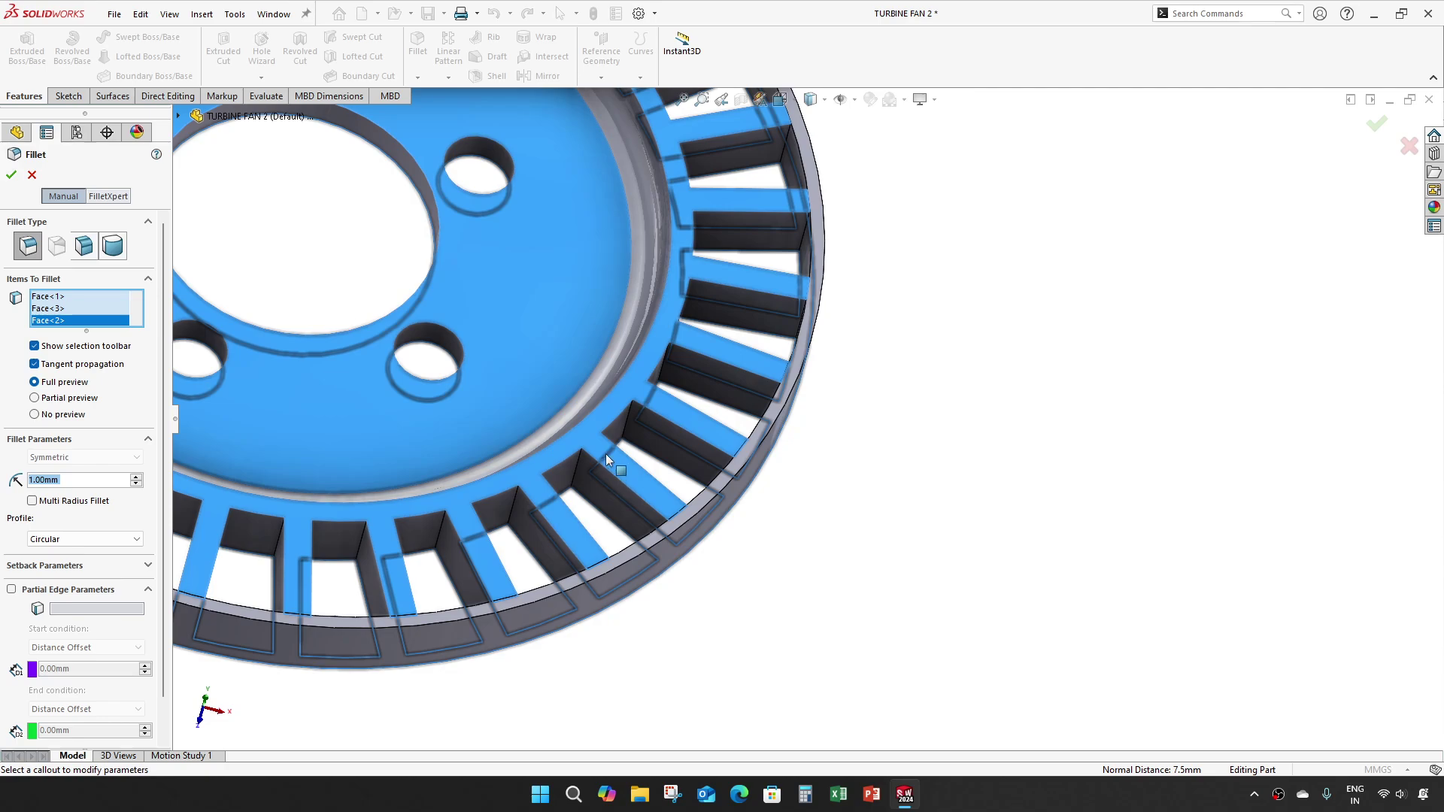
scroll(606, 453, up, 8)
scroll(451, 353, down, 8)
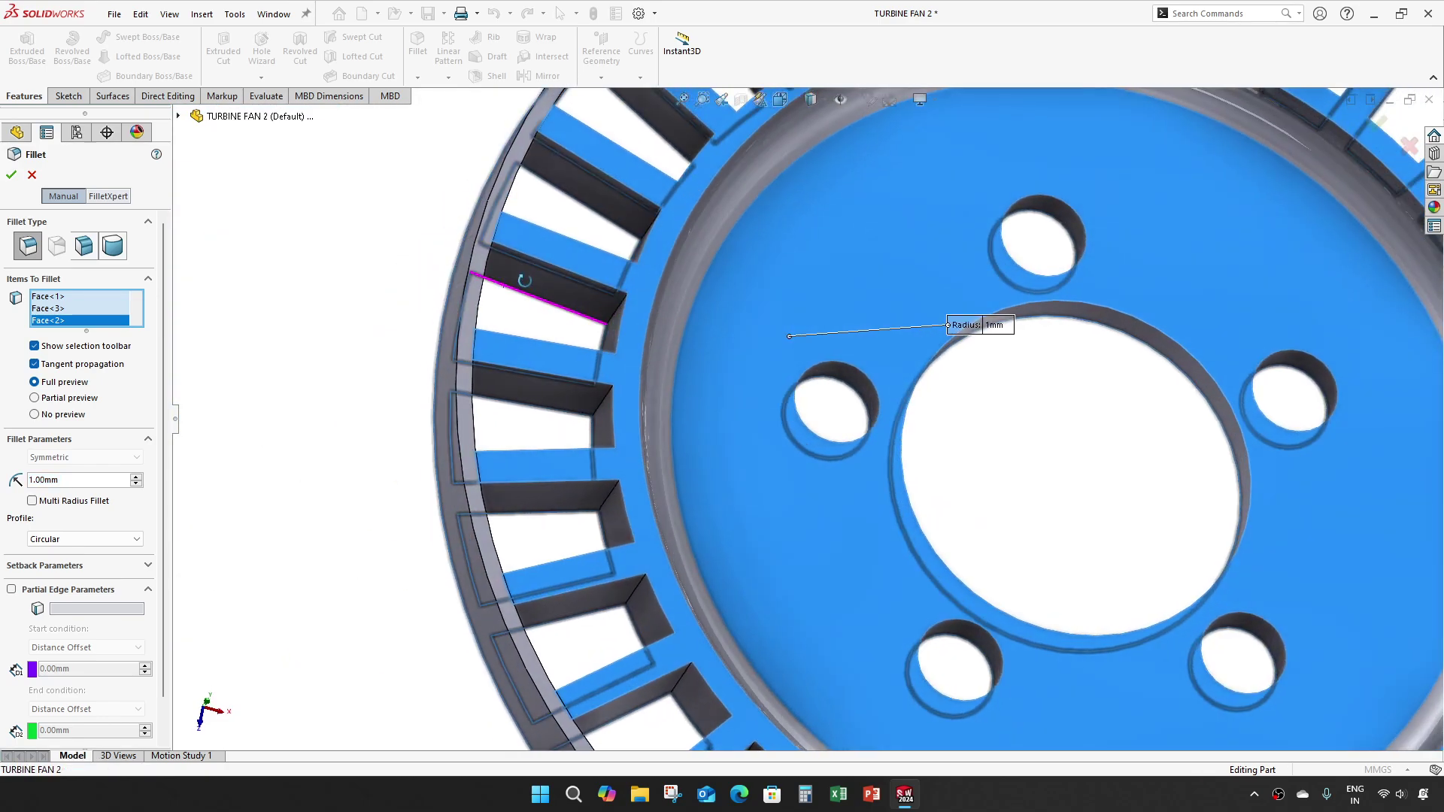
right_click(62, 319)
click(90, 346)
- Create the 1 mm fillet on the edges of the hub's recessed face and the wheel's back face
scroll(428, 391, up, 3)
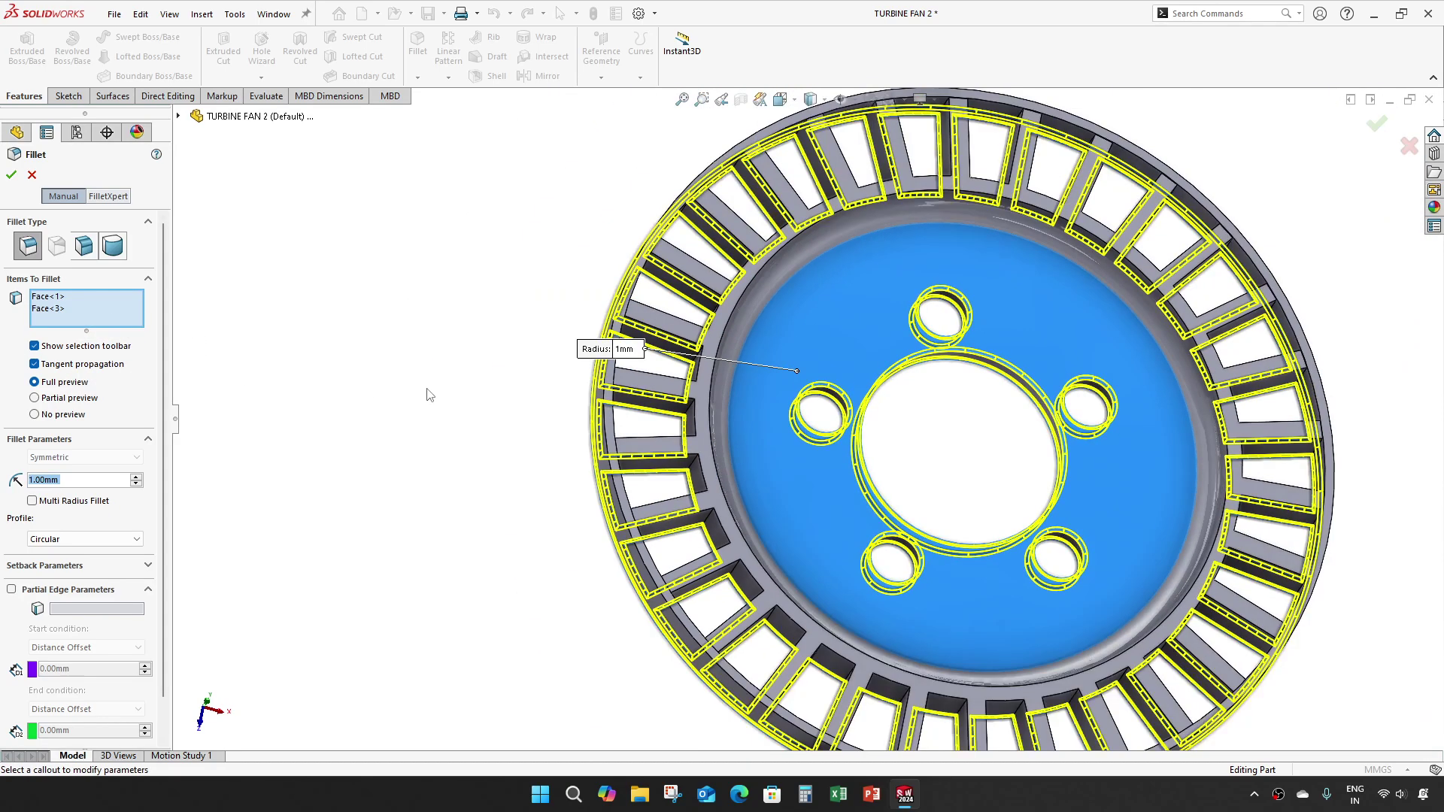
scroll(677, 367, down, 2)
mouse_move(624, 394)
middle_down()
mouse_move(696, 379)
mouse_move(632, 382)
middle_up()
scroll(457, 391, up, 3)
scroll(921, 483, down, 3)
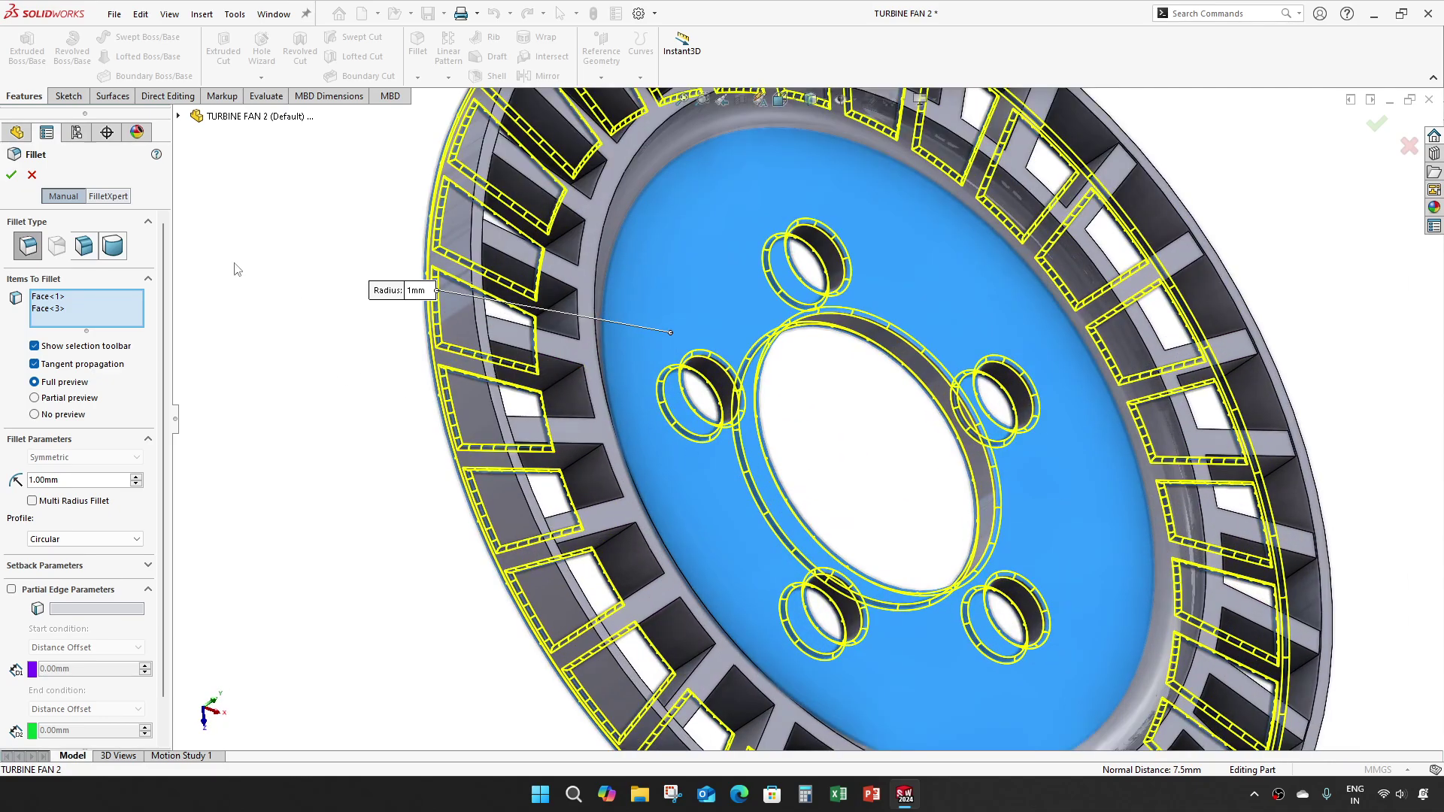
click(12, 176)
- Start another constant-size 1 mm fillet and select the front face of the hub rim and blades
scroll(736, 308, up, 2)
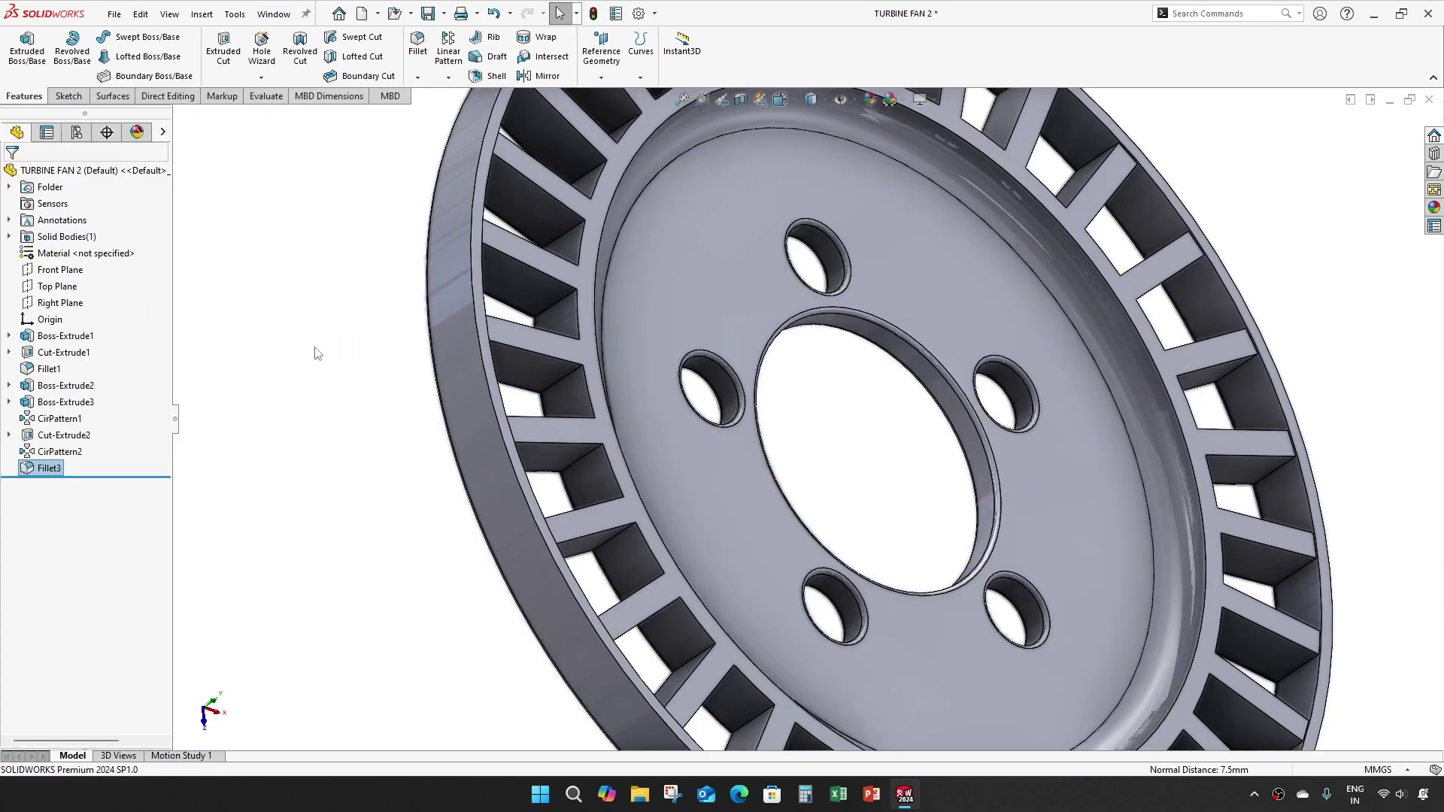
scroll(735, 308, down, 2)
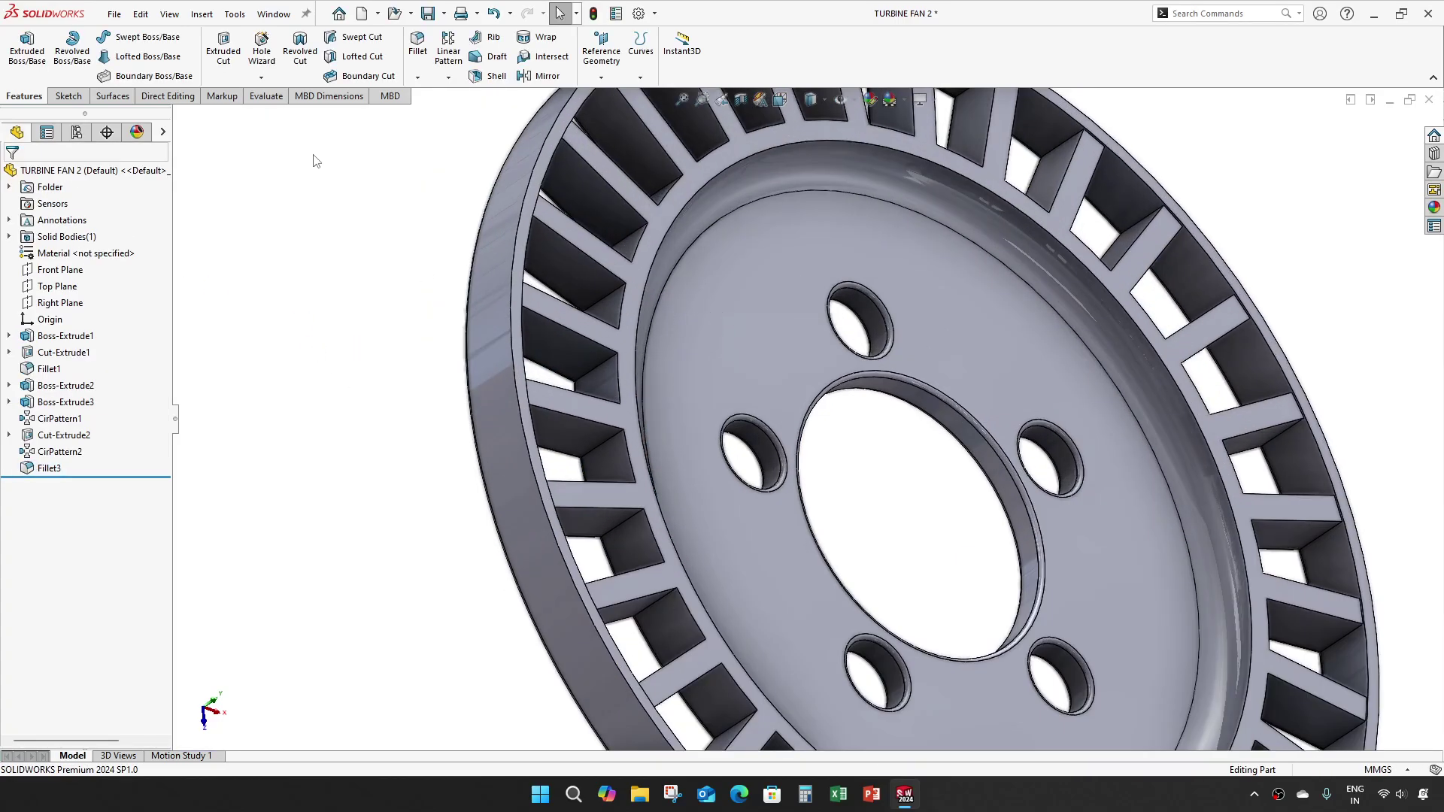
click(418, 45)
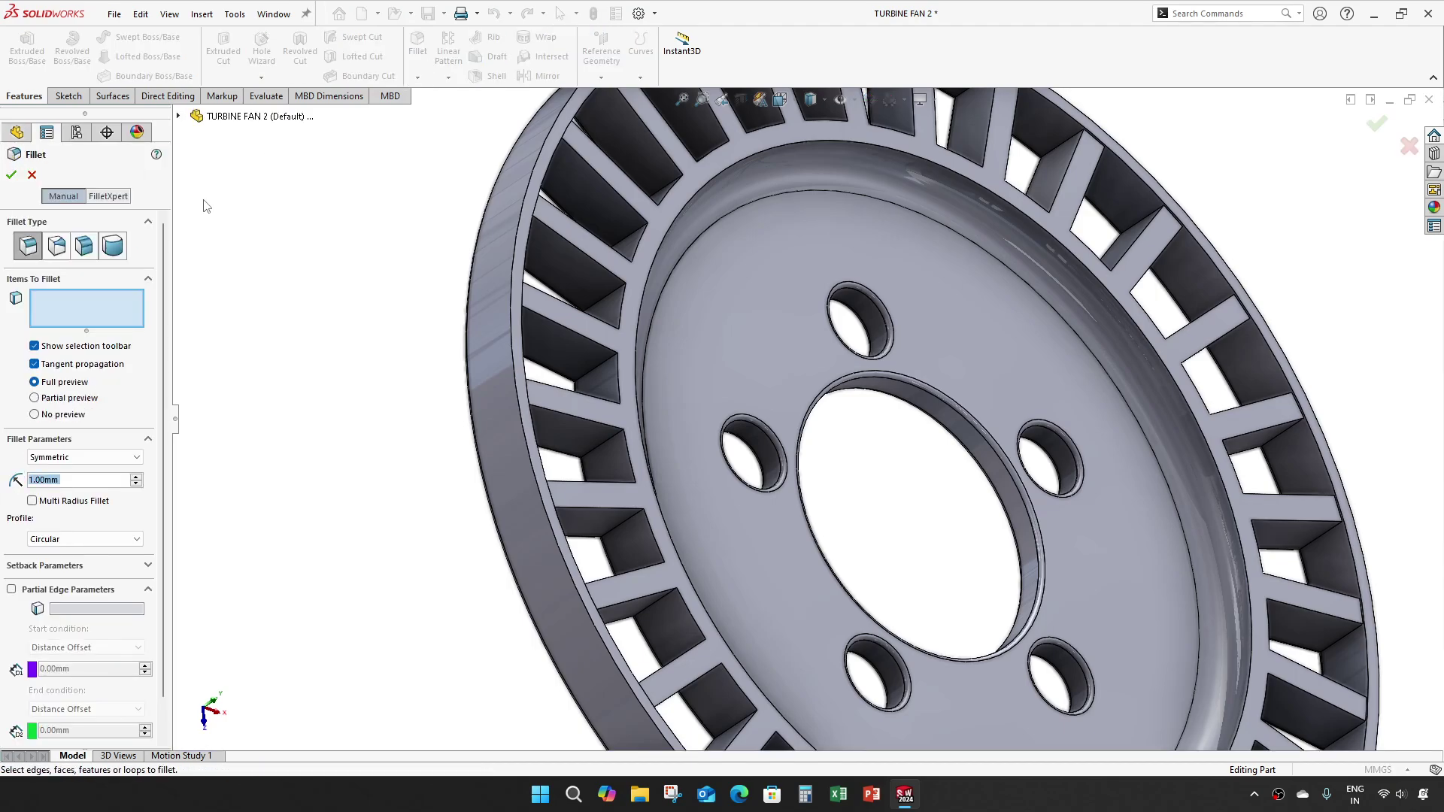
click(565, 310)
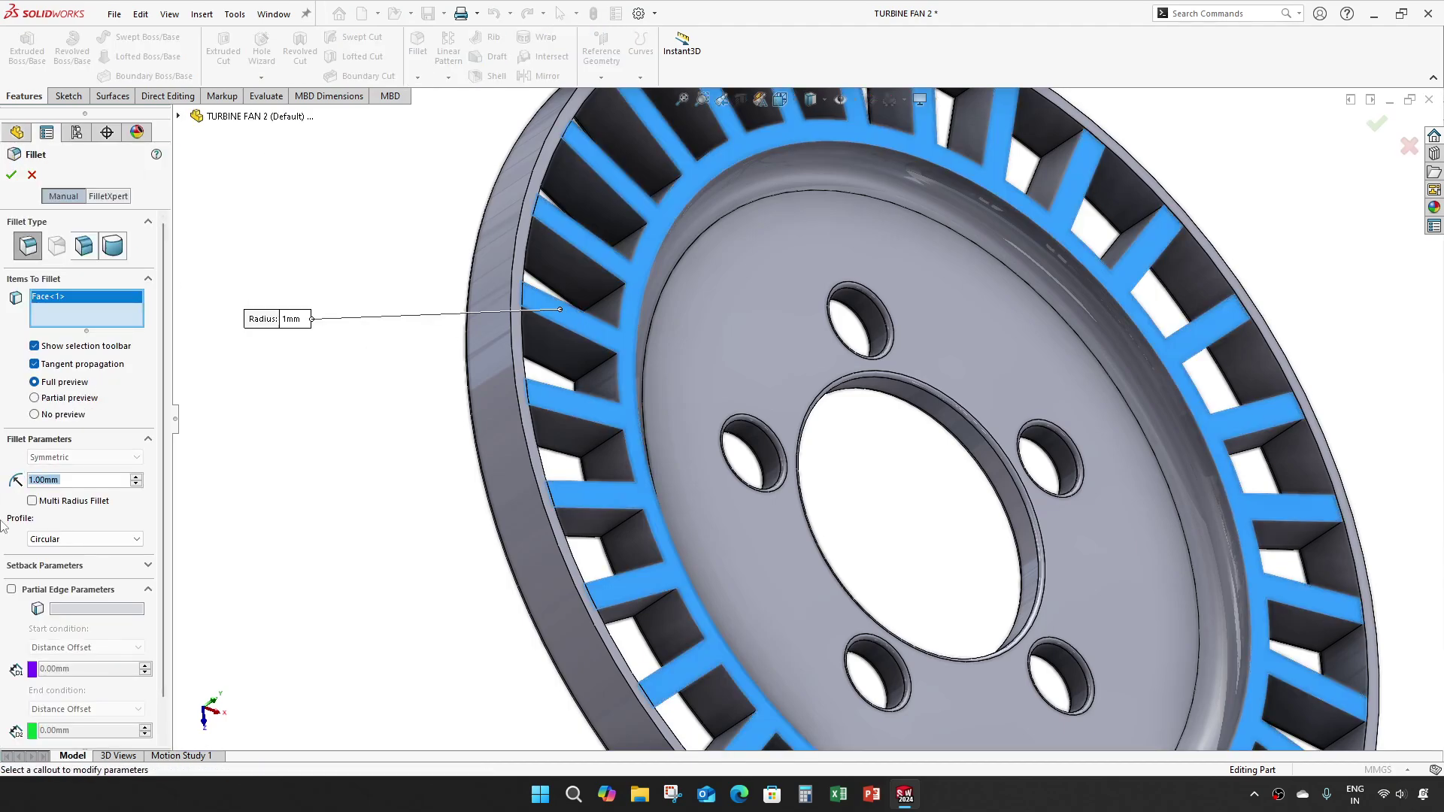
- Examine where the blades' front face meets the edge of the outer ring, and cancel the open fillet
scroll(503, 454, up, 3)
scroll(859, 329, down, 10)
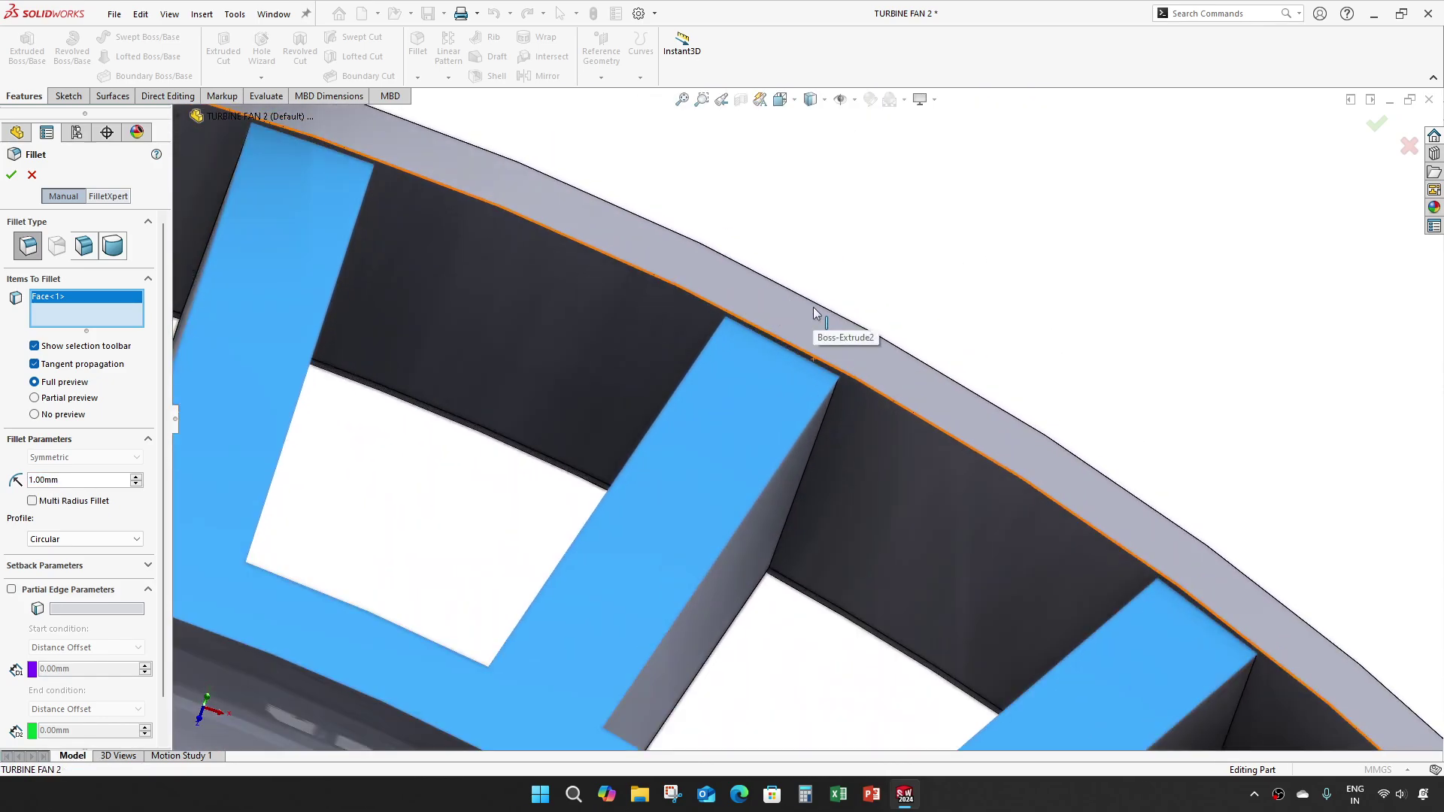
scroll(751, 371, up, 6)
scroll(714, 449, down, 5)
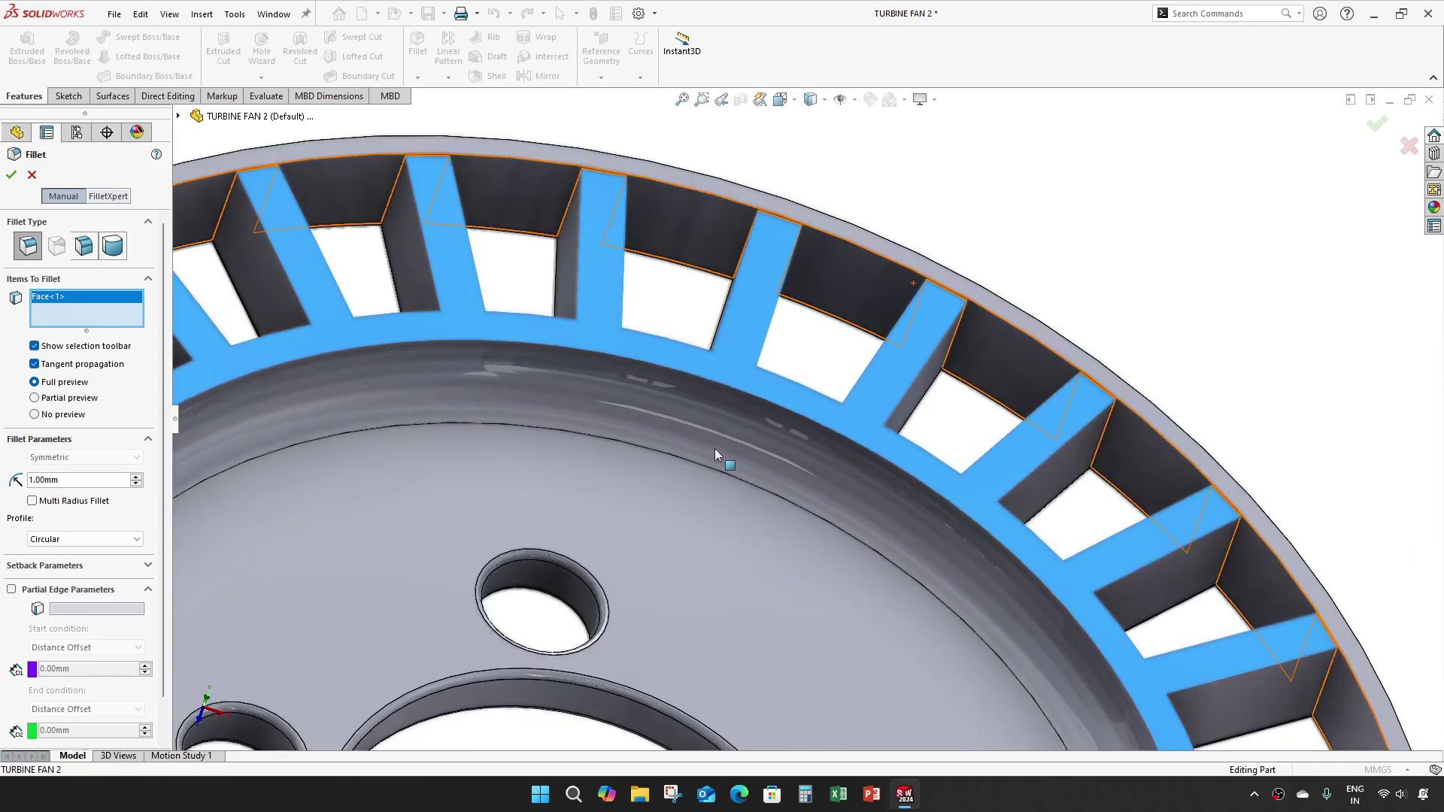
middle_drag(715, 448, 791, 431)
scroll(791, 431, up, 4)
scroll(621, 351, down, 4)
scroll(621, 351, down, 5)
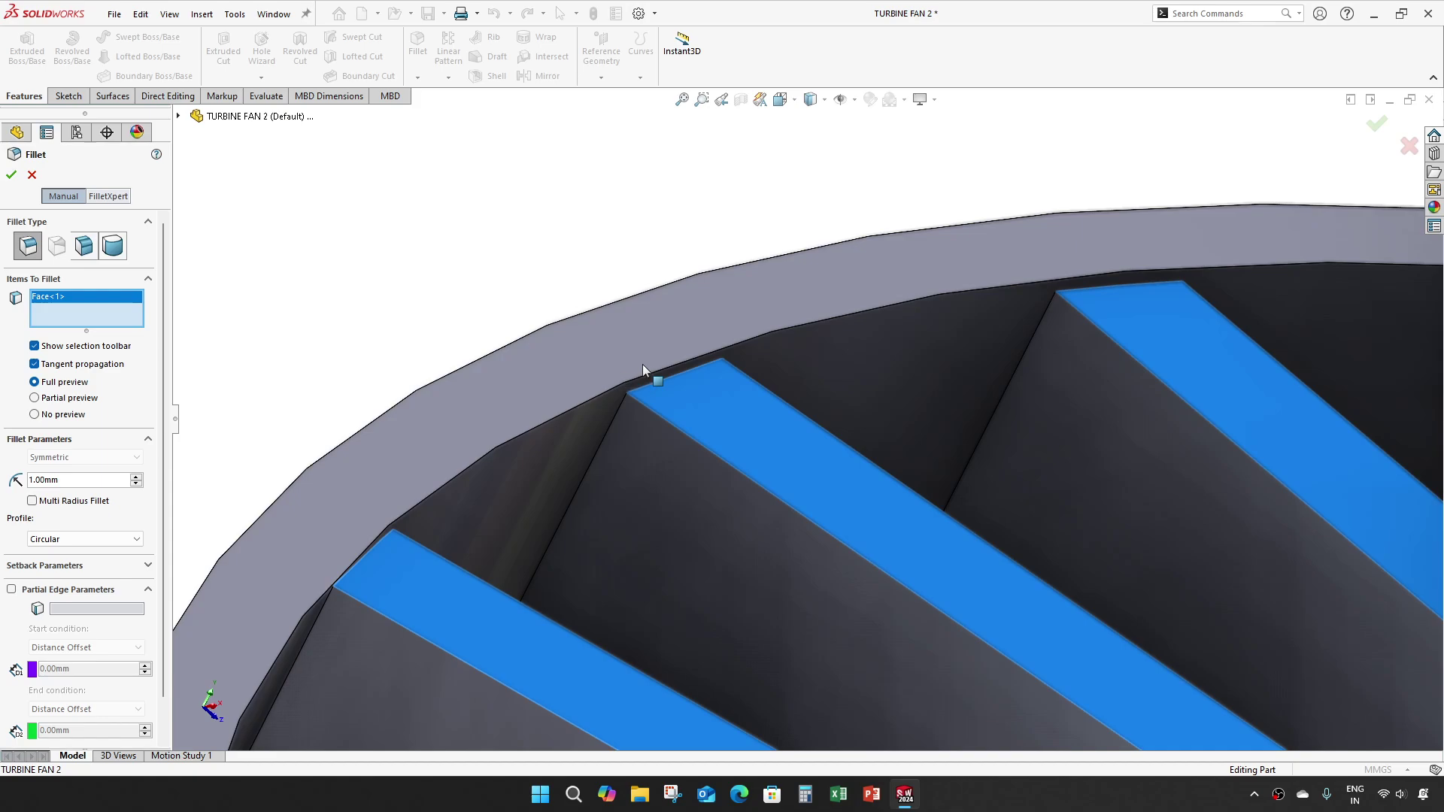
scroll(602, 393, up, 6)
scroll(602, 392, down, 6)
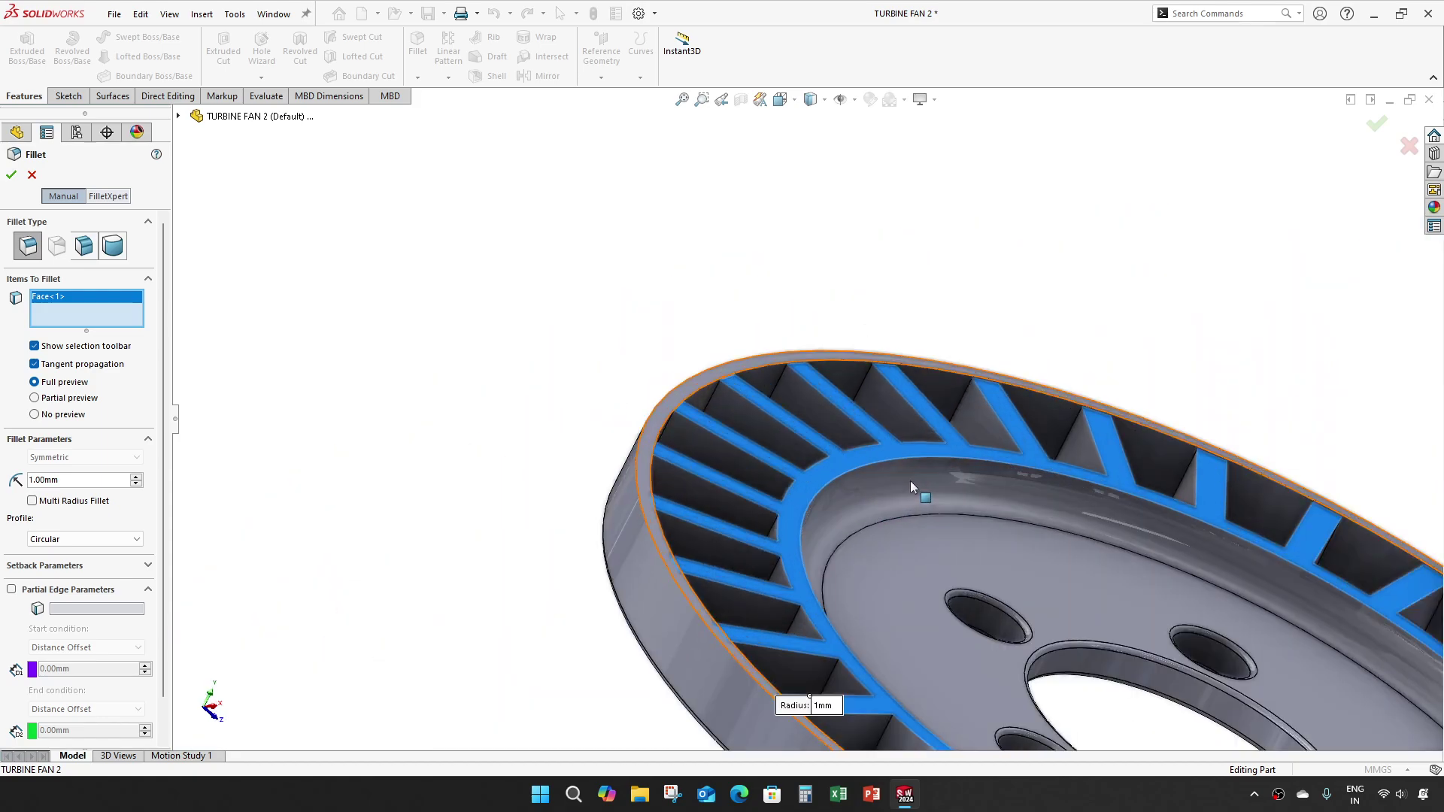
scroll(783, 408, down, 4)
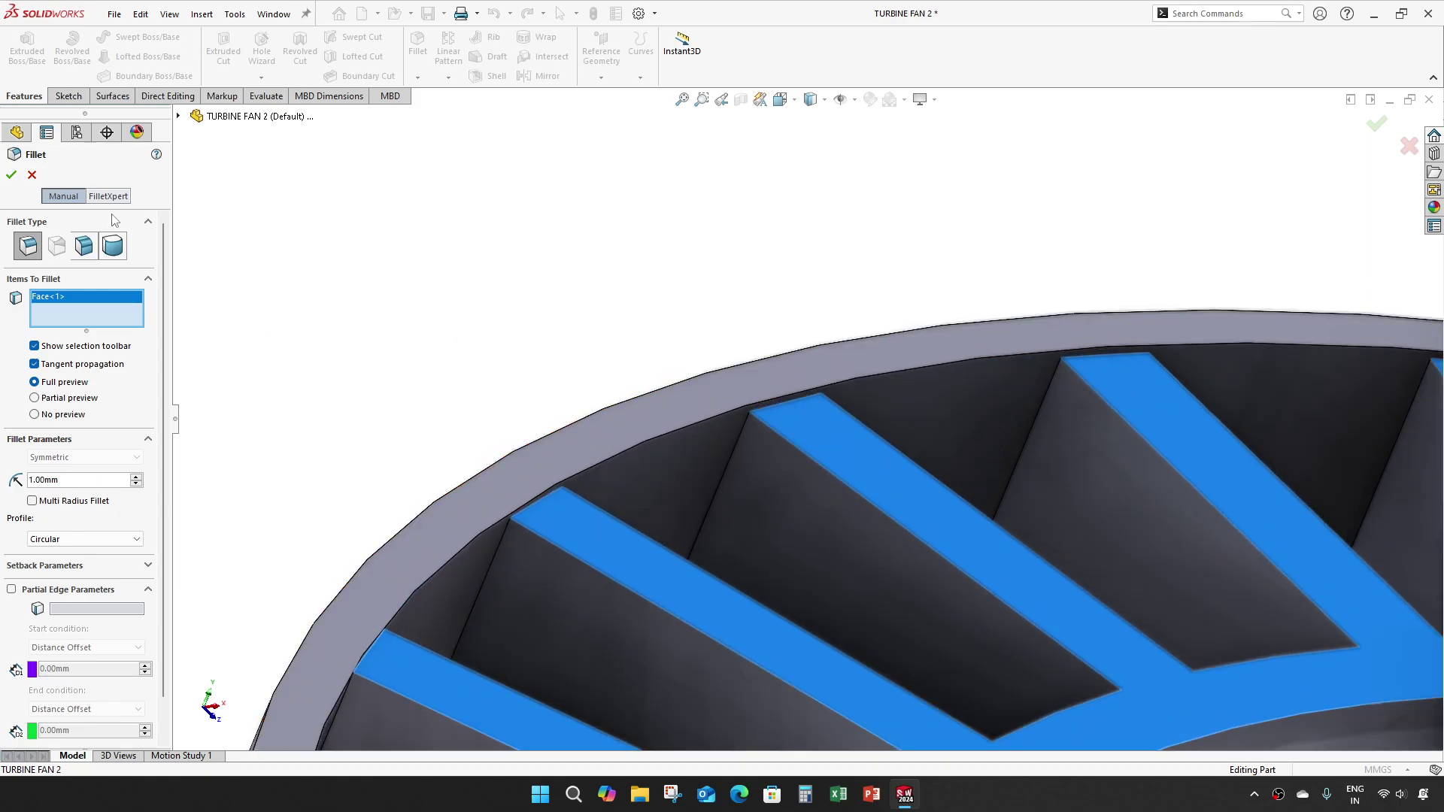
click(31, 176)
- Highlight the sketch of the outer ring's extrusion and examine its position relative to the wheel's front and back faces
scroll(904, 496, up, 5)
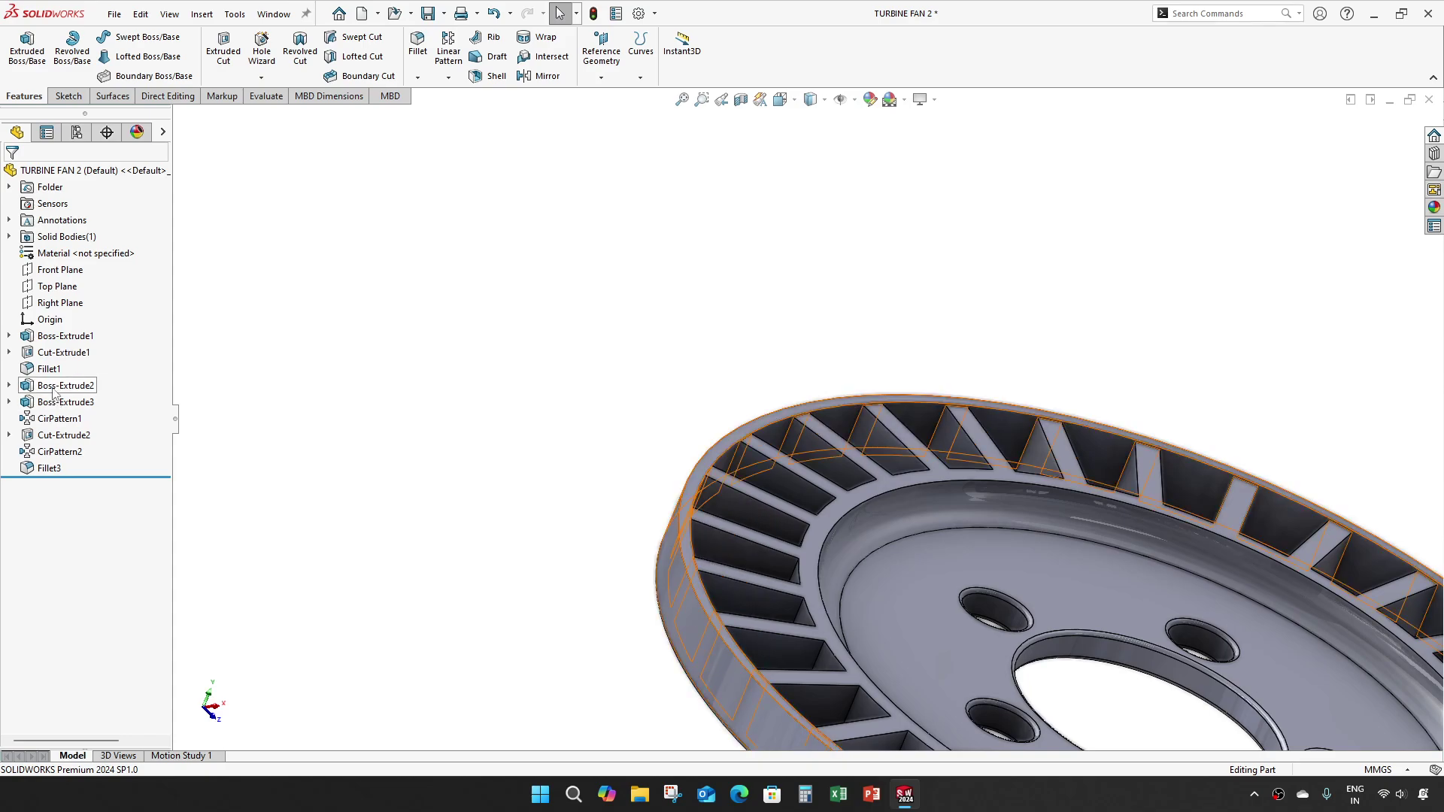
click(9, 386)
click(58, 403)
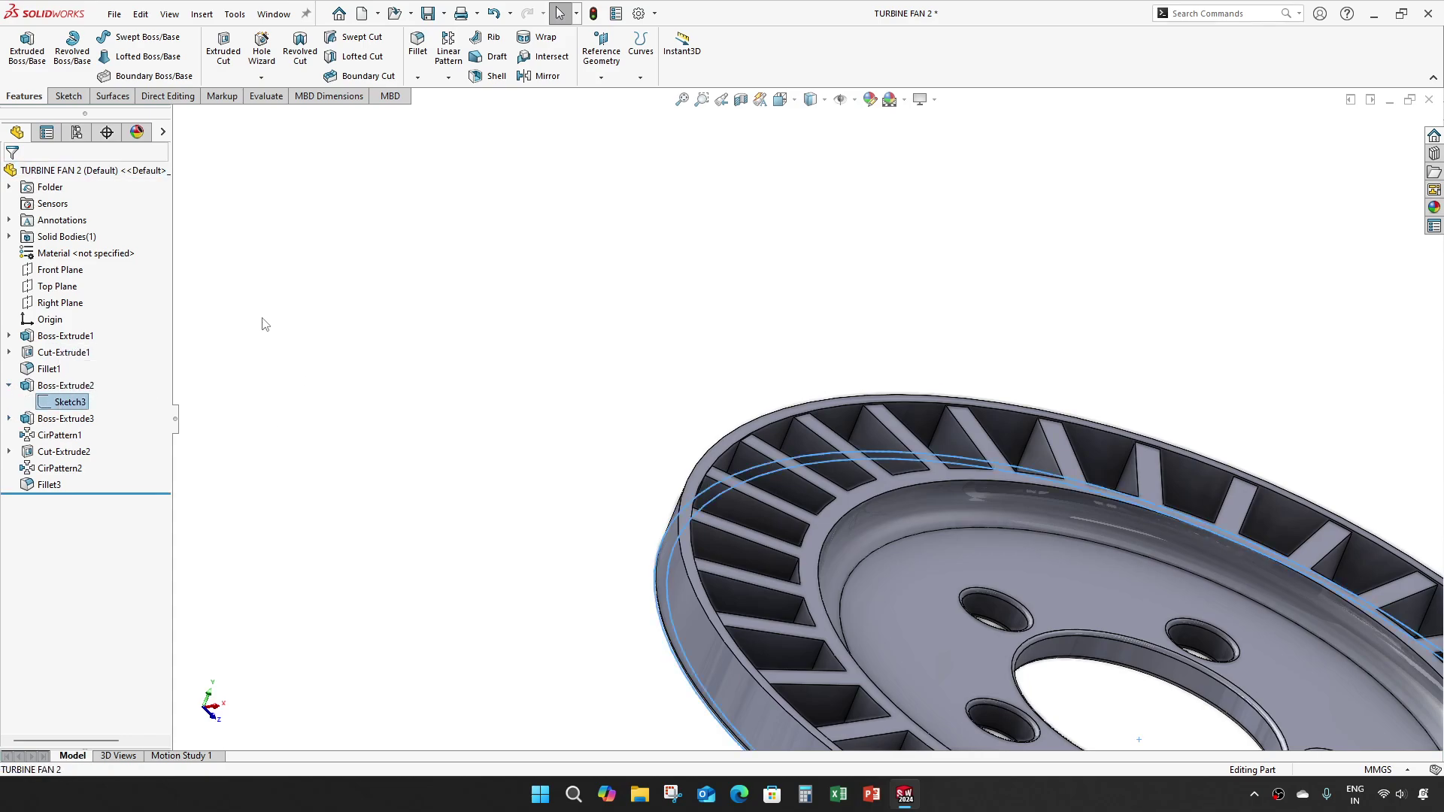
scroll(285, 352, up, 3)
scroll(961, 570, down, 1)
middle_drag(819, 516, 954, 348)
scroll(819, 444, down, 4)
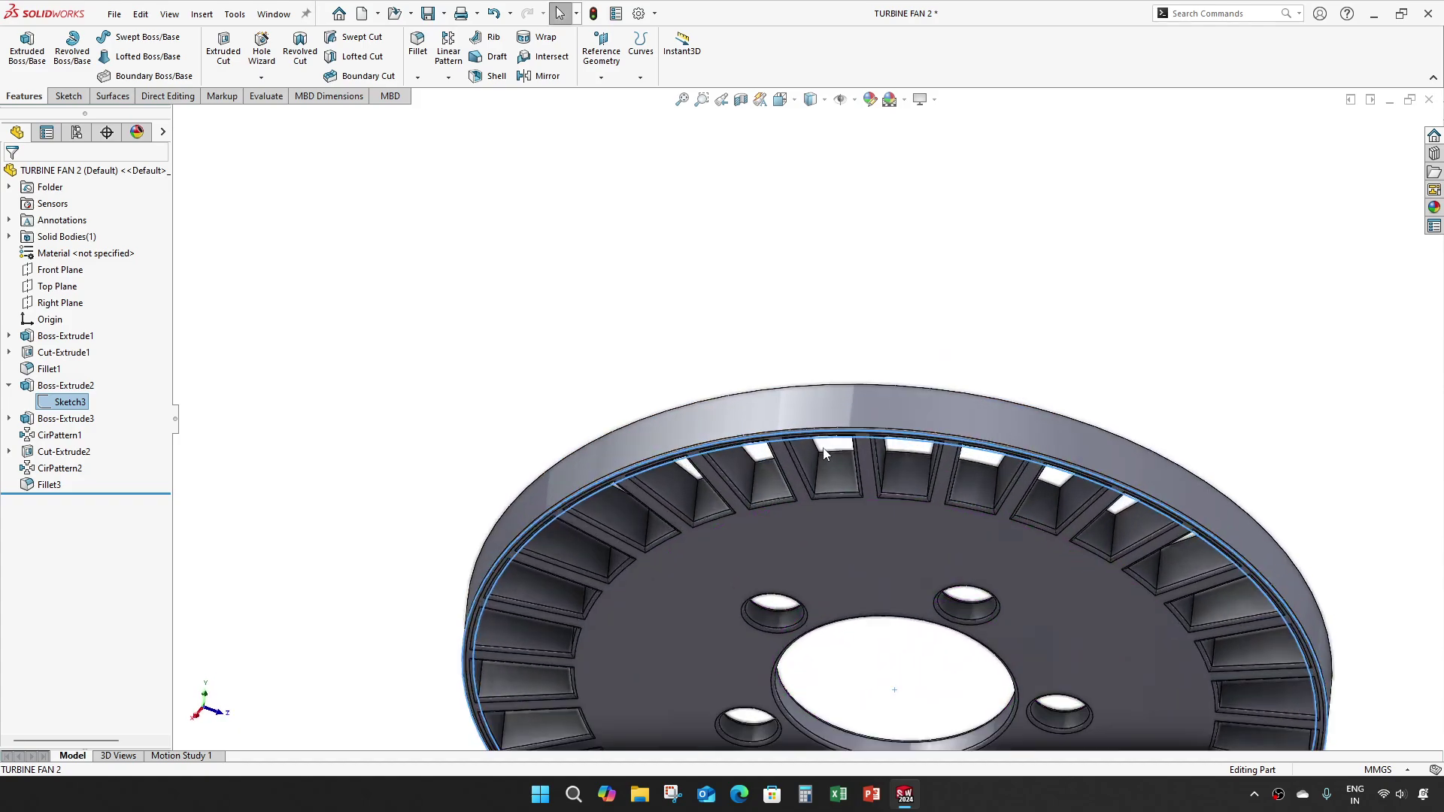
middle_drag(769, 450, 781, 569)
scroll(780, 564, up, 3)
scroll(773, 458, down, 4)
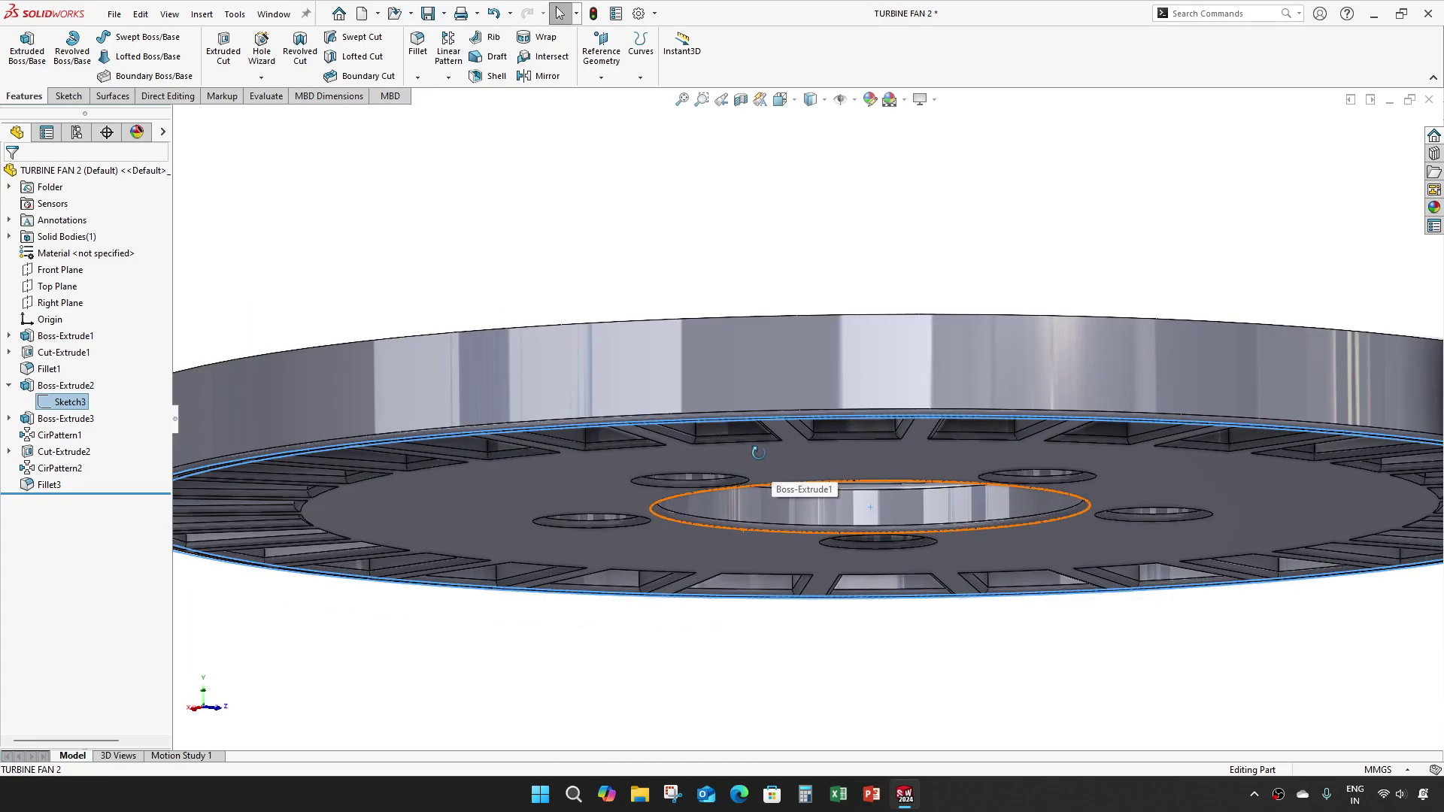
middle_drag(773, 489, 760, 529)
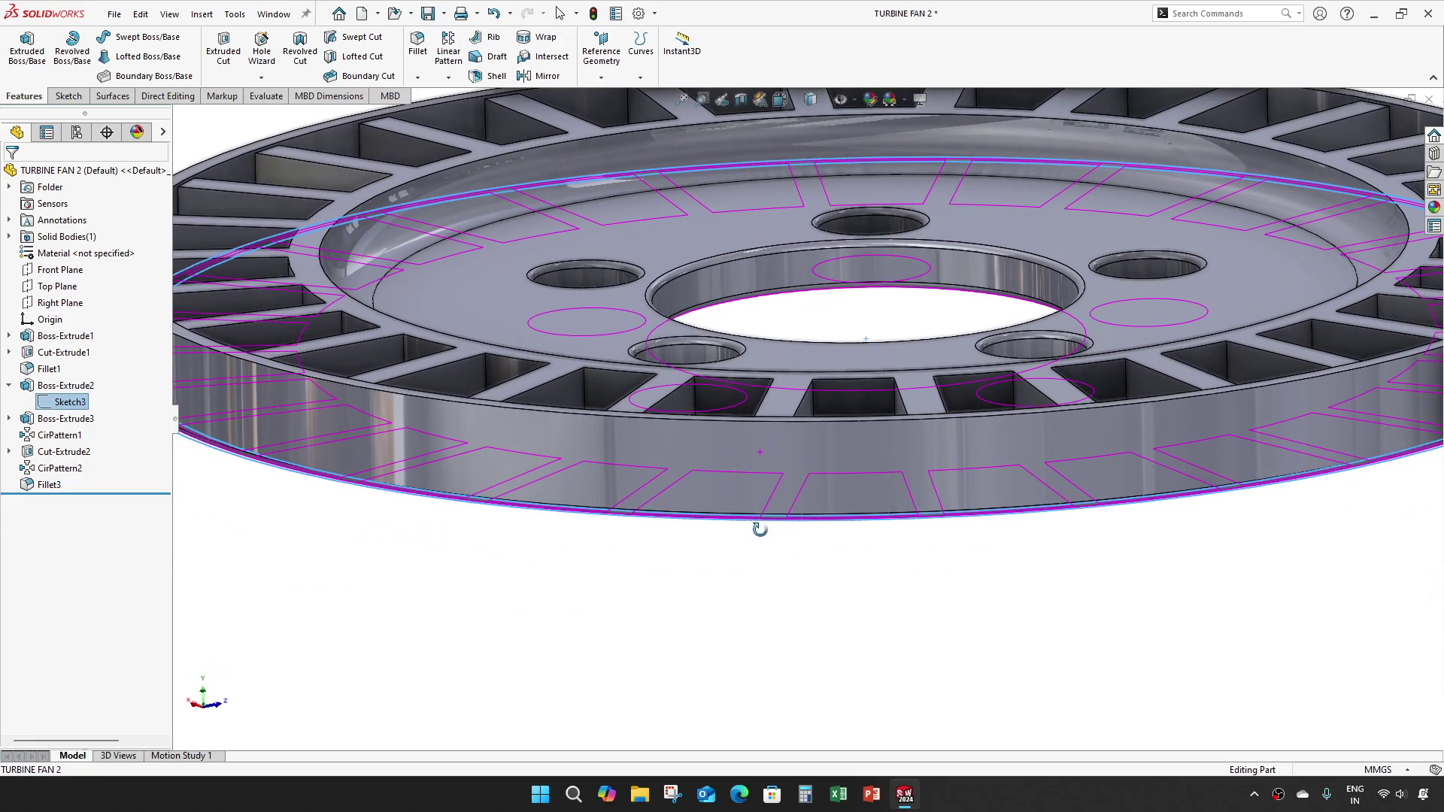
click(429, 581)
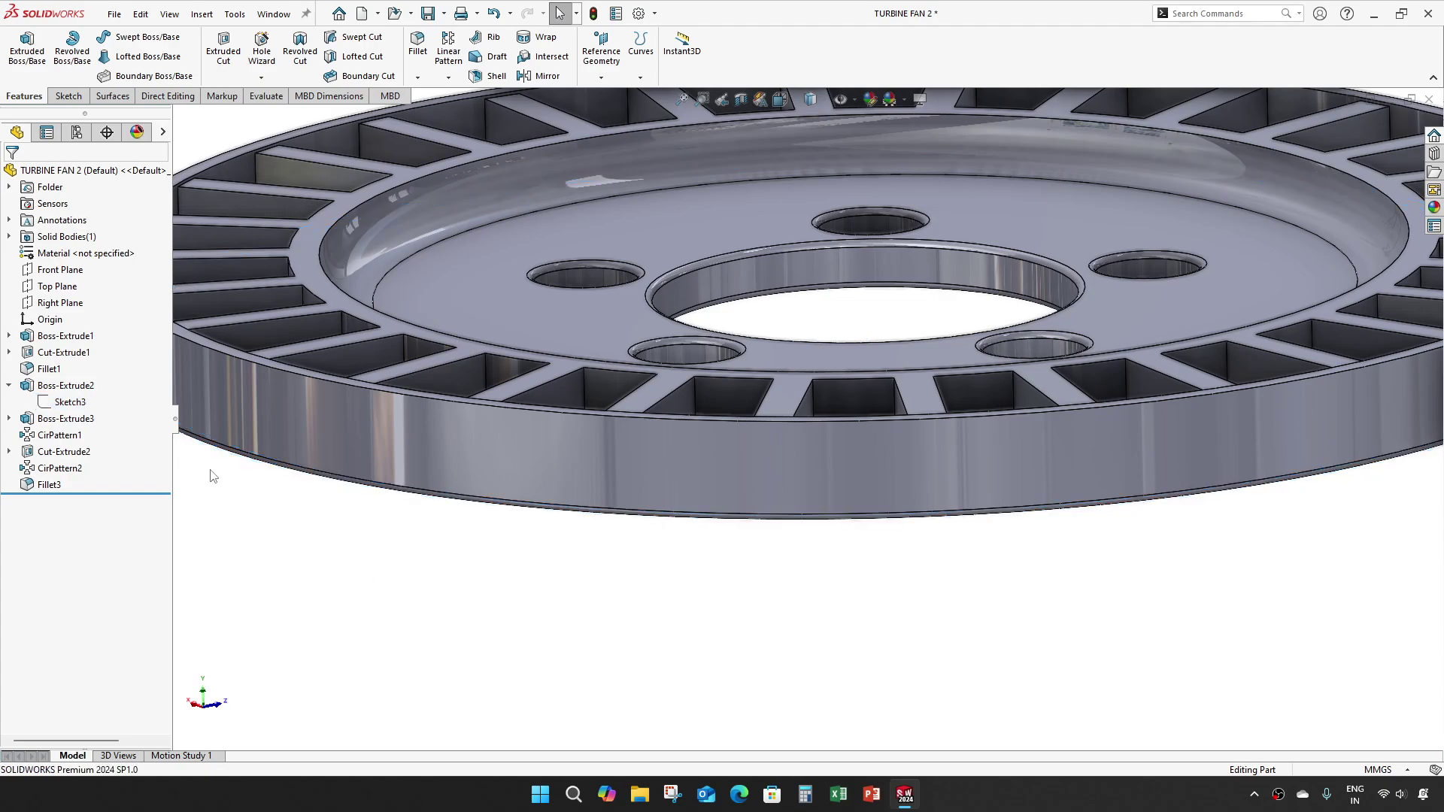
click(9, 385)
- Roll the model back to just before the outer ring's extrusion and forward again to the last feature
drag(145, 478, 137, 378)
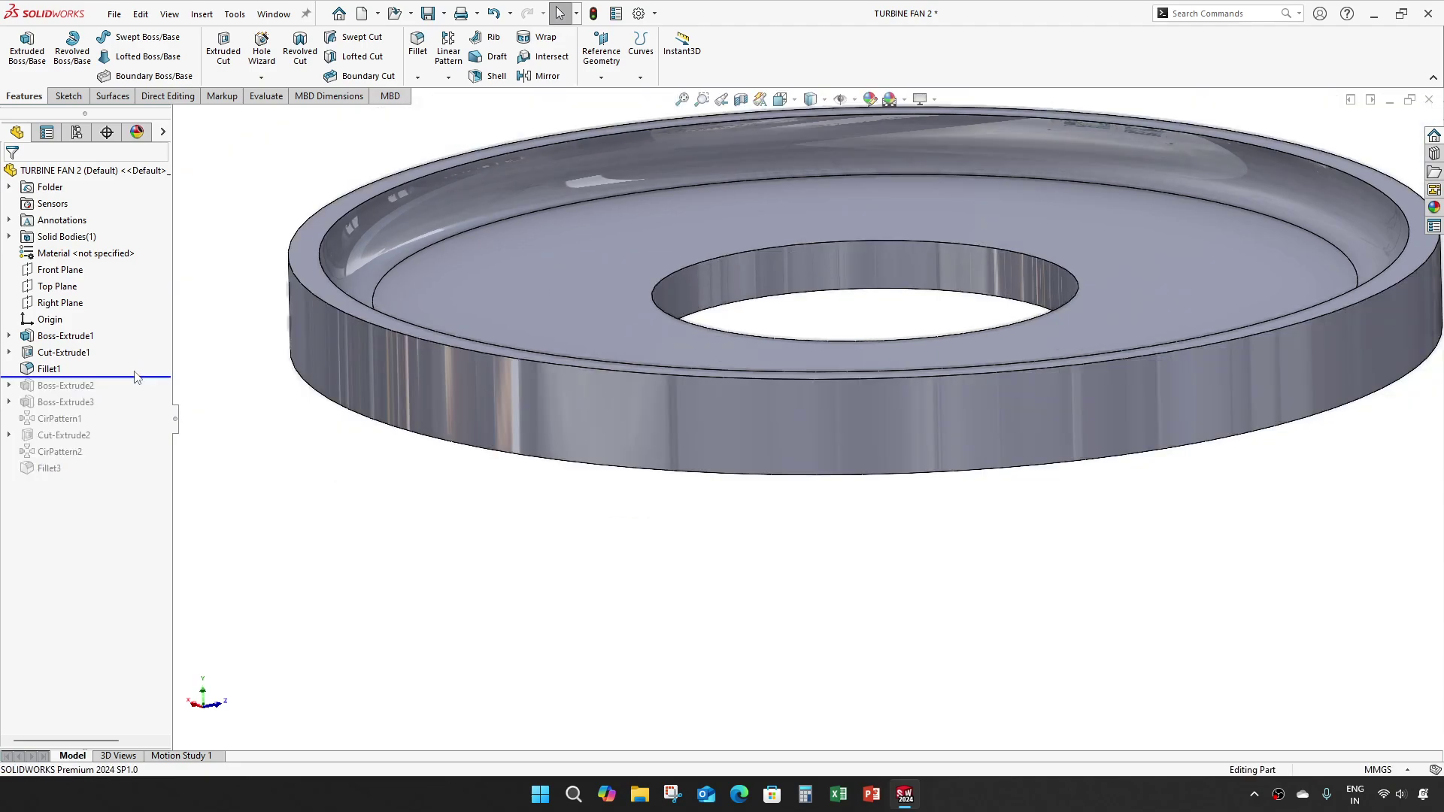
click(73, 293)
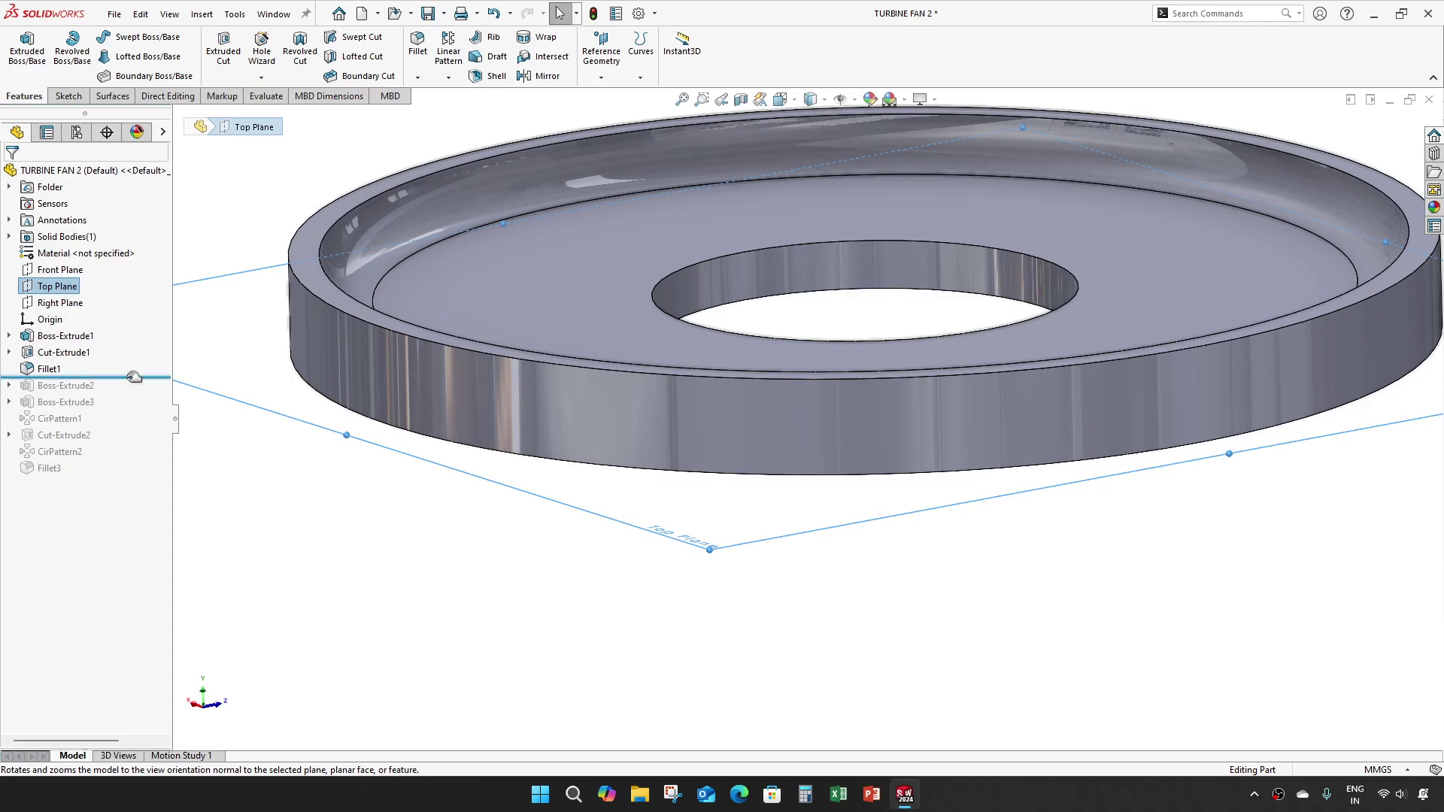
drag(124, 378, 125, 477)
- Measure the distance between the outer ring's front face and the front face of the blades
scroll(516, 360, up, 2)
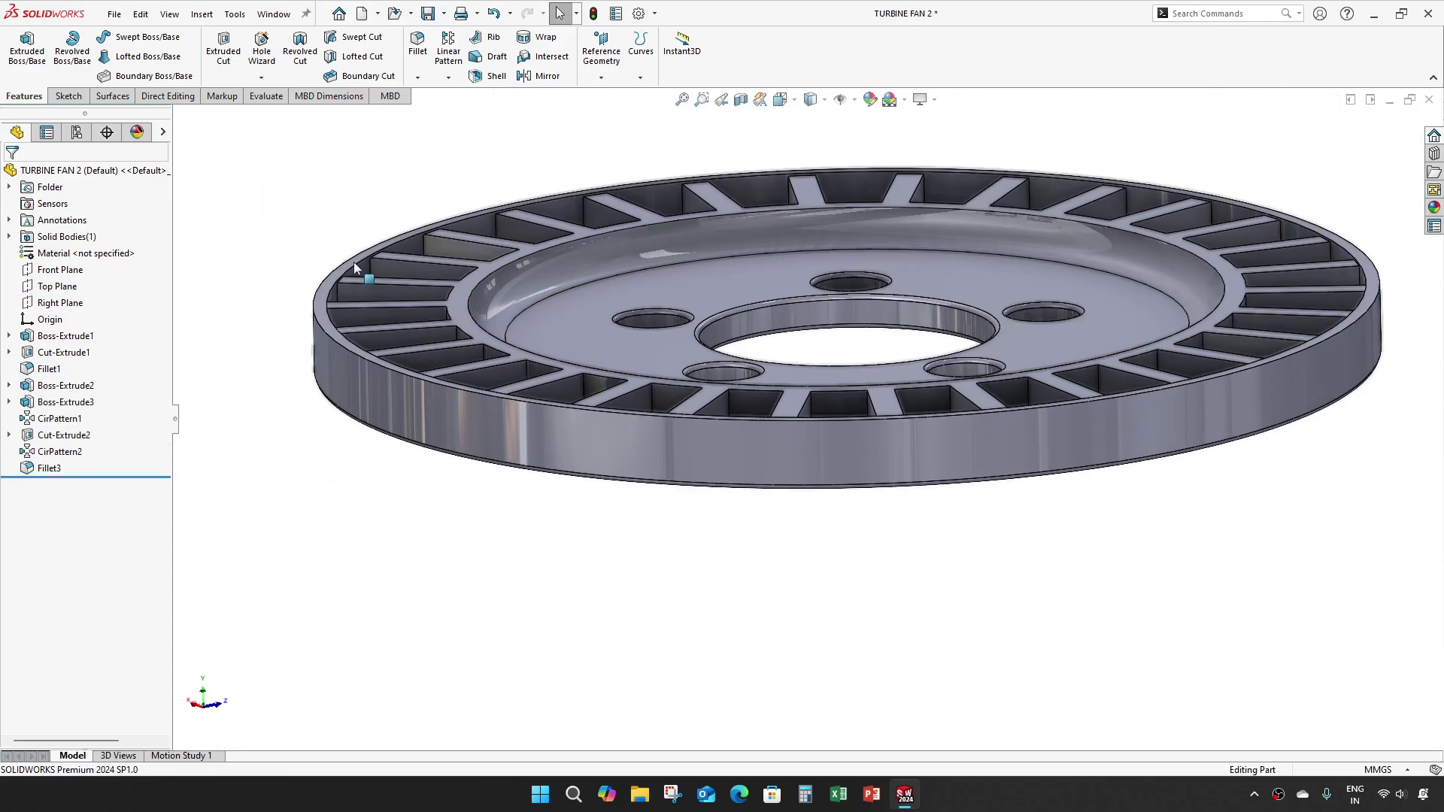
scroll(353, 262, down, 6)
key(m)
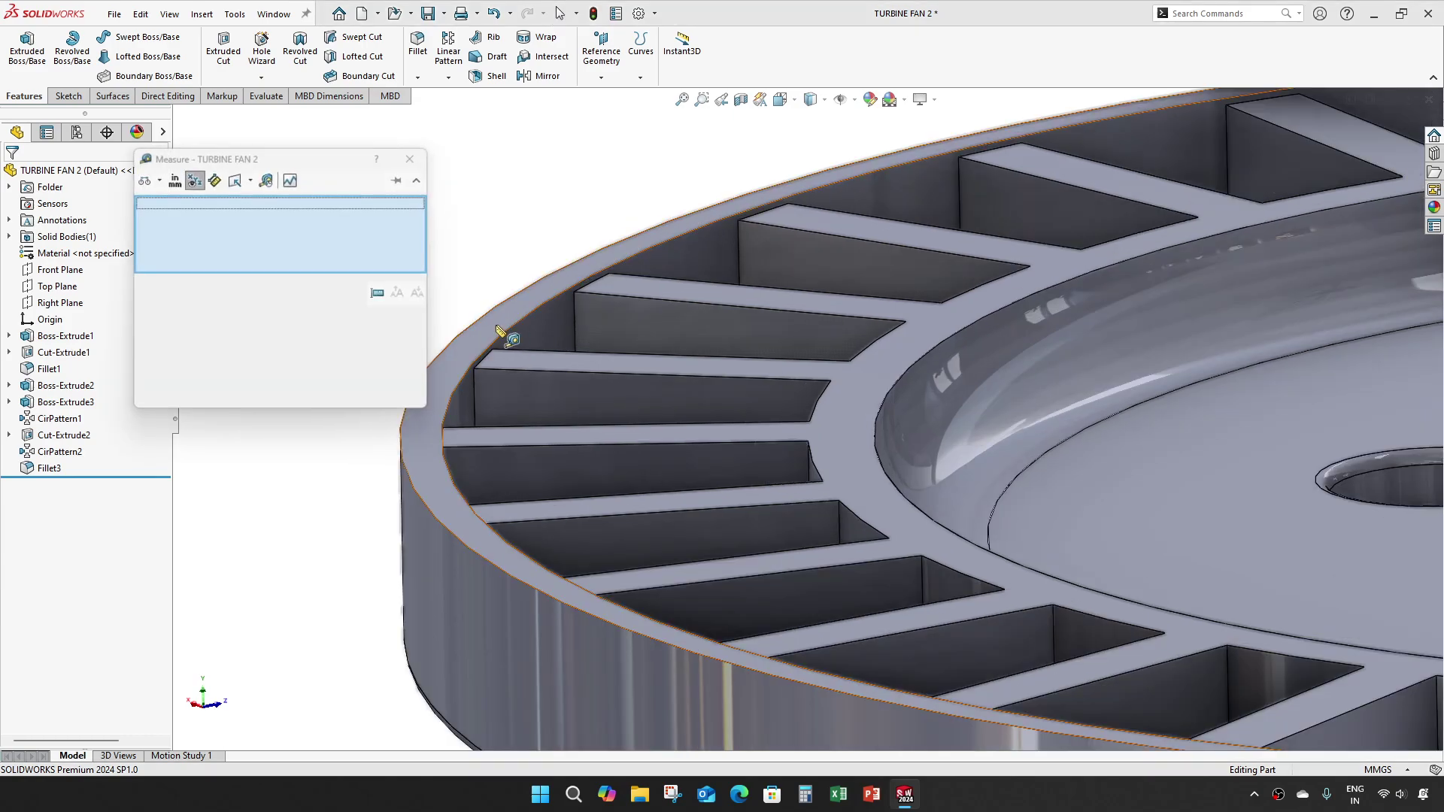
click(493, 331)
click(519, 356)
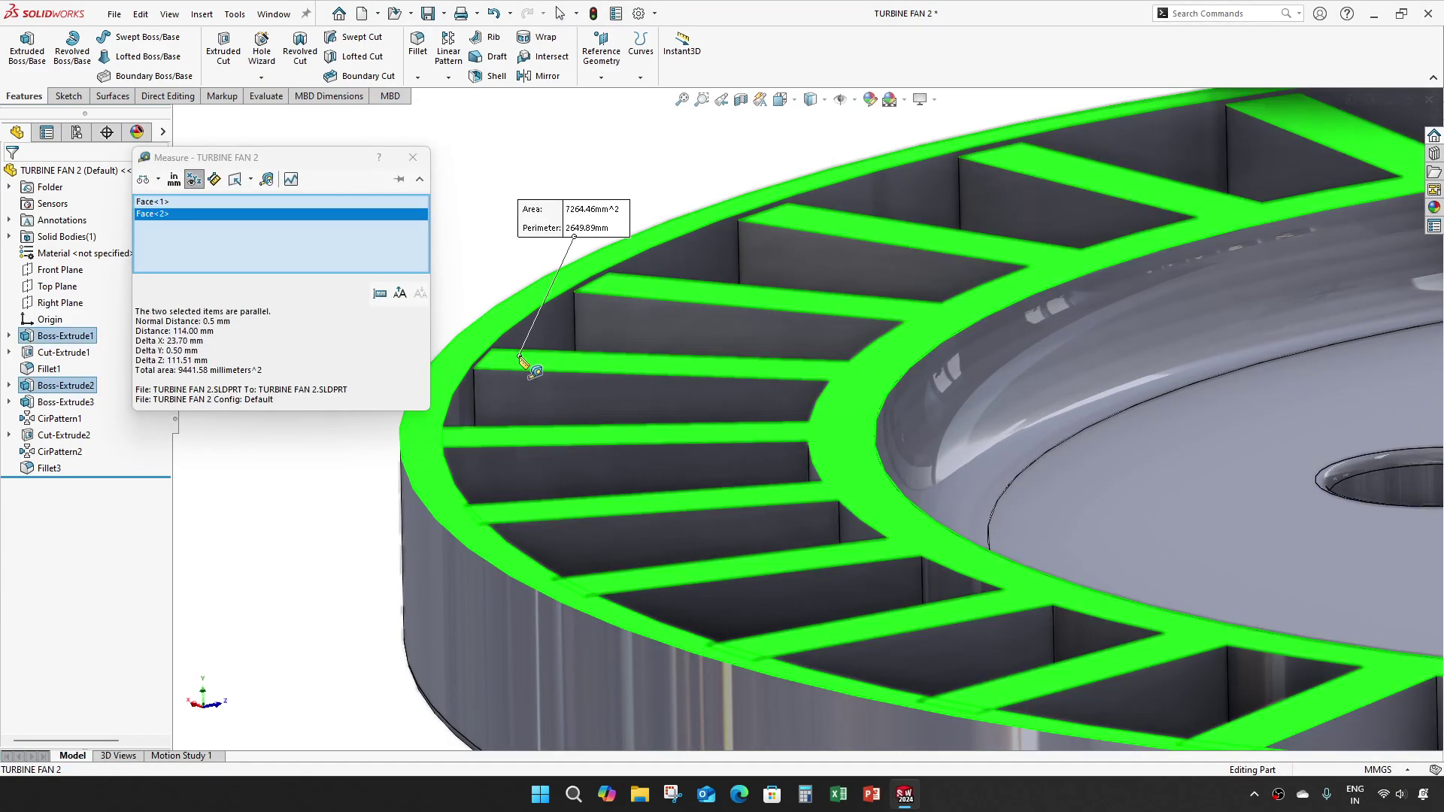
key(Escape)
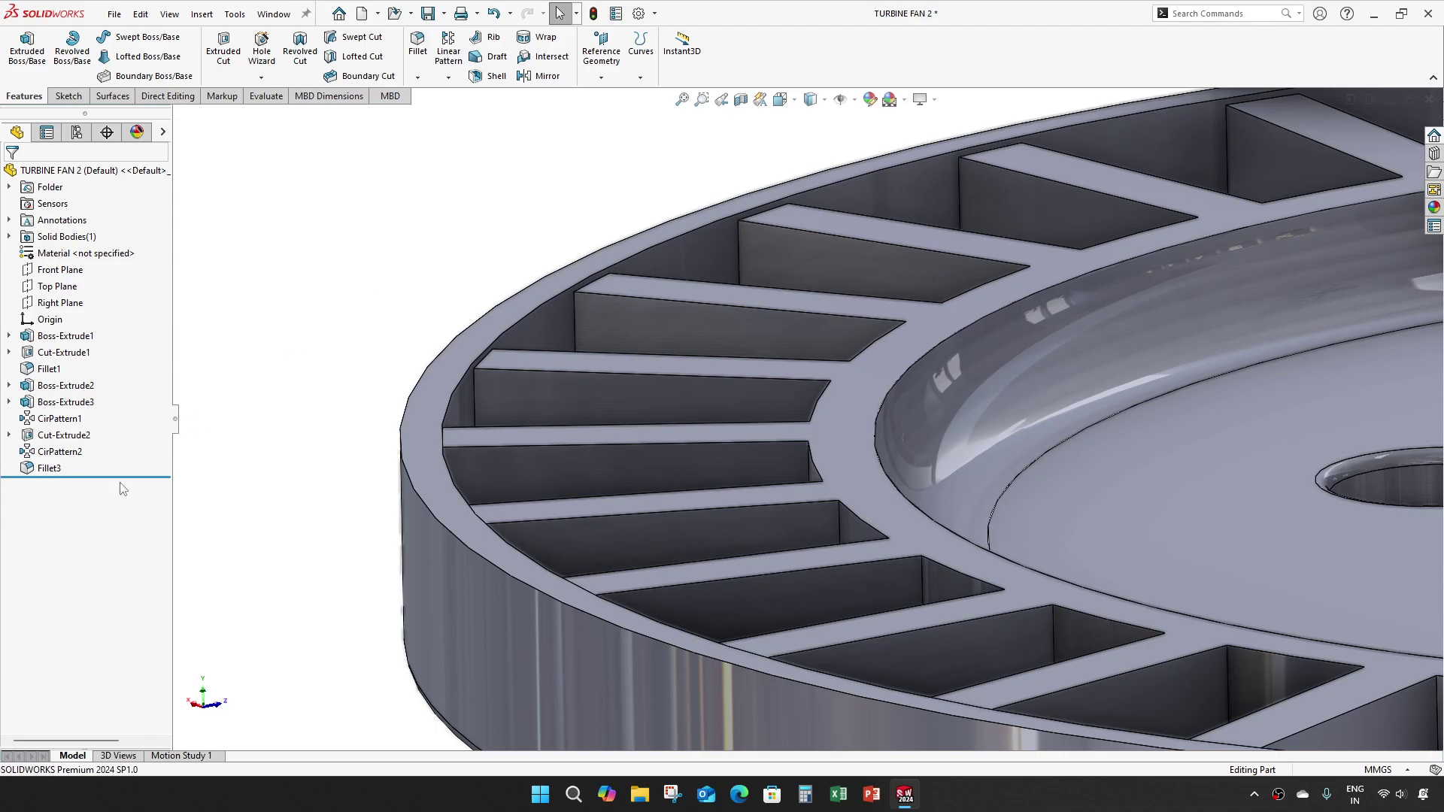
- Edit the outer ring's extrusion and set its Direction 1 blind depth to 15 mm
right_click(80, 390)
click(88, 347)
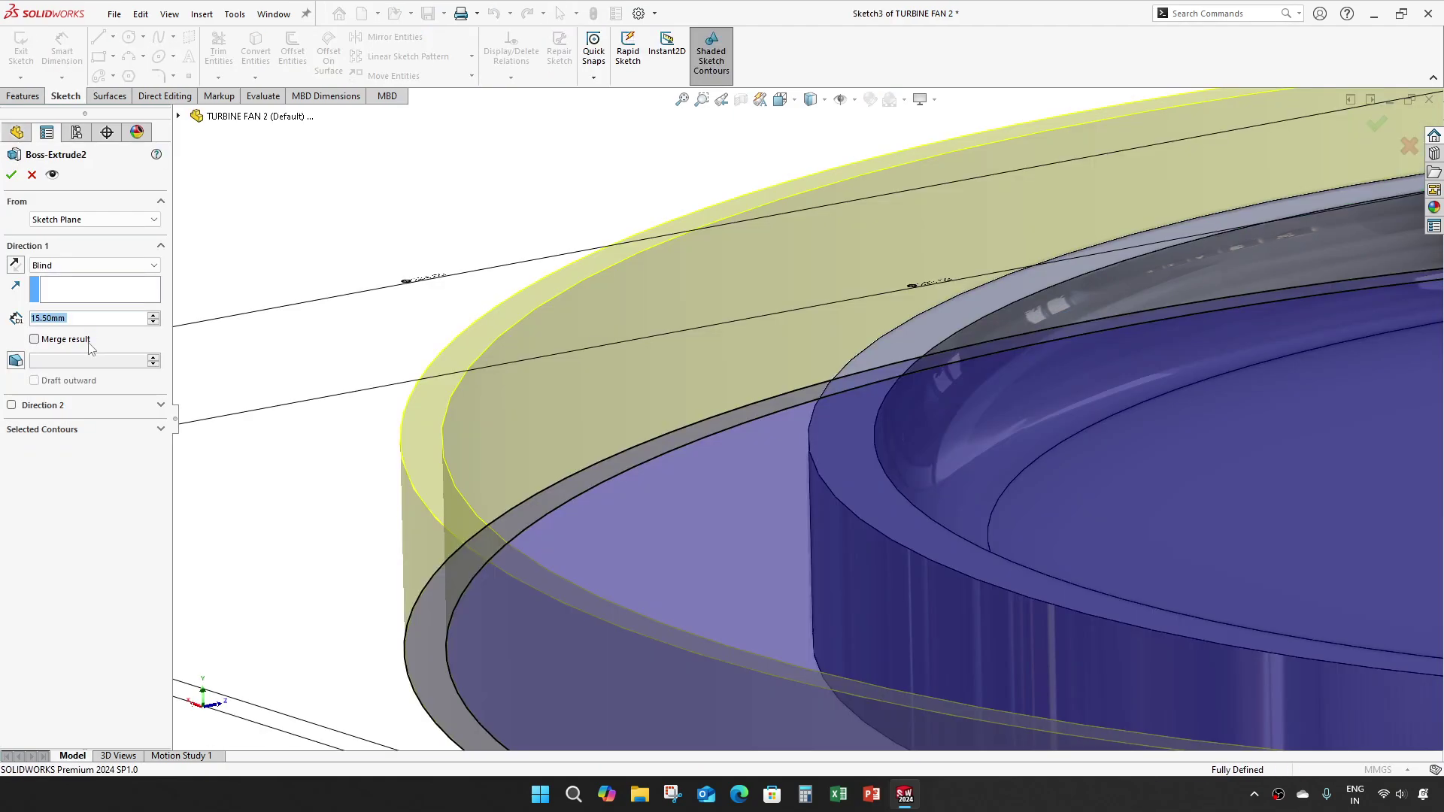
scroll(328, 390, up, 8)
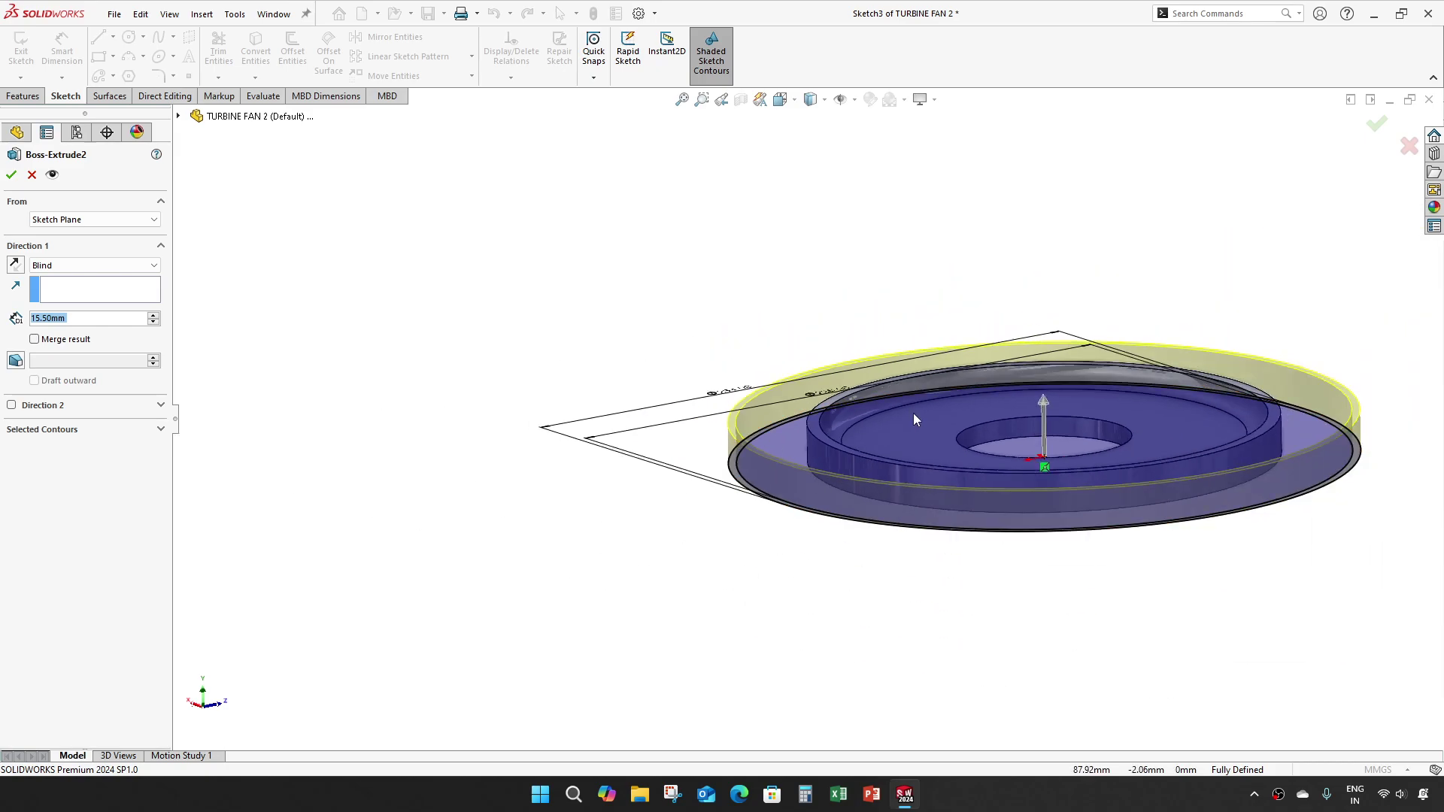
scroll(1131, 457, down, 3)
middle_drag(1131, 457, 1115, 464)
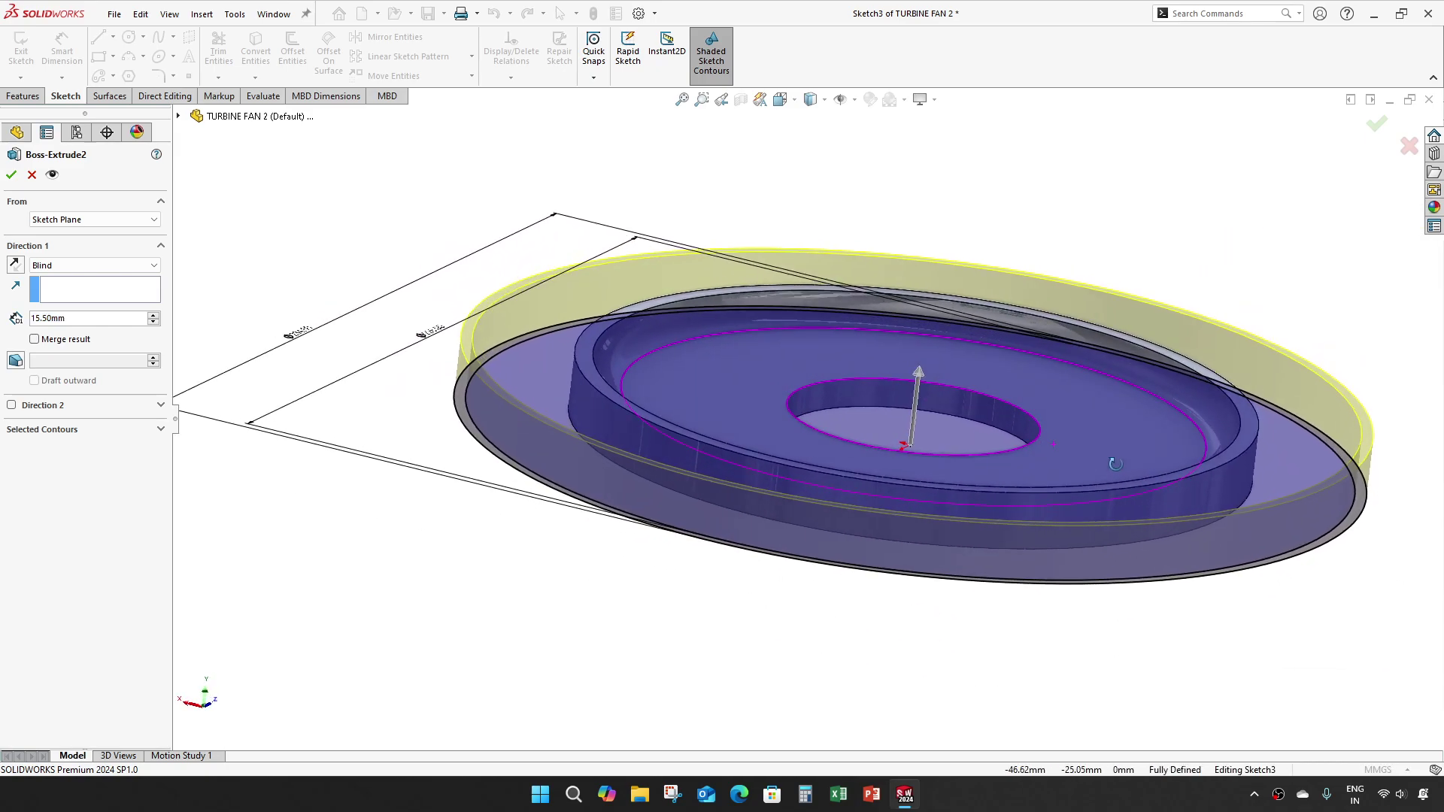
click(79, 318)
key(BackSpace)
key(BackSpace)
key(BackSpace)
key(BackSpace)
key(BackSpace)
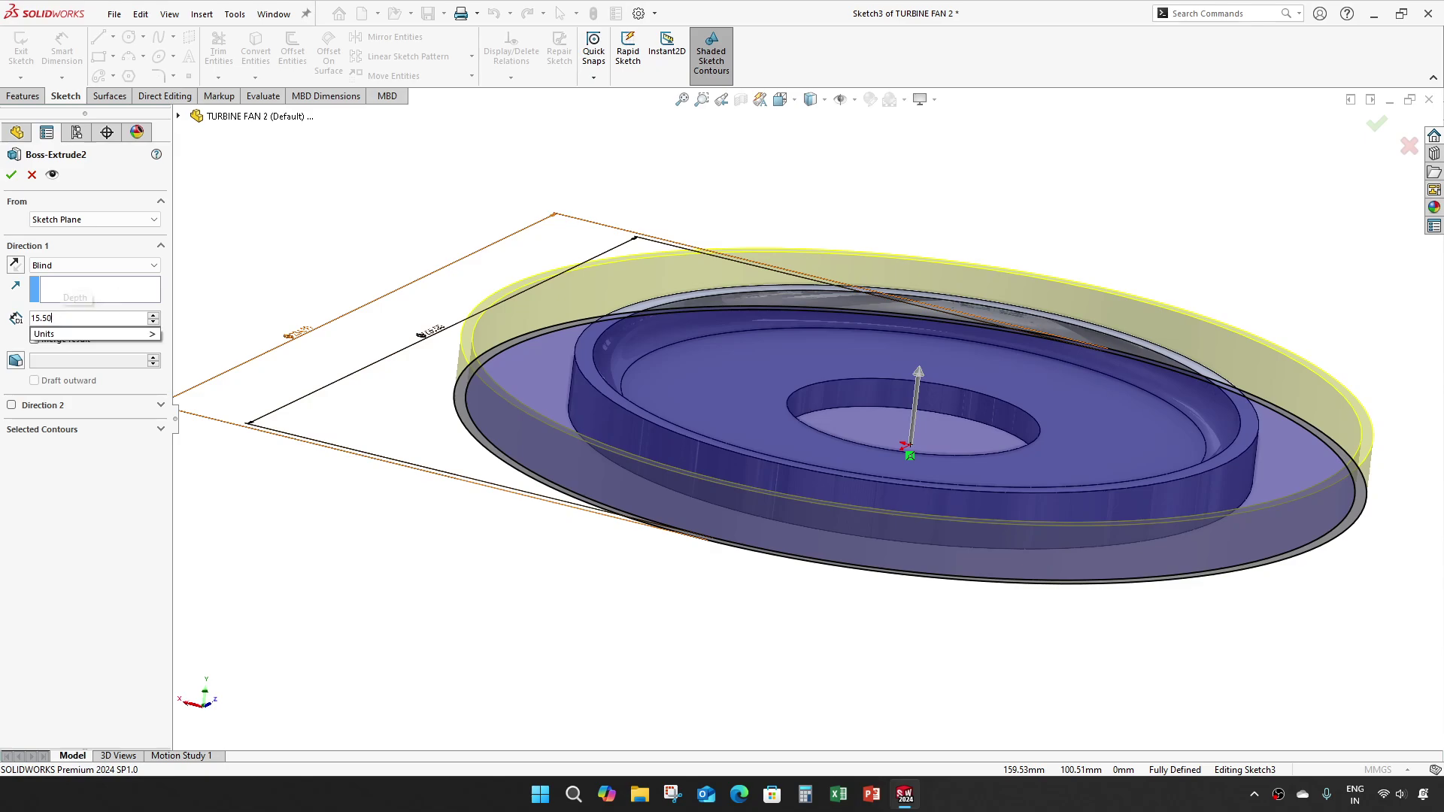
key(Return)
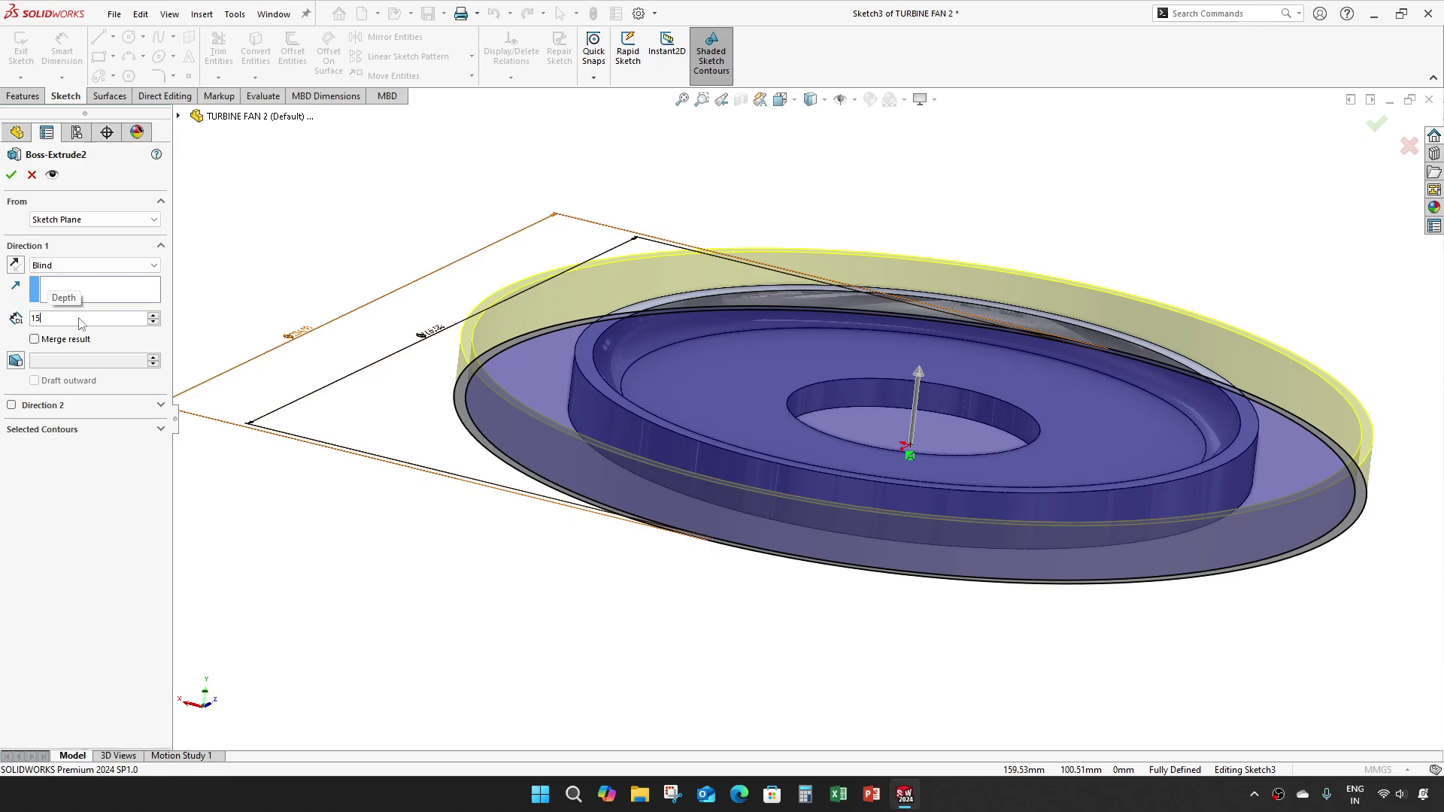
- Add a second blind direction of 0.5 mm to the outer ring's extrusion and accept the change
click(11, 405)
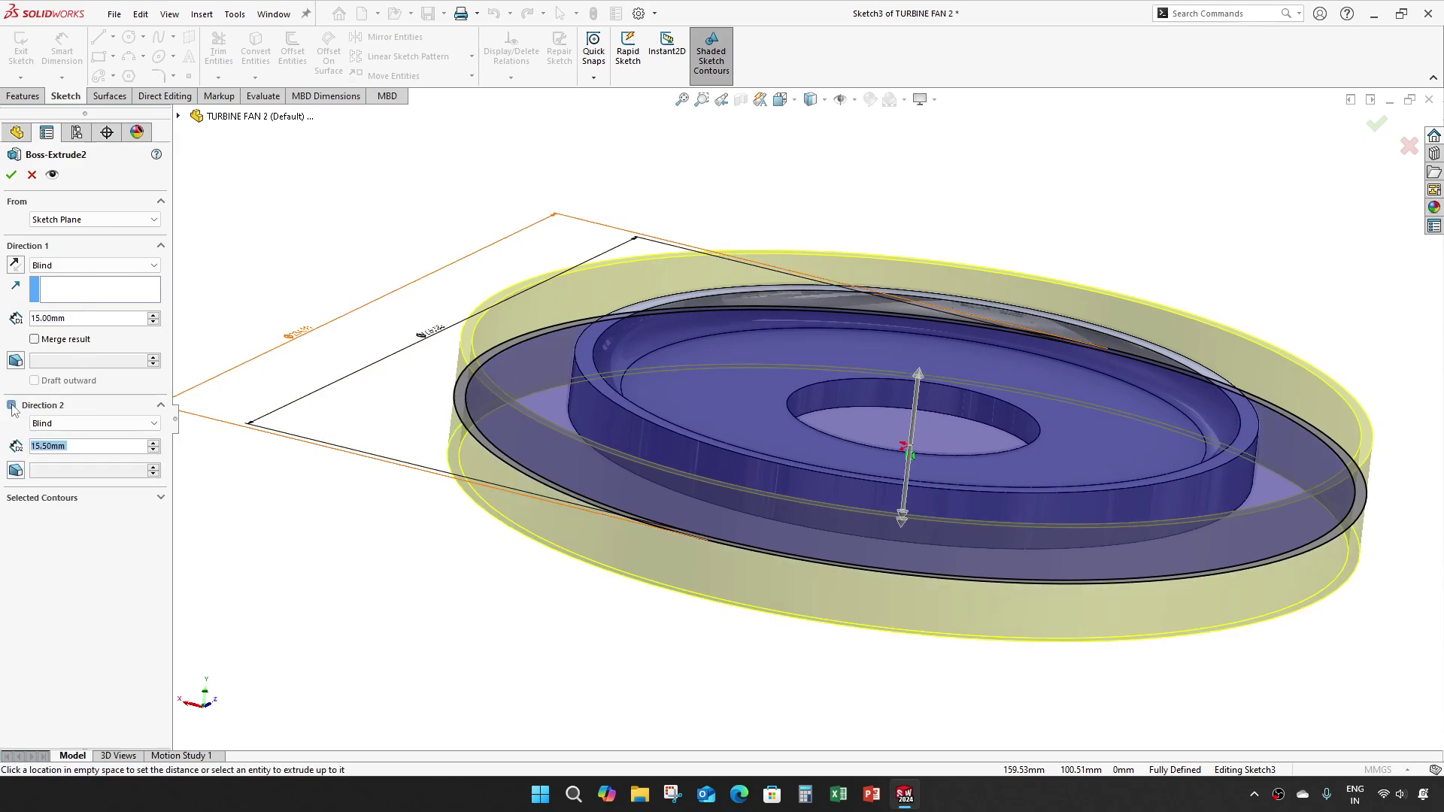
double_click(85, 446)
text(0.5)
key(Return)
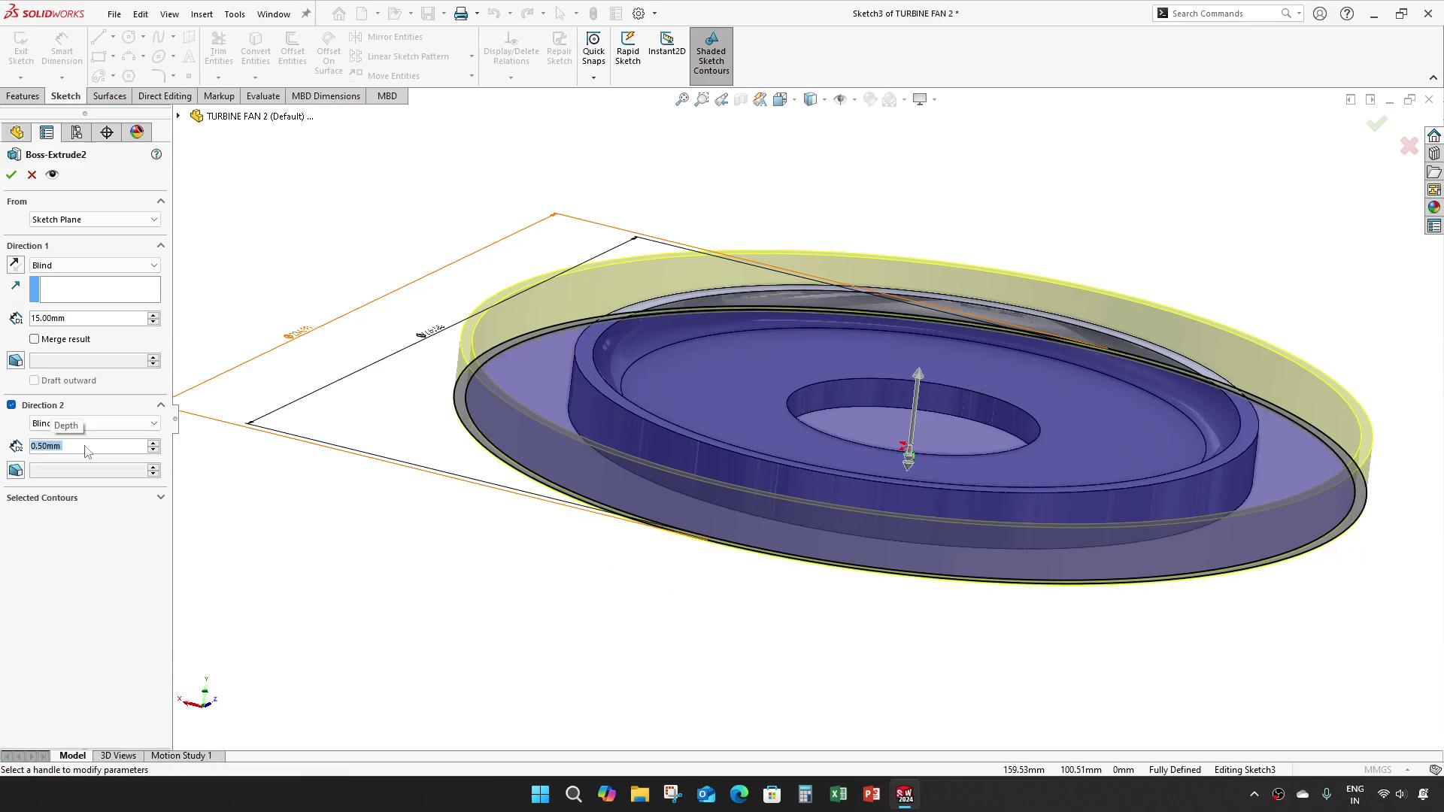
click(11, 175)
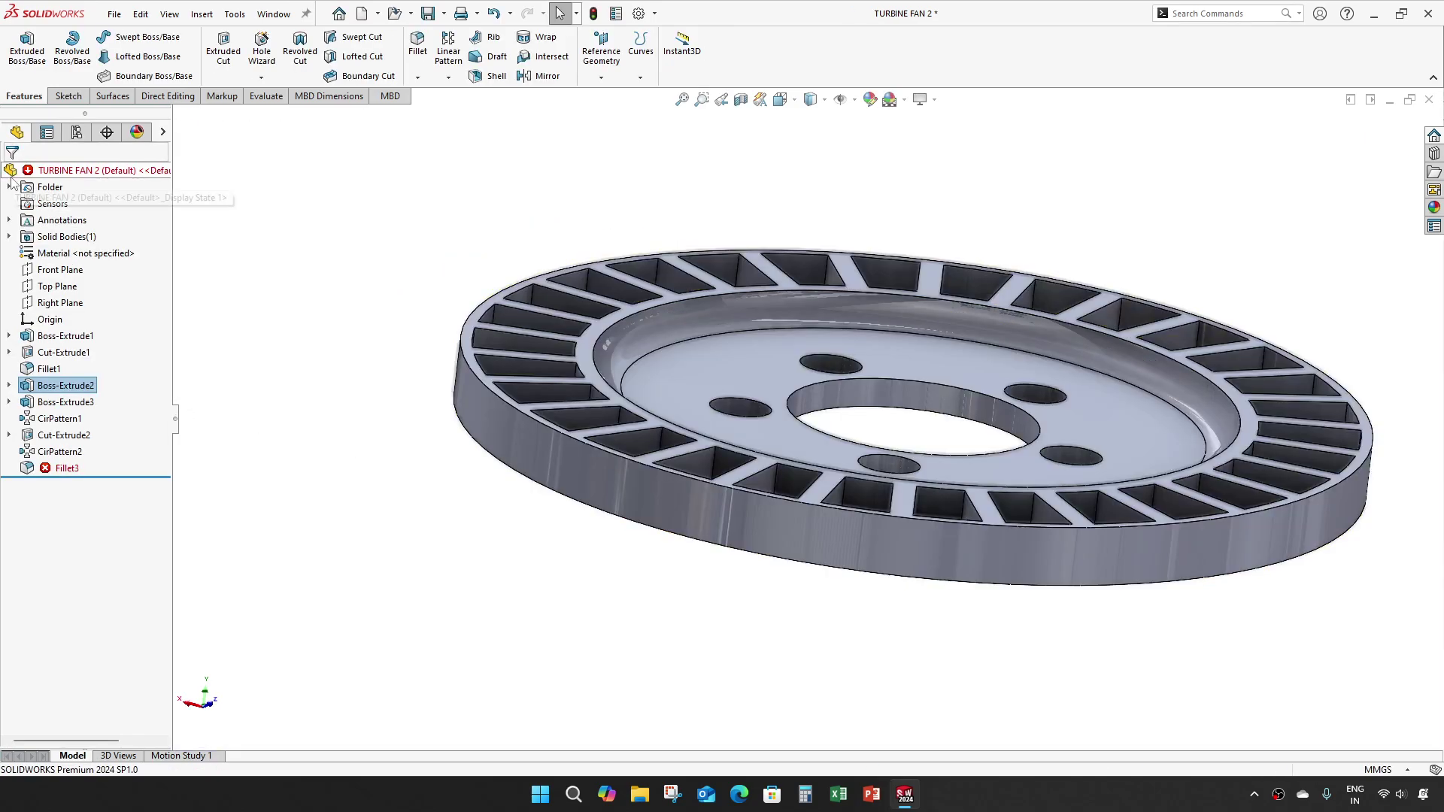
- Reopen the last 1 mm fillet for editing and clear all of its selected faces
right_click(67, 475)
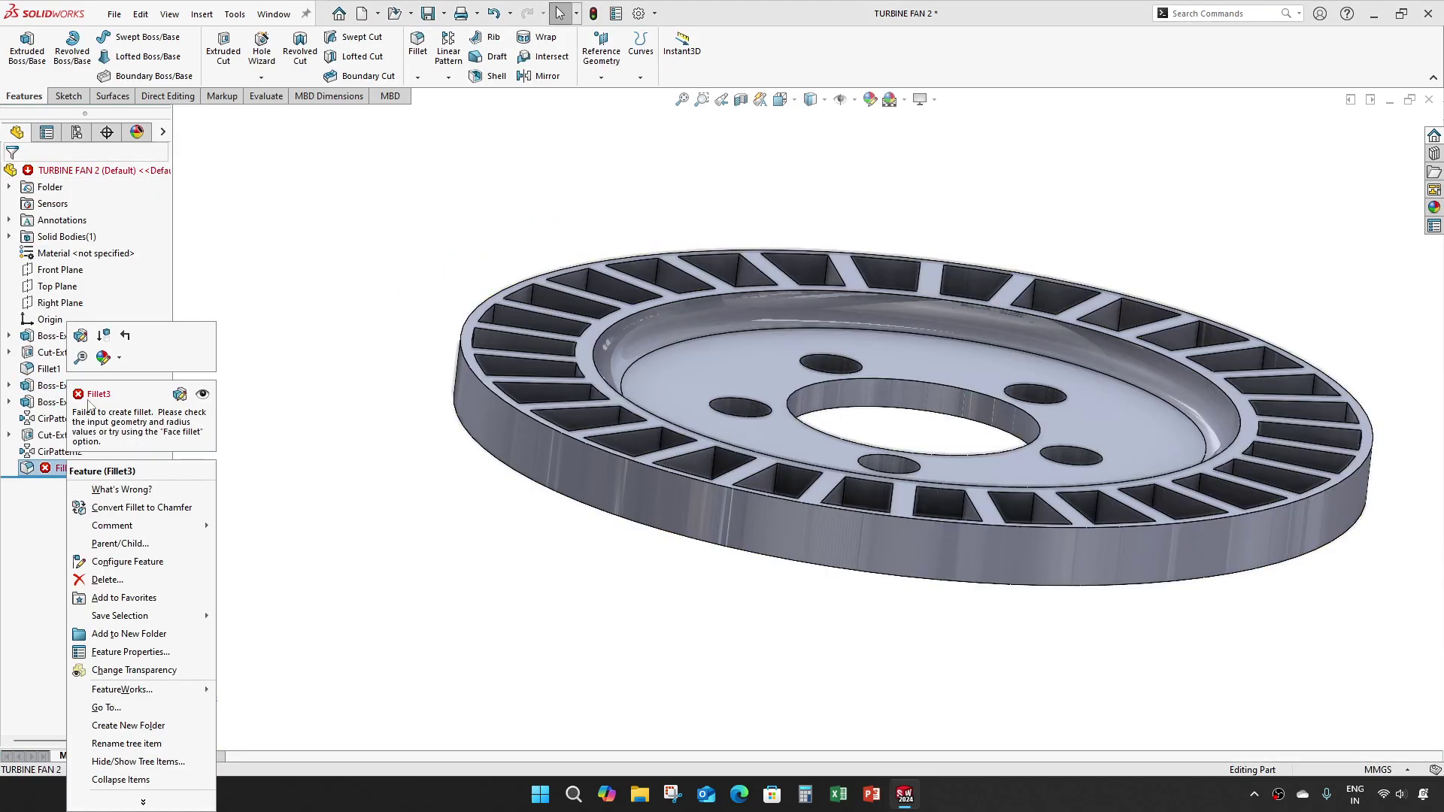
click(106, 336)
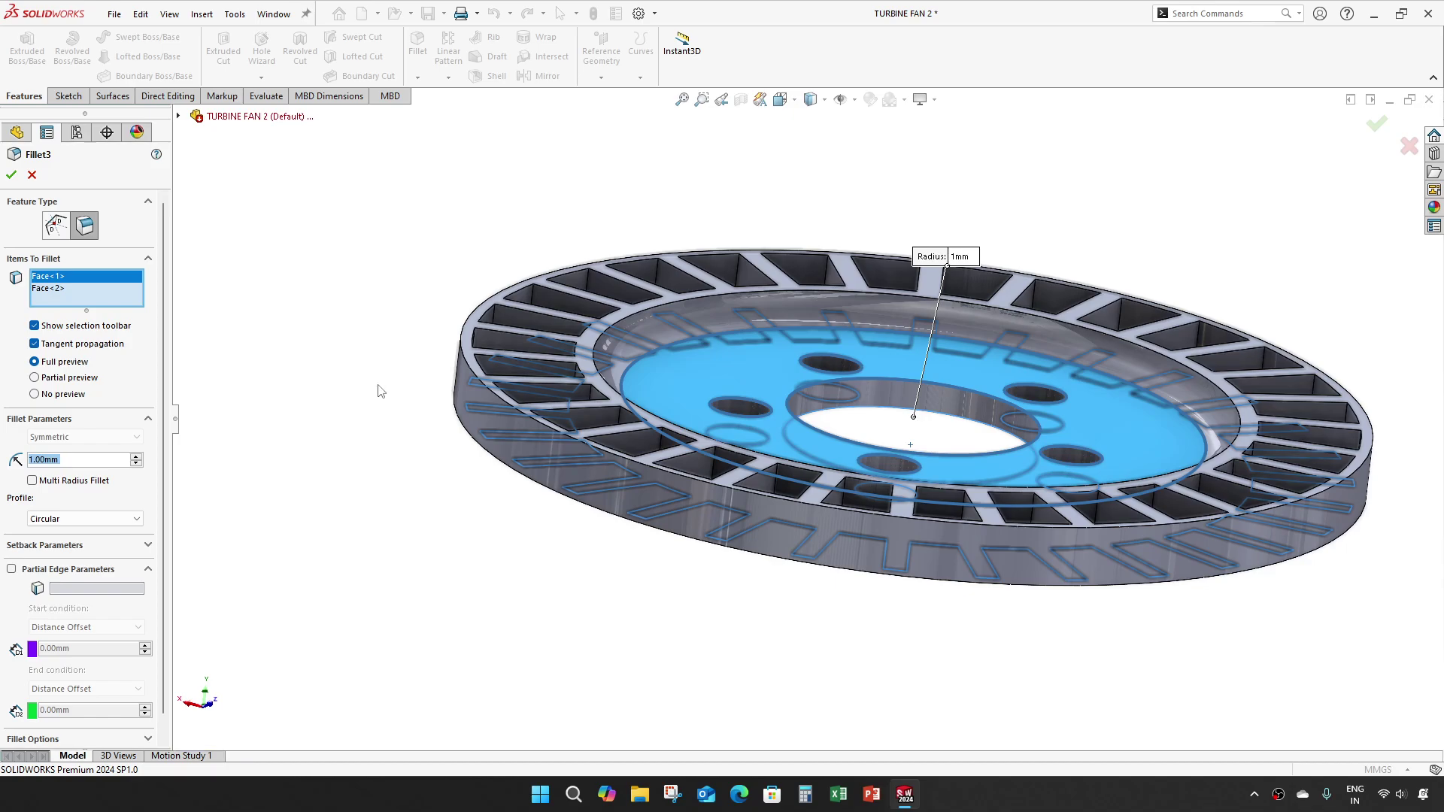
right_click(104, 303)
click(129, 314)
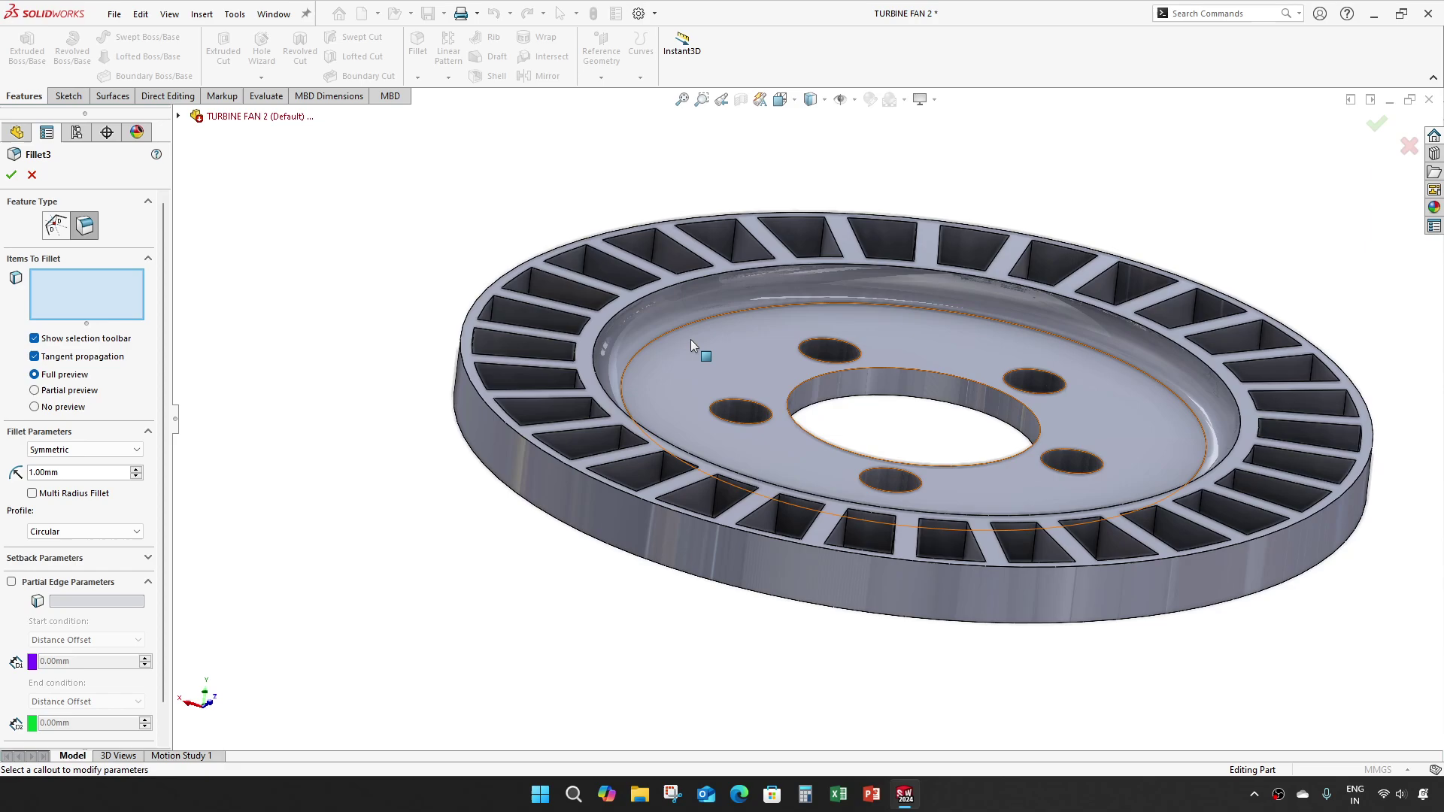
- Try the 1 mm fillet on the recessed front face together with the wheel's back face, and clear the selection
click(696, 355)
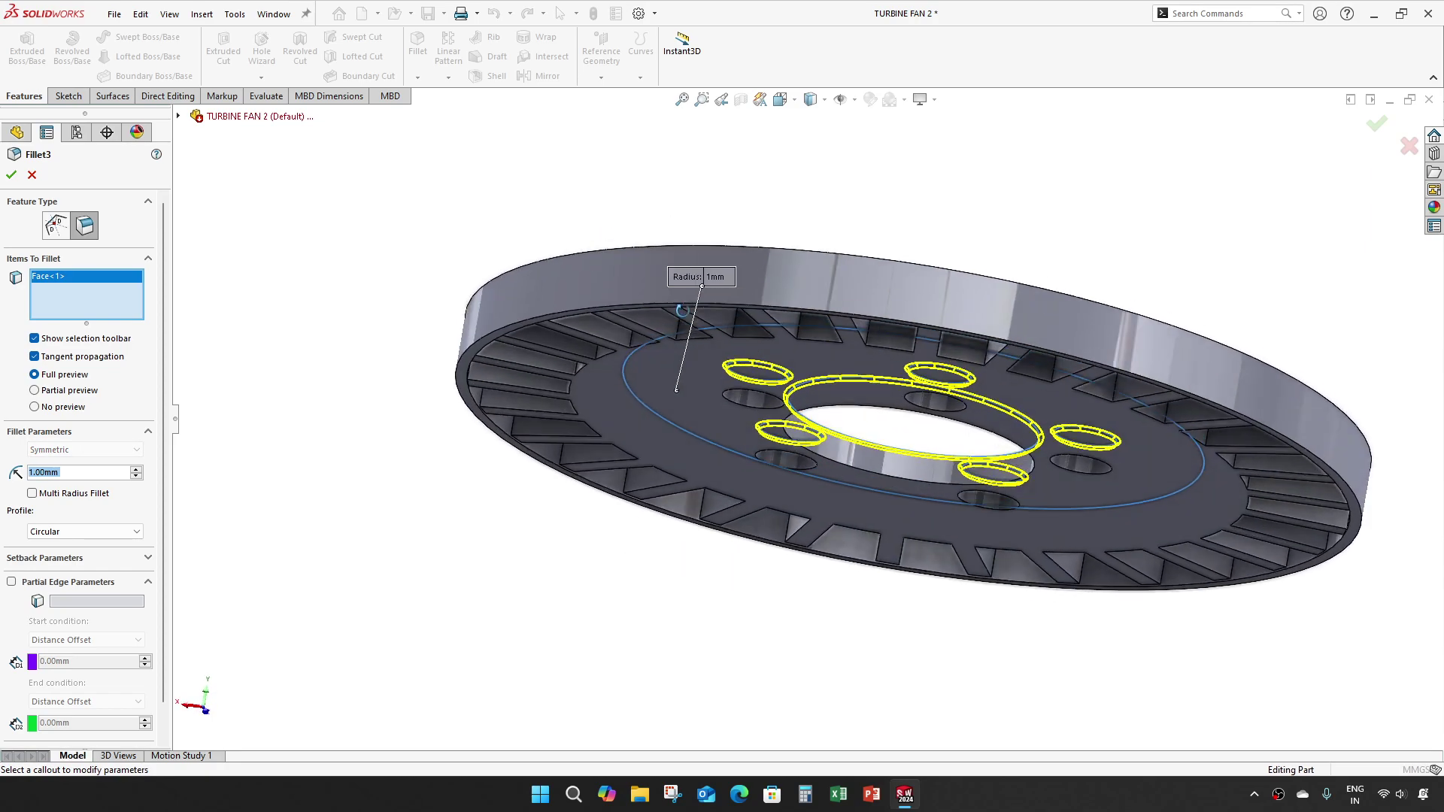
click(629, 410)
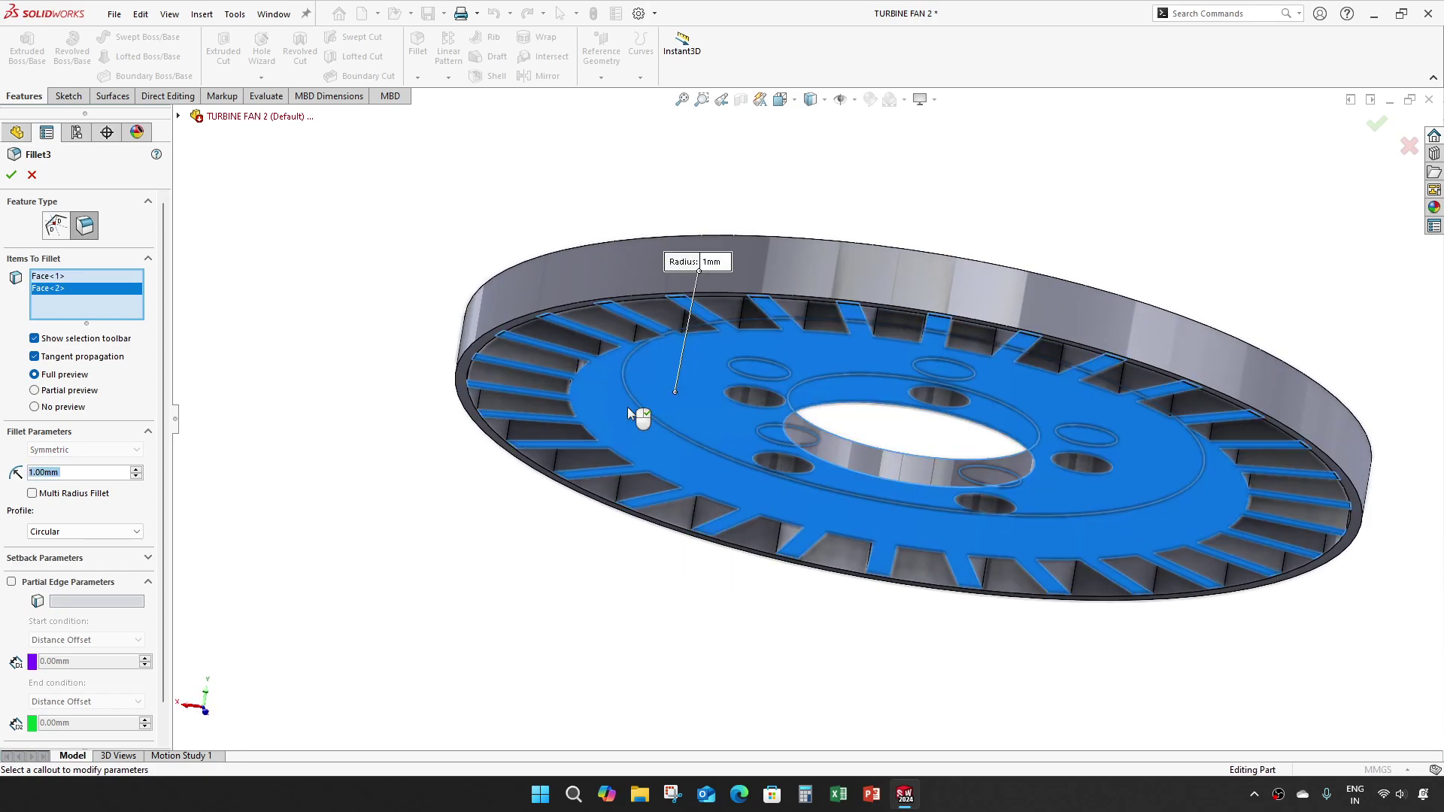
middle_drag(596, 419, 579, 466)
right_click(75, 310)
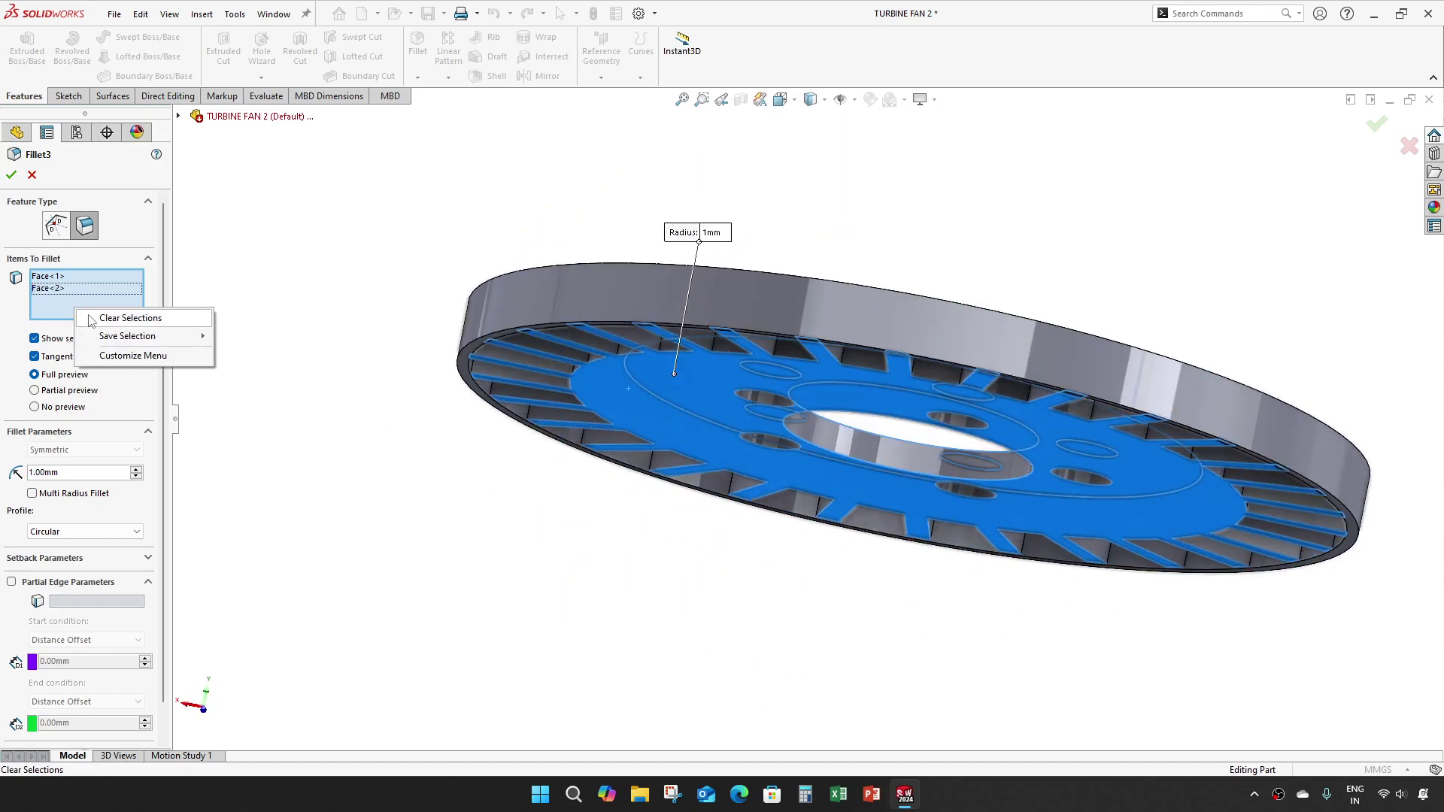
click(92, 324)
- Apply the 1 mm fillet to the blades' front face and the recessed front face, leaving the back face out
middle_drag(519, 526, 581, 383)
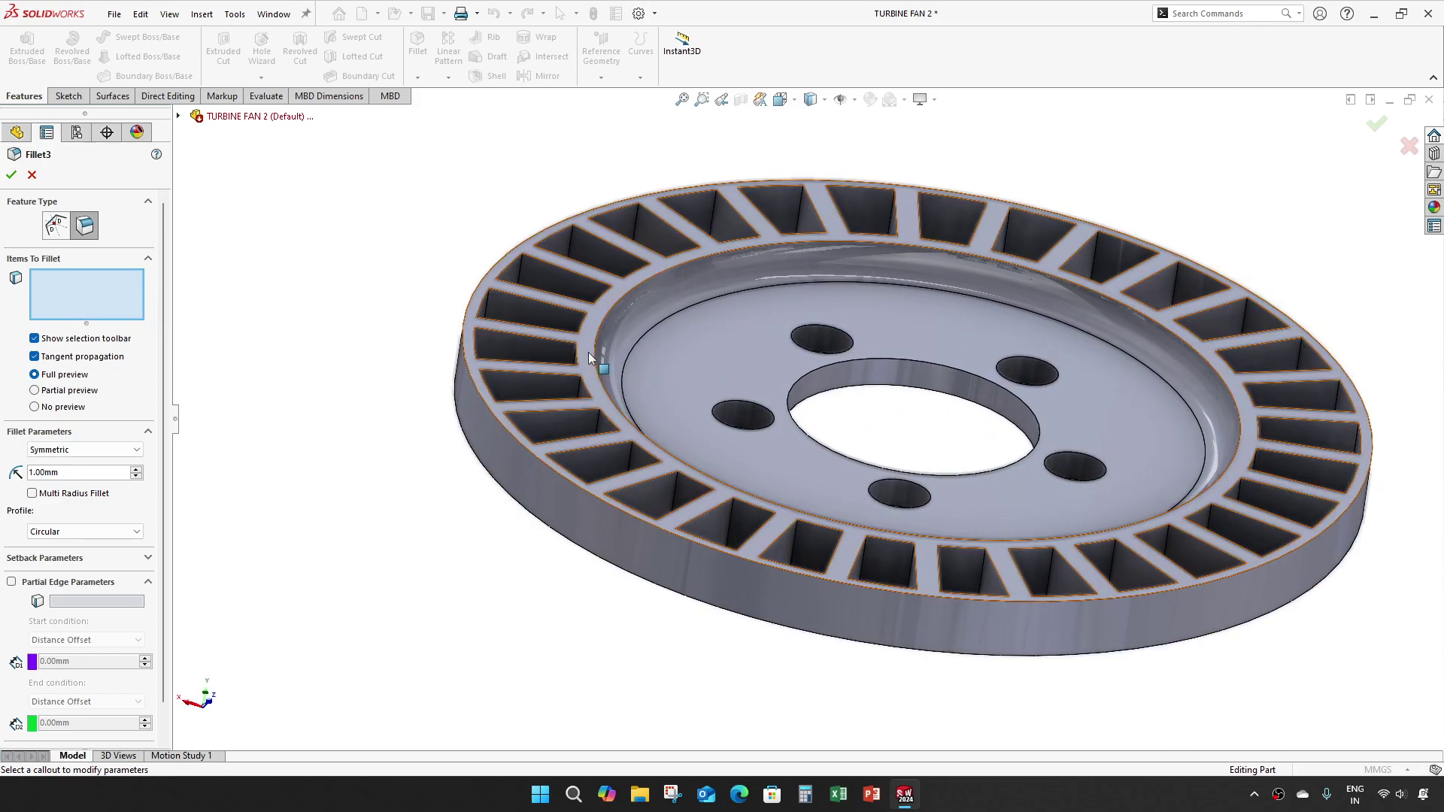
click(588, 352)
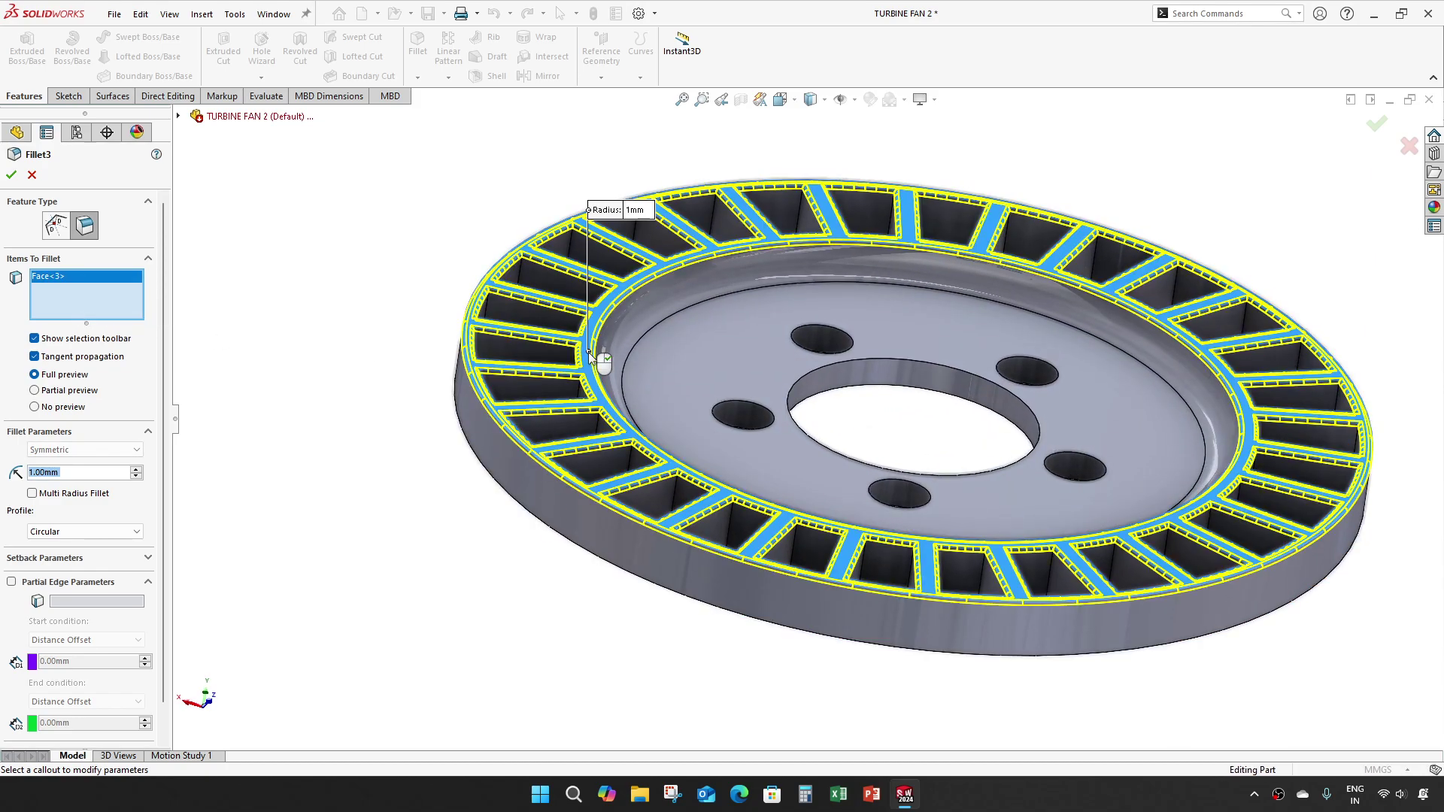
click(774, 381)
scroll(533, 381, down, 5)
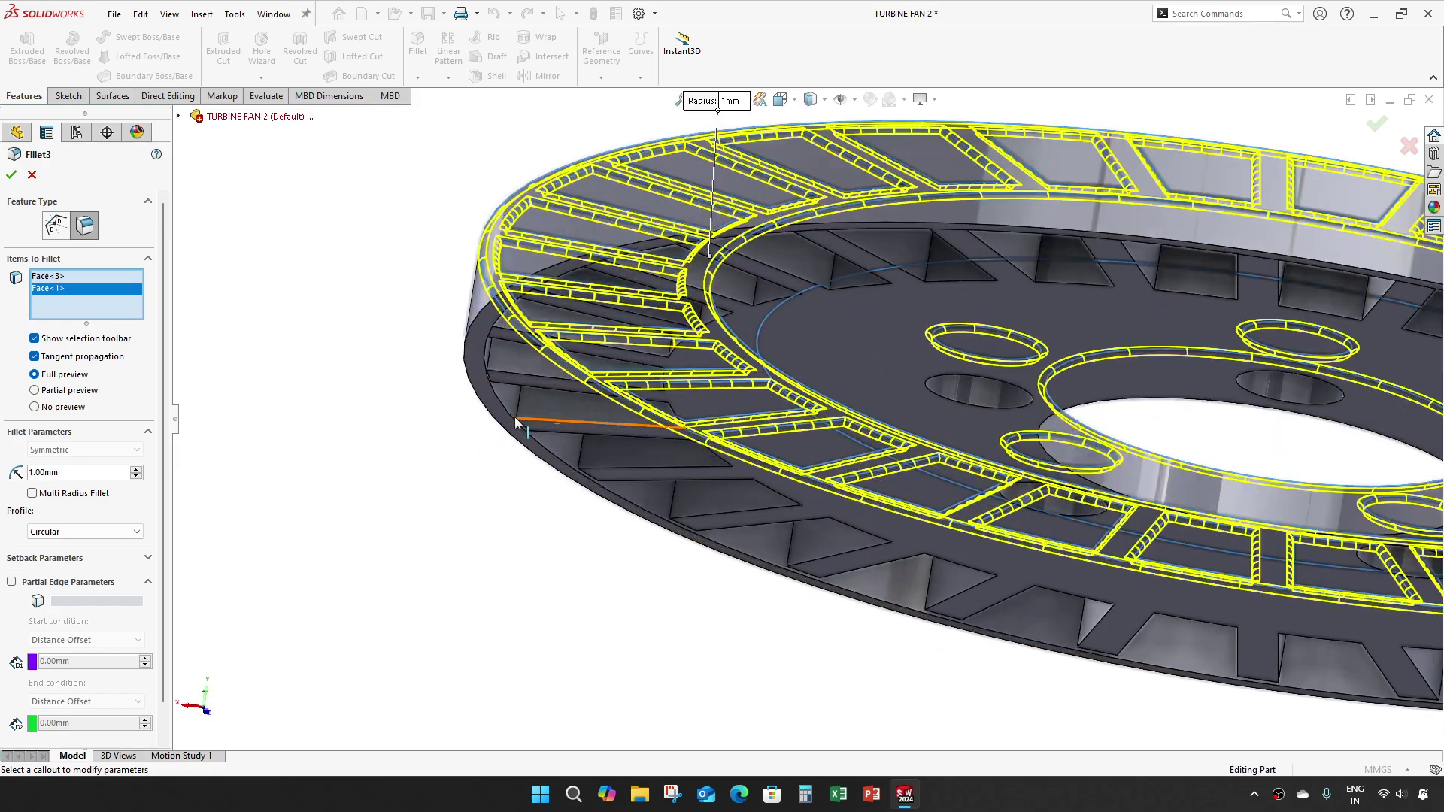
click(535, 376)
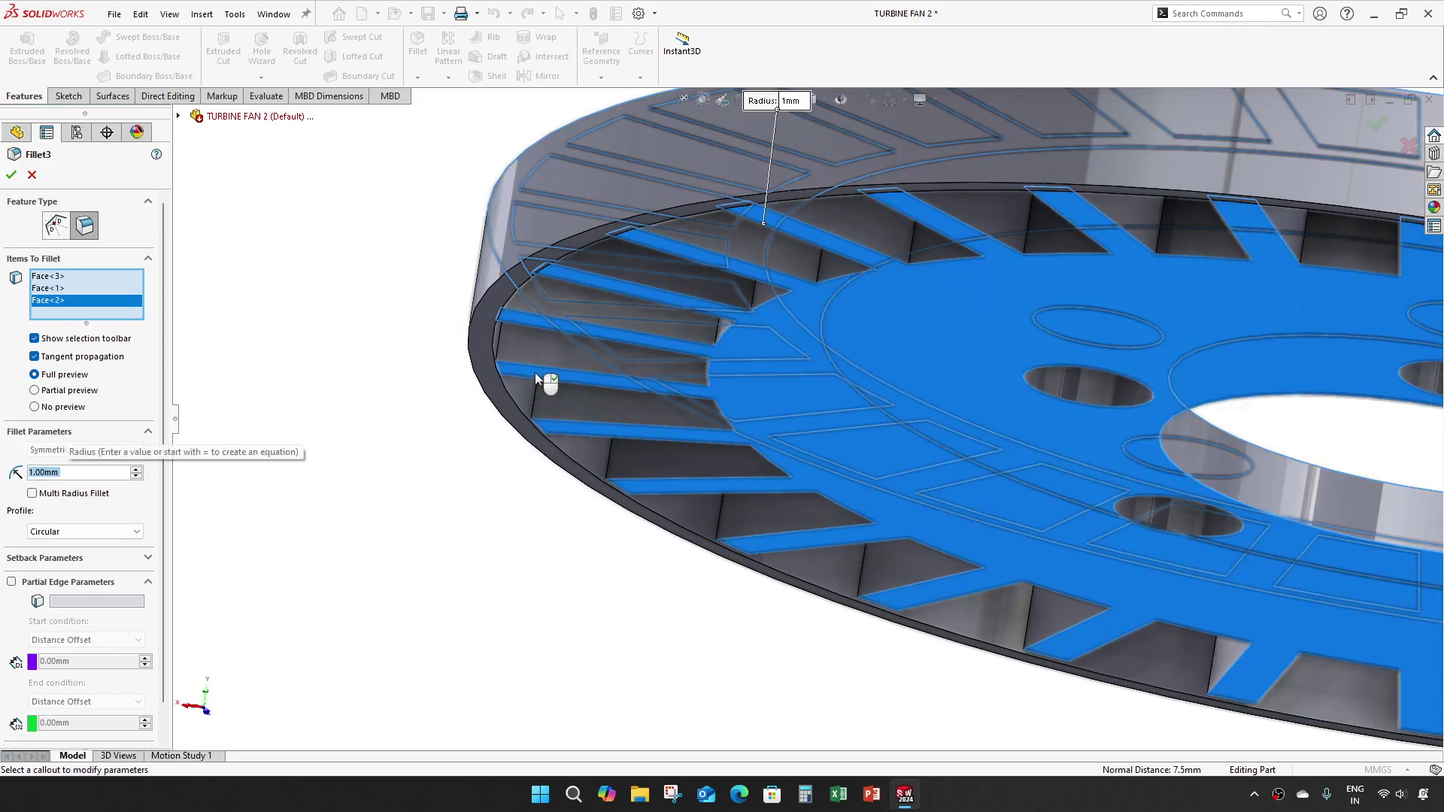
click(735, 413)
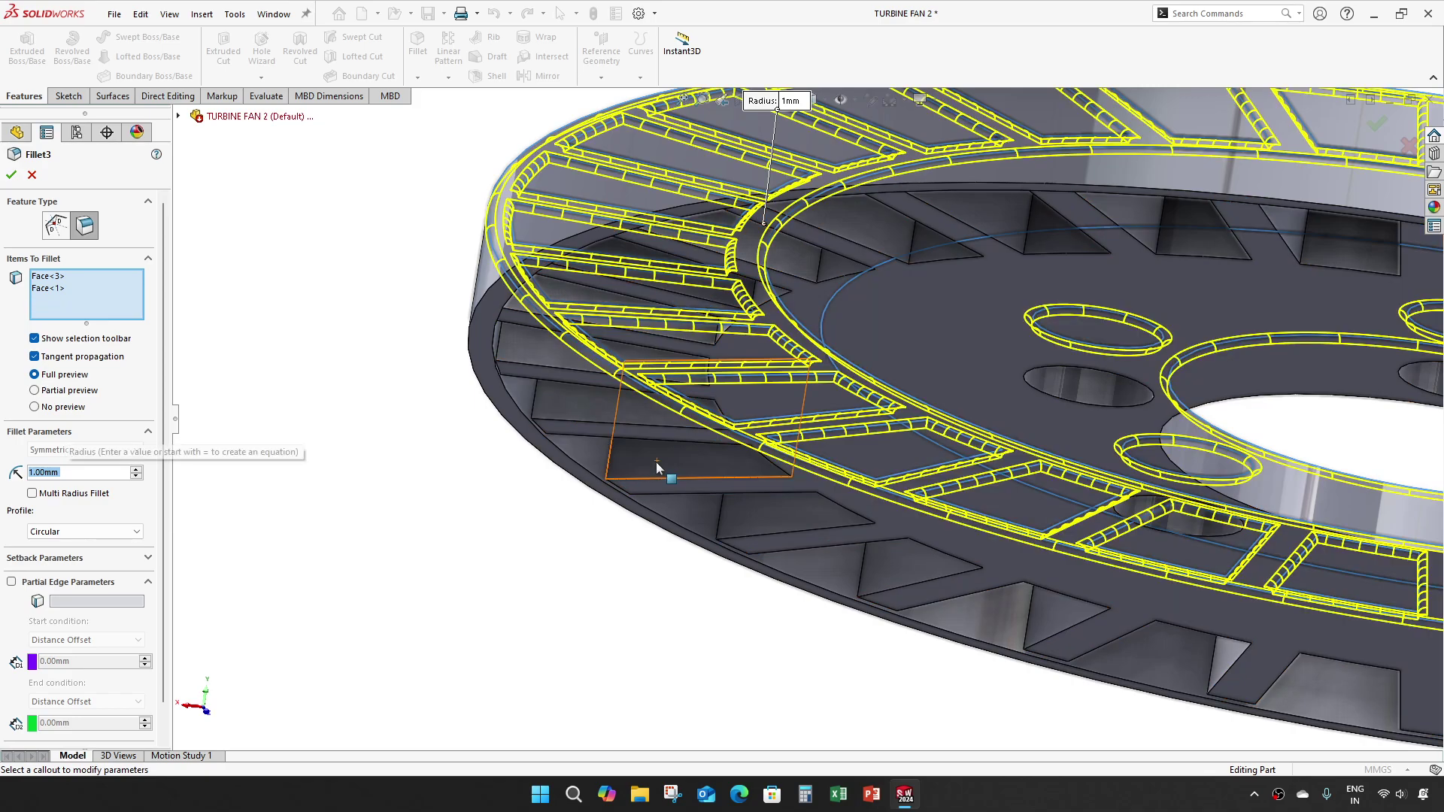
click(12, 174)
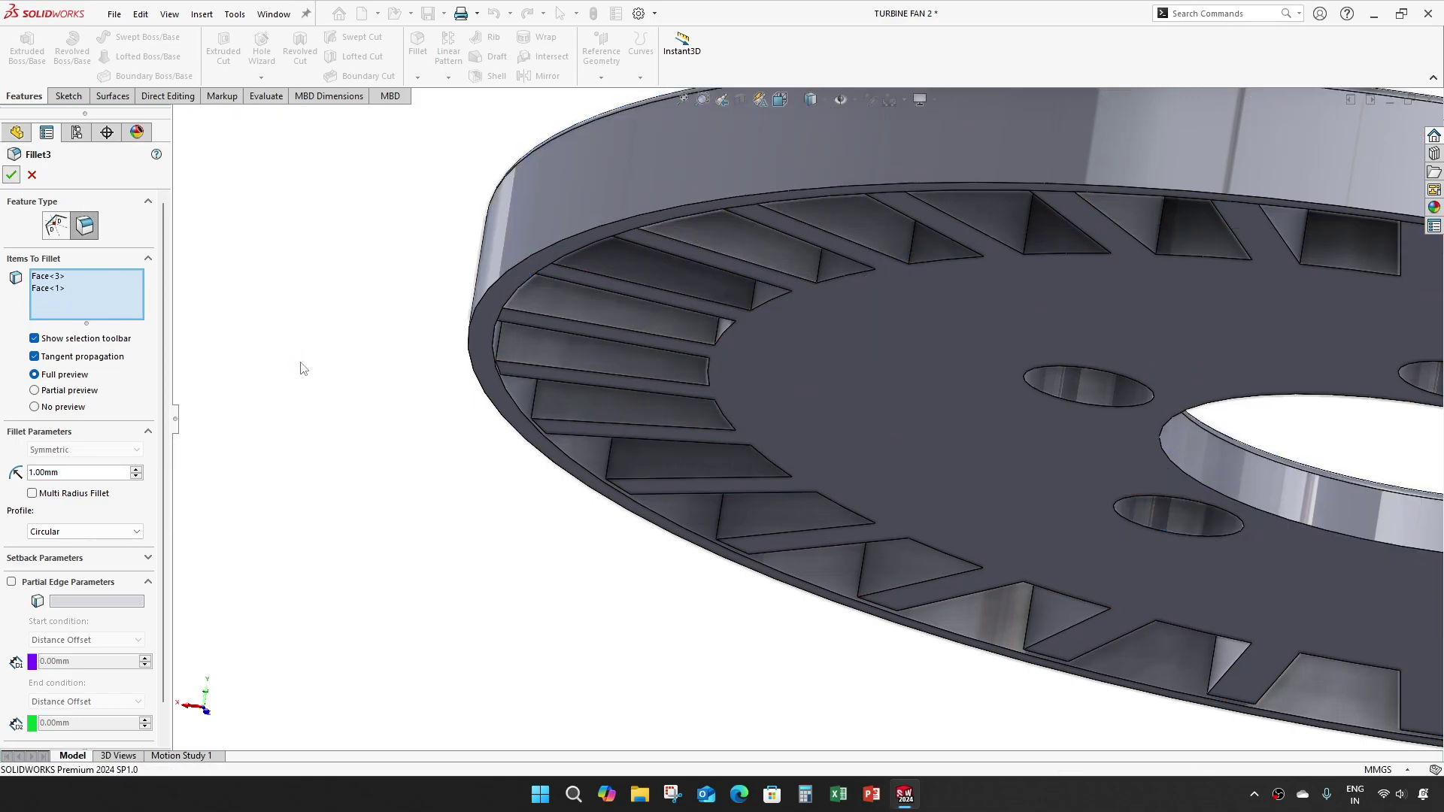
- Fillet all edges of the wheel's back face, including the blades and holes, with a 0.5 mm radius
scroll(1033, 410, up, 3)
scroll(956, 389, down, 2)
middle_drag(680, 410, 466, 384)
scroll(568, 414, down, 4)
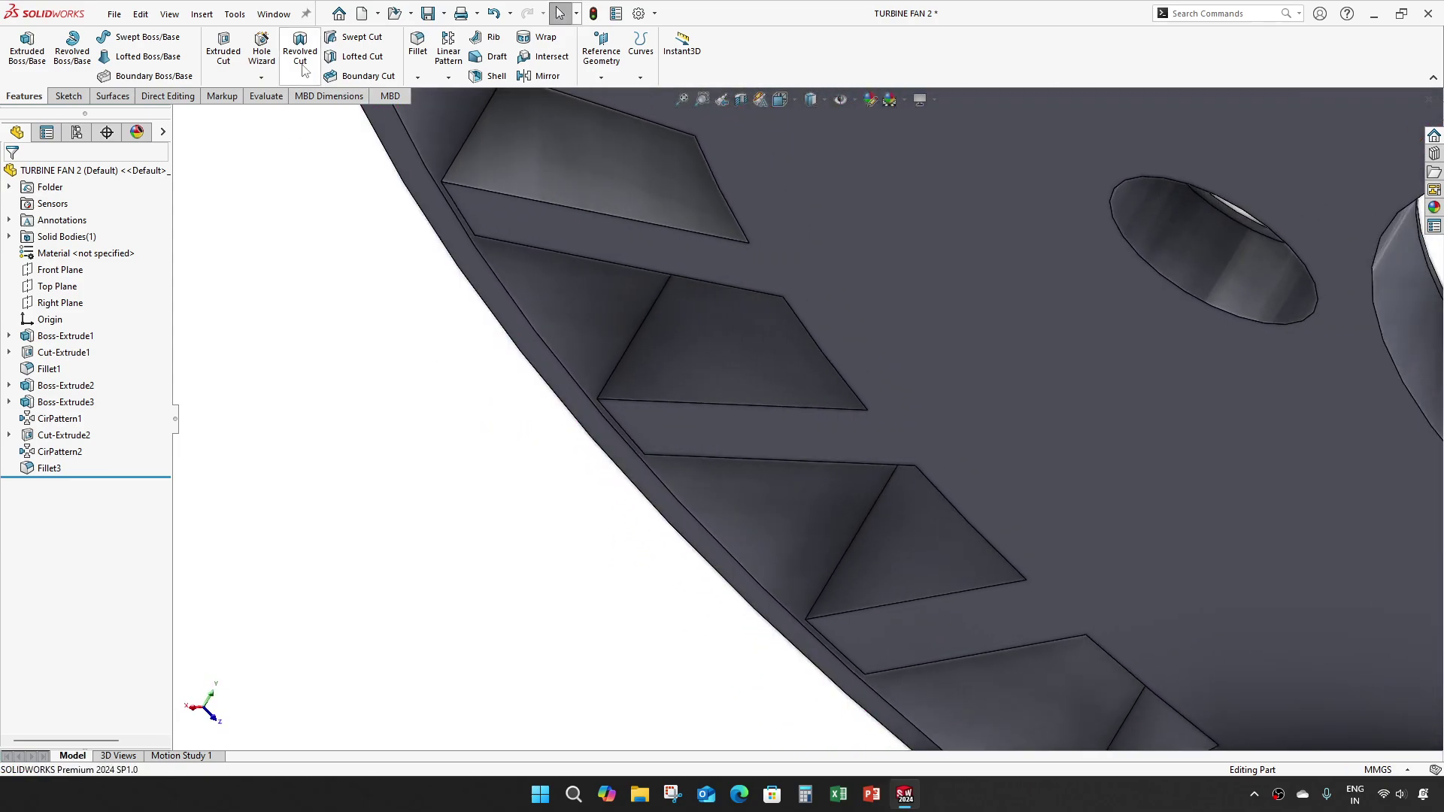
click(417, 45)
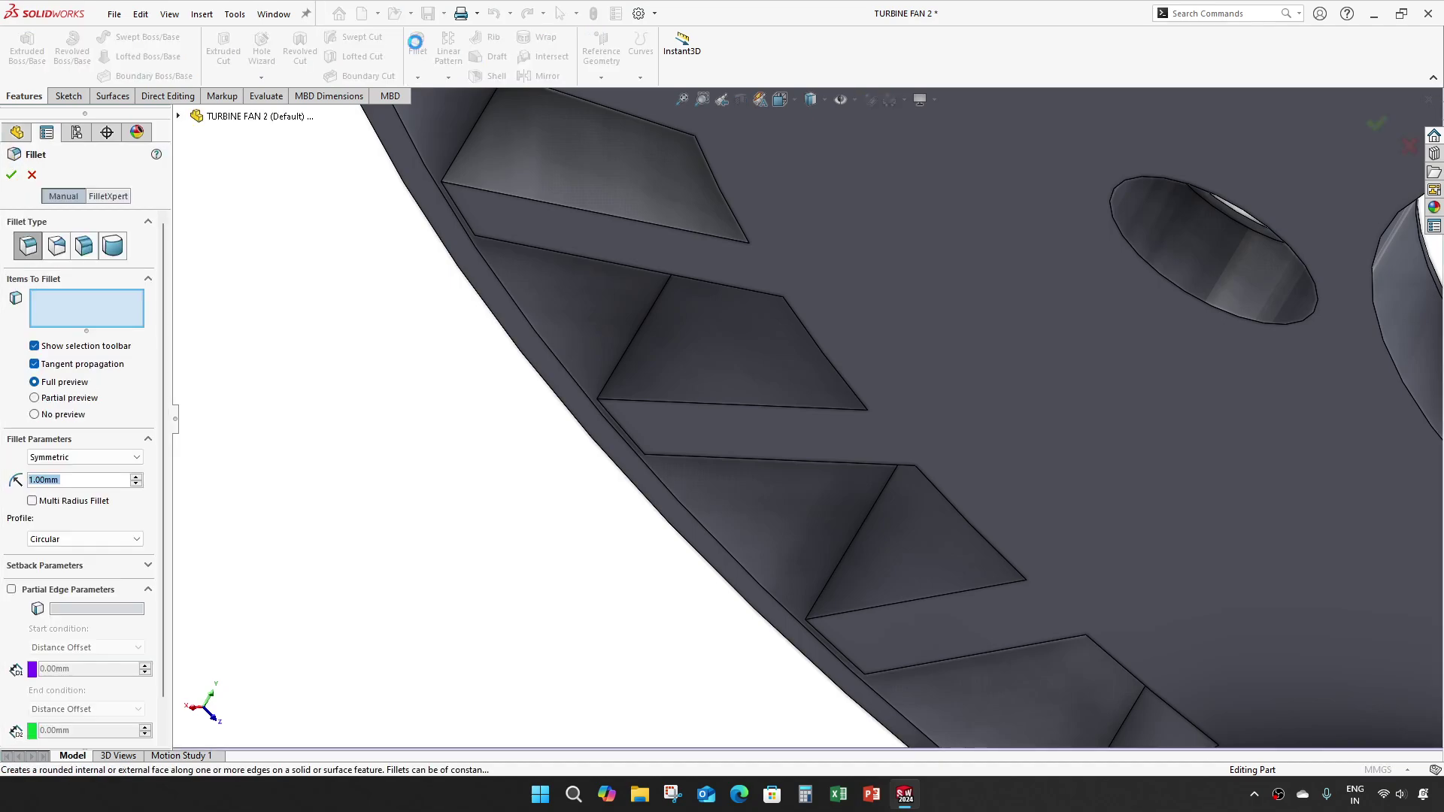
click(691, 431)
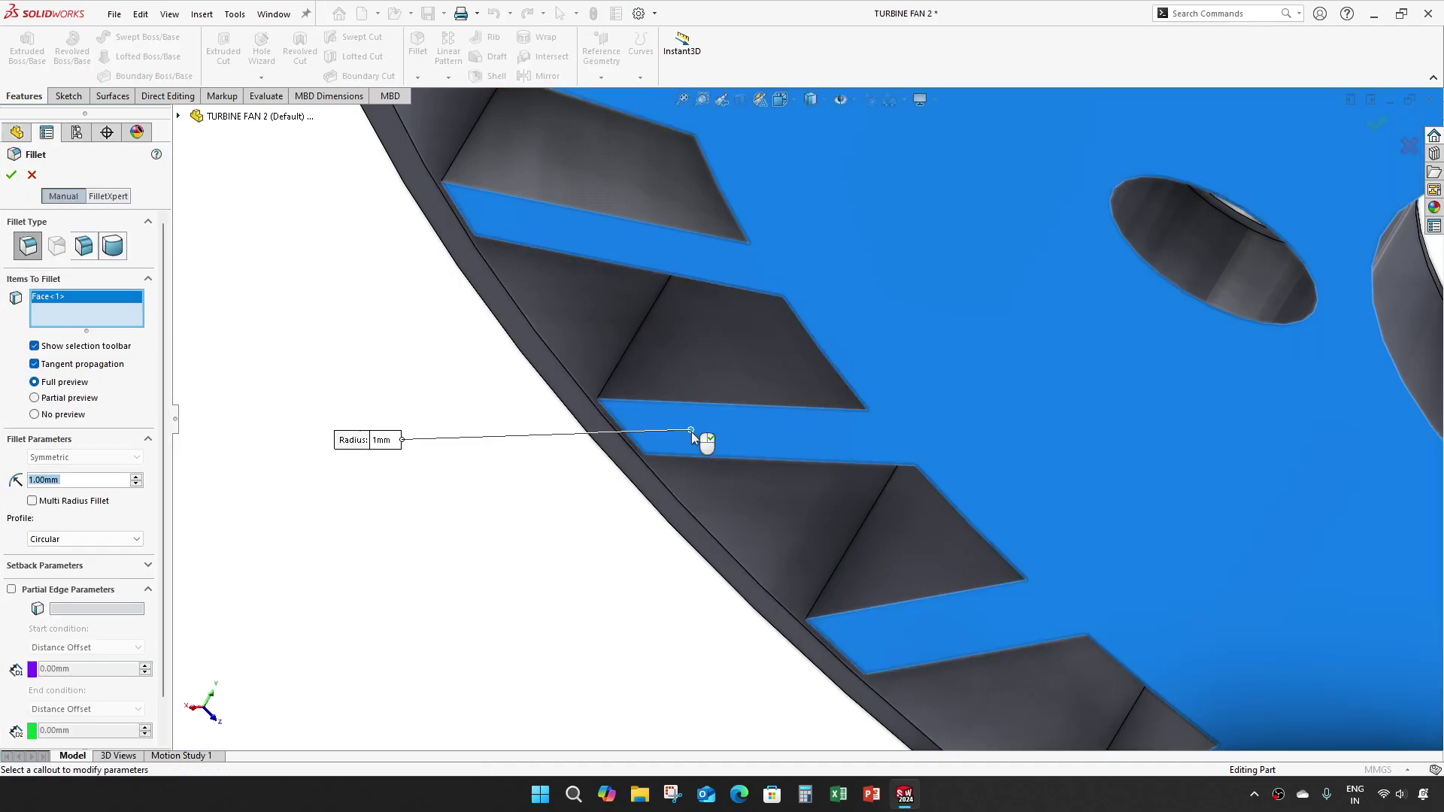
scroll(275, 415, up, 10)
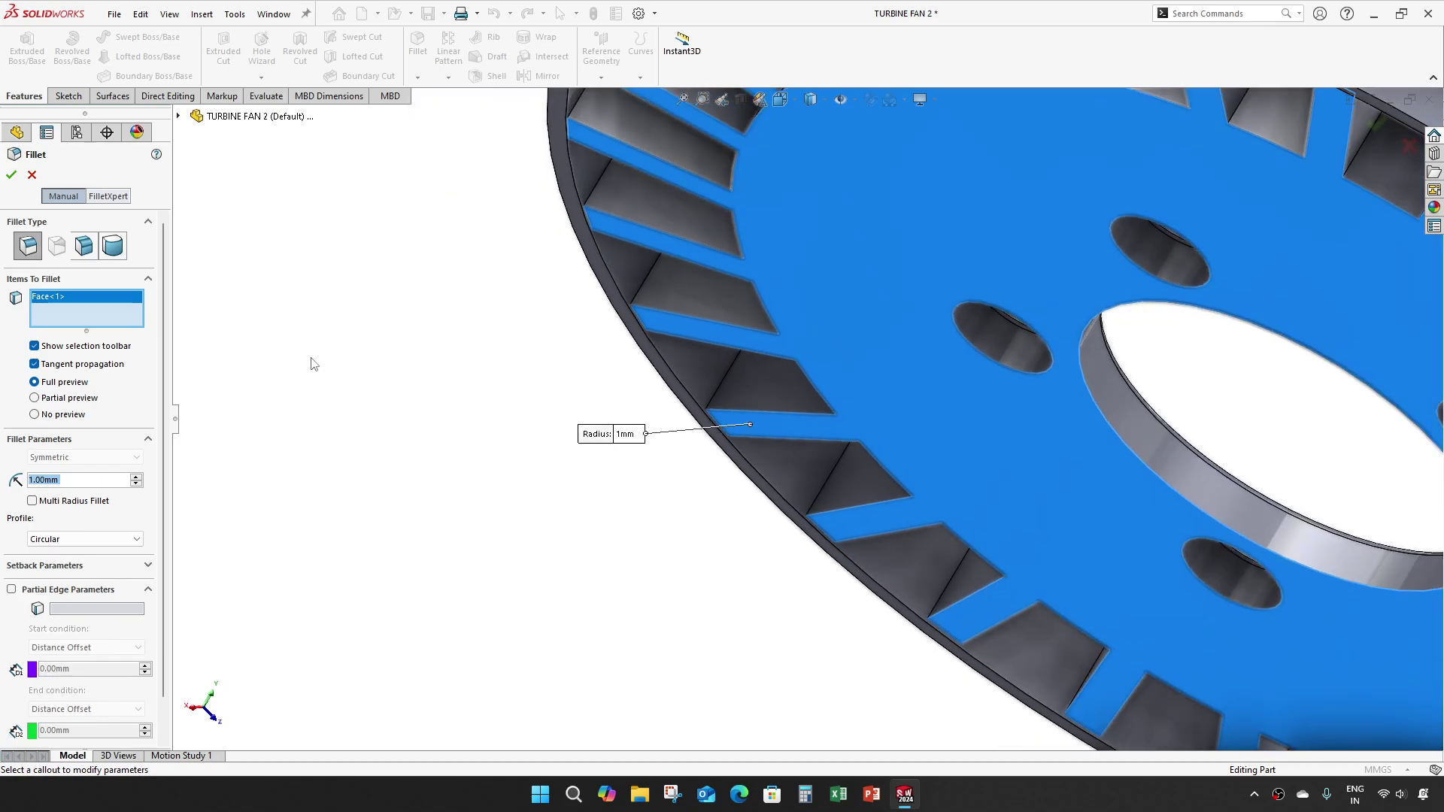
middle_drag(399, 361, 899, 316)
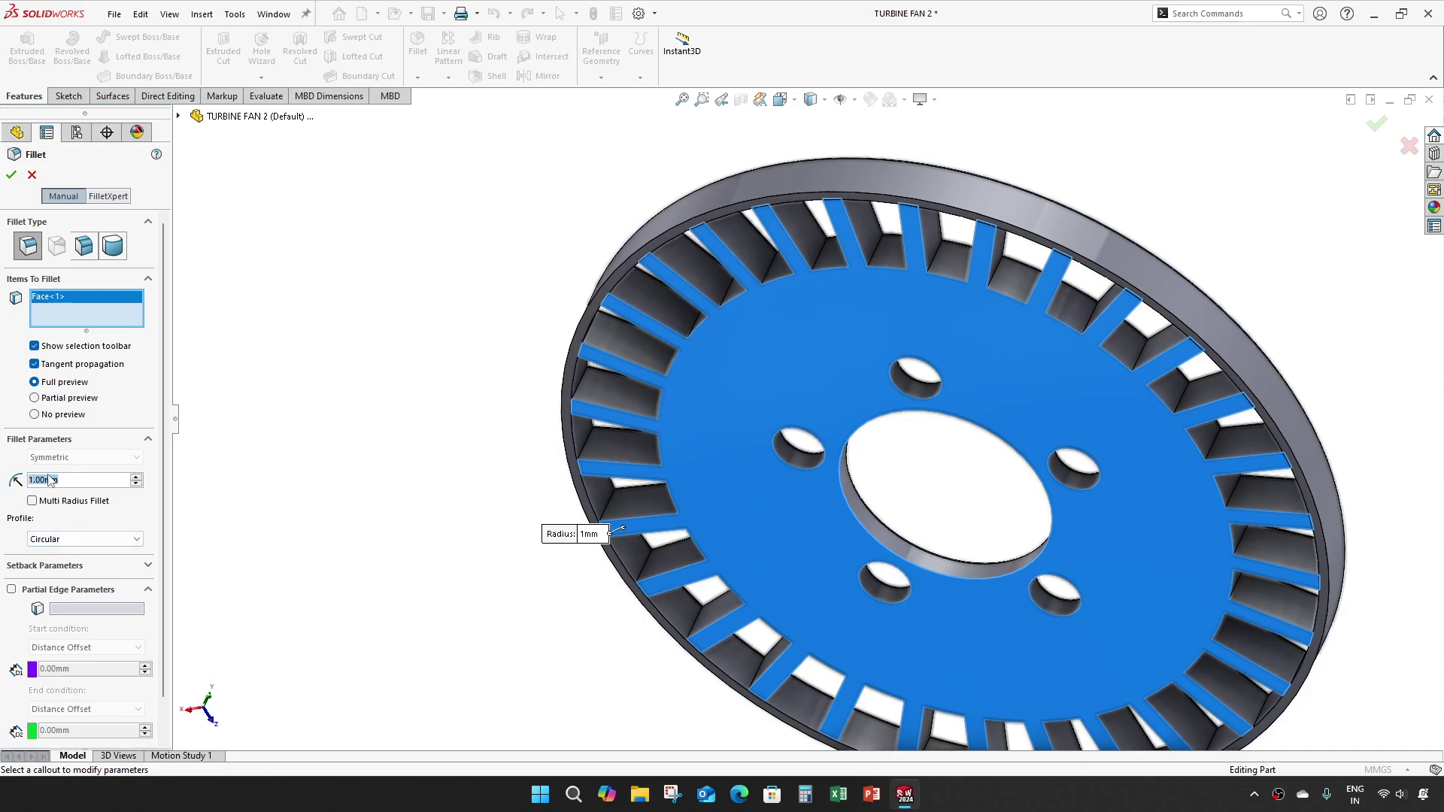
text(0.5)
scroll(703, 477, down, 6)
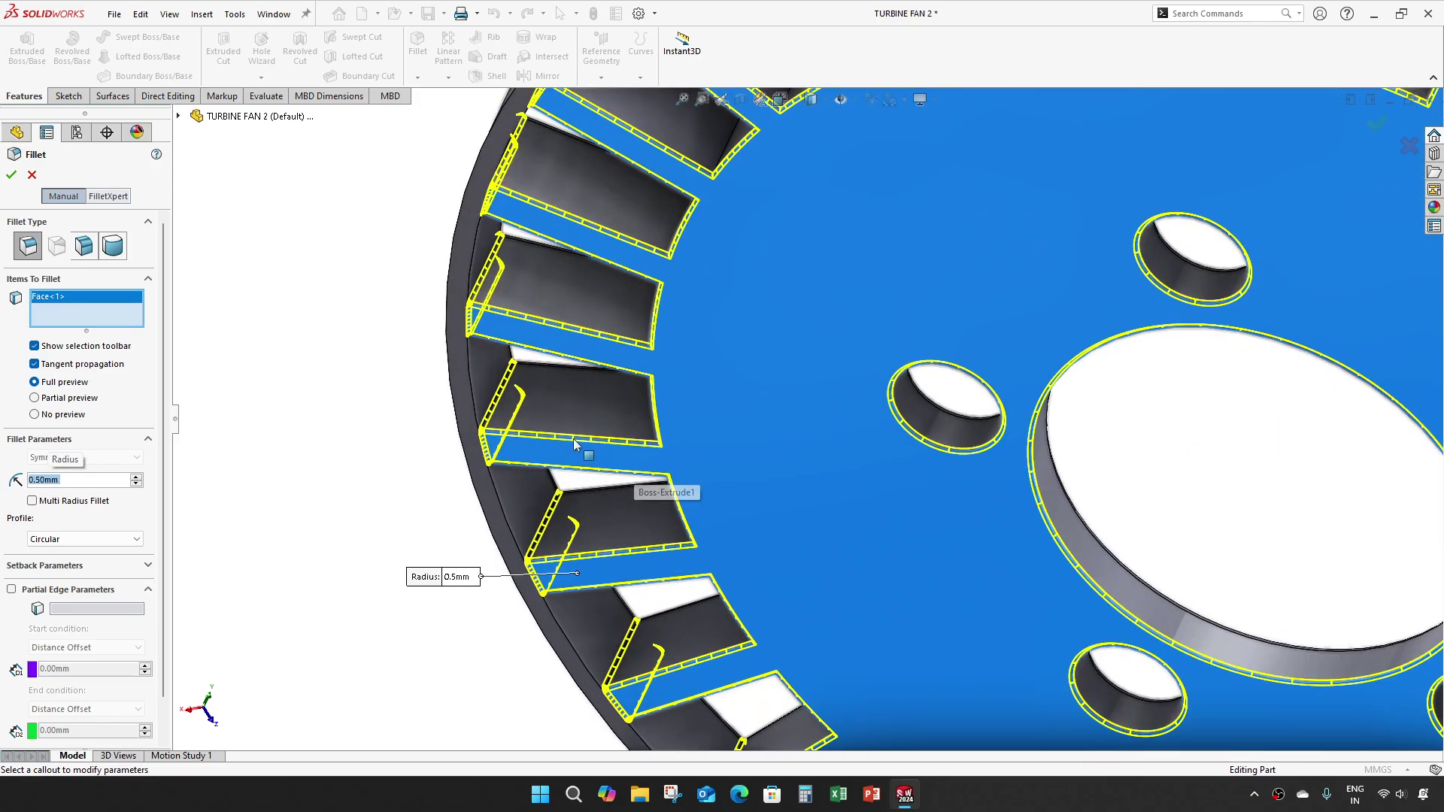
middle_drag(546, 347, 574, 355)
middle_drag(581, 410, 231, 366)
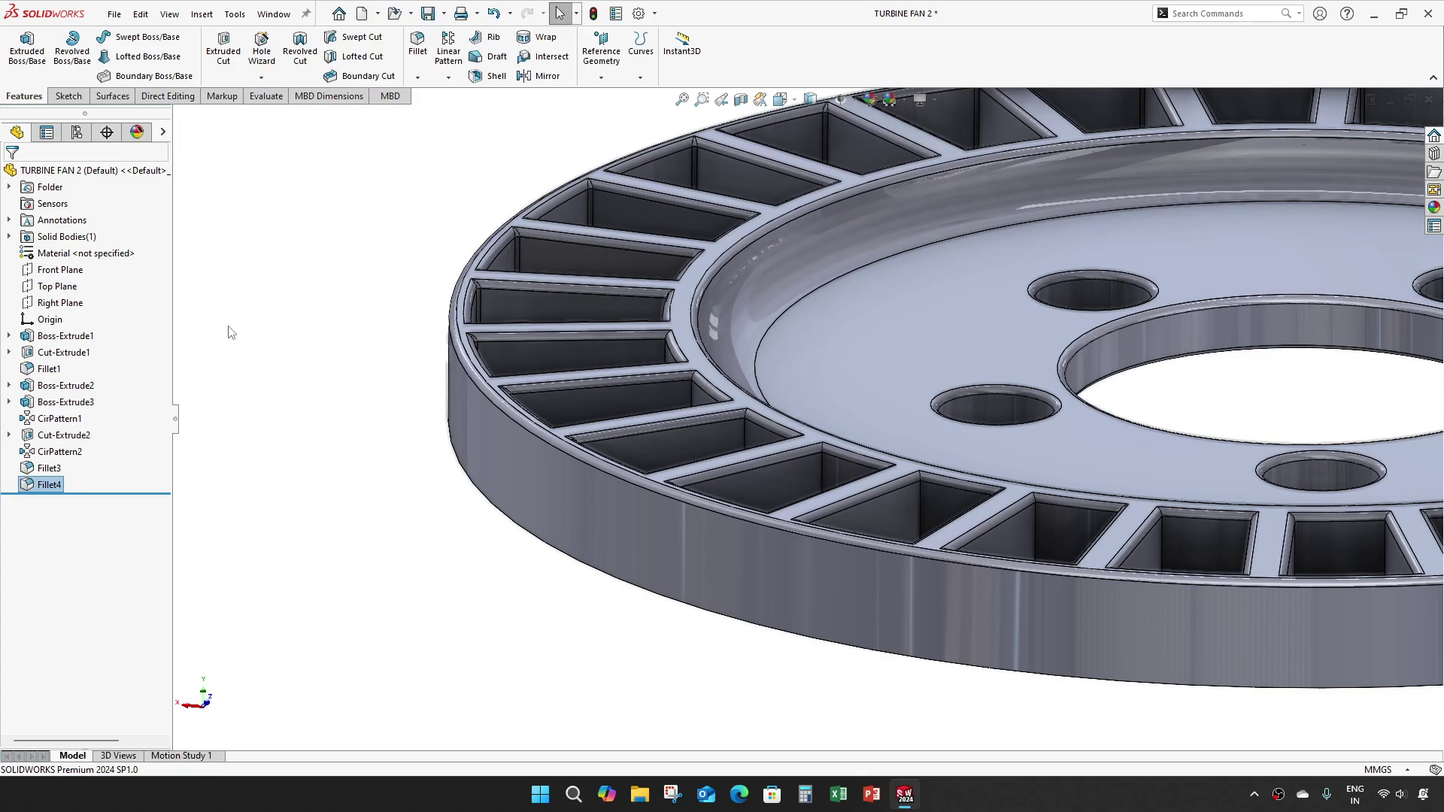
- Check the filleted wheel from the front and save the part
scroll(299, 385, up, 6)
middle_drag(937, 322, 603, 332)
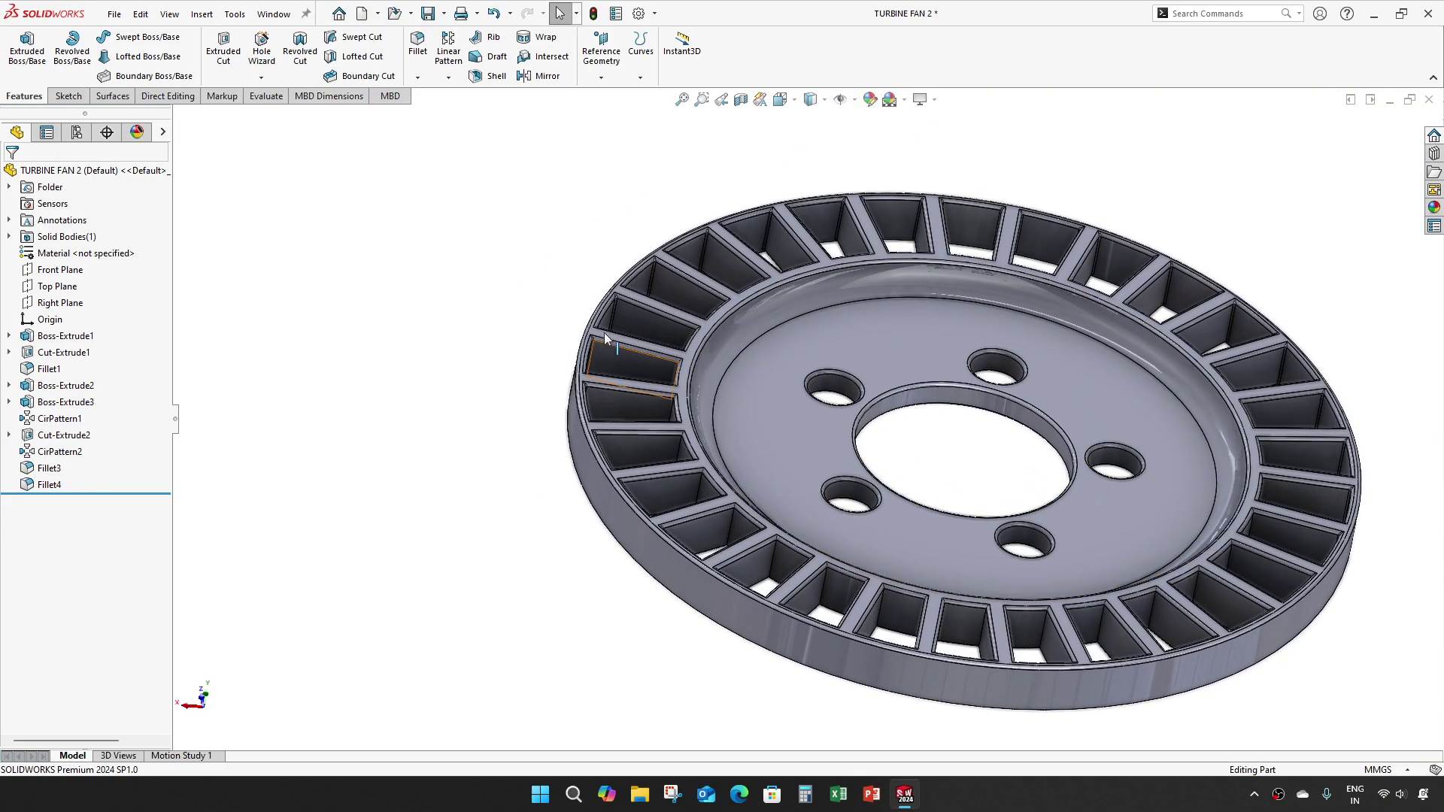
scroll(603, 332, down, 8)
mouse_move(543, 384)
middle_down()
mouse_move(474, 335)
mouse_move(540, 376)
middle_up()
scroll(473, 336, up, 5)
scroll(1066, 385, down, 3)
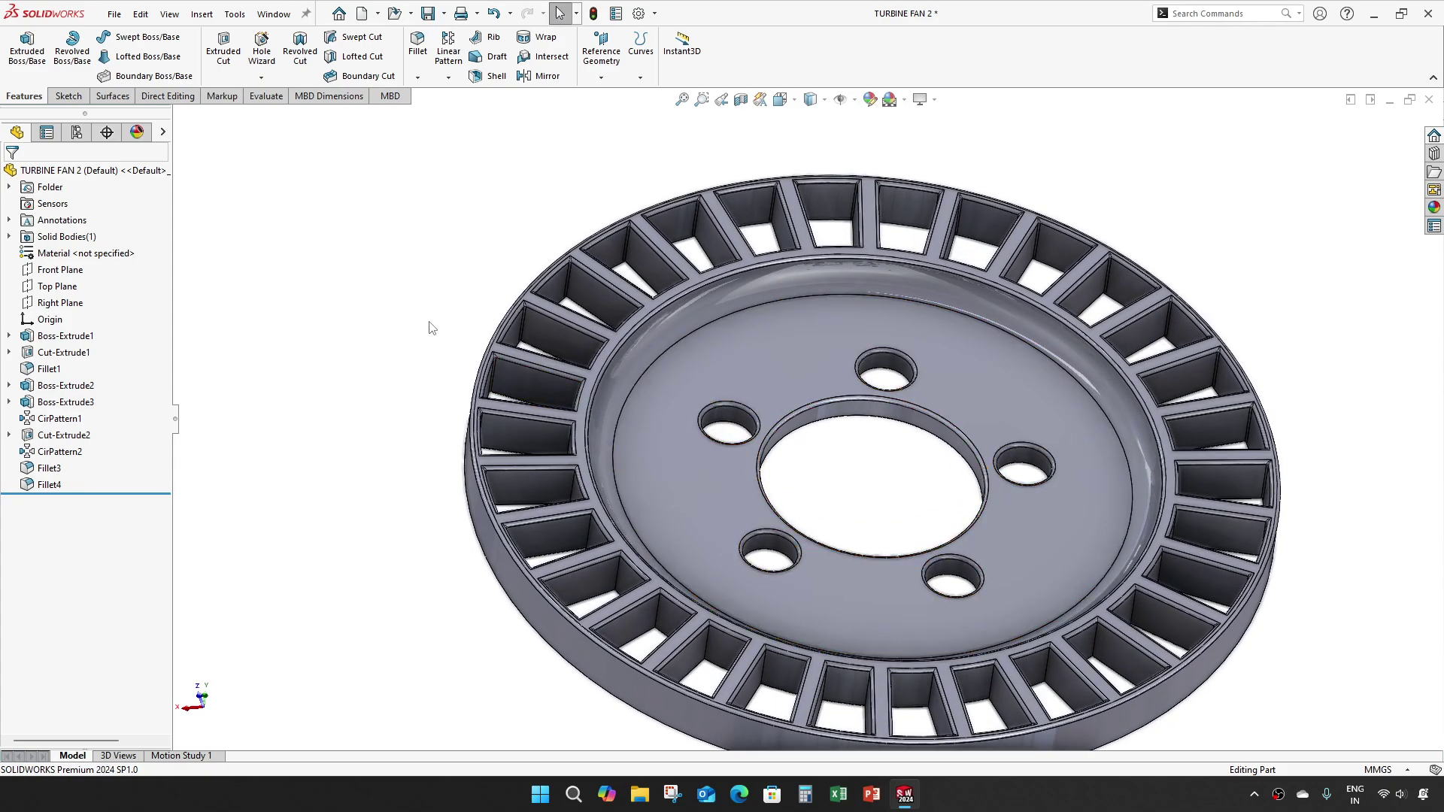
key(ctrl+s)
- Fillet the outer ring's outside edge on the back of the wheel with a 1 mm radius
scroll(526, 381, down, 3)
middle_drag(526, 381, 647, 287)
scroll(587, 433, down, 3)
scroll(586, 433, down, 1)
middle_drag(610, 398, 635, 350)
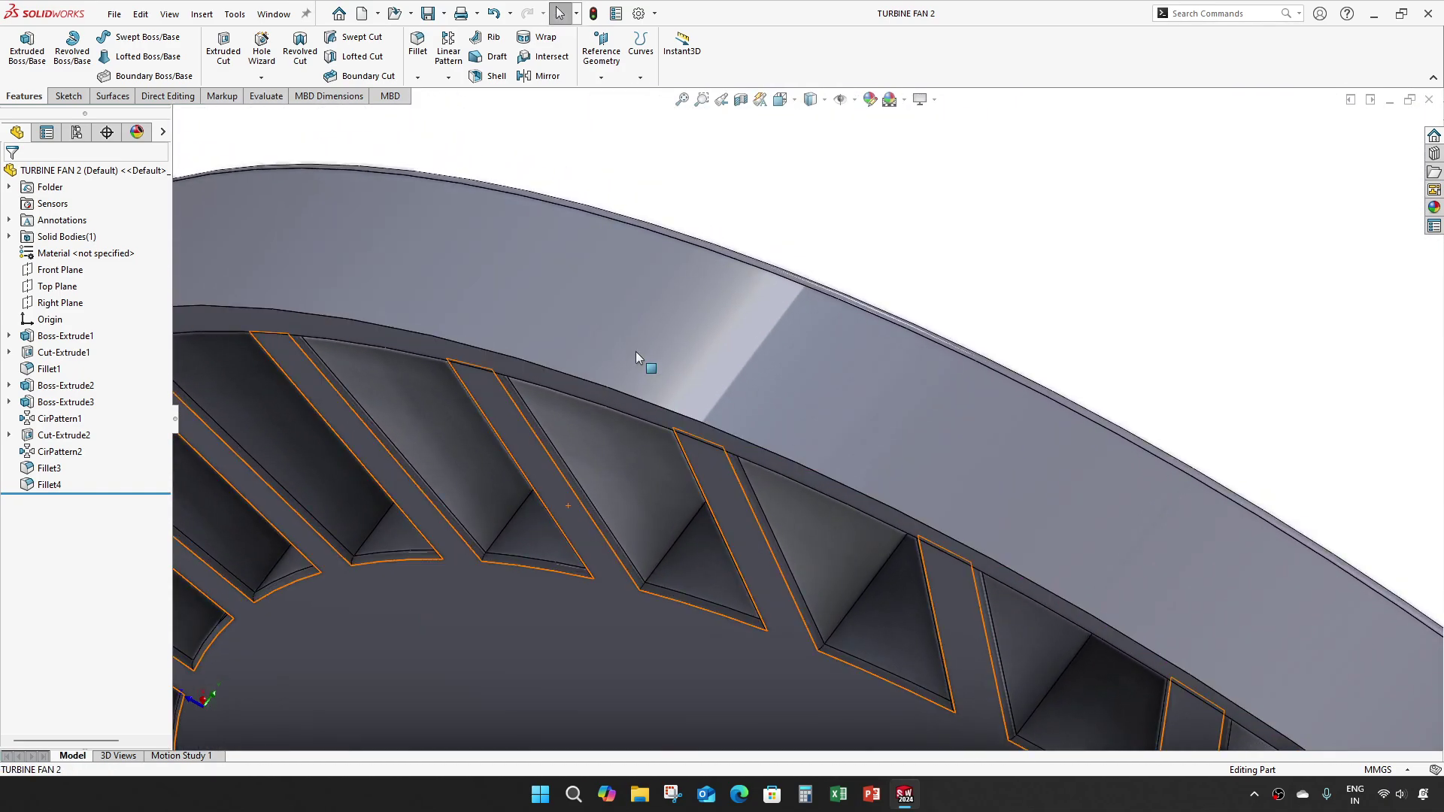
click(418, 44)
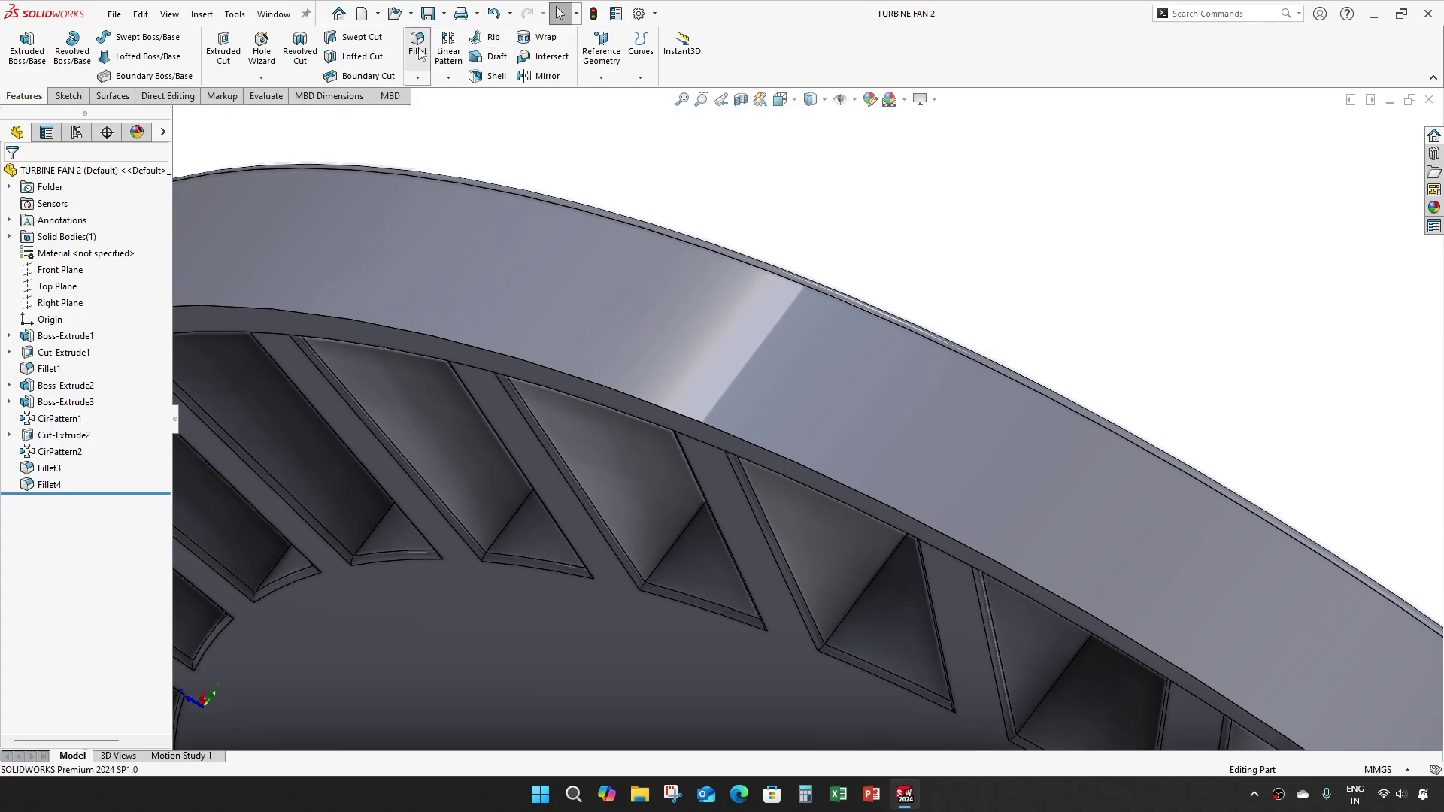
text(1)
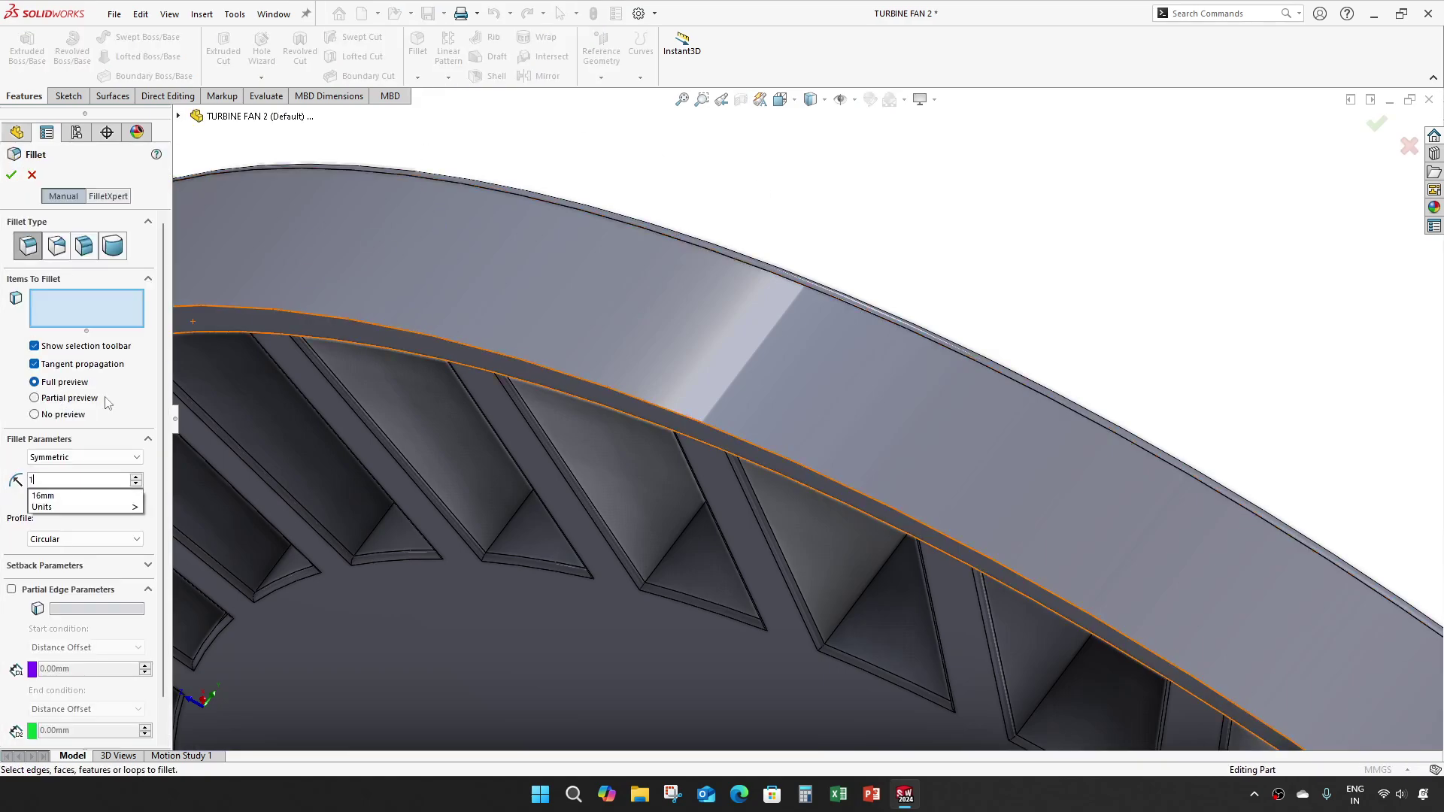
key(Return)
click(633, 401)
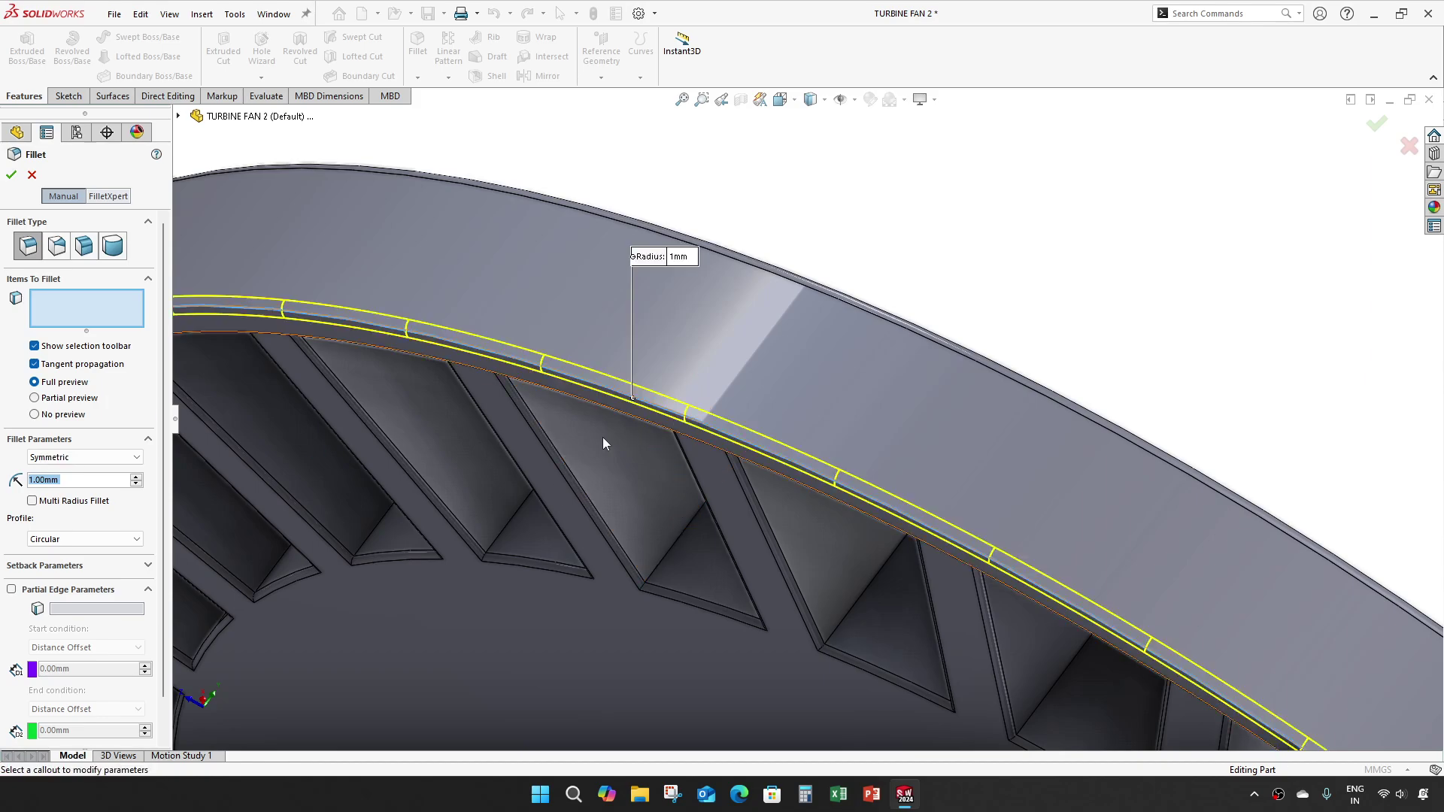
scroll(557, 485, up, 4)
middle_drag(557, 485, 543, 519)
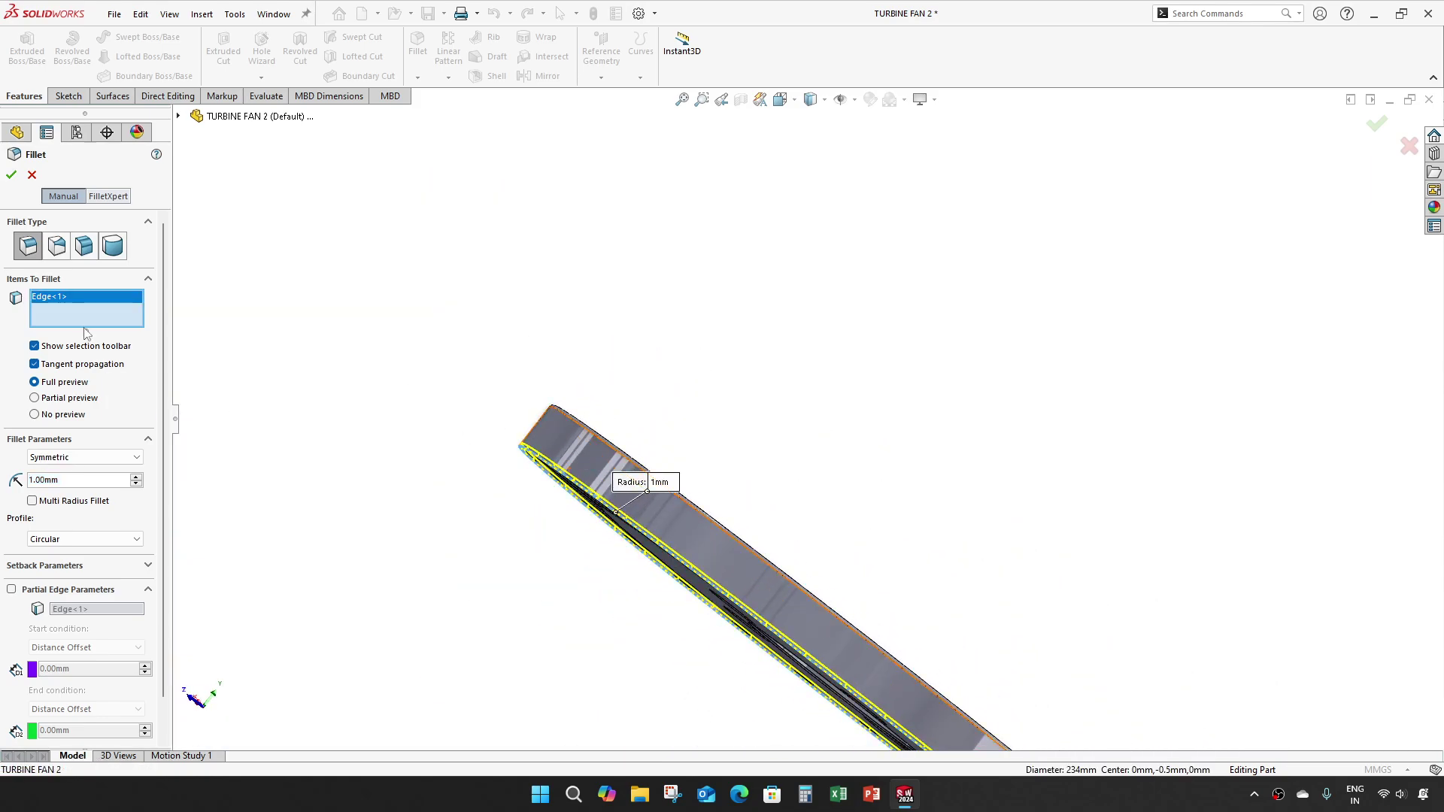
key(Return)
middle_drag(725, 462, 649, 548)
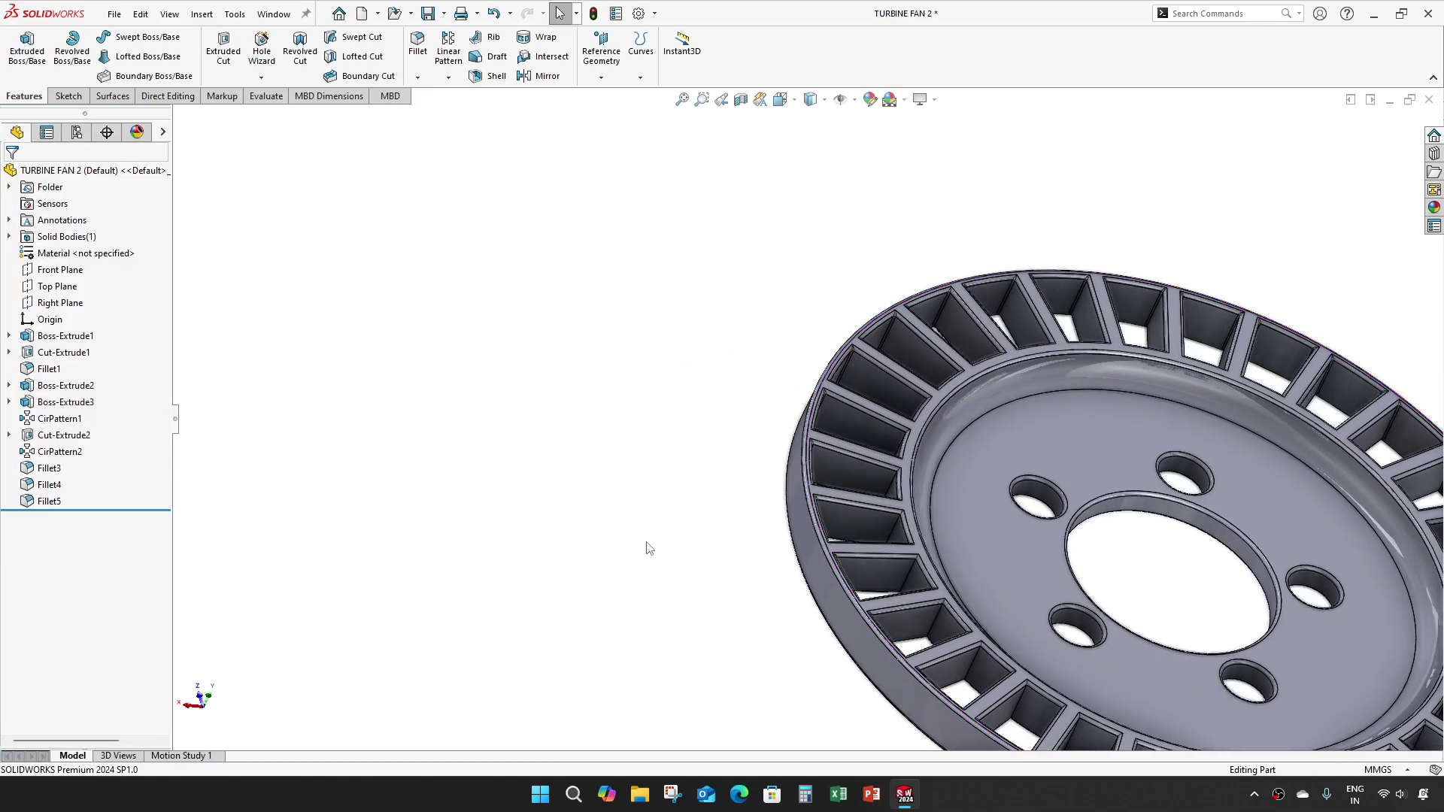
- Save the finished part under the new name TURBINE FAN 3 in the JET ENGINE folder
key(f)
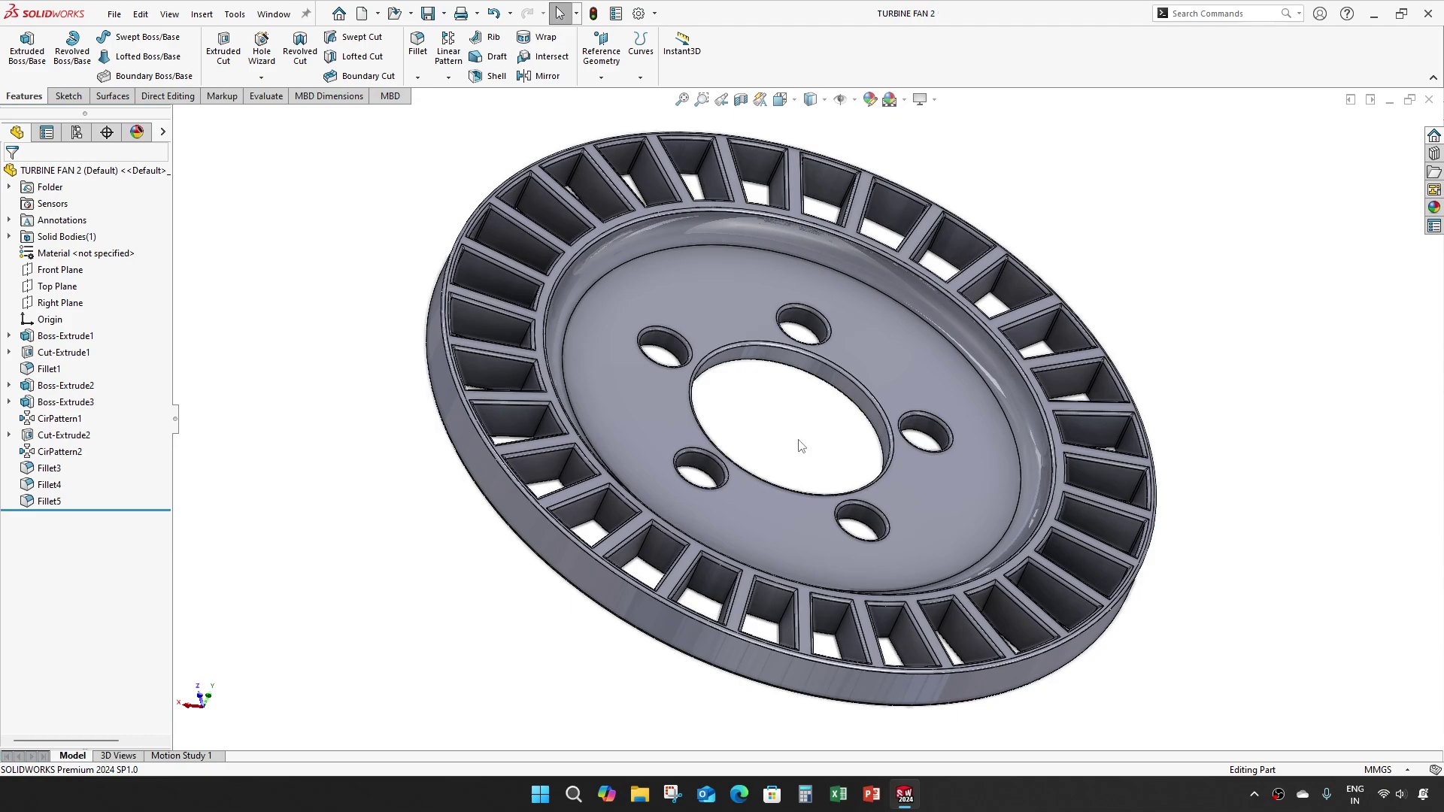
scroll(798, 440, up, 2)
scroll(846, 286, down, 1)
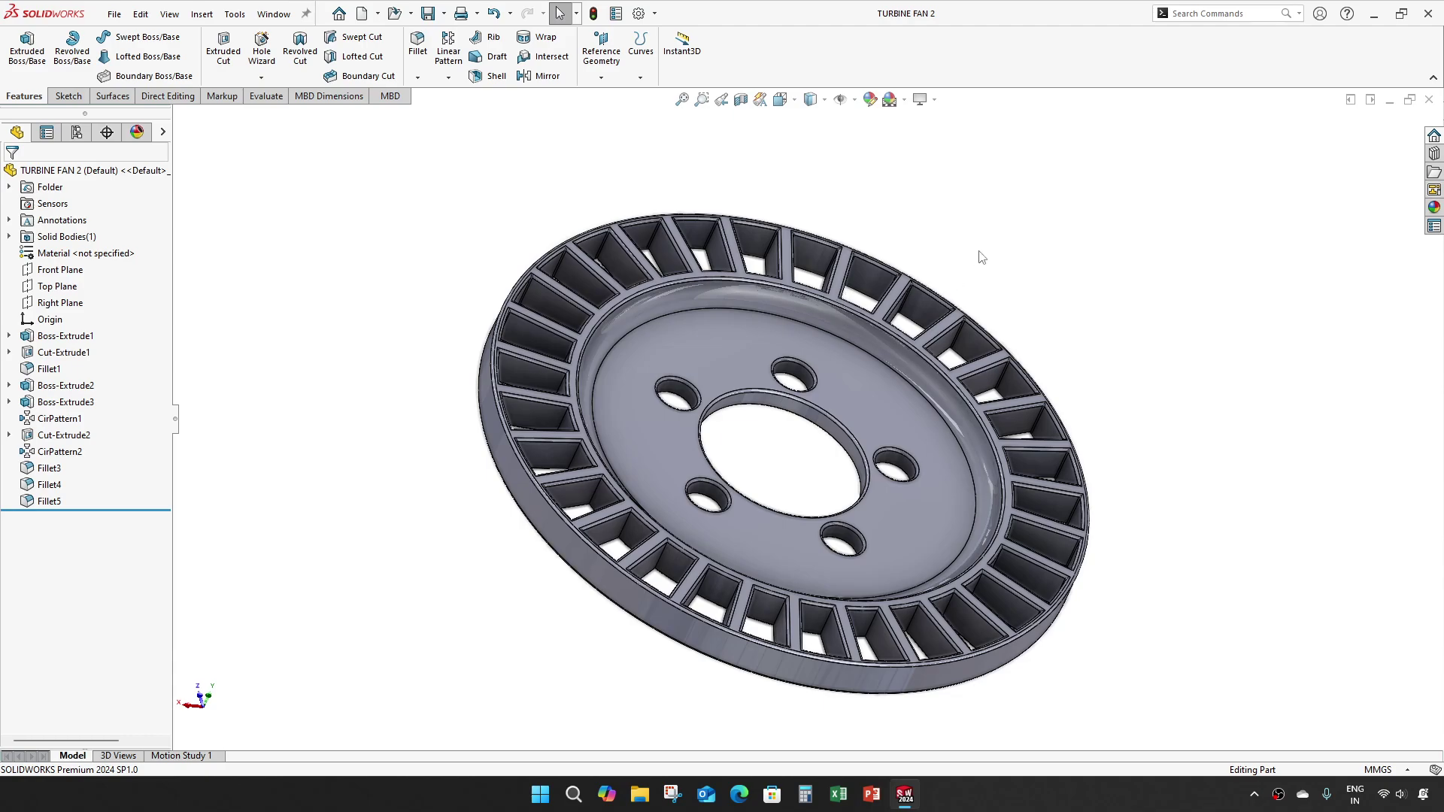
scroll(982, 257, up, 2)
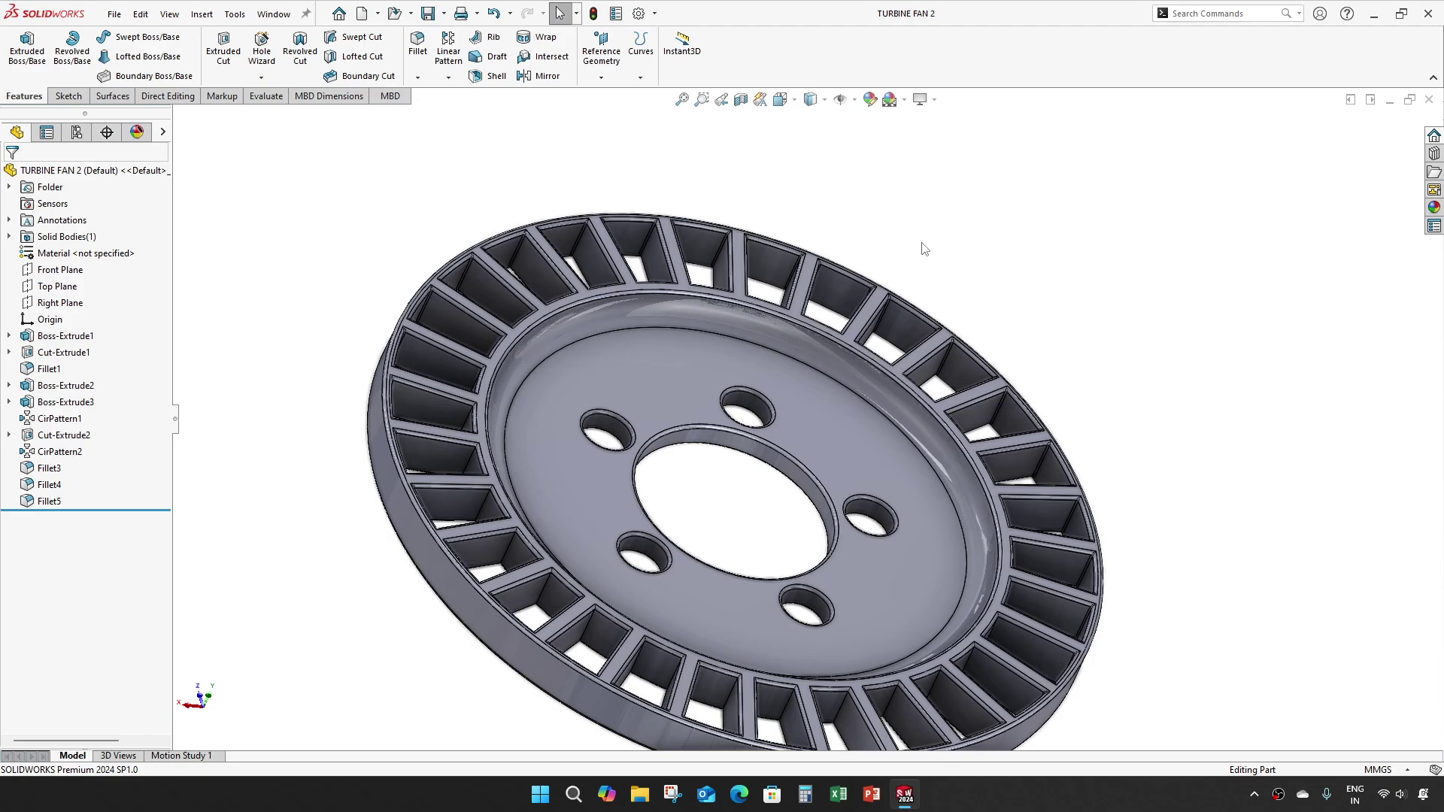
click(114, 14)
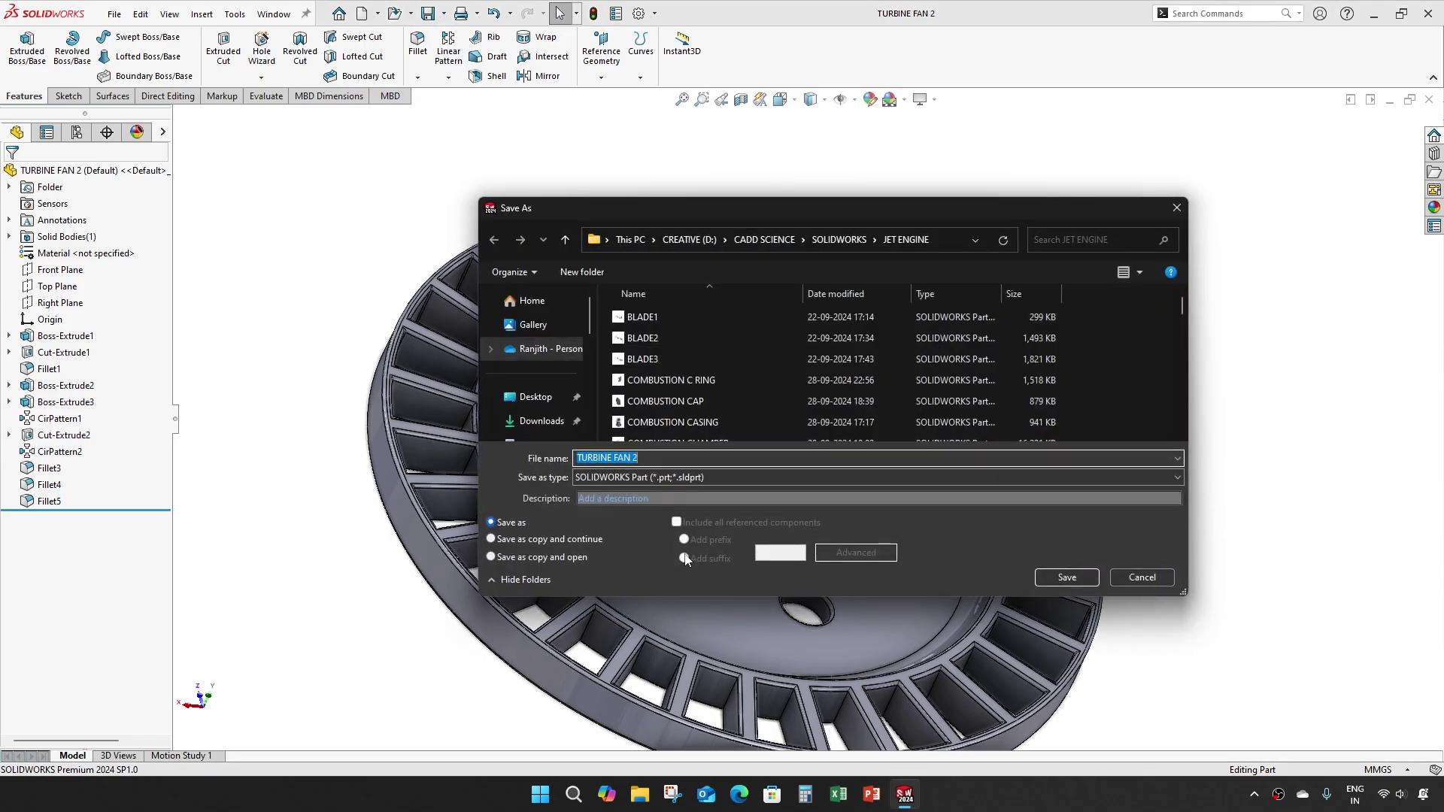
click(656, 457)
key(BackSpace)
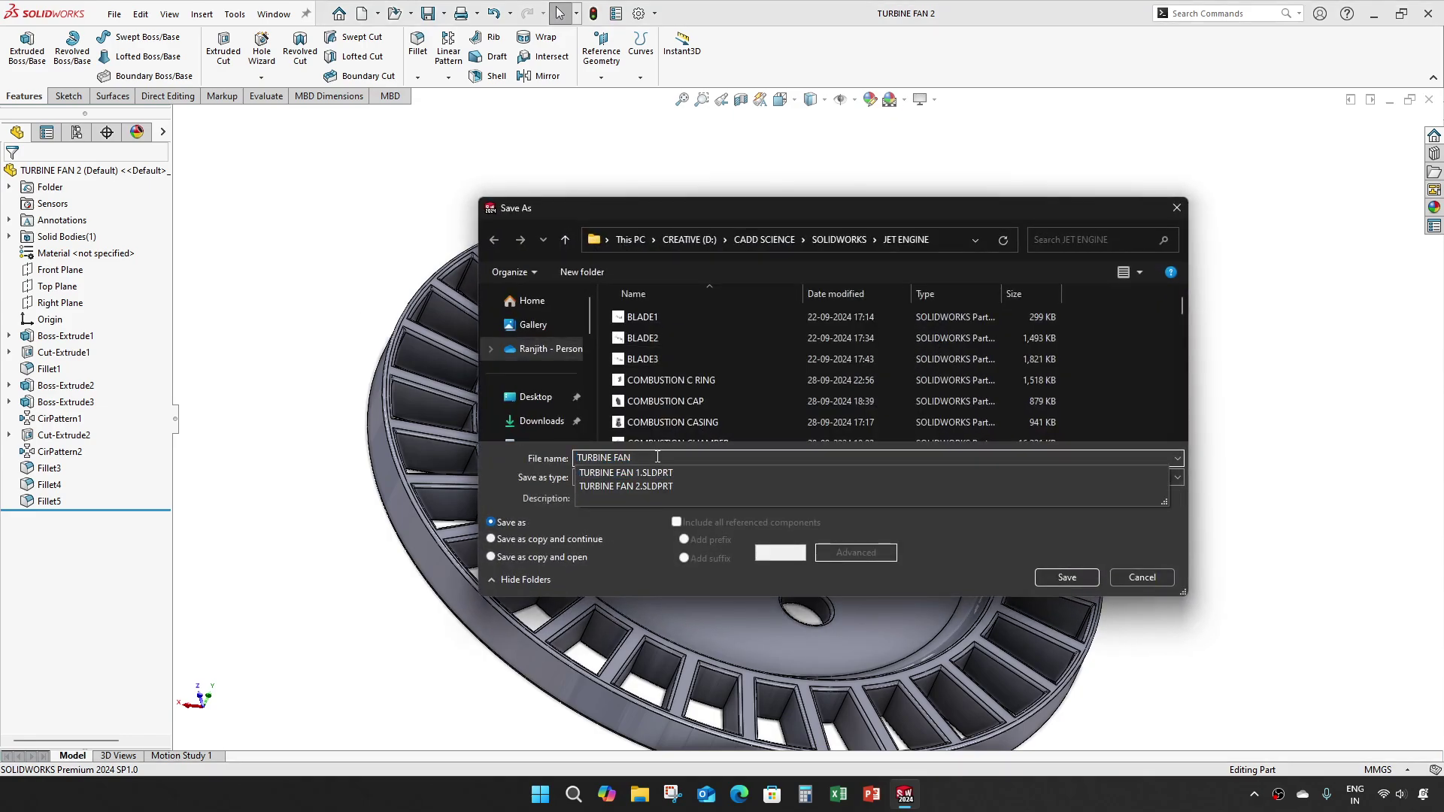
text(3)
key(Return)
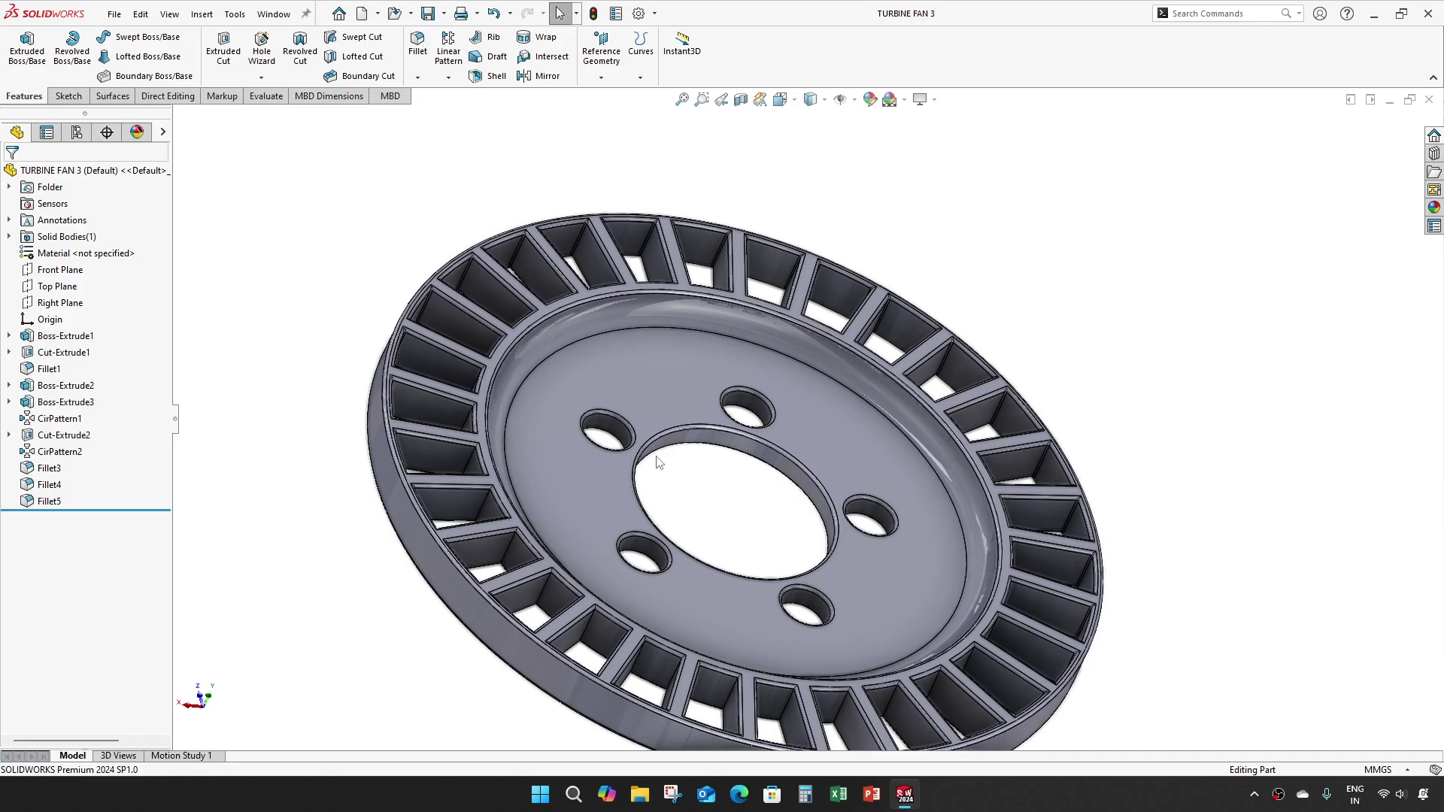
- Roll the model back to just after Boss-Extrude1 and set the base disc sketch's outer diameter to 159.5 mm
drag(111, 513, 142, 346)
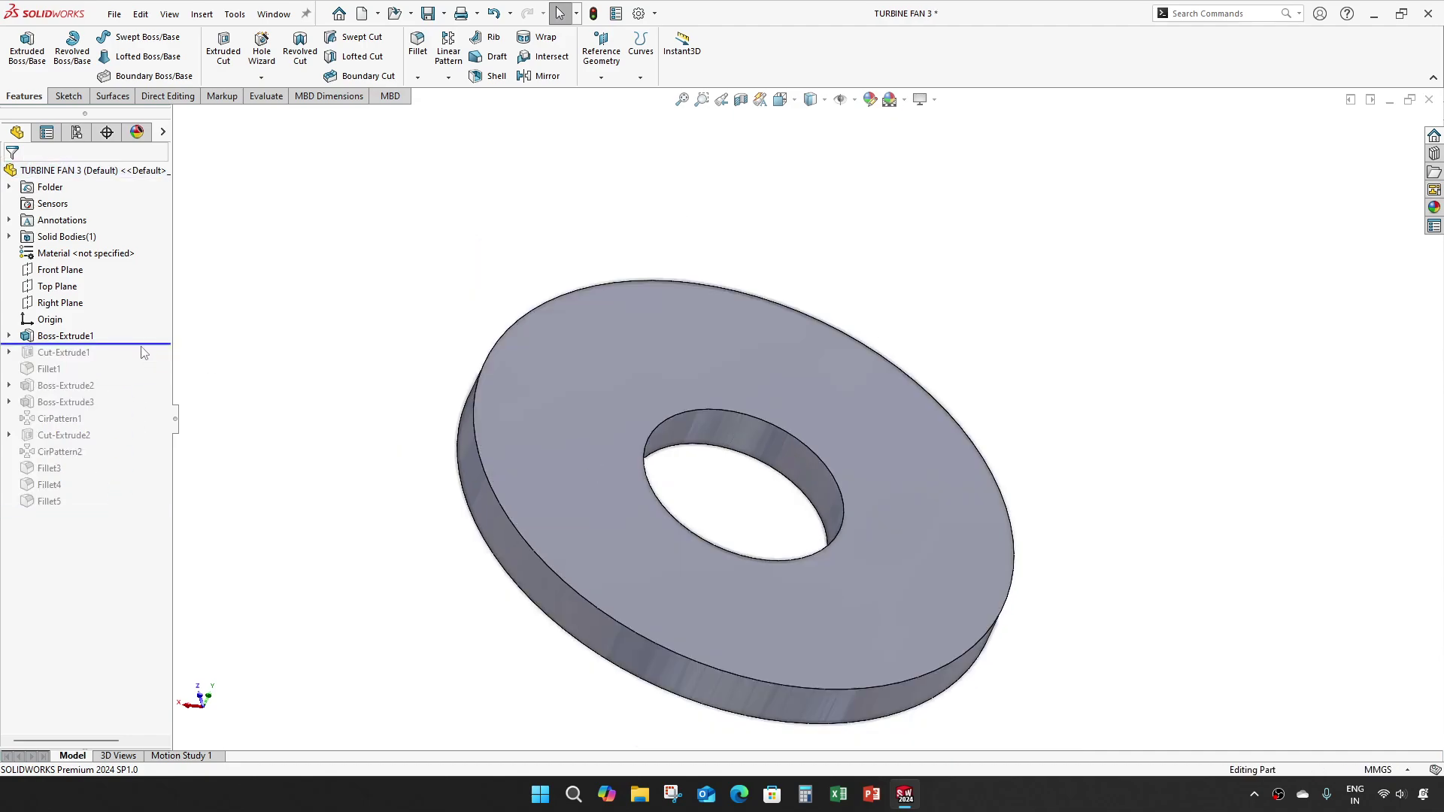
click(8, 335)
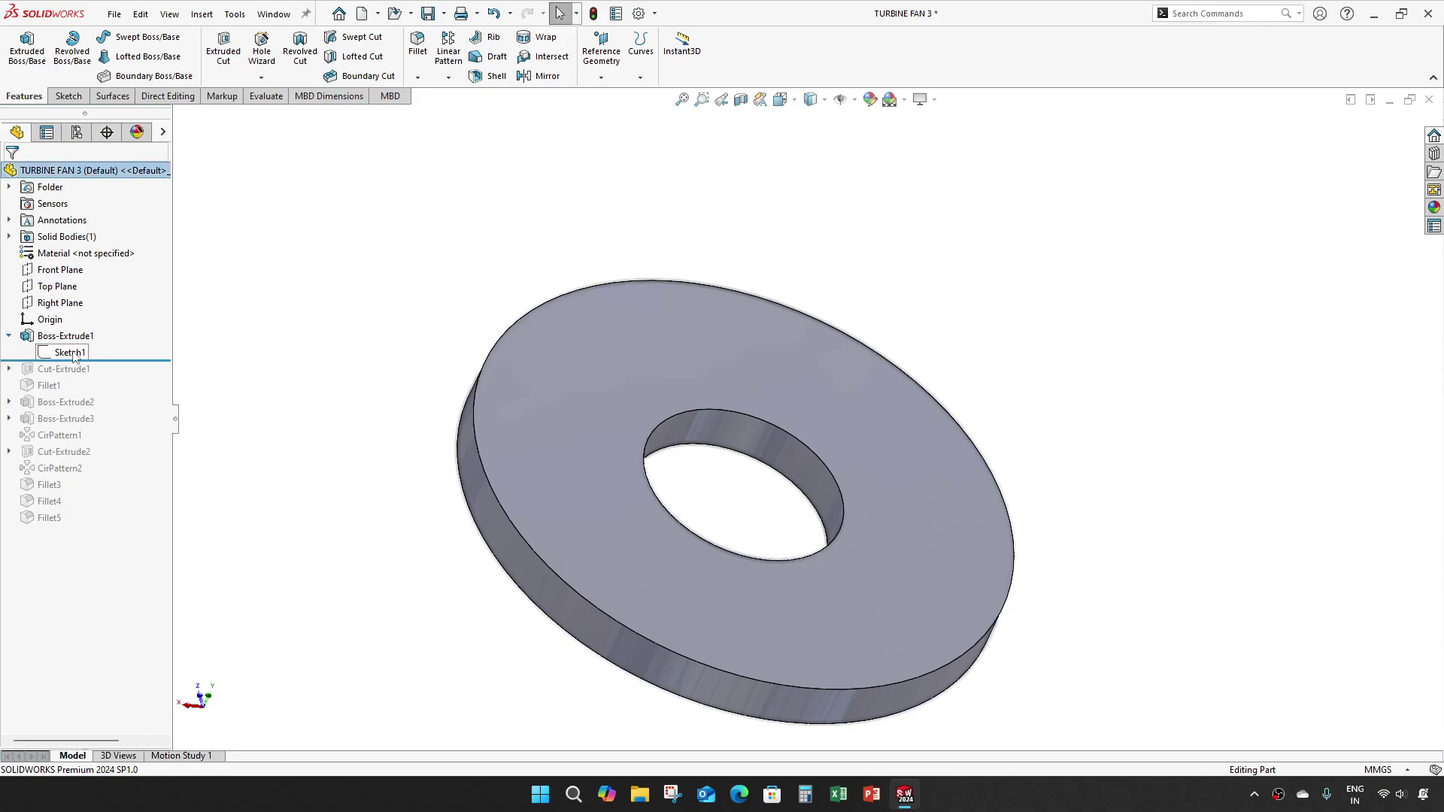
right_click(73, 352)
click(84, 304)
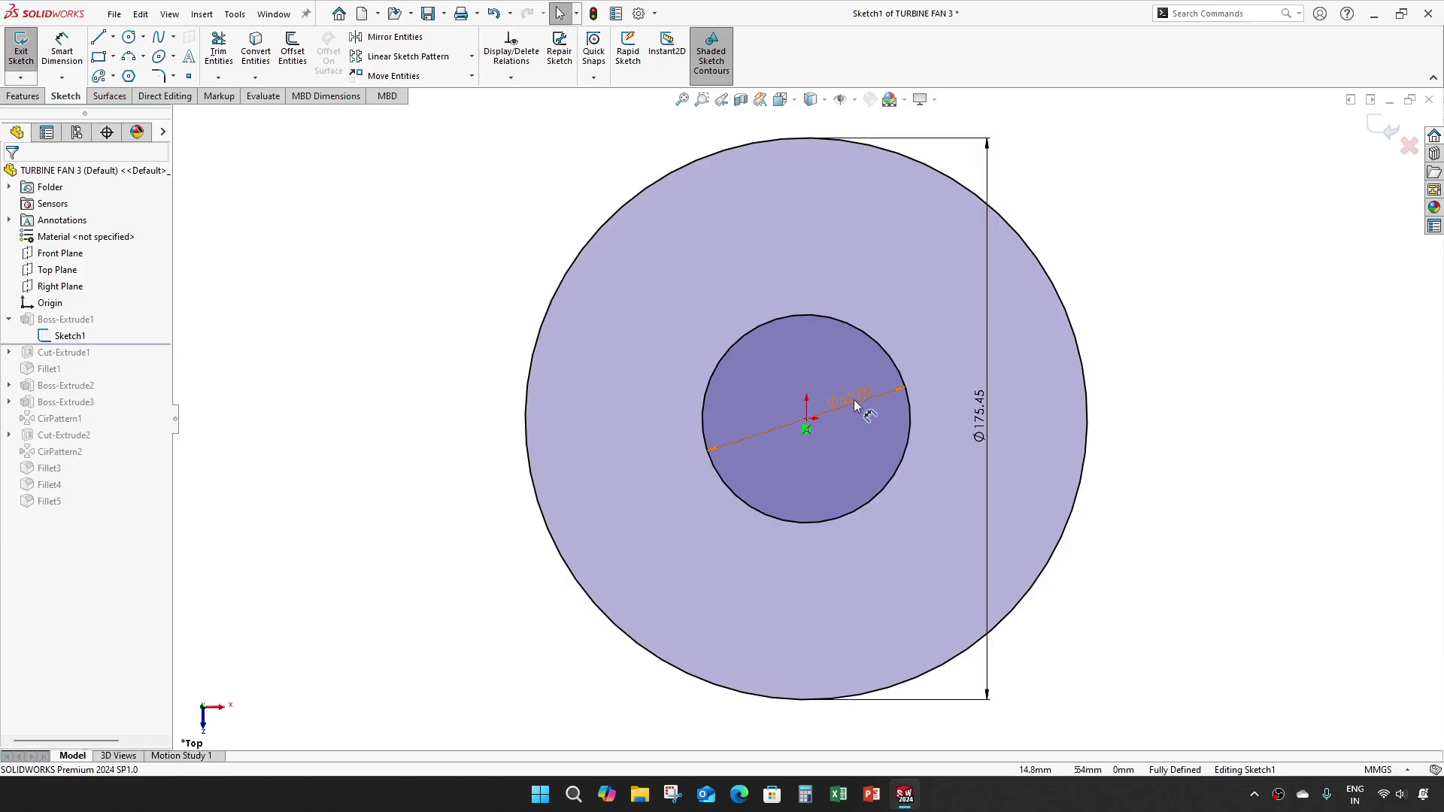
double_click(983, 424)
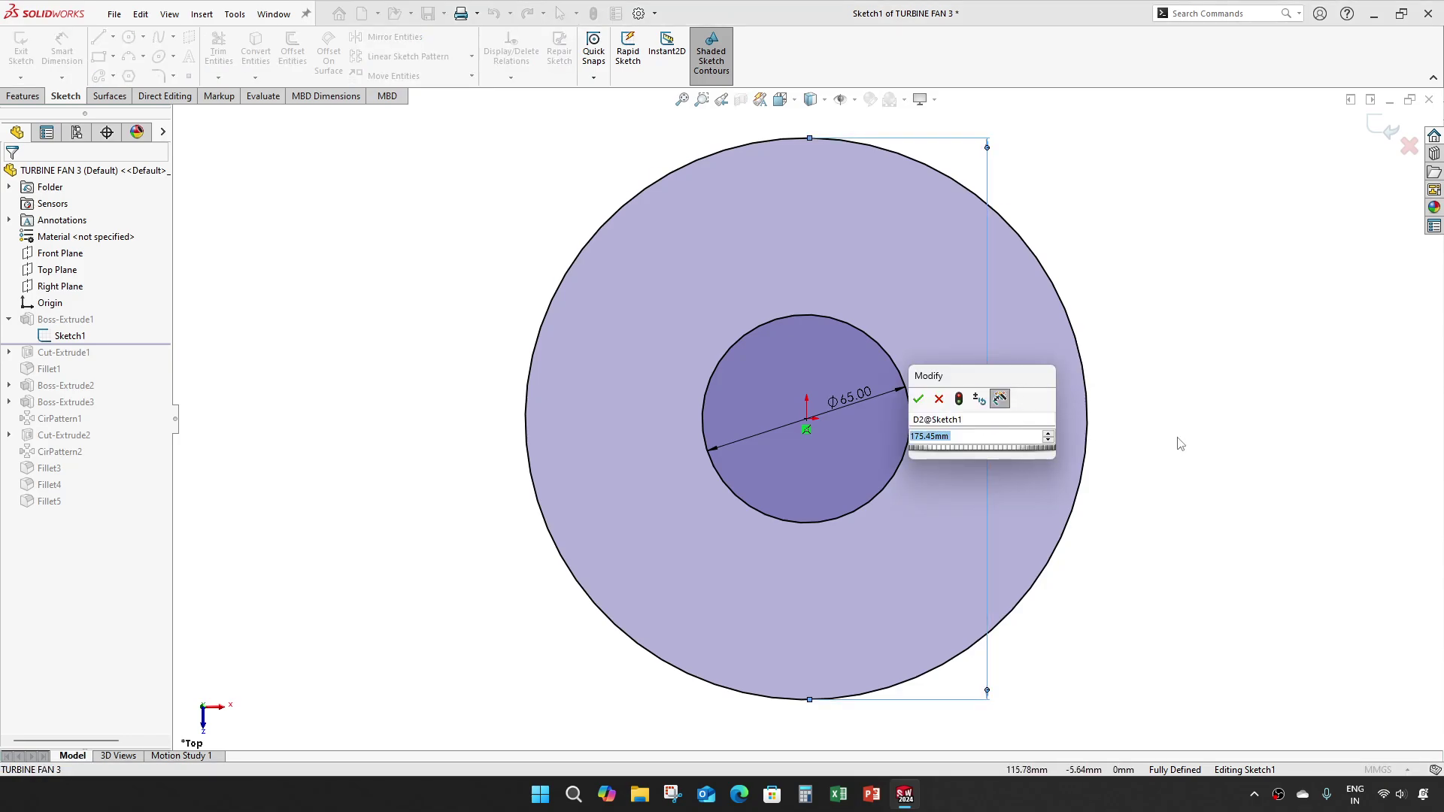
text(159.5)
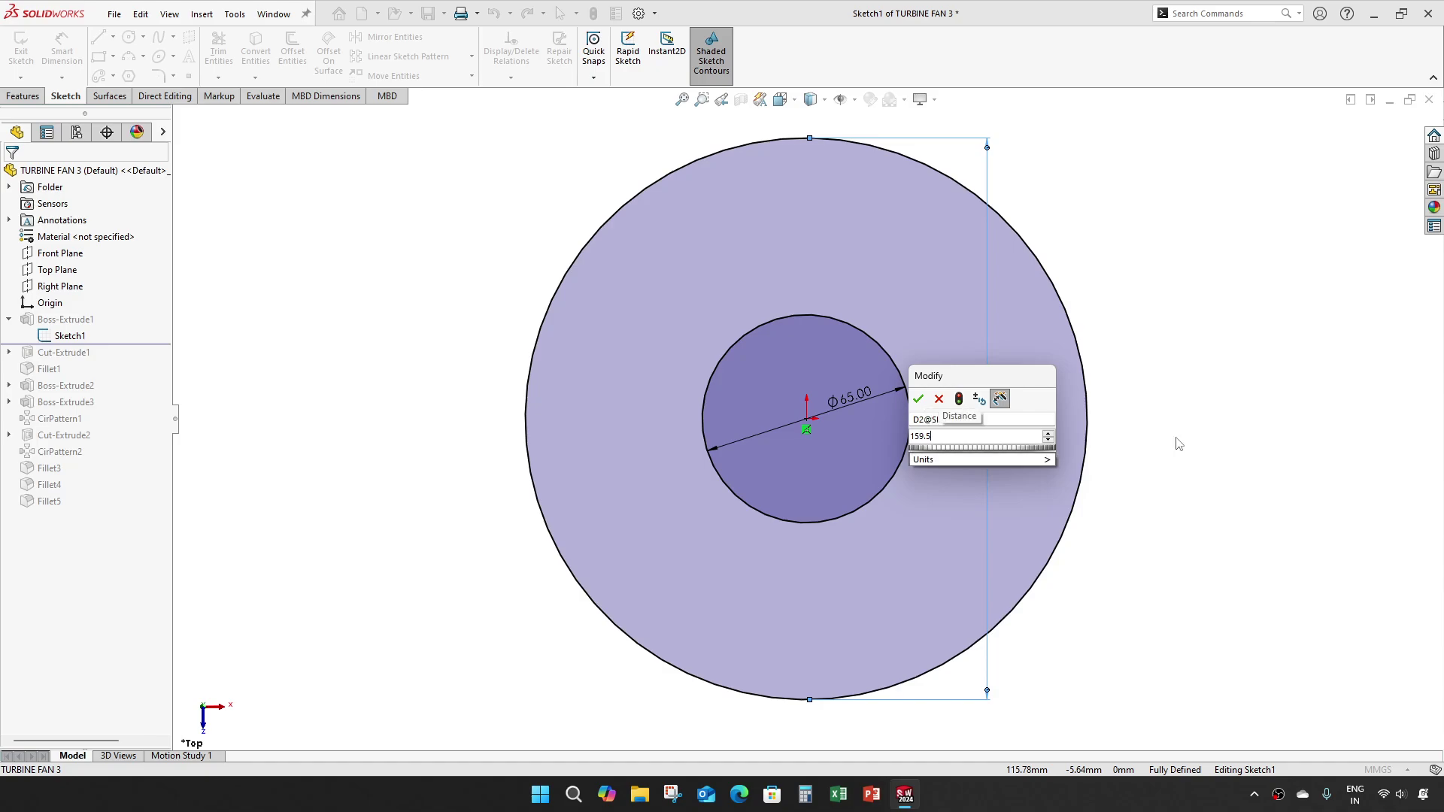
key(Return)
key(Escape)
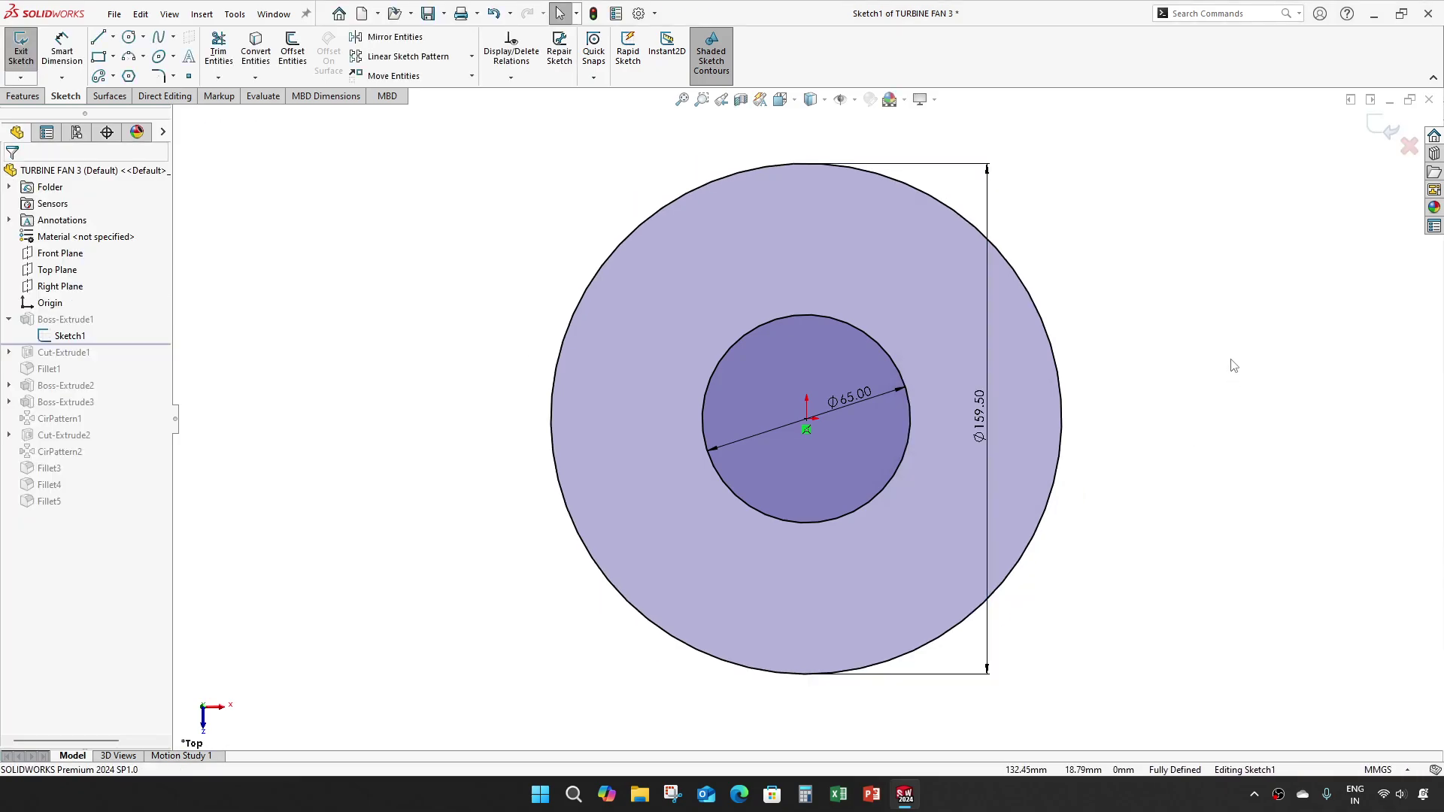
click(1384, 129)
- Set the base disc's extrusion depth to 13.5 mm
right_click(65, 335)
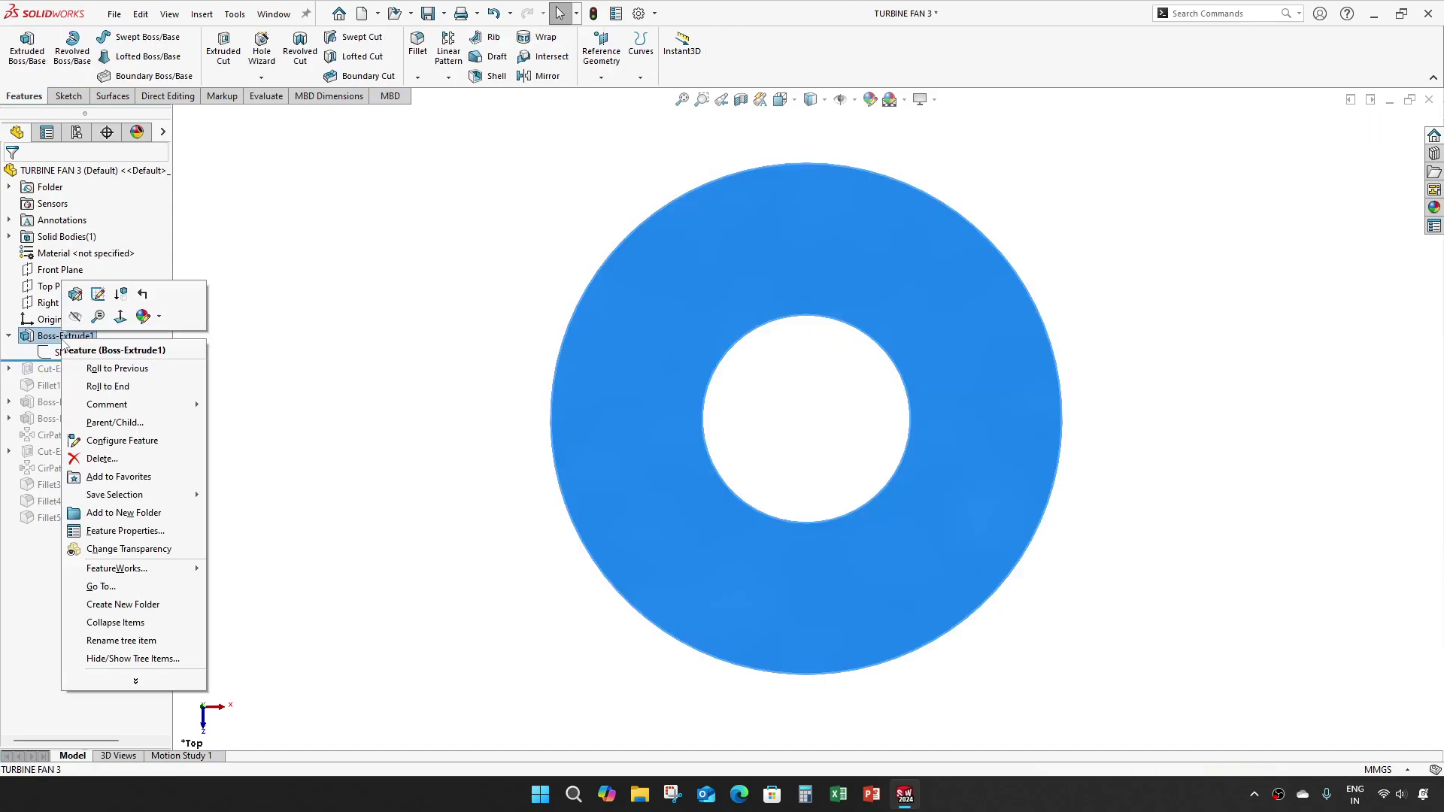
click(81, 296)
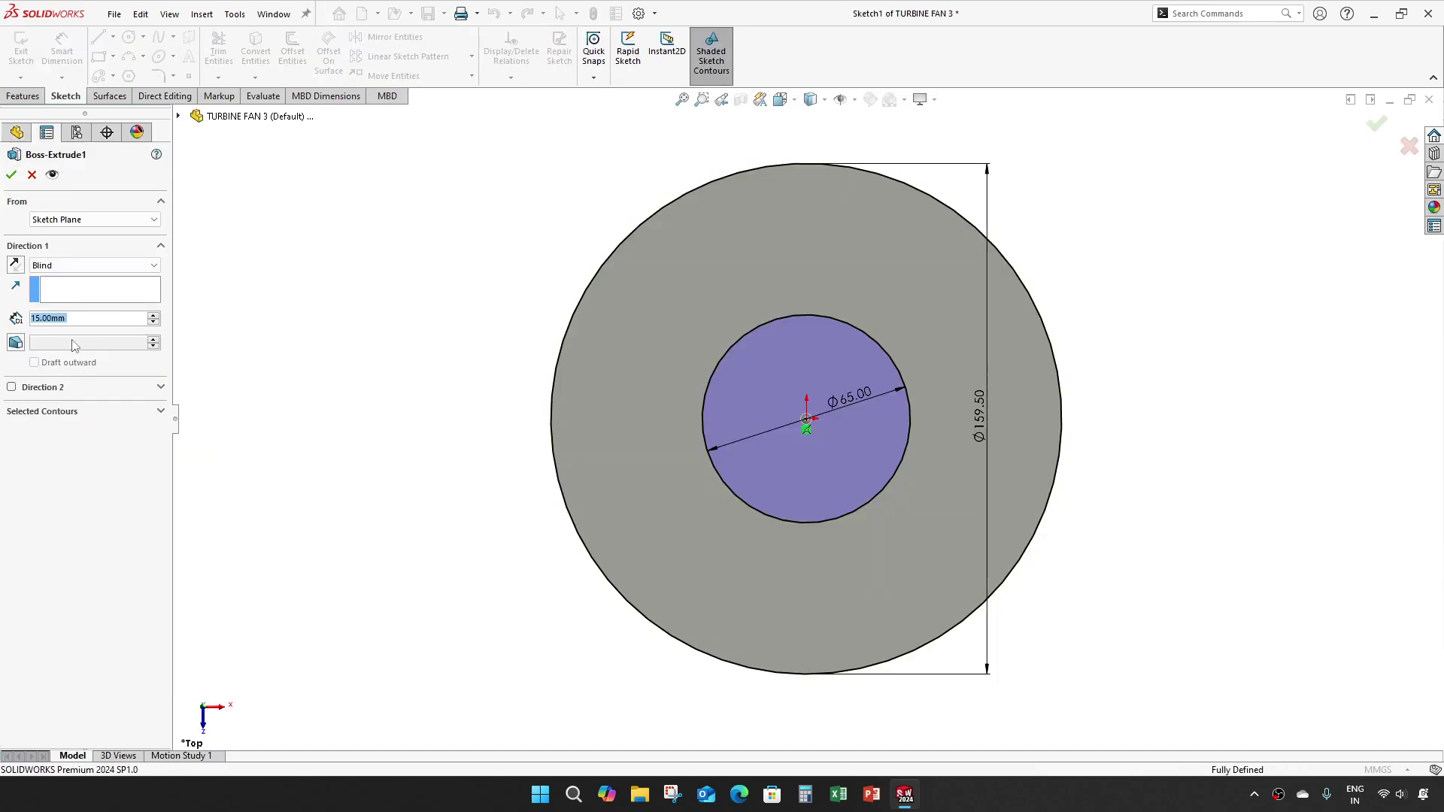
text(13.5)
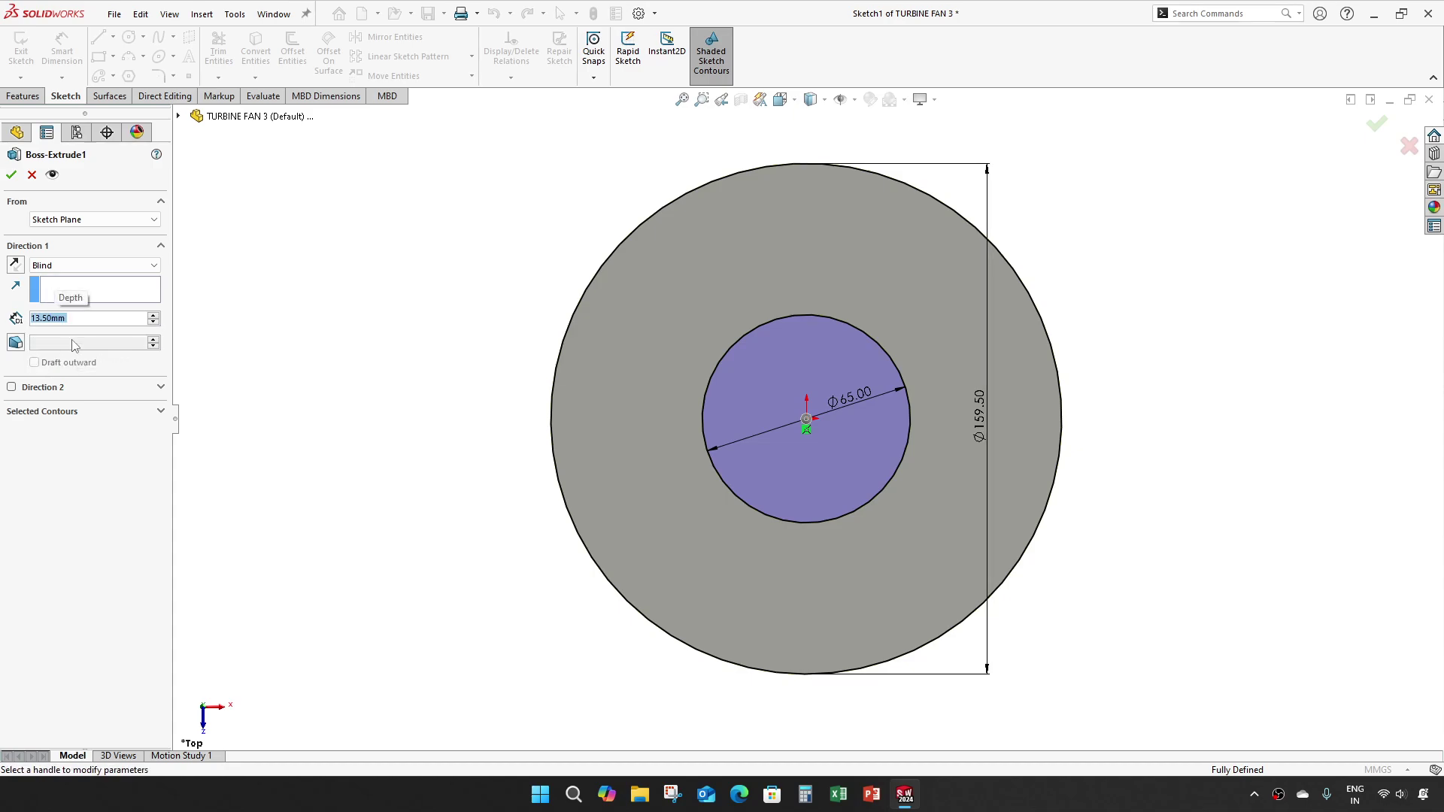
click(12, 174)
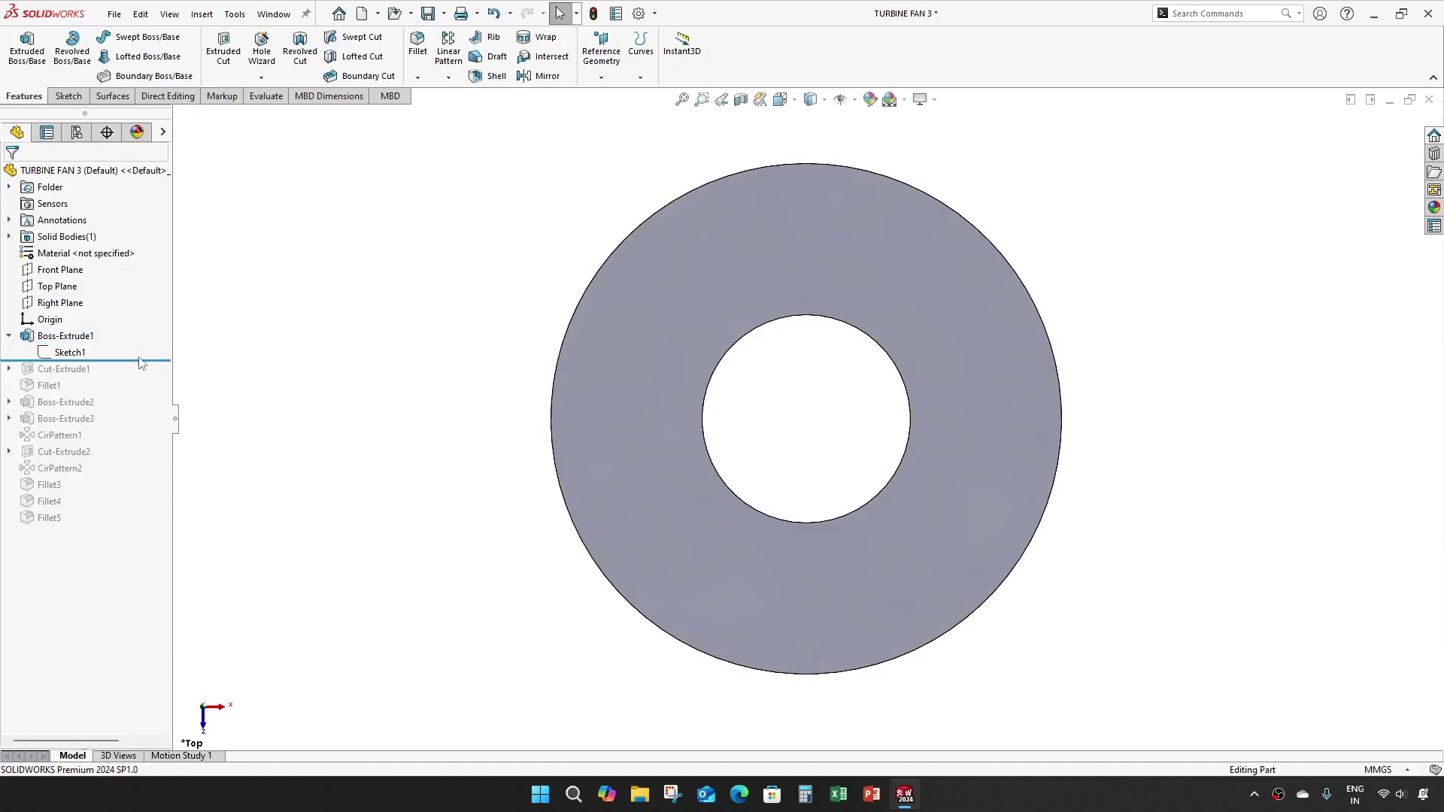
- Roll the model forward past Cut-Extrude1 and set the recess sketch circle's diameter to 152 mm
drag(139, 360, 141, 375)
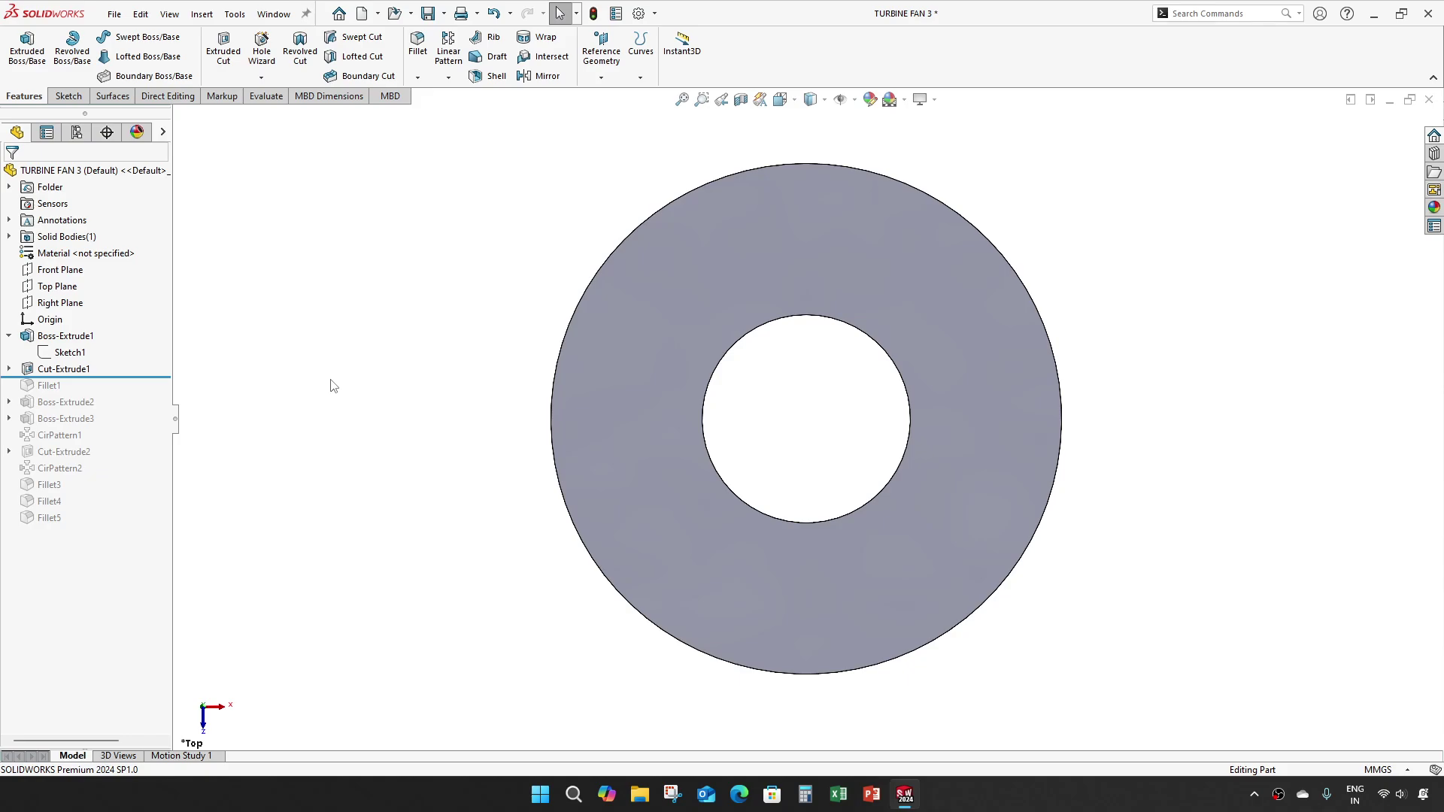
right_click(84, 369)
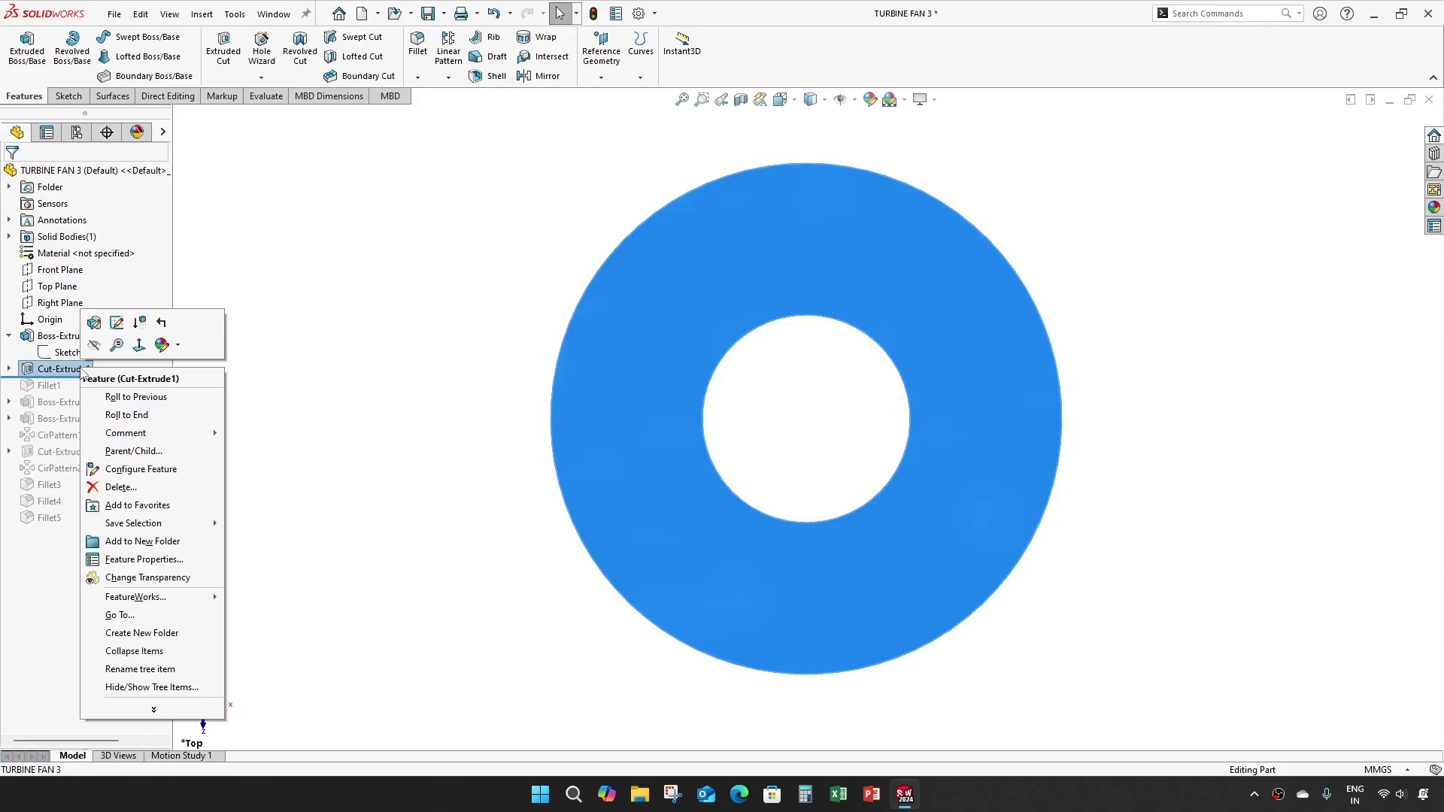
click(116, 325)
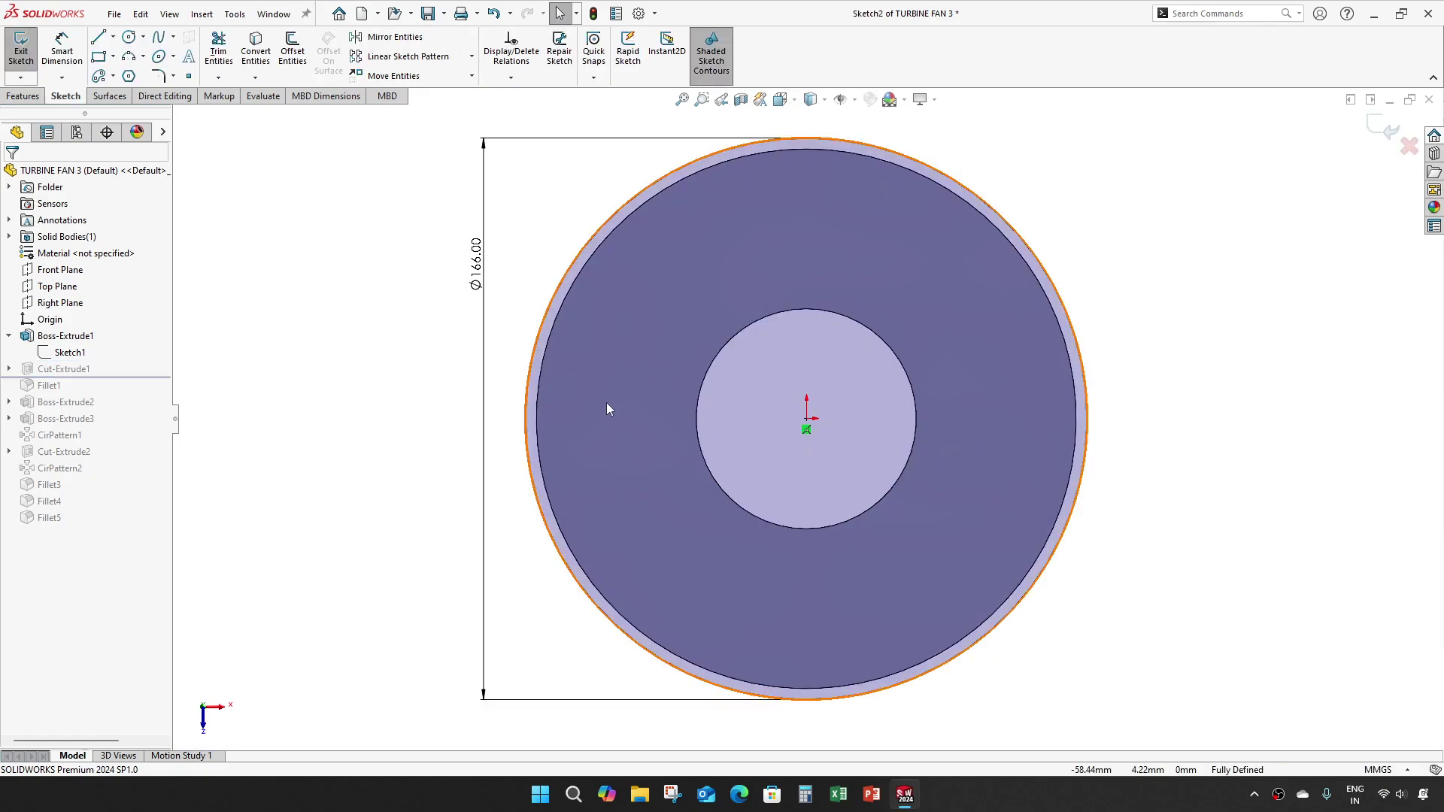
double_click(481, 265)
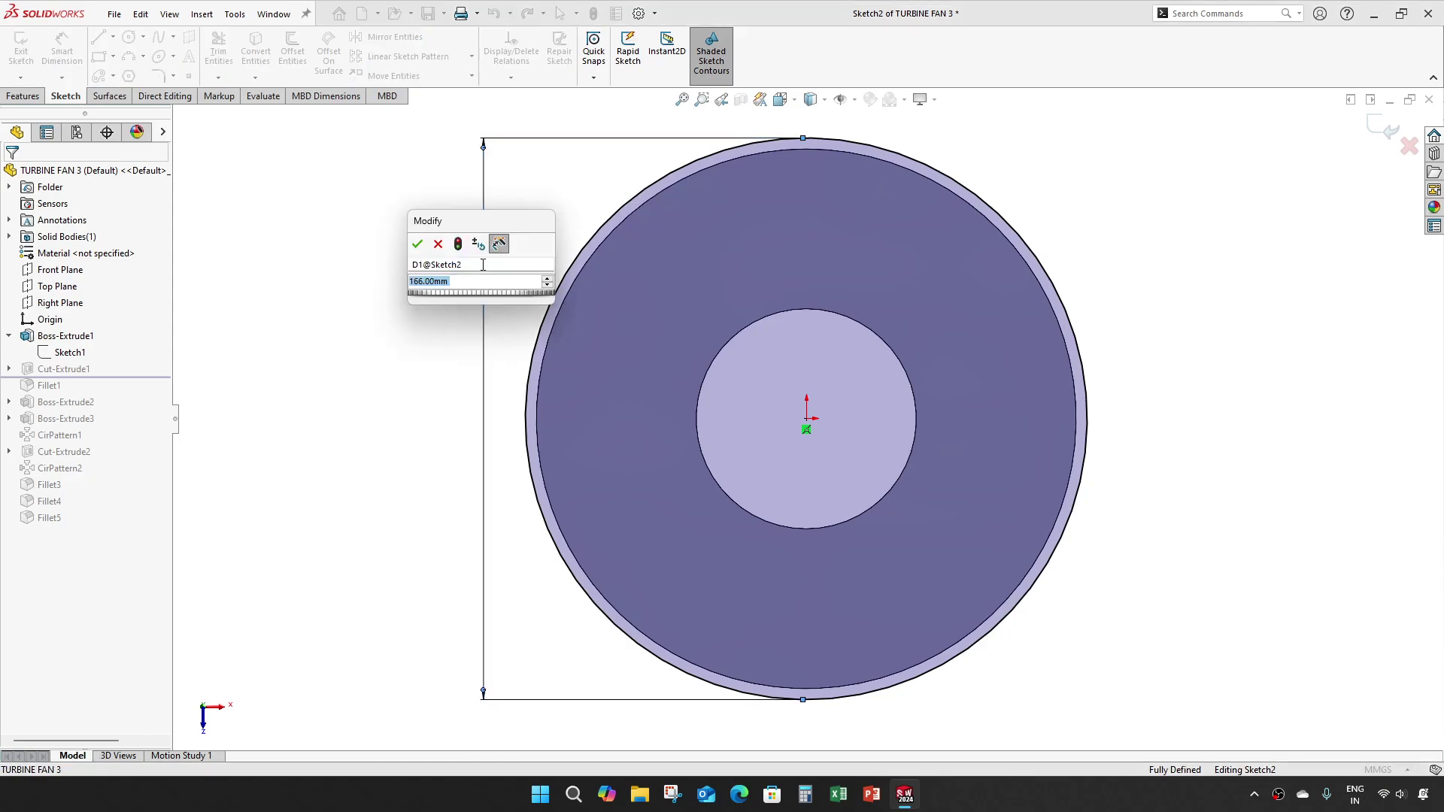
text(152)
key(Return)
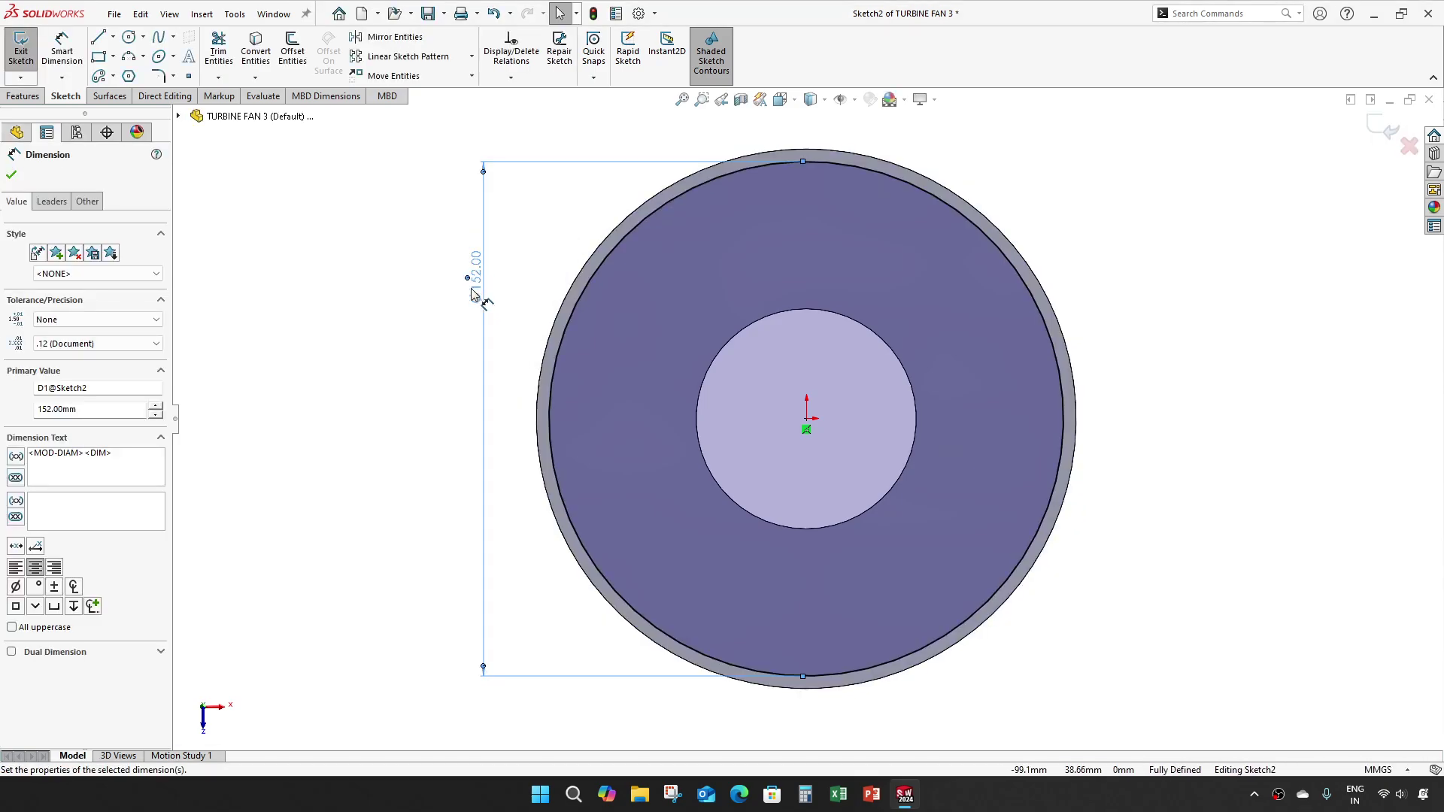
click(1386, 130)
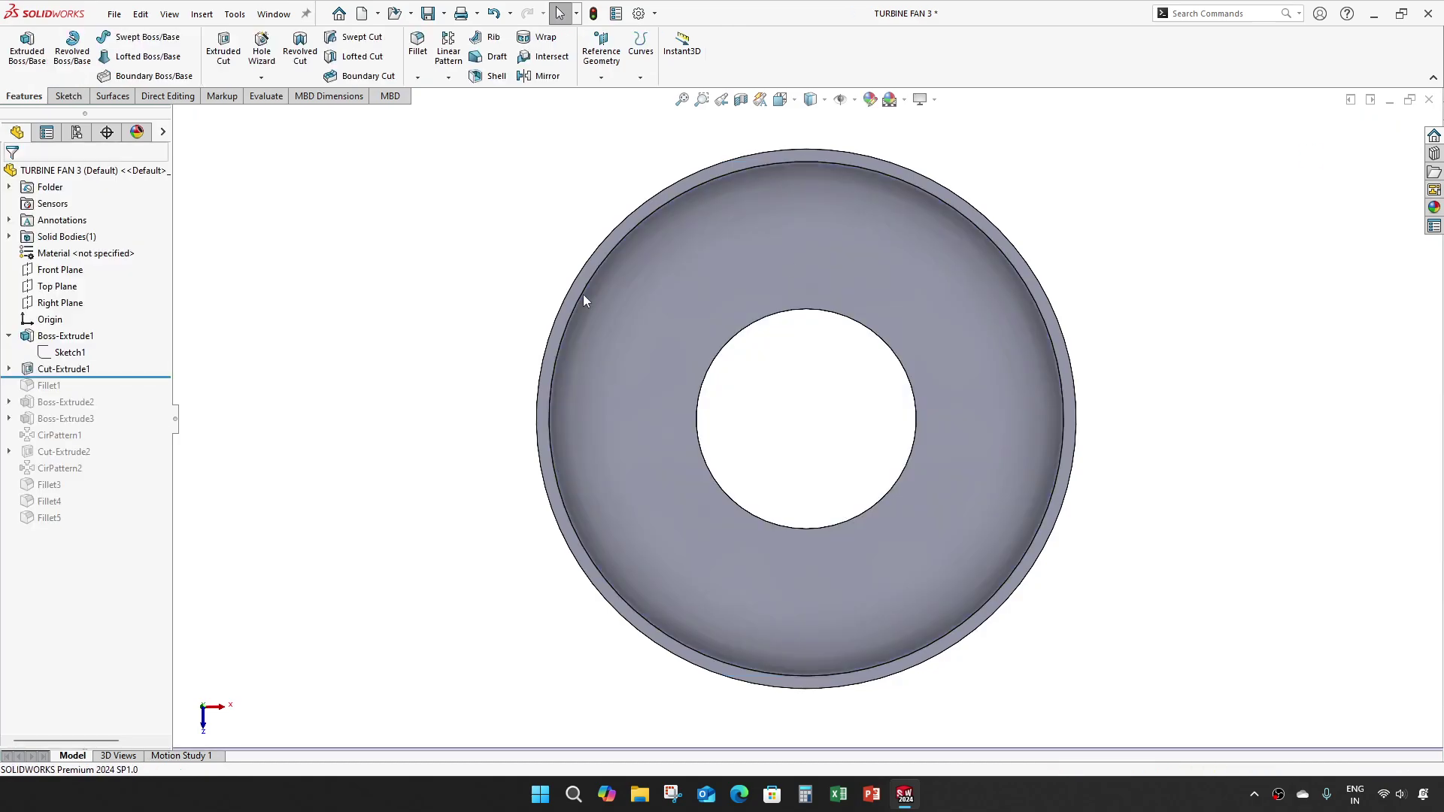
- Set the blind depth of the circular recess cut to 6.85 mm
right_click(67, 372)
click(84, 327)
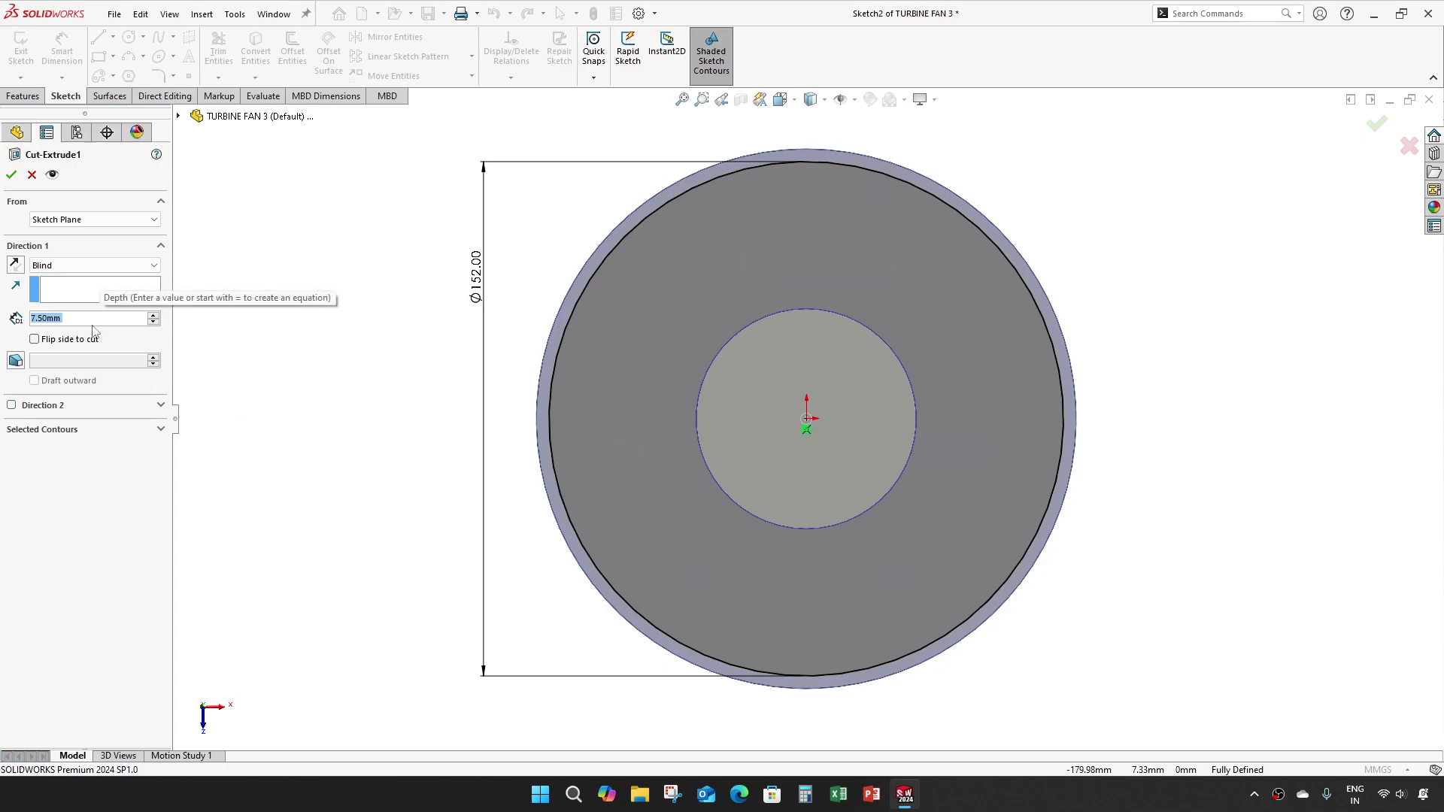
text(6.)
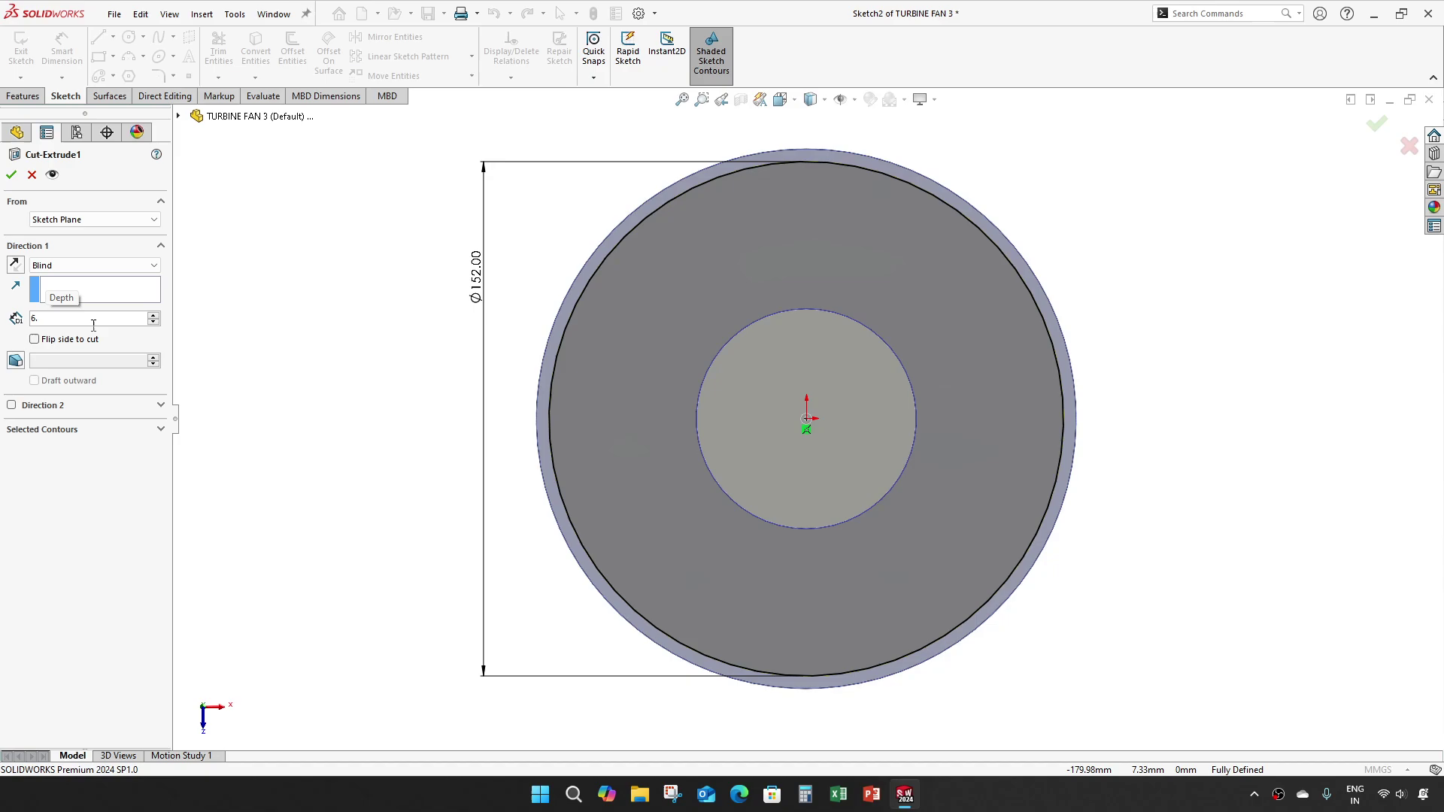
key(Return)
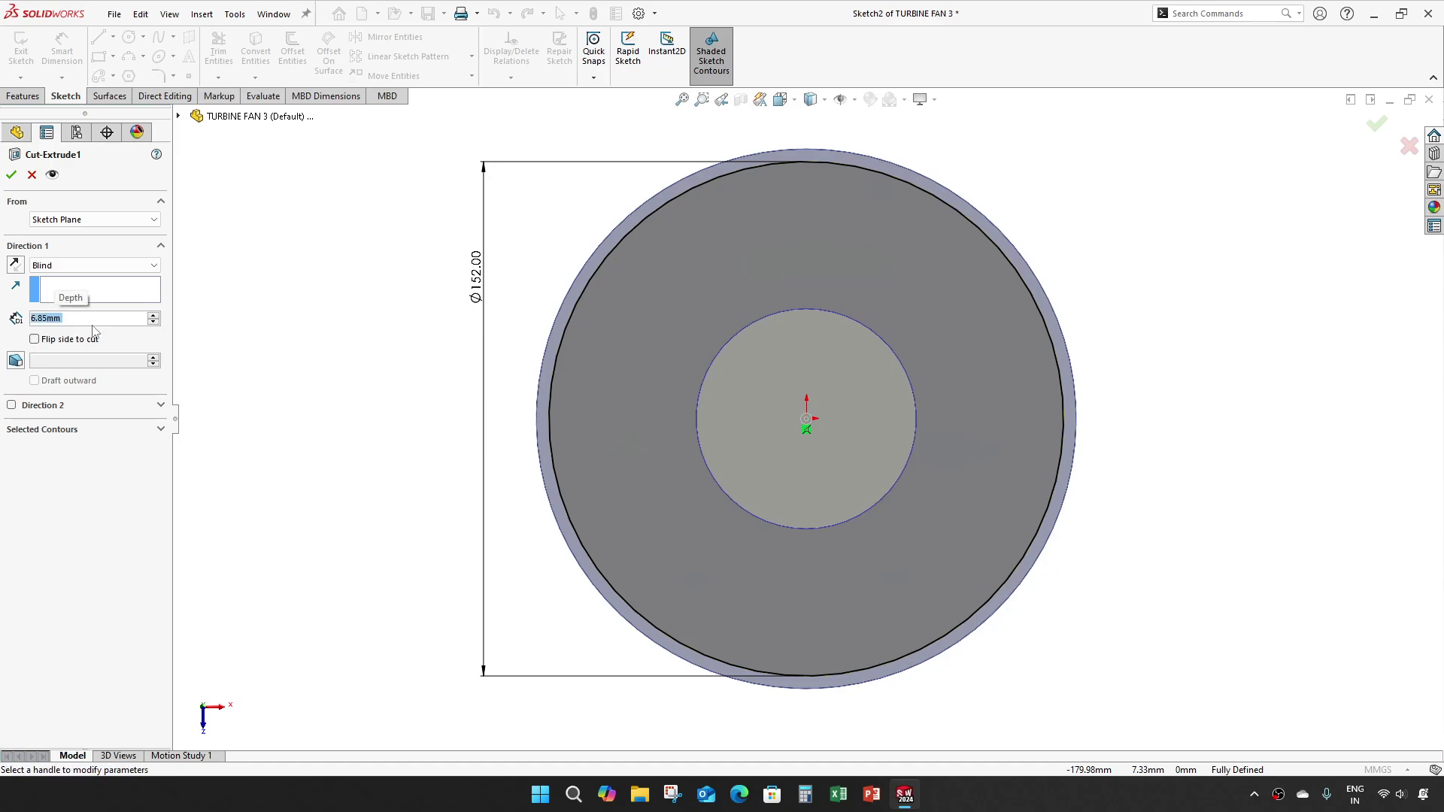
click(11, 175)
click(317, 395)
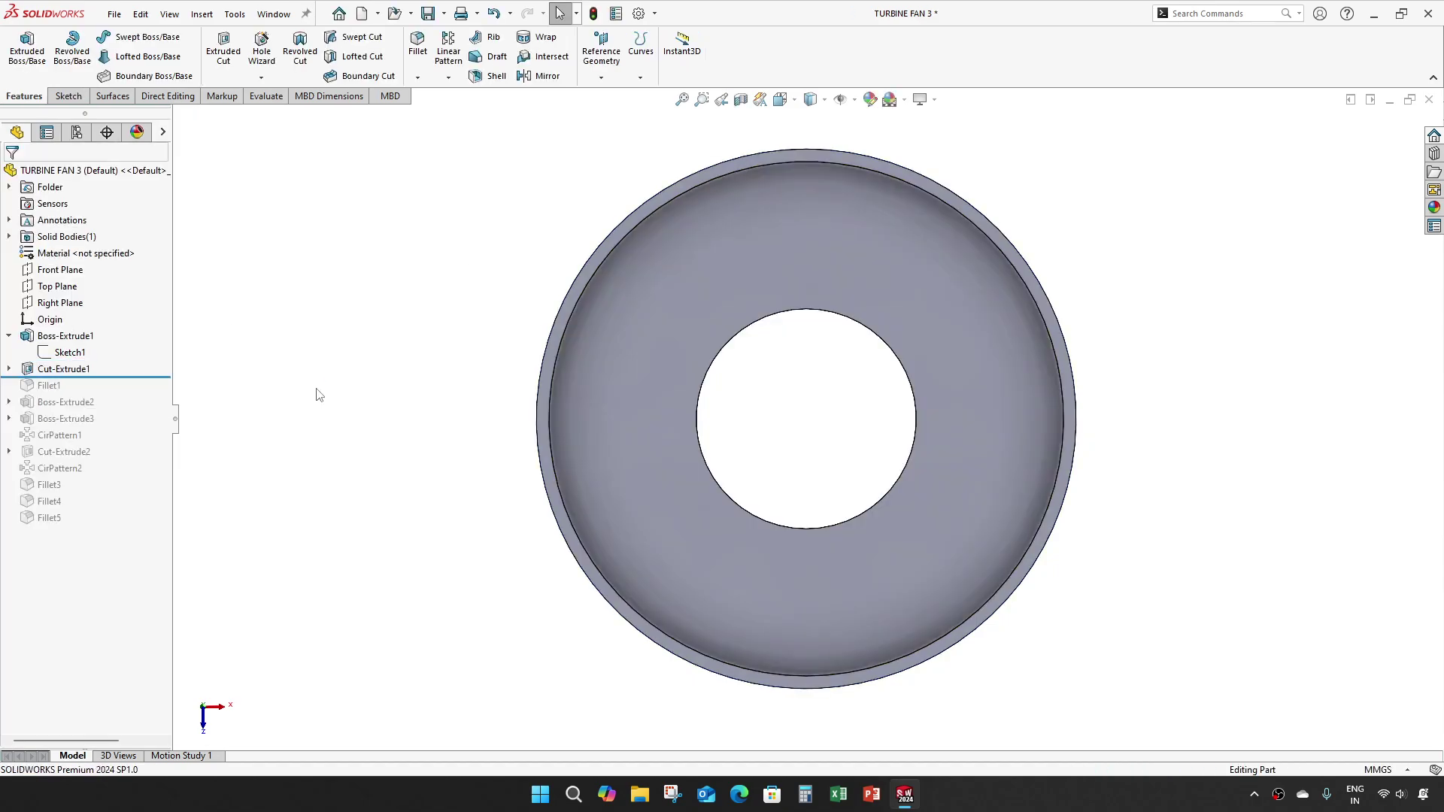
- Roll the model forward past Fillet1 and Boss-Extrude2 and set the outer ring sketch's outer diameter to 212.5 mm
drag(135, 377, 132, 395)
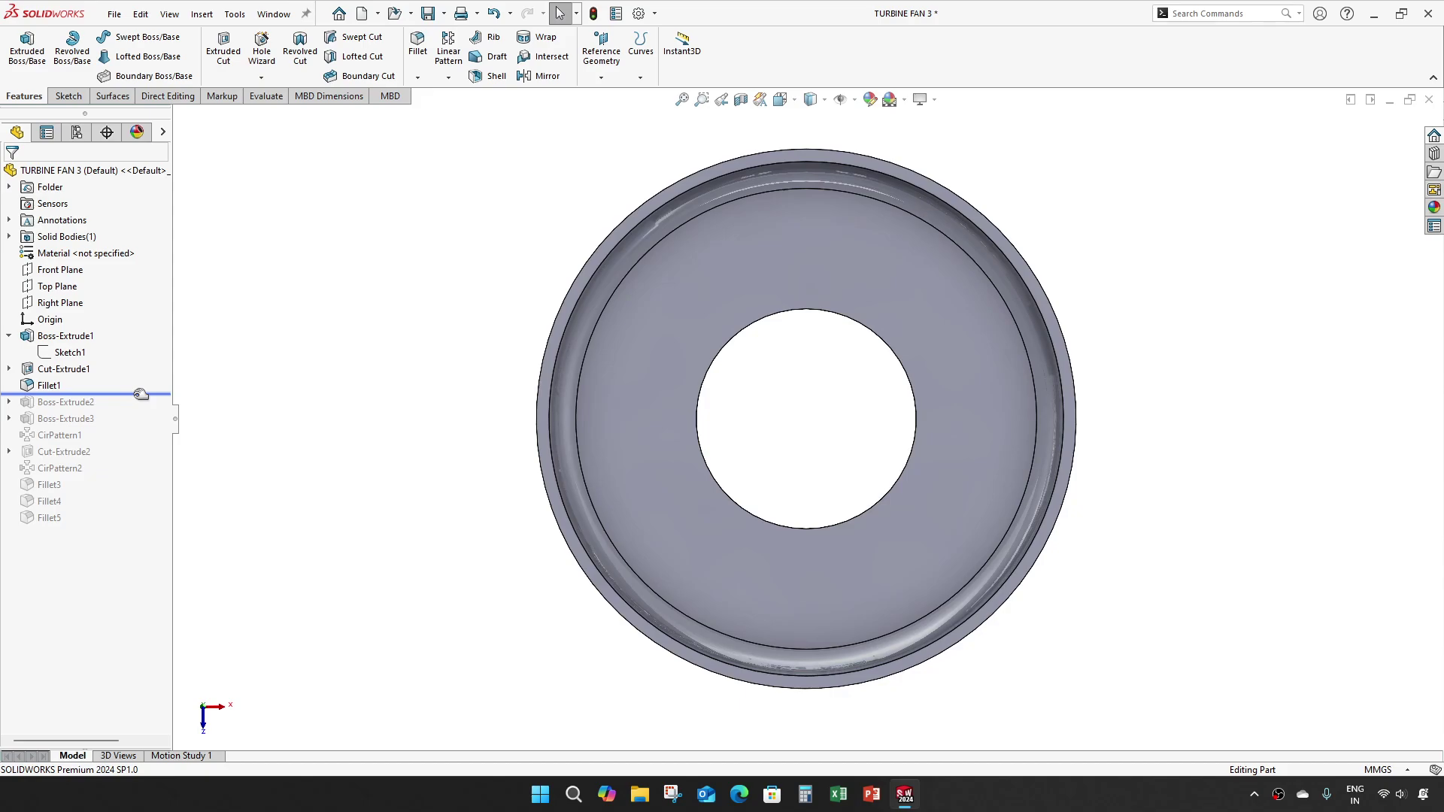
drag(140, 394, 140, 409)
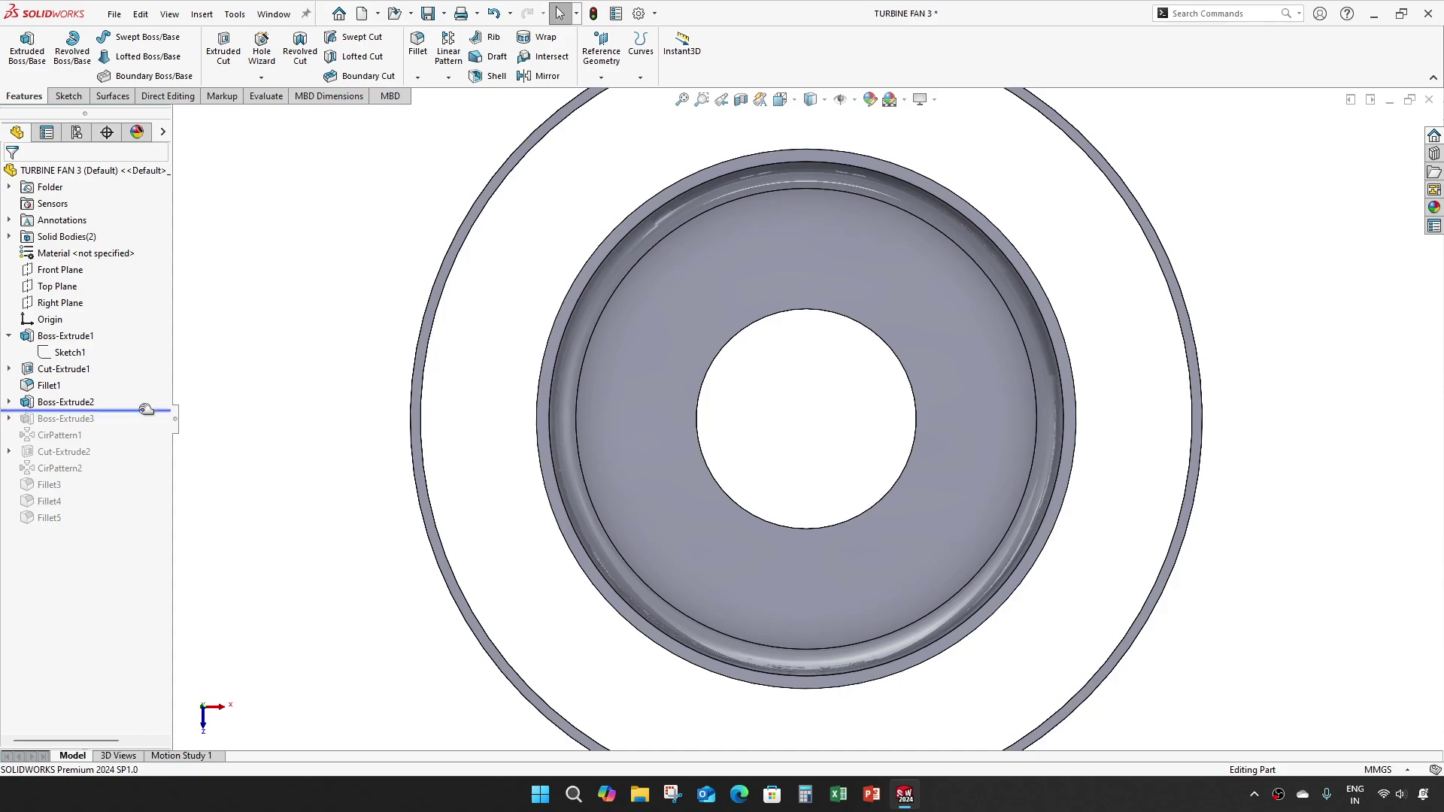
right_click(70, 403)
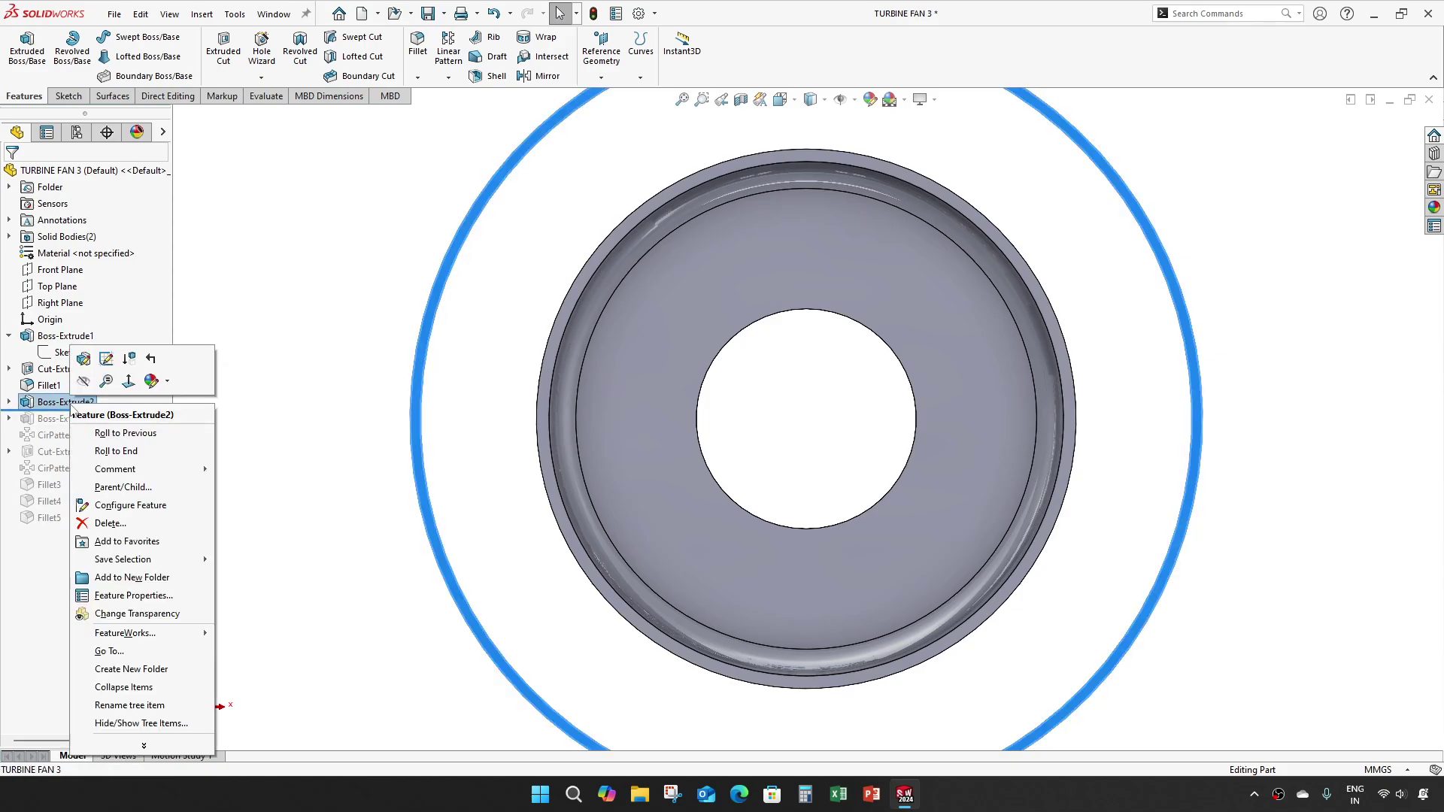
click(83, 360)
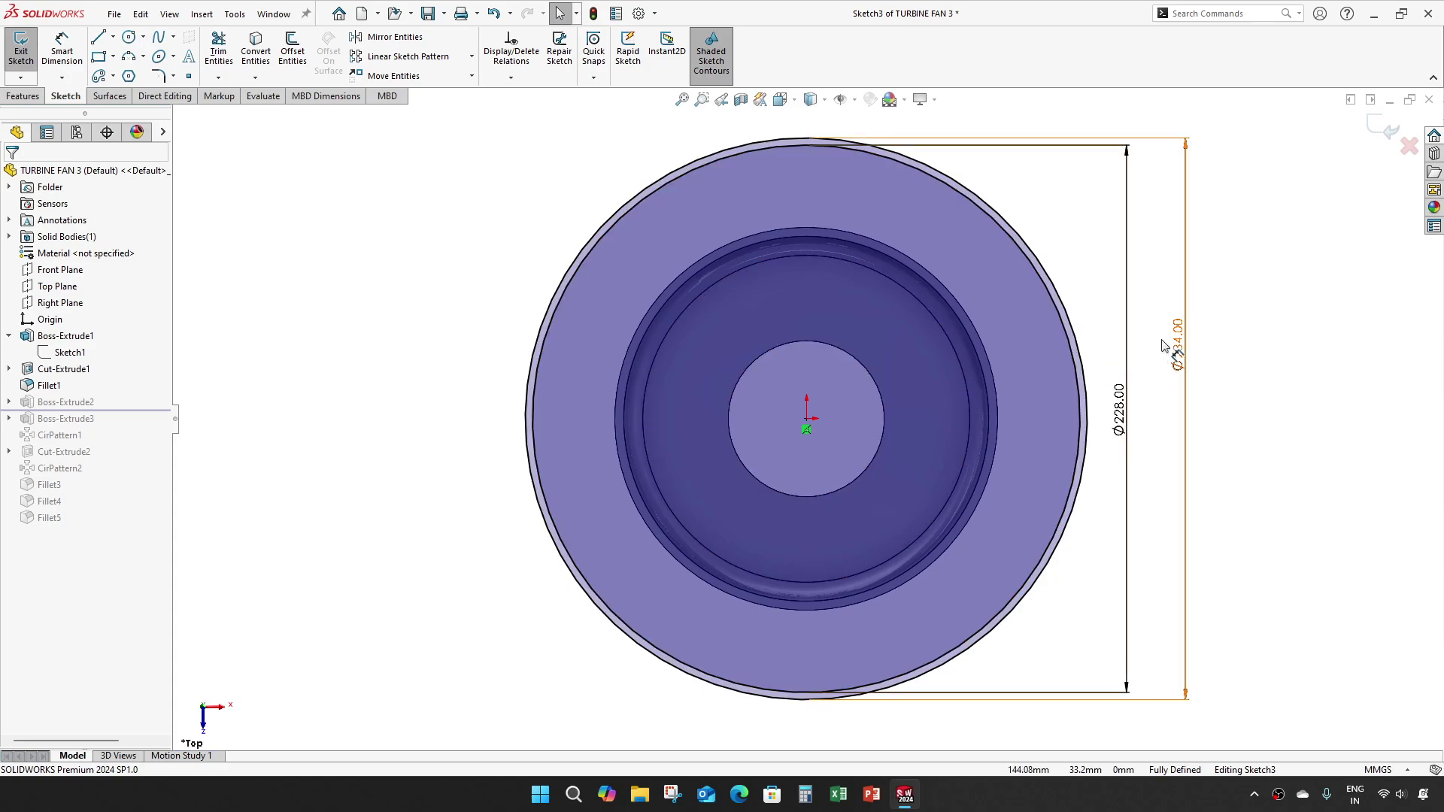
double_click(1190, 371)
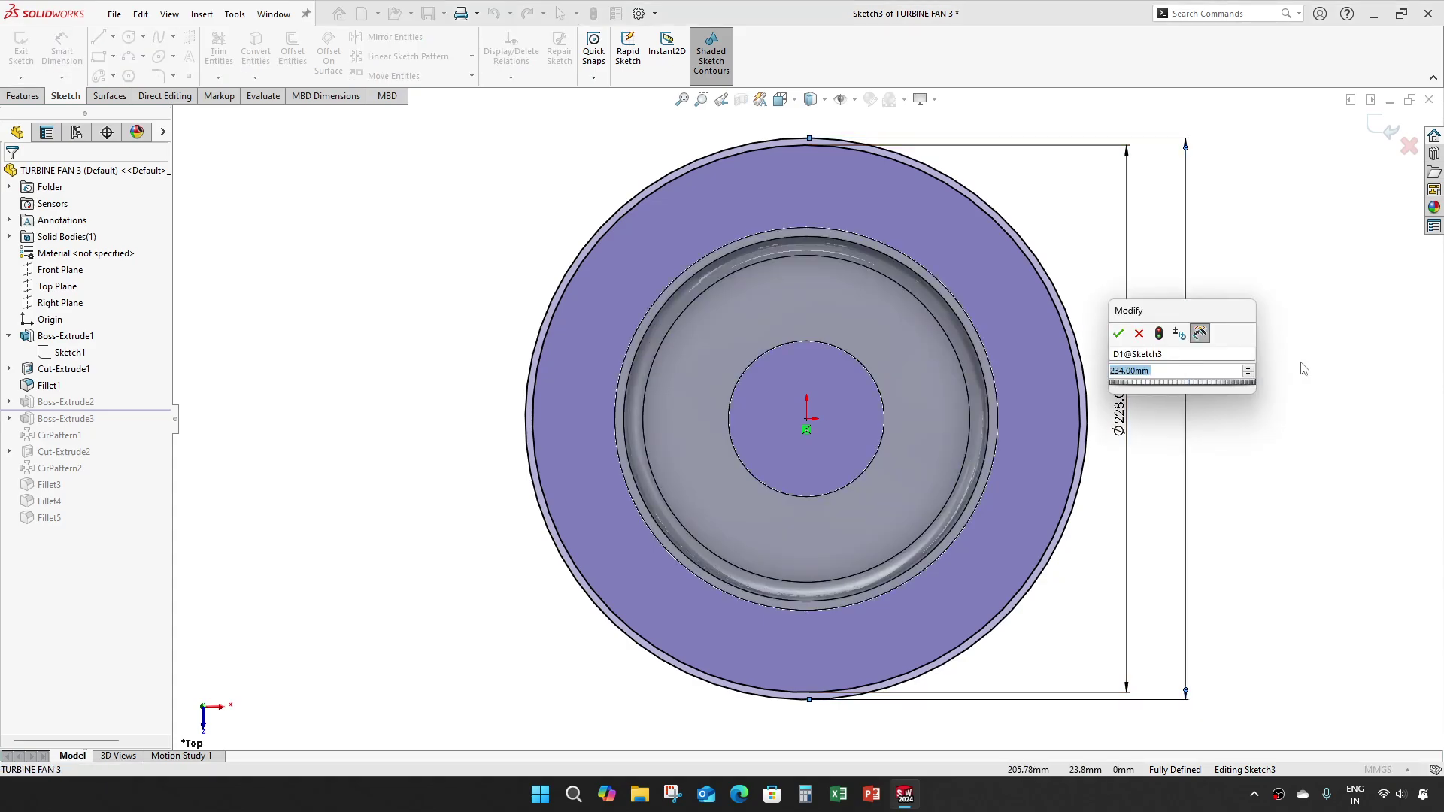
text(212.5)
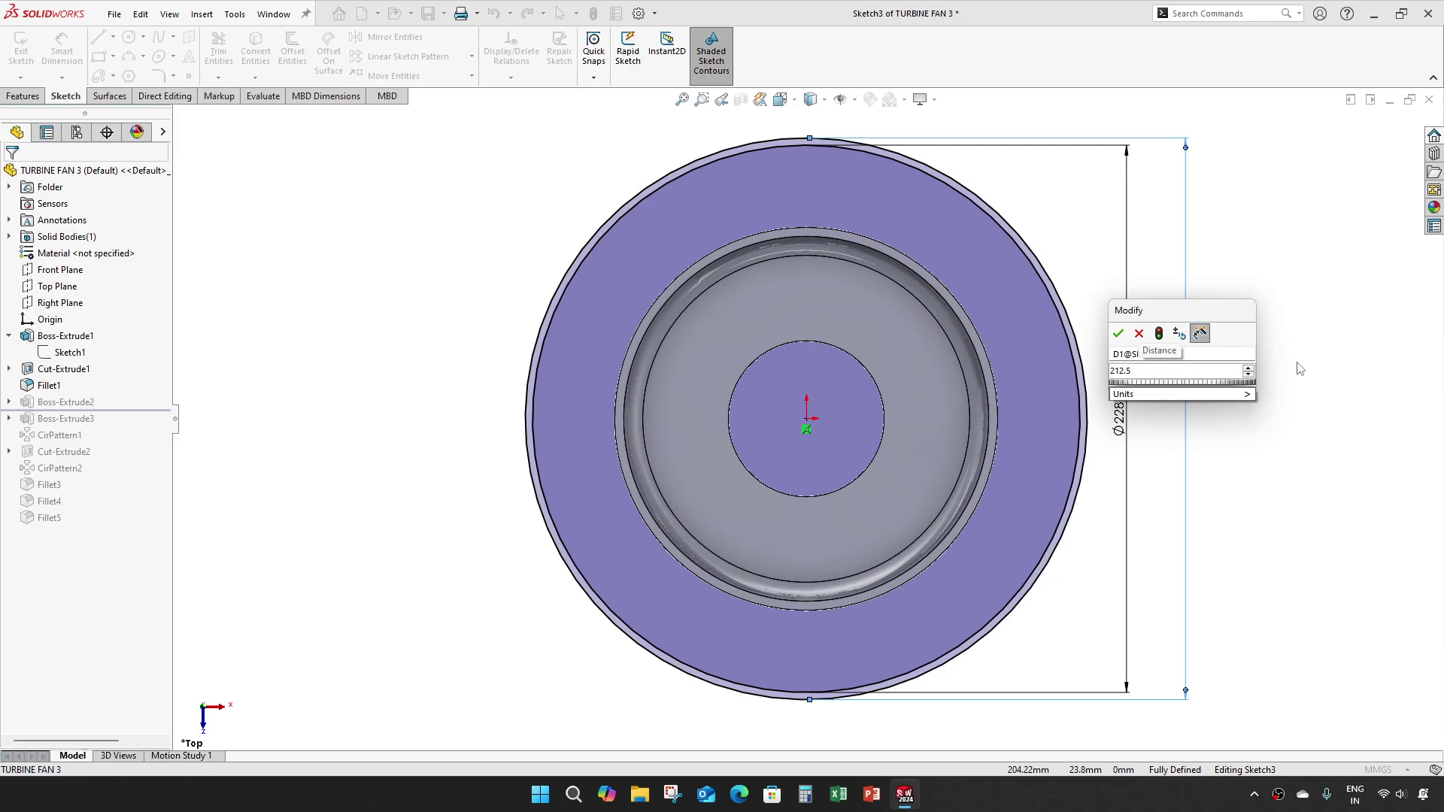
key(Return)
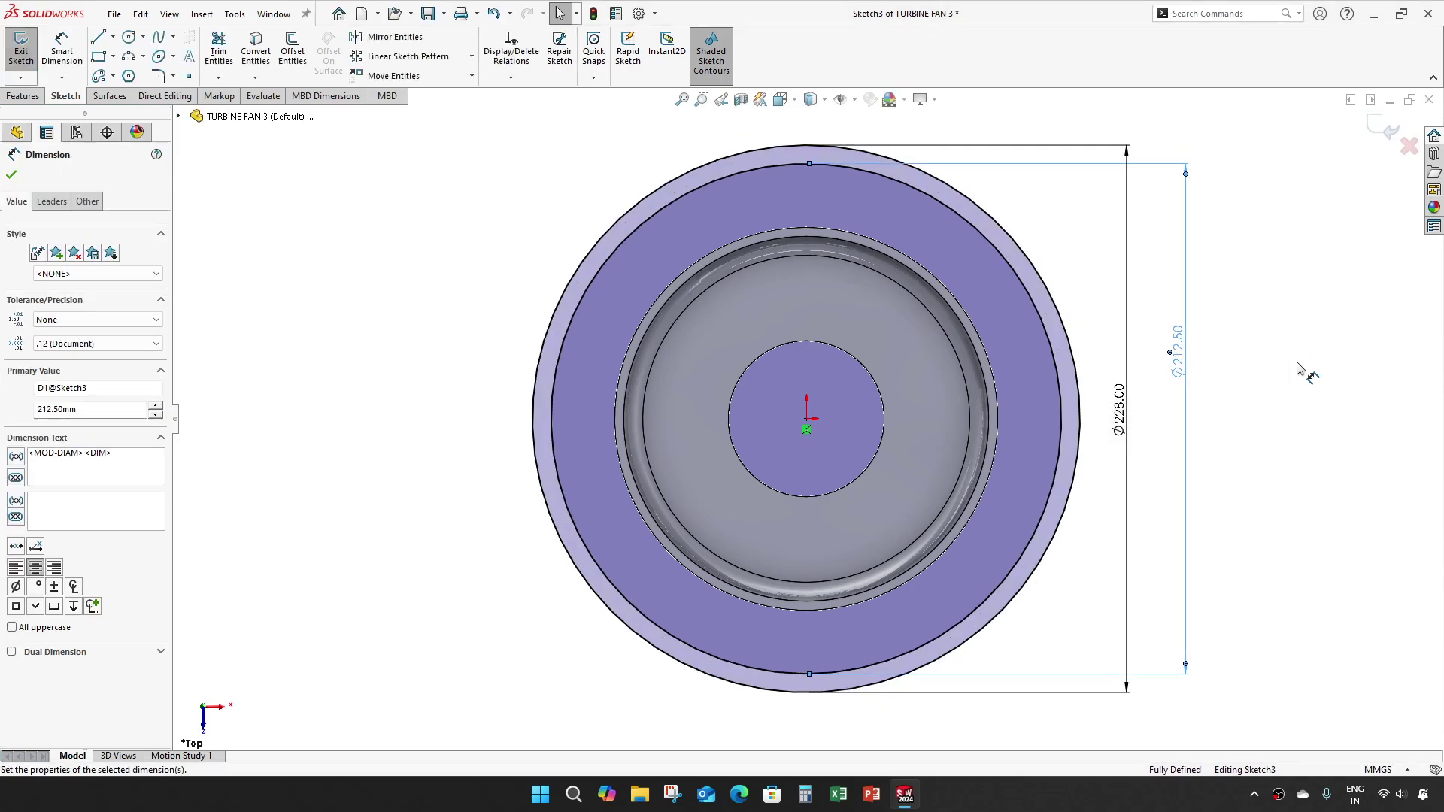
click(1384, 366)
- Set the outer ring sketch's inner diameter to 206.5 mm and finish the sketch
double_click(1120, 407)
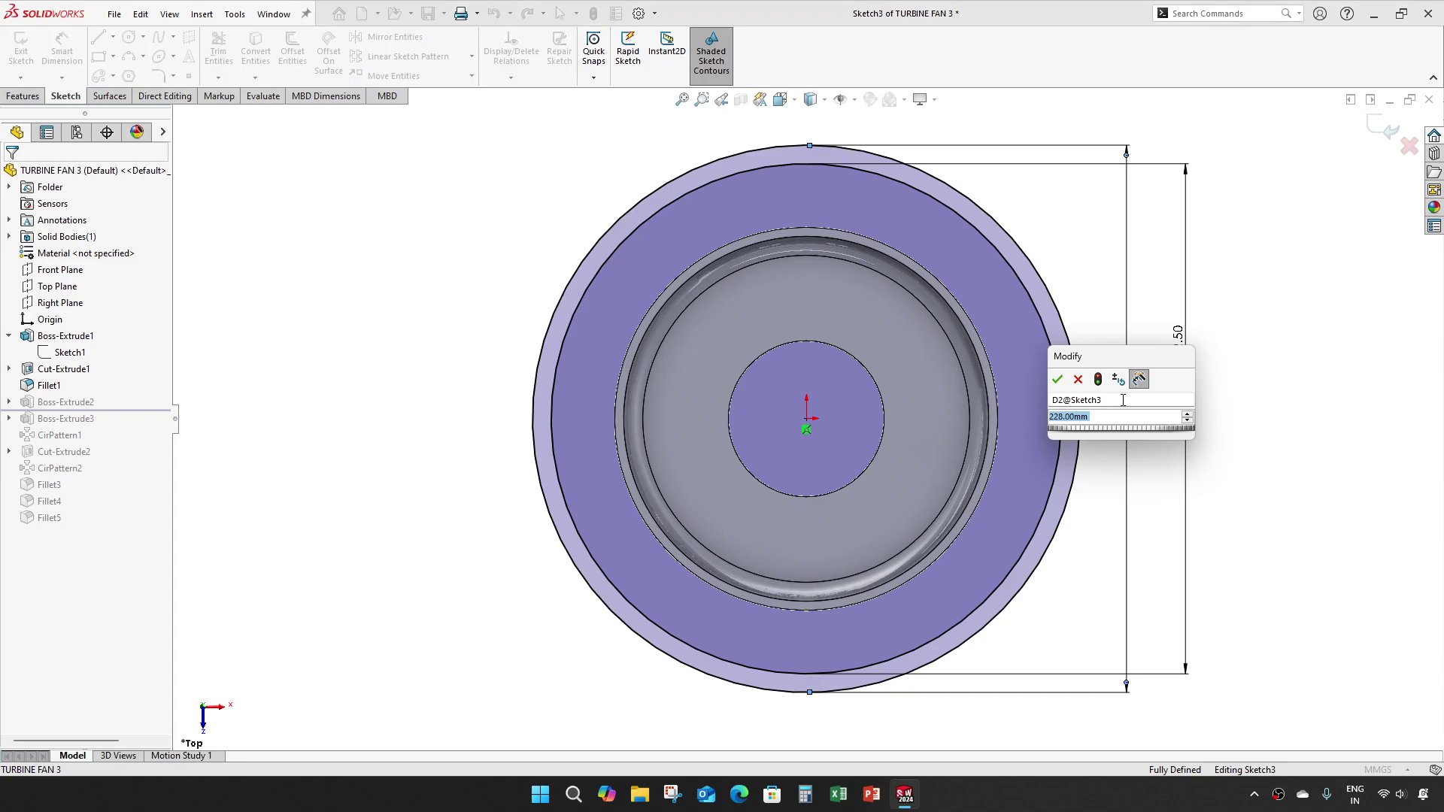
text(206.5)
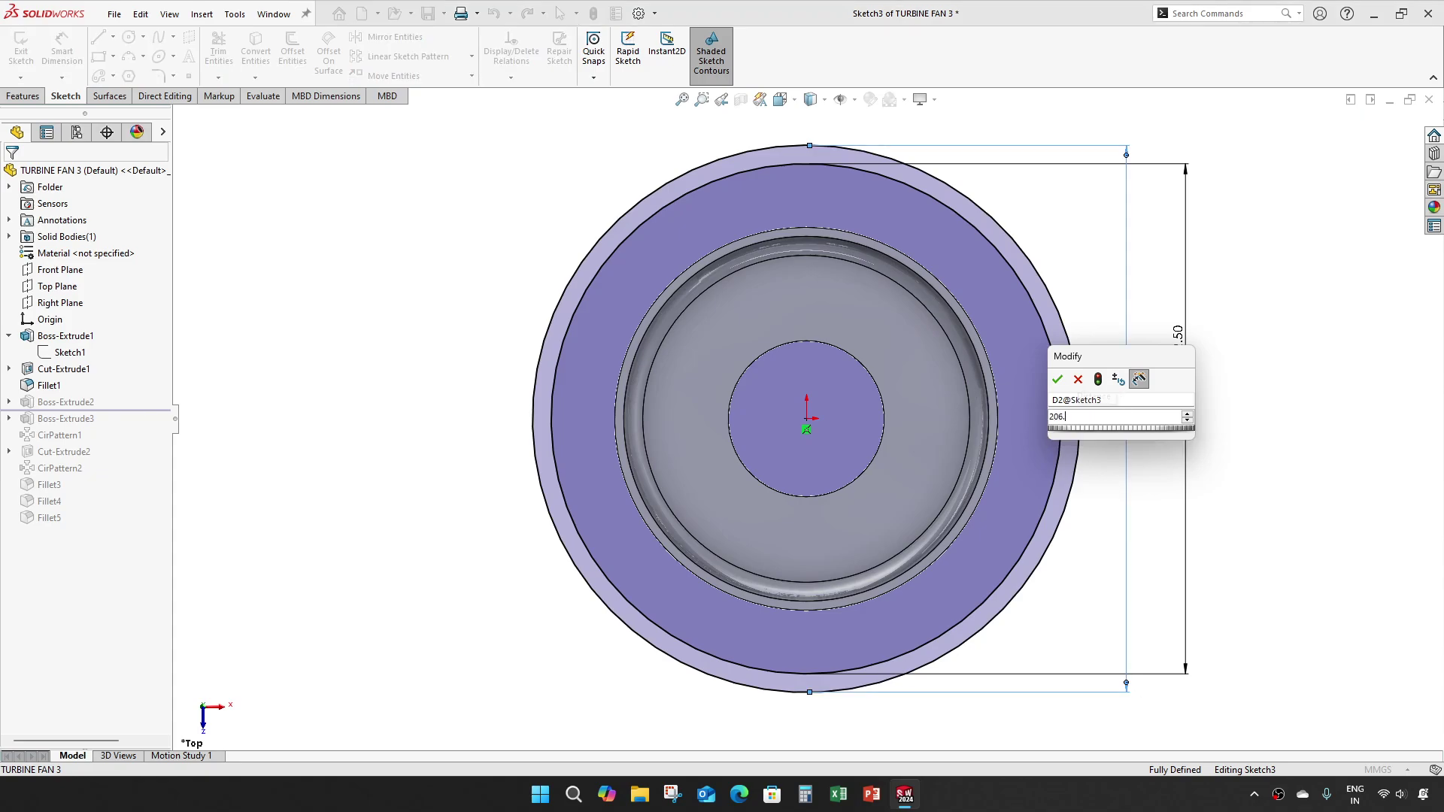
key(Return)
click(1267, 419)
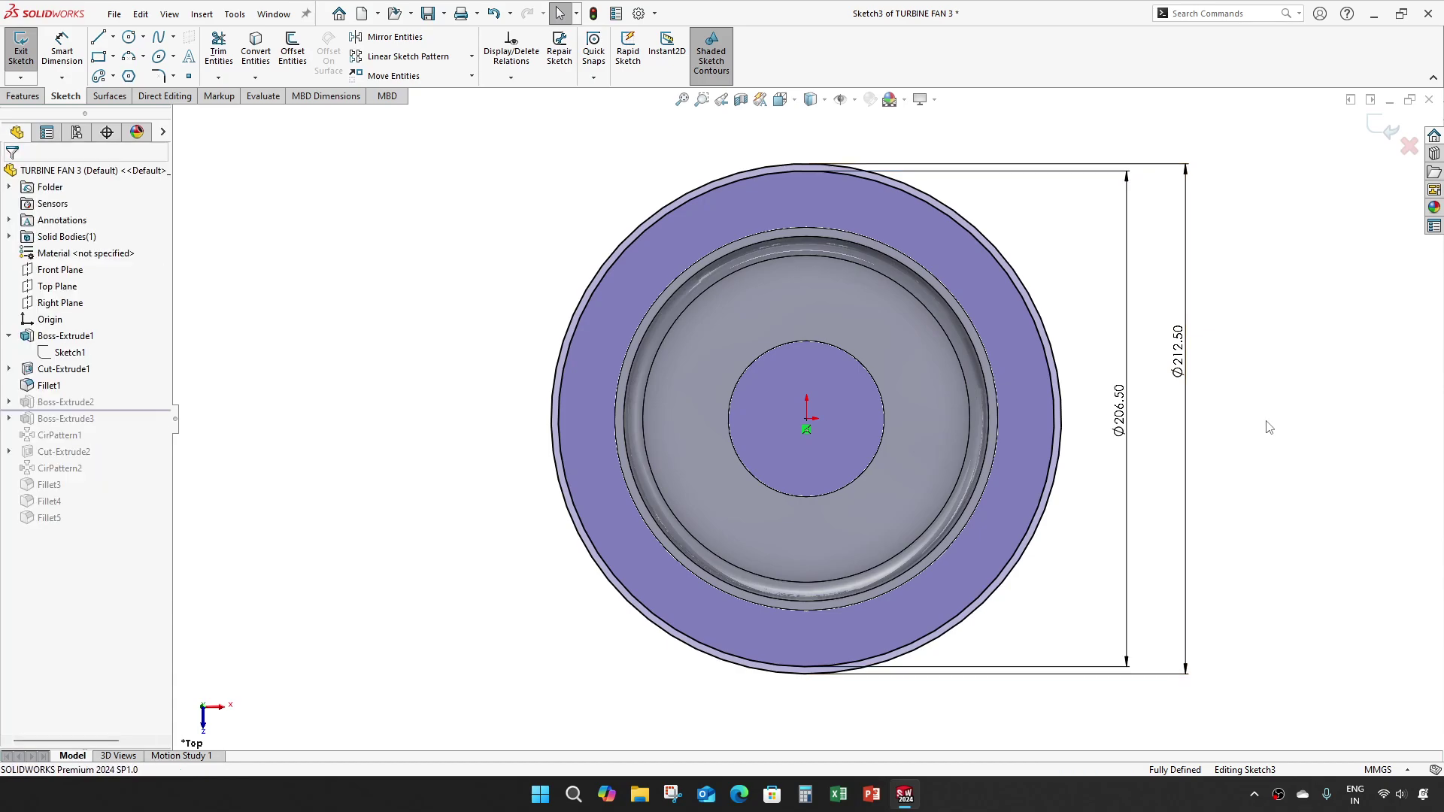
click(1386, 129)
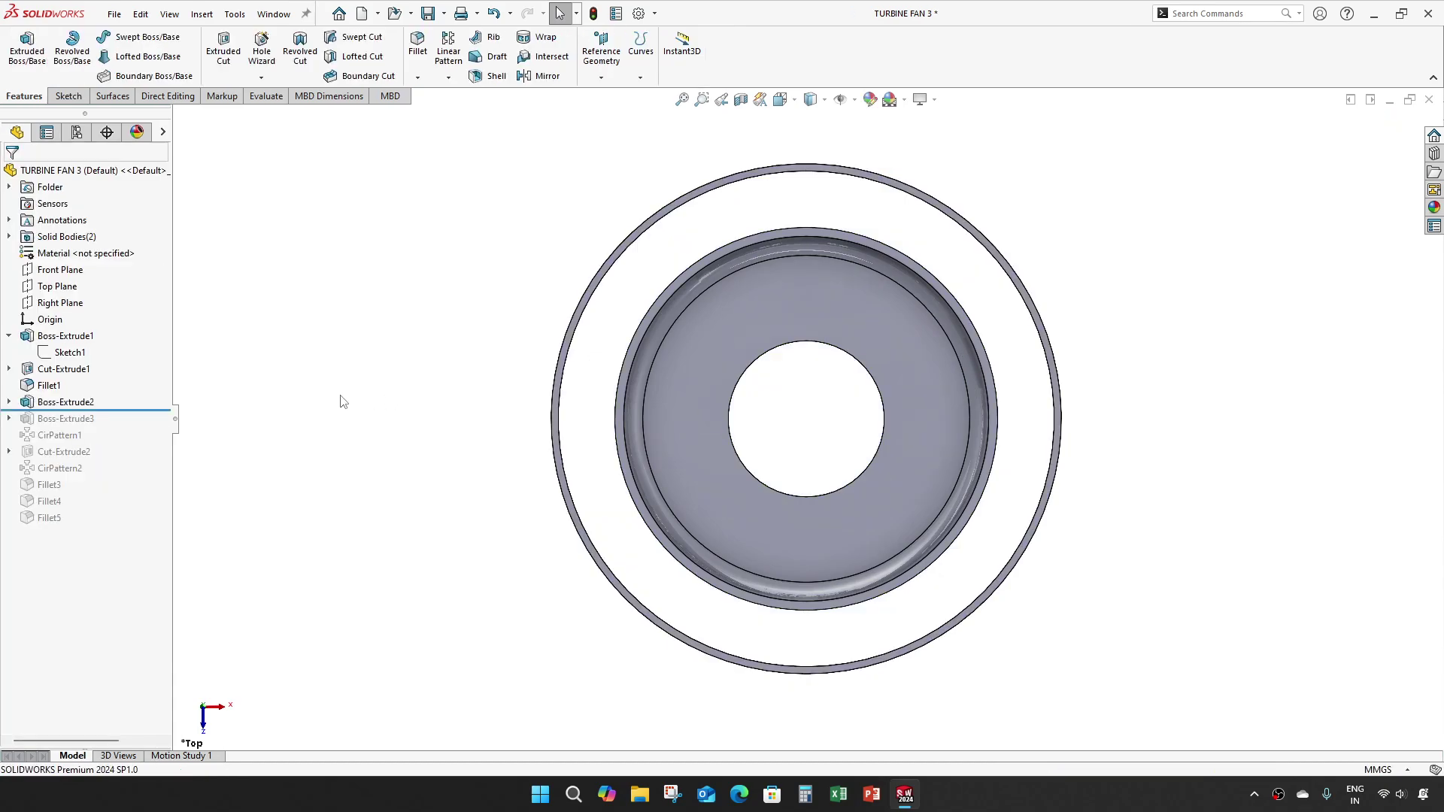
- Set the outer ring's Direction 1 extrusion depth to 14.1 mm
right_click(73, 406)
right_click(67, 402)
click(98, 359)
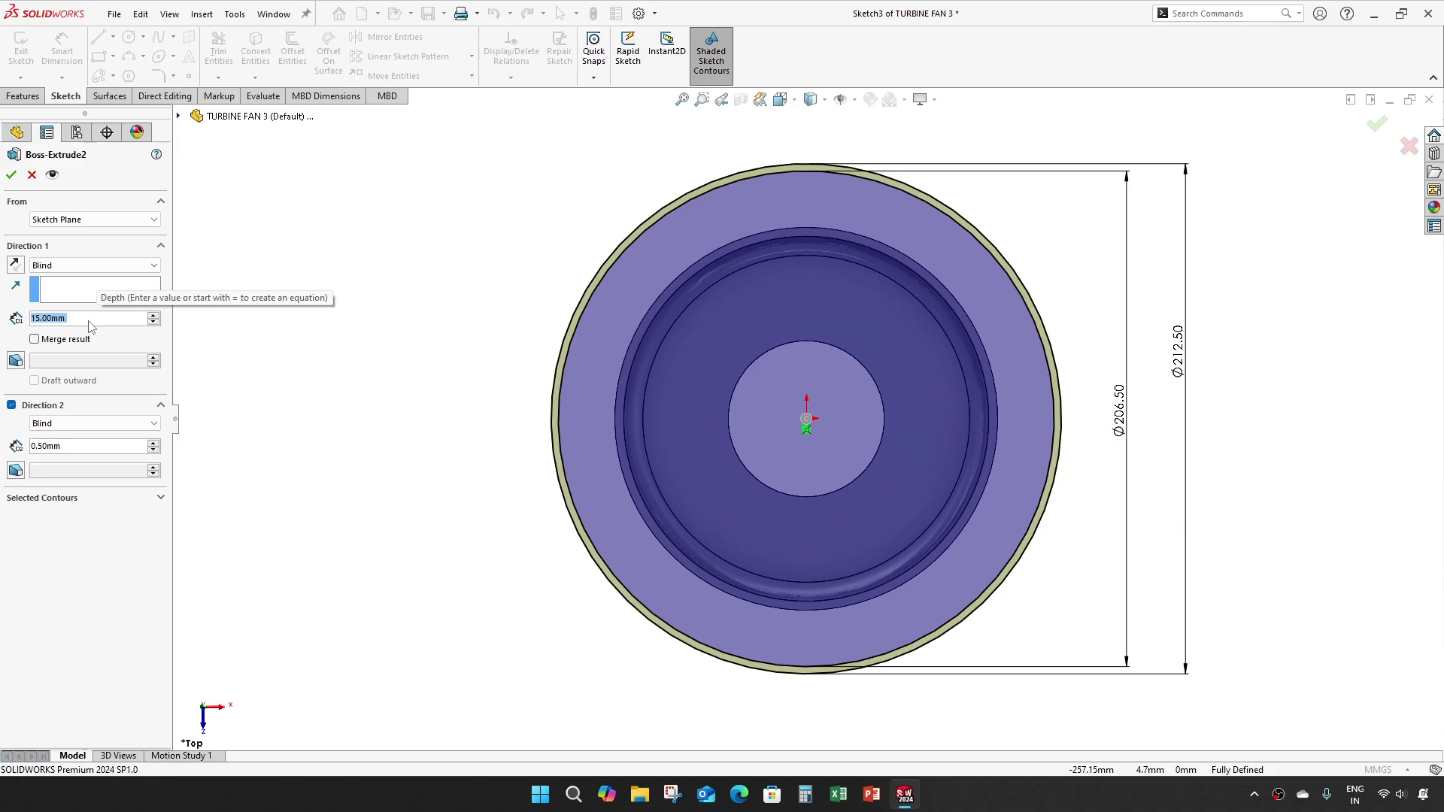
text(14.)
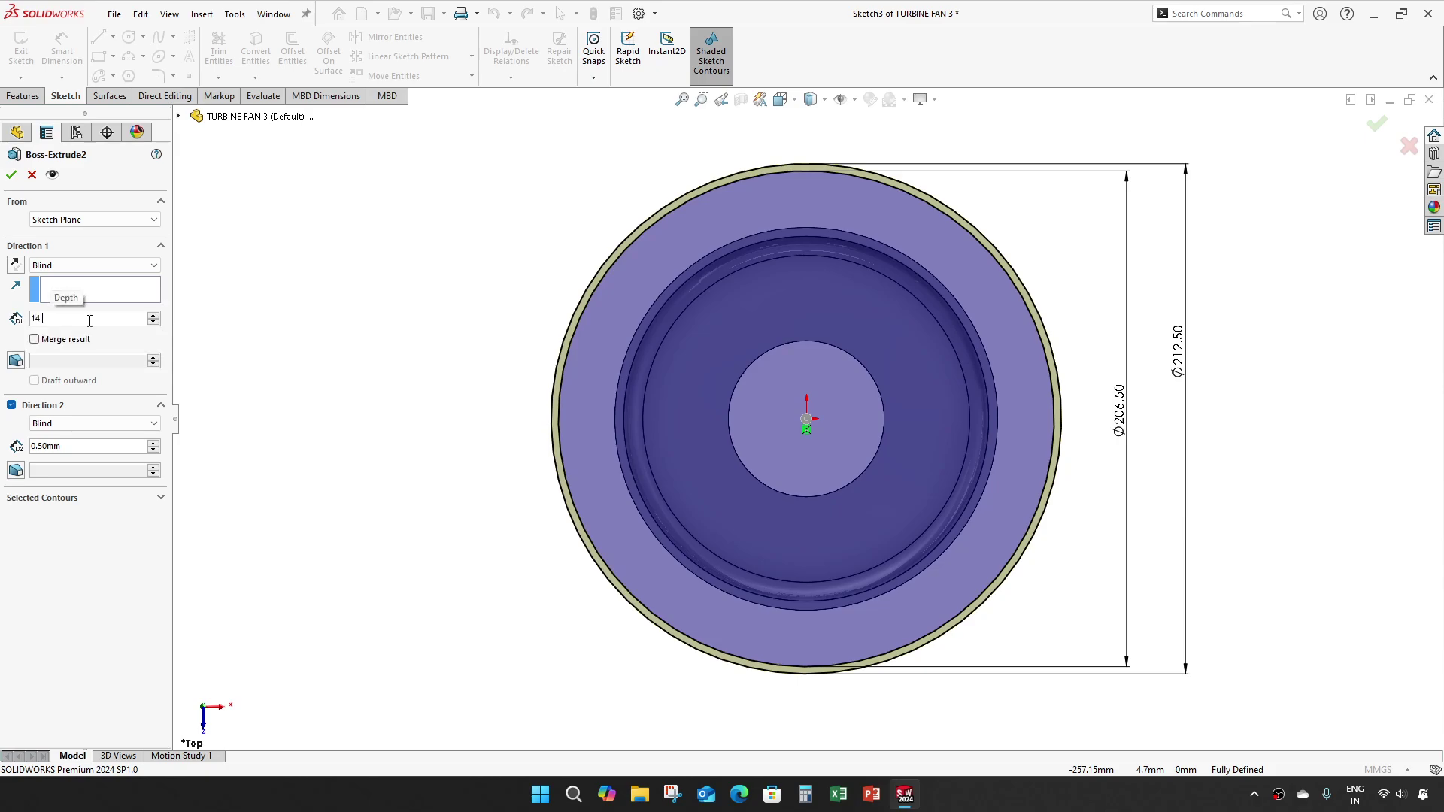
text(1)
key(Return)
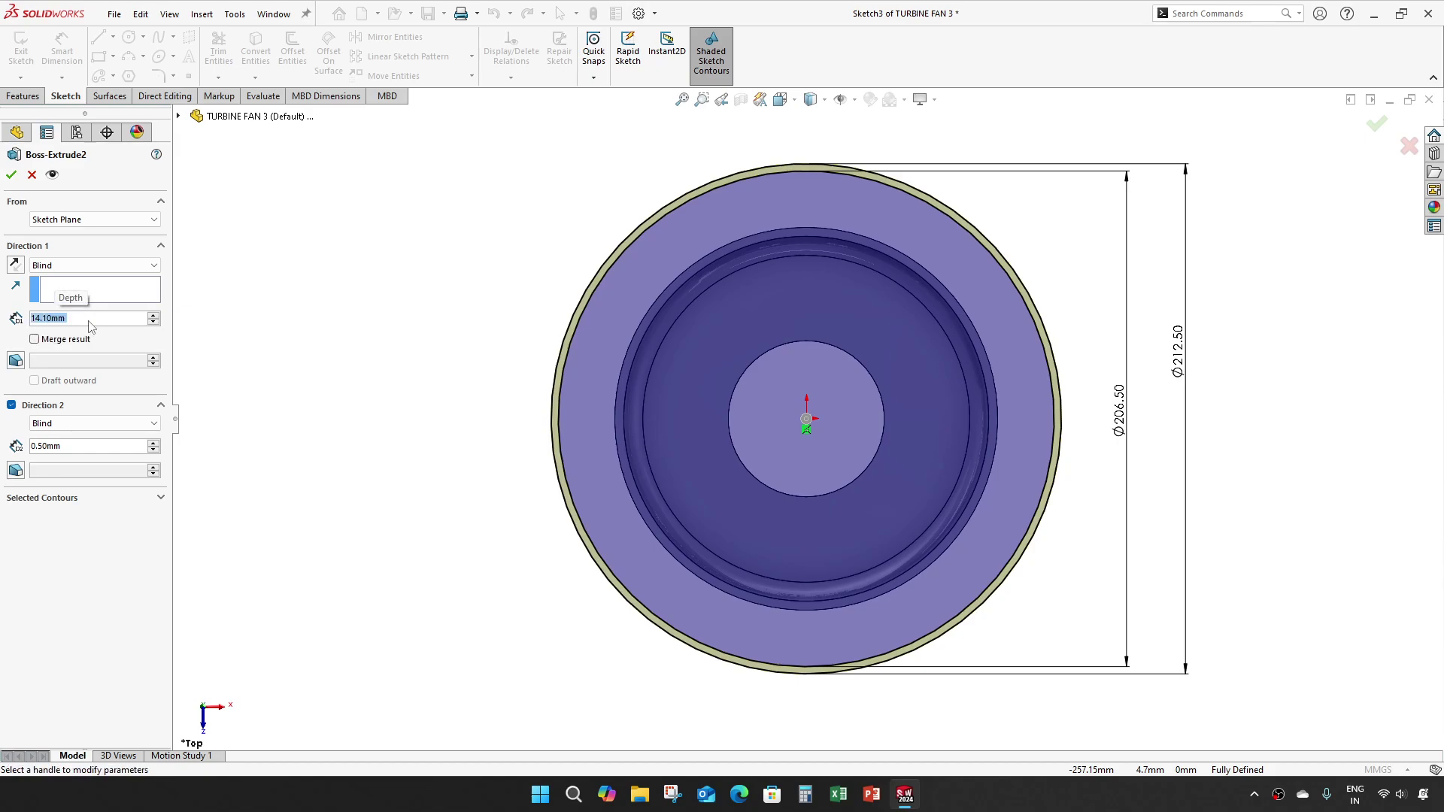
click(11, 177)
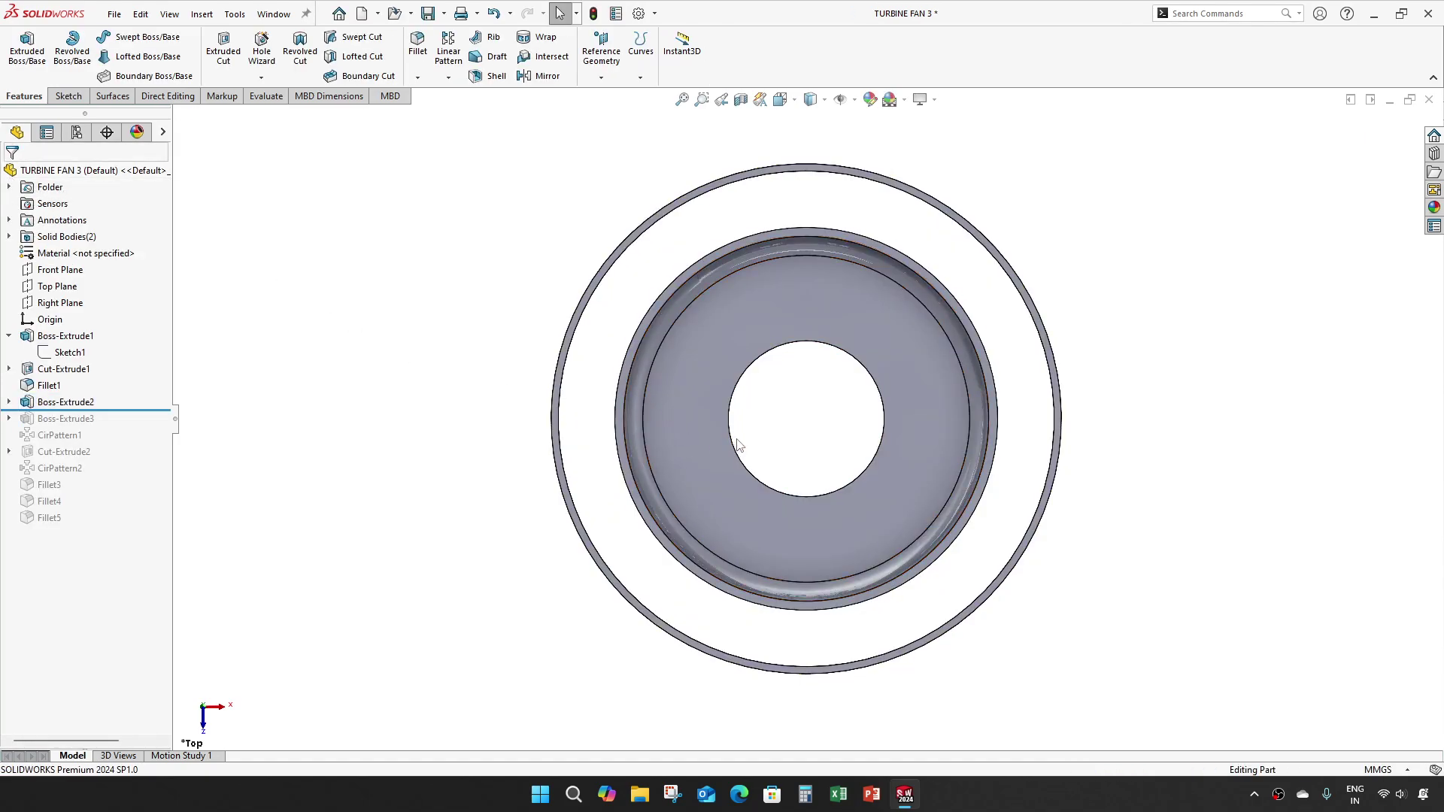
middle_drag(734, 397, 736, 394)
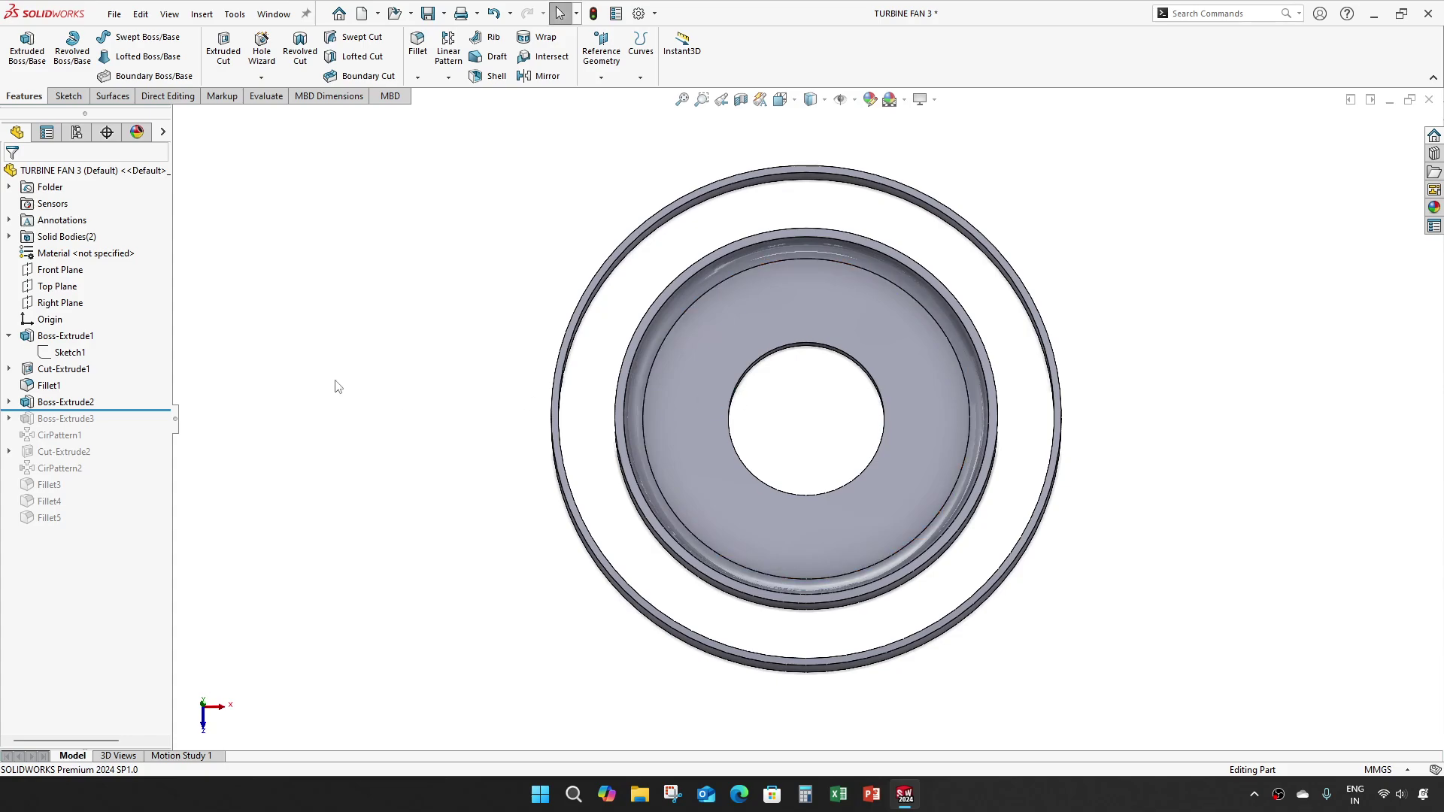
- Reopen the outer ring extrusion for editing, switch to Calculator and subtract 0.5 from 14.1
right_click(81, 402)
click(90, 348)
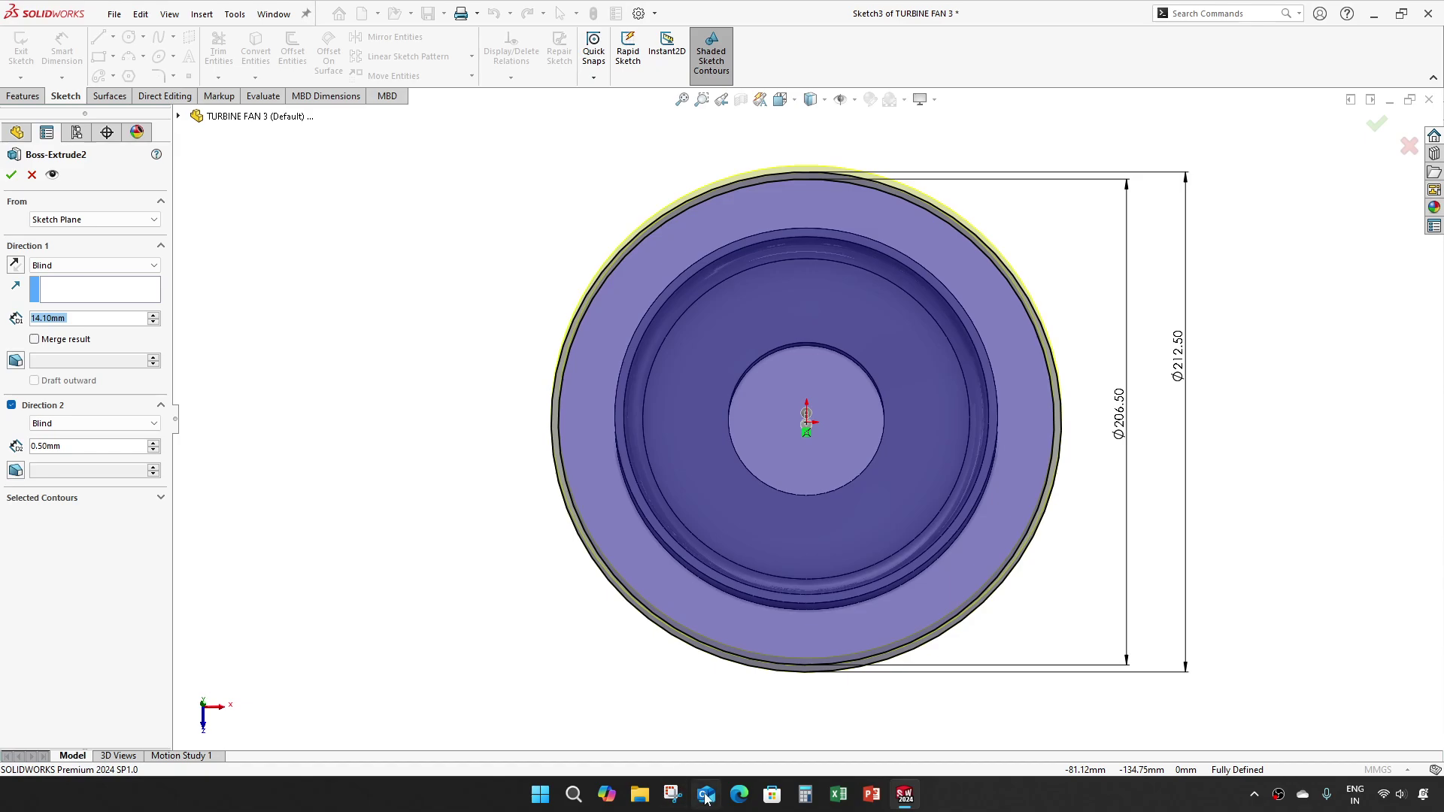
click(803, 799)
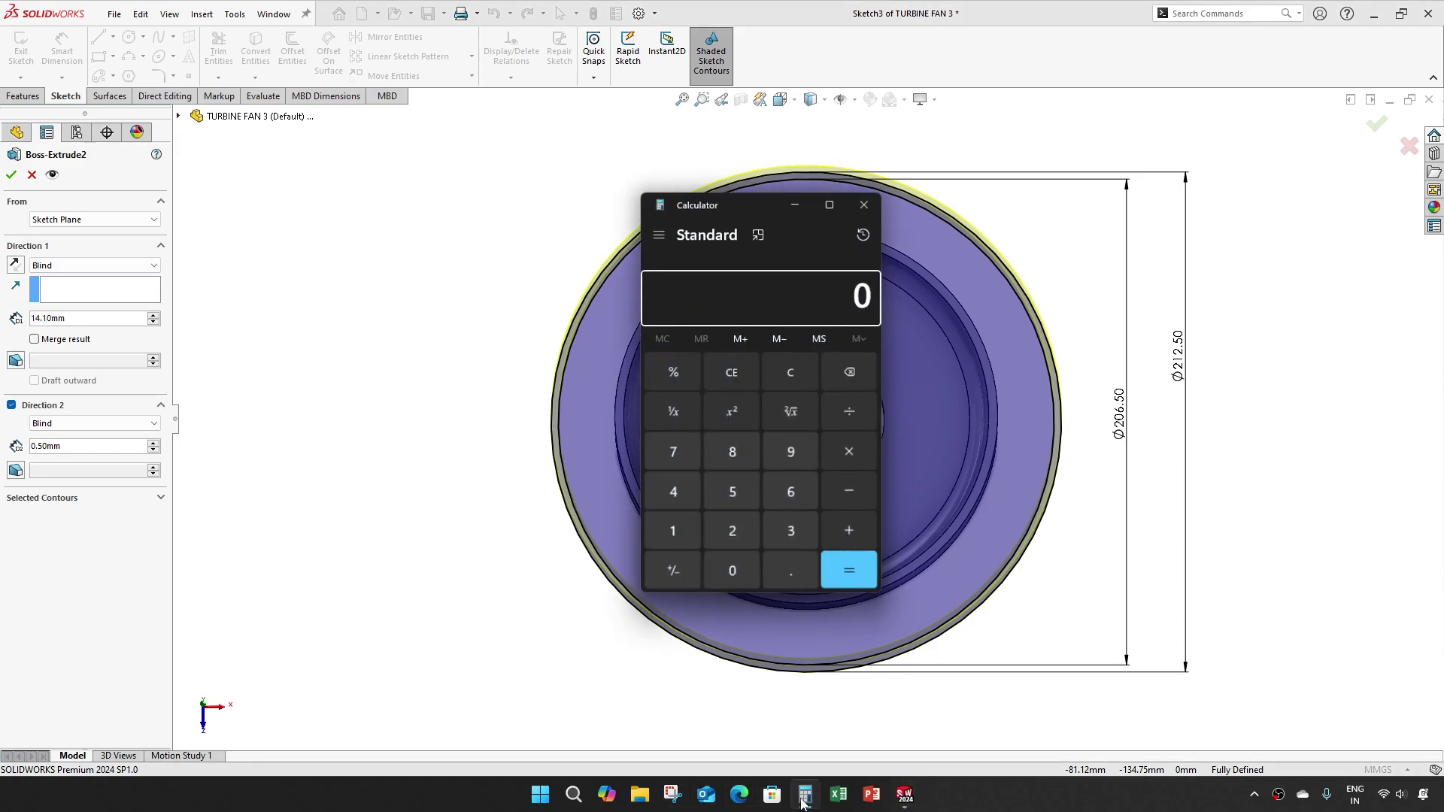
text(14.1)
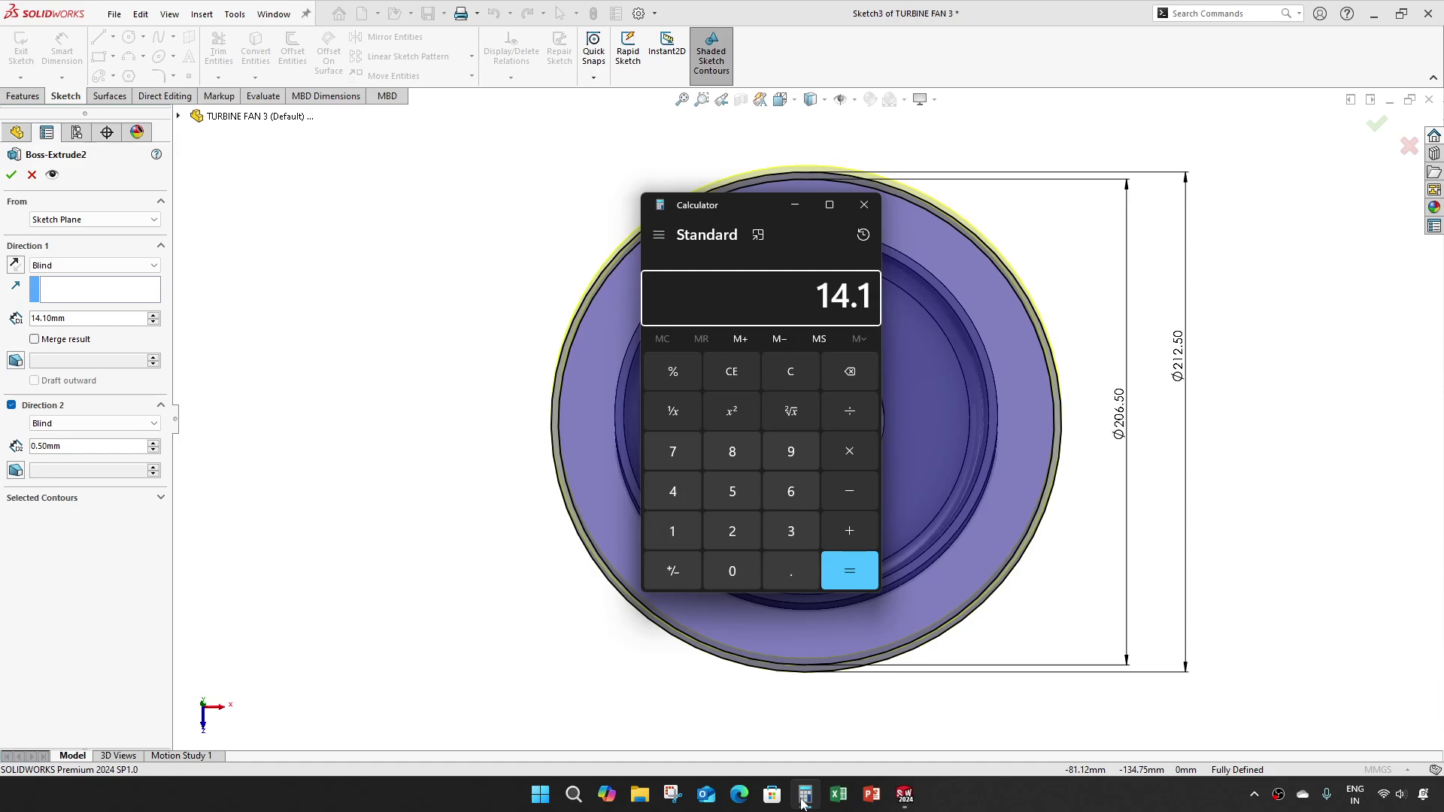
text( - 0.5)
key(Return)
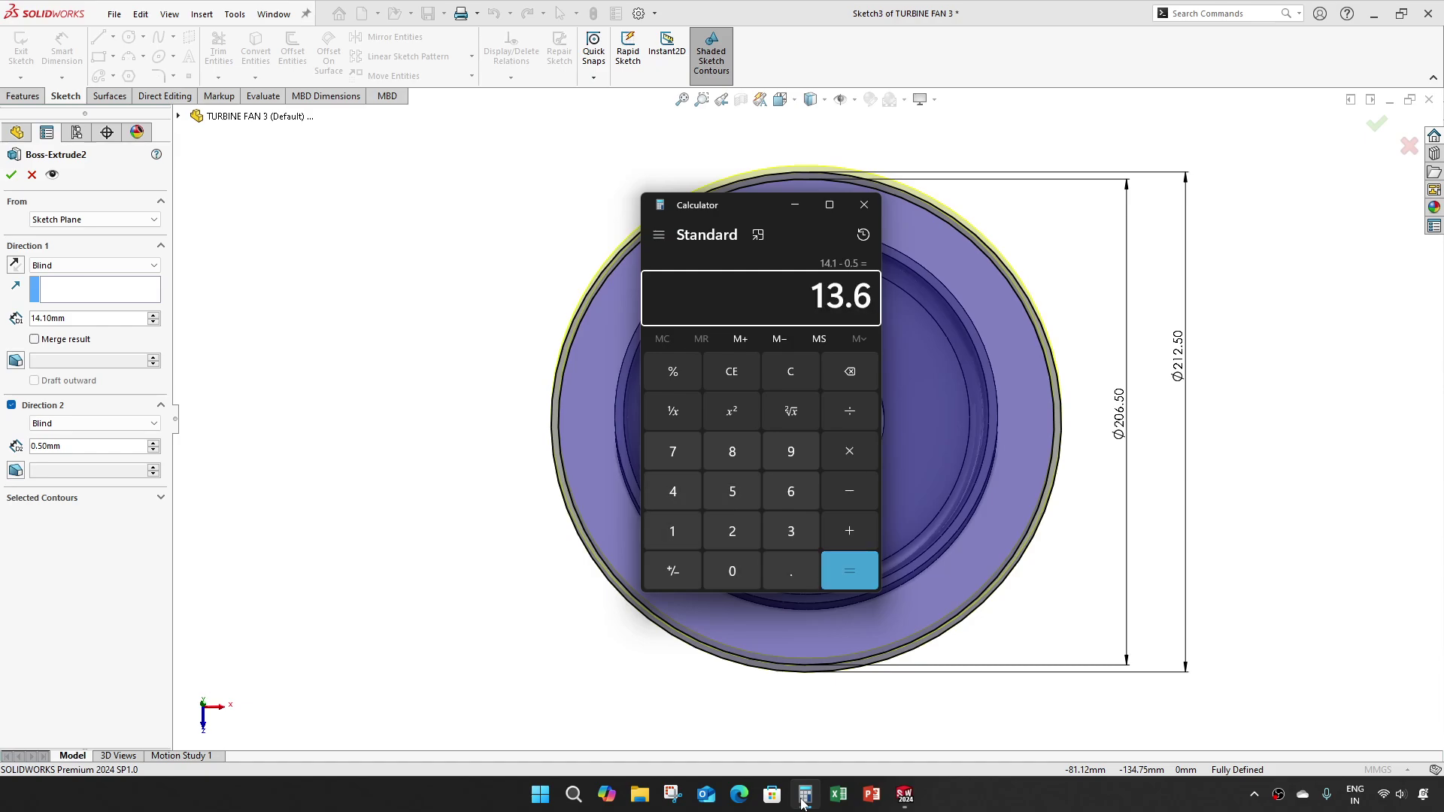
click(794, 205)
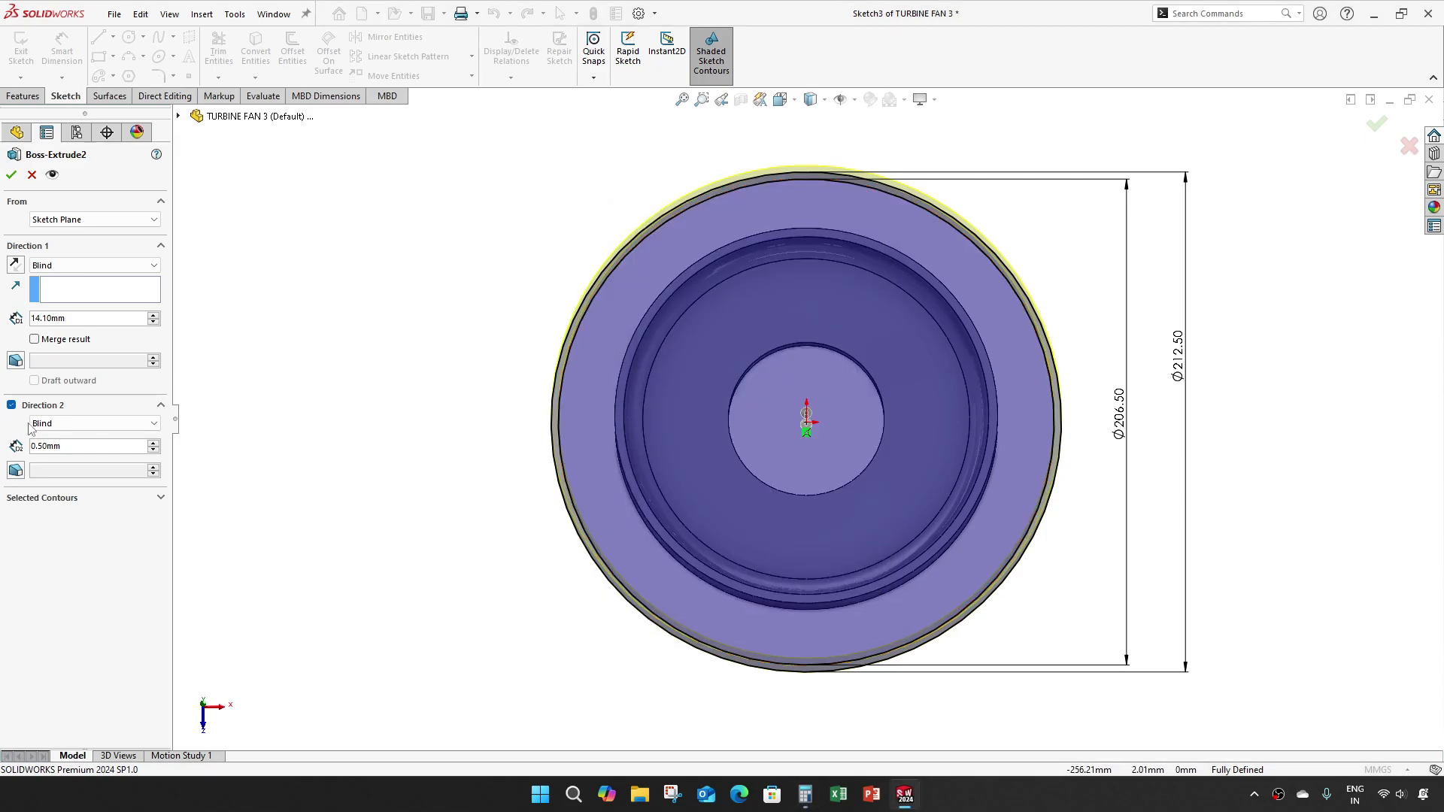
- Set the outer ring's Direction 1 extrusion depth to 13.6 mm
drag(91, 318, 5, 322)
text(13.6)
key(Return)
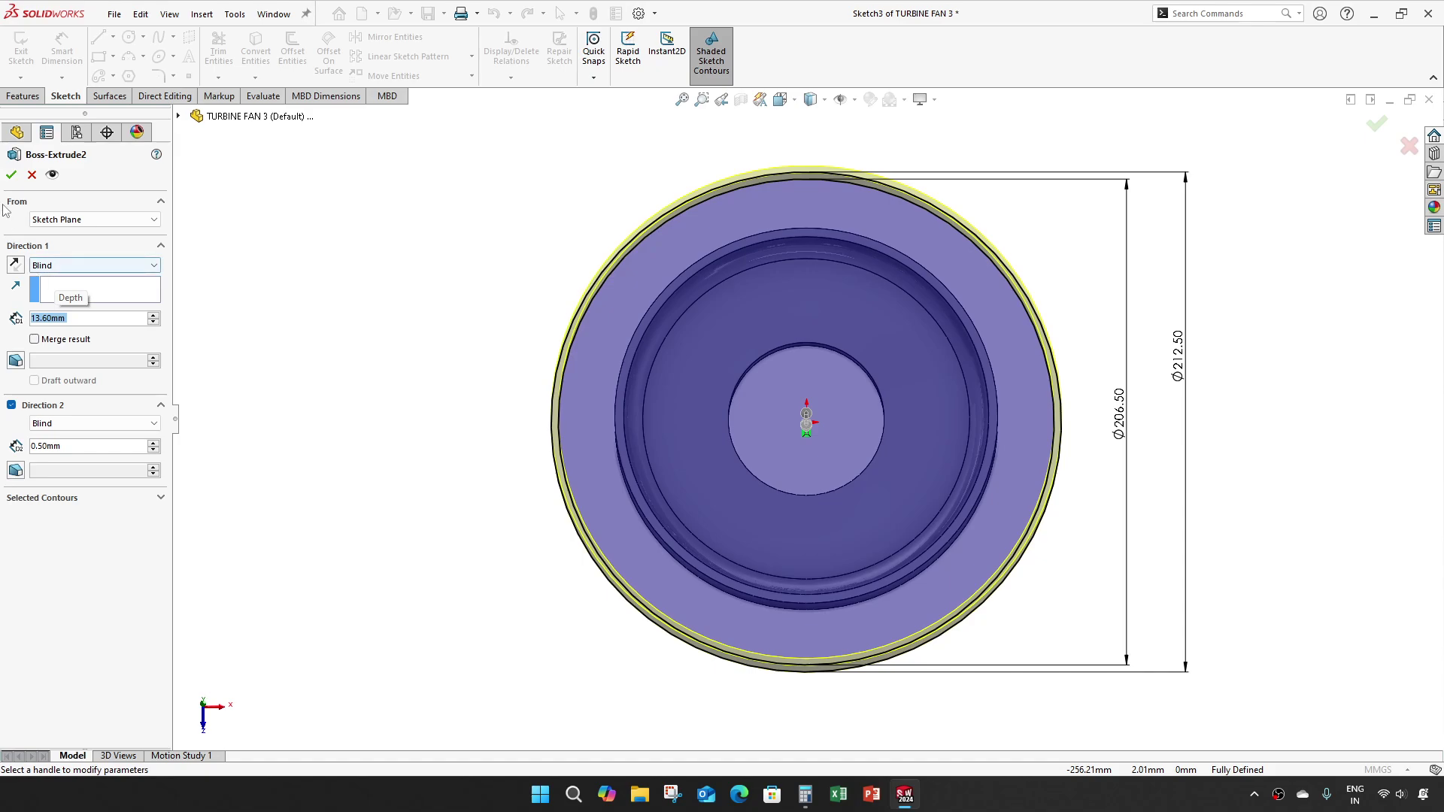
click(12, 174)
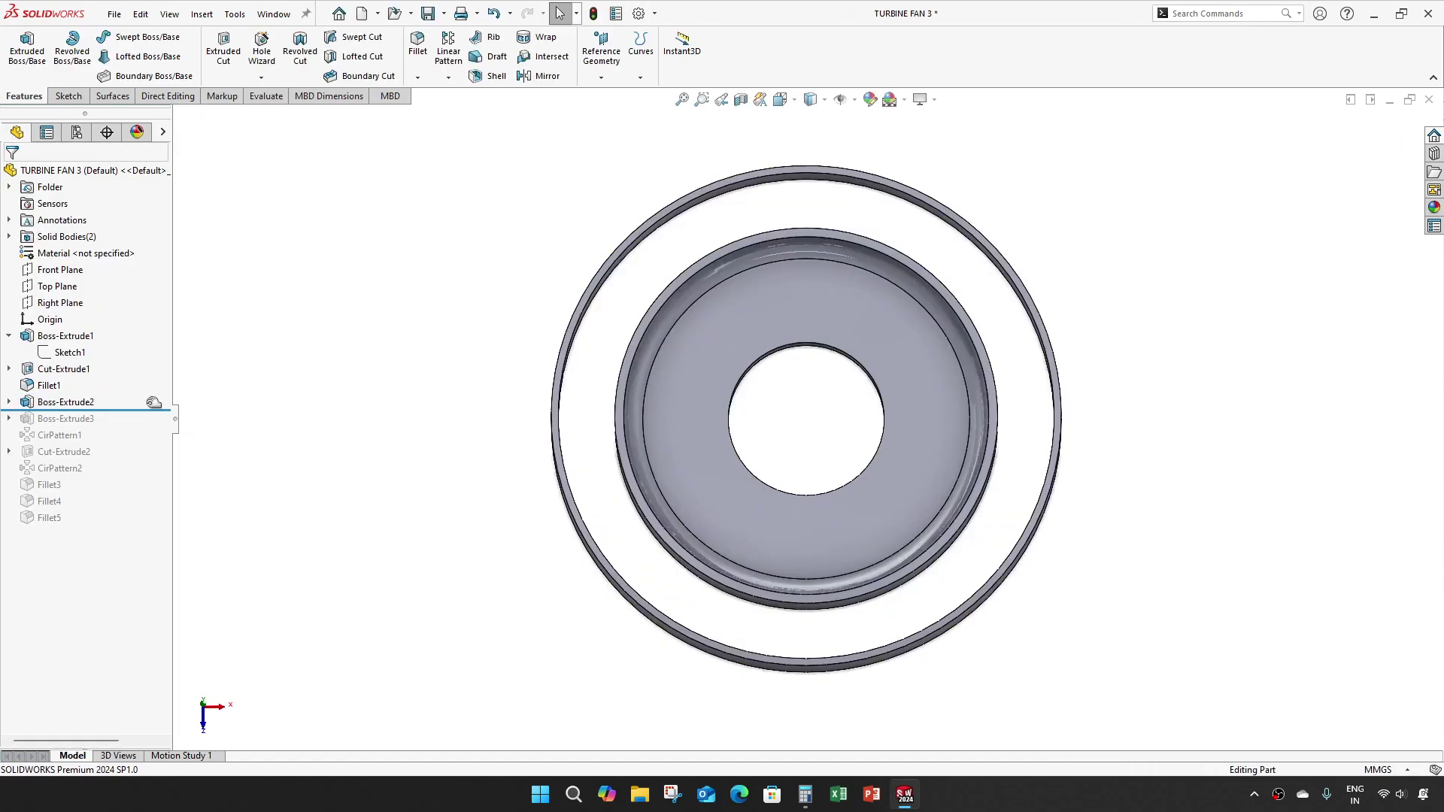
- Roll the model forward past Boss-Extrude3 and set the blade sketch rectangle's radial length to 25 mm
drag(153, 404, 145, 427)
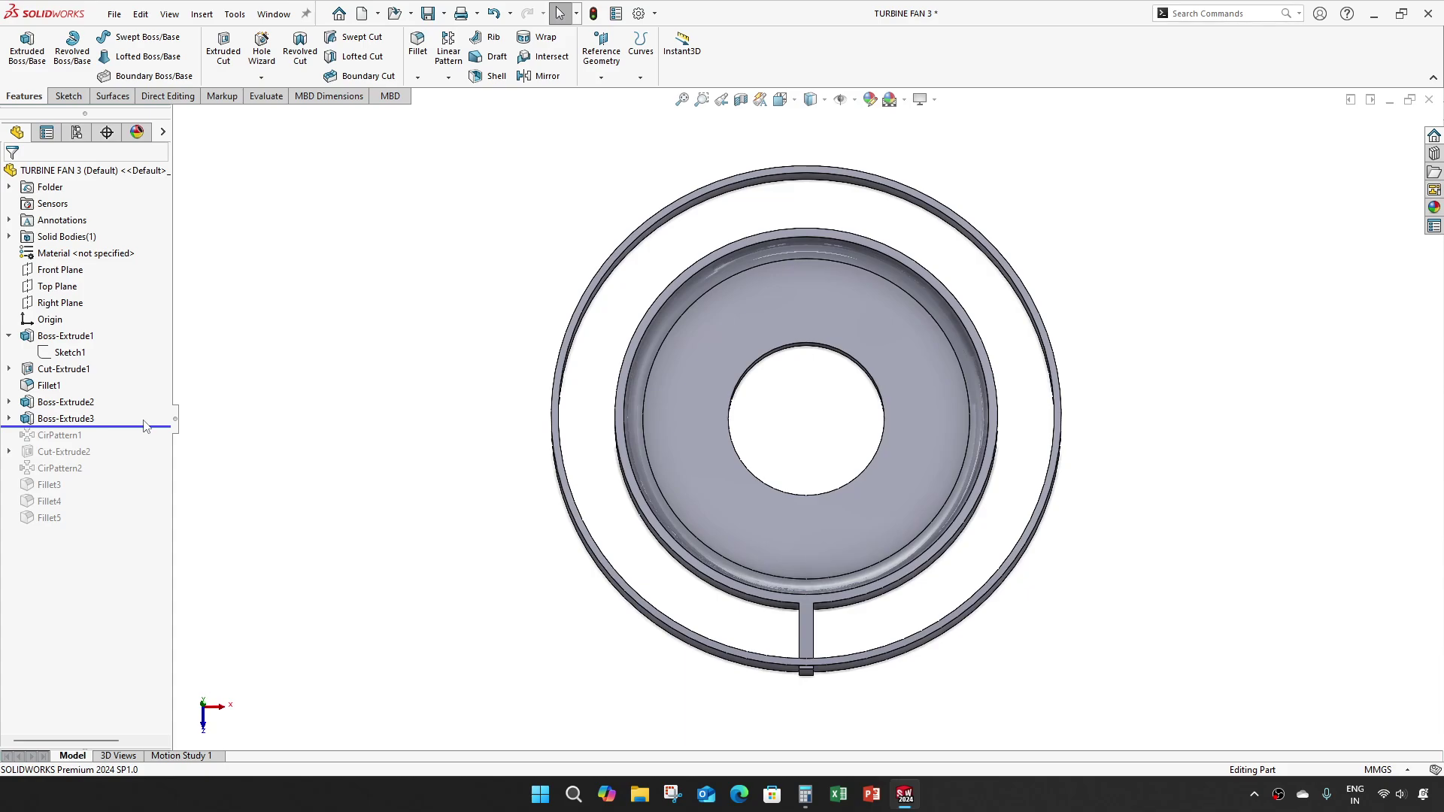
click(92, 419)
right_click(84, 419)
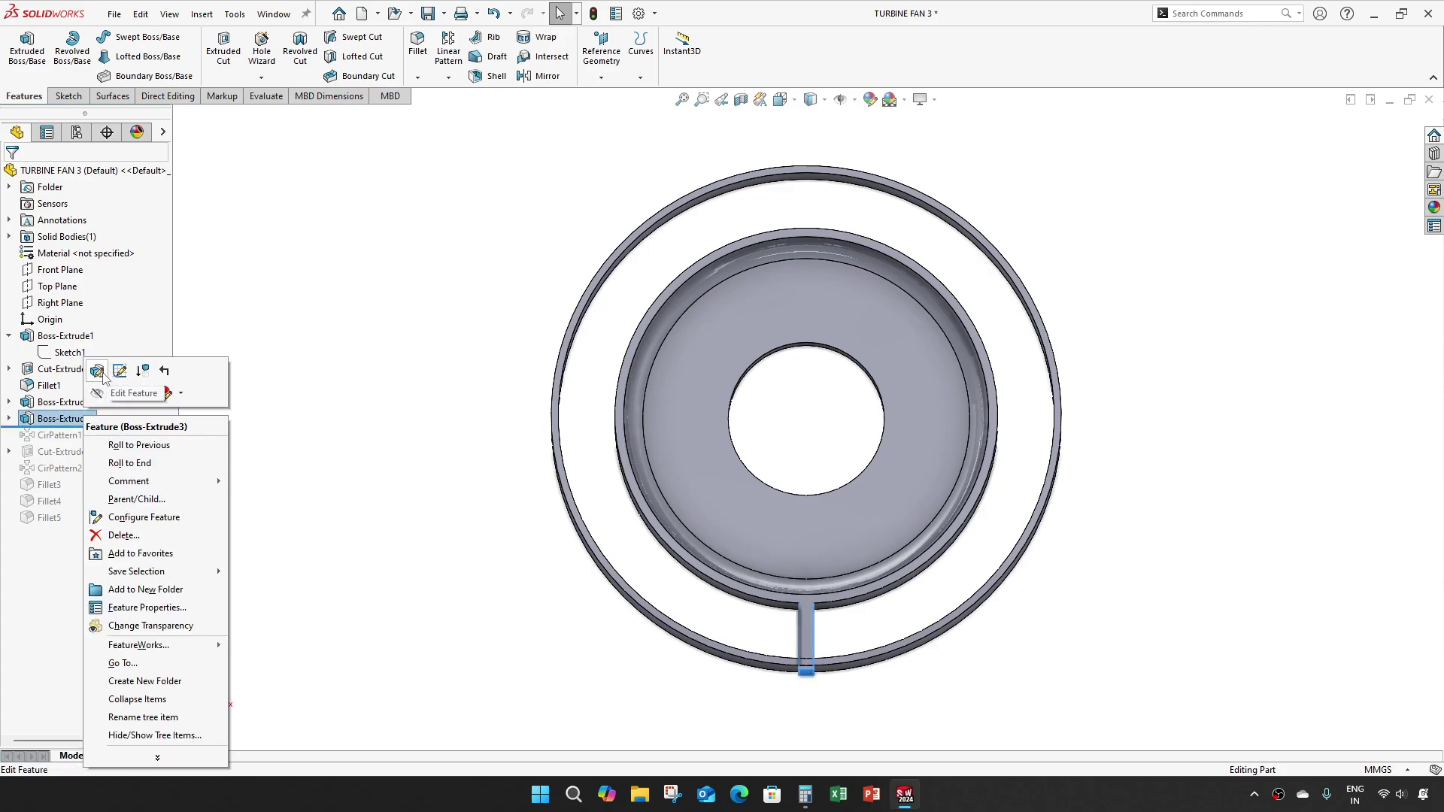
click(119, 370)
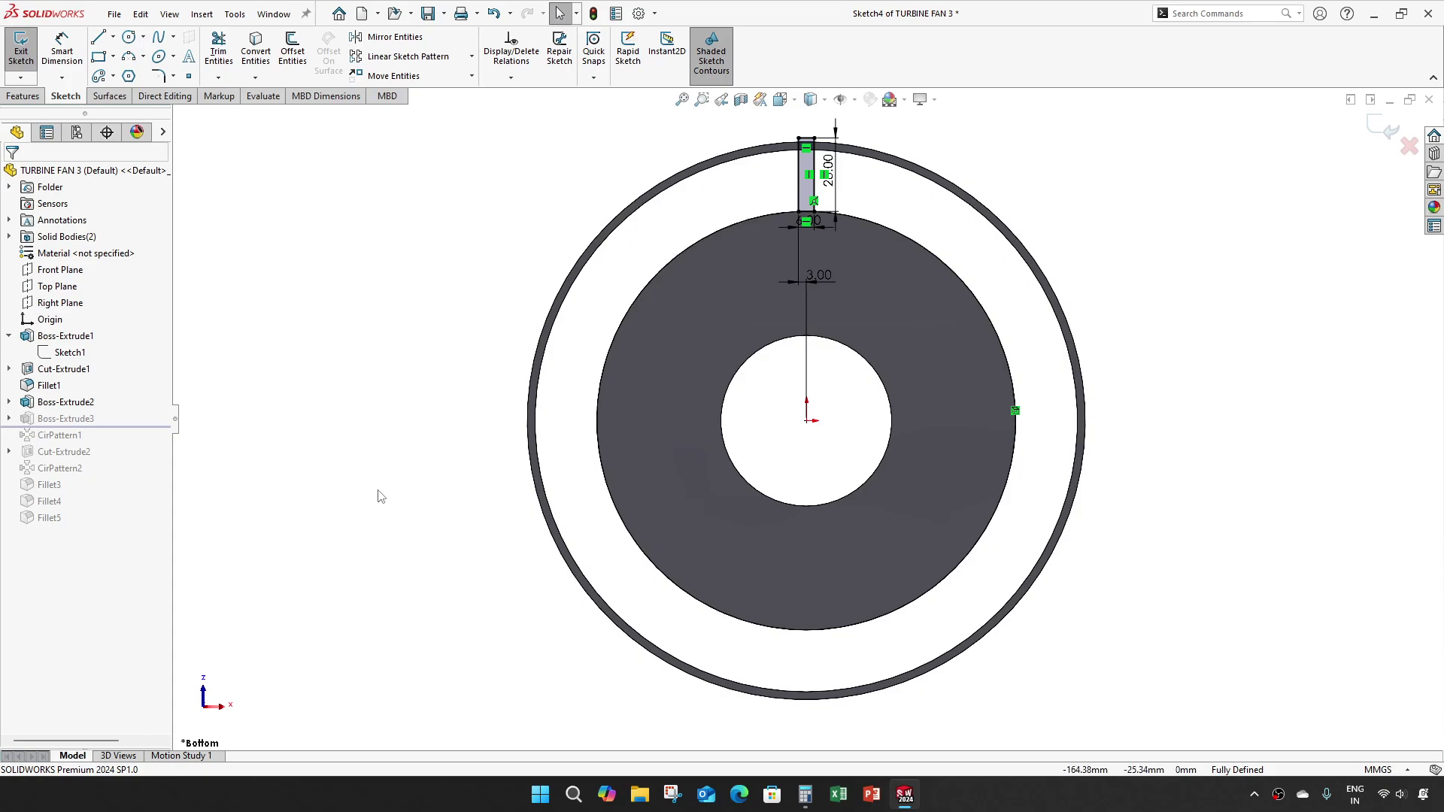
scroll(783, 331, down, 5)
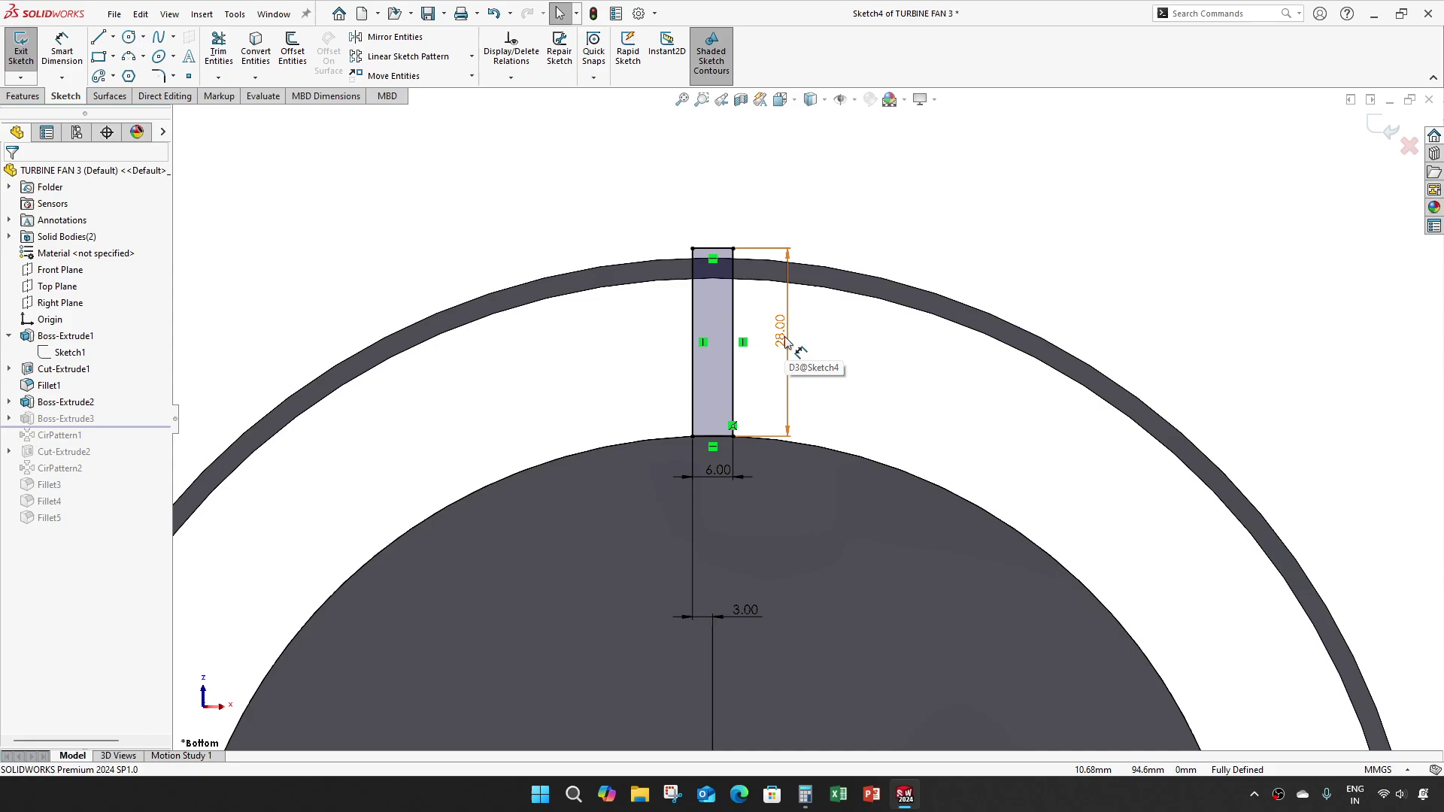
double_click(782, 338)
text(25)
key(Return)
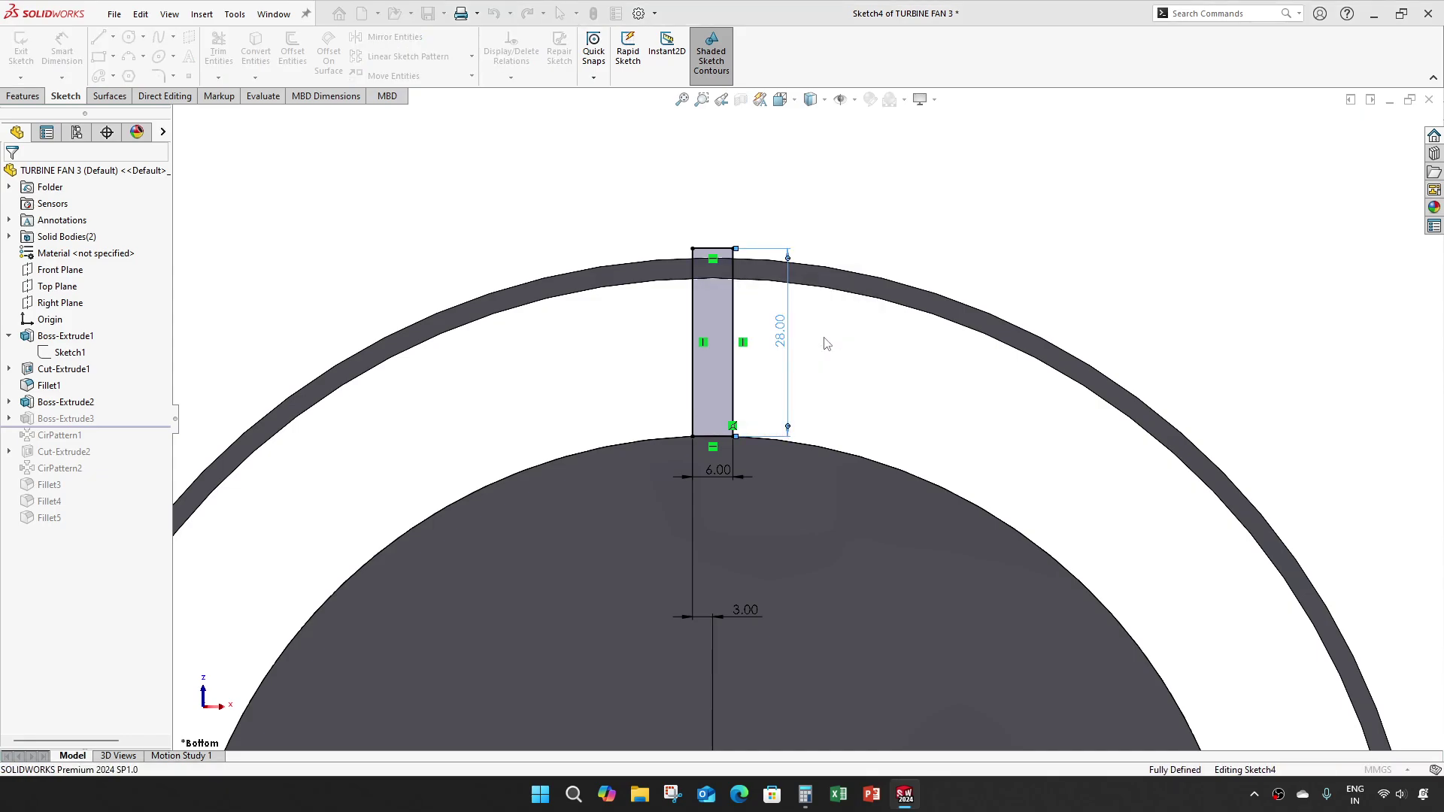
click(1384, 128)
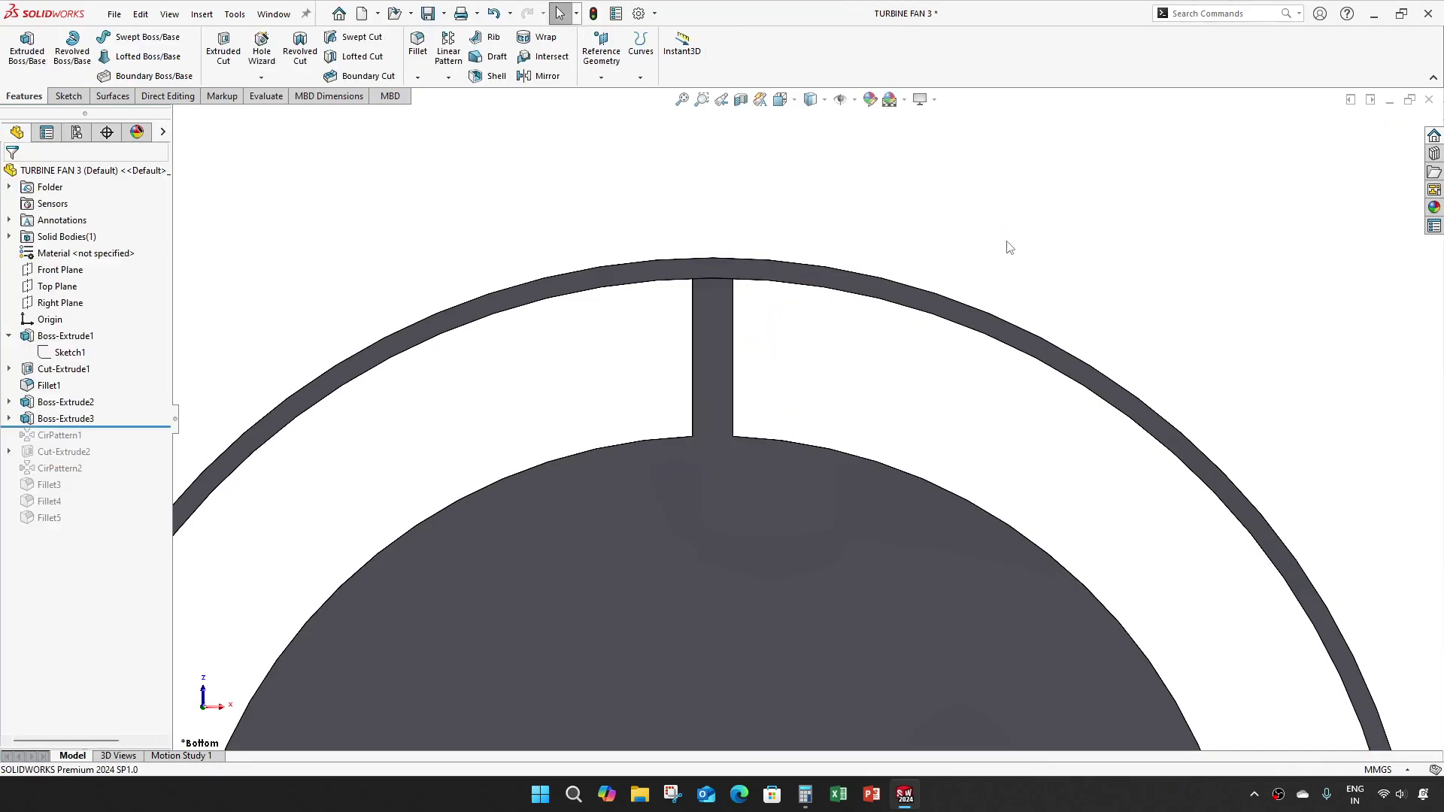
- Roll the model forward past the blade pattern, the hole cut and its pattern, and Fillet3
scroll(828, 325, up, 4)
middle_drag(820, 344, 580, 328)
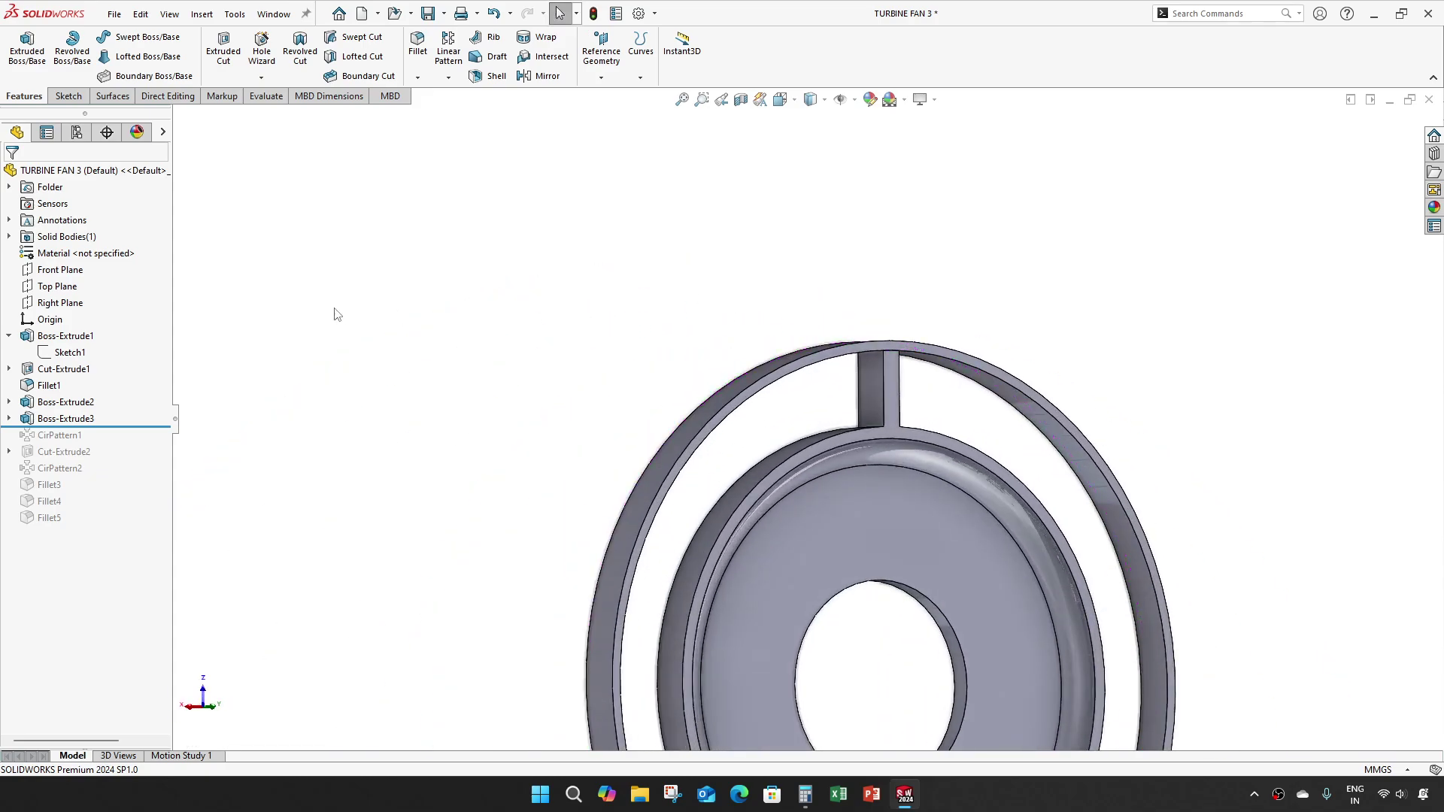
drag(138, 426, 135, 441)
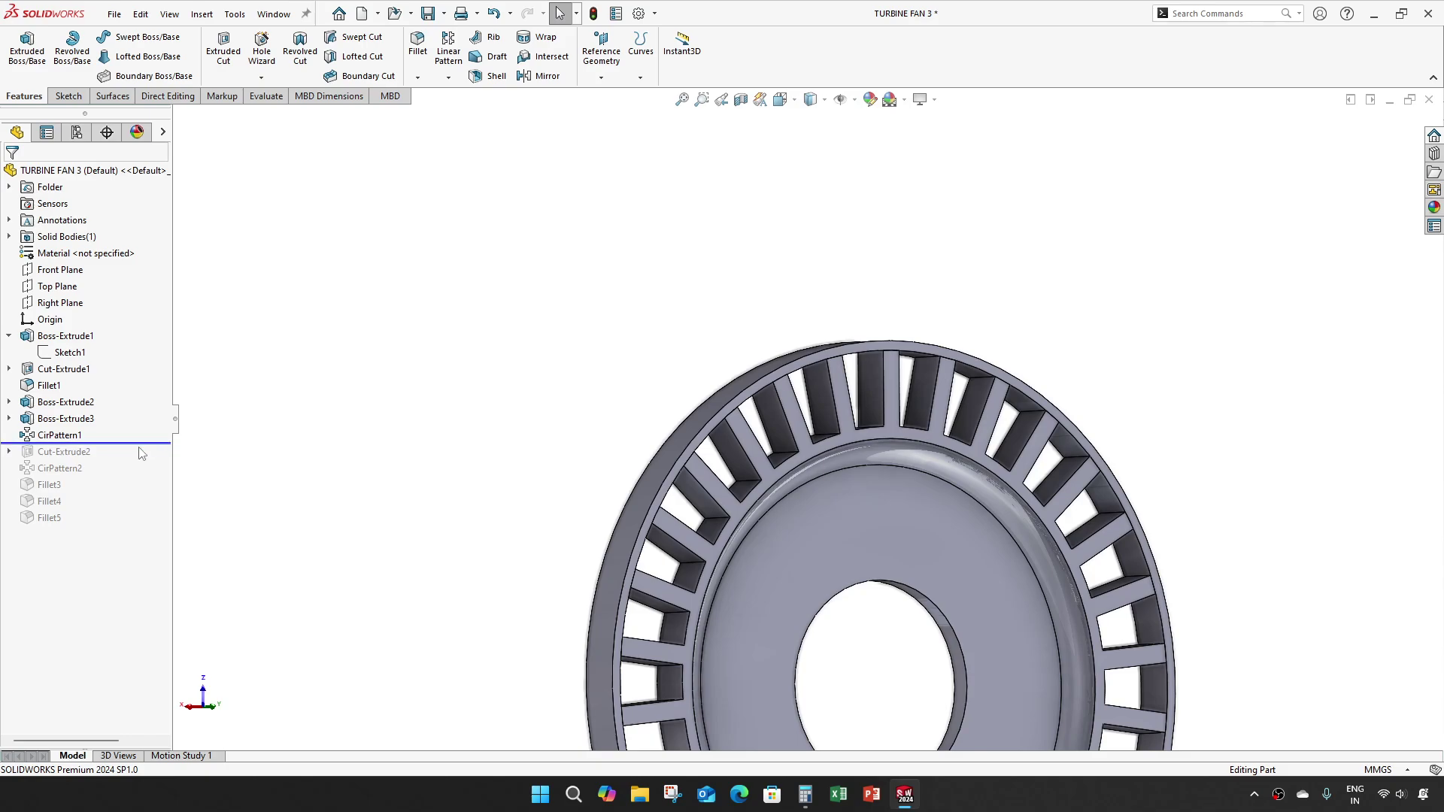
drag(134, 443, 129, 490)
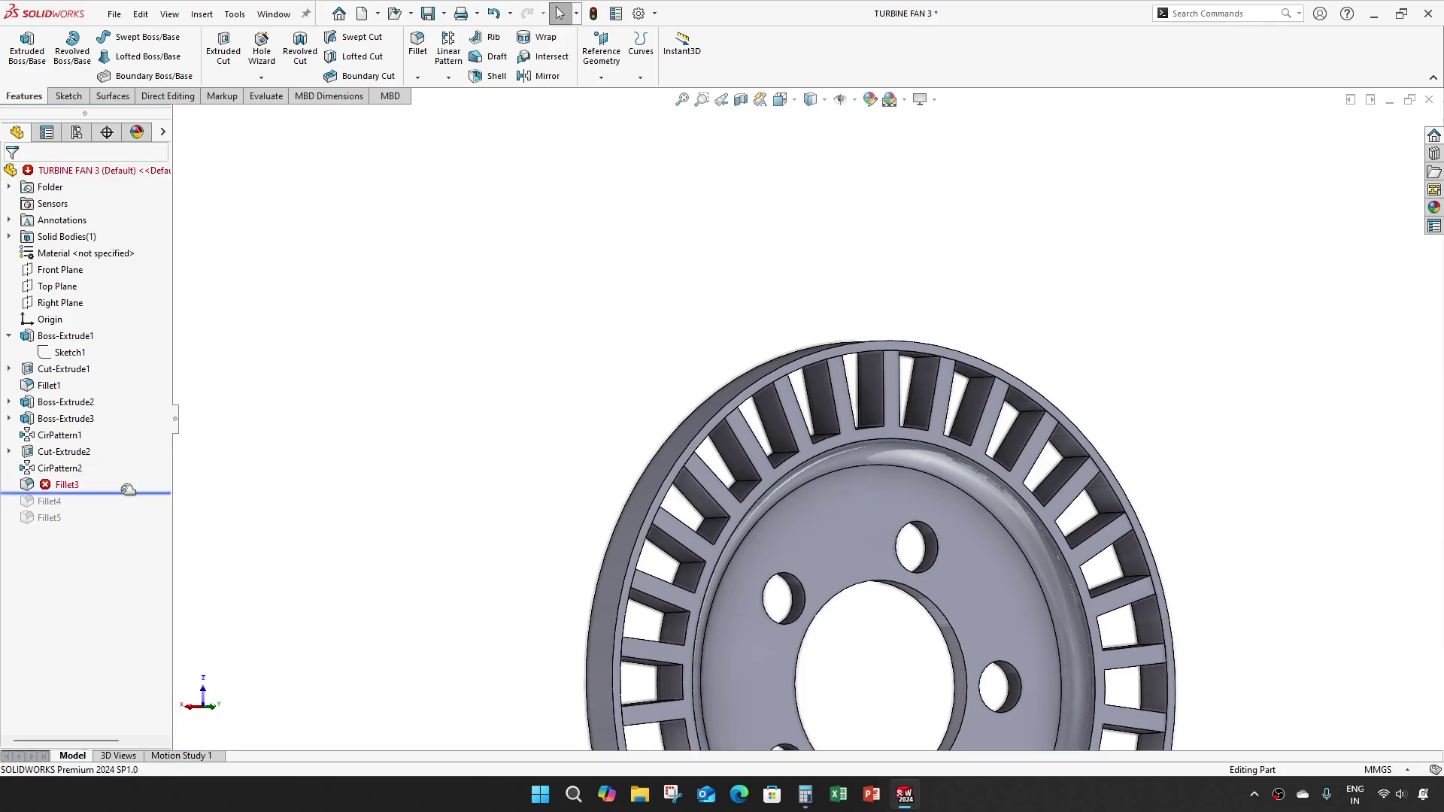
mouse_move(128, 492)
mouse_down()
mouse_move(133, 477)
mouse_move(120, 494)
mouse_up()
- Open Fillet3 for editing and examine its selected faces where the blades meet the outer ring
click(68, 485)
scroll(800, 414, up, 3)
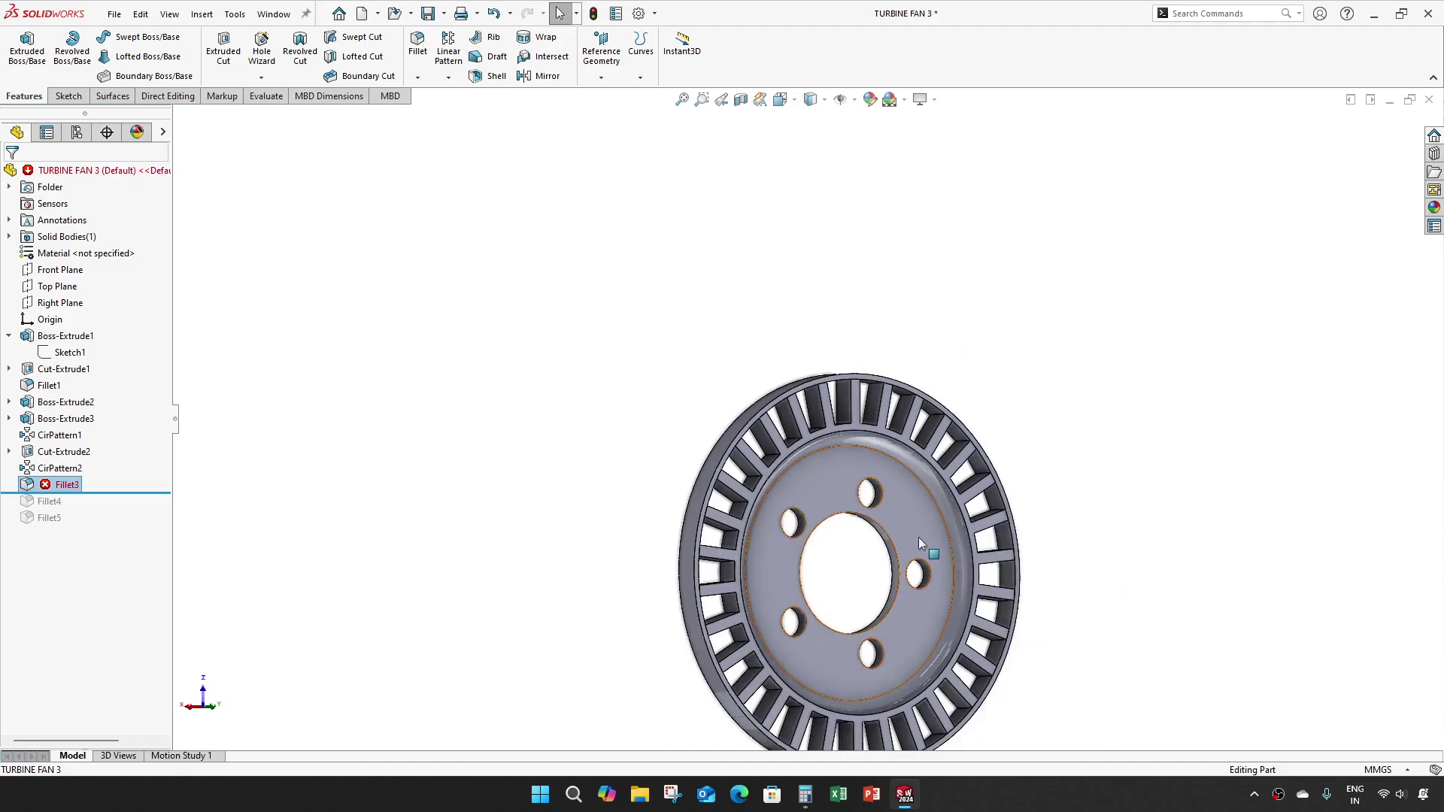
middle_drag(927, 547, 573, 546)
scroll(573, 547, down, 4)
scroll(720, 535, down, 4)
middle_drag(674, 522, 599, 480)
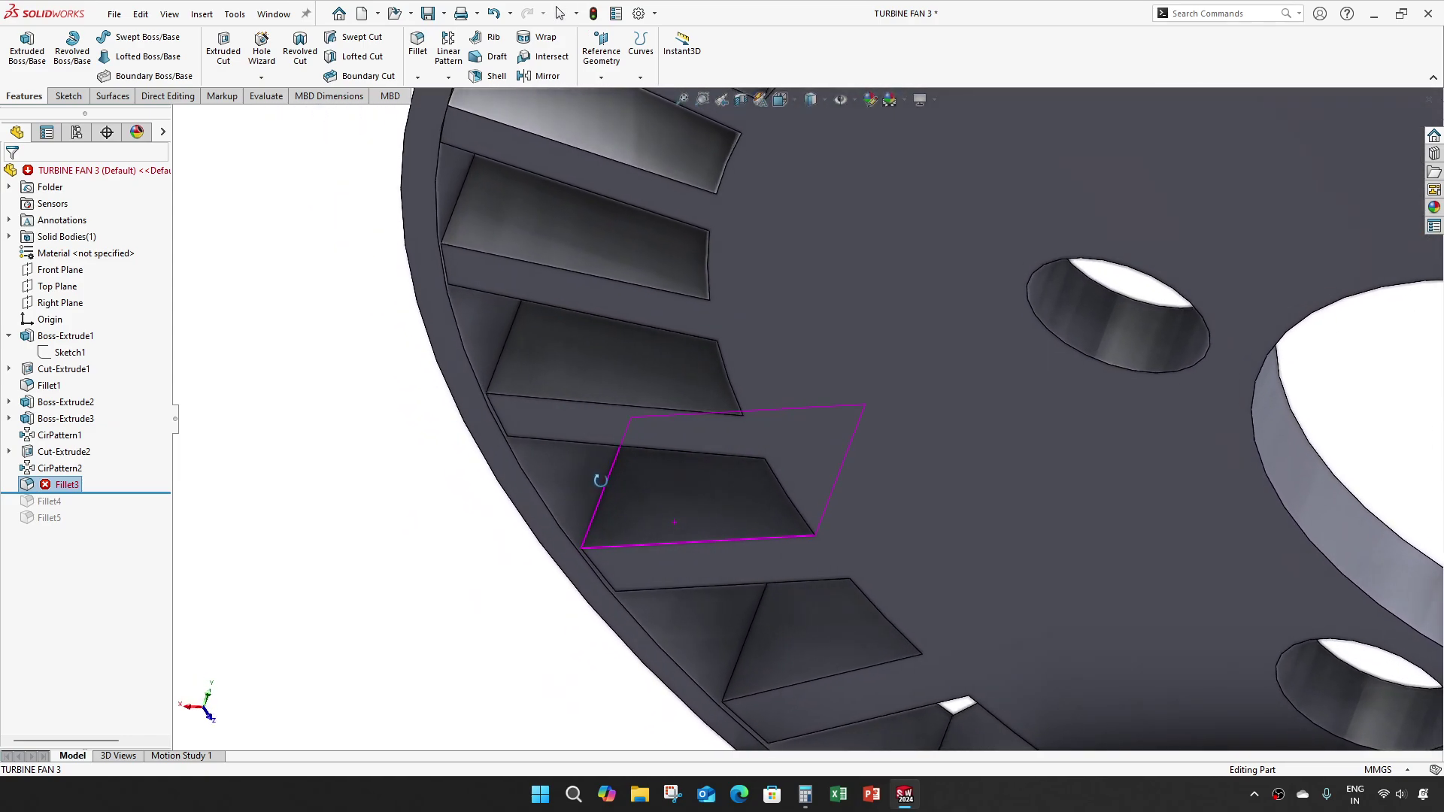
right_click(80, 484)
click(91, 299)
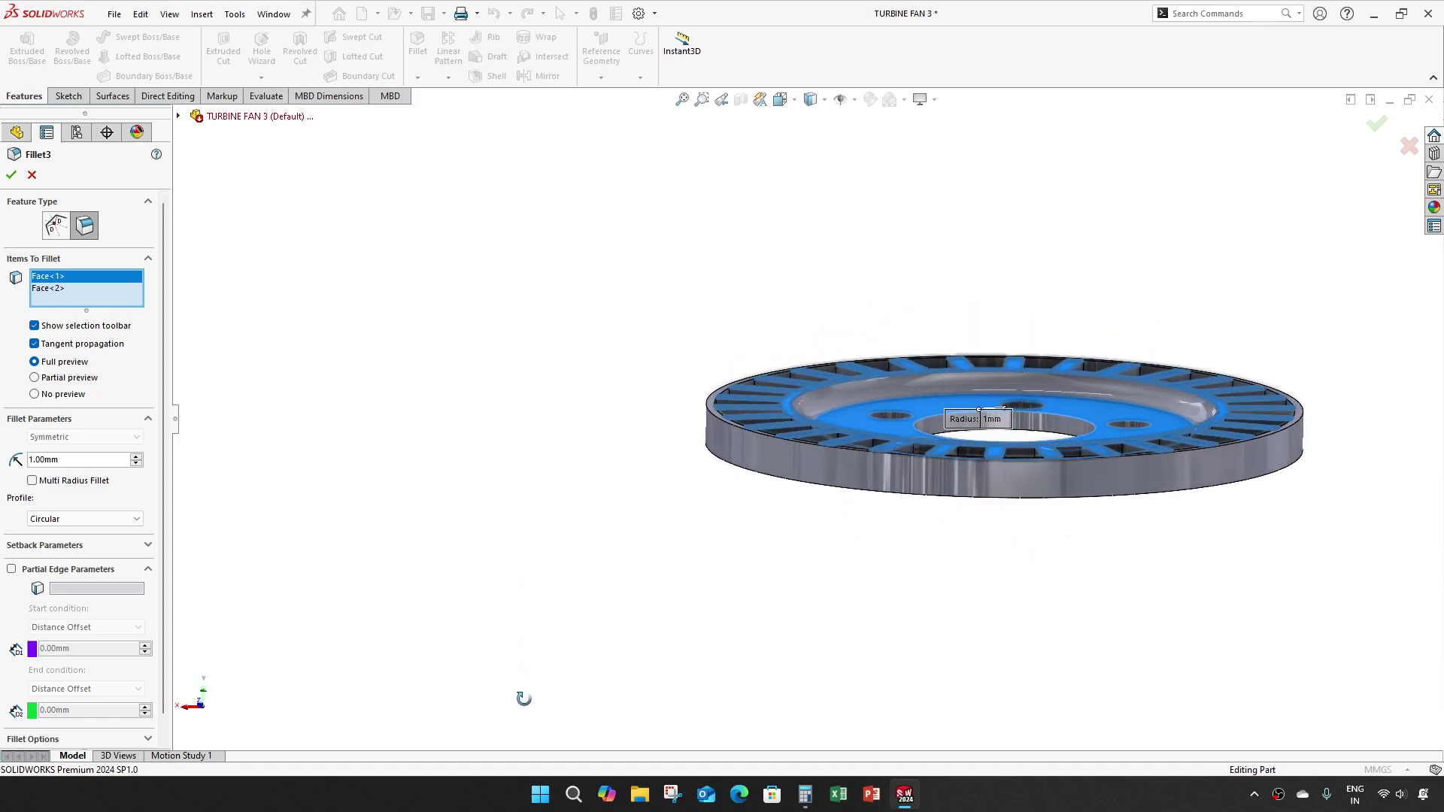
scroll(827, 451, down, 5)
scroll(870, 499, up, 3)
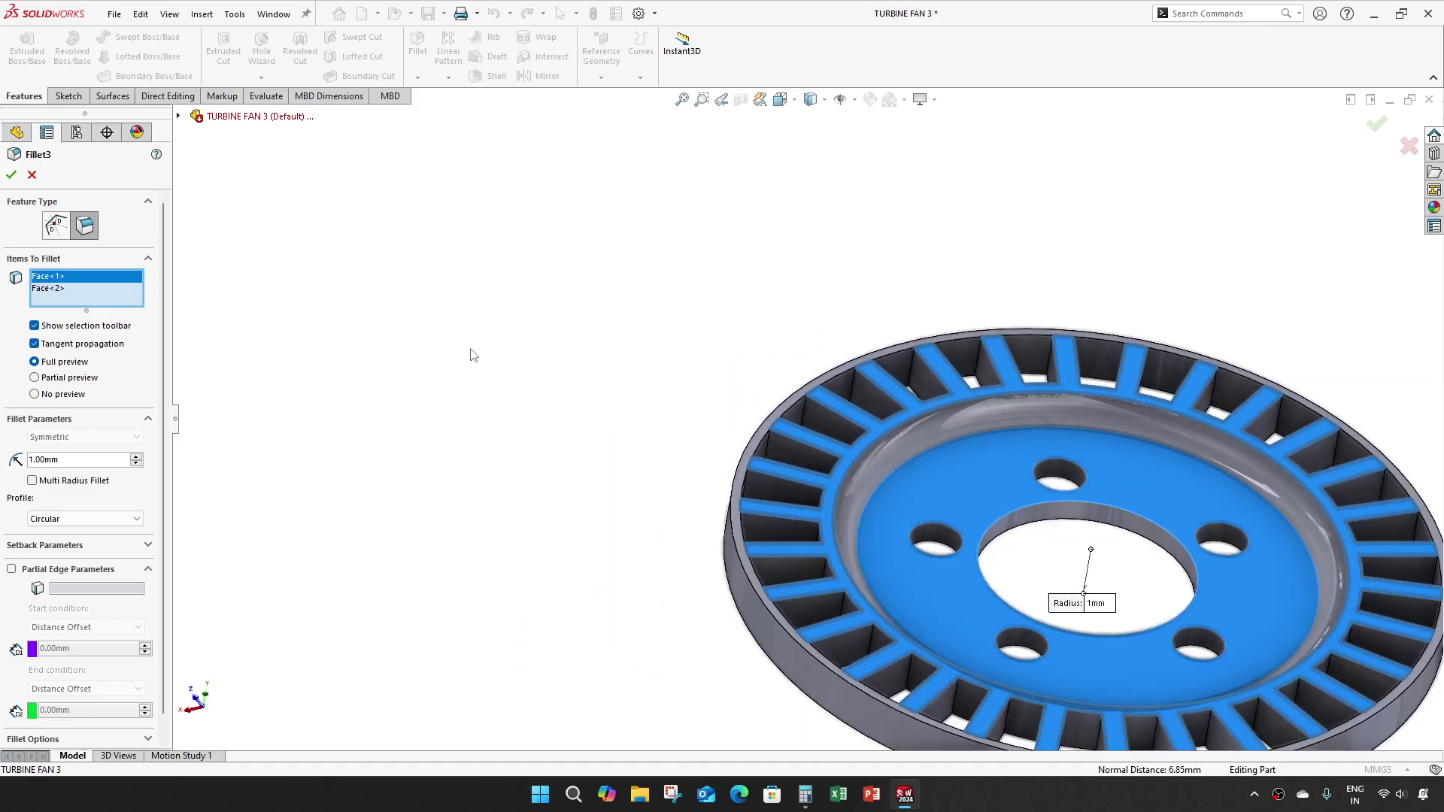
scroll(793, 449, down, 8)
scroll(542, 470, down, 6)
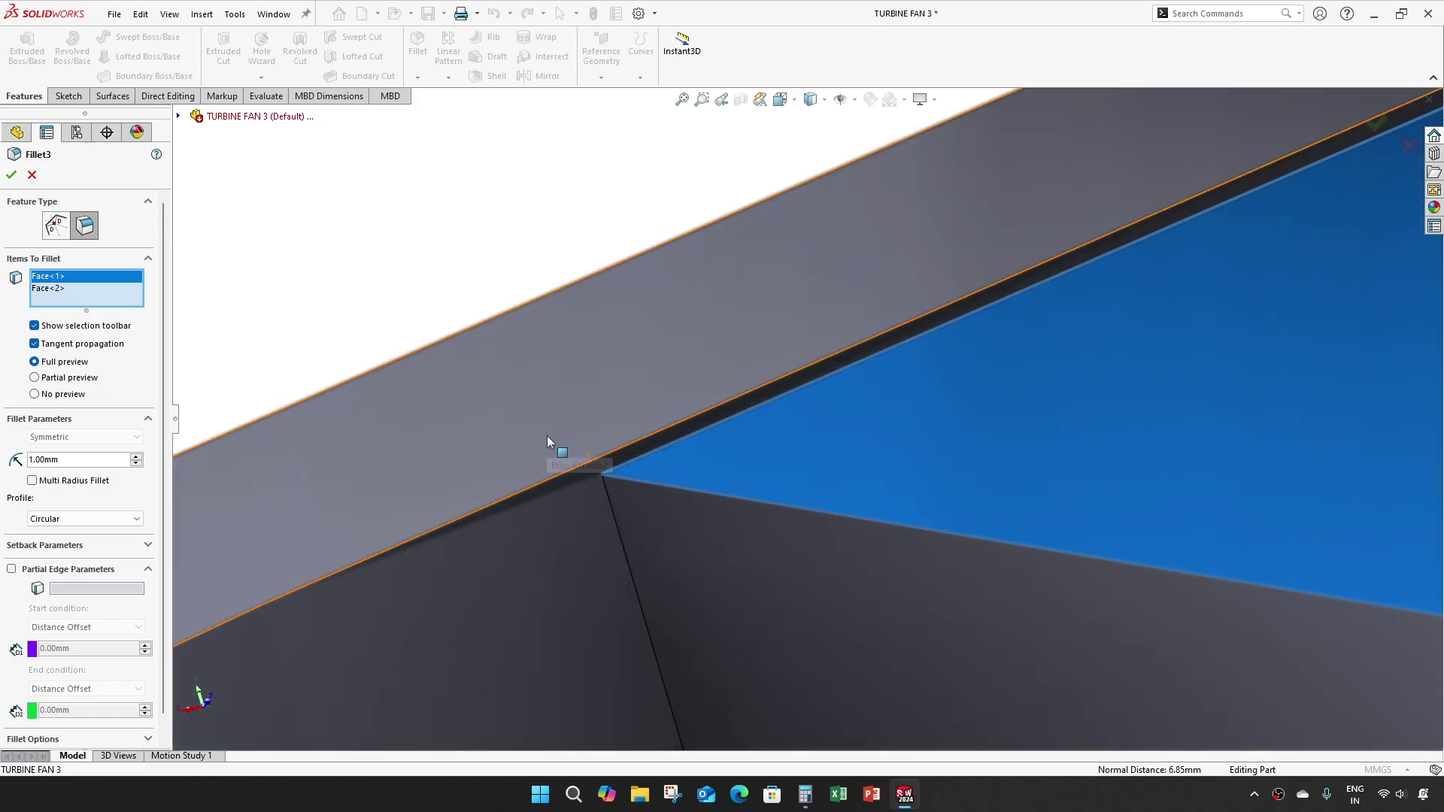
scroll(546, 435, up, 3)
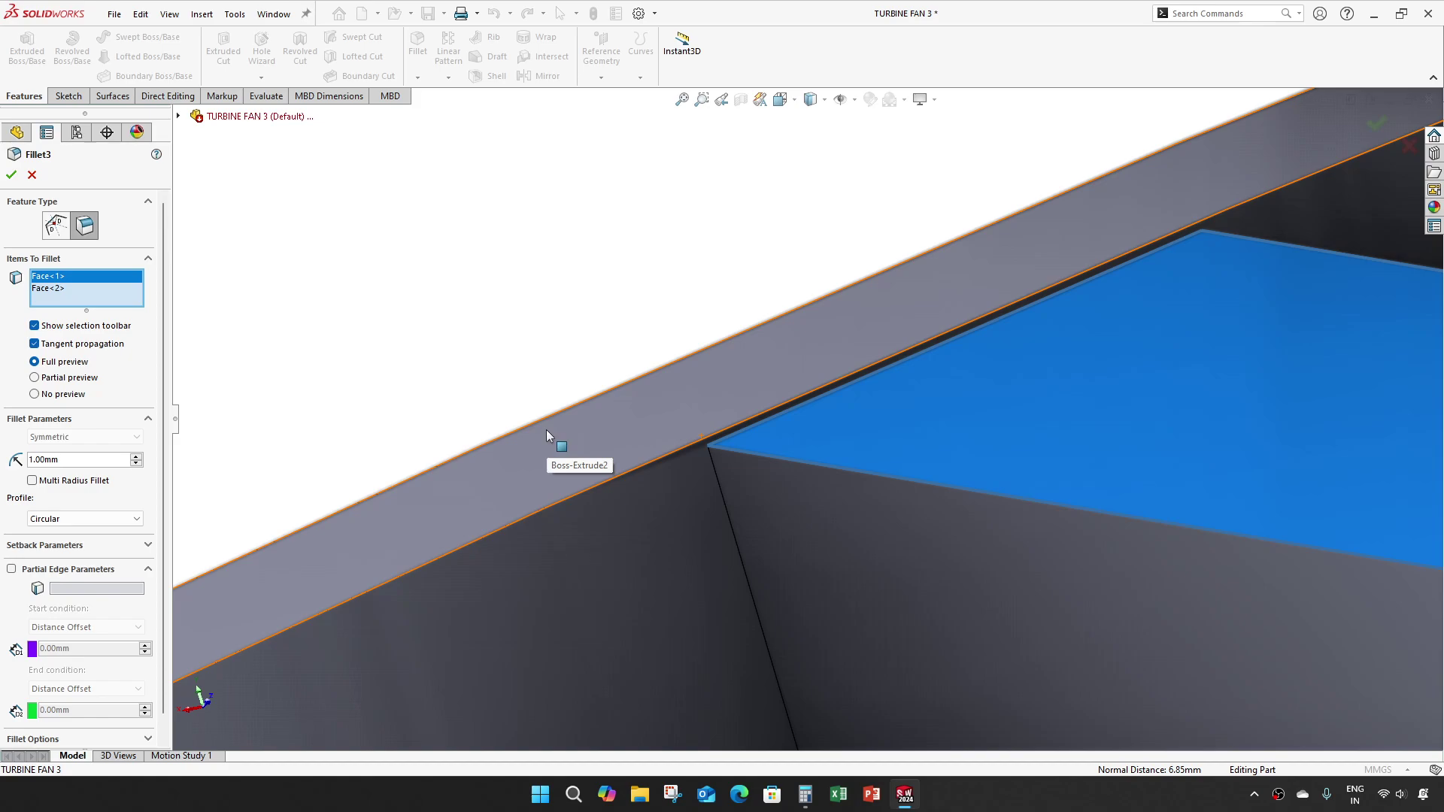
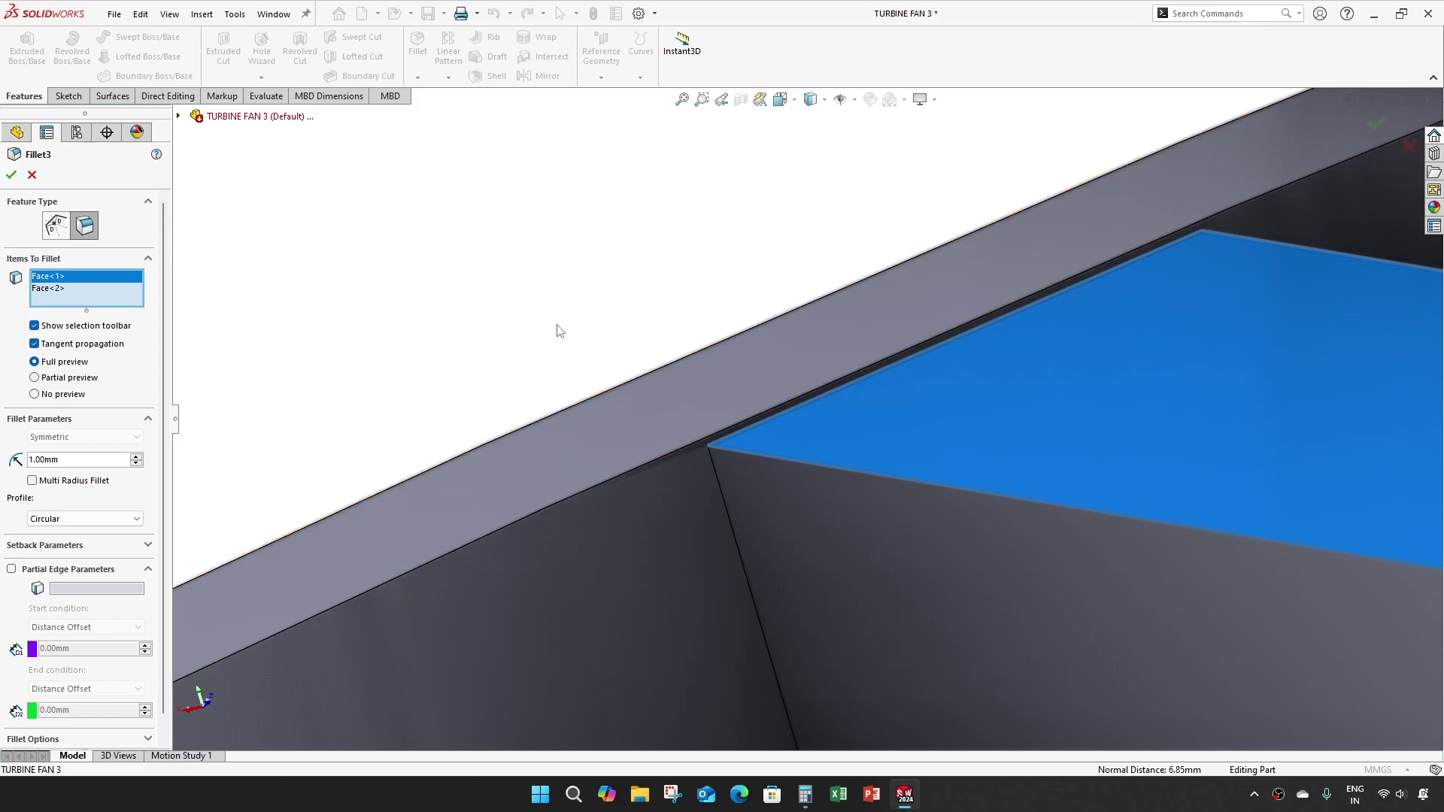
- Examine the selected blade and outer ring faces from an oblique angle and cancel the Fillet3 edit
scroll(486, 357, up, 5)
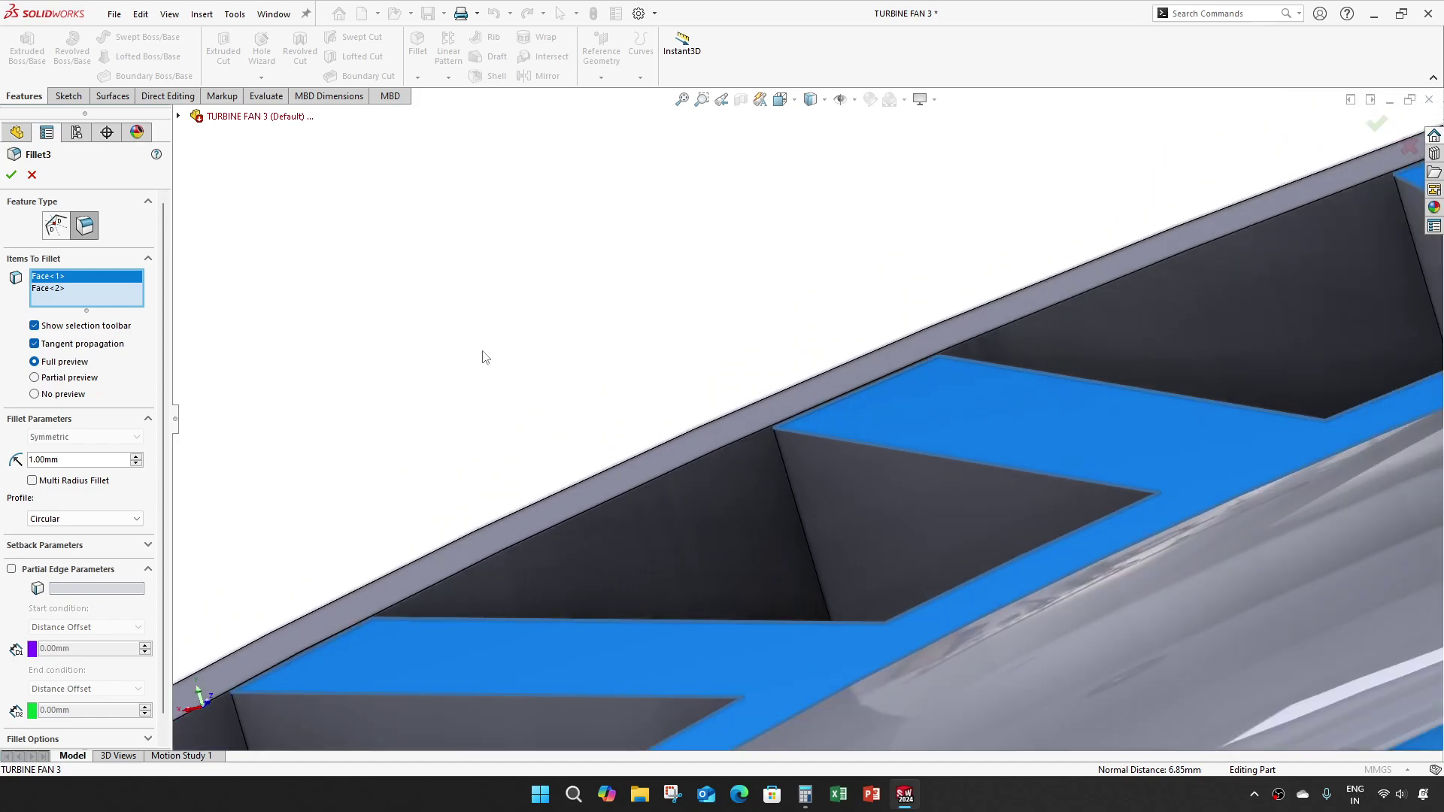
scroll(541, 364, up, 2)
middle_drag(638, 393, 675, 334)
middle_drag(850, 396, 797, 416)
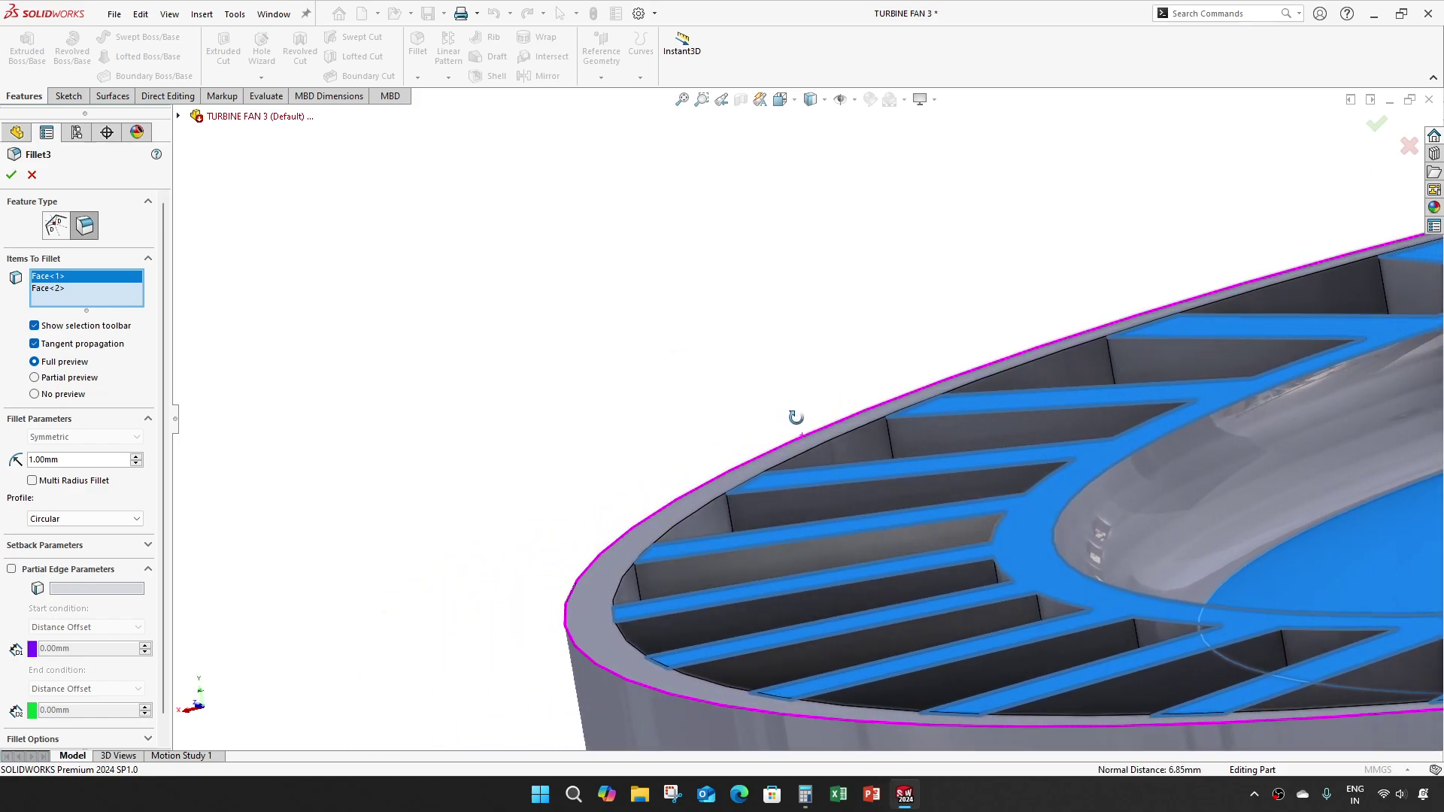
click(32, 175)
click(450, 338)
- Measure the height offset between the outer ring's top face and the blades' top face
scroll(329, 372, up, 5)
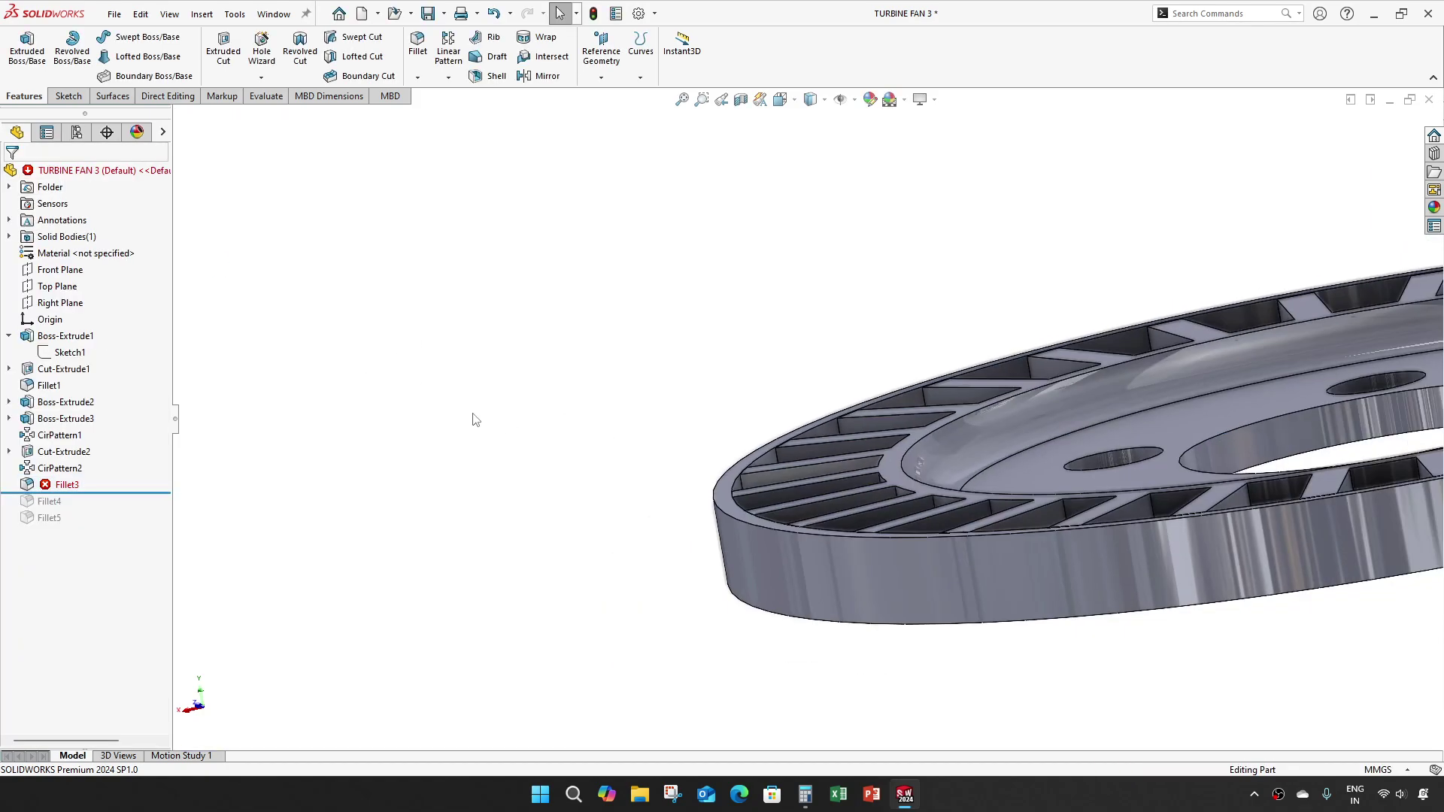
scroll(719, 426, down, 8)
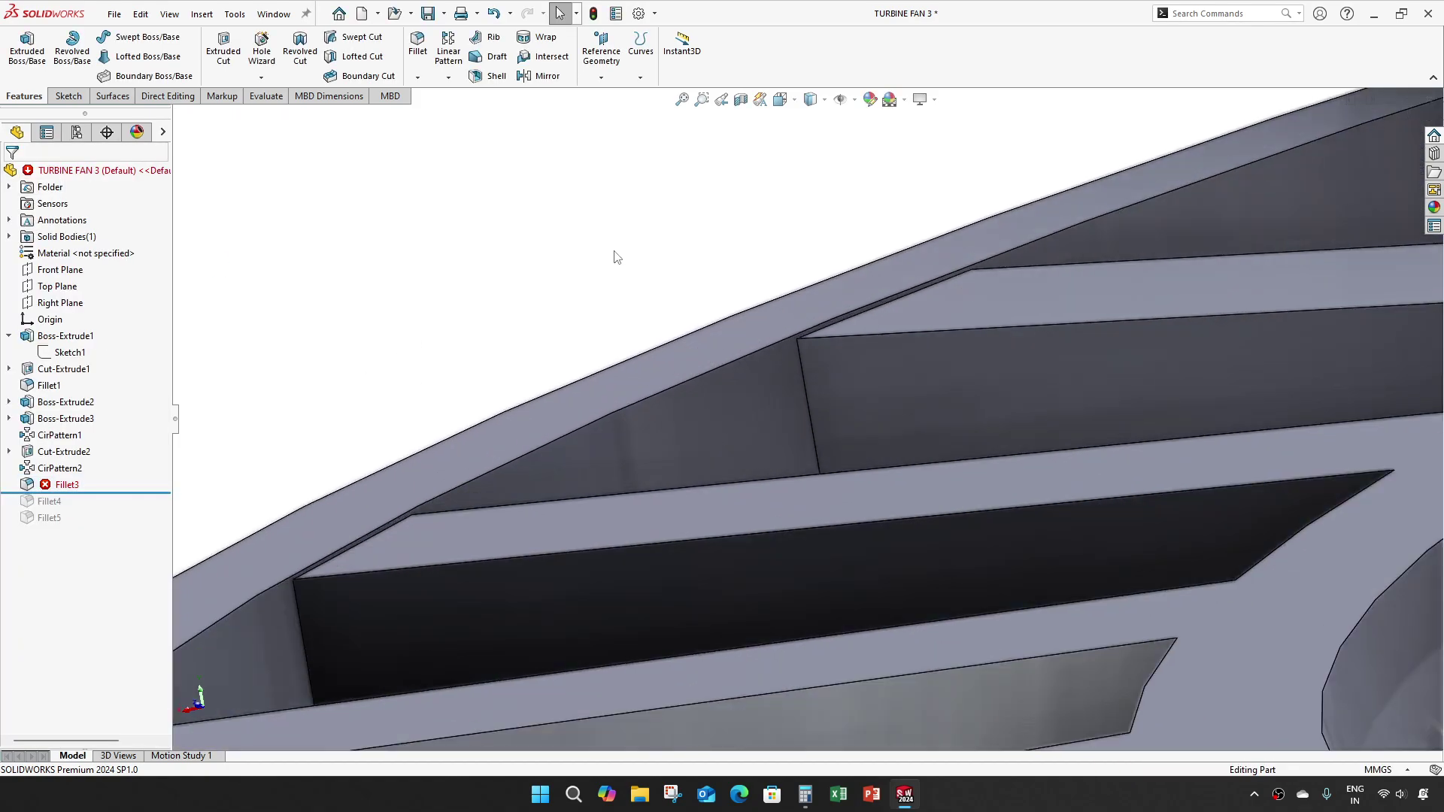
key(m)
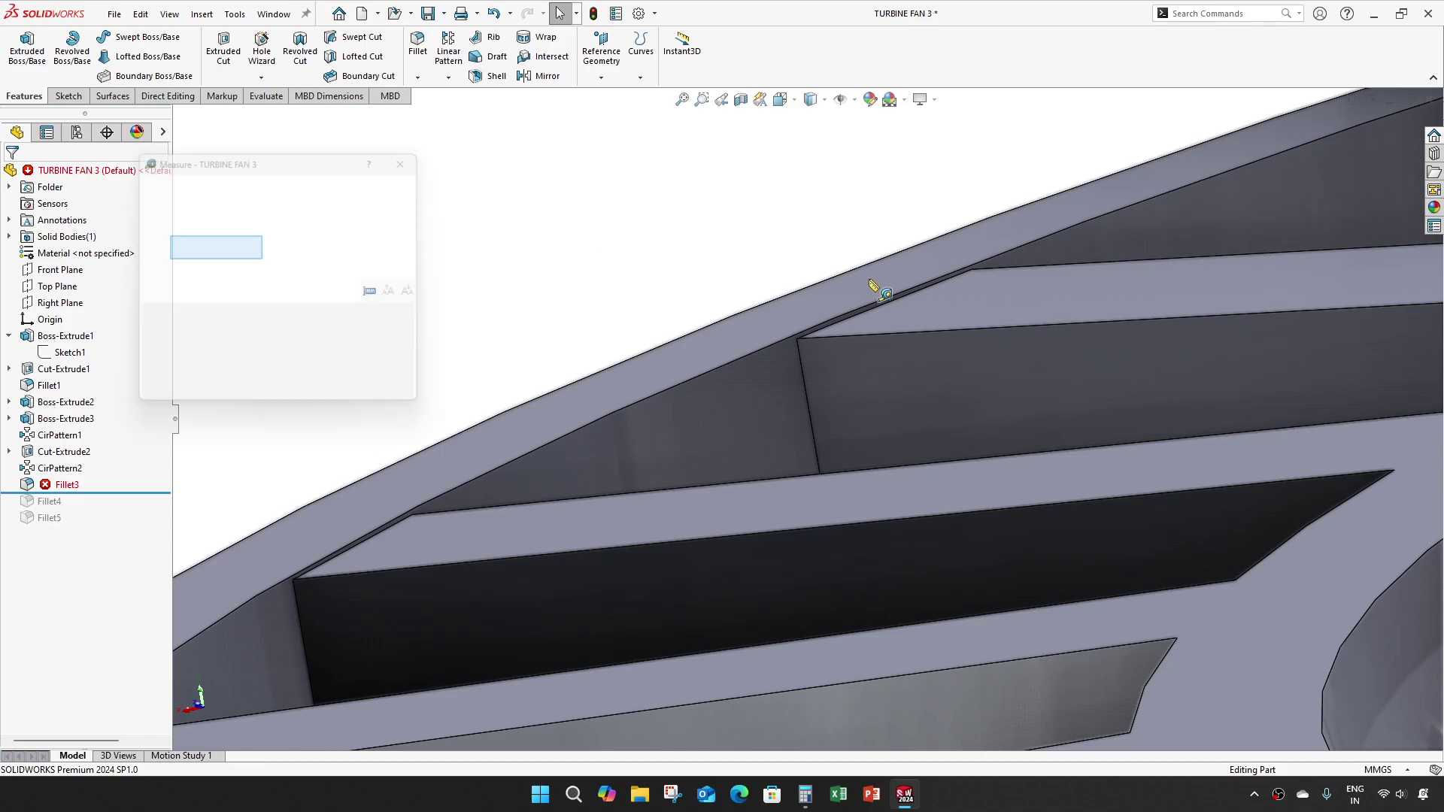
click(819, 293)
click(947, 310)
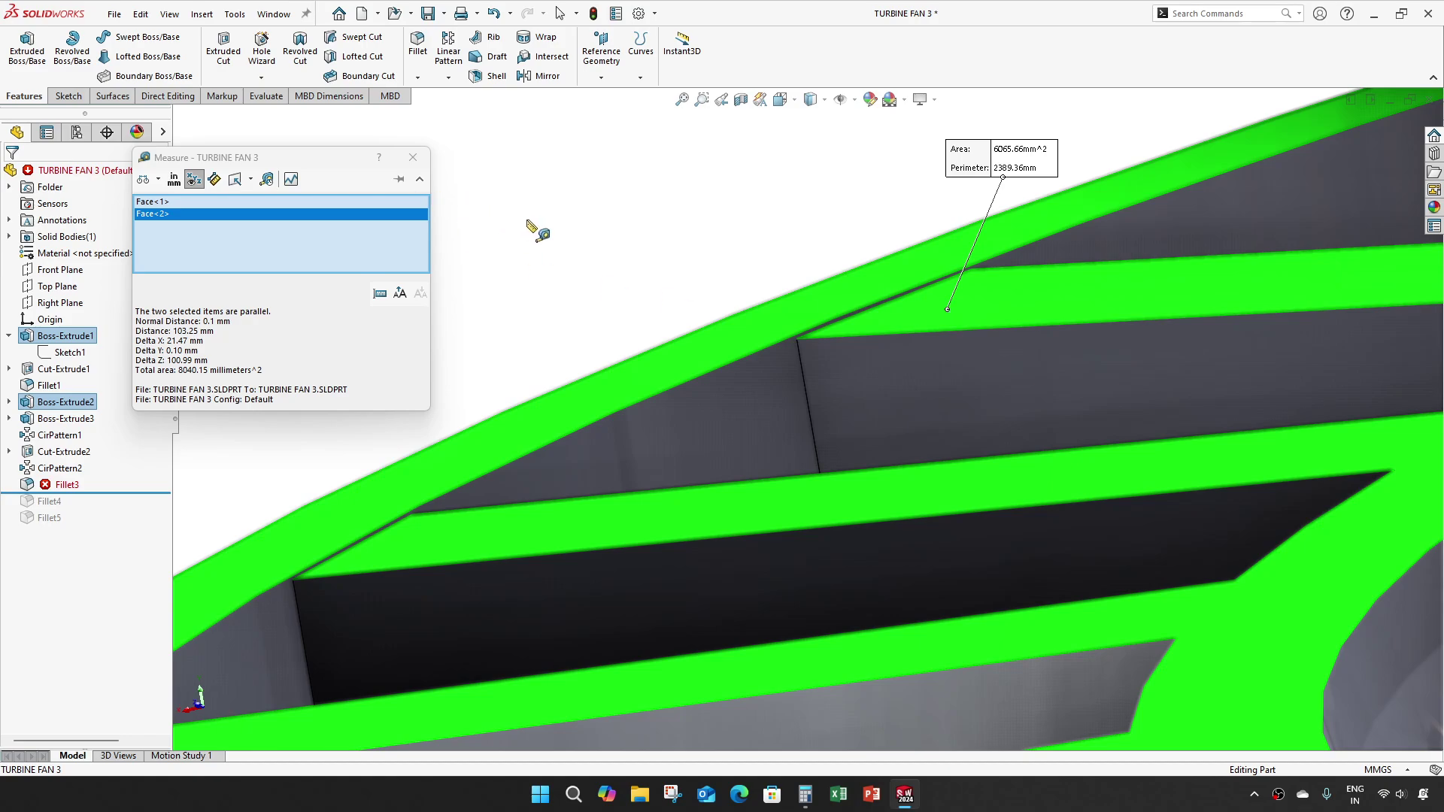
key(Escape)
- Edit Boss-Extrude2 so the outer ring extrudes 13.5 mm in Direction 1 and 0.6 mm in Direction 2
right_click(81, 404)
click(93, 361)
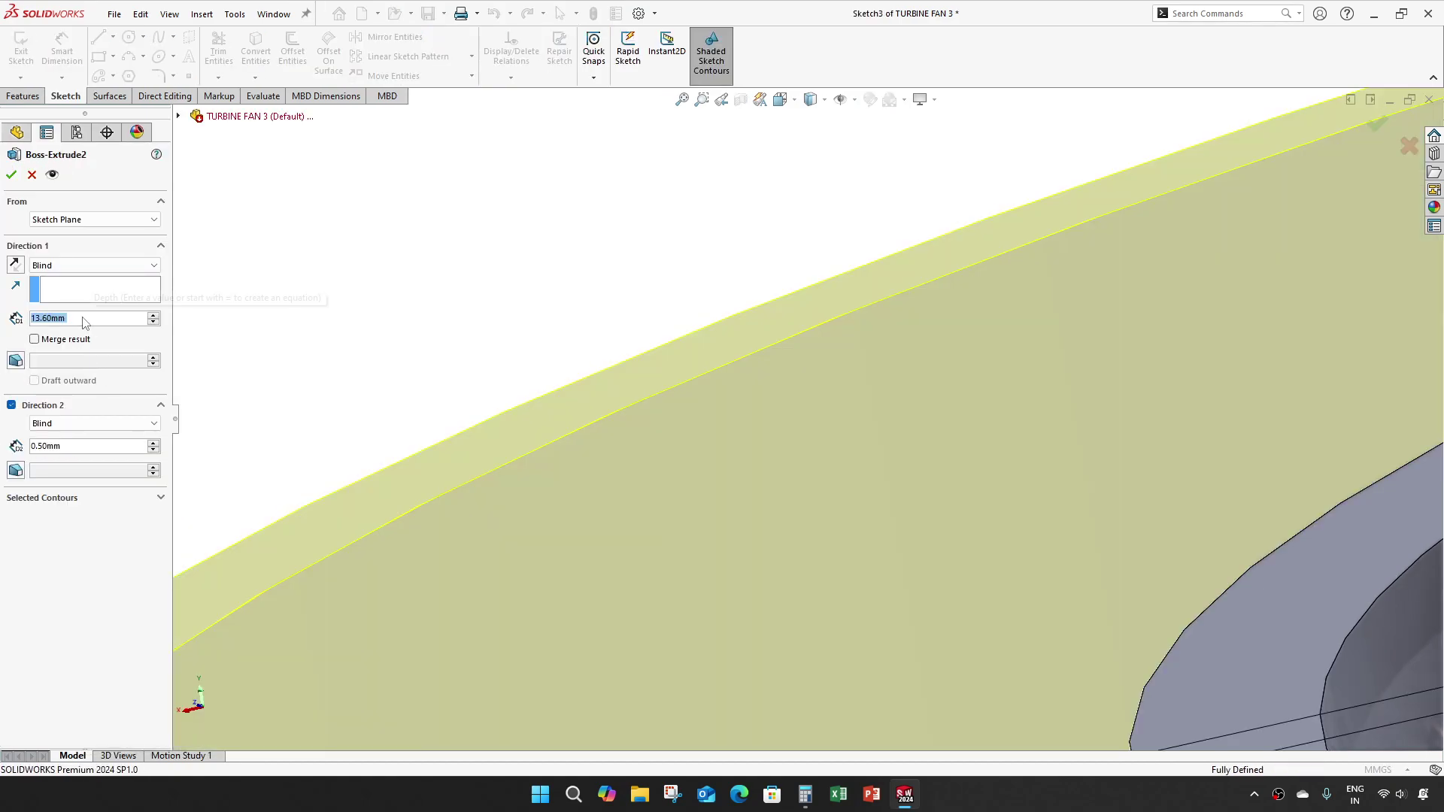
click(84, 318)
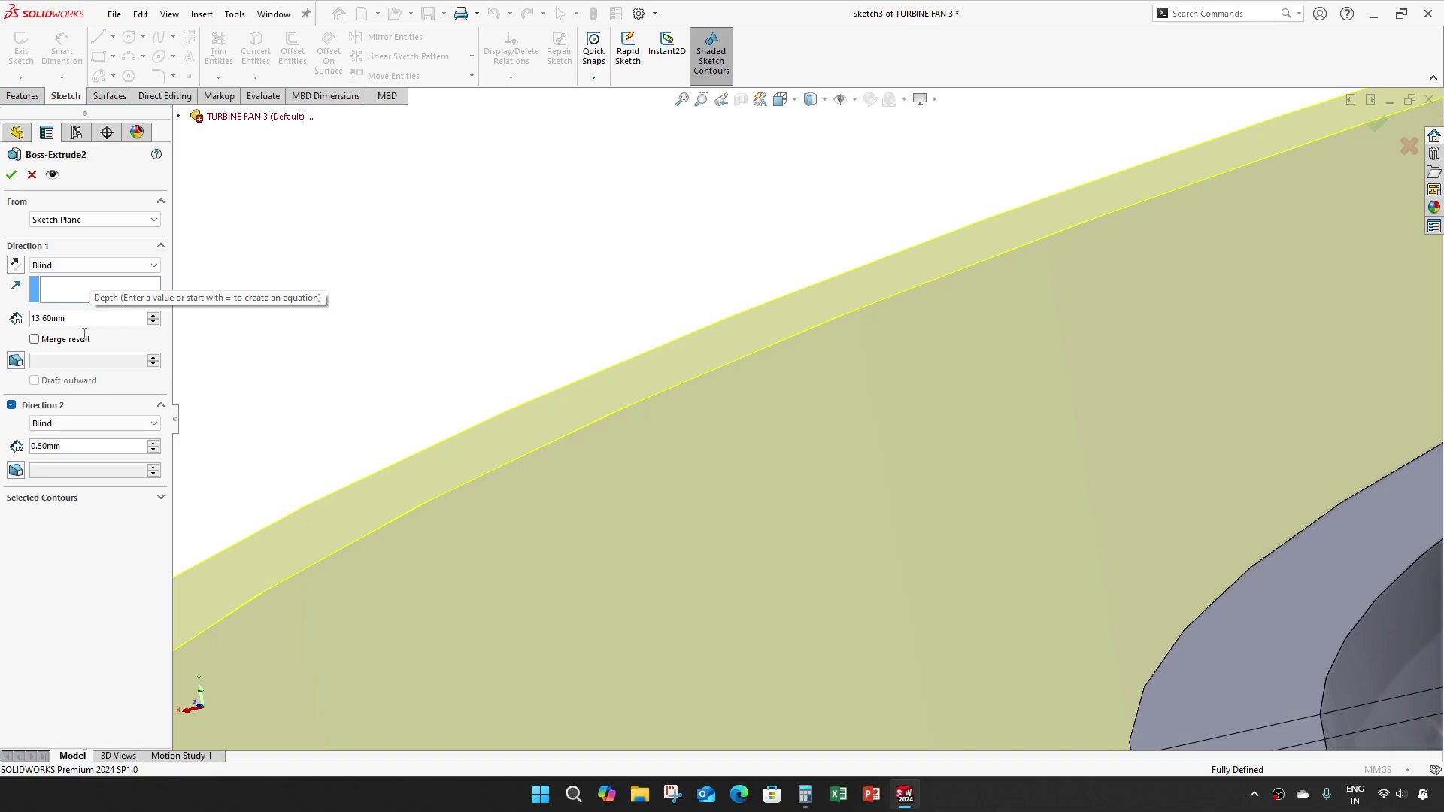
click(47, 447)
key(BackSpace)
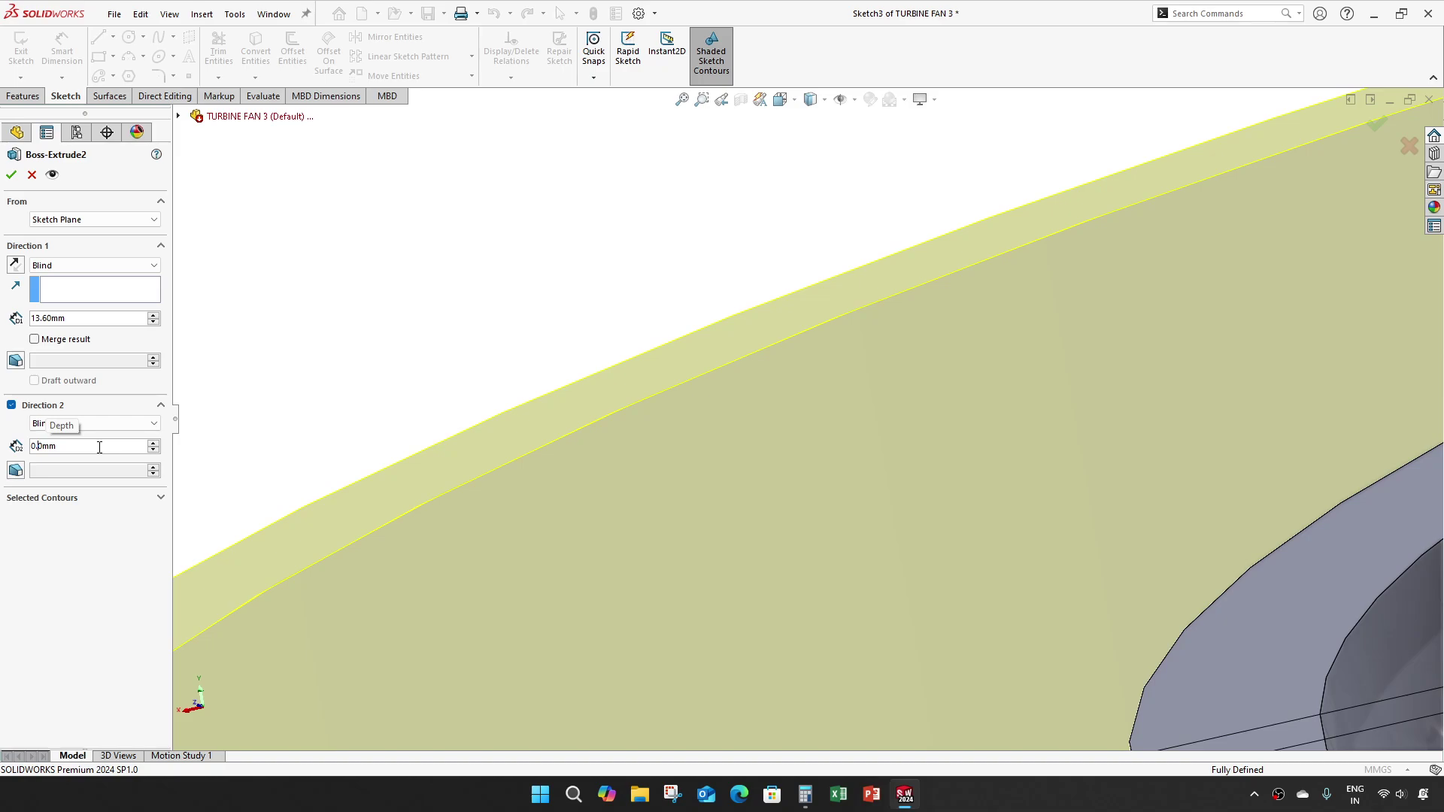
text(6)
right_click(45, 319)
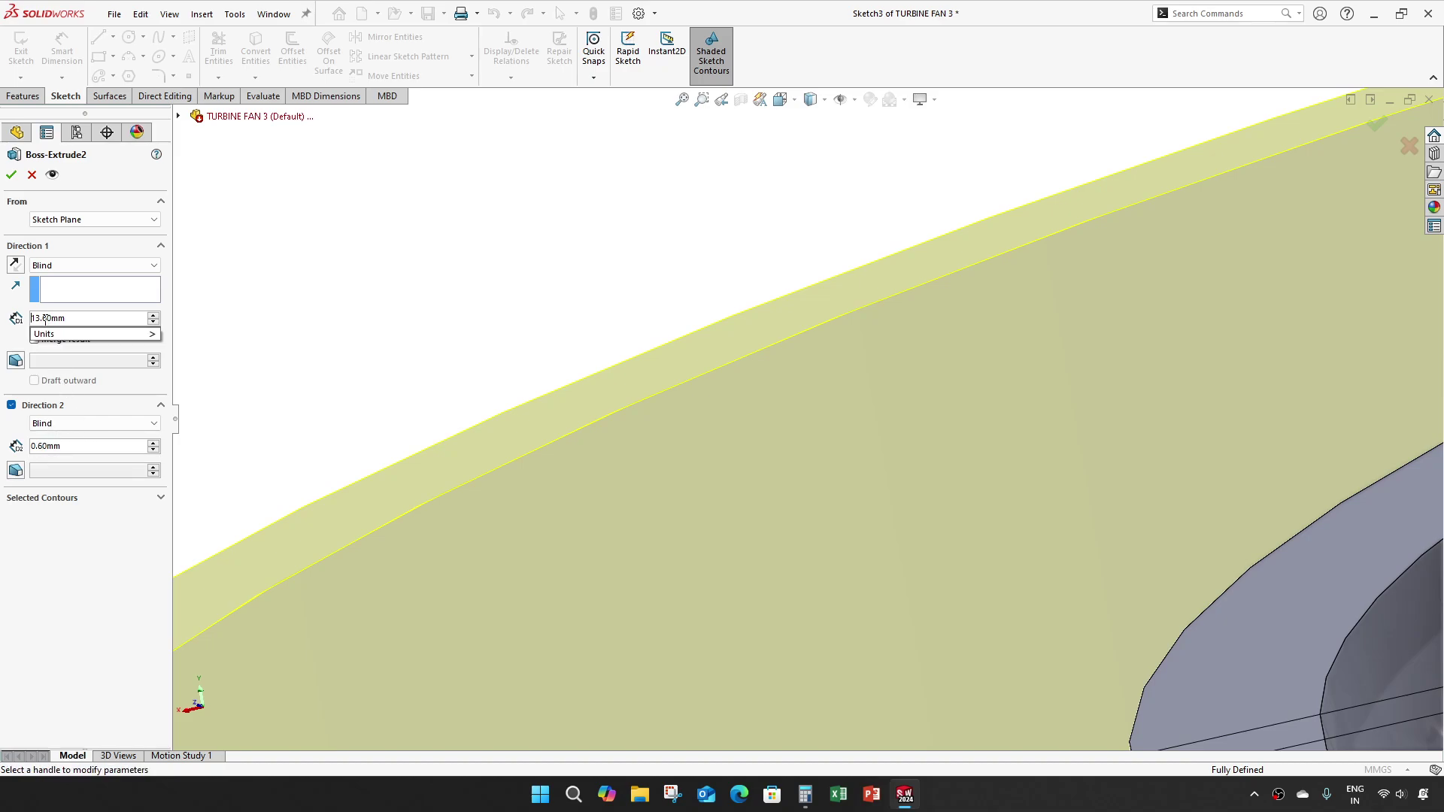
click(105, 319)
key(BackSpace)
text(5)
key(Return)
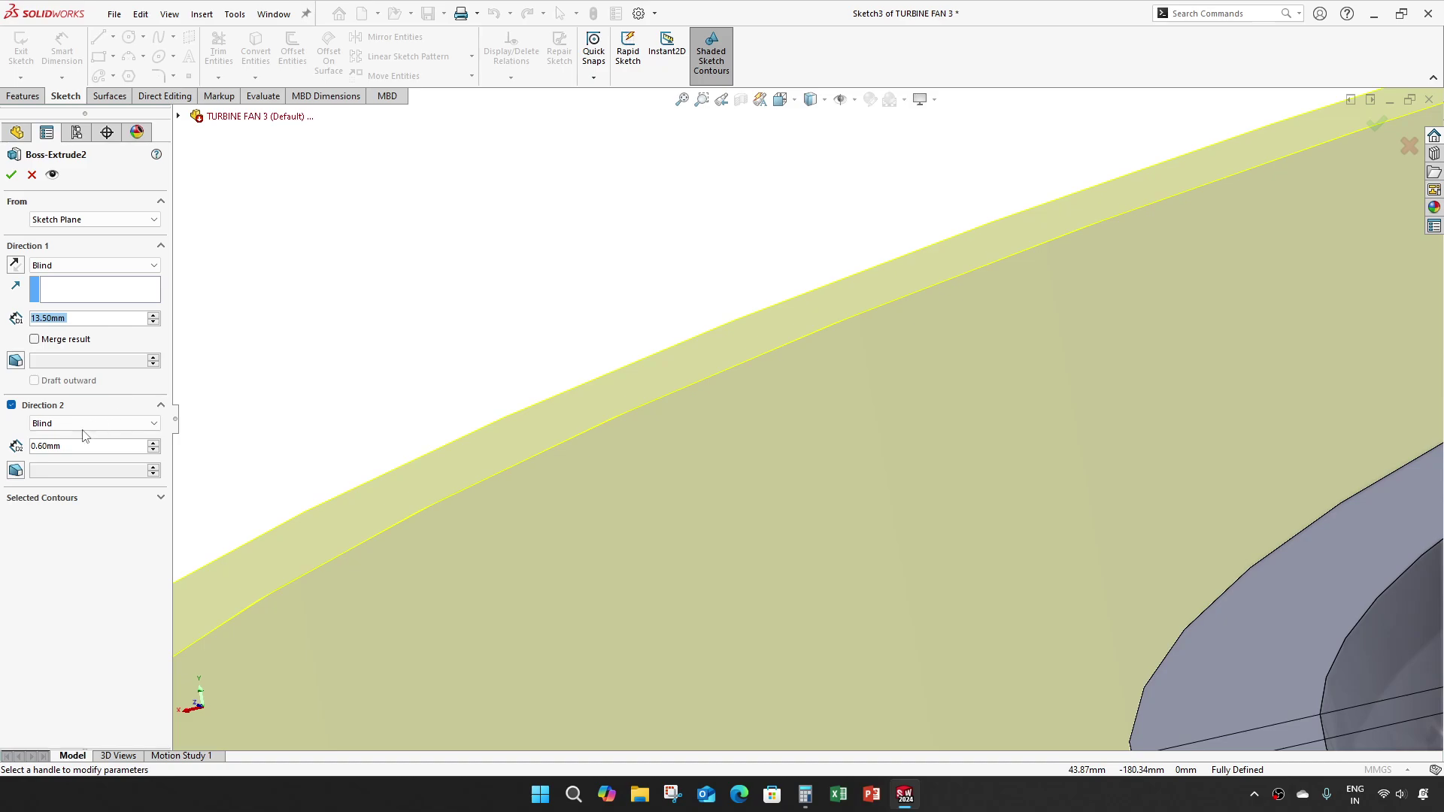
click(12, 175)
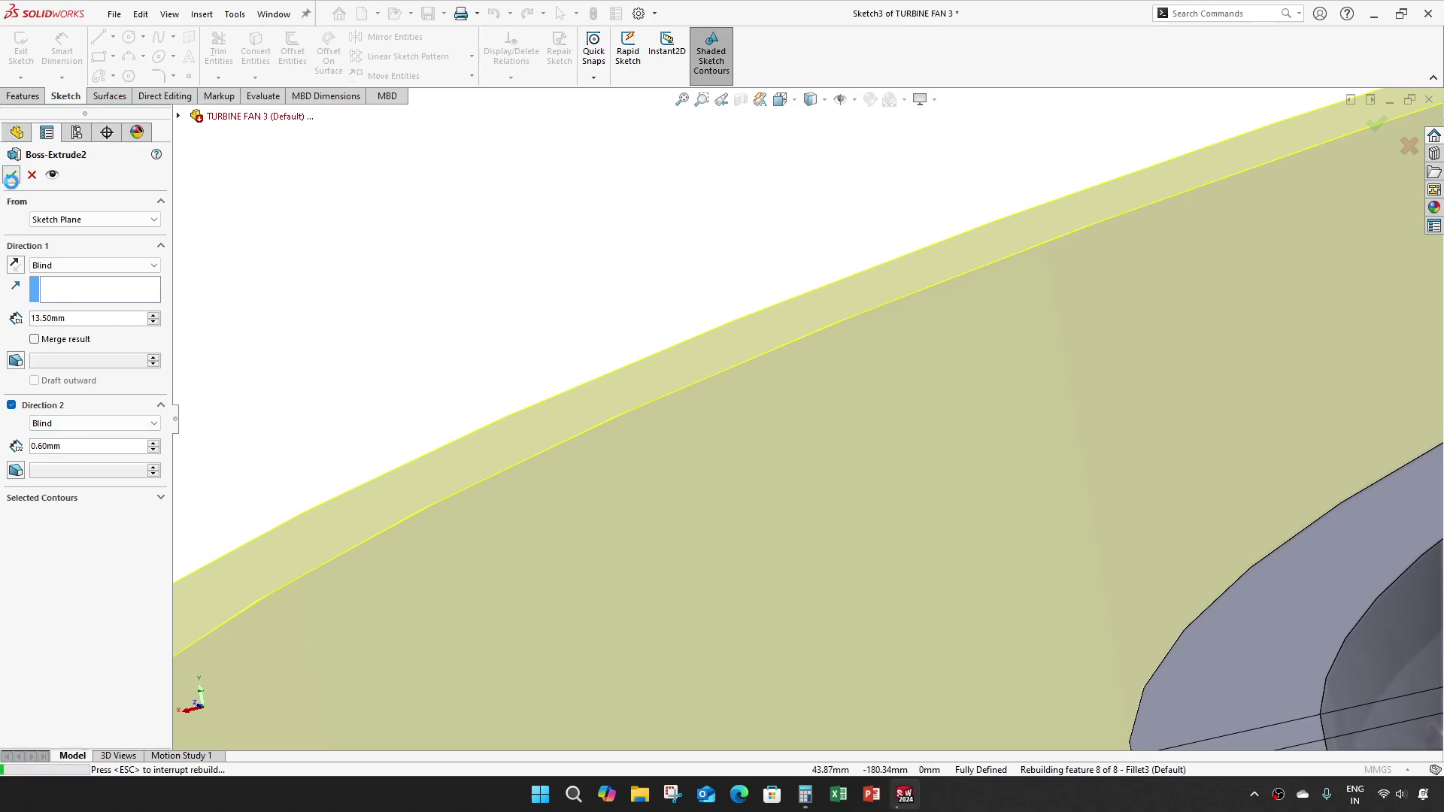
- Roll the model forward past Fillet4 and Fillet5, inspect the blade fillets and save the part
scroll(388, 307, up, 10)
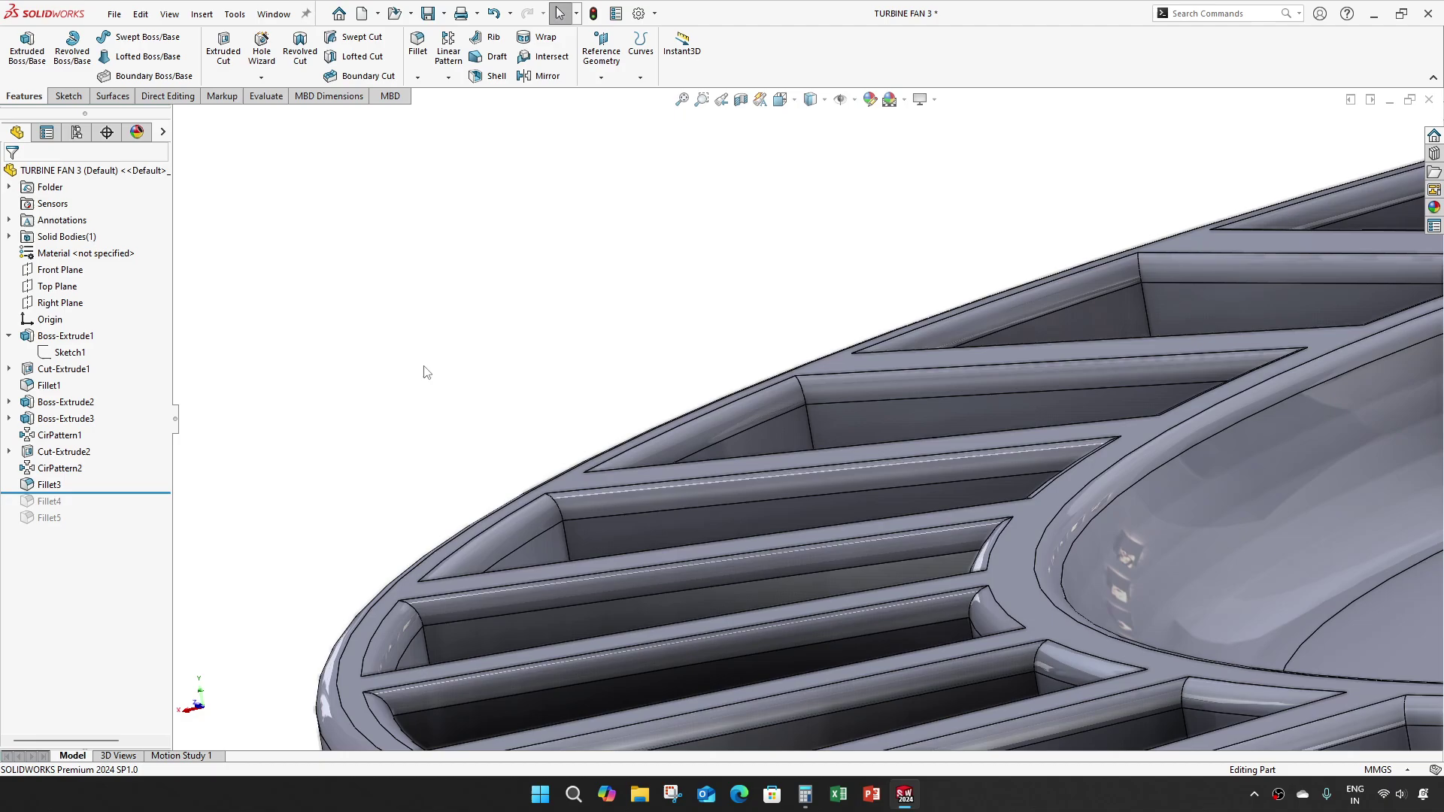
middle_drag(997, 467, 1003, 580)
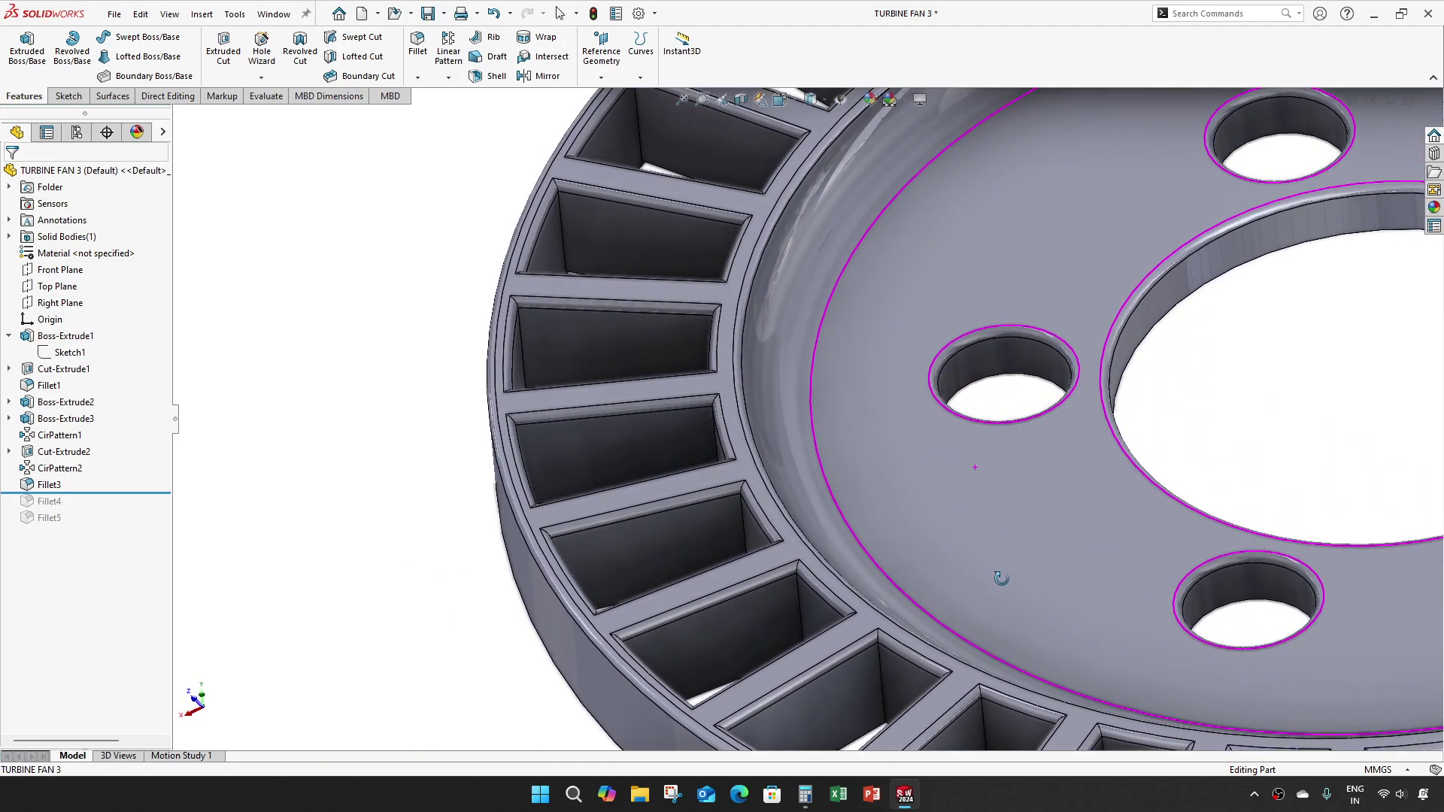
drag(128, 492, 129, 526)
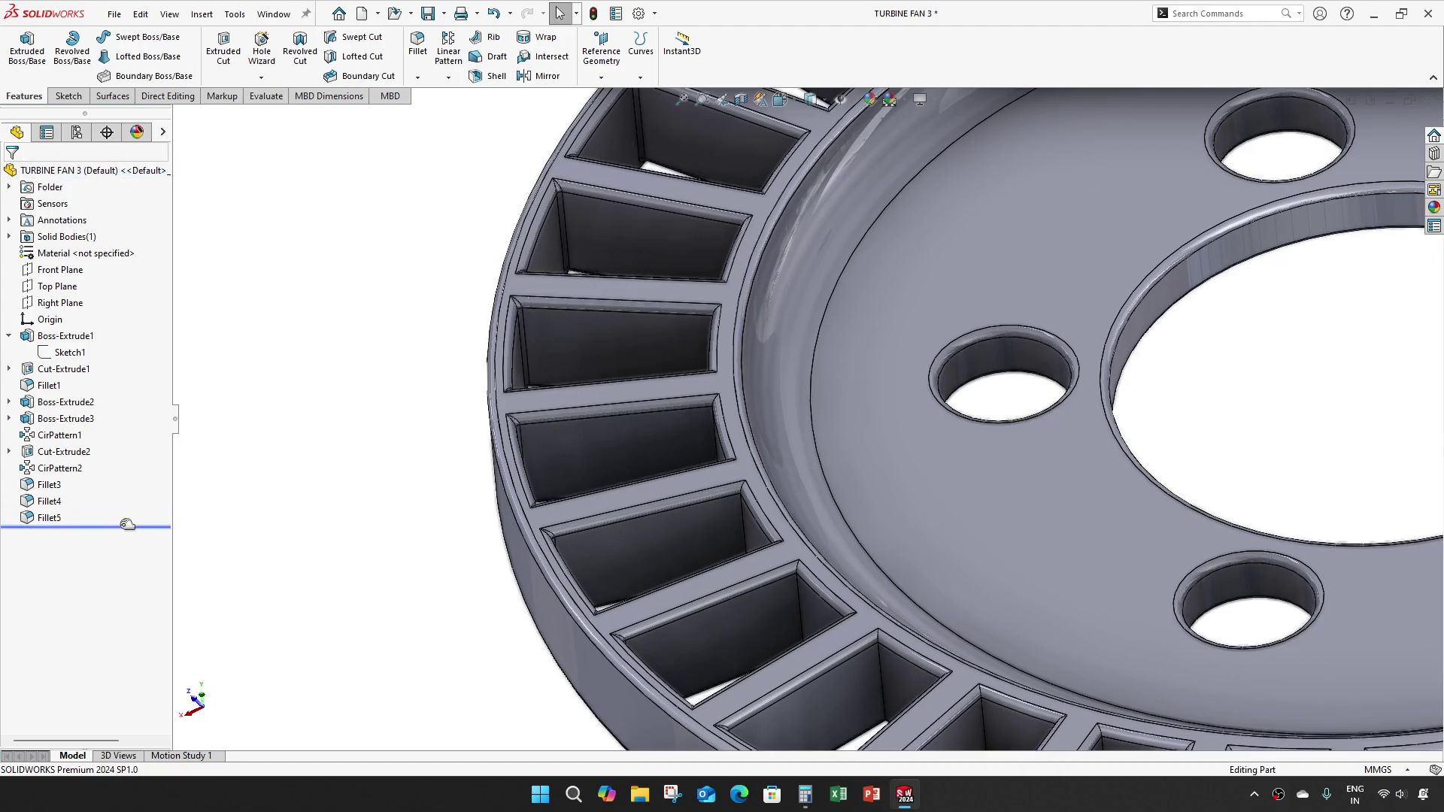
scroll(284, 462, up, 1)
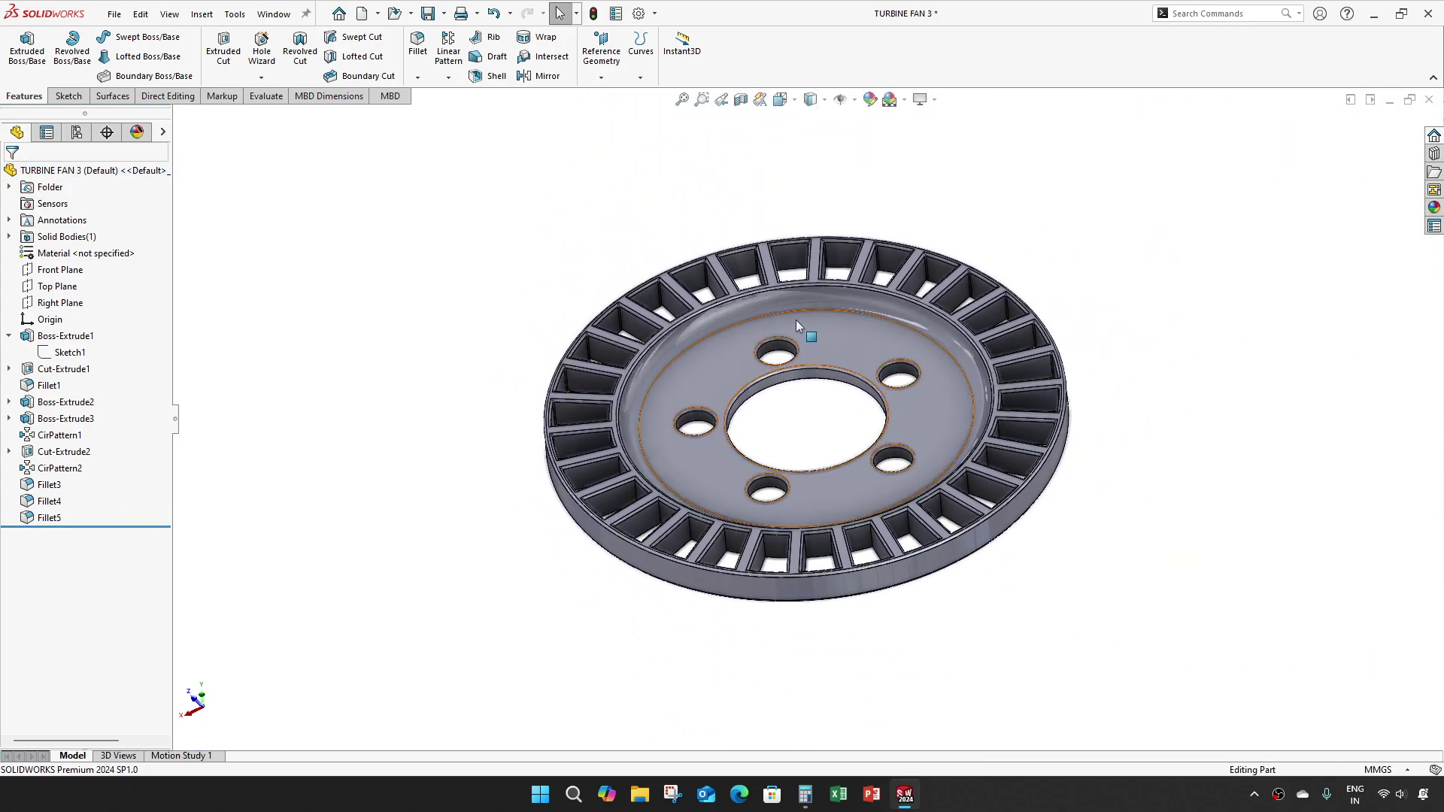
scroll(796, 319, down, 5)
scroll(535, 327, down, 3)
middle_drag(536, 327, 548, 363)
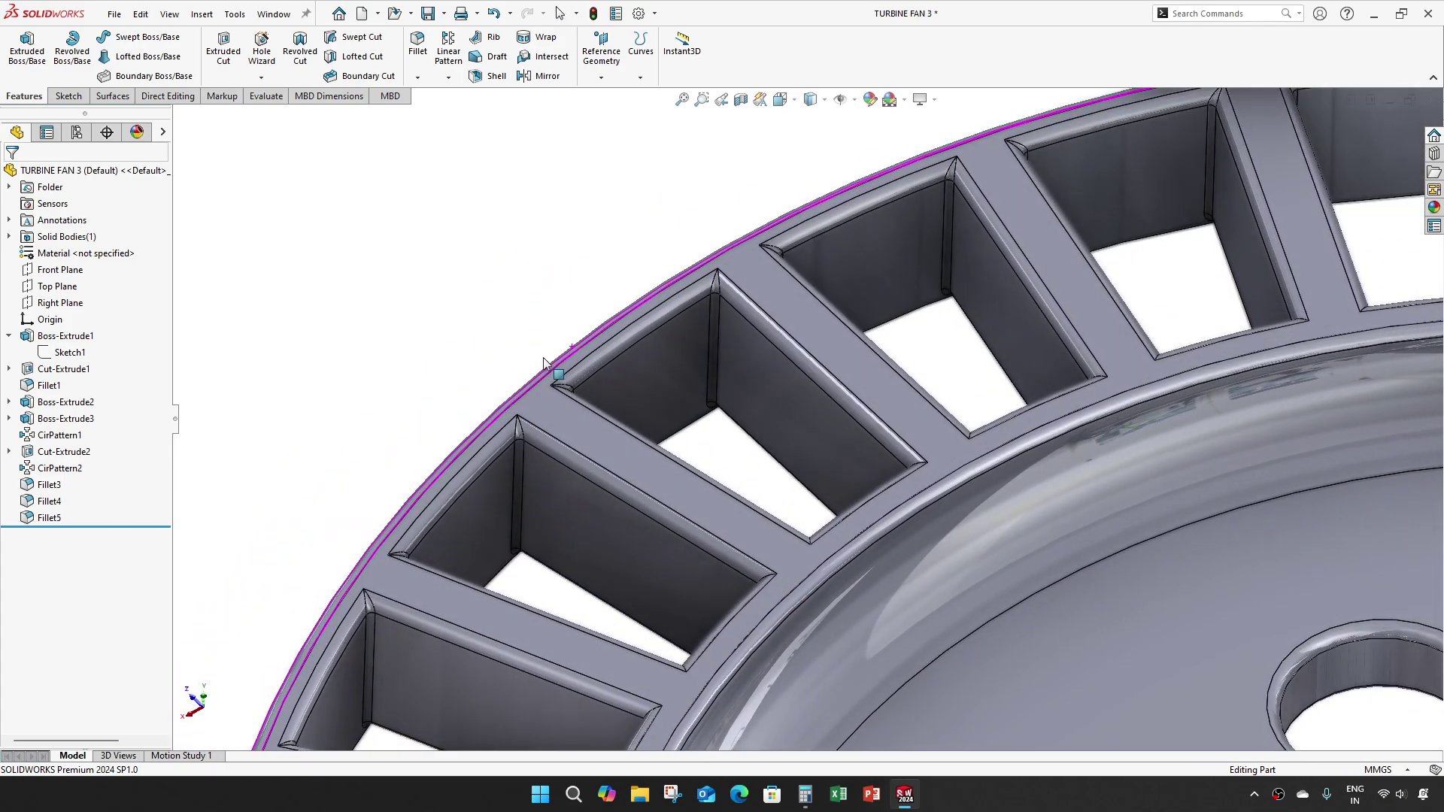
click(847, 527)
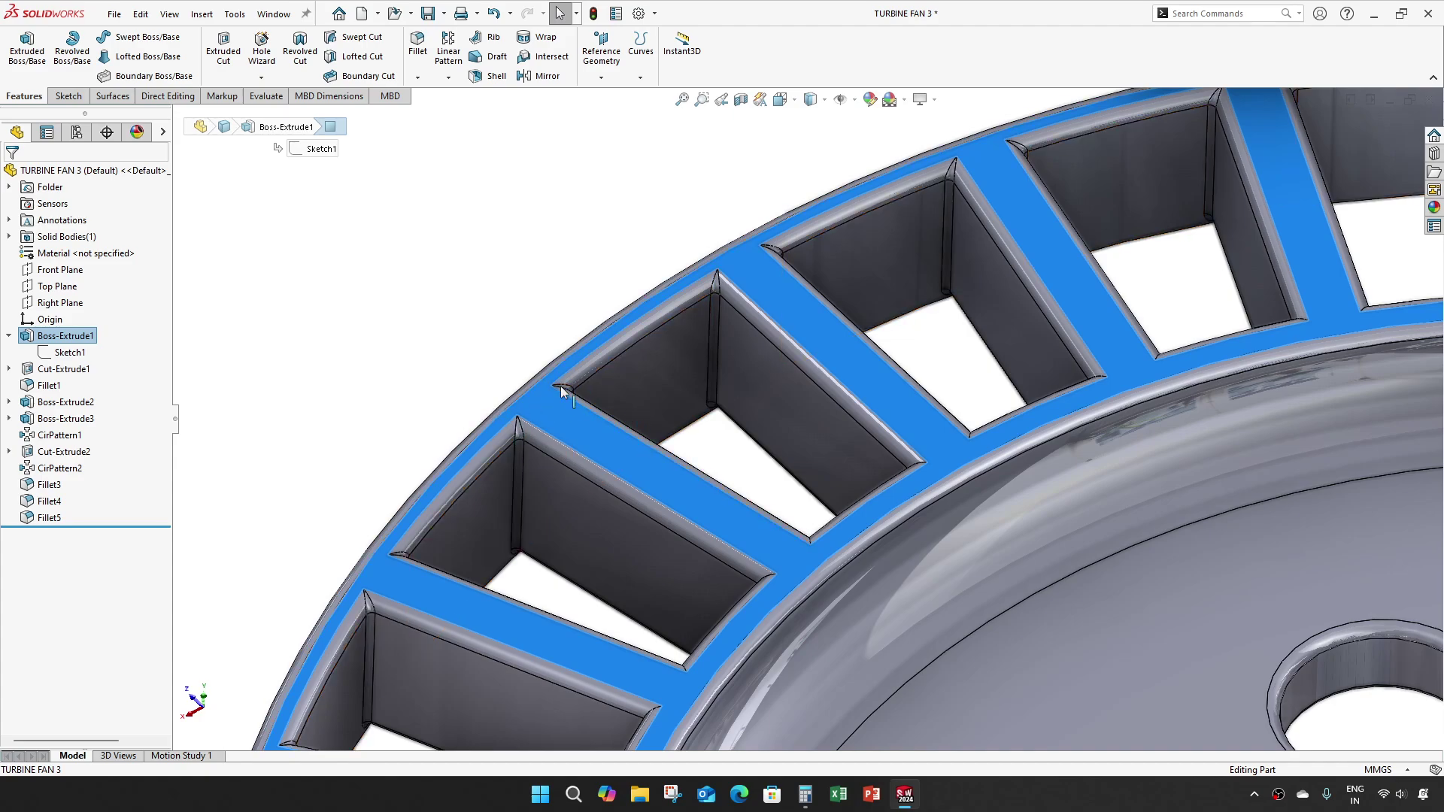
click(329, 265)
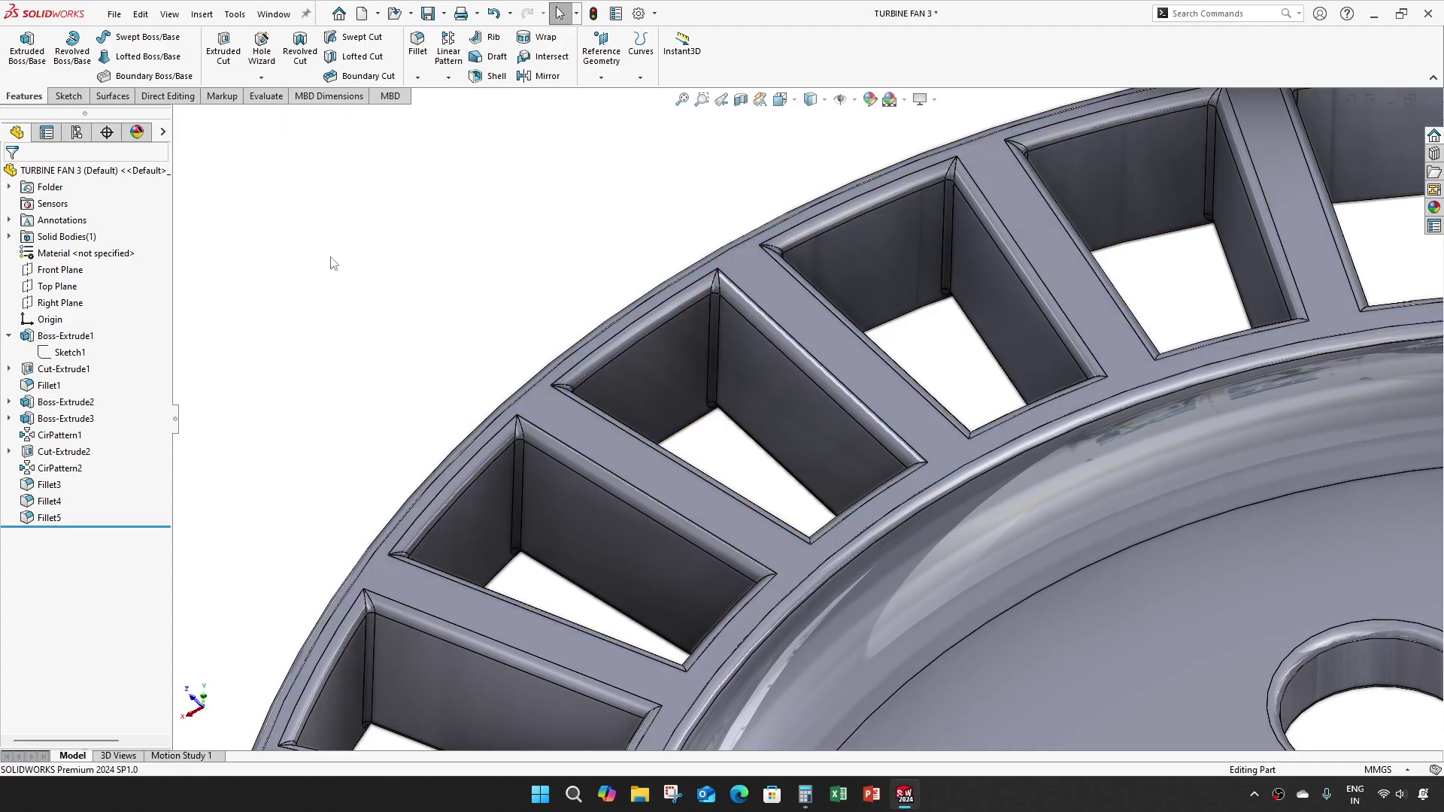
key(ctrl+s)
- Save the part under the new name TURBINE FAN 4 in the JET ENGINE folder
middle_click(395, 292)
middle_click(395, 293)
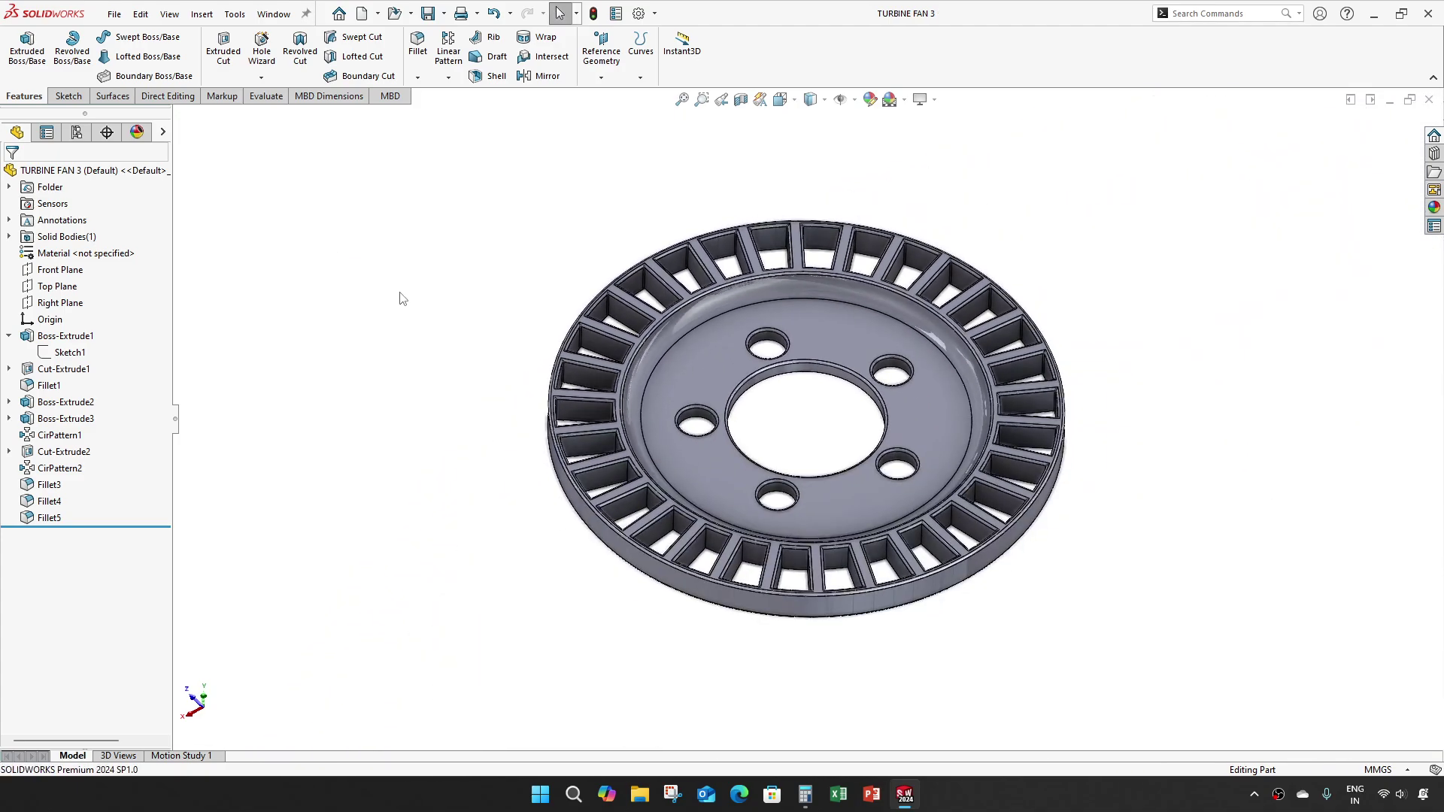
middle_drag(500, 310, 516, 442)
scroll(740, 394, down, 3)
mouse_move(741, 395)
middle_down()
mouse_move(720, 412)
mouse_move(768, 396)
middle_up()
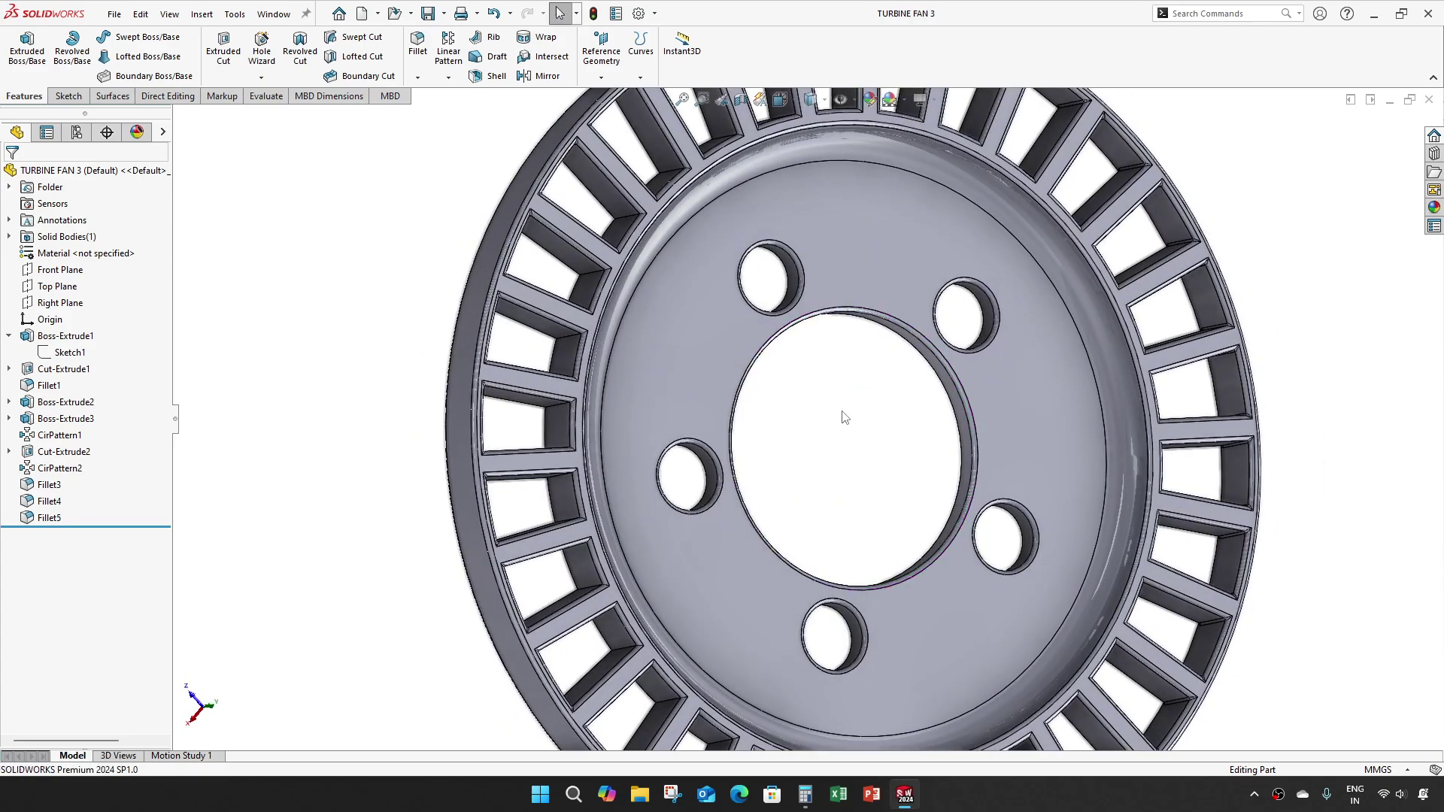
scroll(843, 411, down, 1)
middle_drag(843, 411, 804, 373)
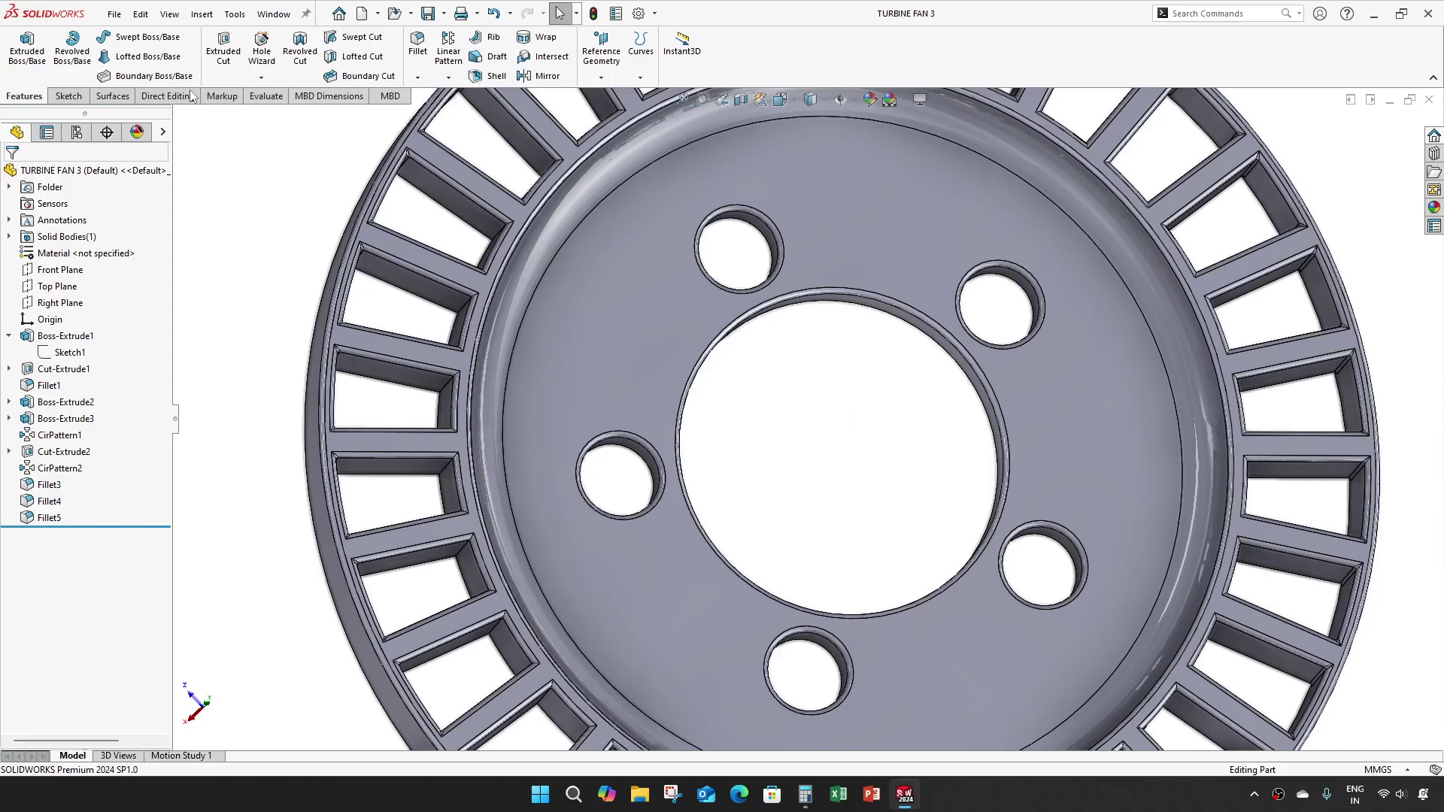
click(115, 13)
click(145, 198)
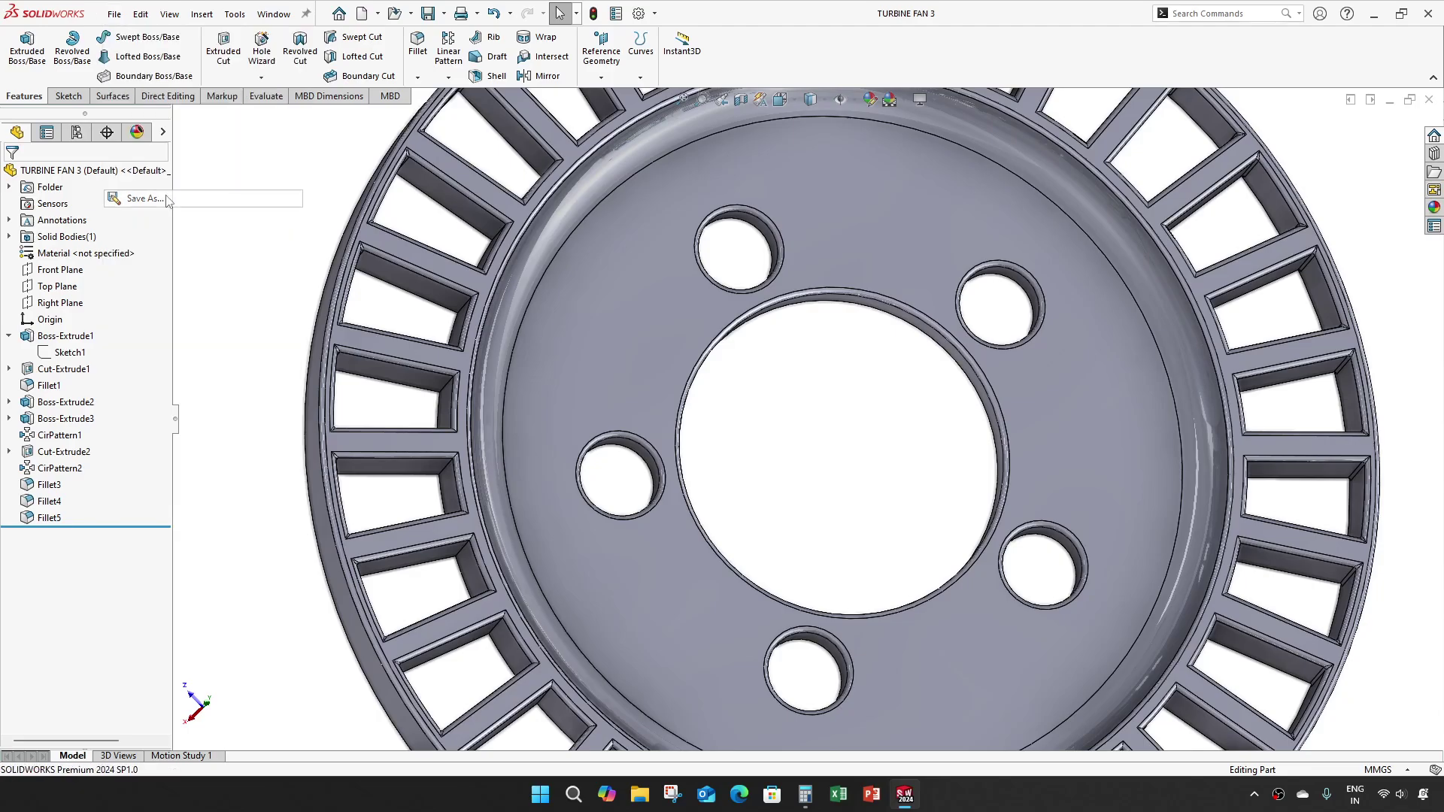
click(648, 462)
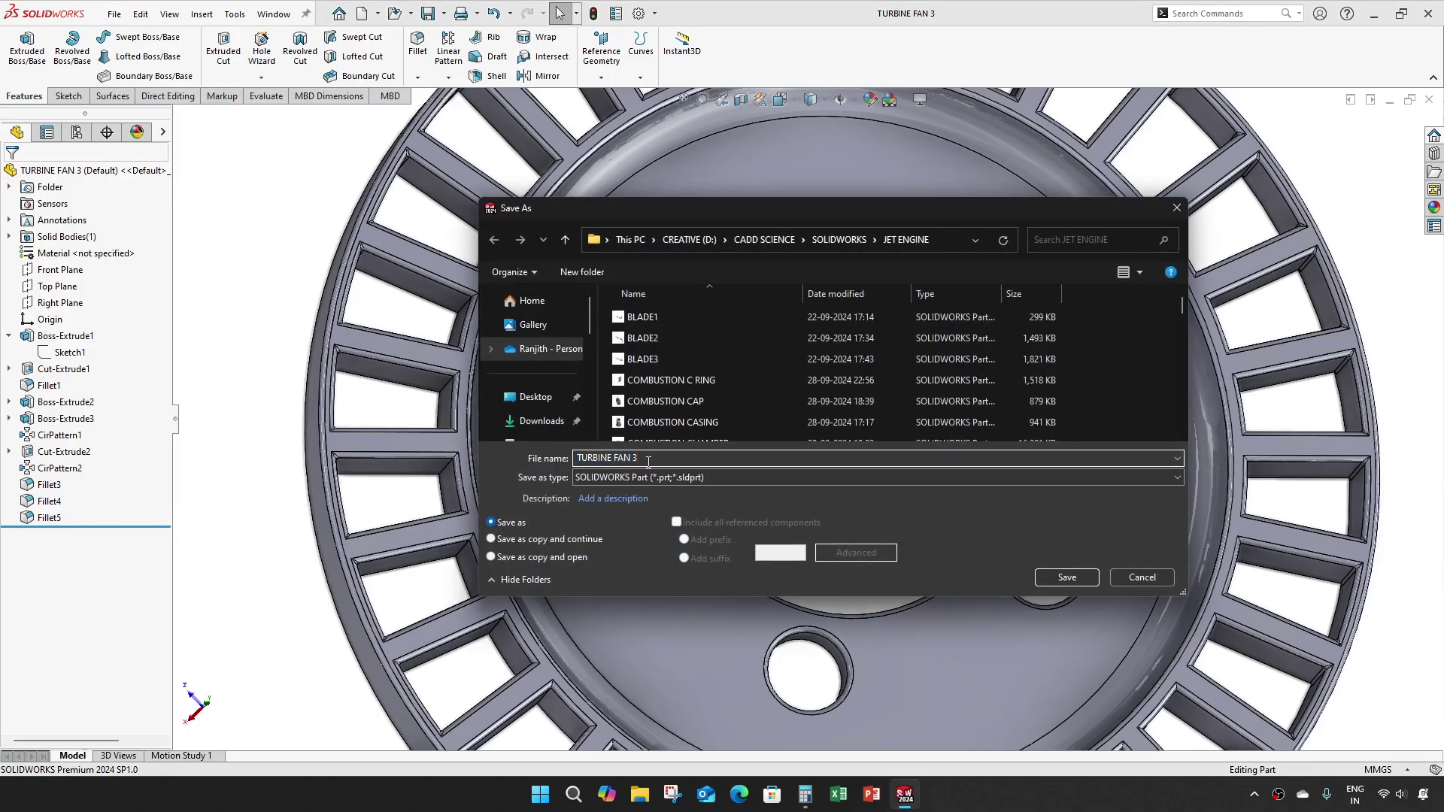
key(BackSpace)
text(4)
key(Return)
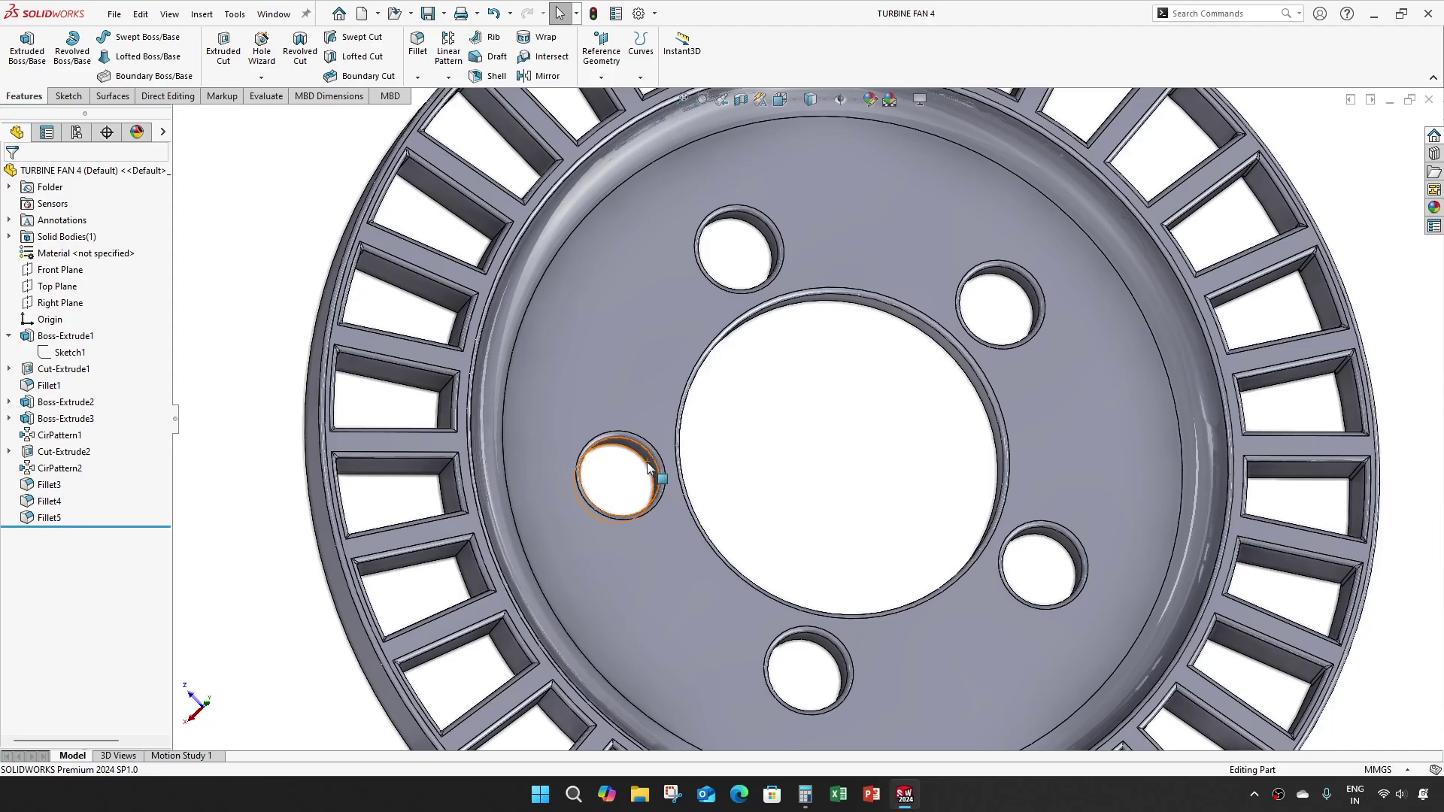
- Roll the model back to just after Boss-Extrude1 and collapse that feature in the tree
key(f)
key(ctrl+7)
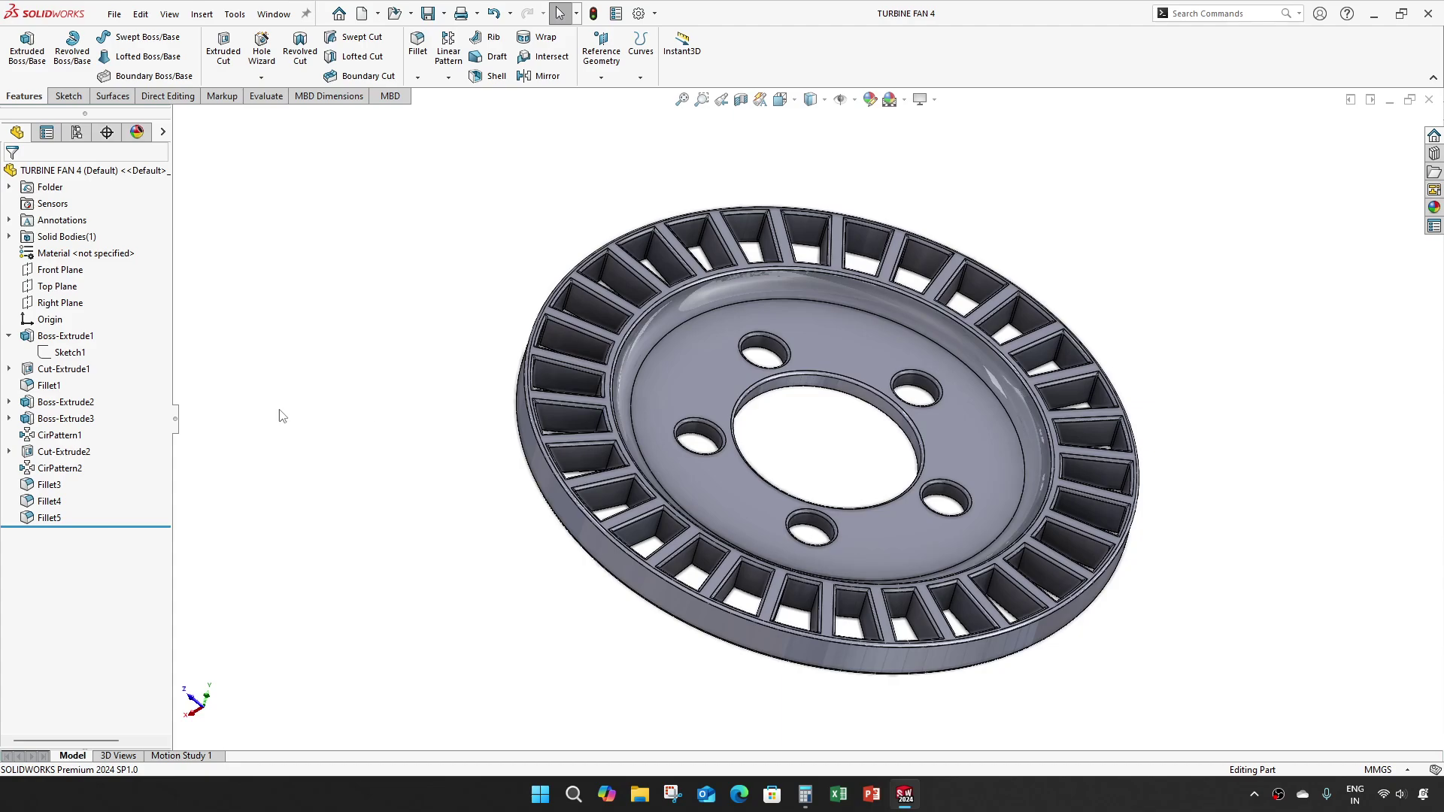
drag(88, 525, 130, 364)
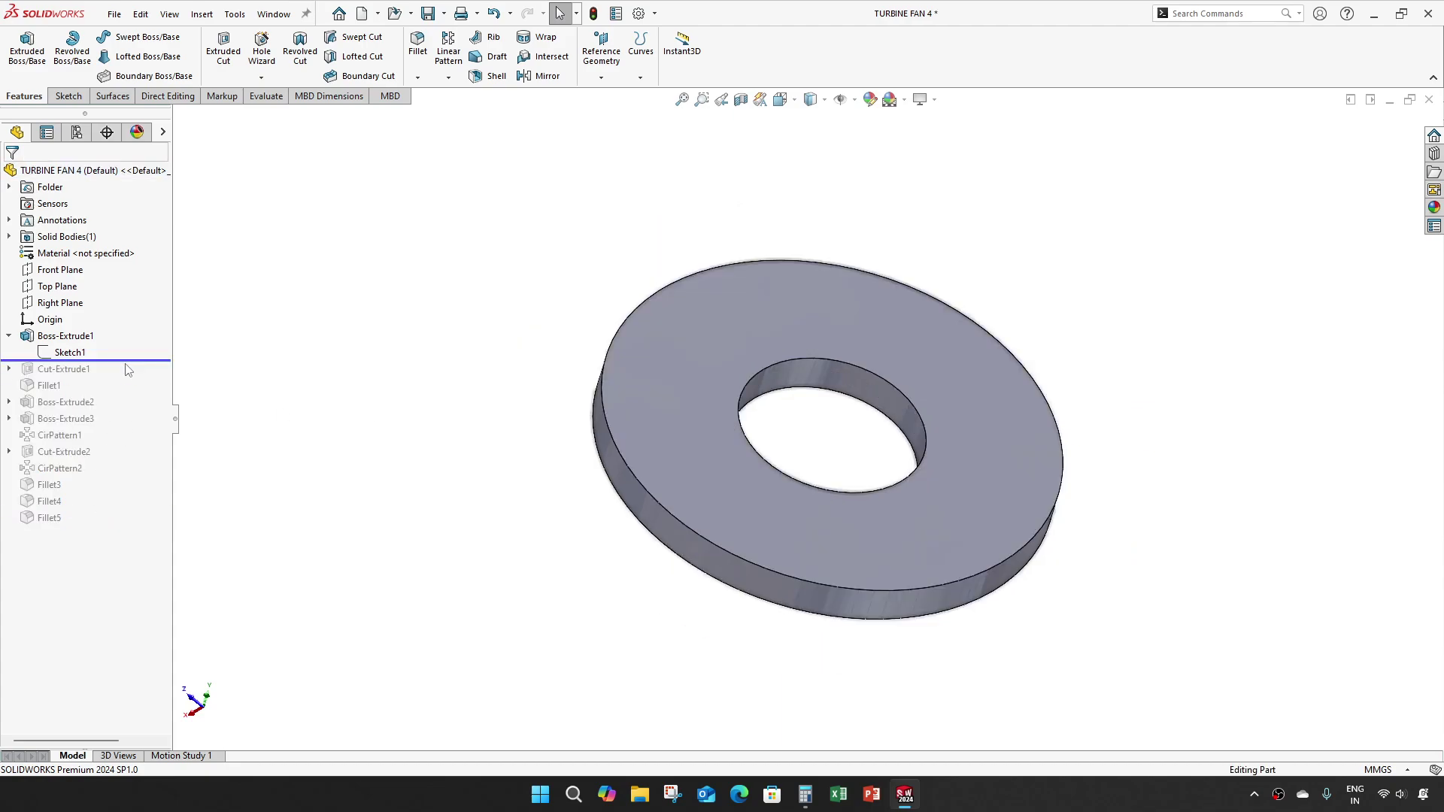
click(9, 337)
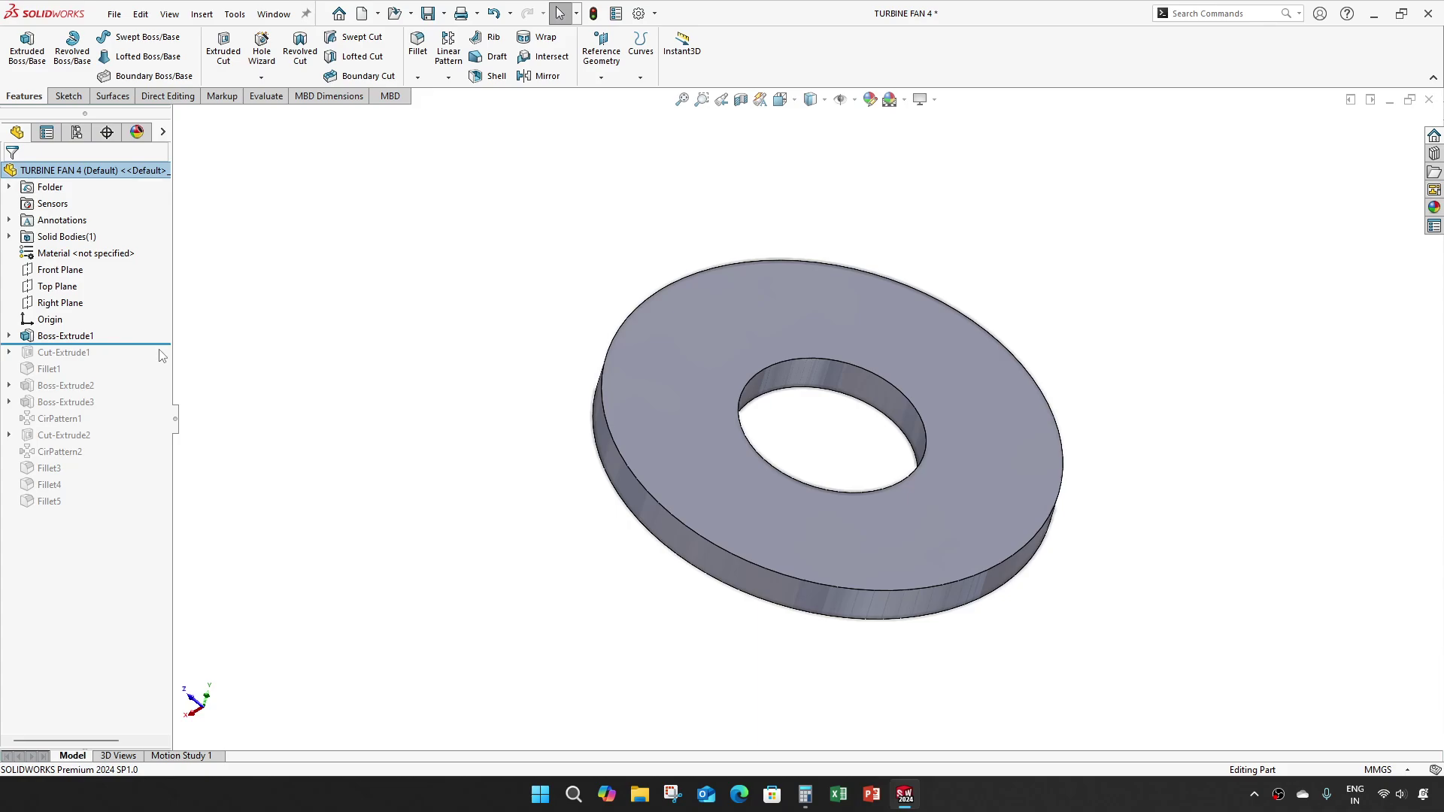
- Edit the sketch of Boss-Extrude1 and set the disc's outer diameter to 145 mm
click(101, 337)
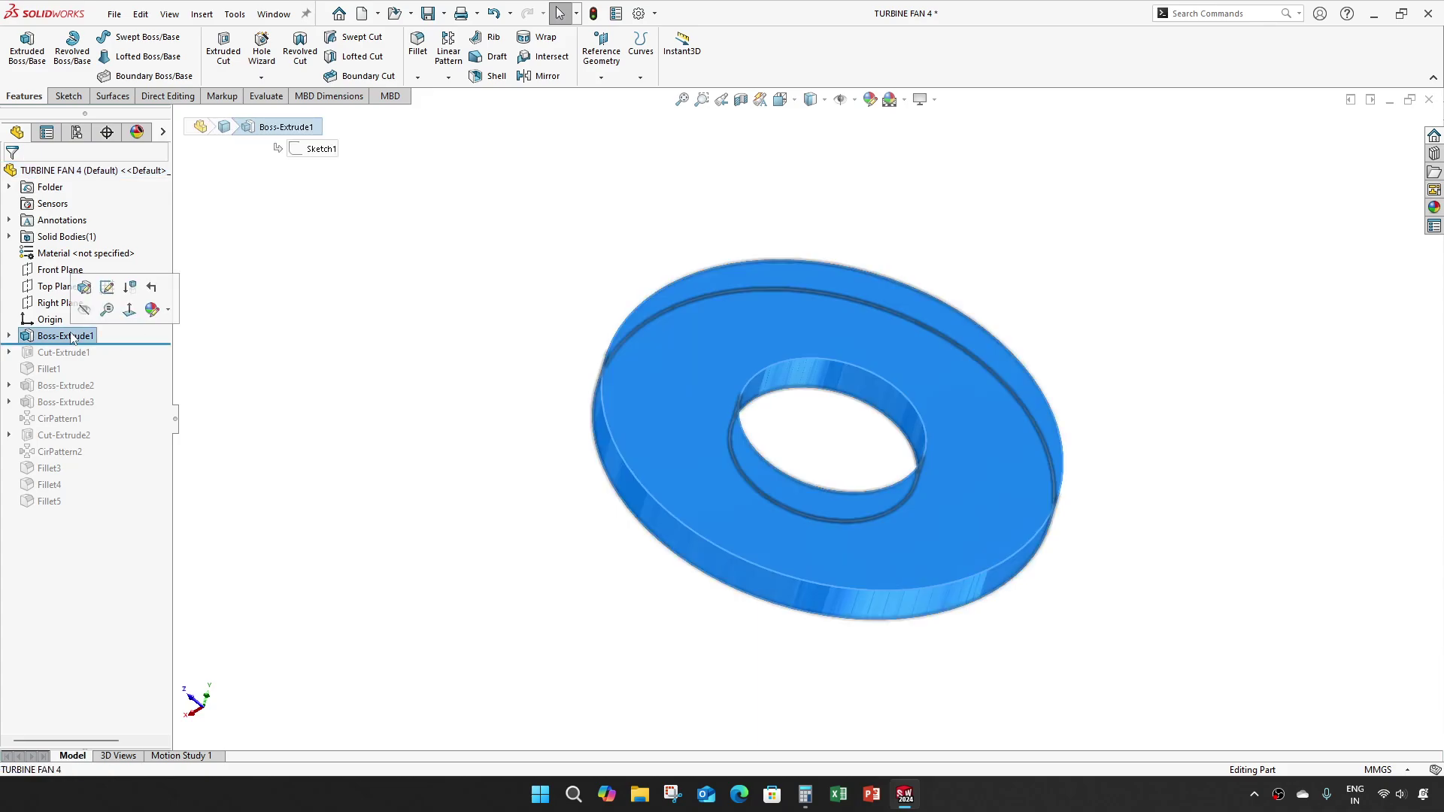
click(107, 298)
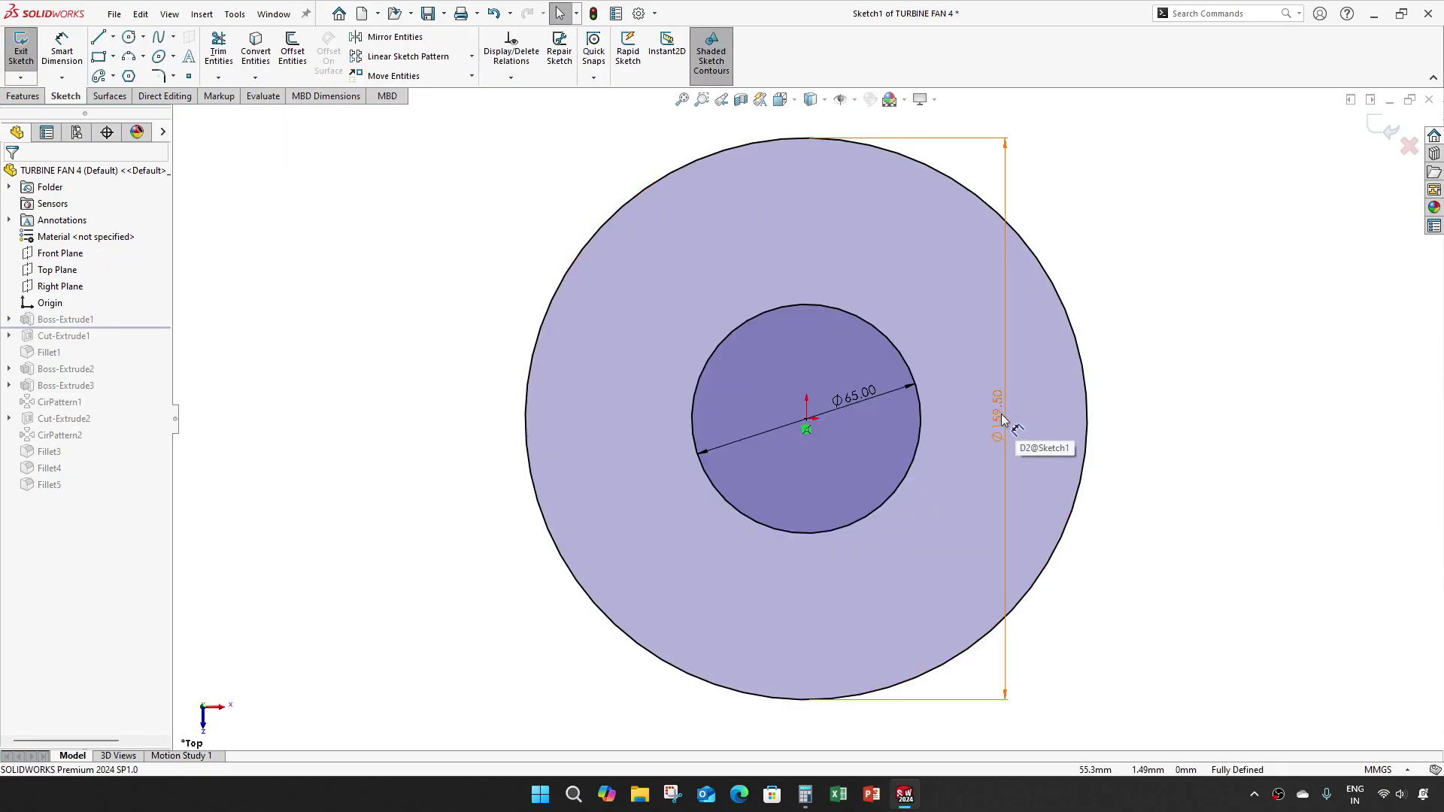
double_click(1001, 416)
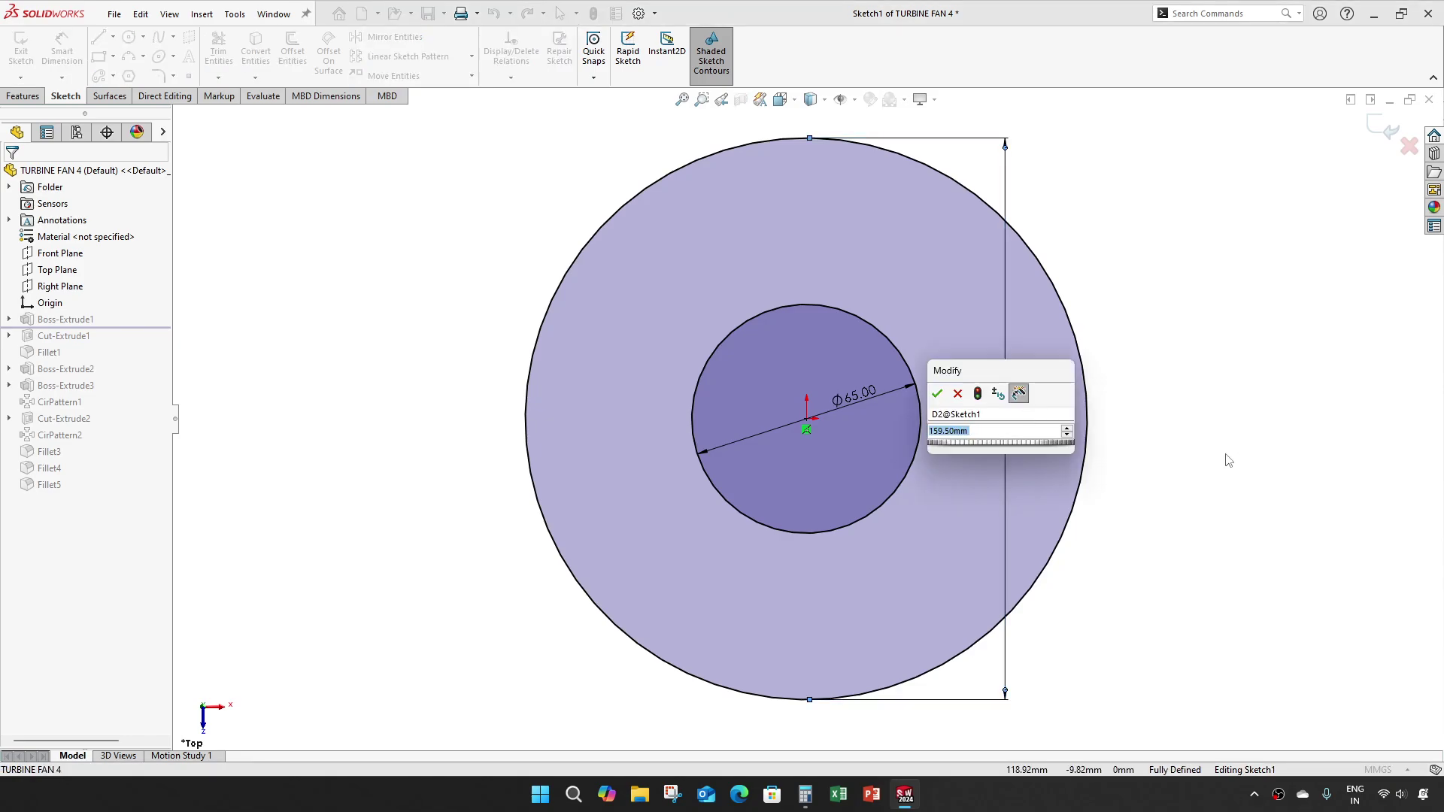
text(139.5)
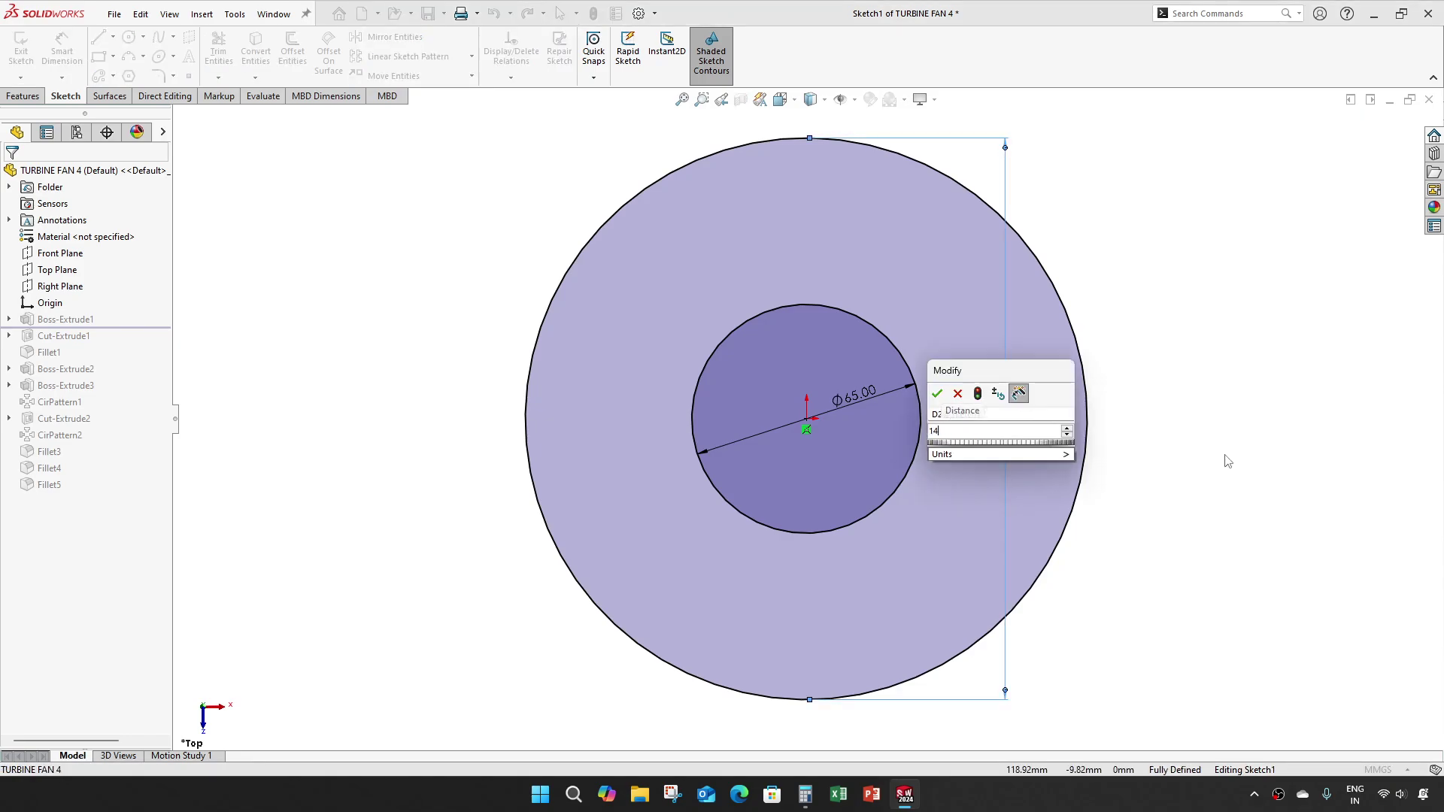
key(Return)
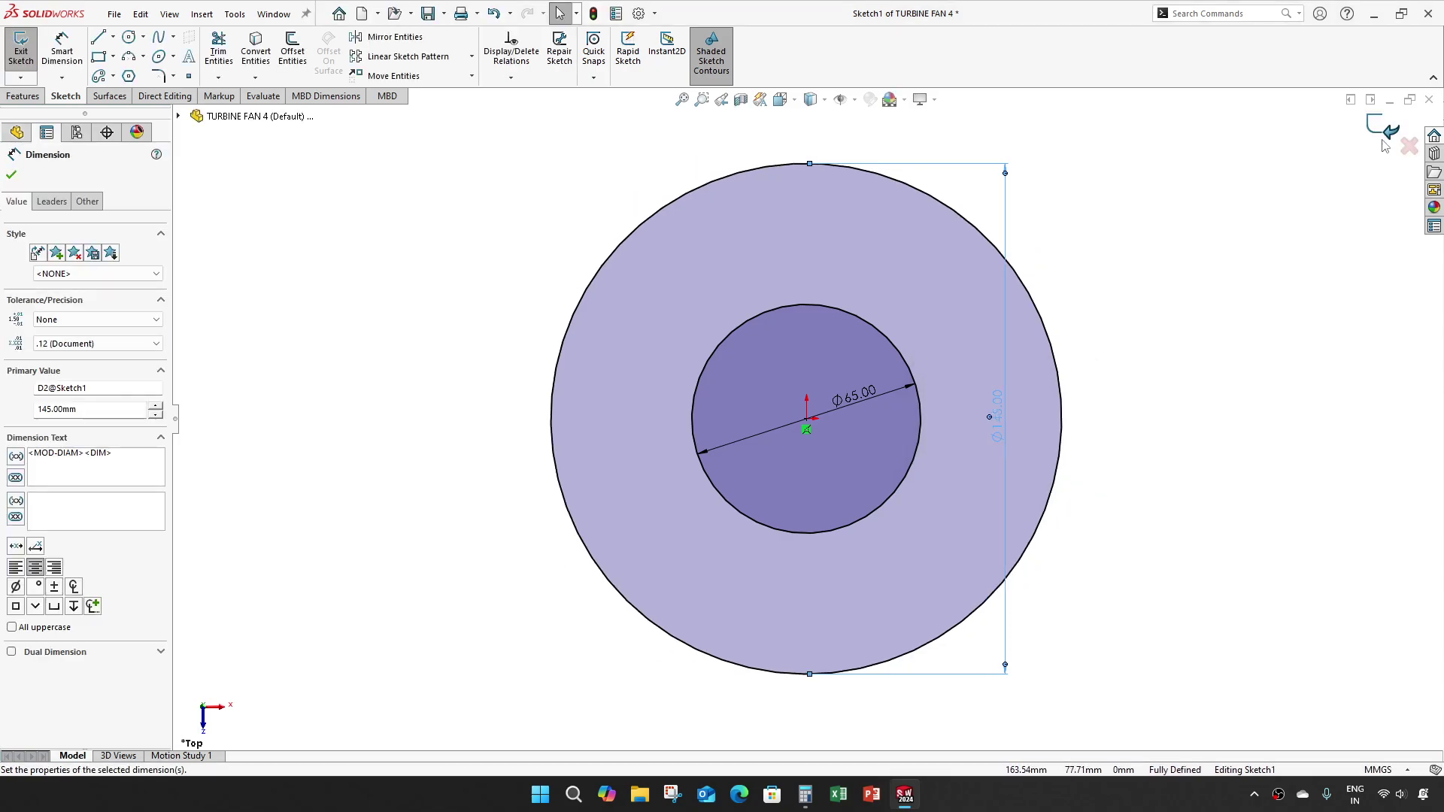
click(1380, 134)
- Check the extrusion depth of Boss-Extrude1 and close the feature definition
right_click(81, 336)
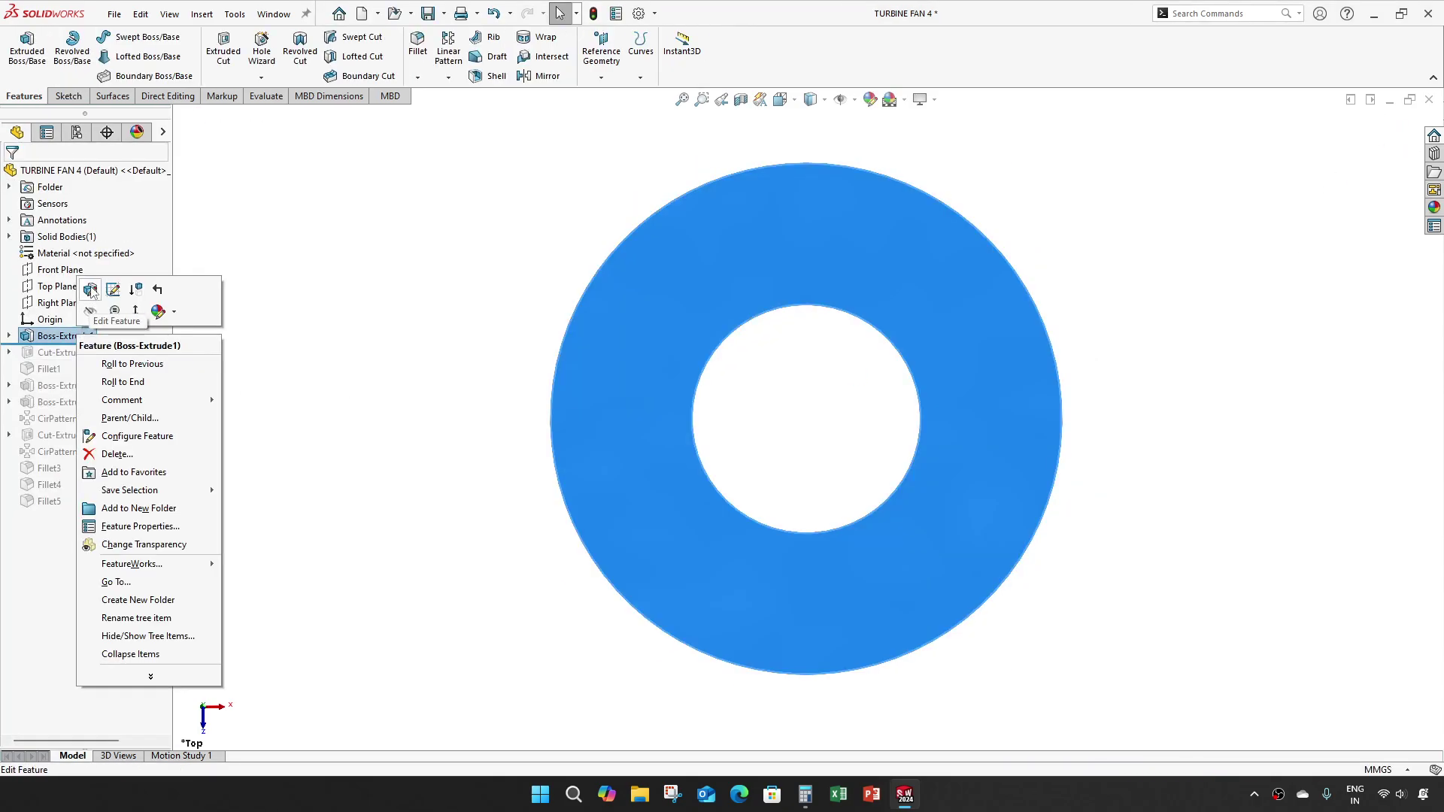
click(92, 292)
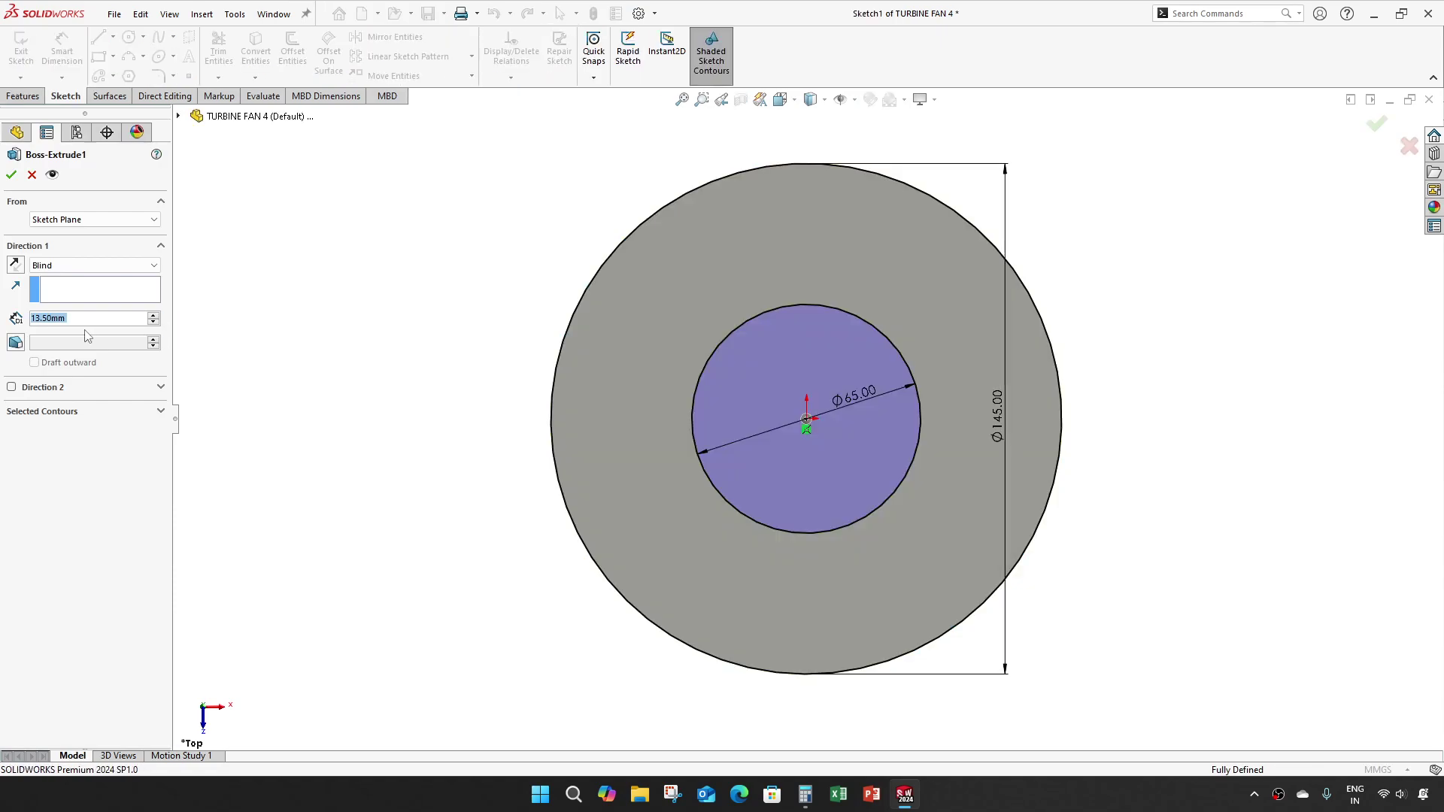
click(12, 174)
click(1198, 178)
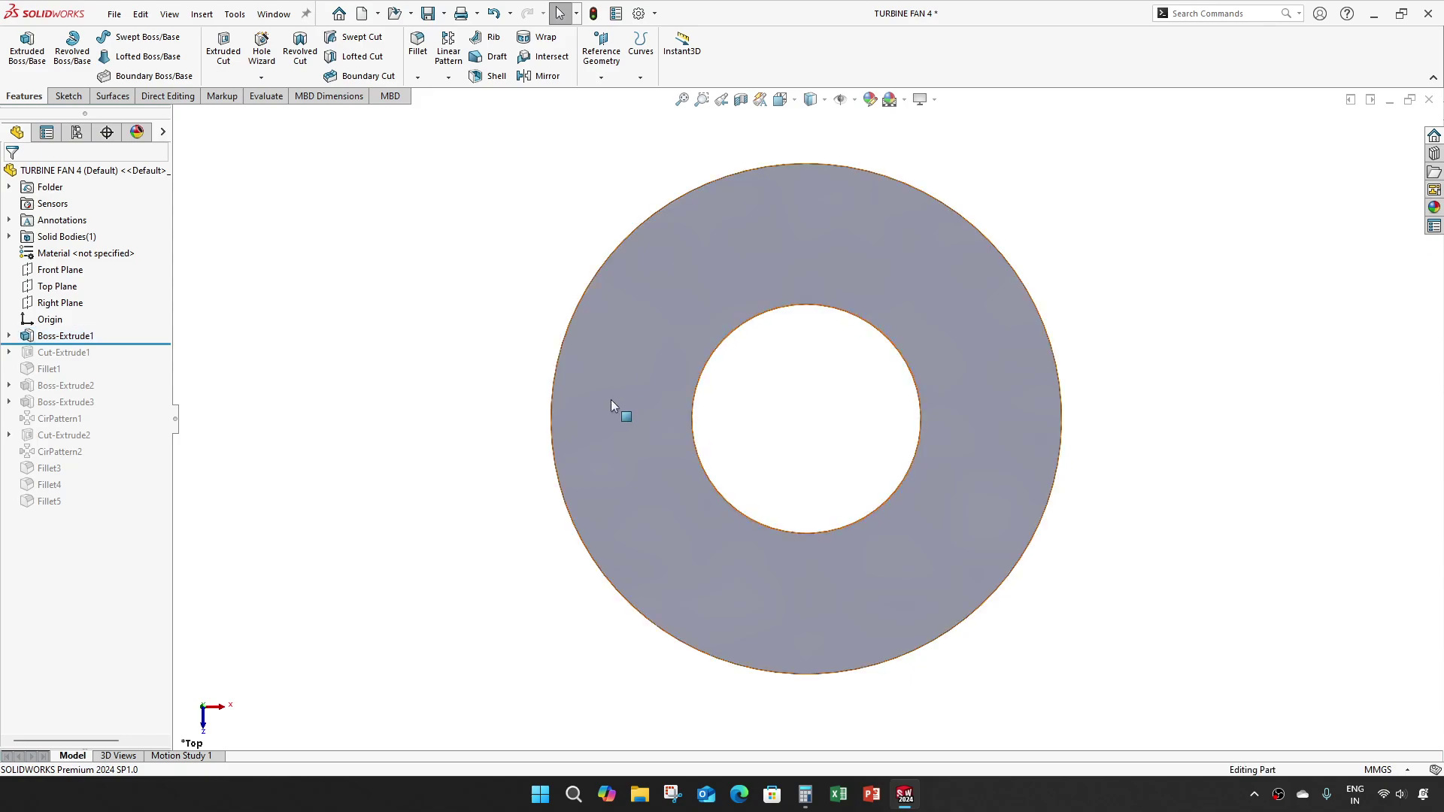
- Roll the model forward past Cut-Extrude1 and set its sketch circle's diameter to 137 mm
scroll(611, 399, up, 2)
drag(110, 345, 114, 360)
right_click(99, 355)
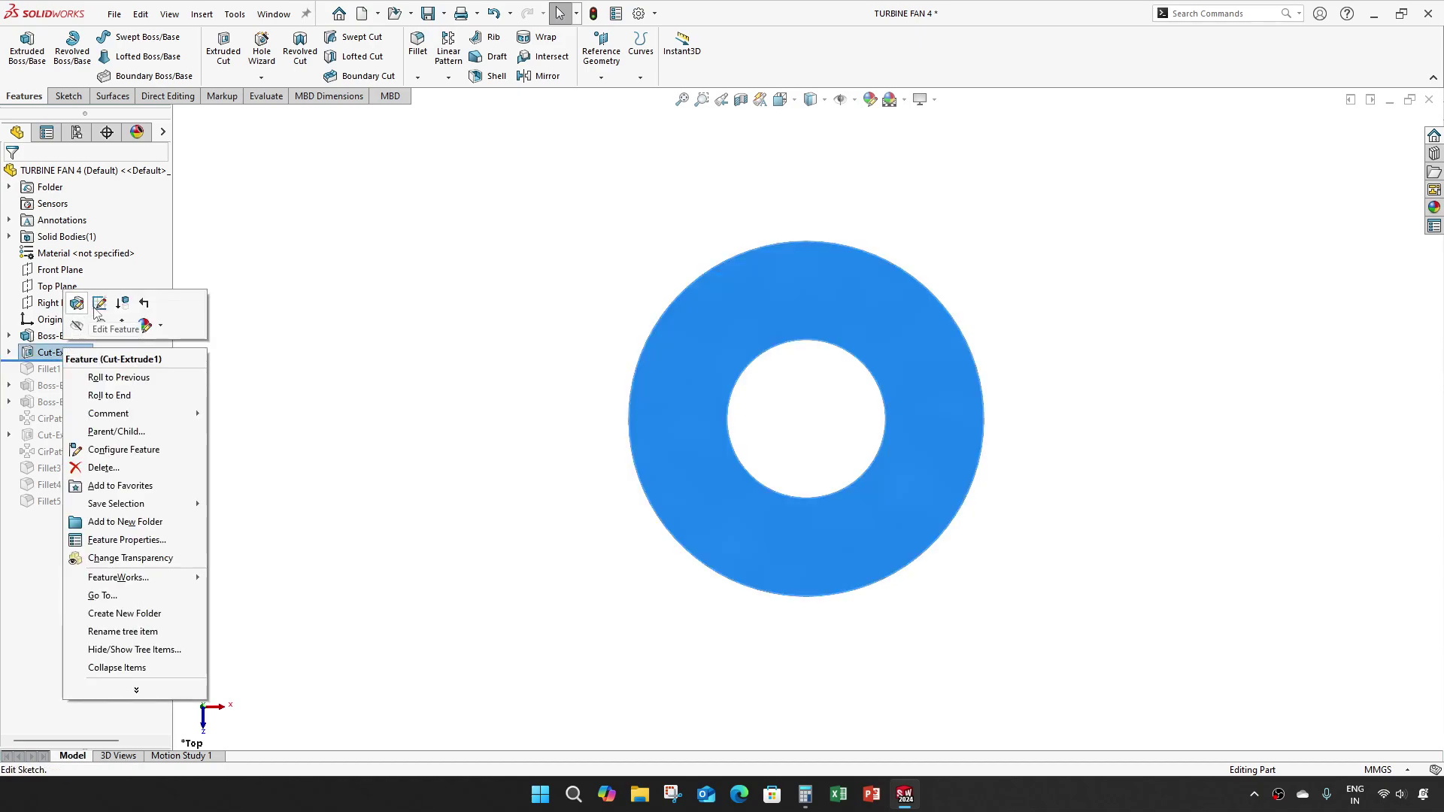
click(98, 304)
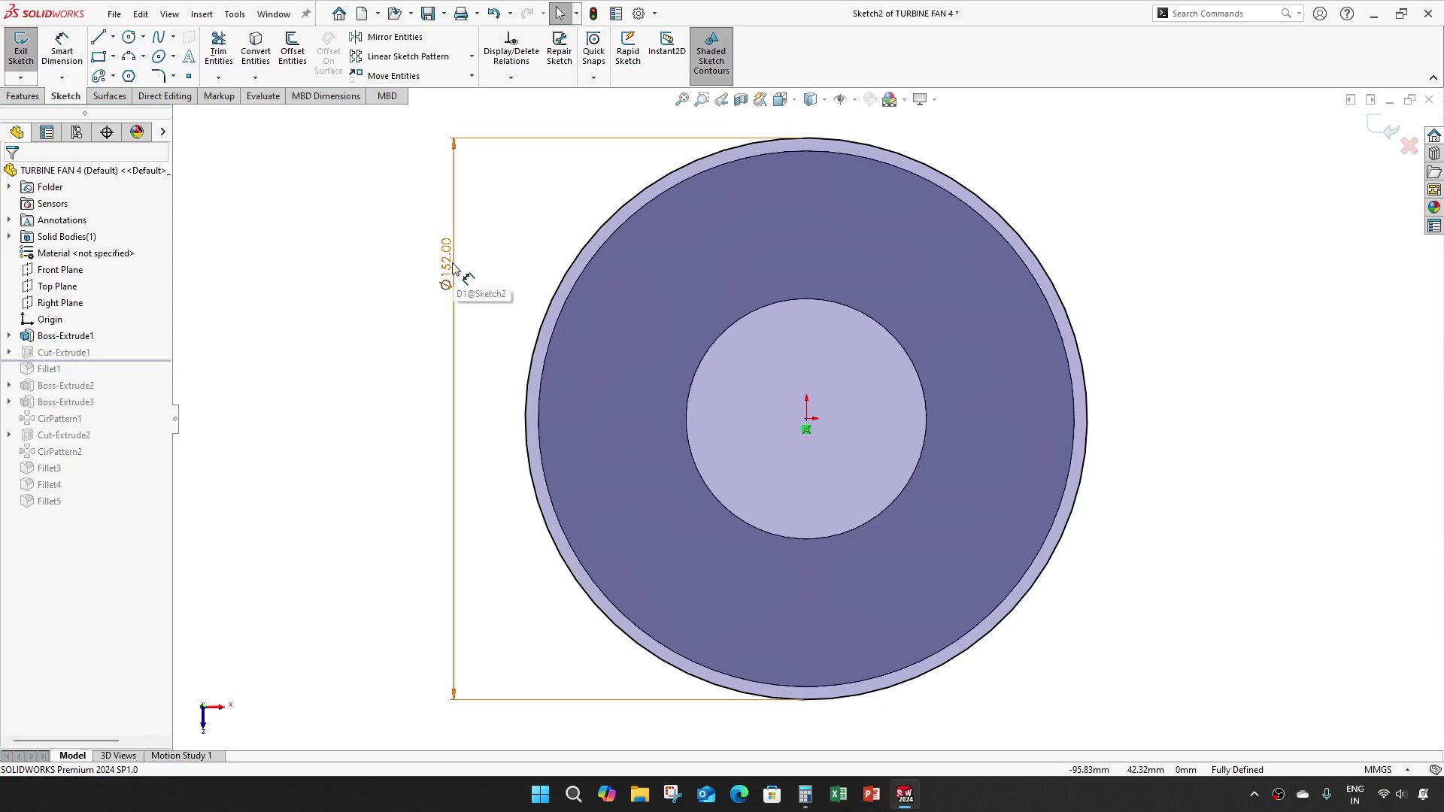
double_click(453, 268)
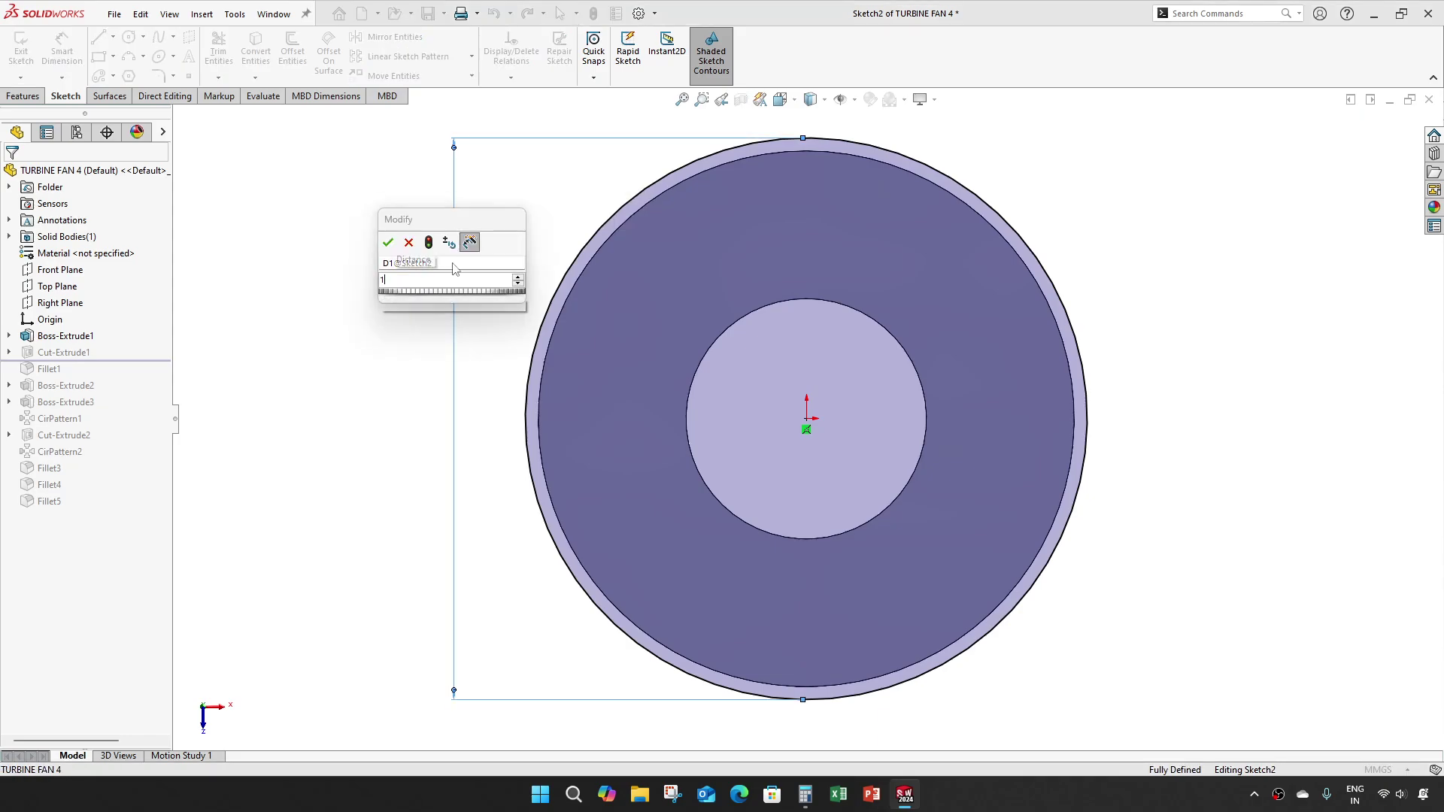
text(137)
key(Return)
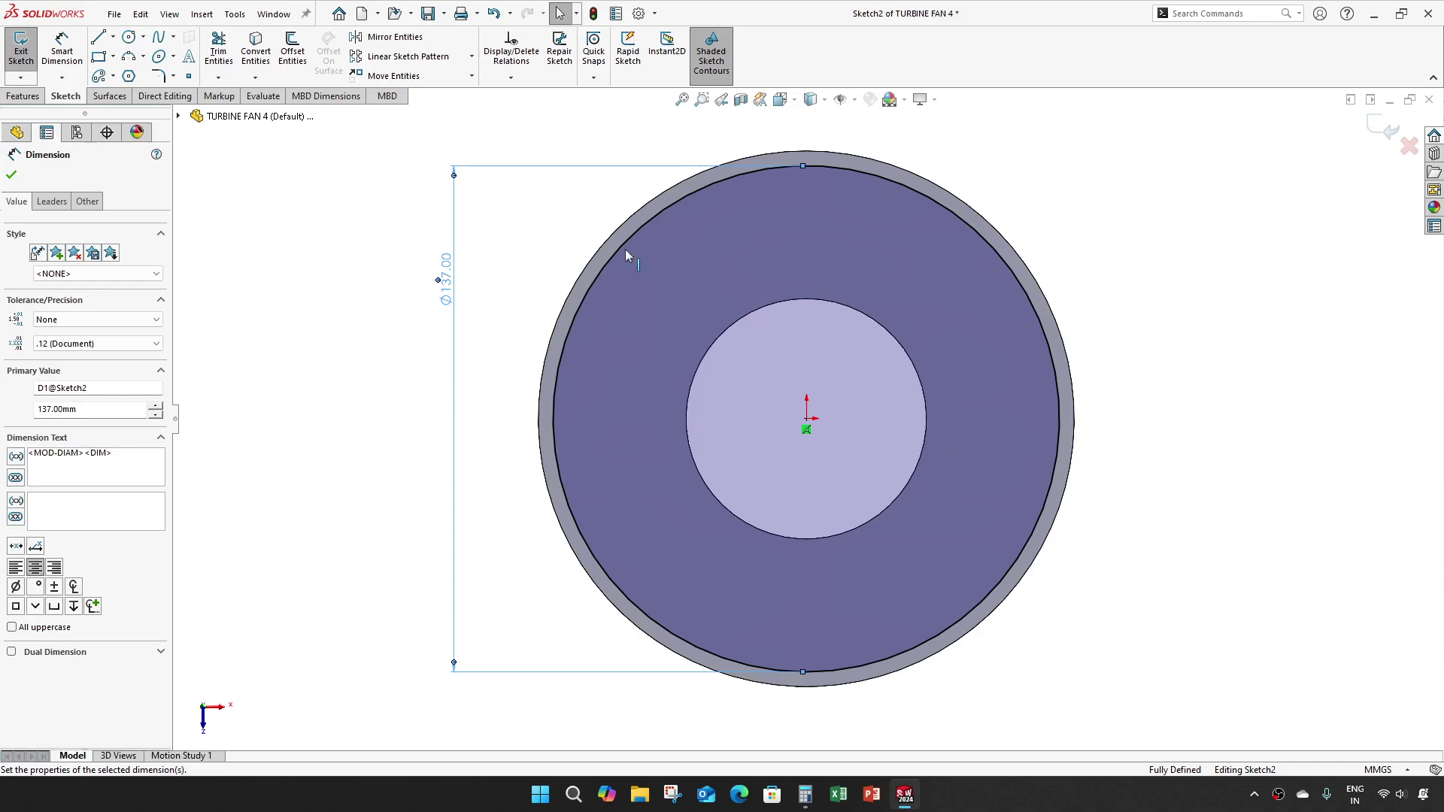
click(1374, 128)
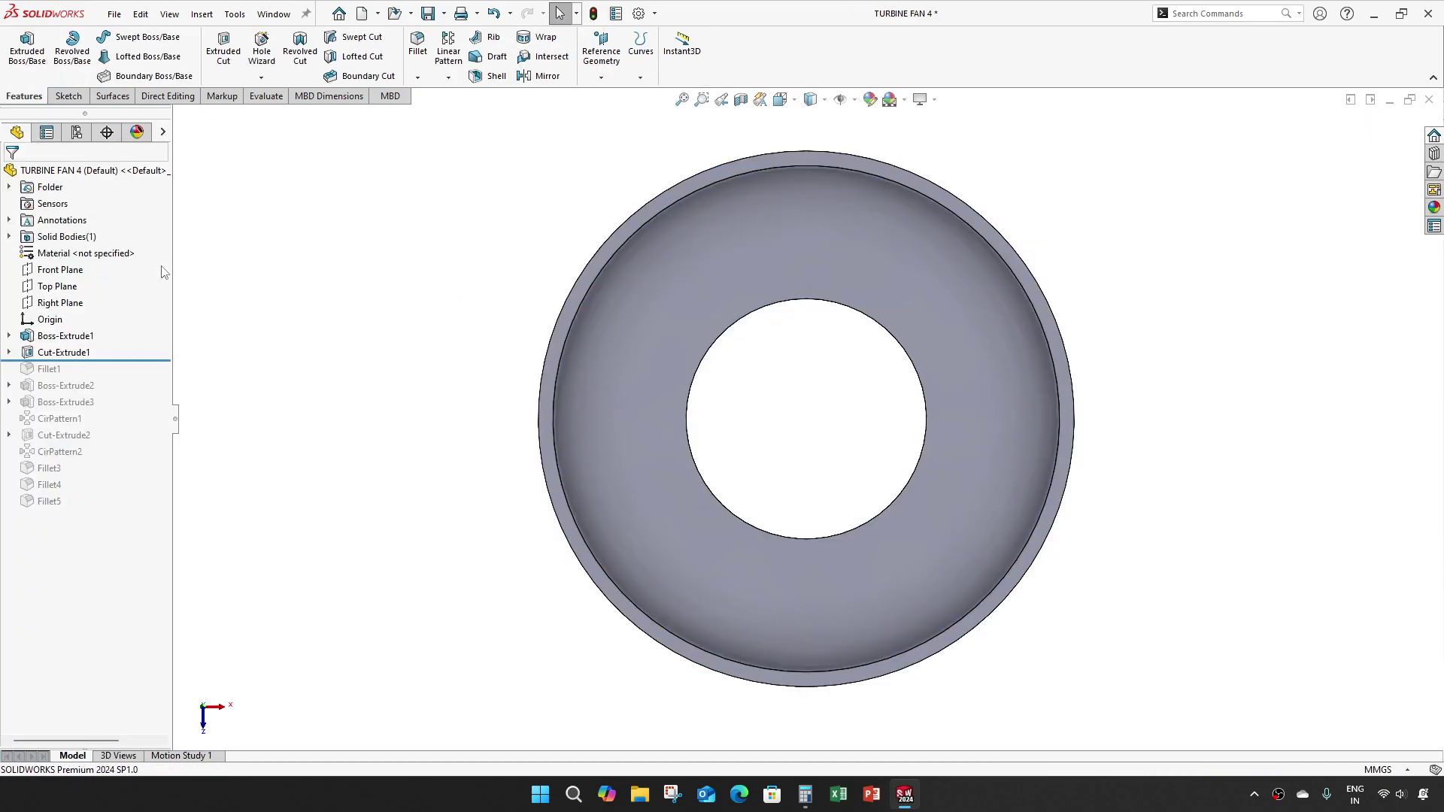
- Edit Cut-Extrude1 and set its blind cut depth to 6 mm
right_click(75, 352)
click(88, 306)
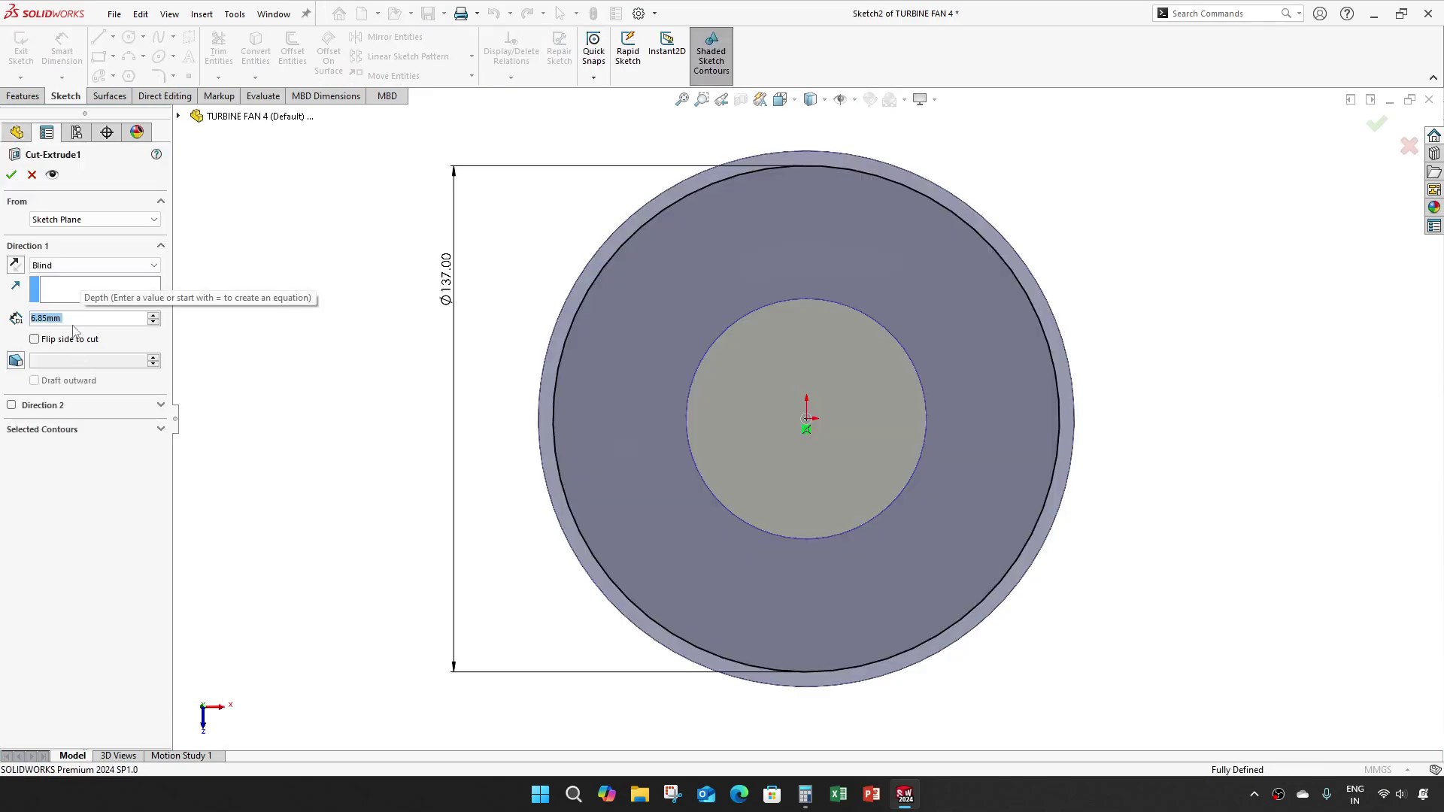
text(6)
key(Return)
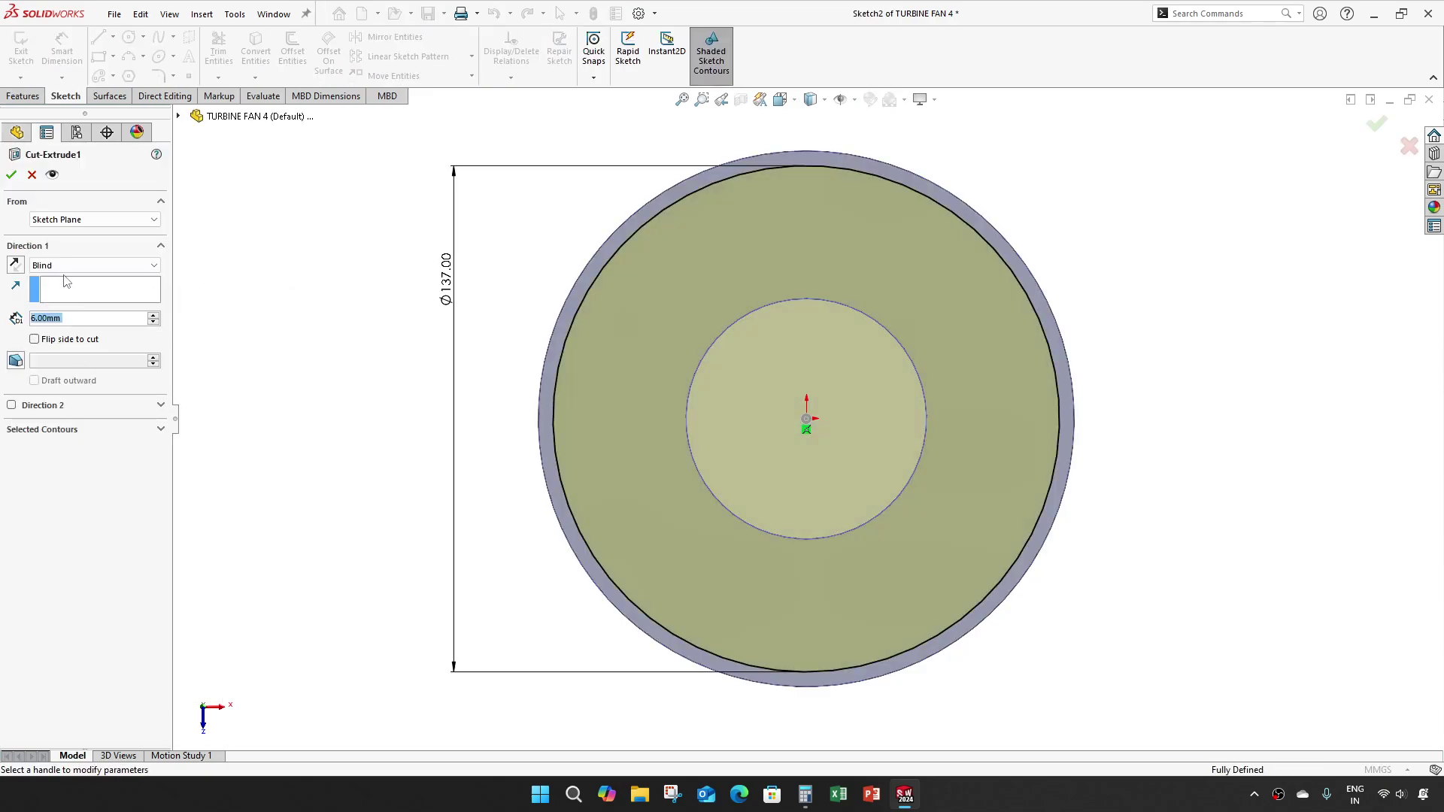
click(12, 175)
- Roll forward past Boss-Extrude2 and set the outer circle's diameter in its ring sketch to 193 mm
drag(114, 361, 121, 392)
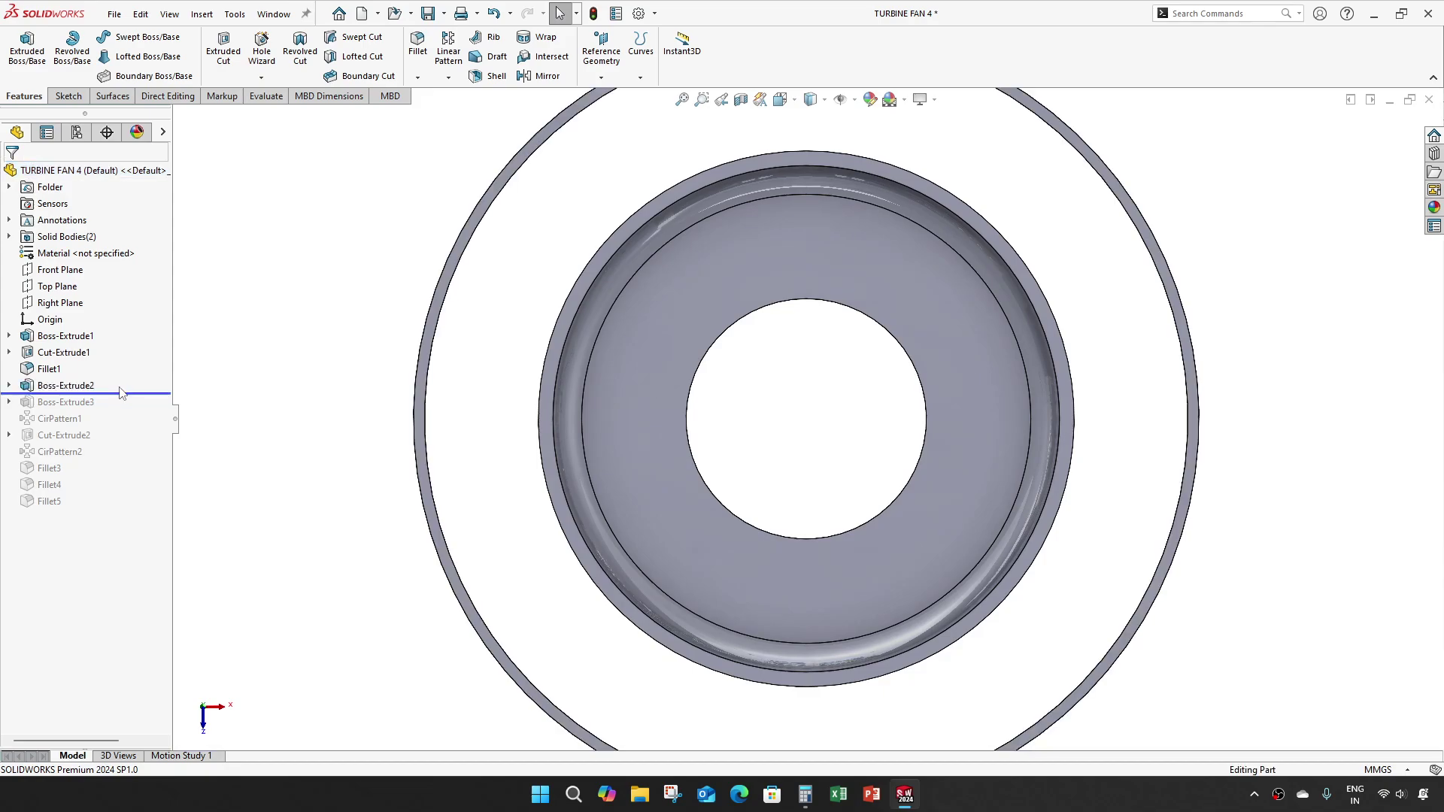
right_click(77, 389)
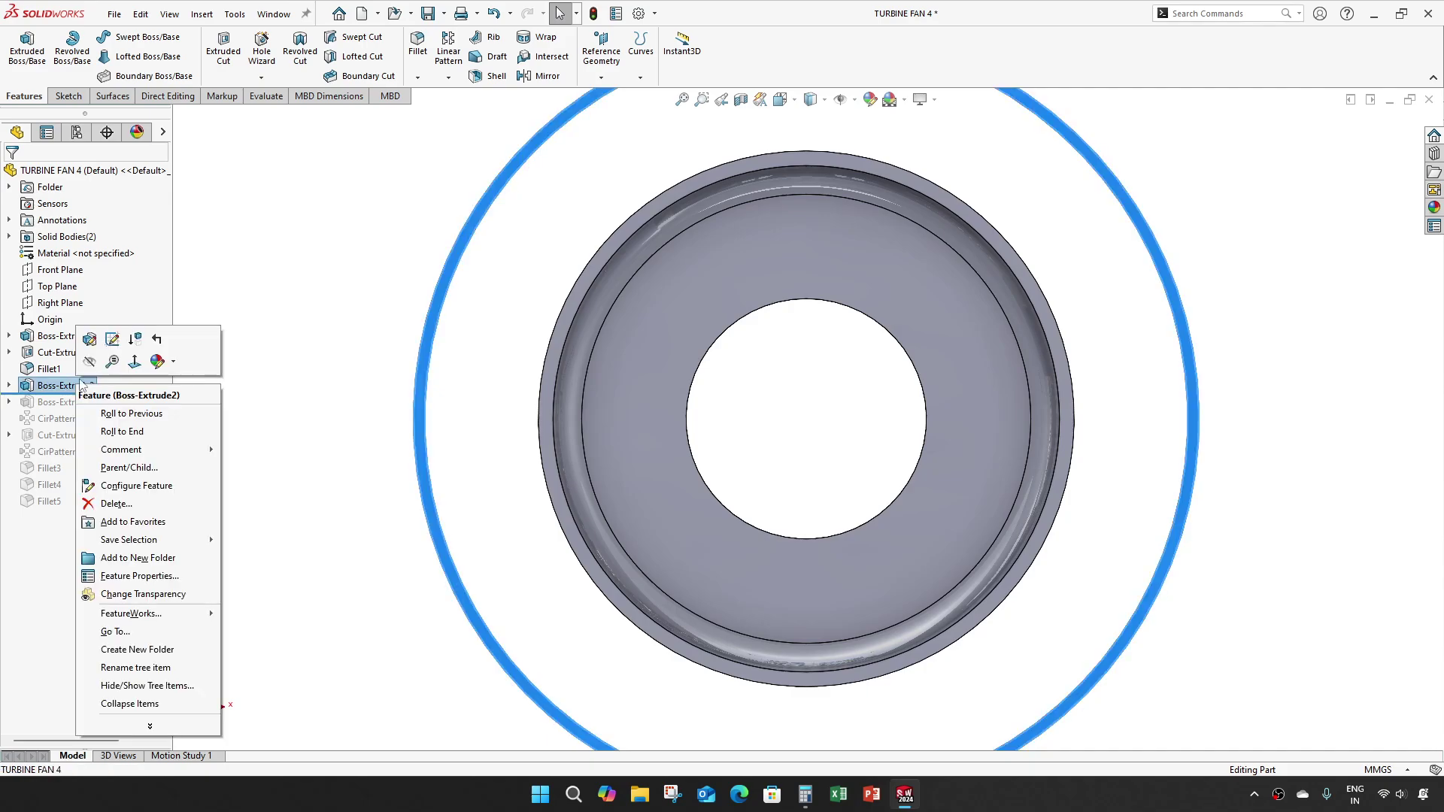
click(128, 351)
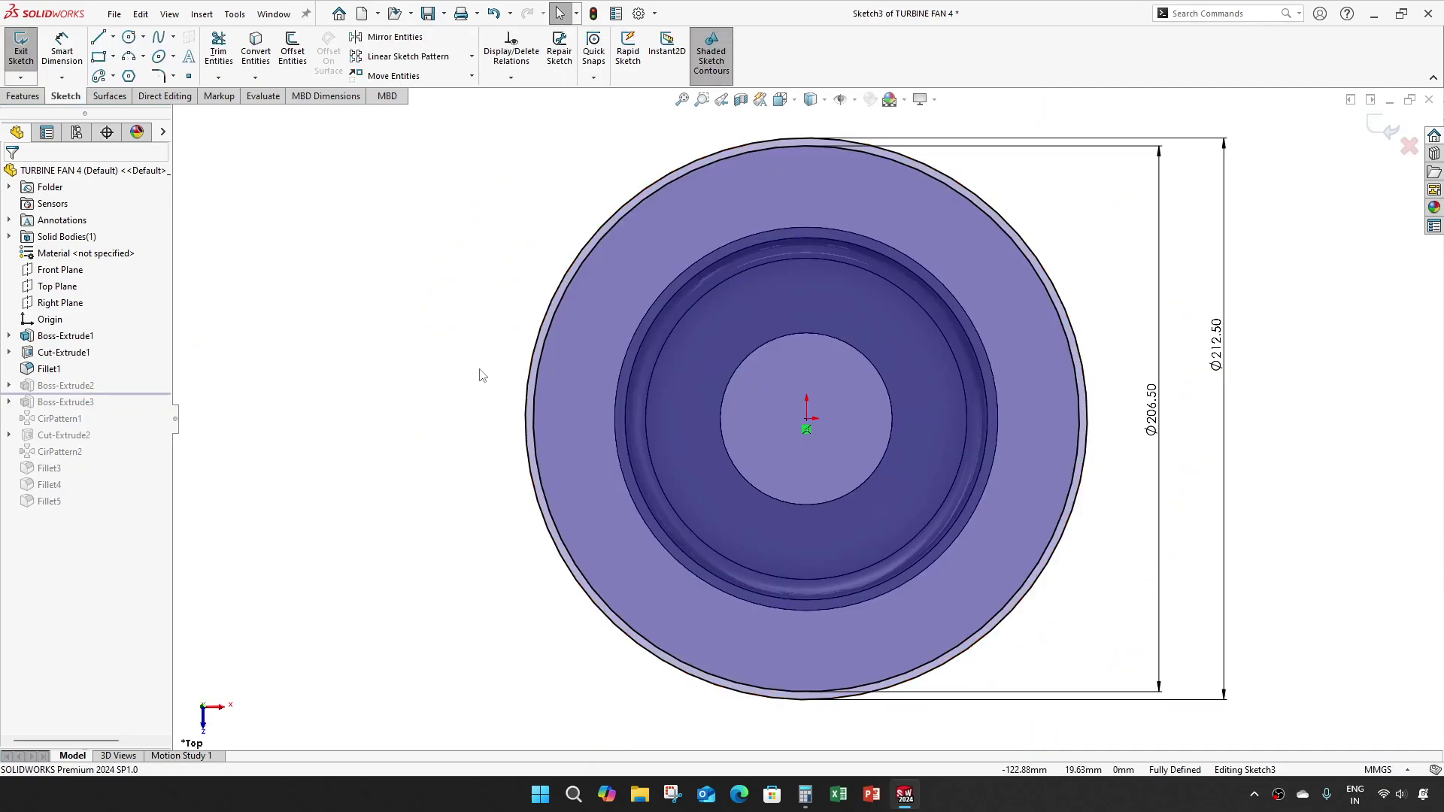
key(z)
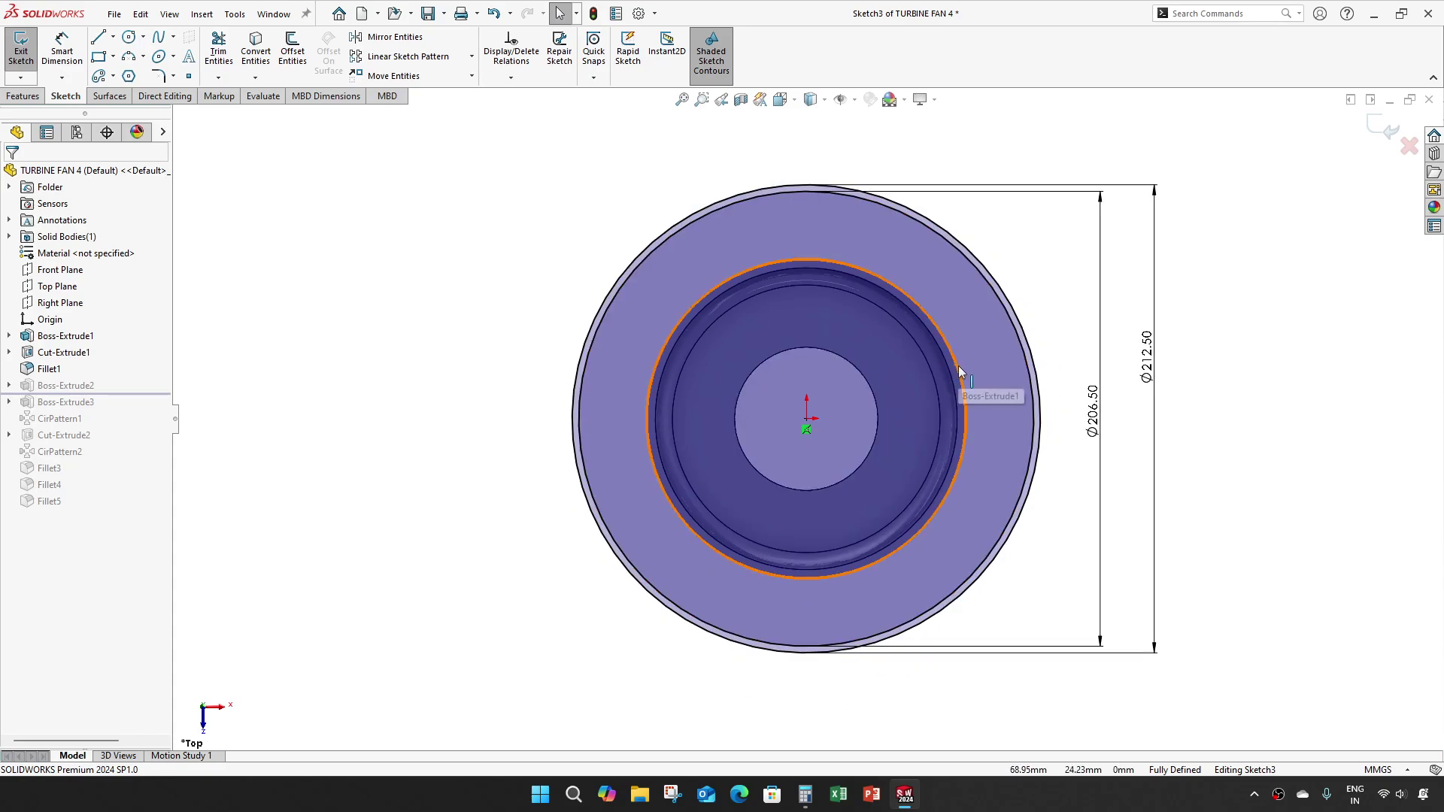
click(1148, 368)
double_click(1148, 368)
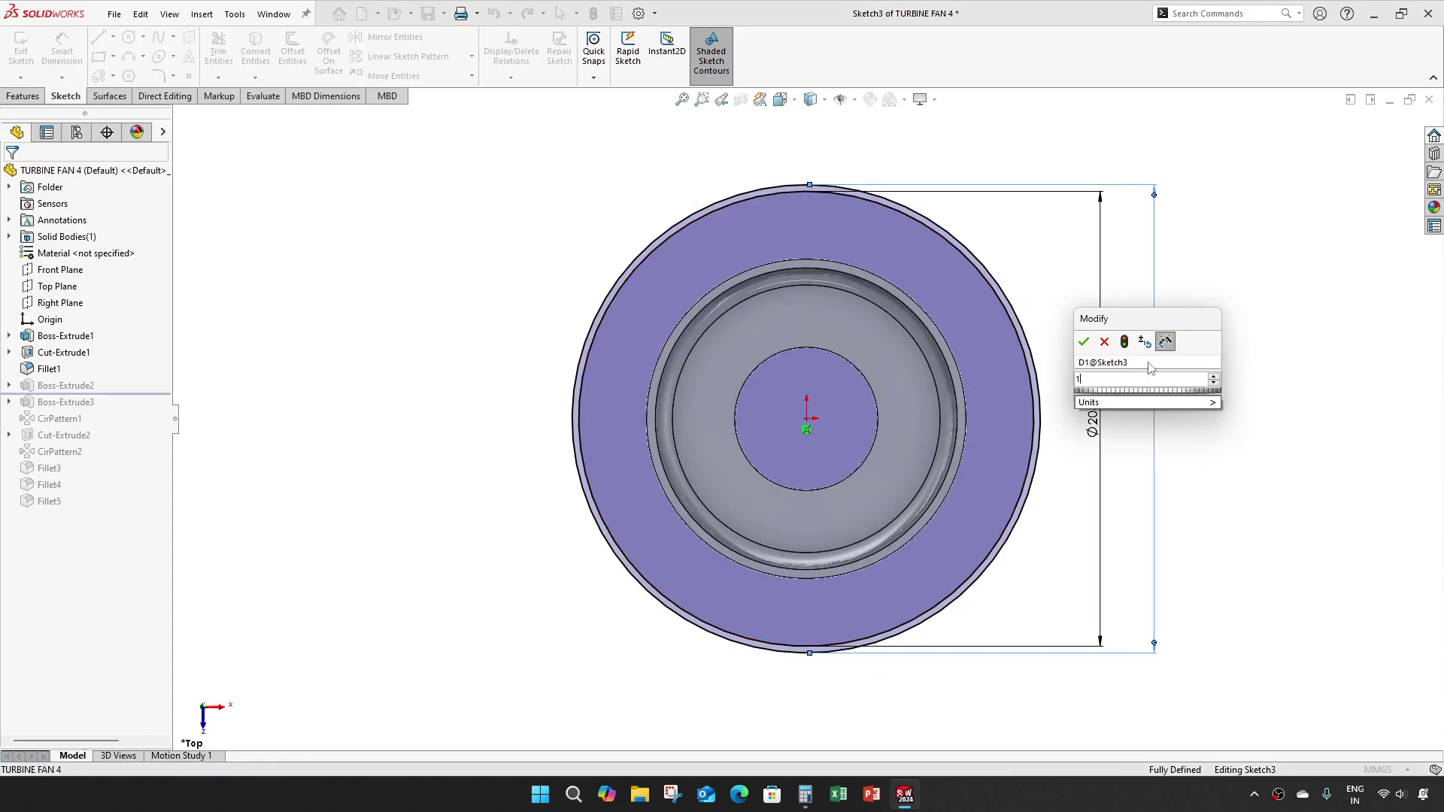
text(193)
key(Return)
scroll(1096, 413, down, 5)
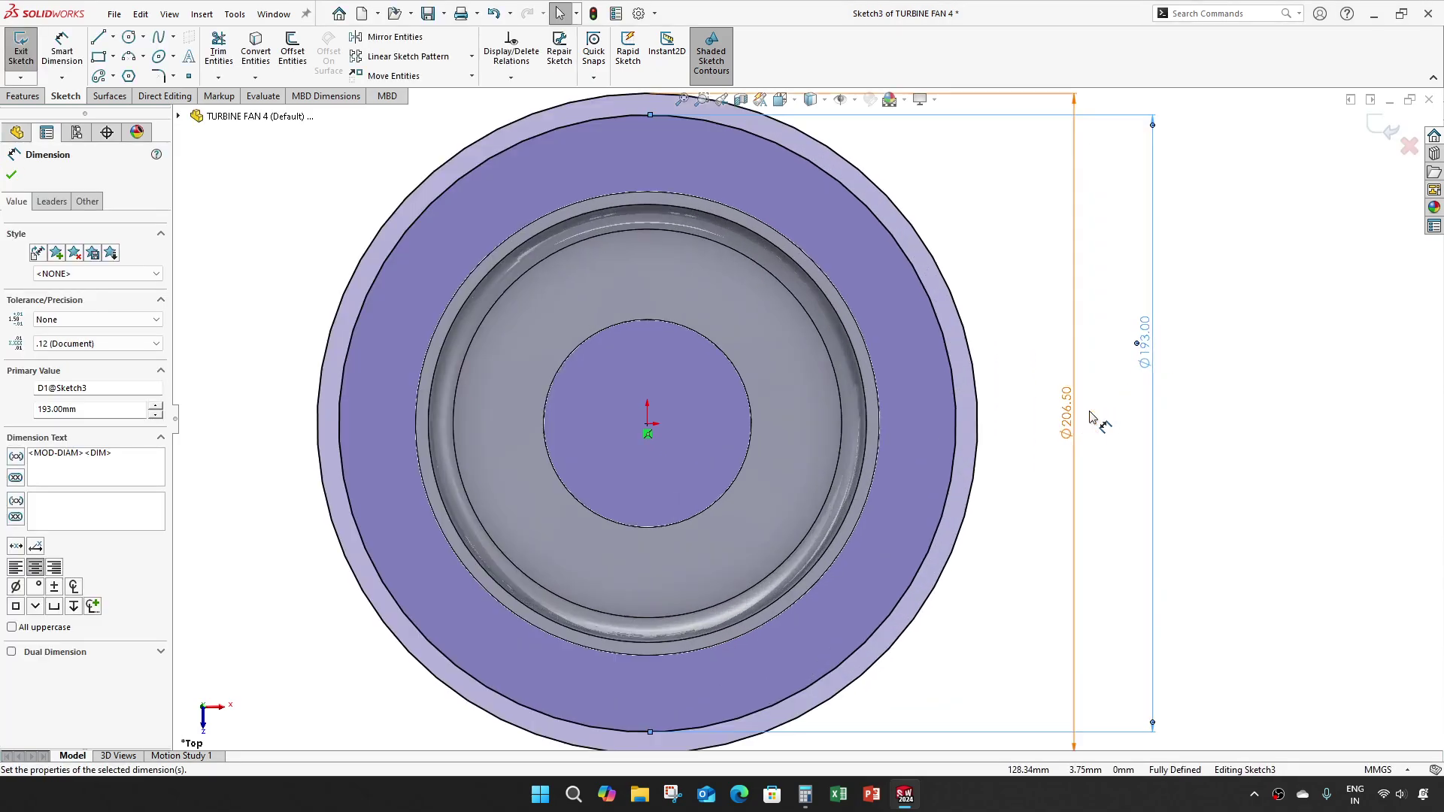
- Set the ring sketch's inner circle diameter to 187 mm and exit the sketch
double_click(1048, 425)
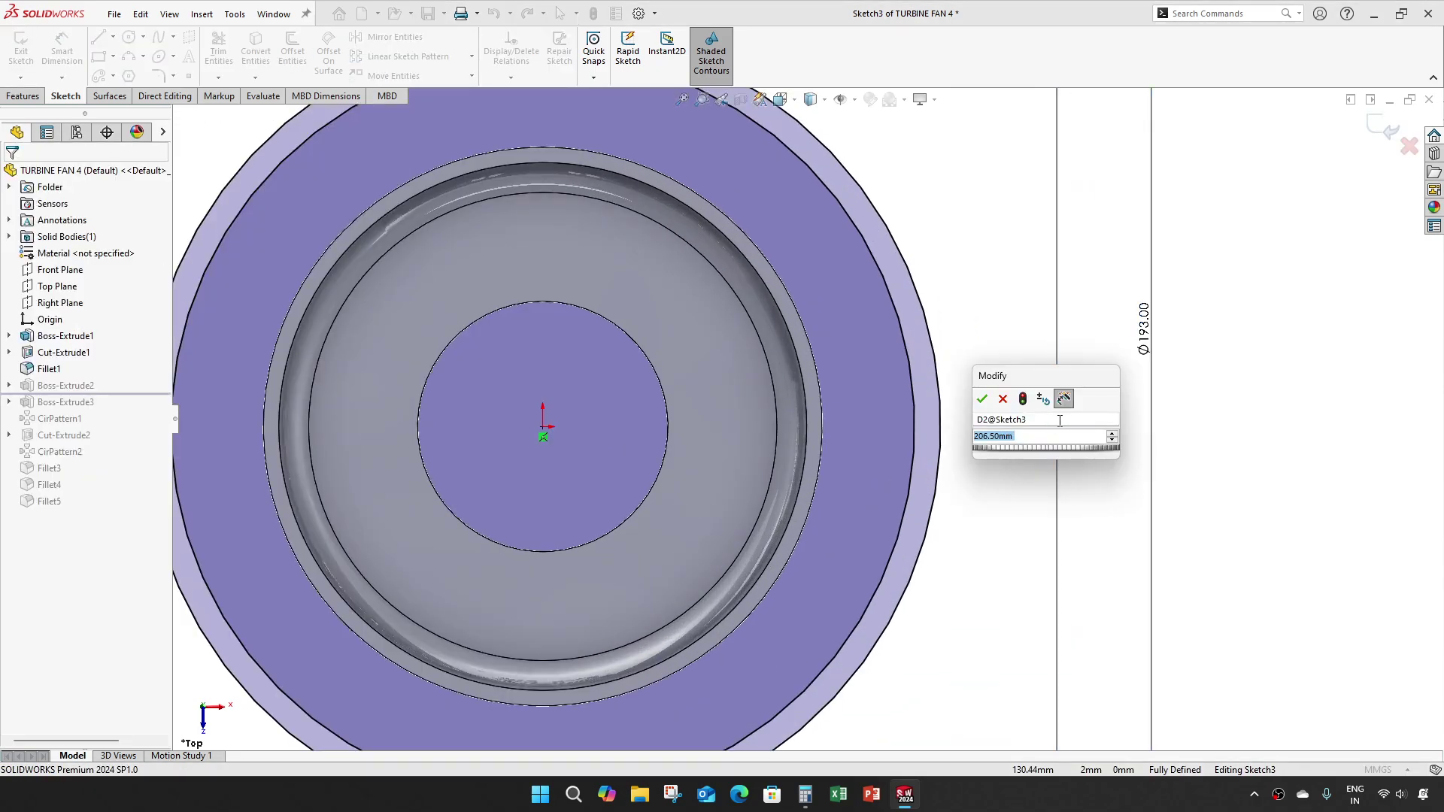
text(187)
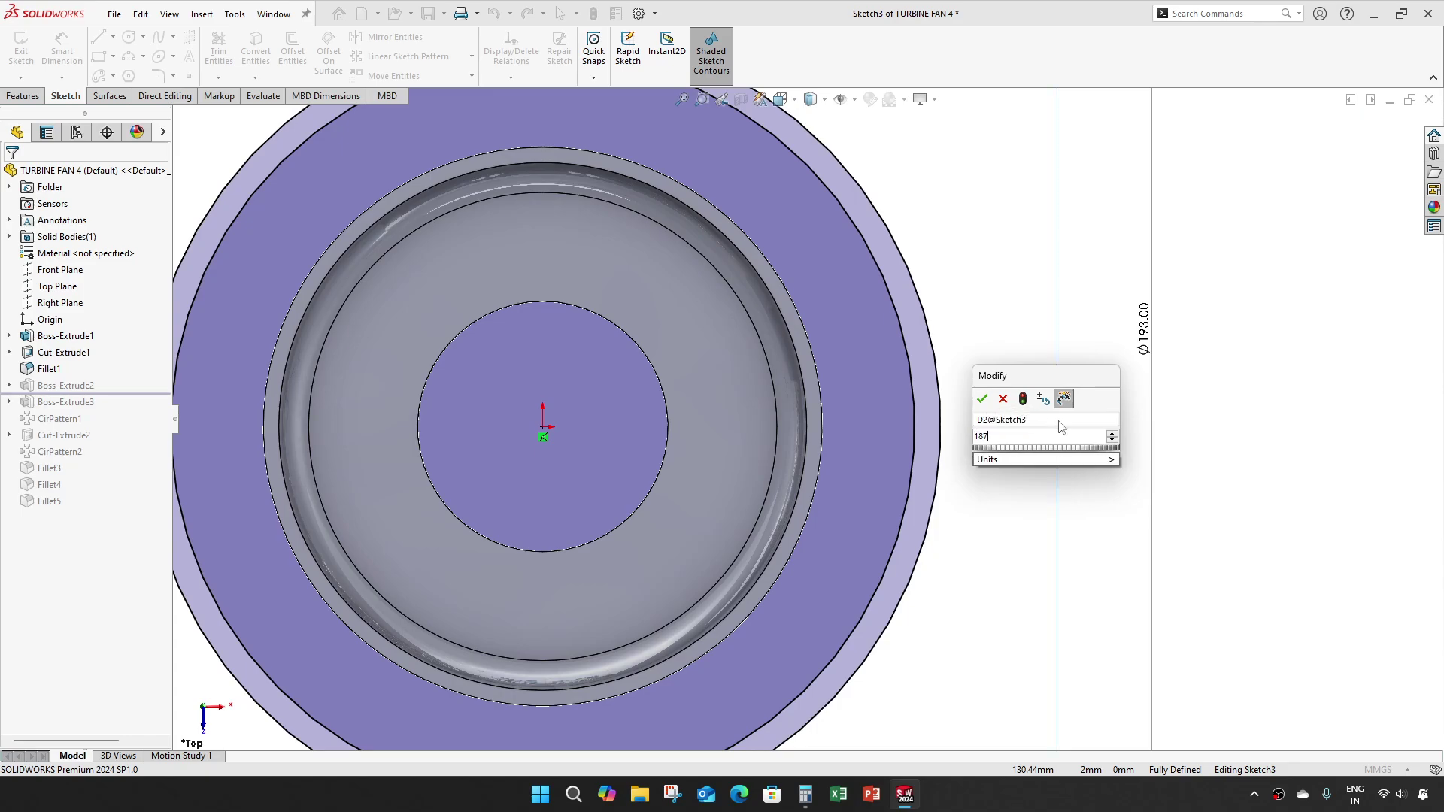
key(Return)
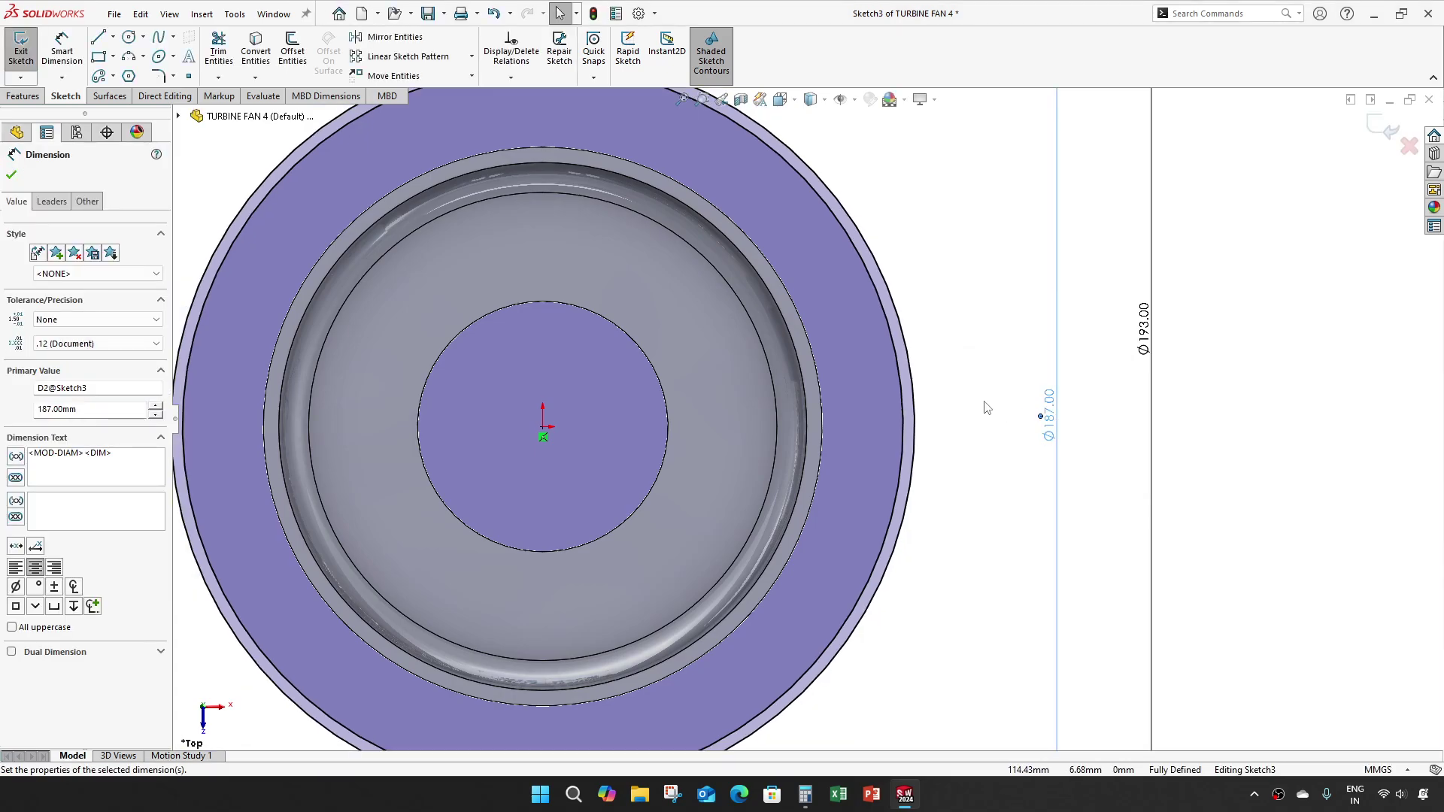
click(1382, 130)
click(1384, 130)
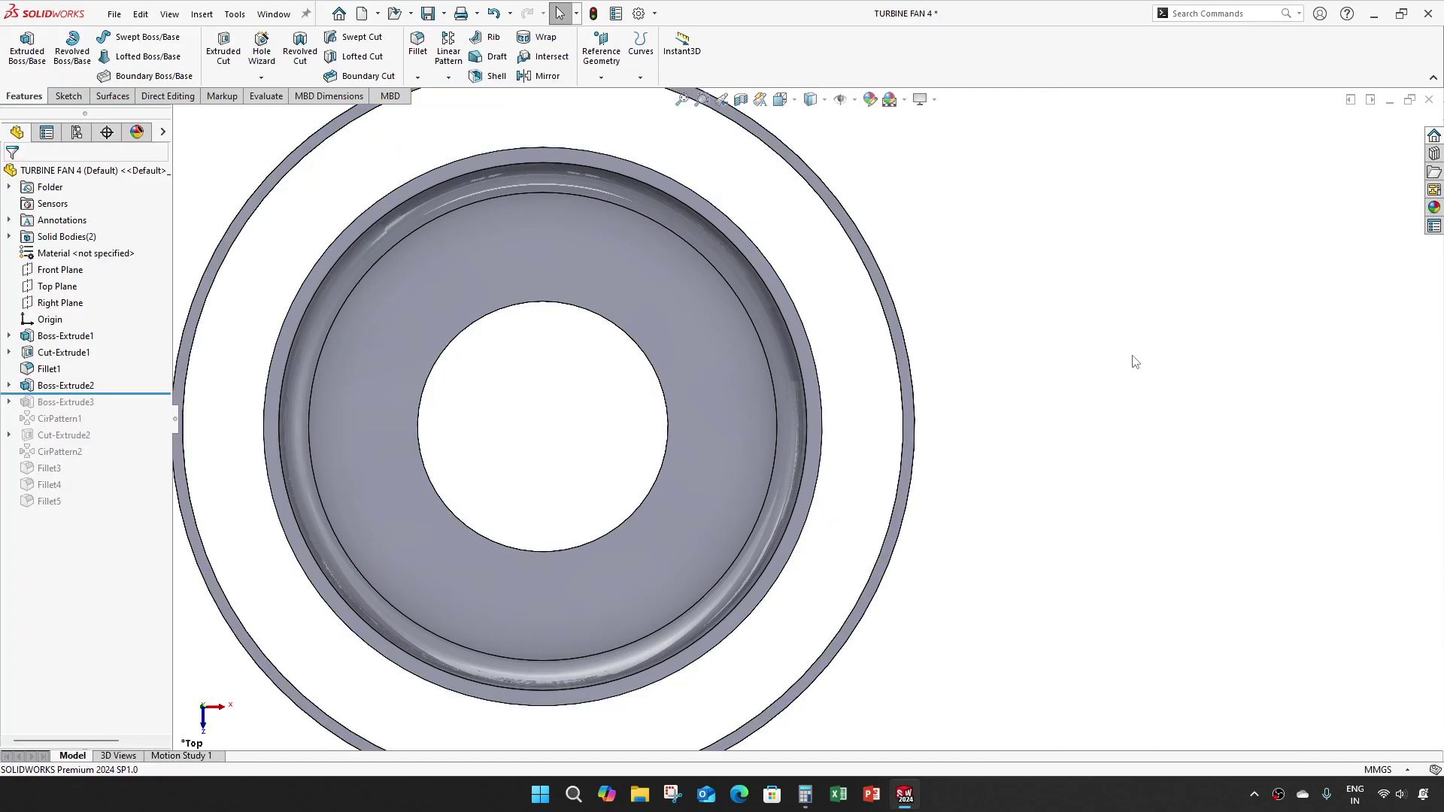
- Open the definition of Boss-Extrude2 for editing, then switch to Calculator and compute 13.228 minus 0.5
right_click(66, 385)
click(97, 332)
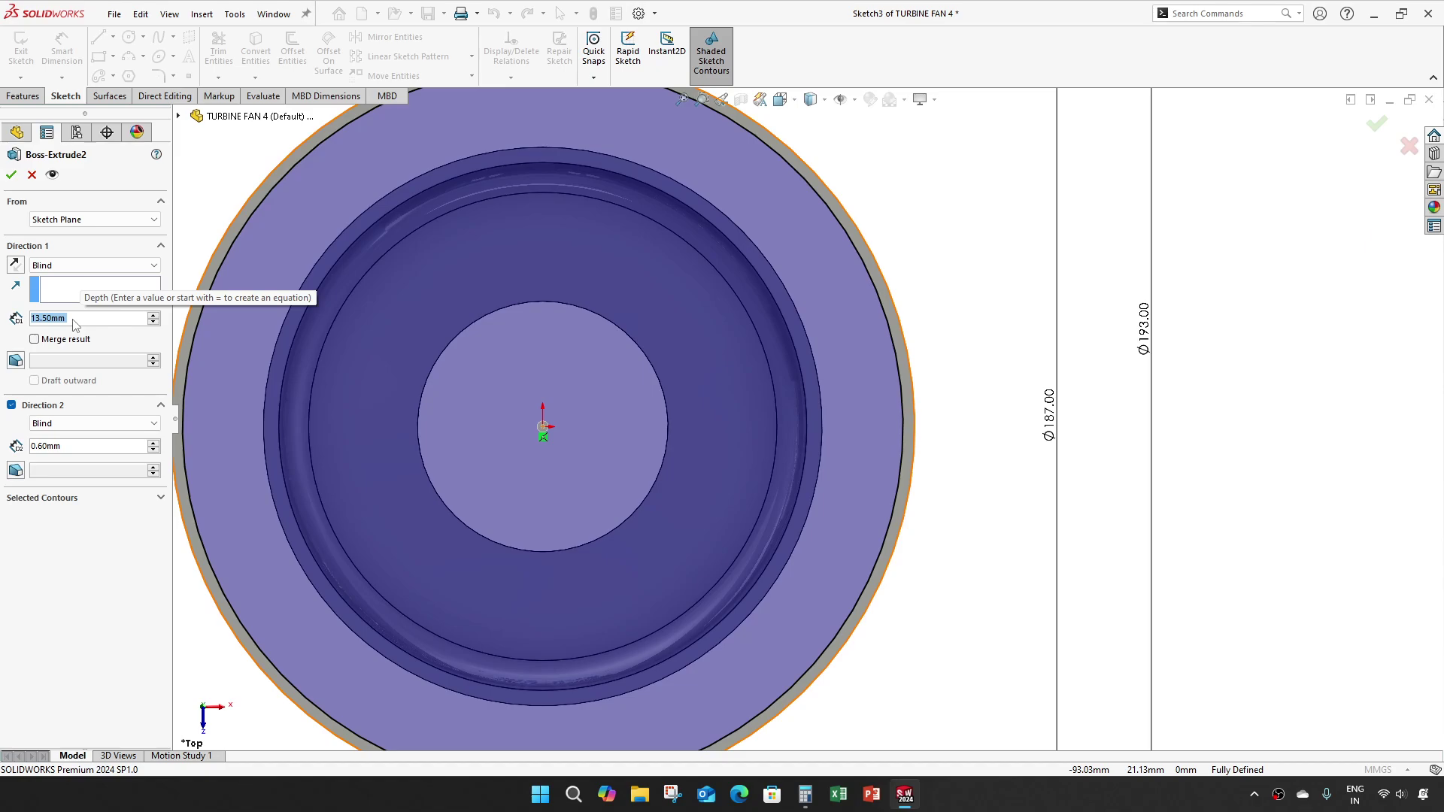
click(806, 795)
click(794, 384)
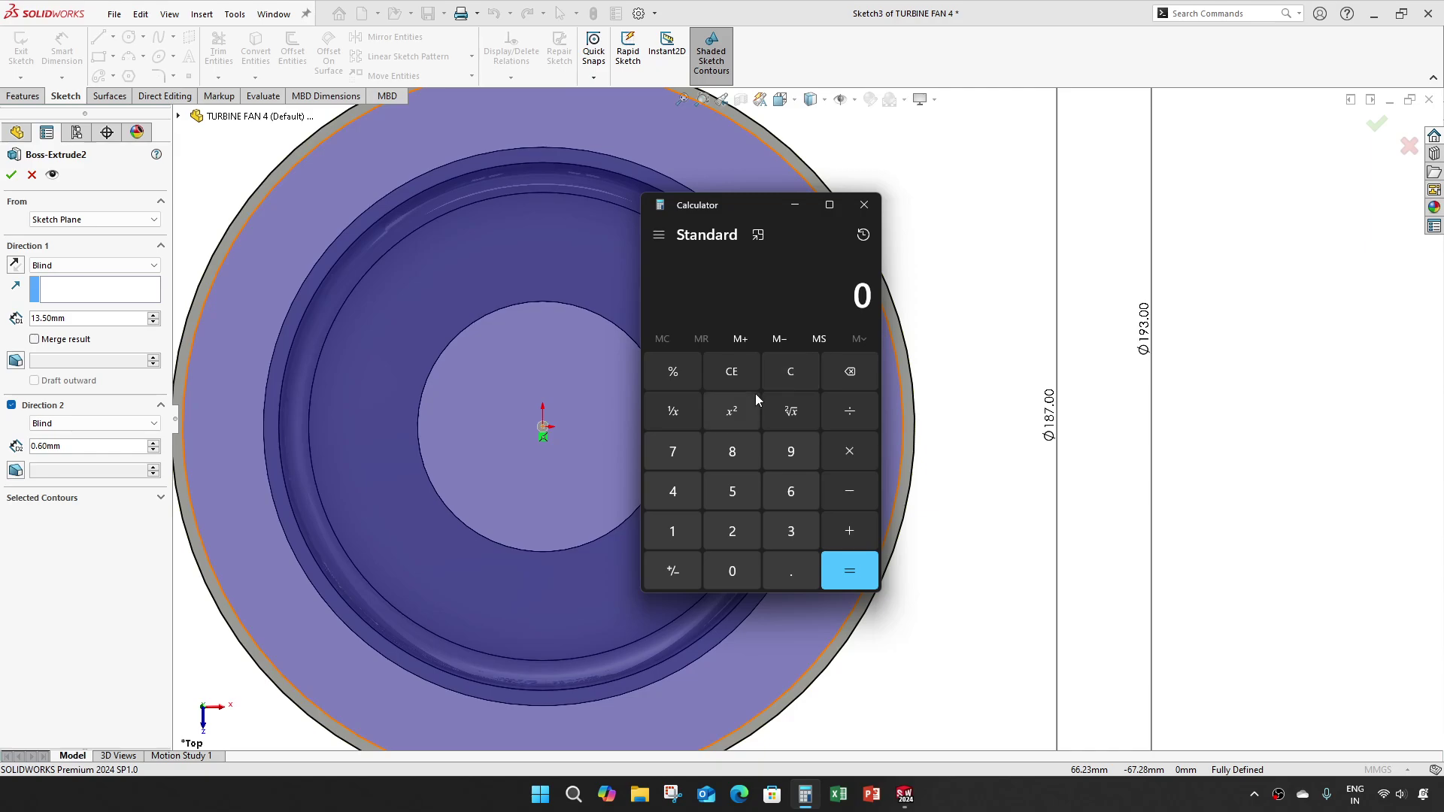
text(13.228)
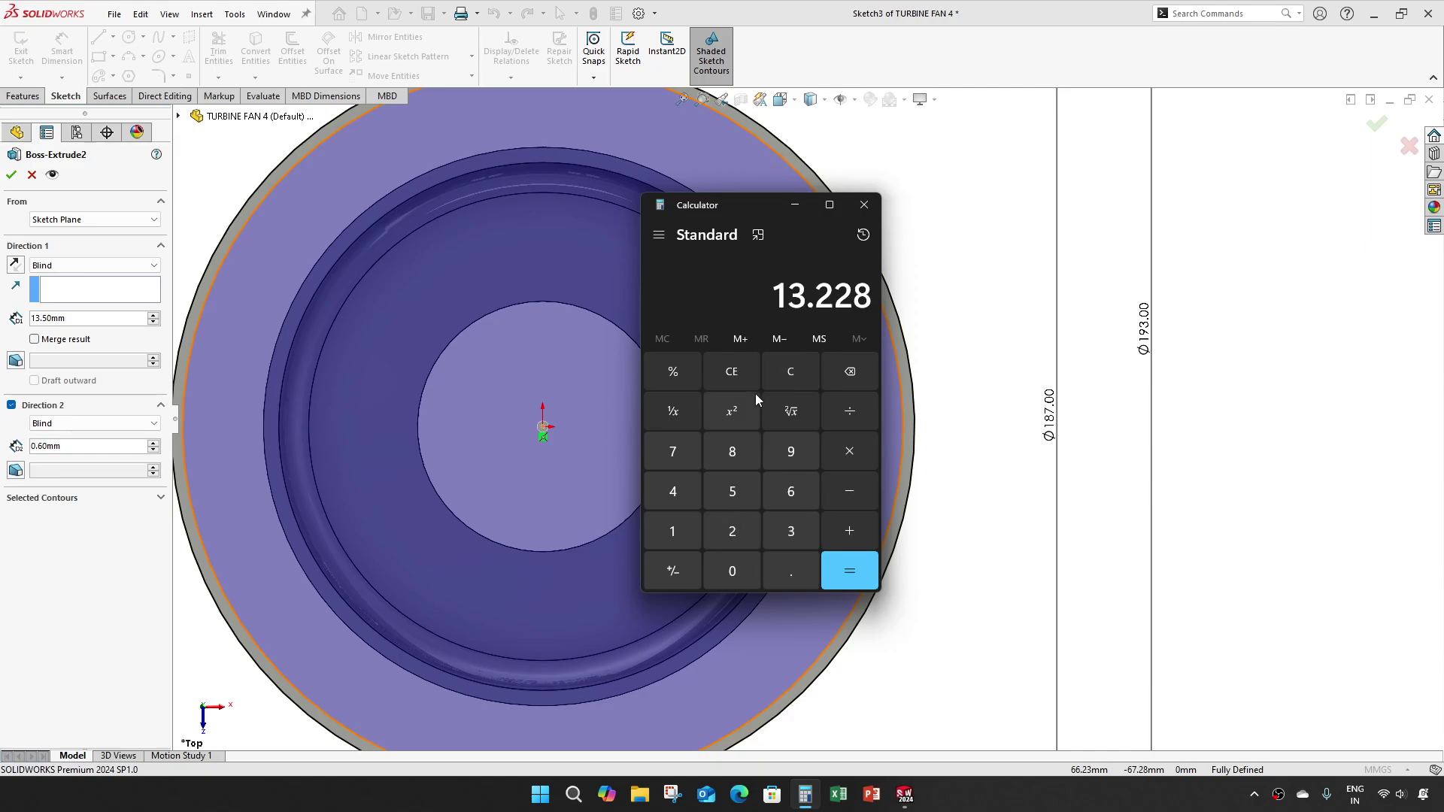
text(-0.5)
key(Return)
click(795, 205)
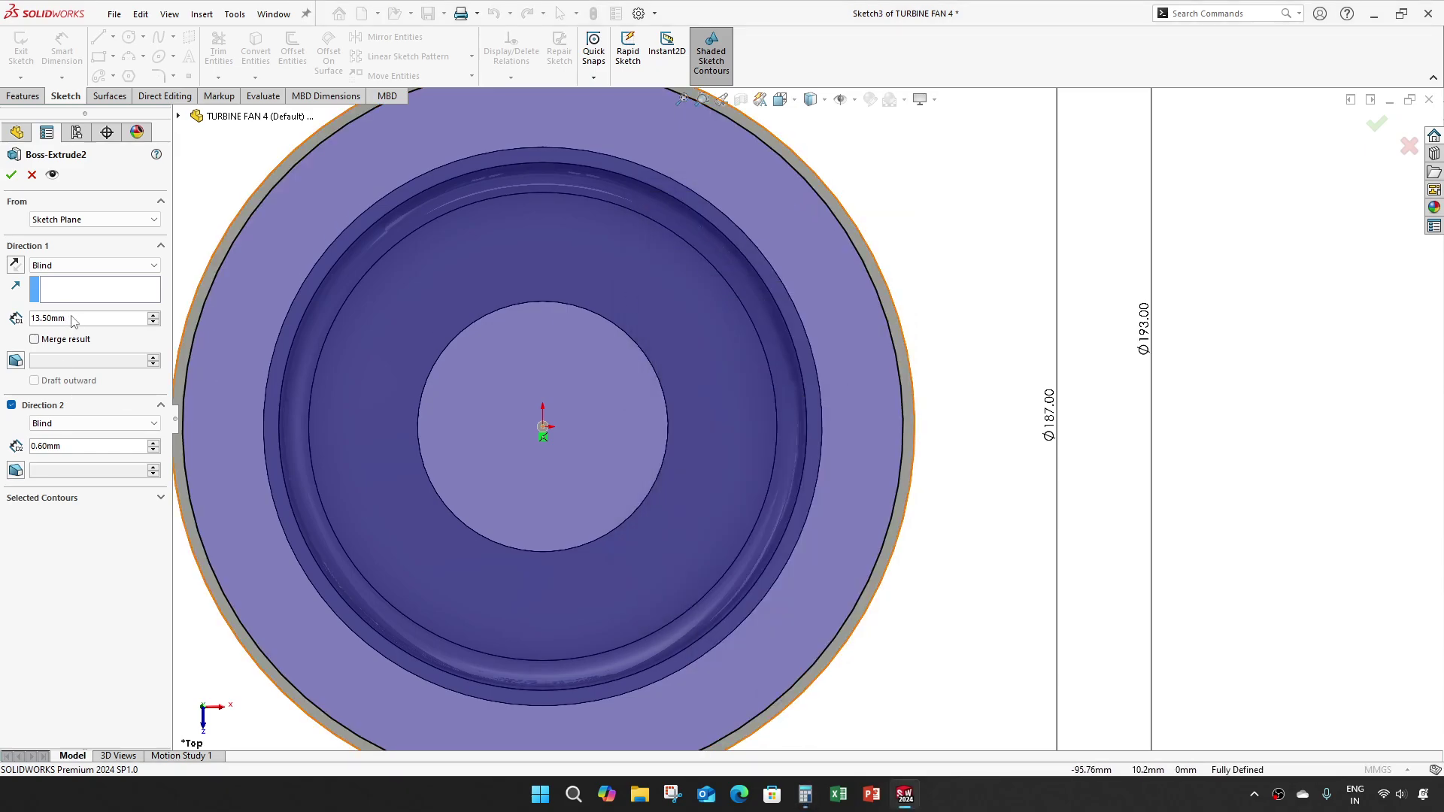
- Set Boss-Extrude2's depth to 12.728 mm in Direction 1 and 0.5 mm in Direction 2, and accept the feature
drag(87, 317, 2, 322)
text(12.728)
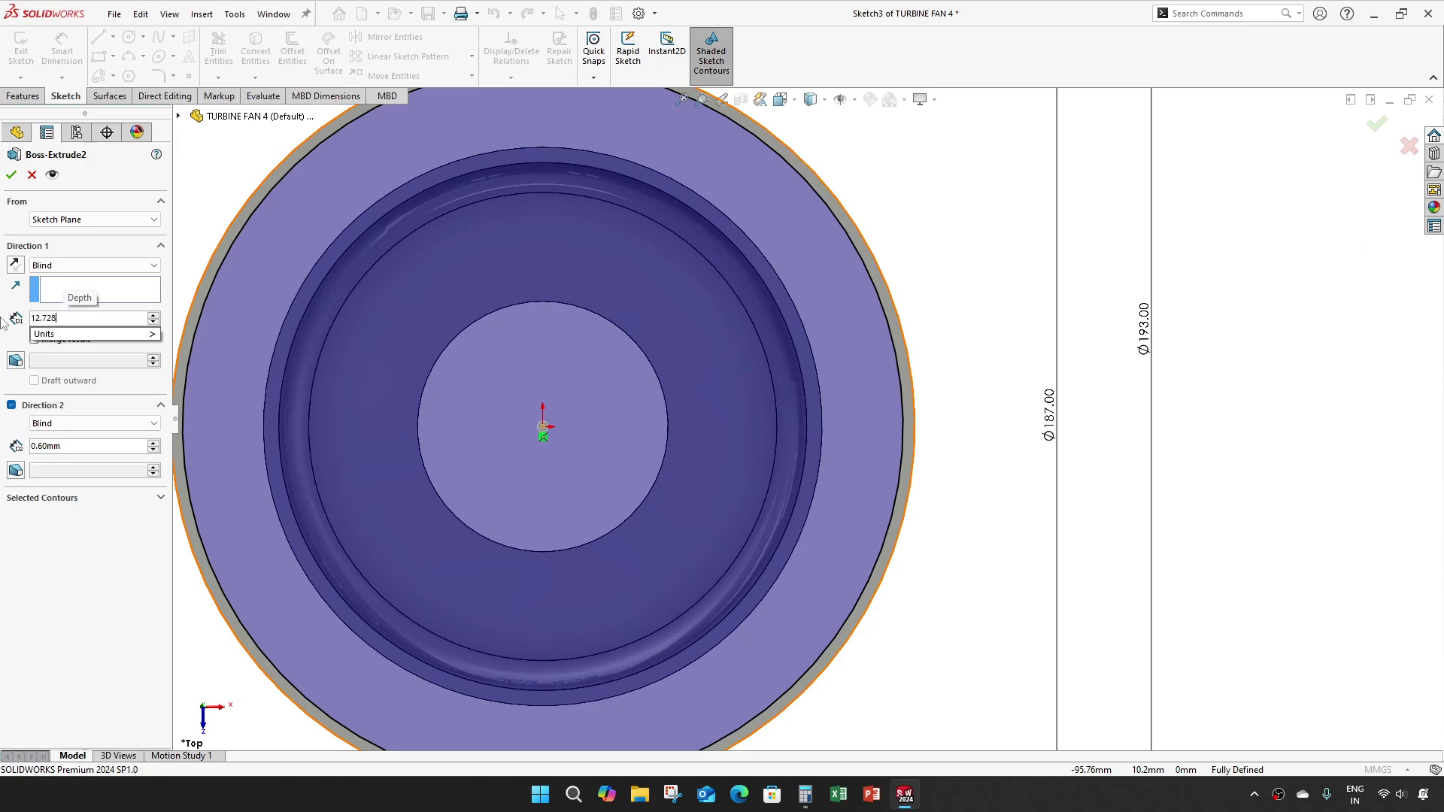
key(Return)
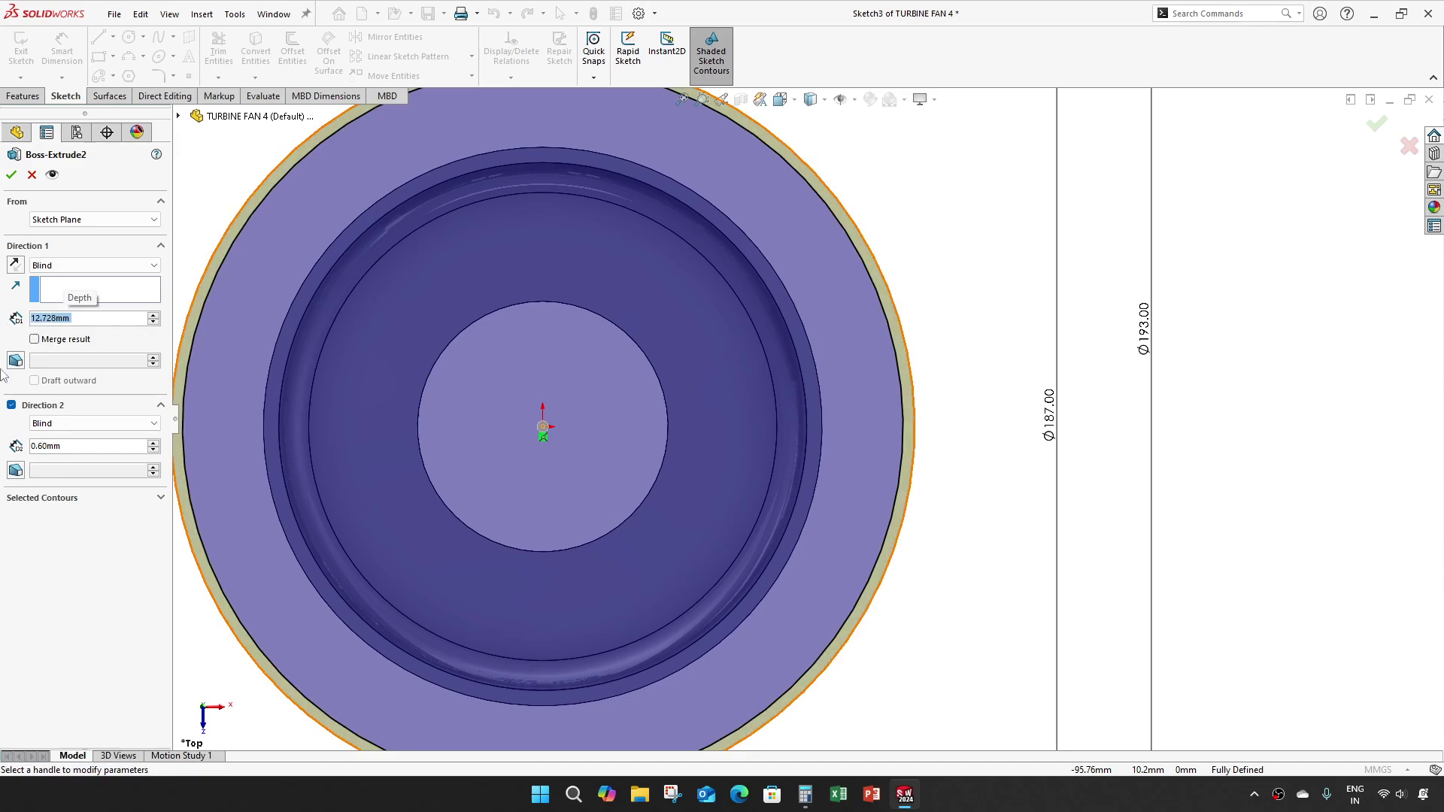
drag(76, 445, 3, 429)
text(0.5)
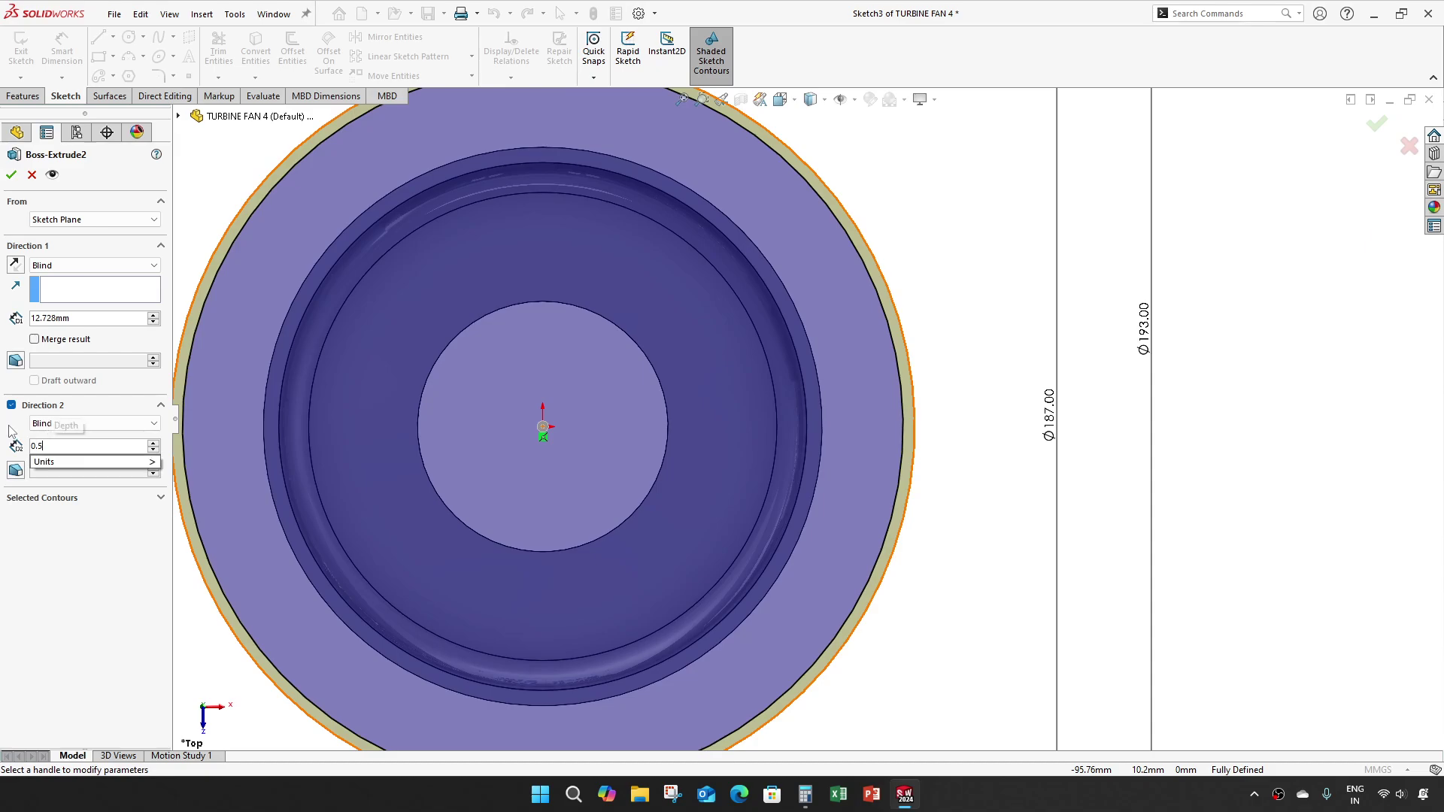
key(Return)
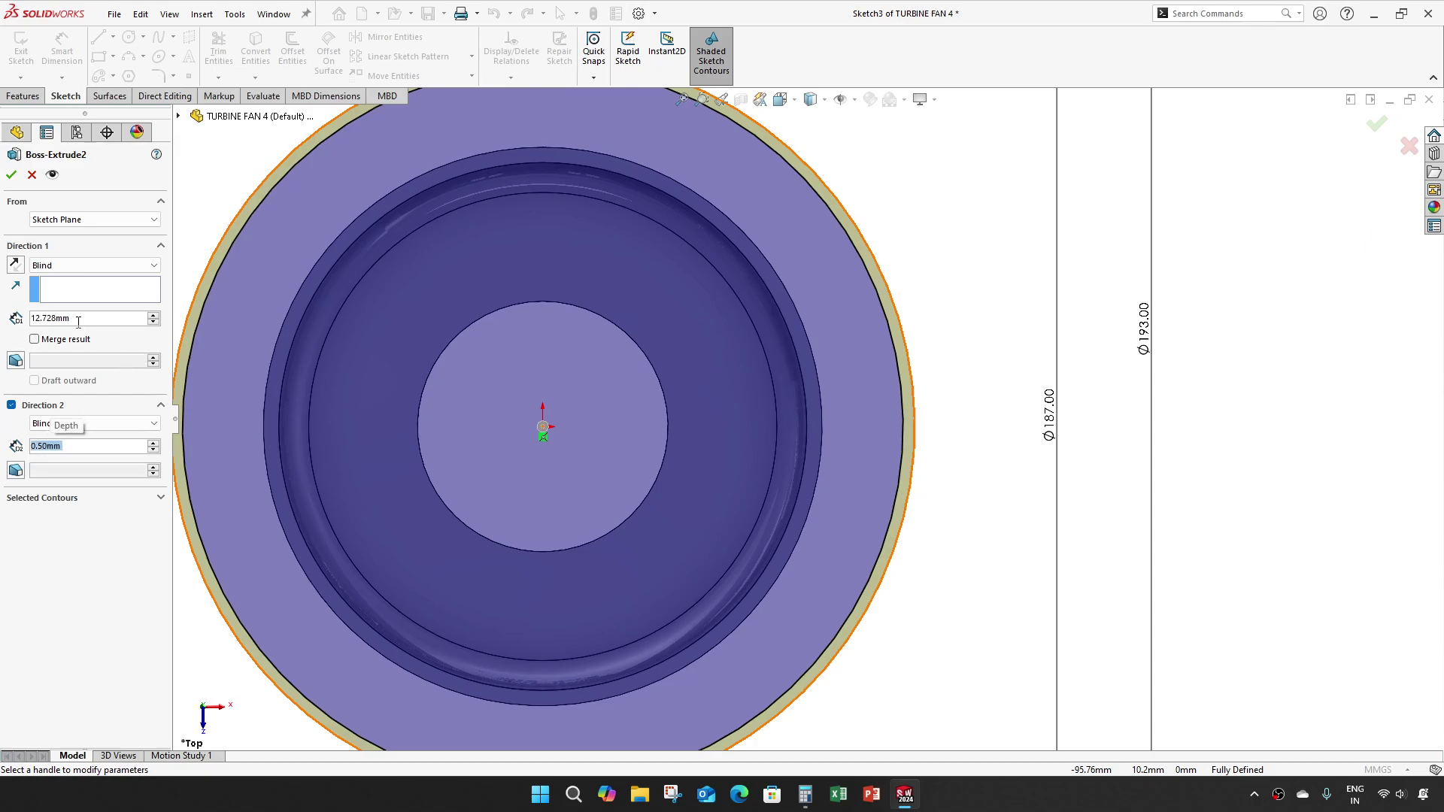
click(11, 175)
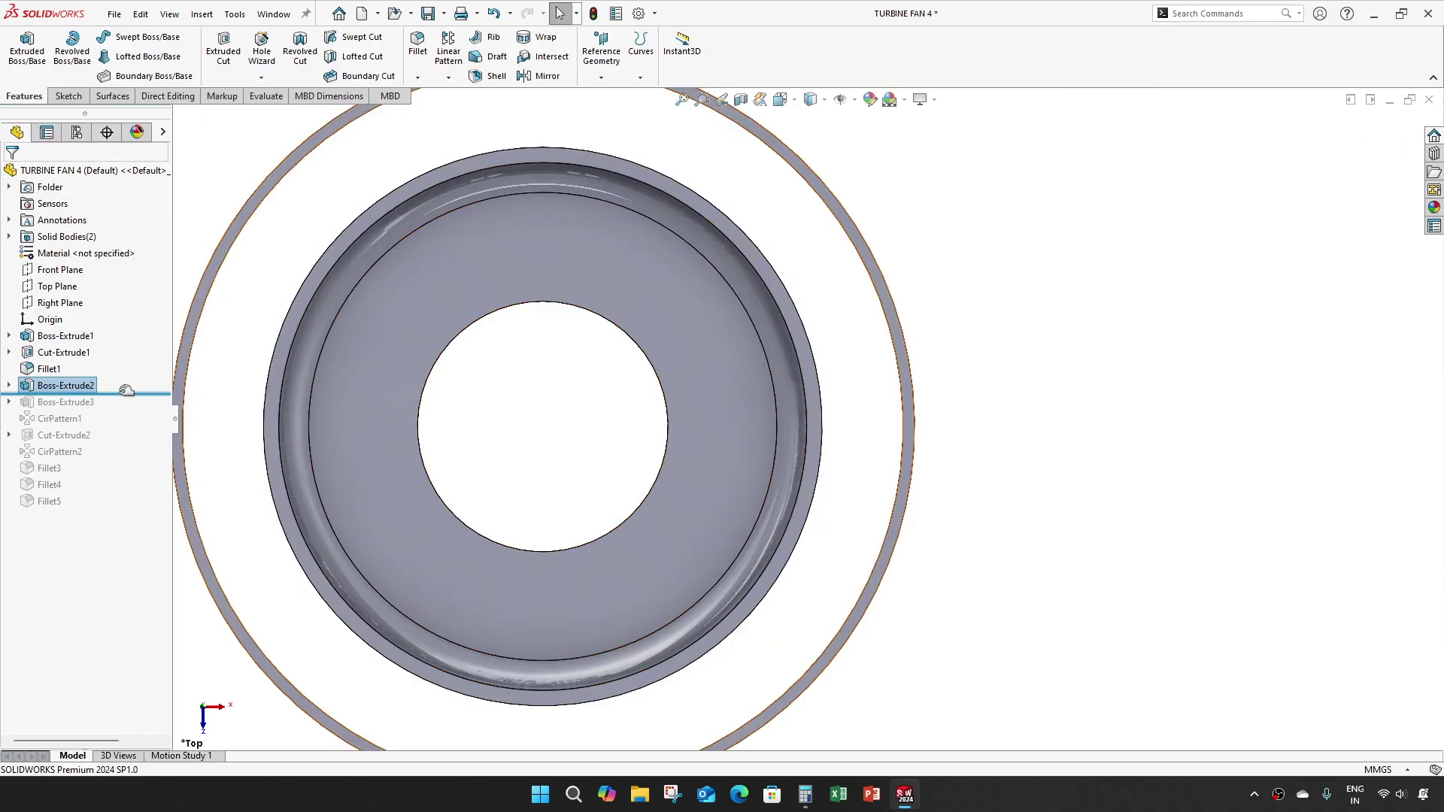
- Roll forward past Boss-Extrude3 and set the blade rectangle's length in its sketch to 22 mm
drag(132, 392, 131, 410)
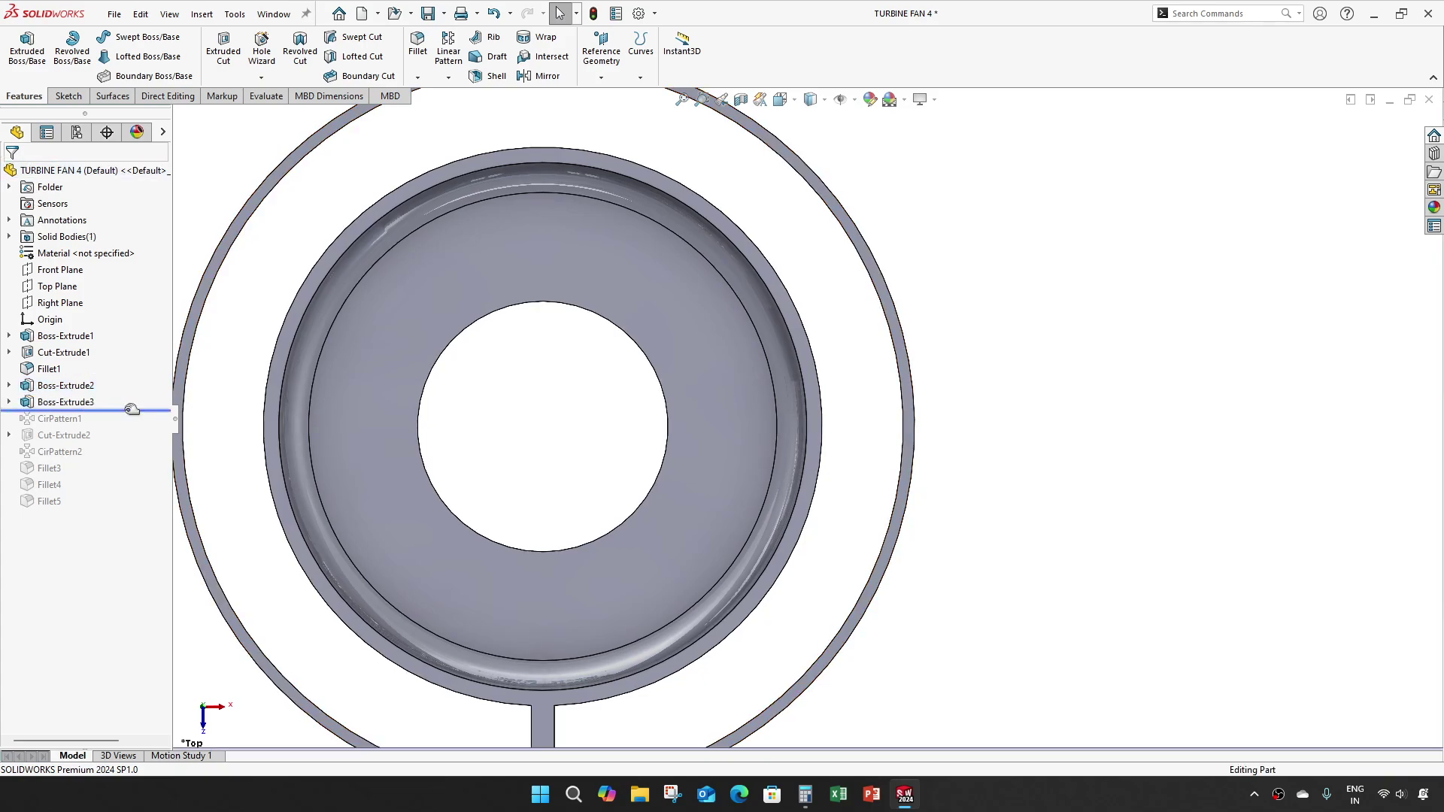
right_click(81, 403)
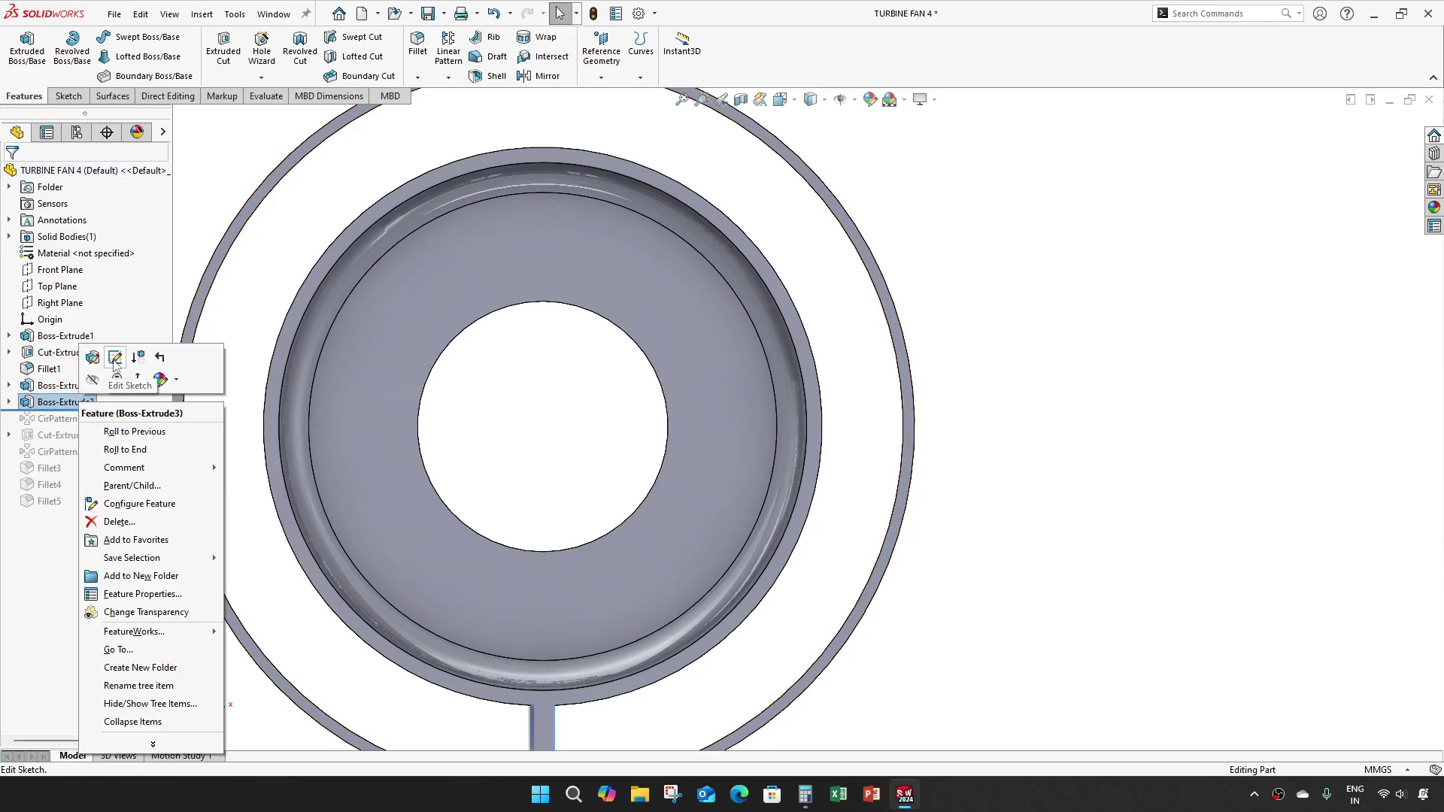
click(115, 357)
scroll(842, 173, down, 3)
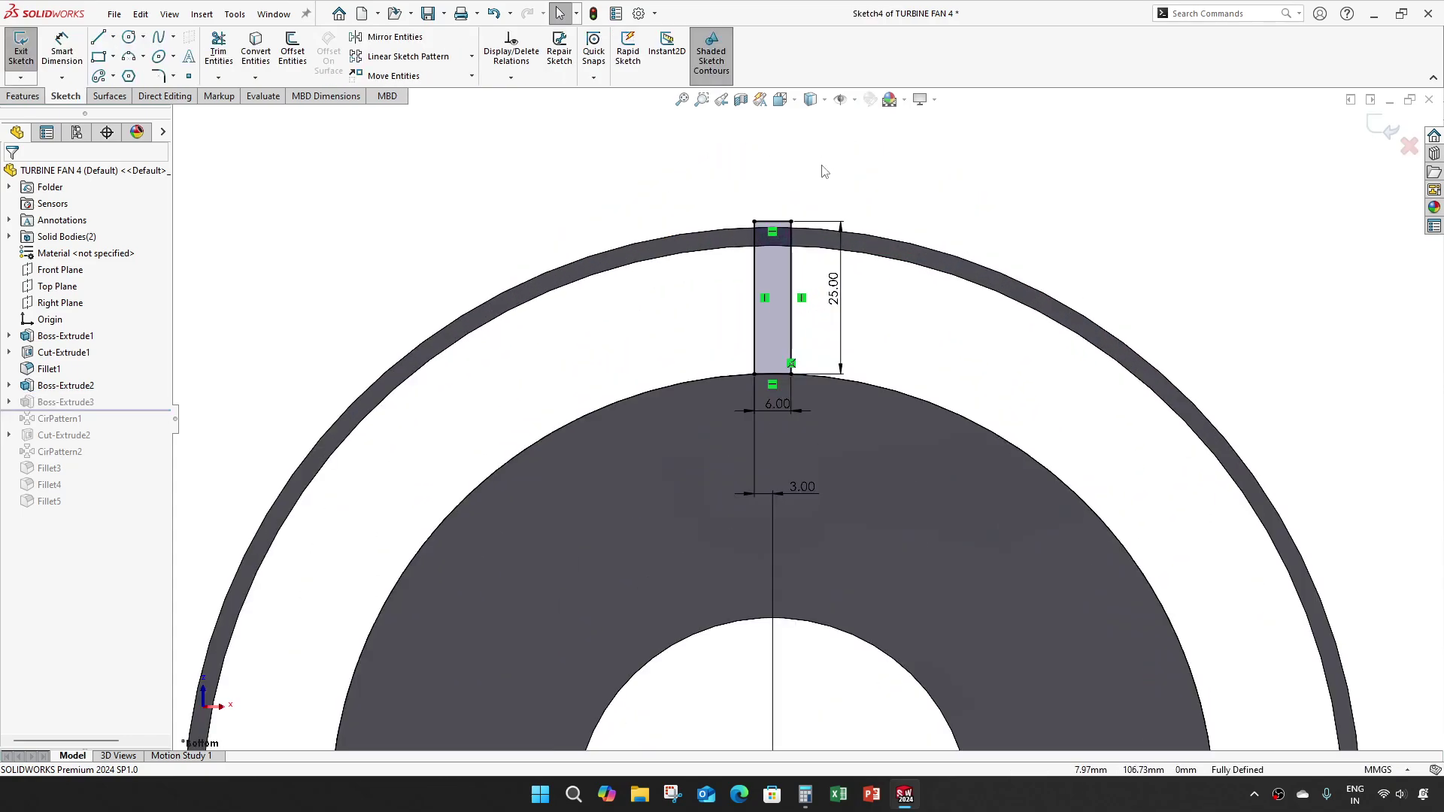
double_click(834, 288)
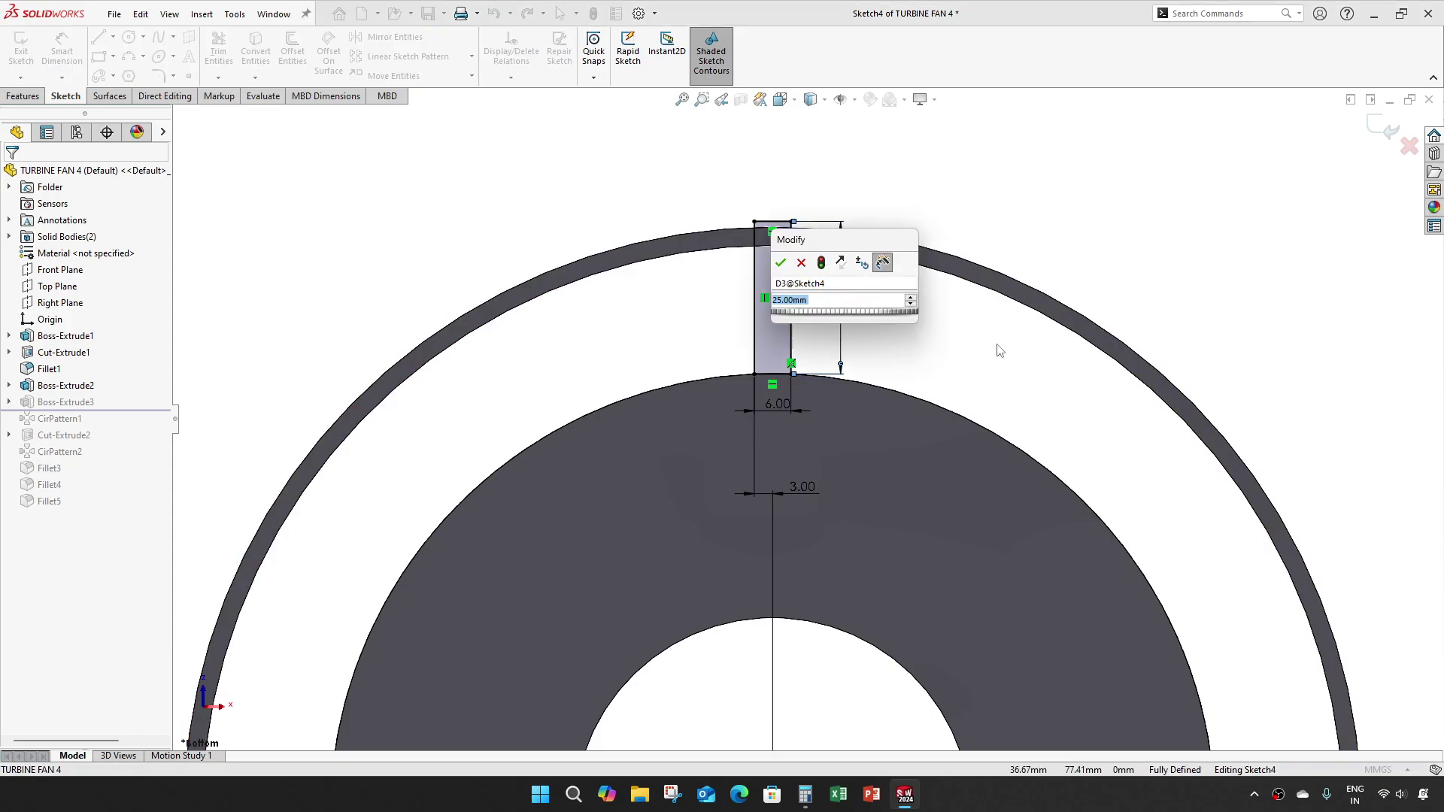
text(22)
key(Return)
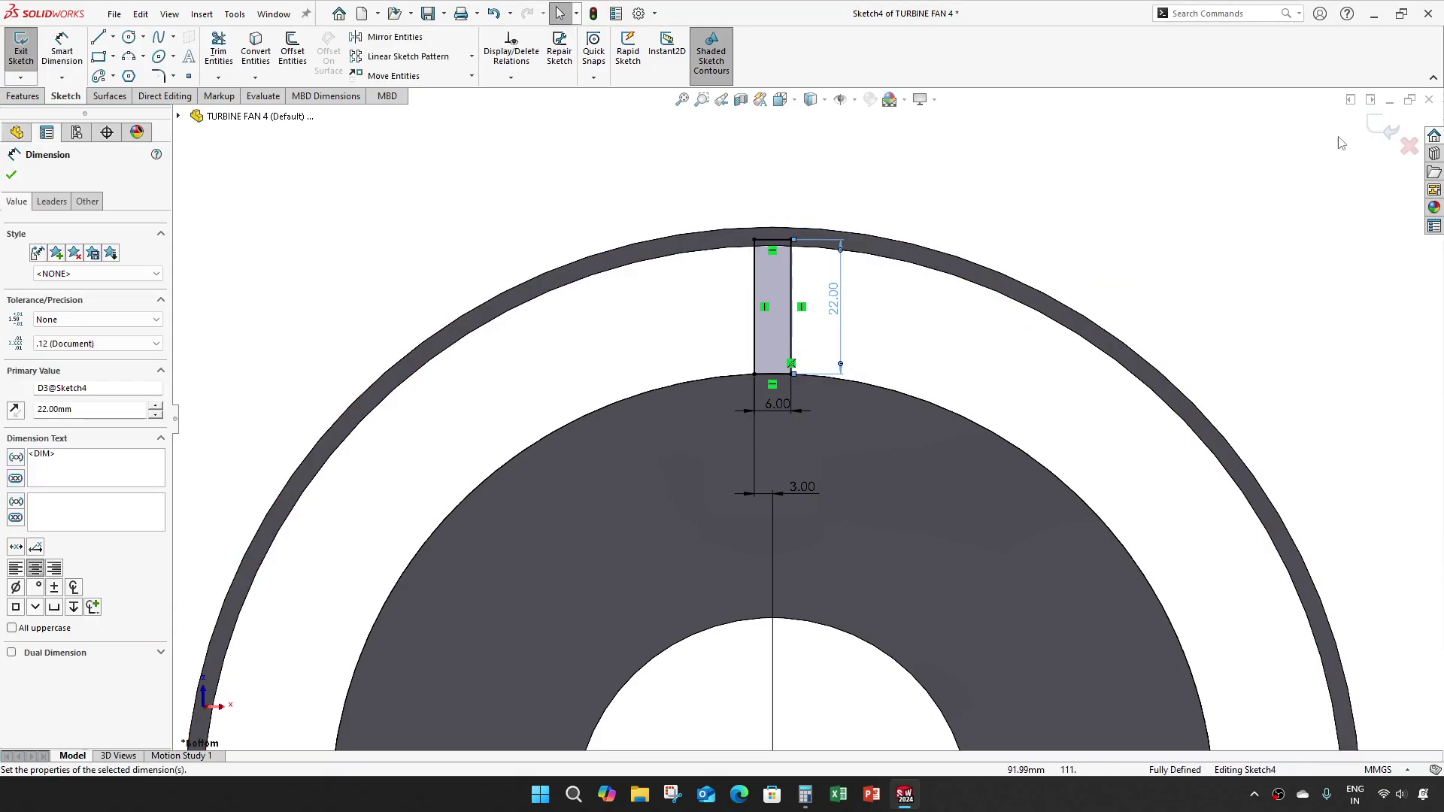
click(1384, 127)
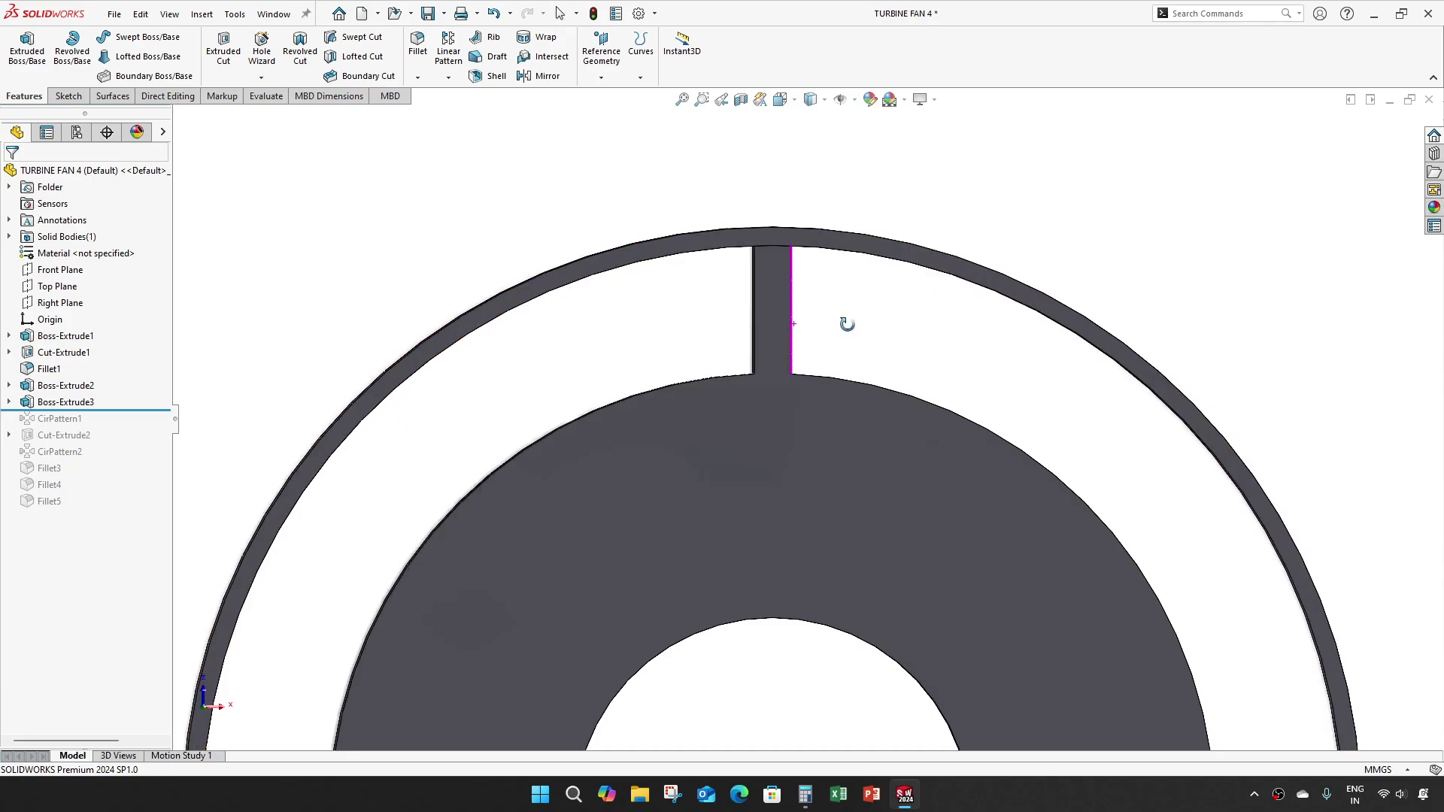
- Roll the model forward through the circular patterns and Cut-Extrude2 to just after Fillet3
drag(147, 410, 144, 445)
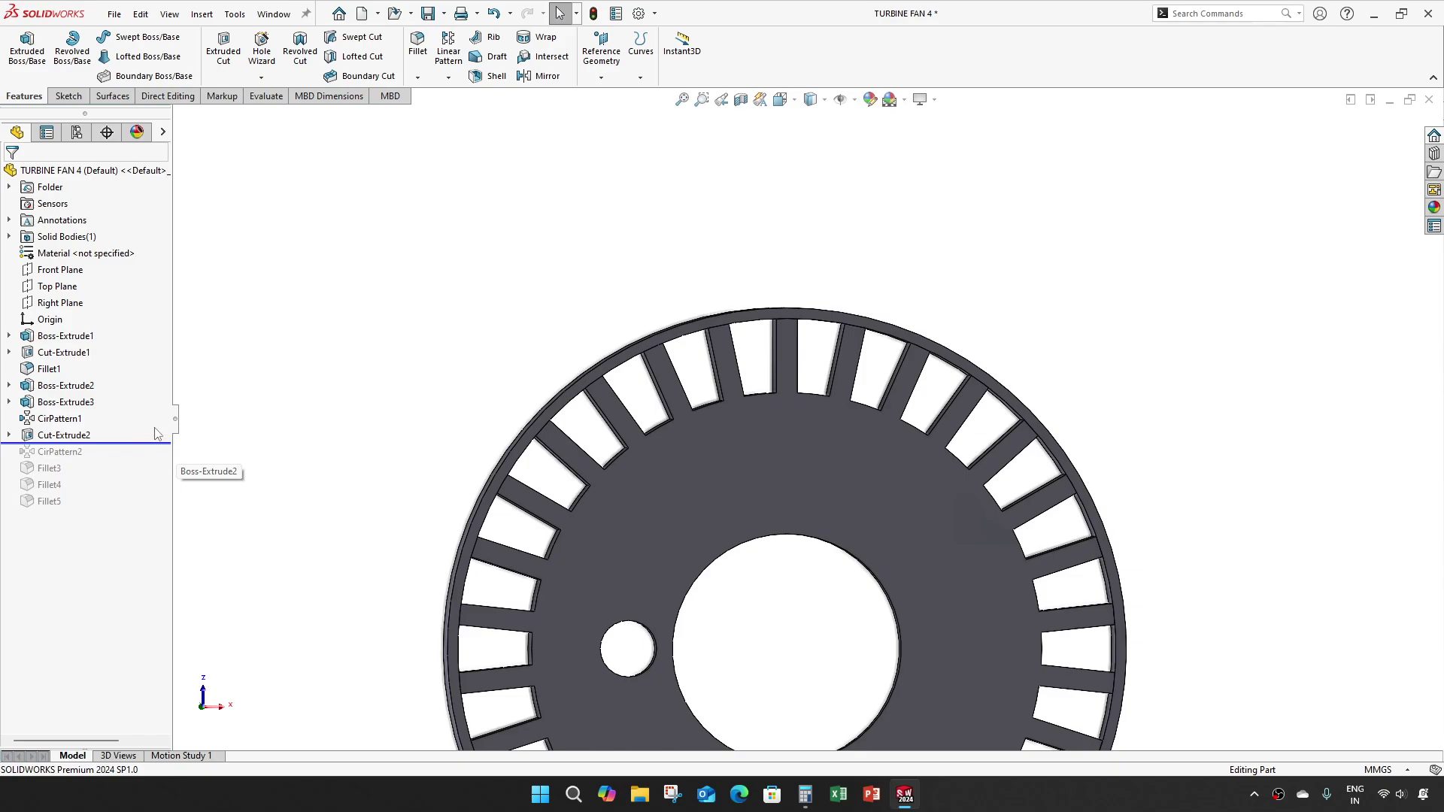
drag(125, 455, 126, 479)
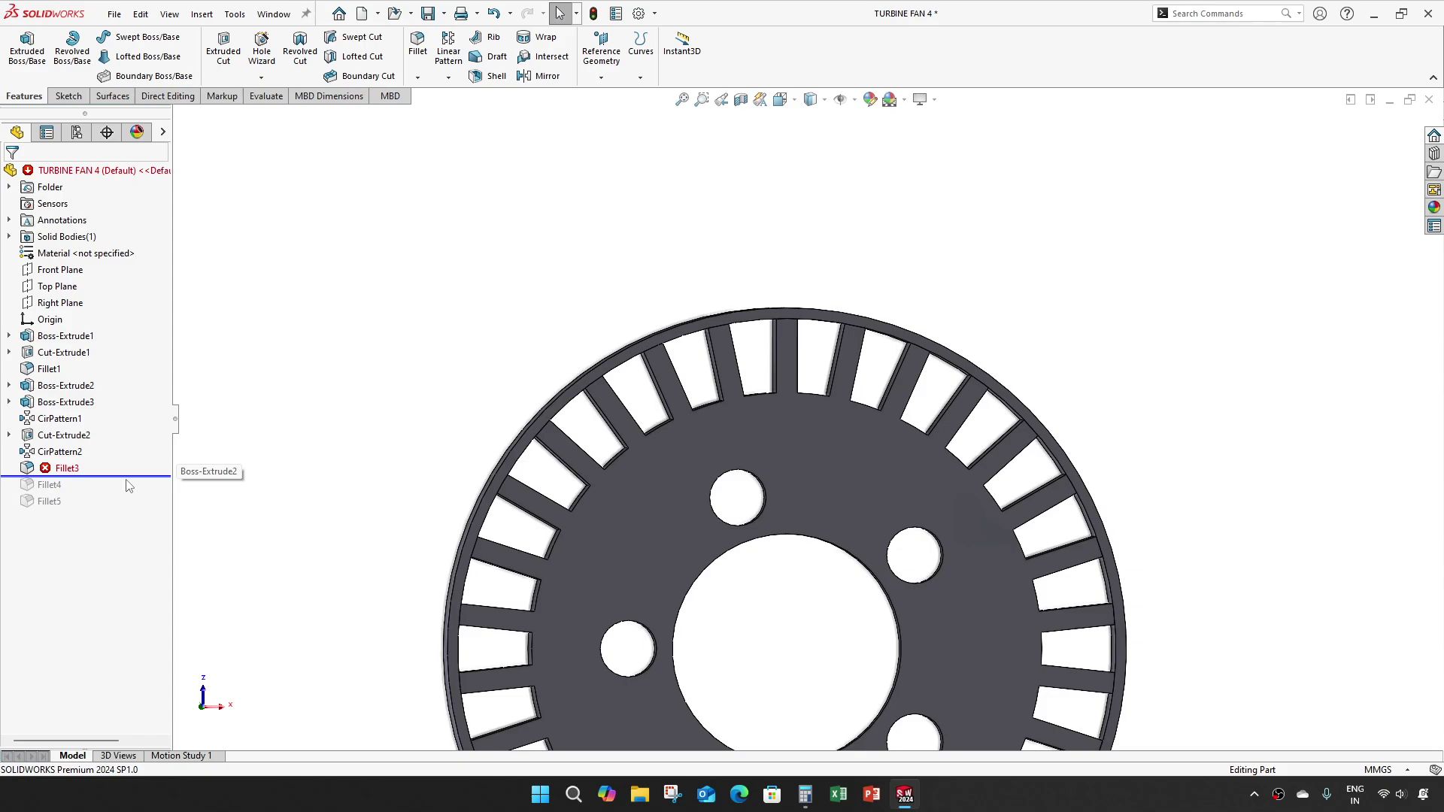
- Measure the distance between the blades' top face and the outer ring's top face
scroll(570, 464, down, 3)
middle_drag(585, 465, 752, 414)
scroll(703, 403, down, 3)
middle_drag(645, 516, 887, 557)
scroll(441, 448, down, 2)
middle_drag(432, 462, 345, 352)
key(m)
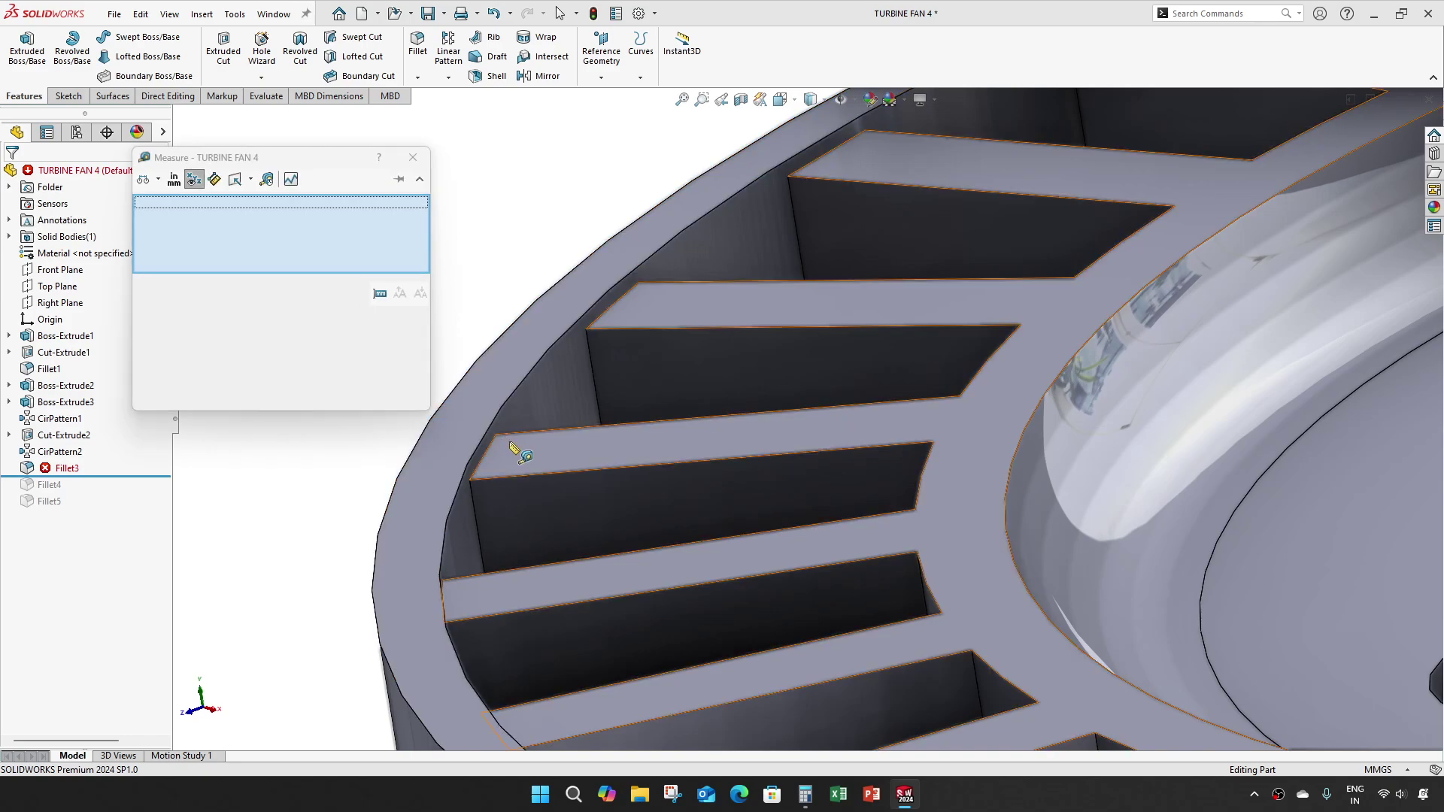
click(529, 458)
click(480, 399)
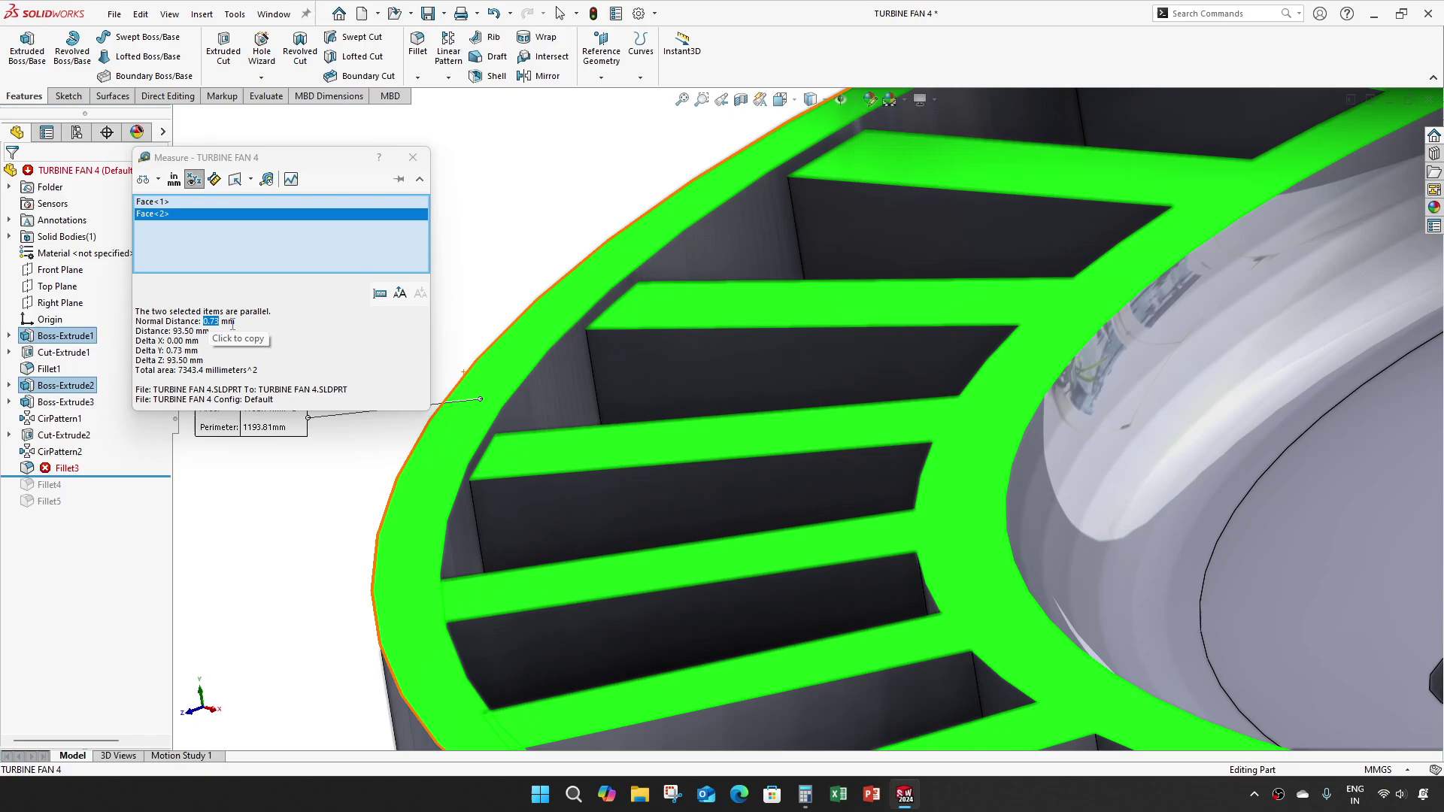
key(Escape)
key(Escape)
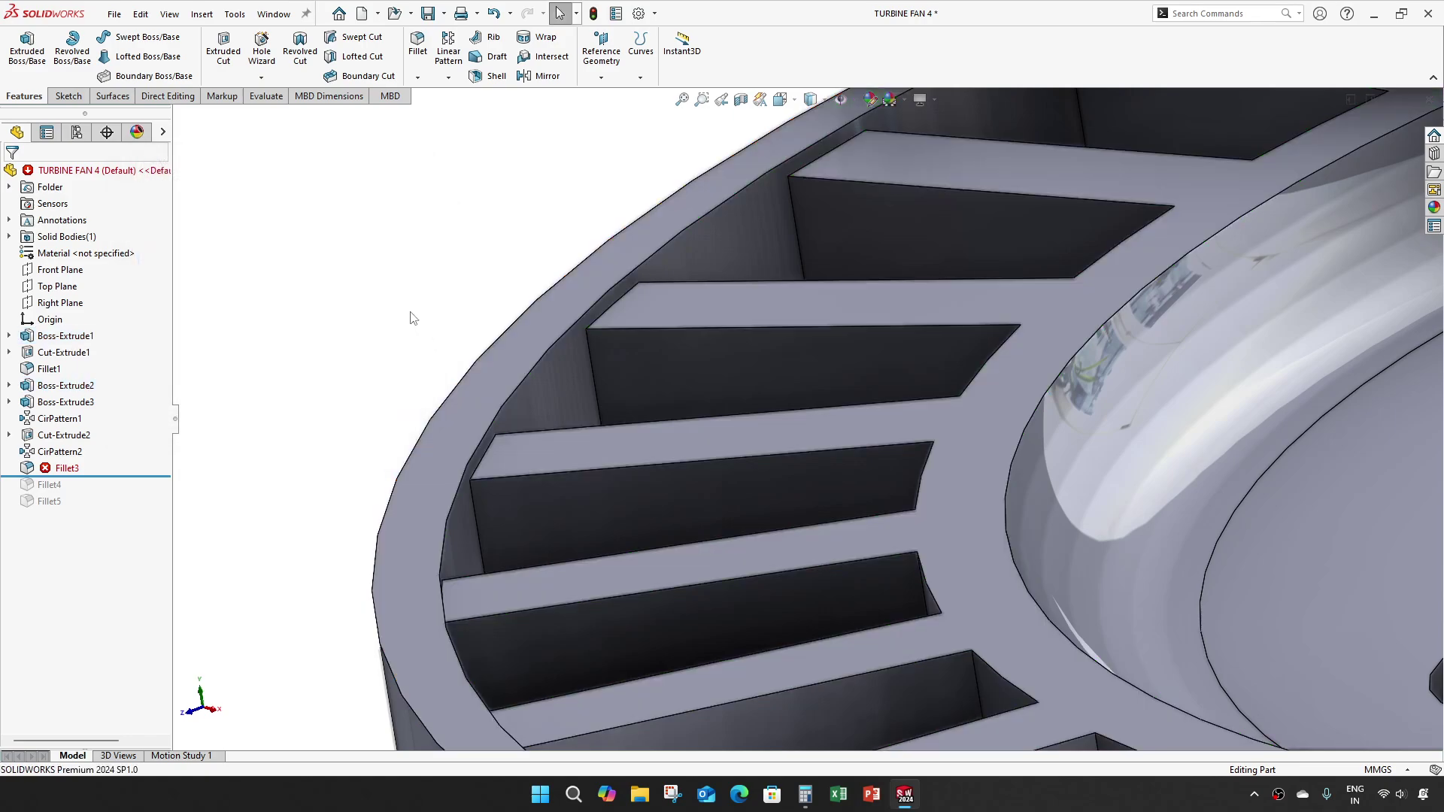
- Set Boss-Extrude2's Direction 1 depth to 12 mm, accept it, and roll the model forward past Fillet5
right_click(48, 388)
click(70, 347)
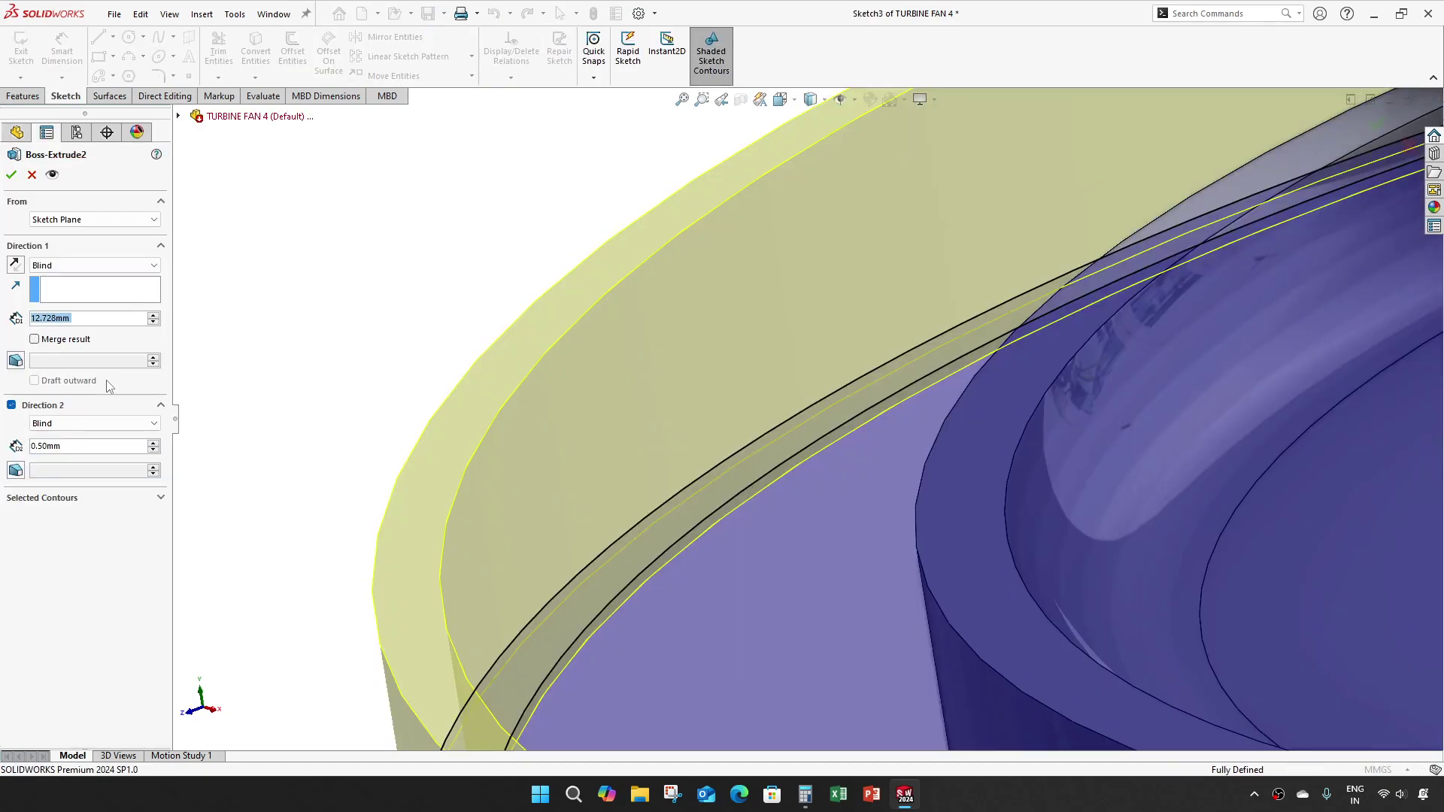
click(86, 320)
key(BackSpace)
key(BackSpace)
key(BackSpace)
key(BackSpace)
key(BackSpace)
key(BackSpace)
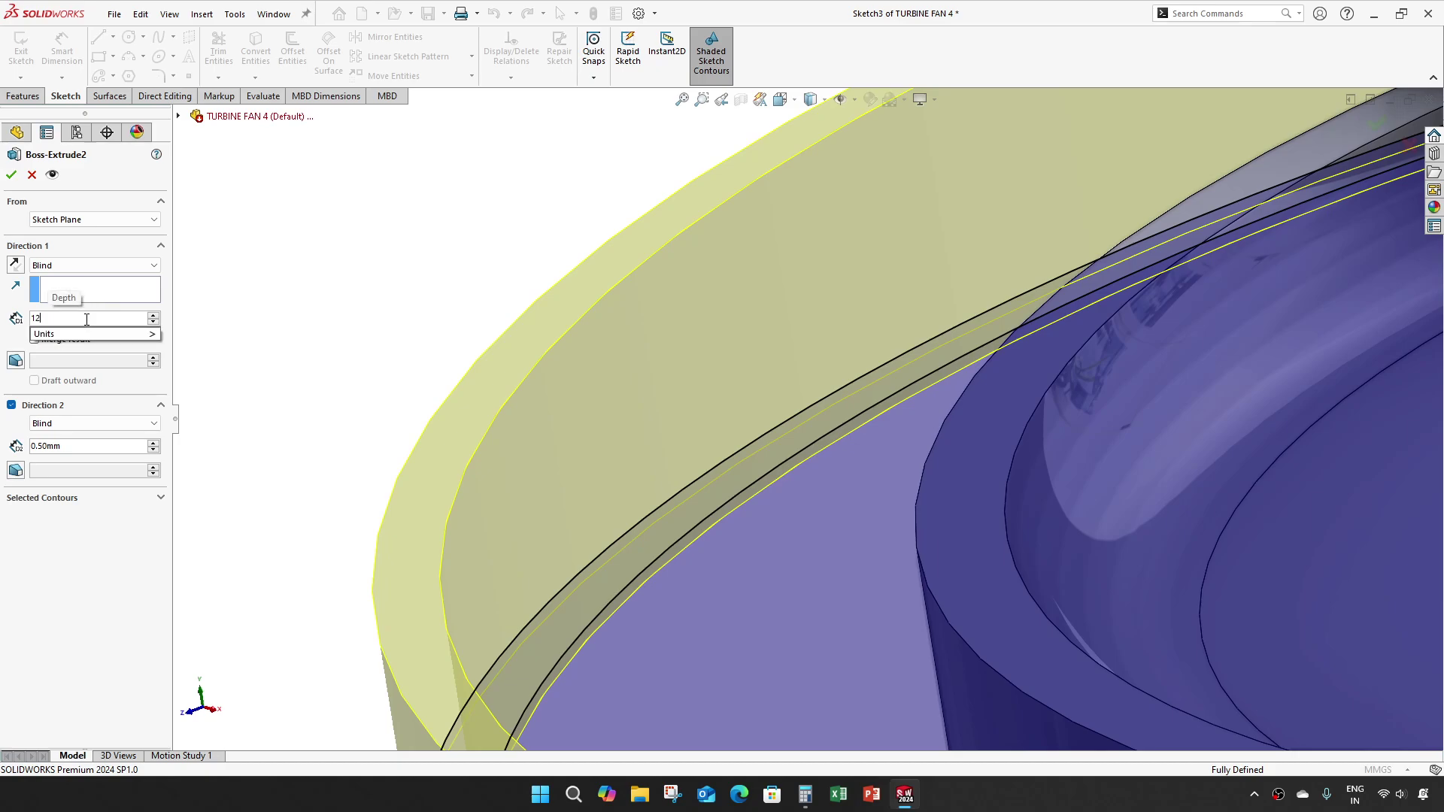
key(Return)
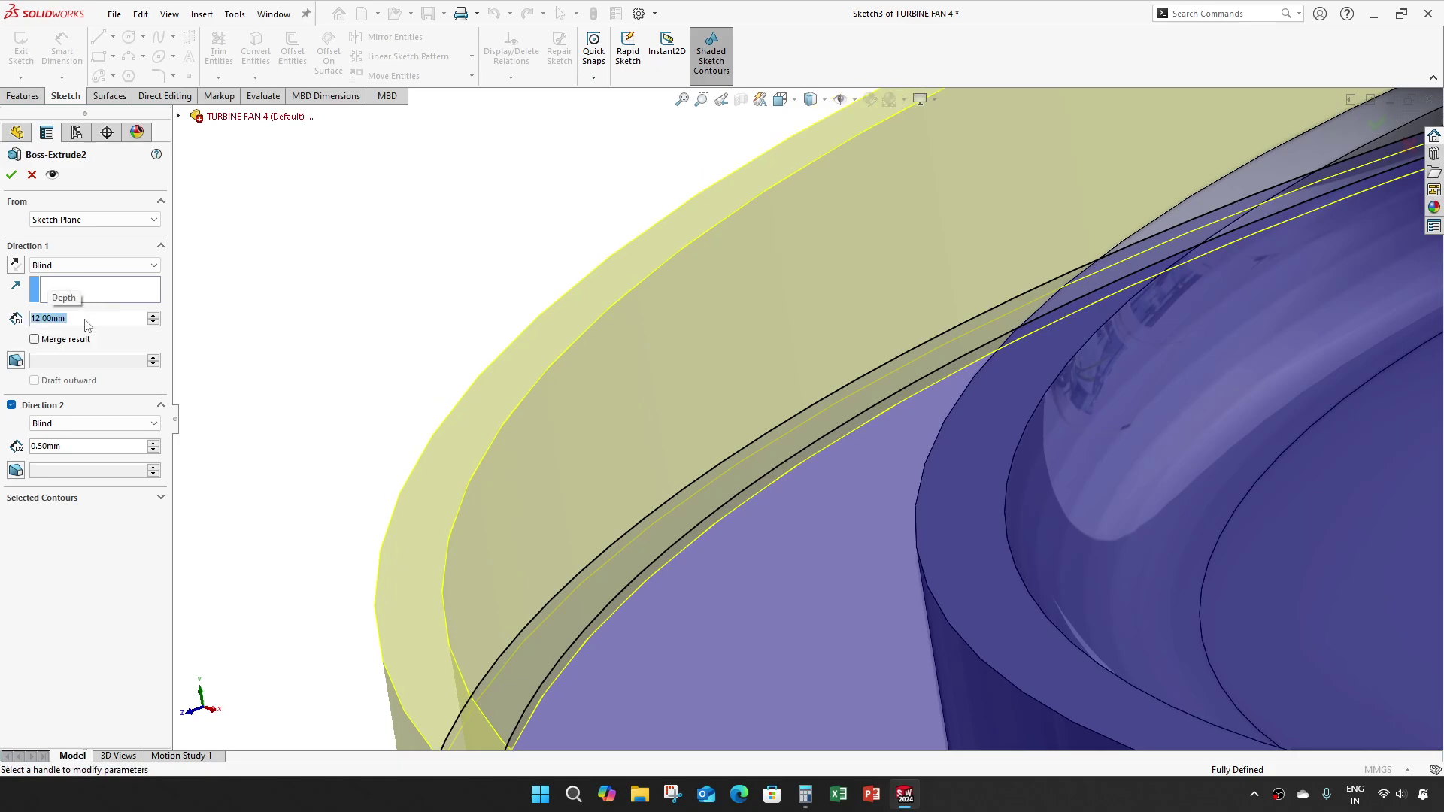
click(11, 175)
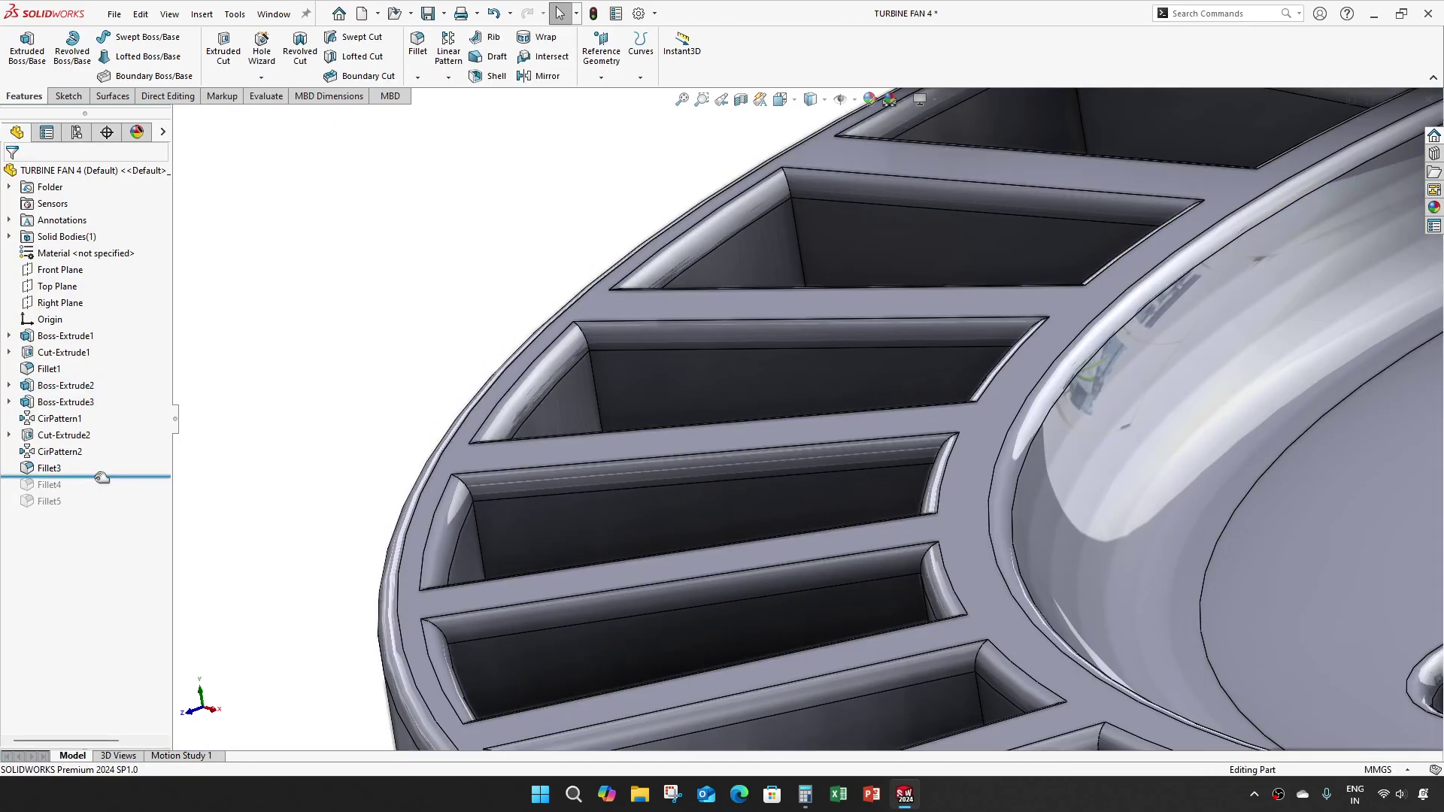
drag(103, 477, 99, 508)
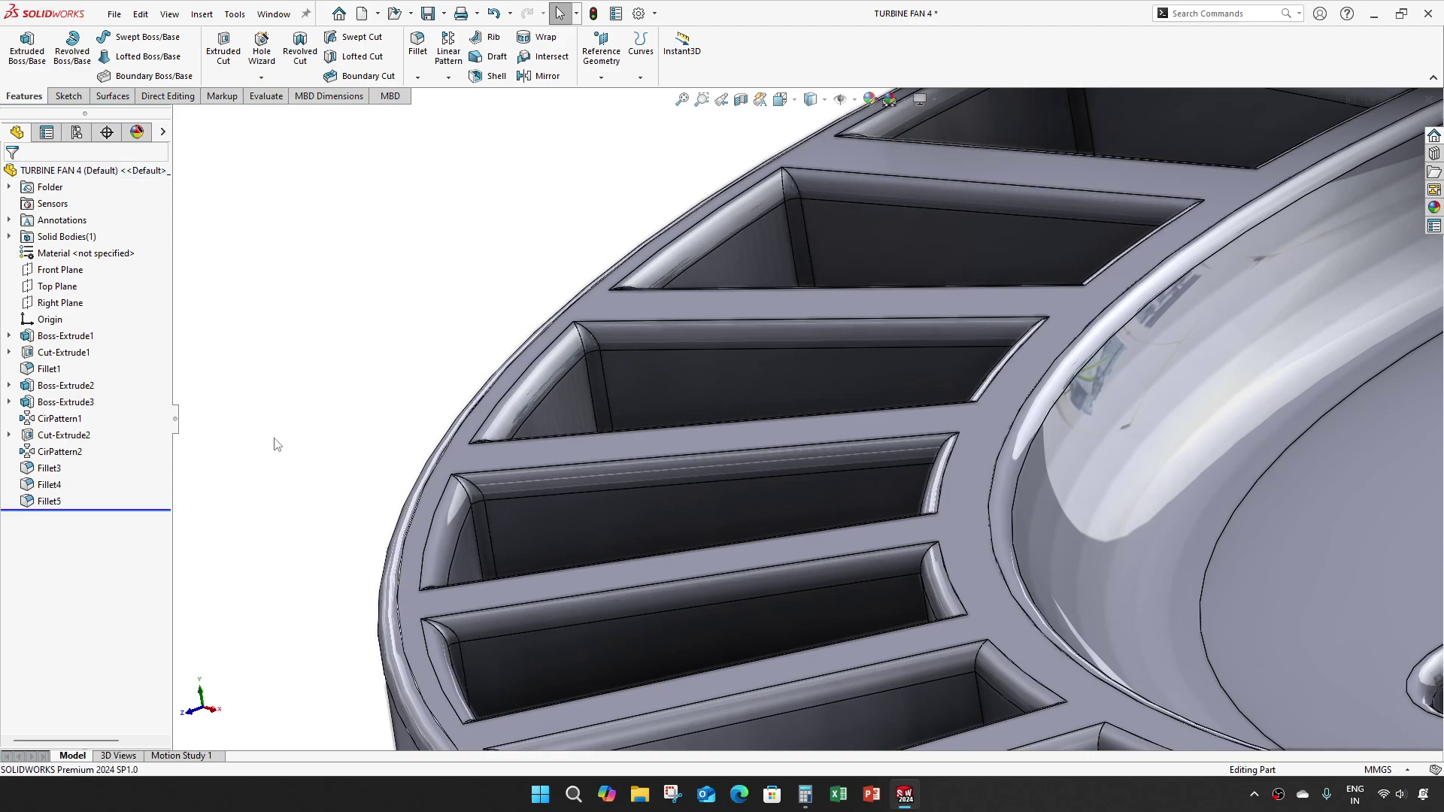
- Examine the rebuilt fan's filleted blade slots, back face, outer rim and overall shape from several angles
scroll(306, 460, up, 8)
middle_drag(495, 454, 493, 354)
scroll(612, 450, down, 3)
scroll(647, 453, down, 2)
middle_drag(617, 440, 564, 300)
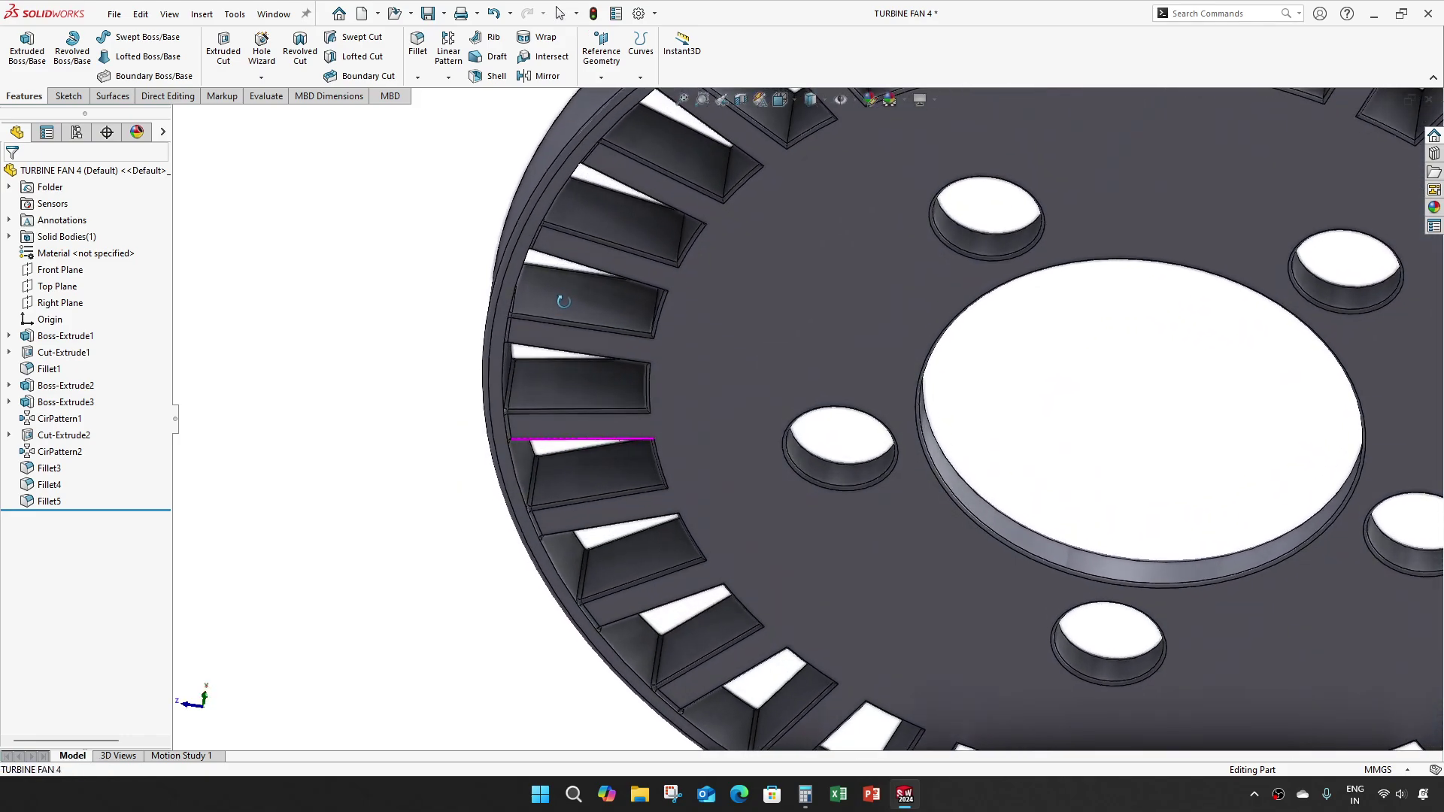
scroll(539, 467, down, 5)
middle_drag(535, 466, 518, 608)
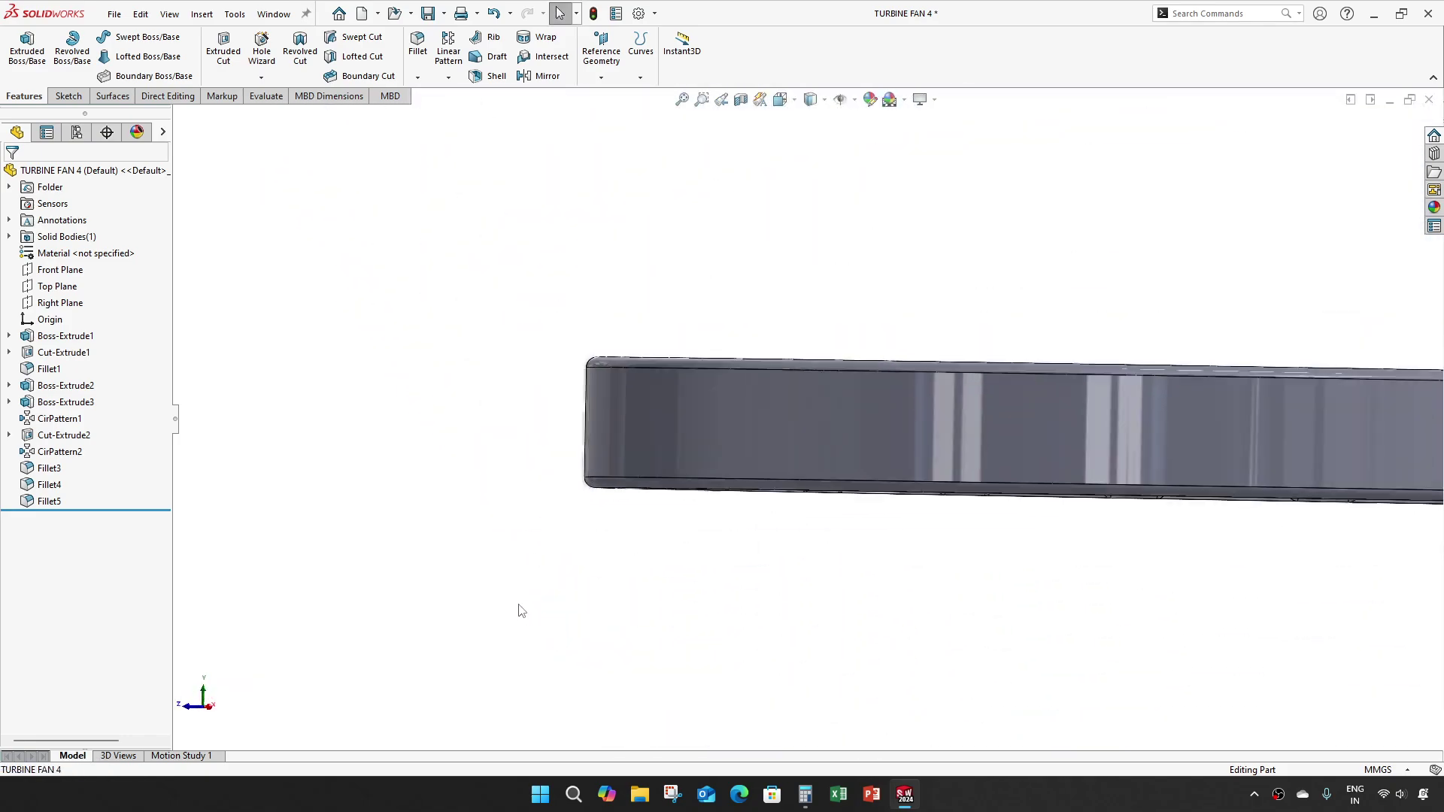
key(f)
middle_drag(543, 550, 773, 325)
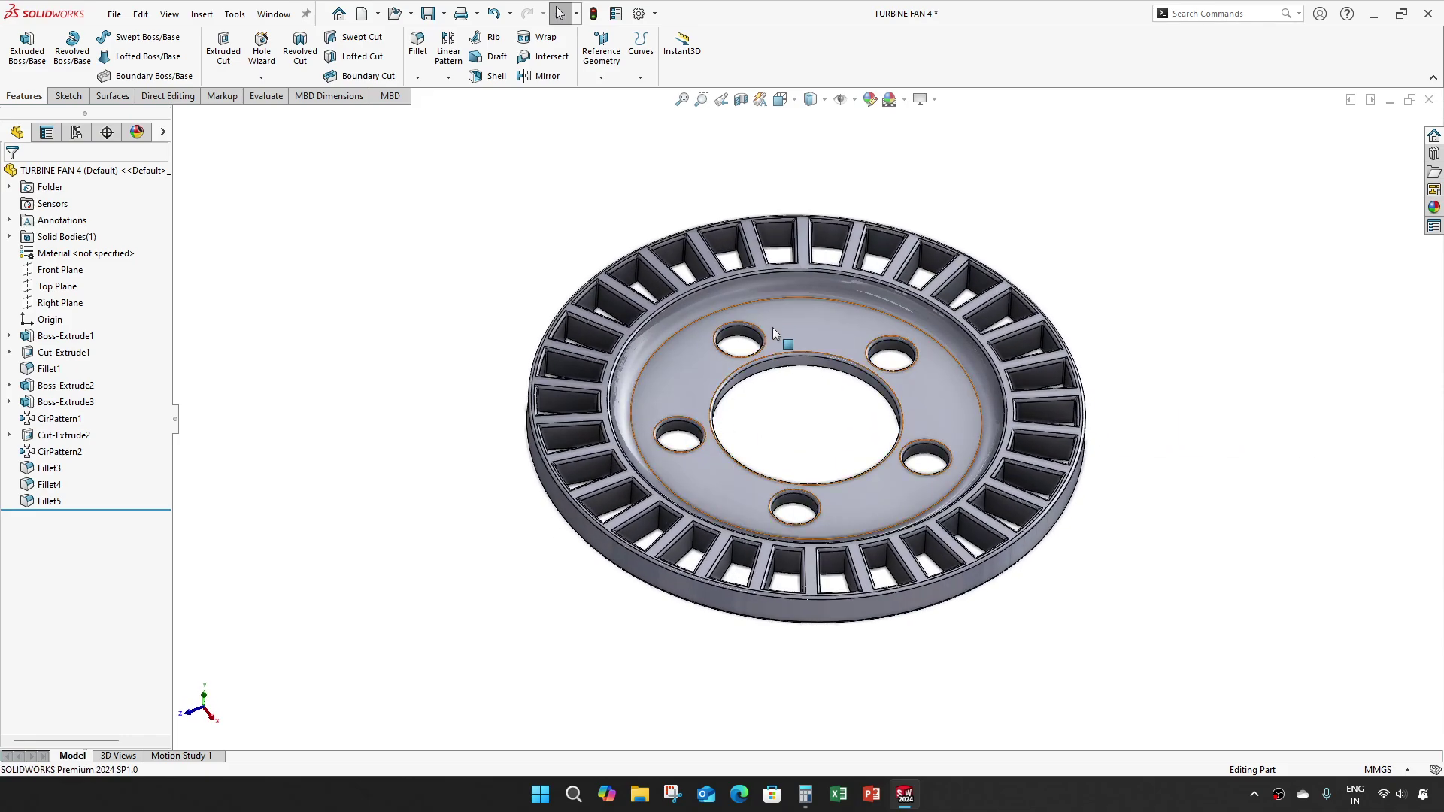
scroll(767, 442, down, 5)
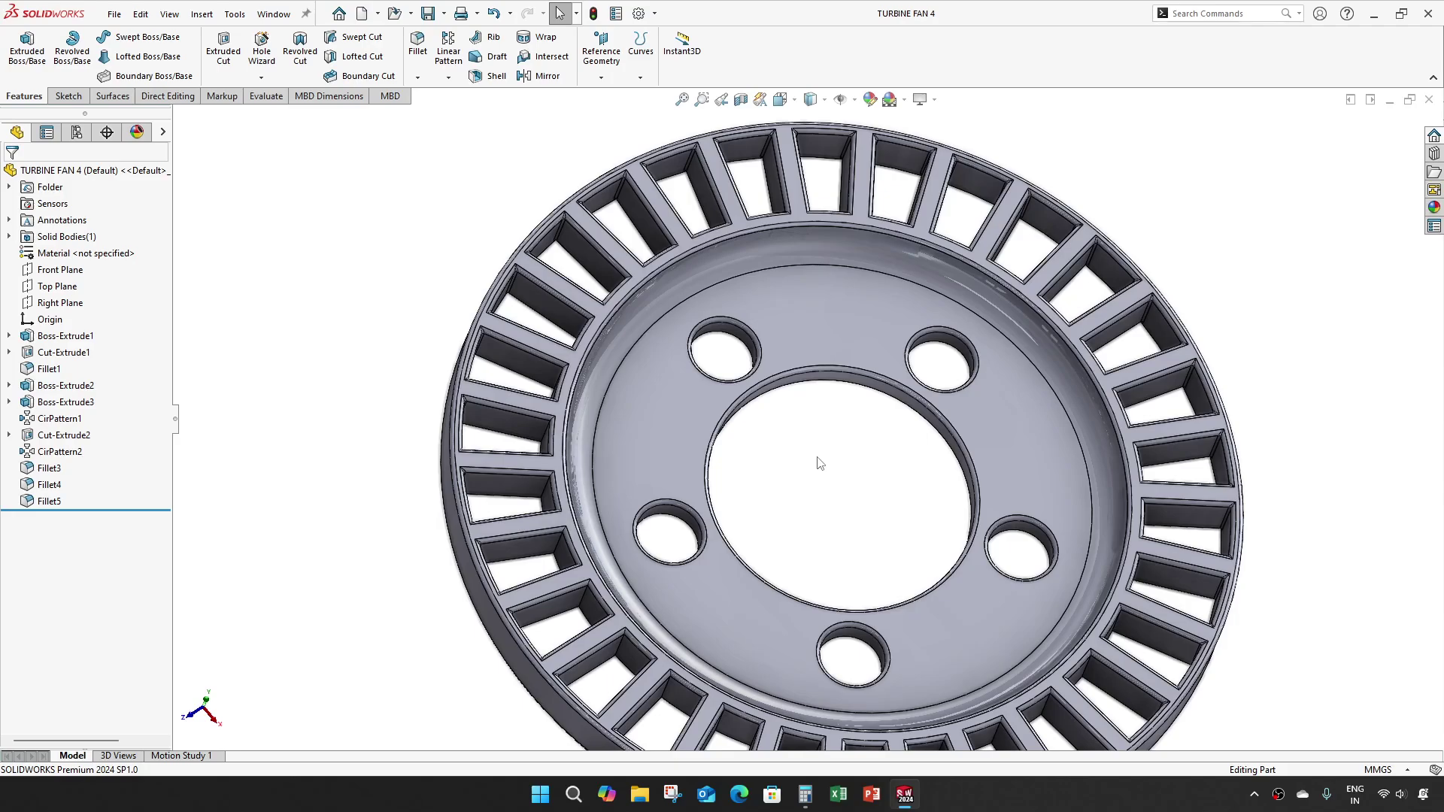
- Close the finished fan part and create a new part document
click(1429, 99)
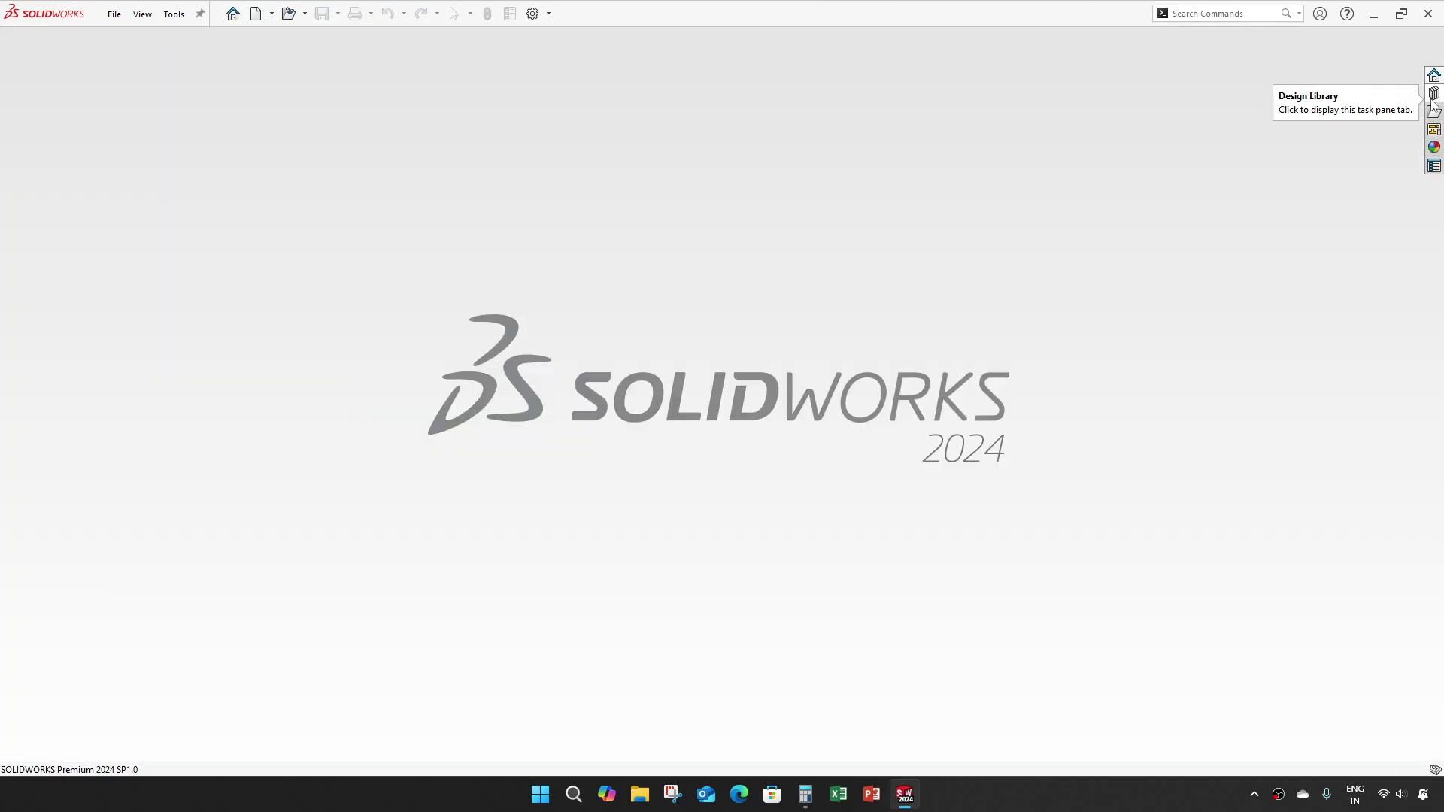
click(114, 14)
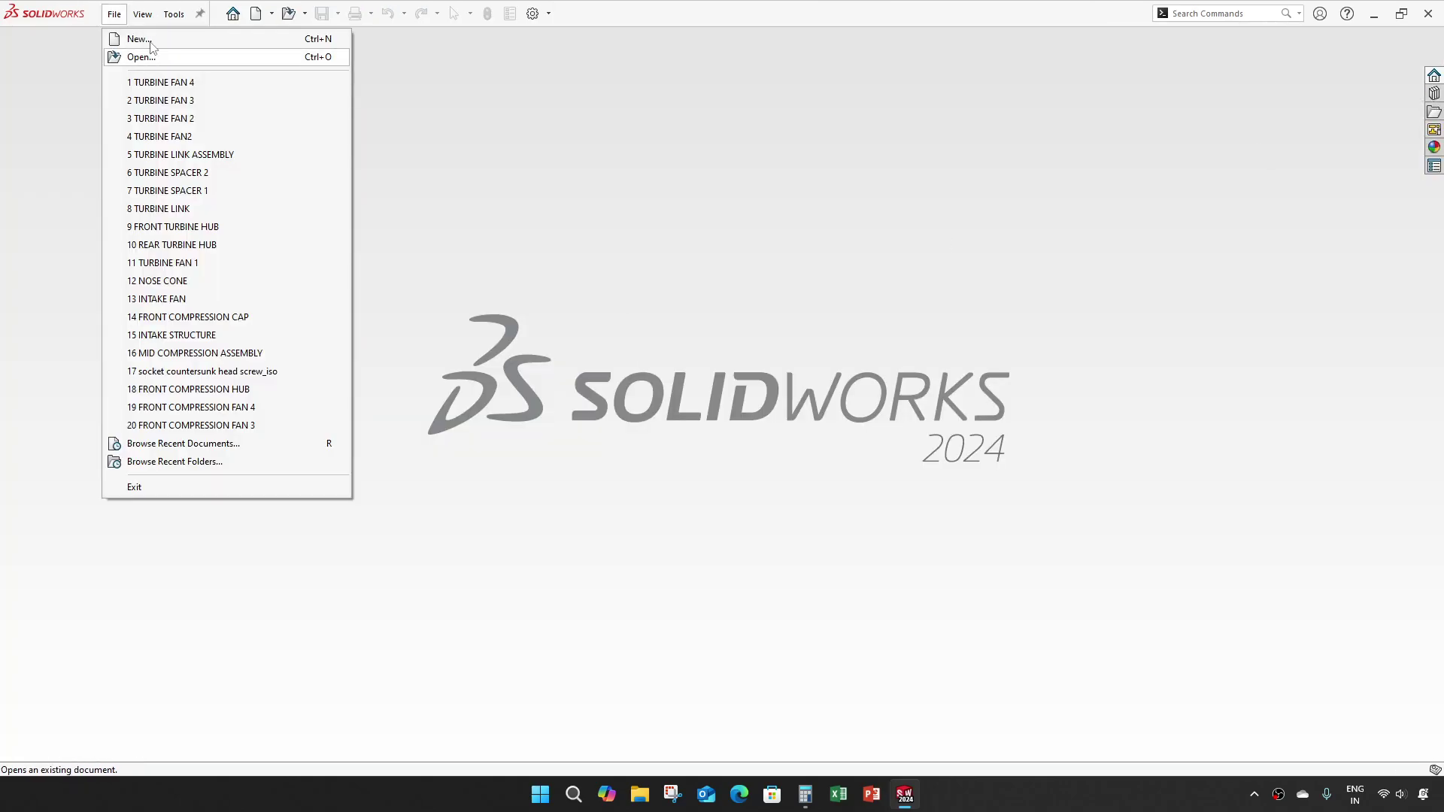
click(139, 38)
click(607, 581)
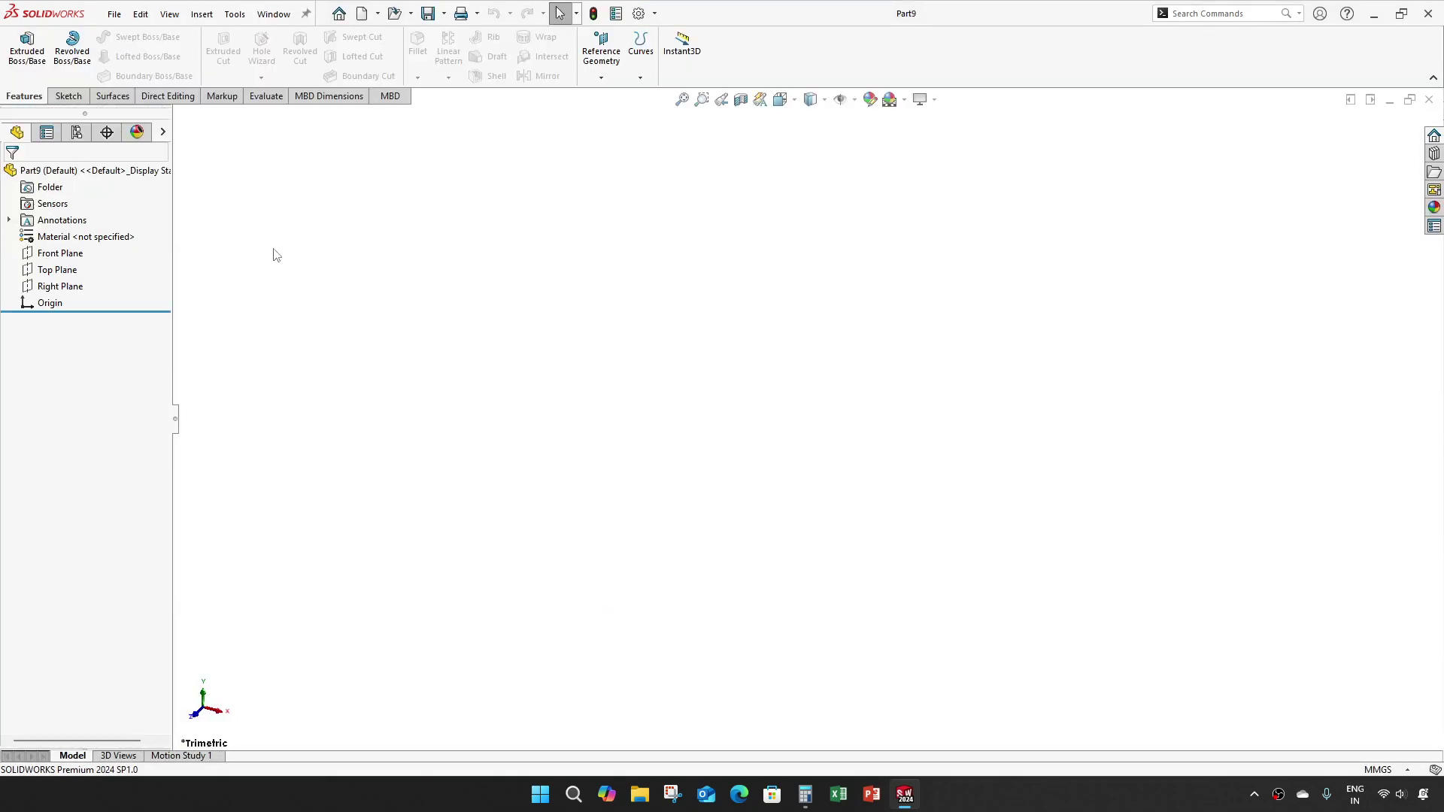
- Save the new part in the JET ENGINE folder as TURBINE AXIS SPACER
key(ctrl+s)
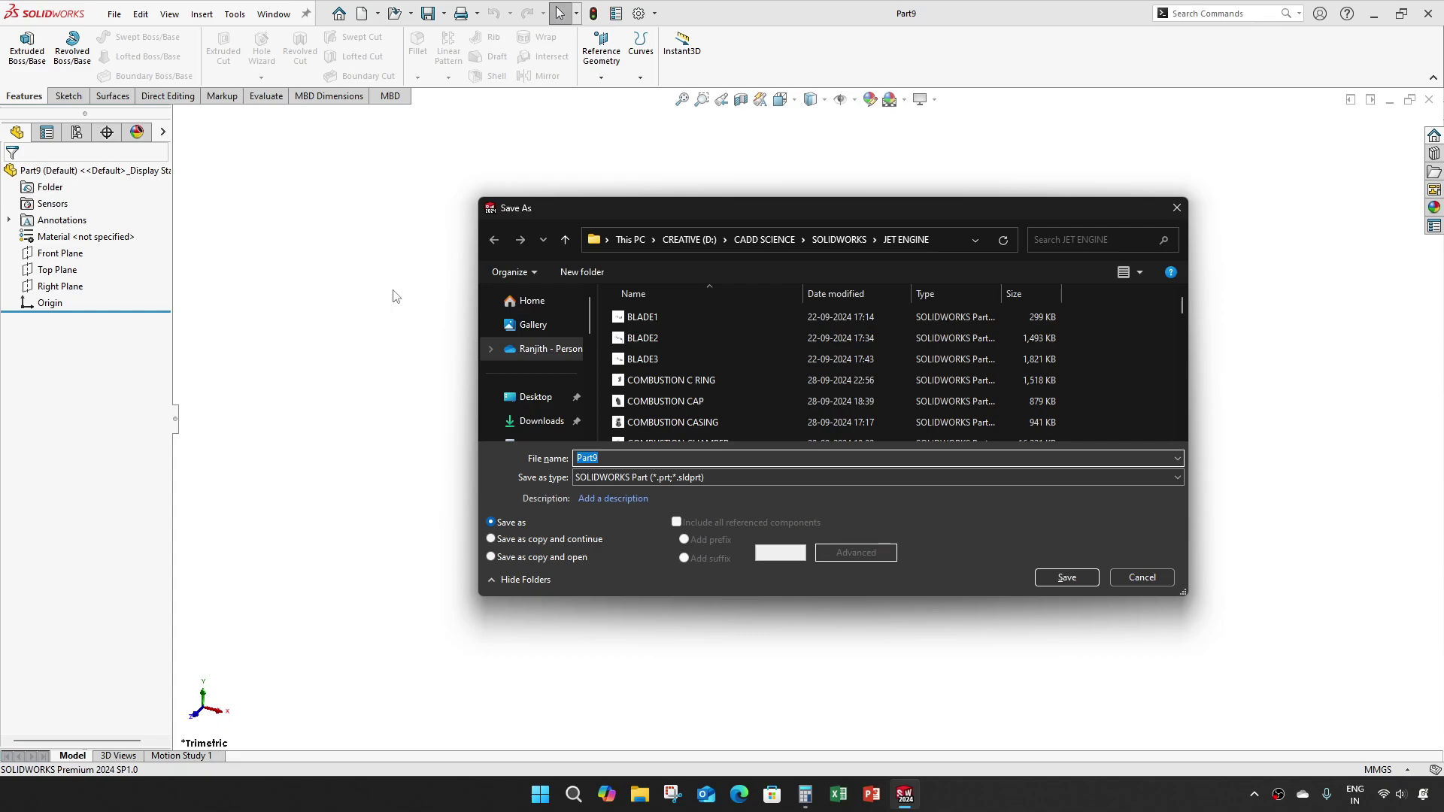
text(TURBINE )
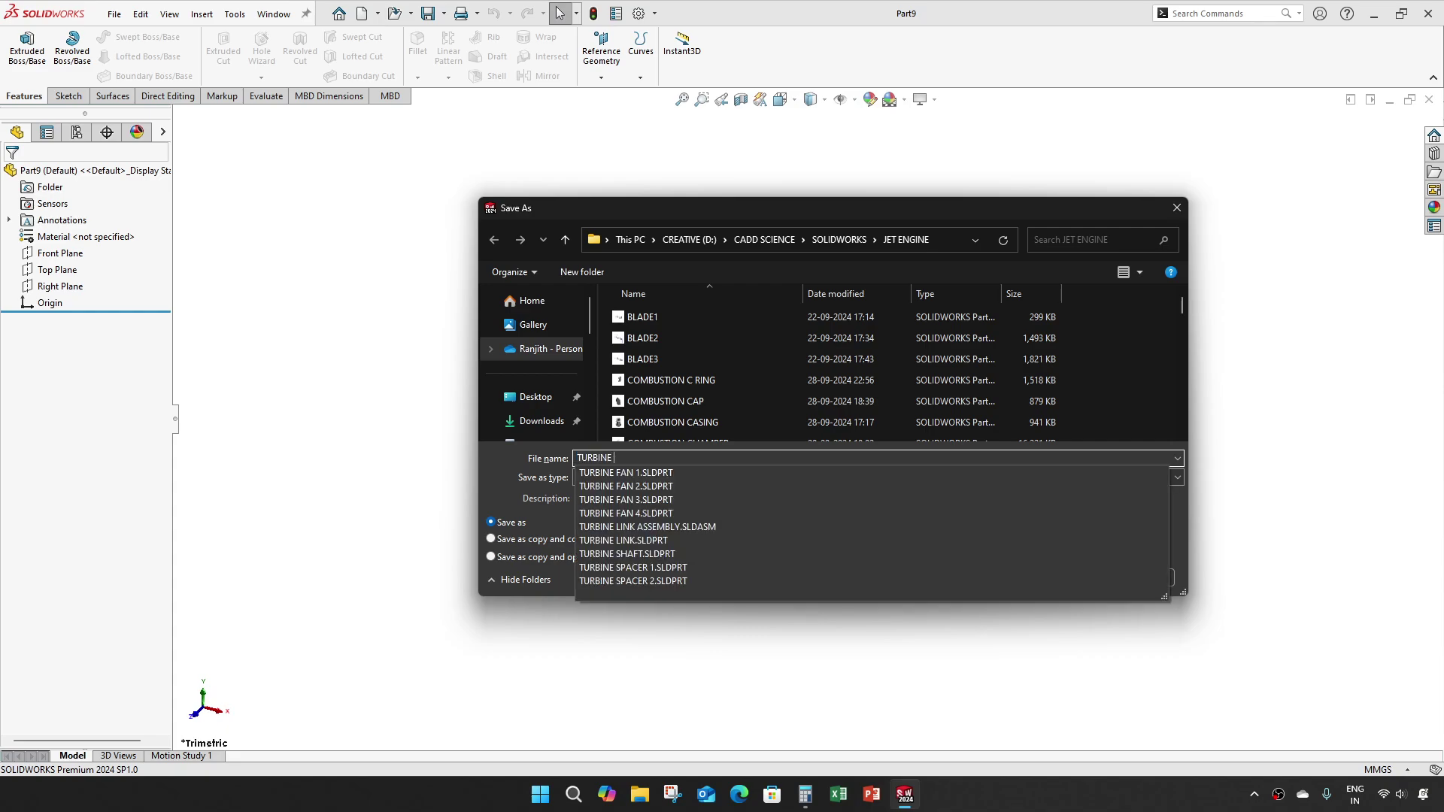
text(AXIS SPACER)
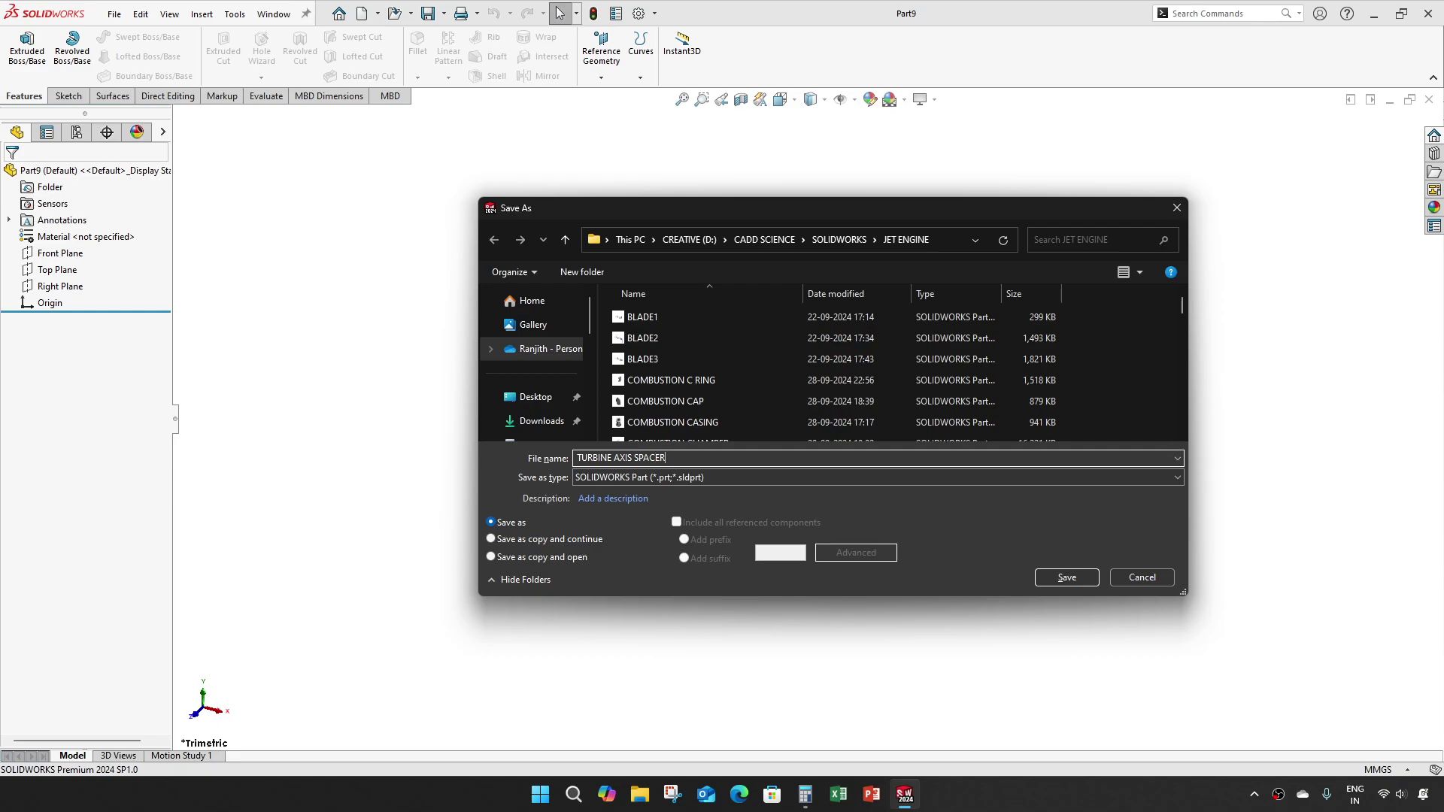
key(Return)
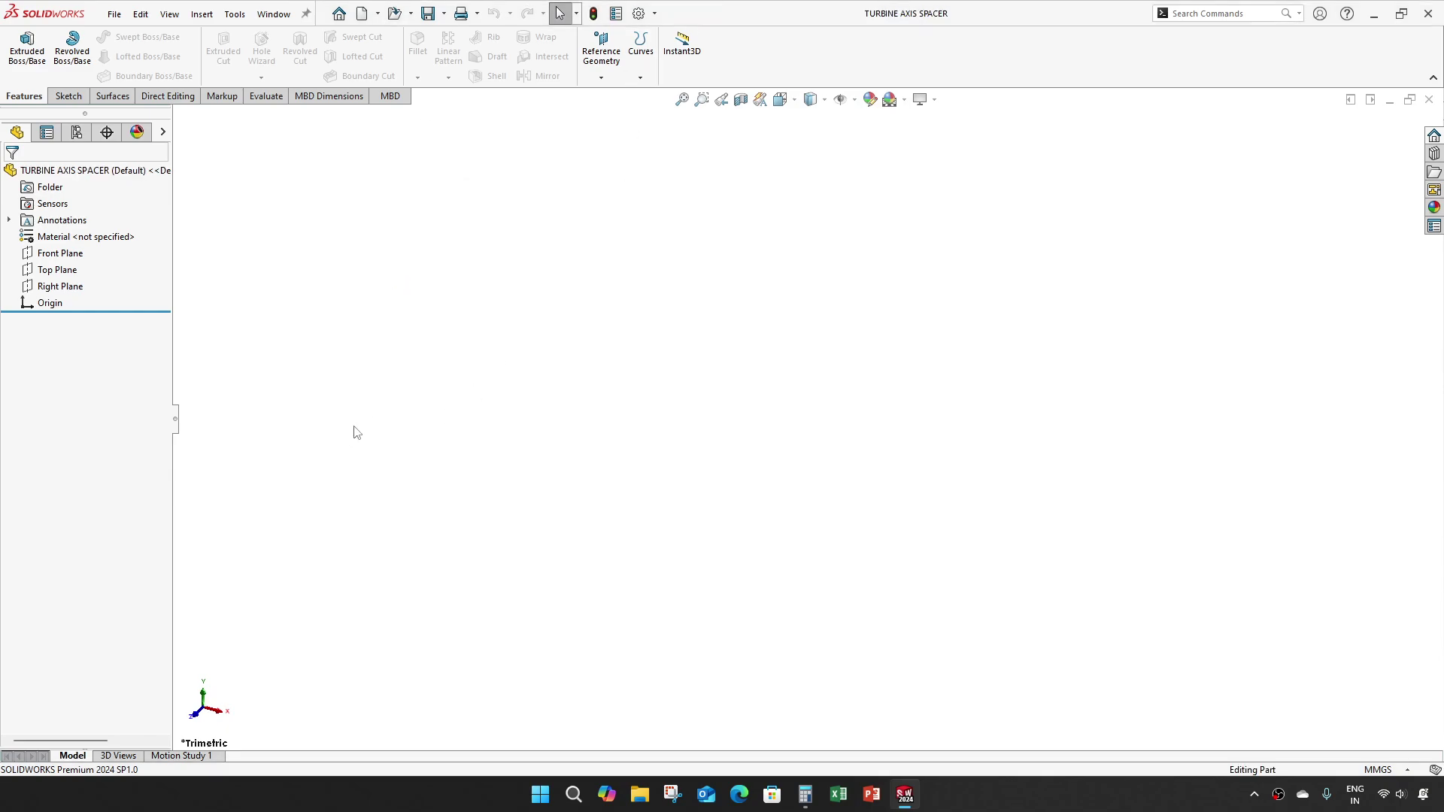
- Start an extruded boss on the Front Plane and sketch two concentric circles at the origin, radii about 50 mm and 37 mm
click(27, 45)
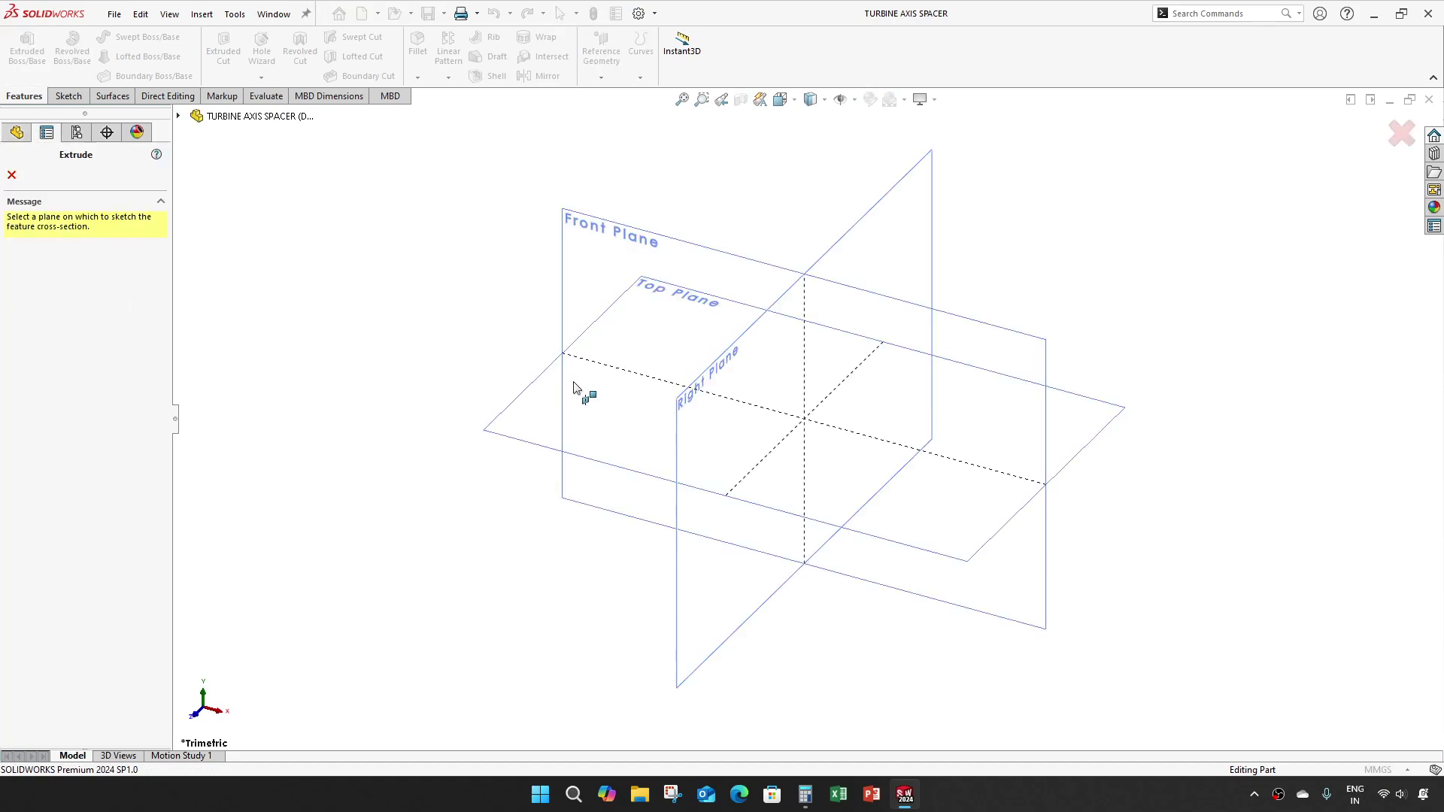
click(707, 307)
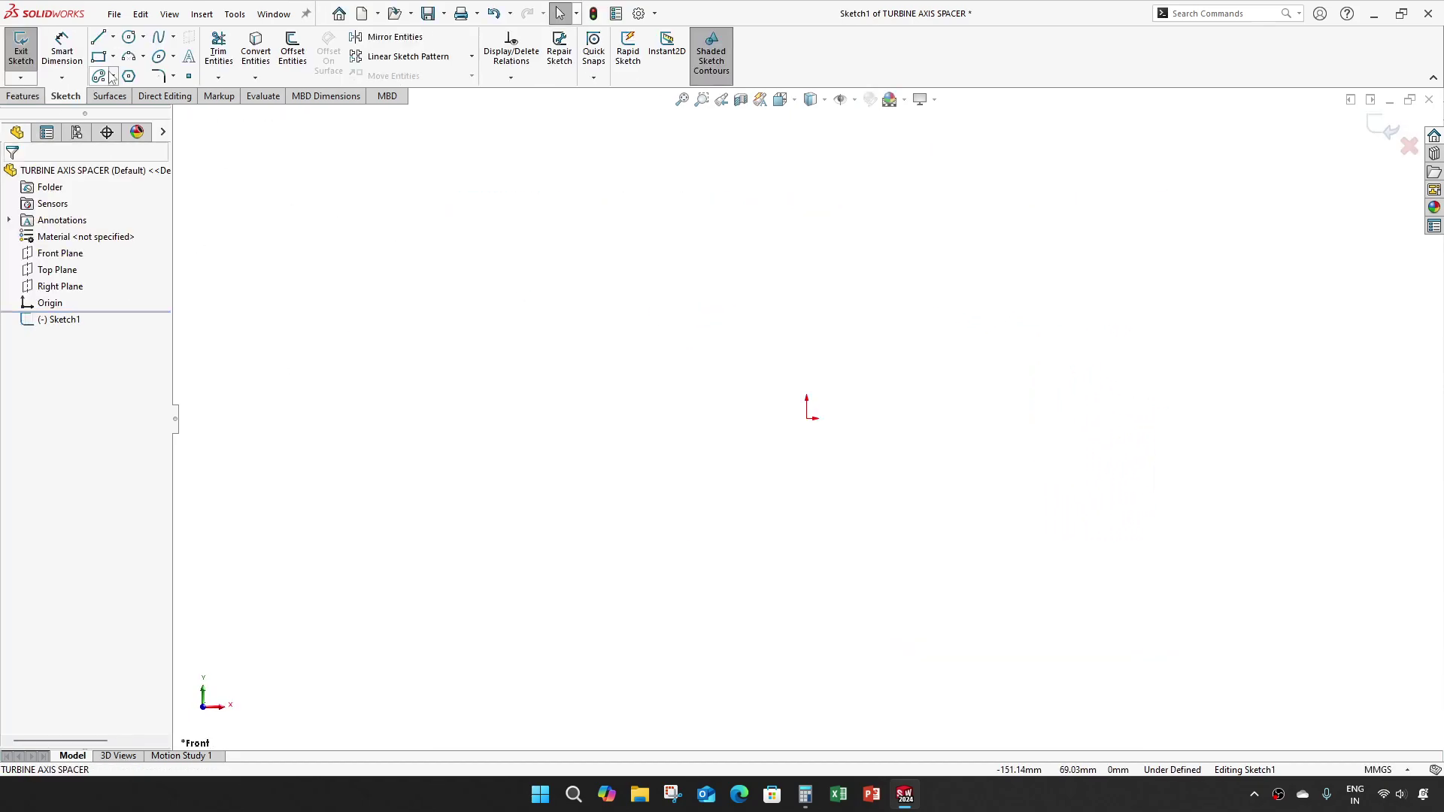
click(129, 37)
click(807, 418)
click(950, 273)
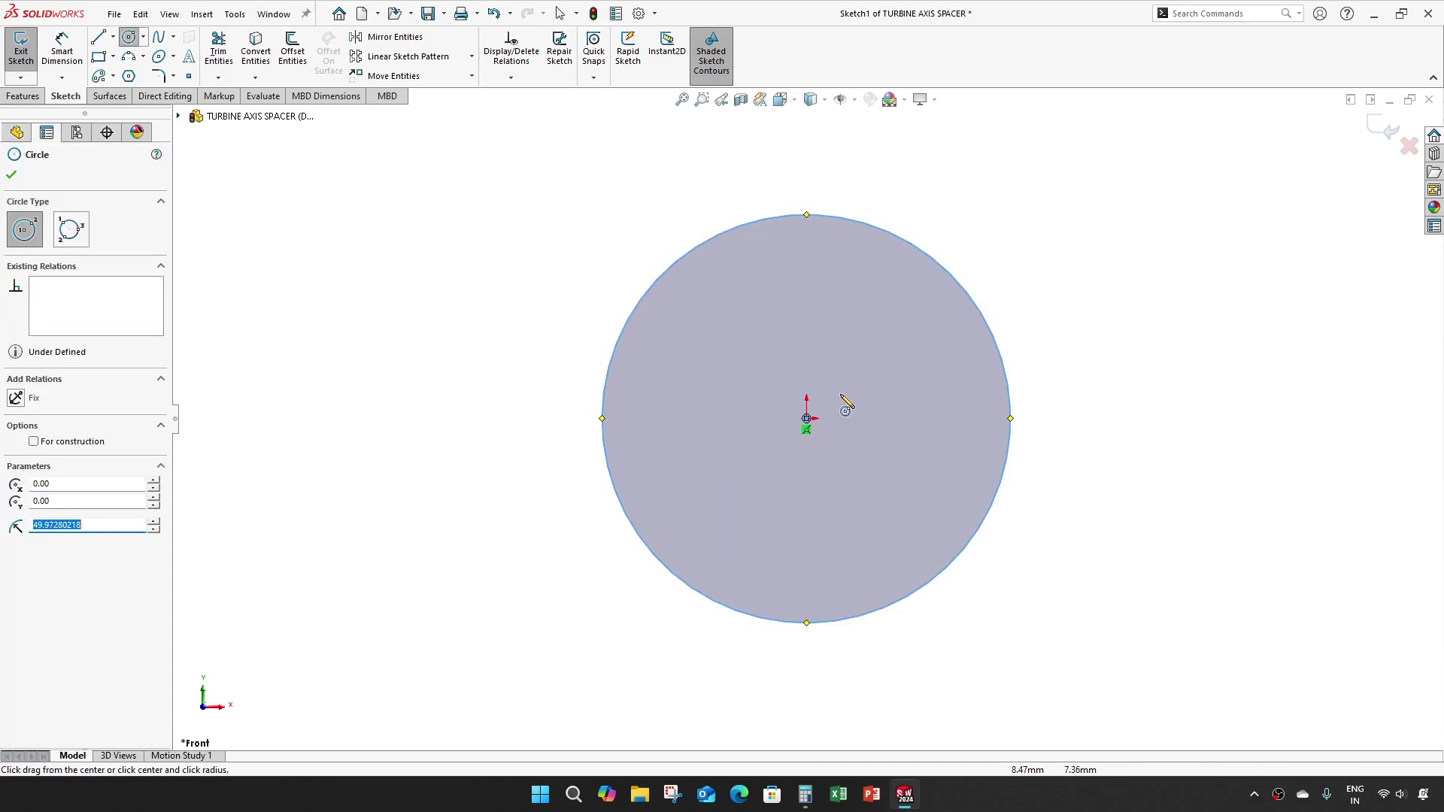
click(807, 418)
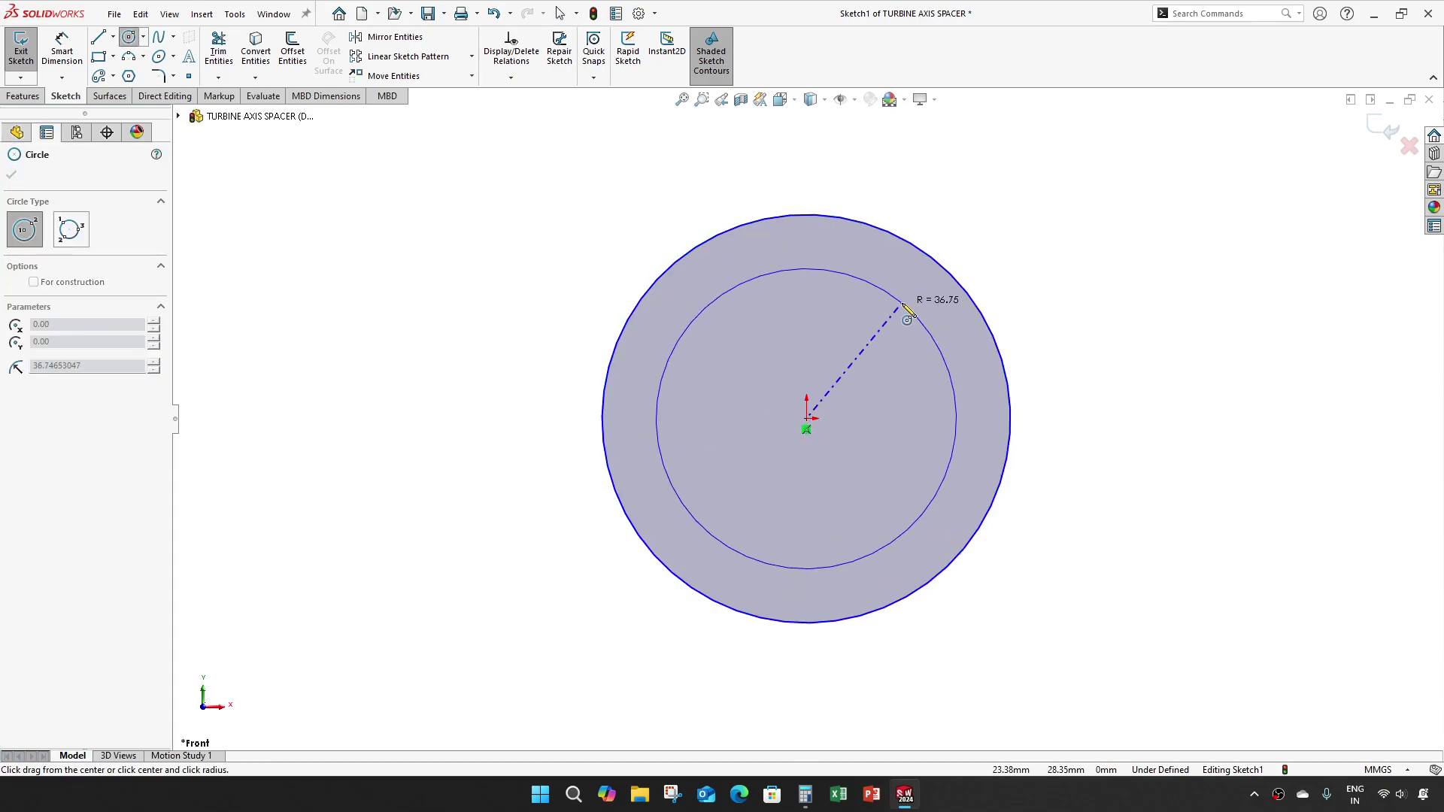
click(902, 306)
key(Escape)
- Dimension the outer circle to 34 mm diameter and the inner circle to 22 mm diameter
key(d)
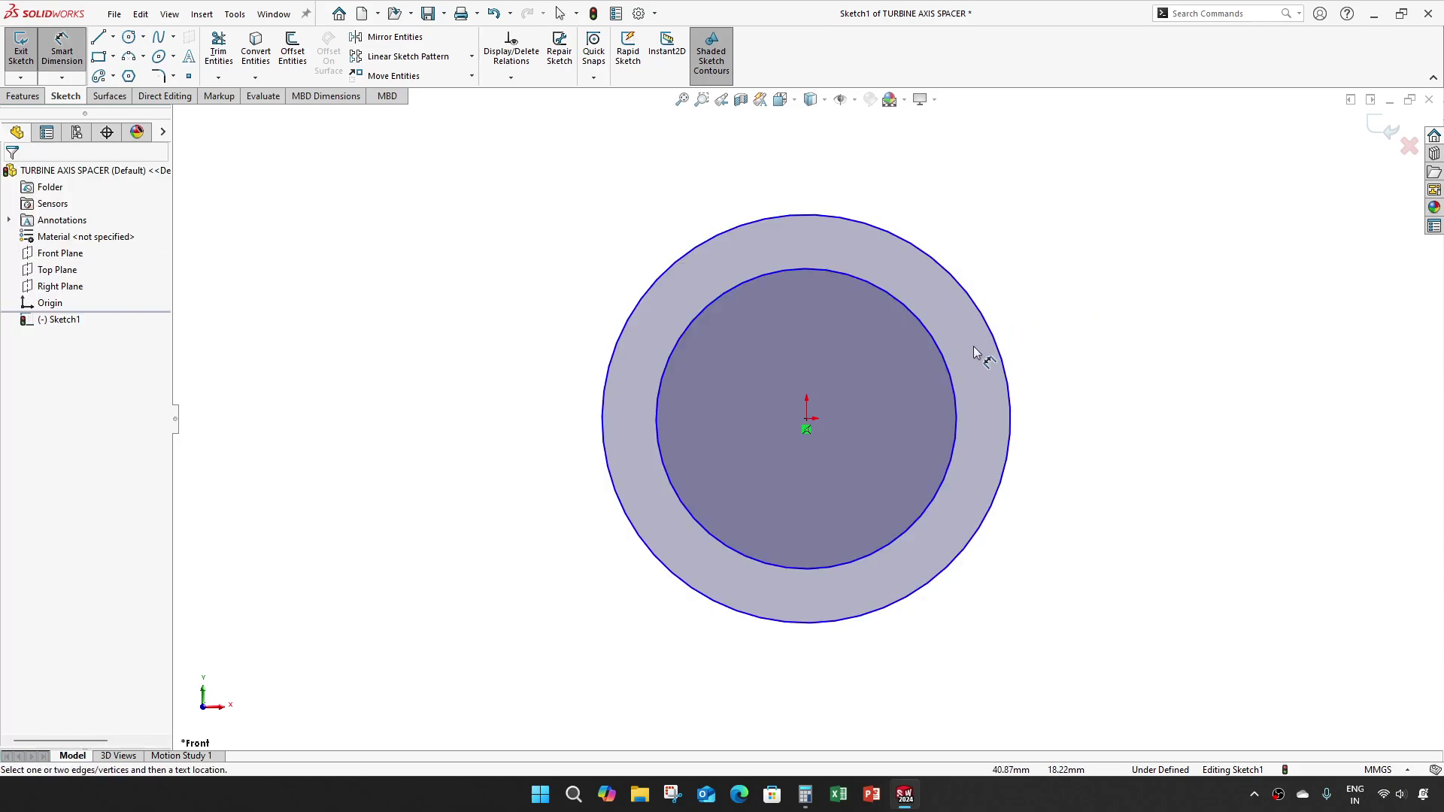
click(1008, 371)
click(1065, 365)
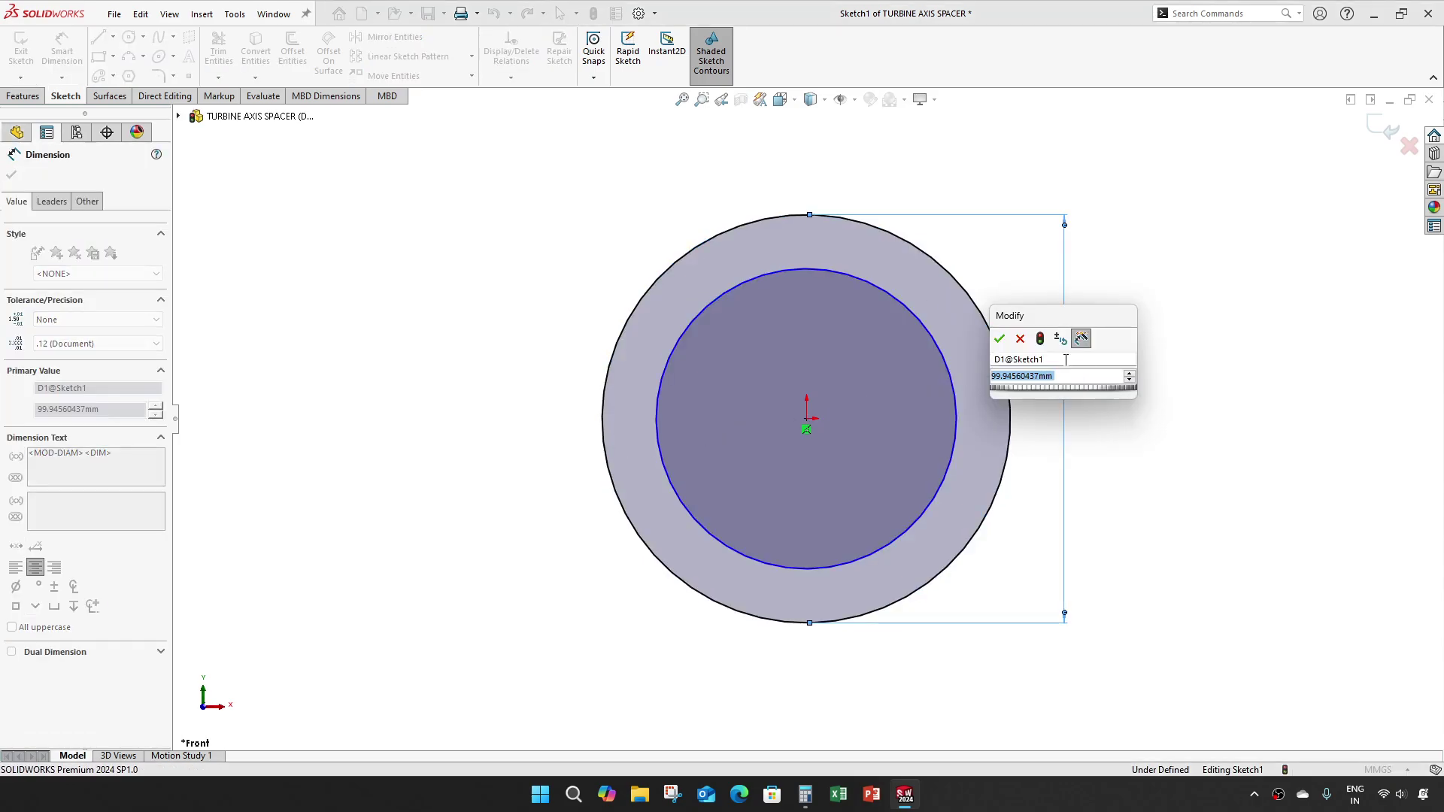
text(34)
key(Return)
click(986, 407)
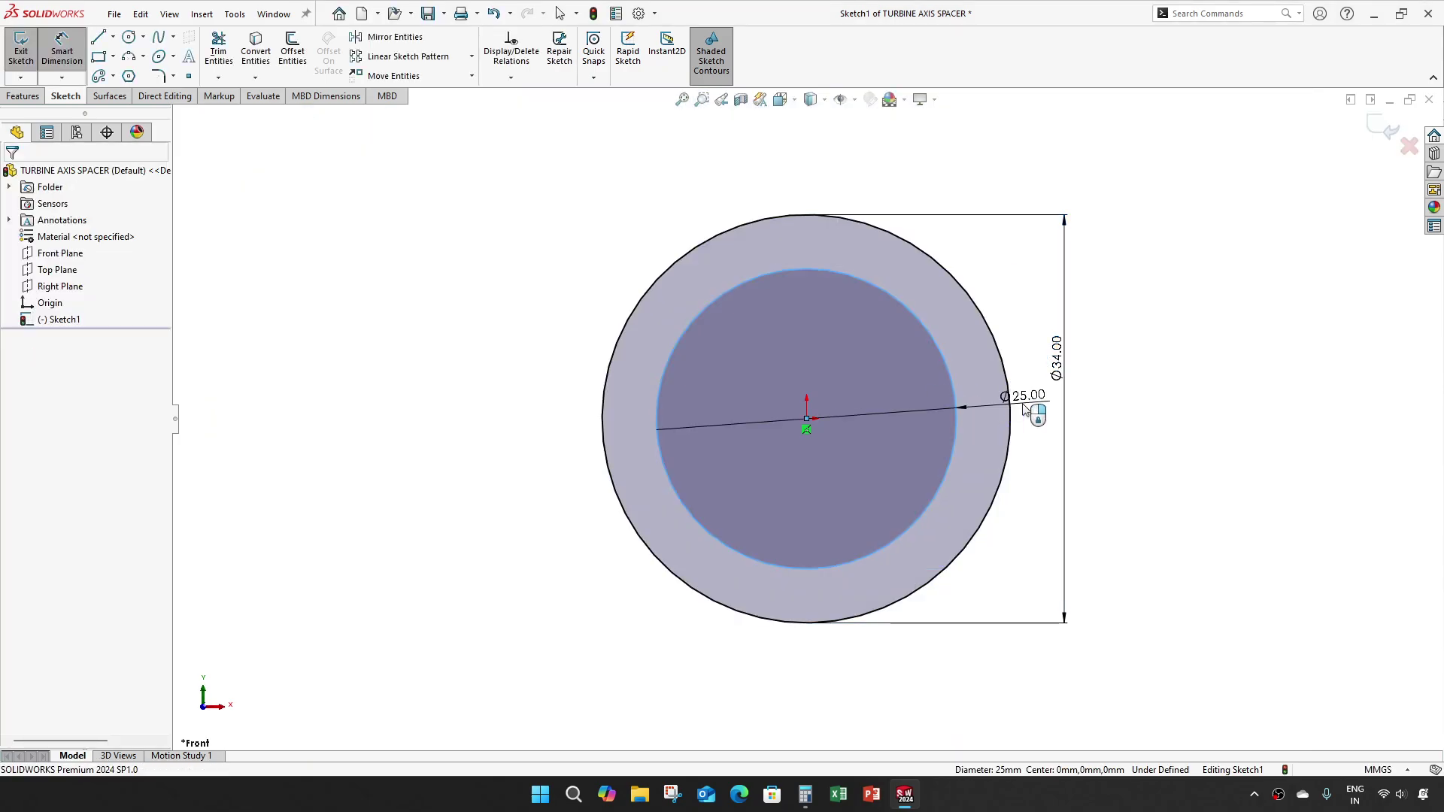
click(1023, 404)
text(22)
key(Return)
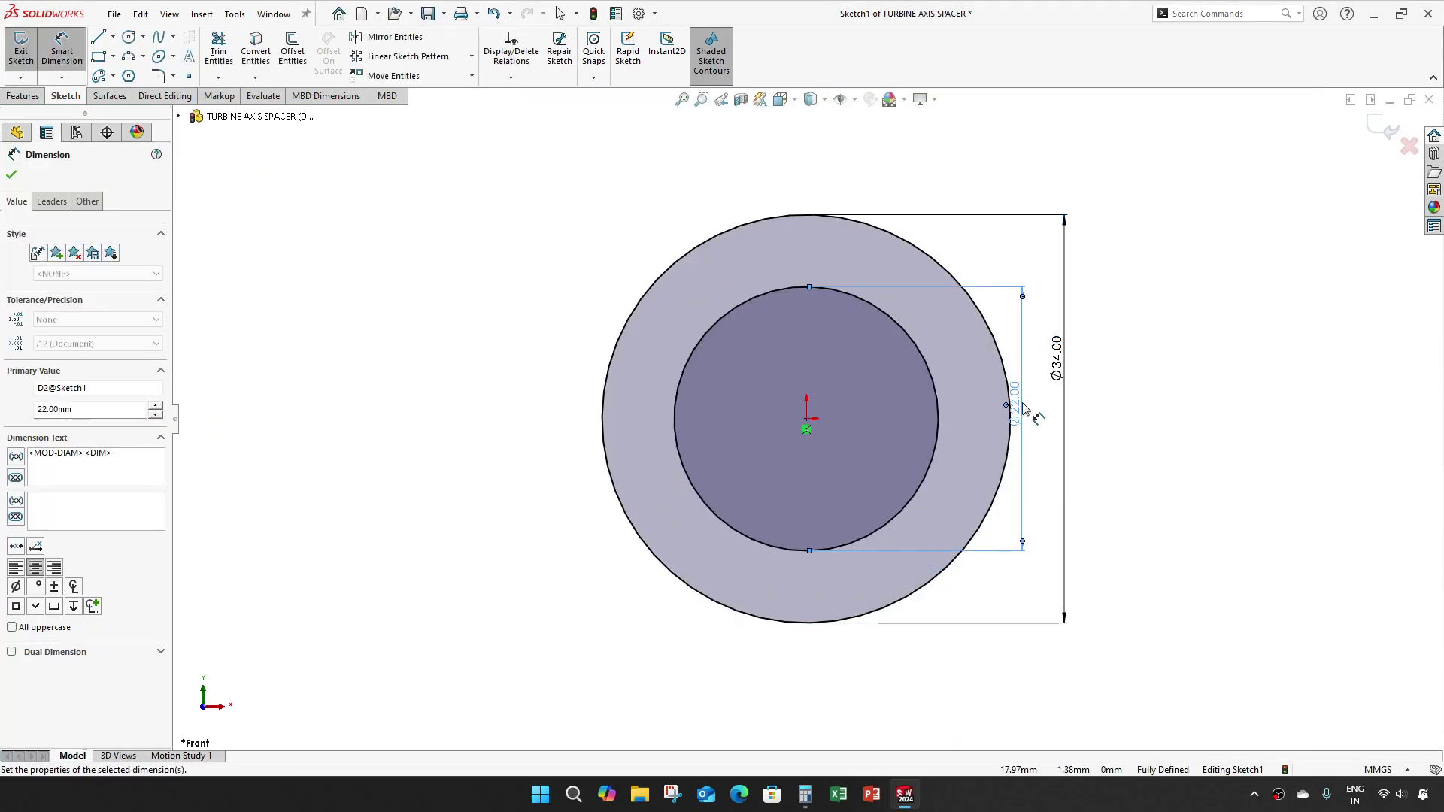
- Exit the sketch and extrude the ring profile as a Blind boss 3 mm deep
click(1384, 129)
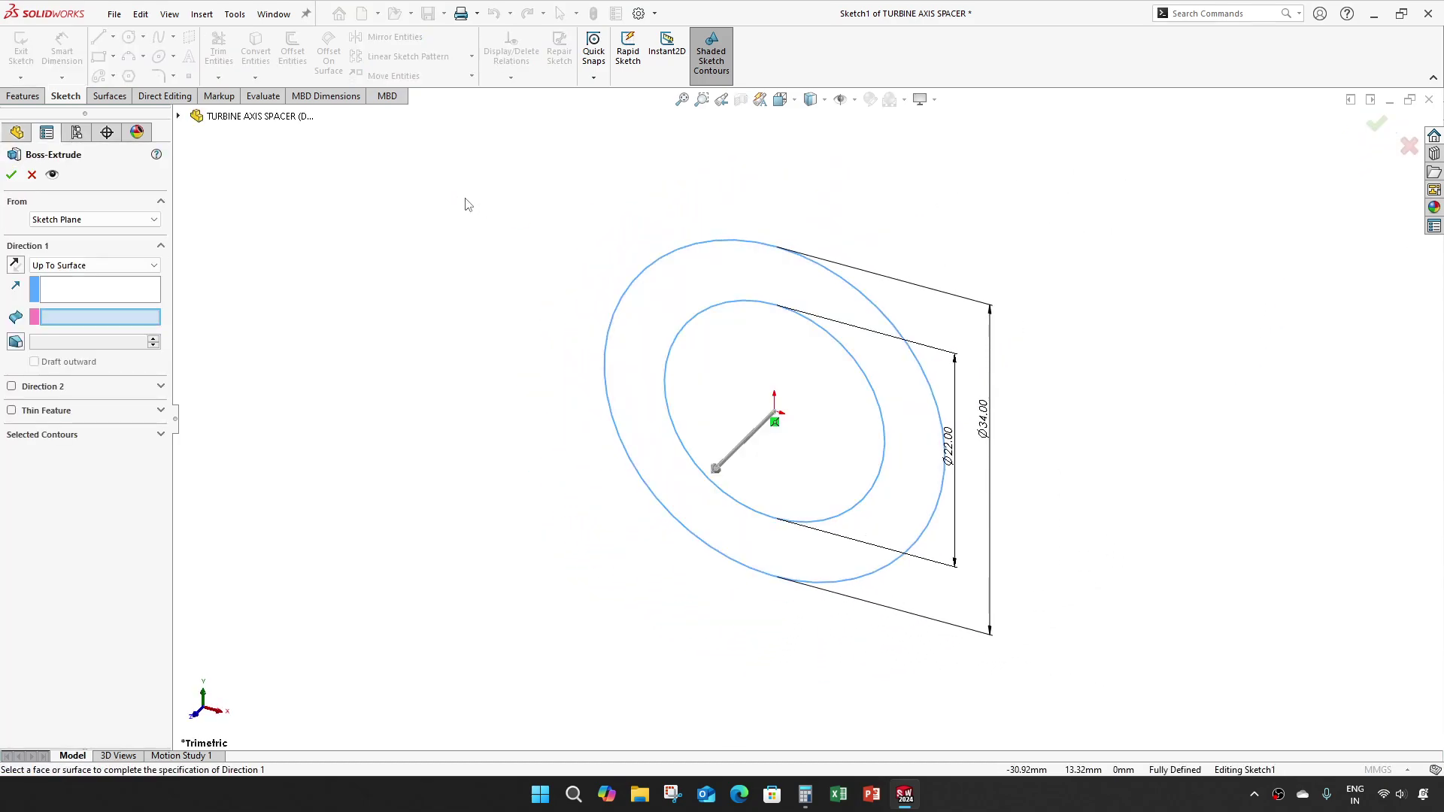
click(90, 264)
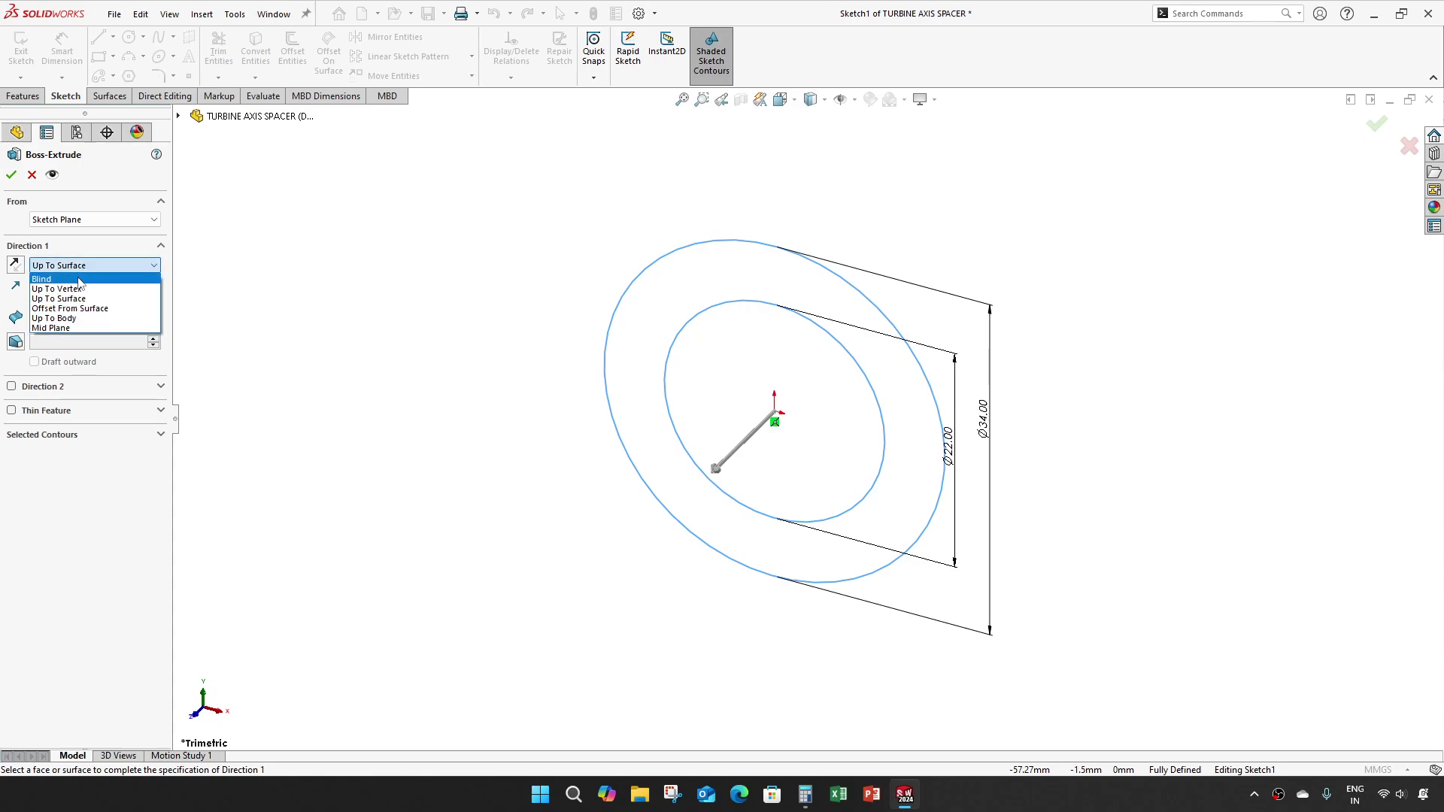
click(75, 274)
text(3)
key(Return)
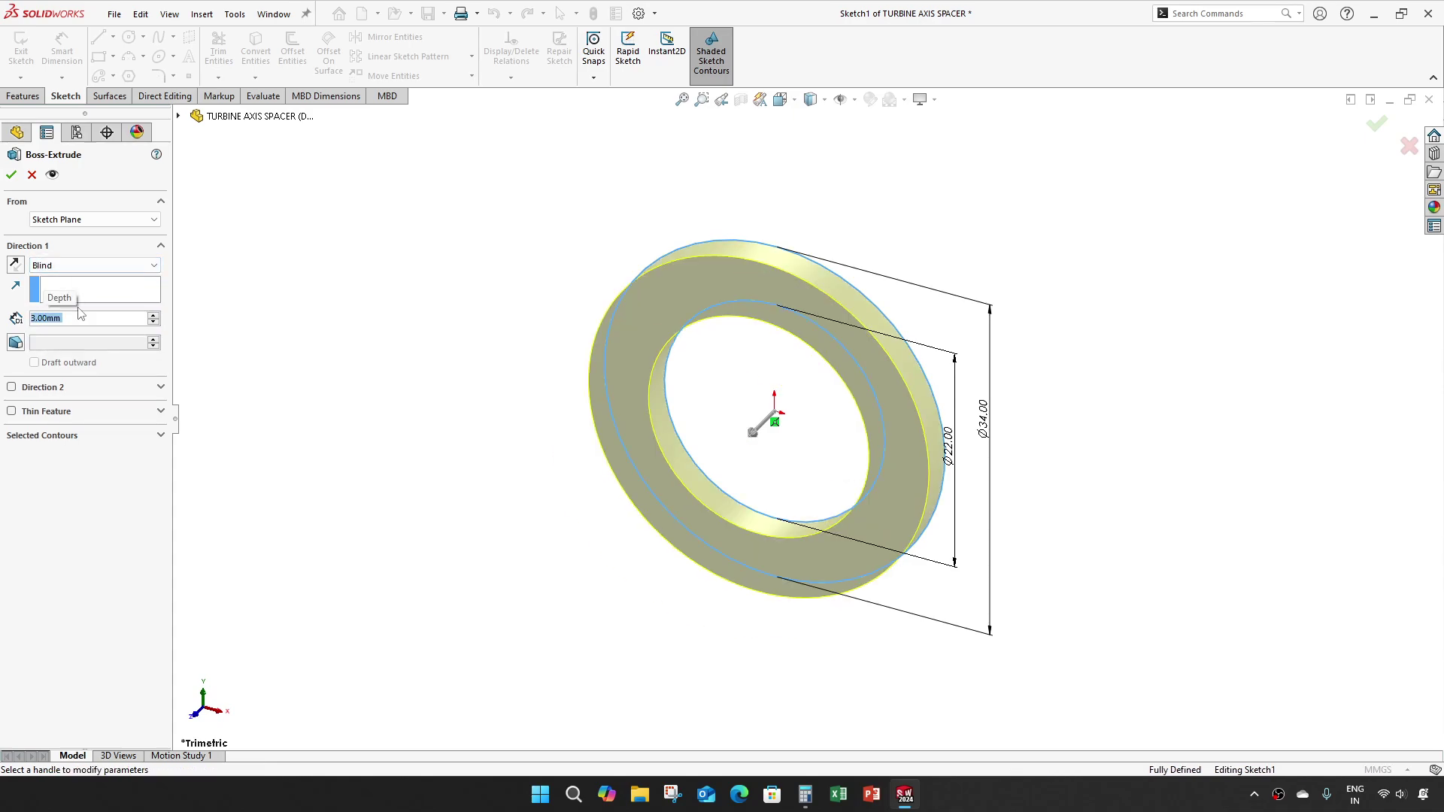
click(11, 175)
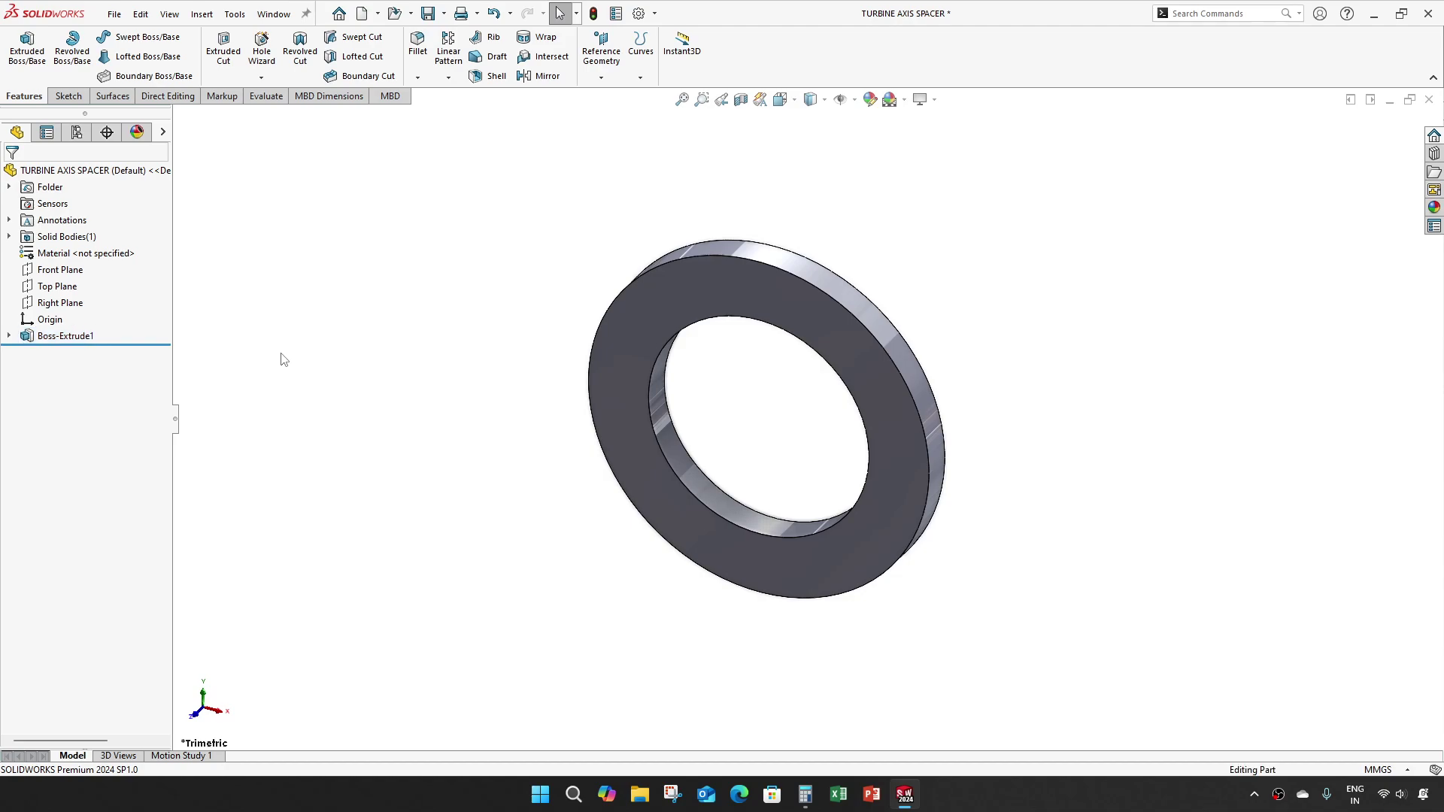
- Look over the finished spacer ring, save the part, and minimize the program window
scroll(743, 403, down, 2)
key(f)
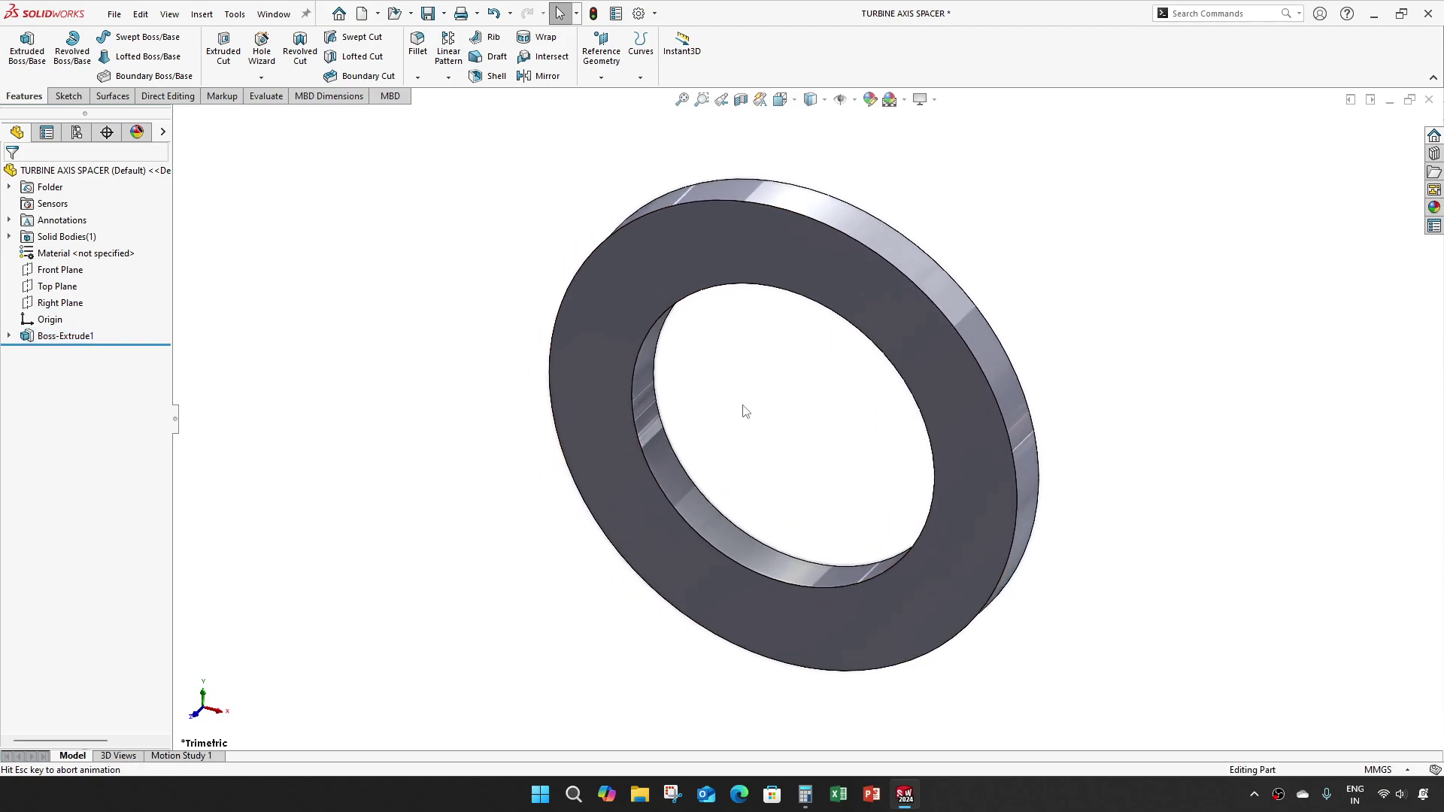
scroll(924, 225, down, 3)
scroll(689, 465, up, 2)
mouse_move(689, 471)
middle_down()
mouse_move(702, 456)
mouse_move(692, 474)
middle_up()
key(ctrl+s)
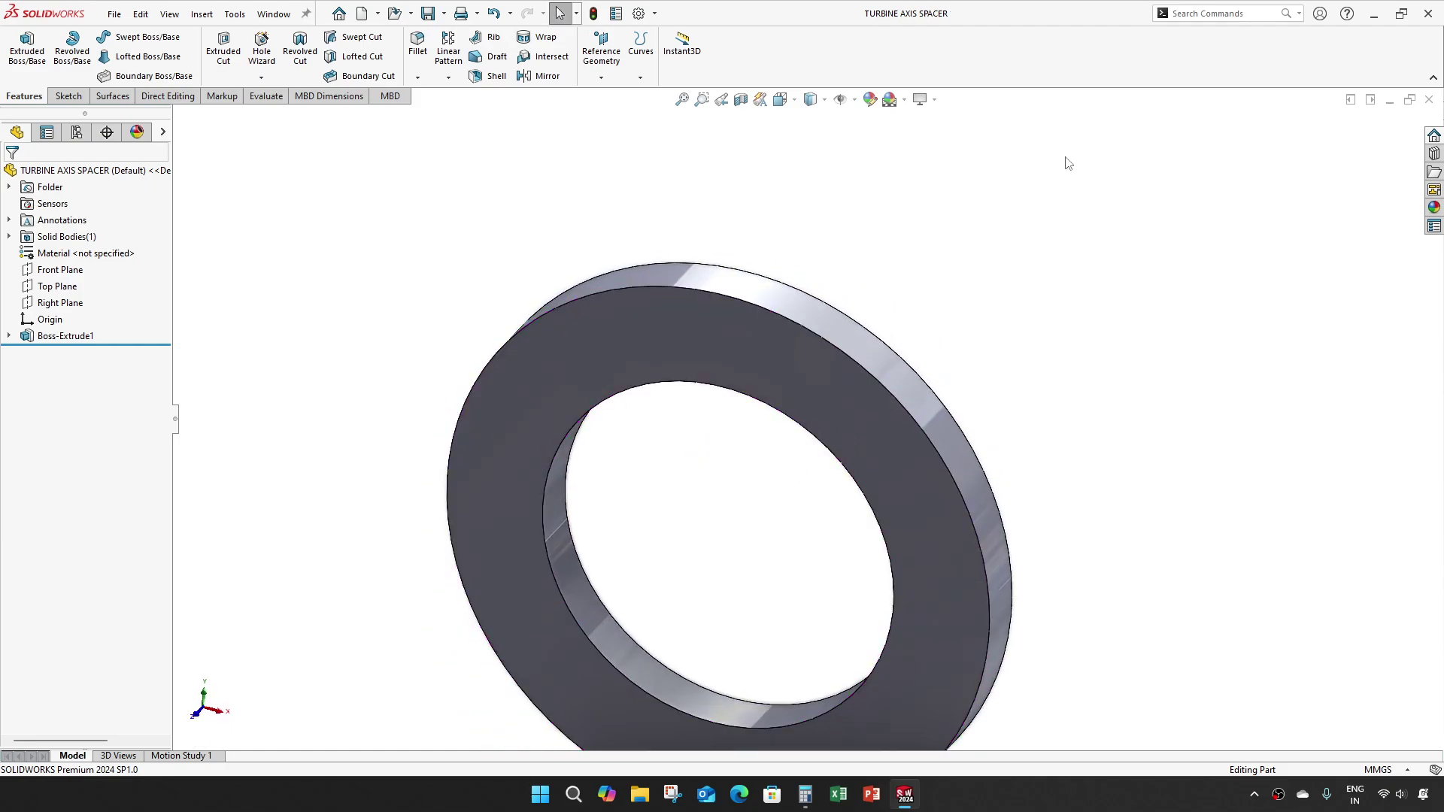
click(1377, 23)
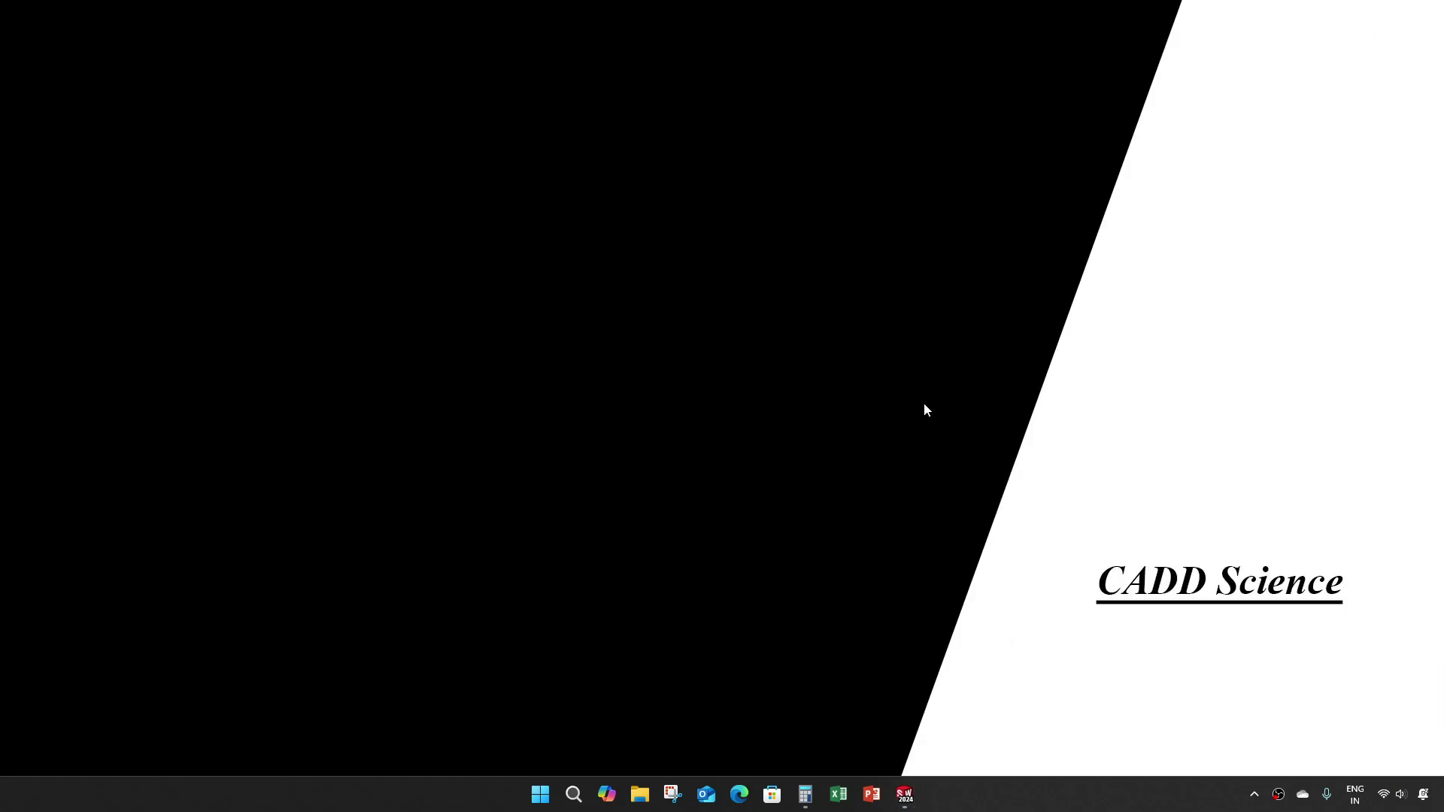